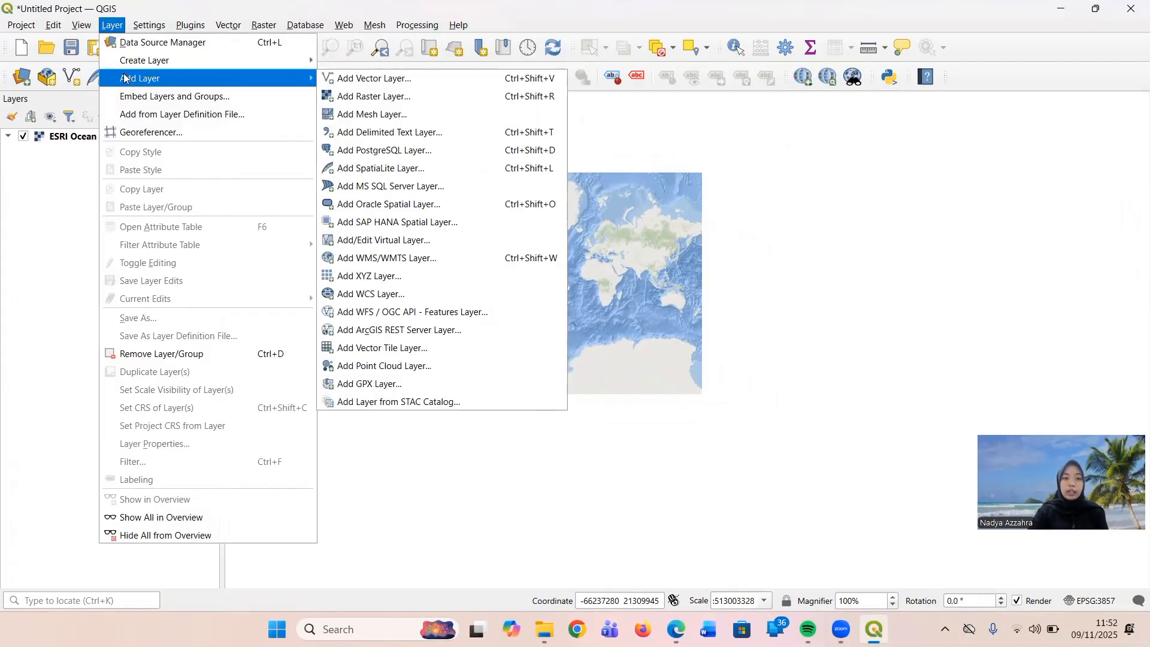
# Add the shapefile Batas_Adm_Kecamatan_Indonesia.shp from the Batas_Adm_Kecamatan_Indonesia folder in Desktop\Qgis as a vector layer.
pyautogui.click(379, 81)
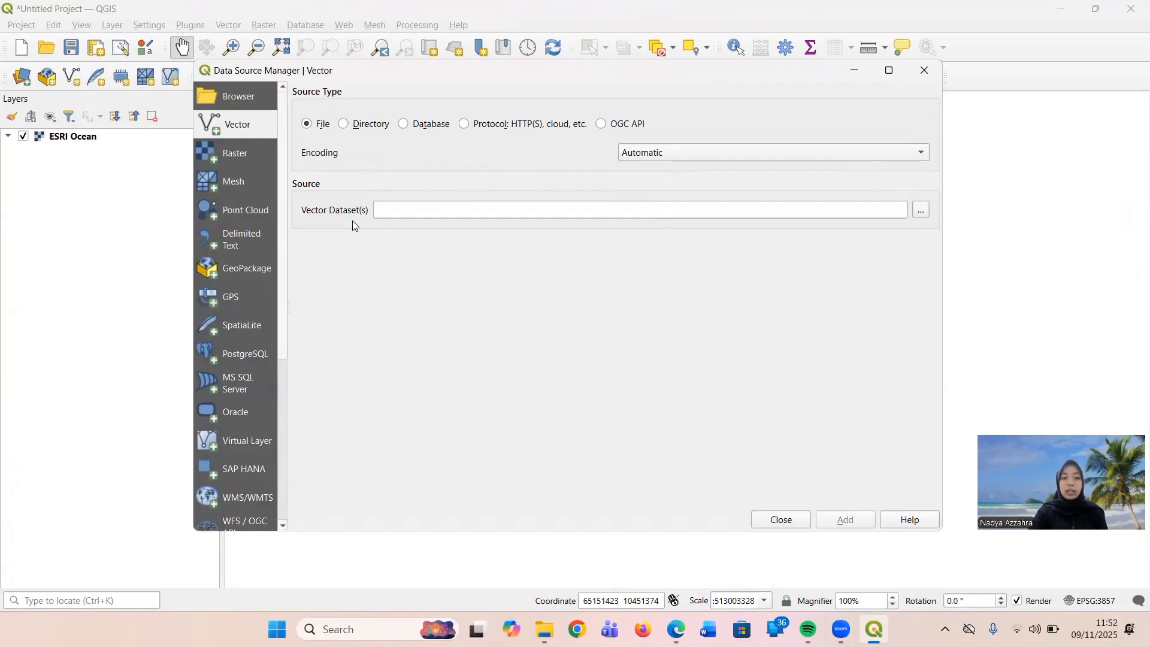
pyautogui.click(926, 209)
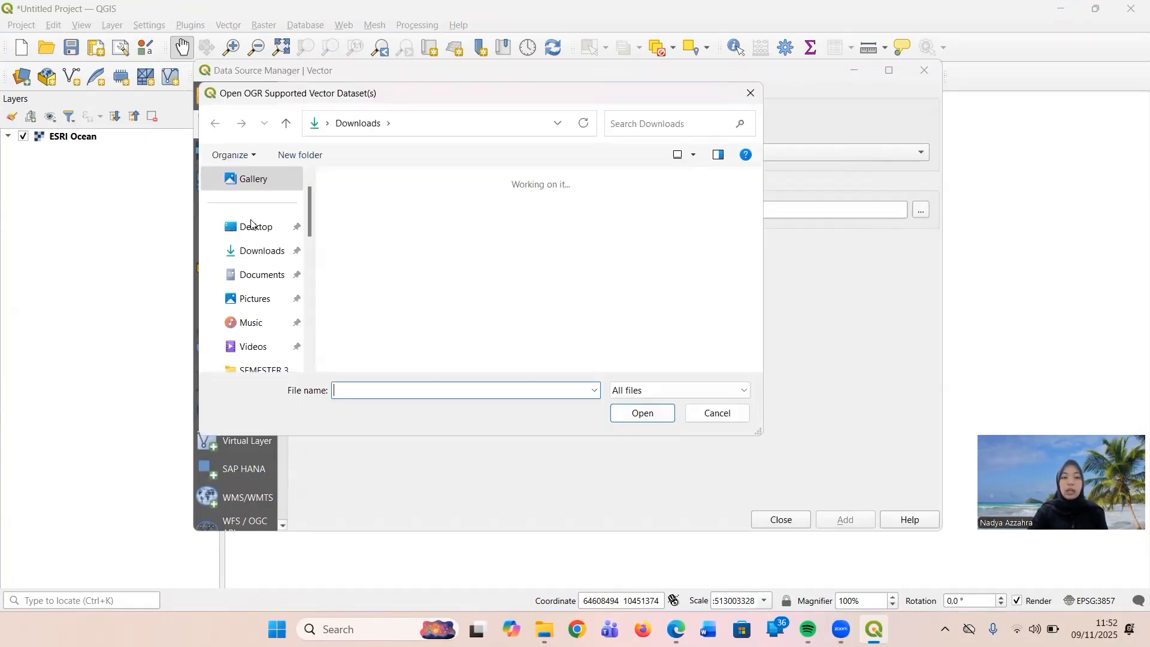
pyautogui.scroll(-2, 267, 324)
pyautogui.click(277, 331)
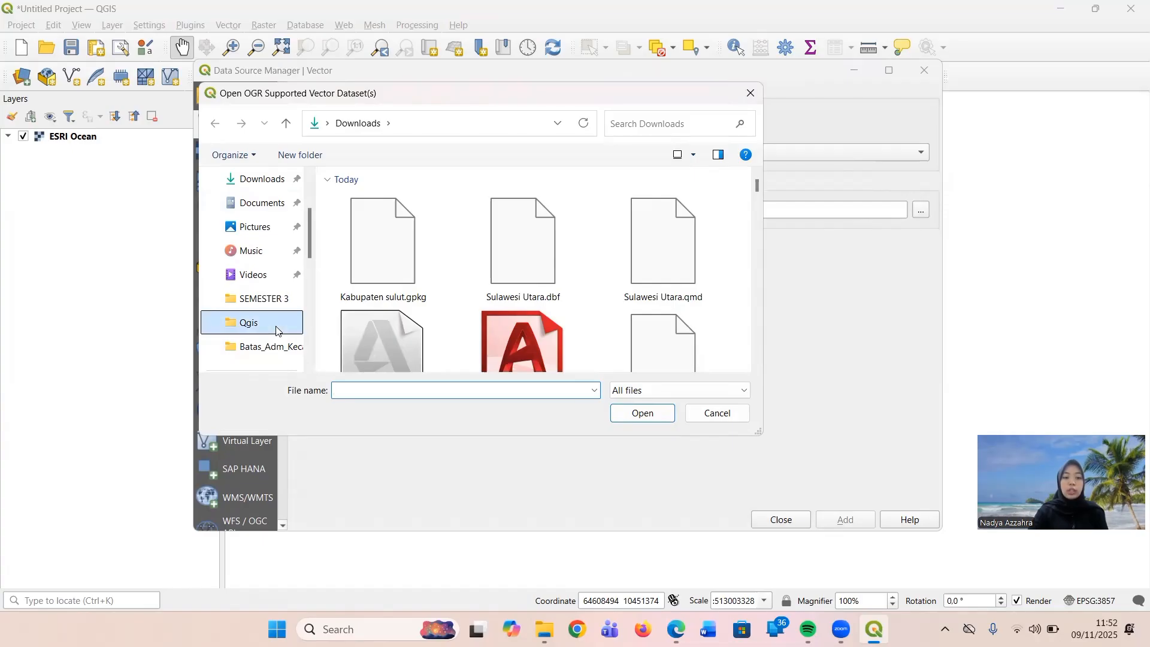
pyautogui.click(402, 241)
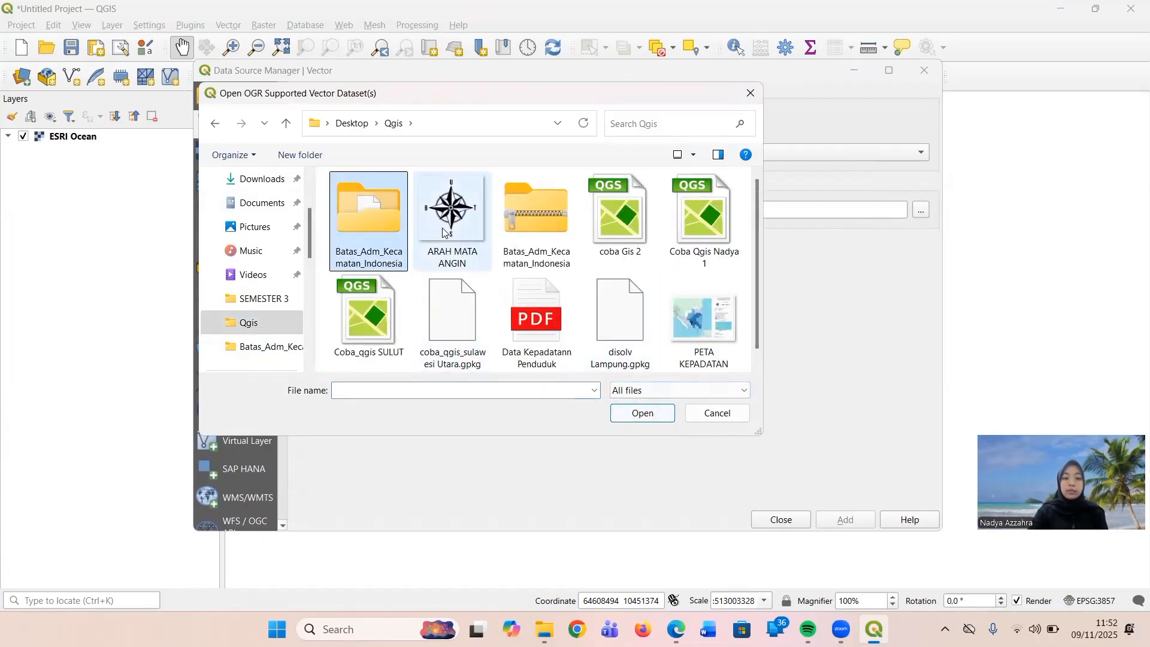
pyautogui.doubleClick(381, 255)
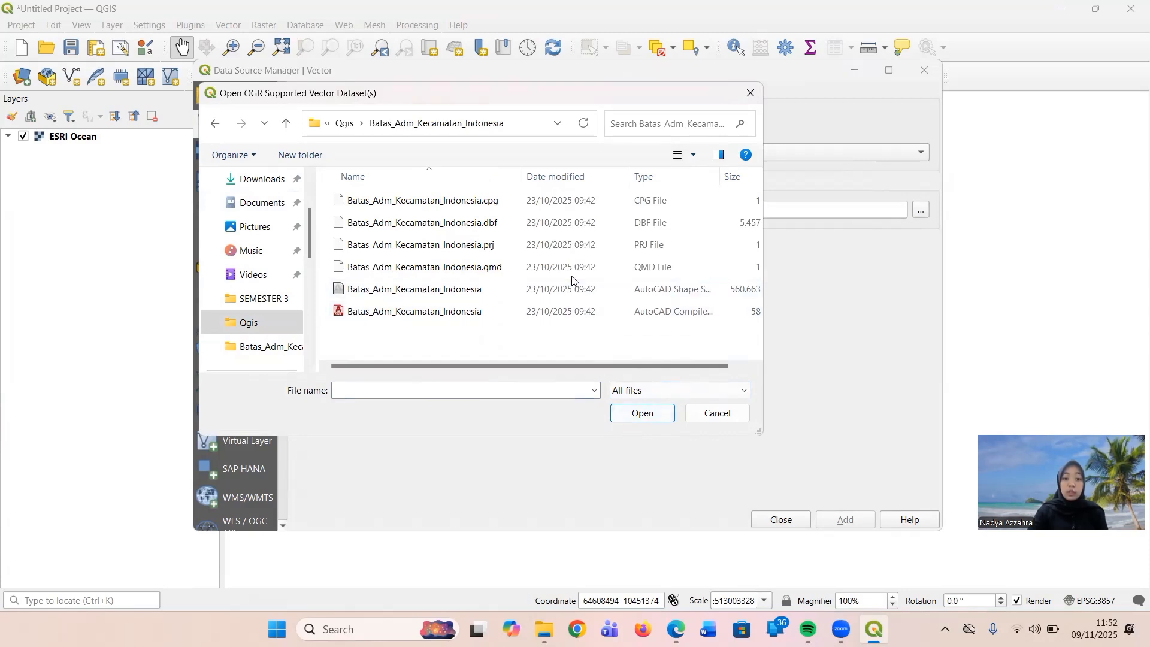
pyautogui.click(577, 293)
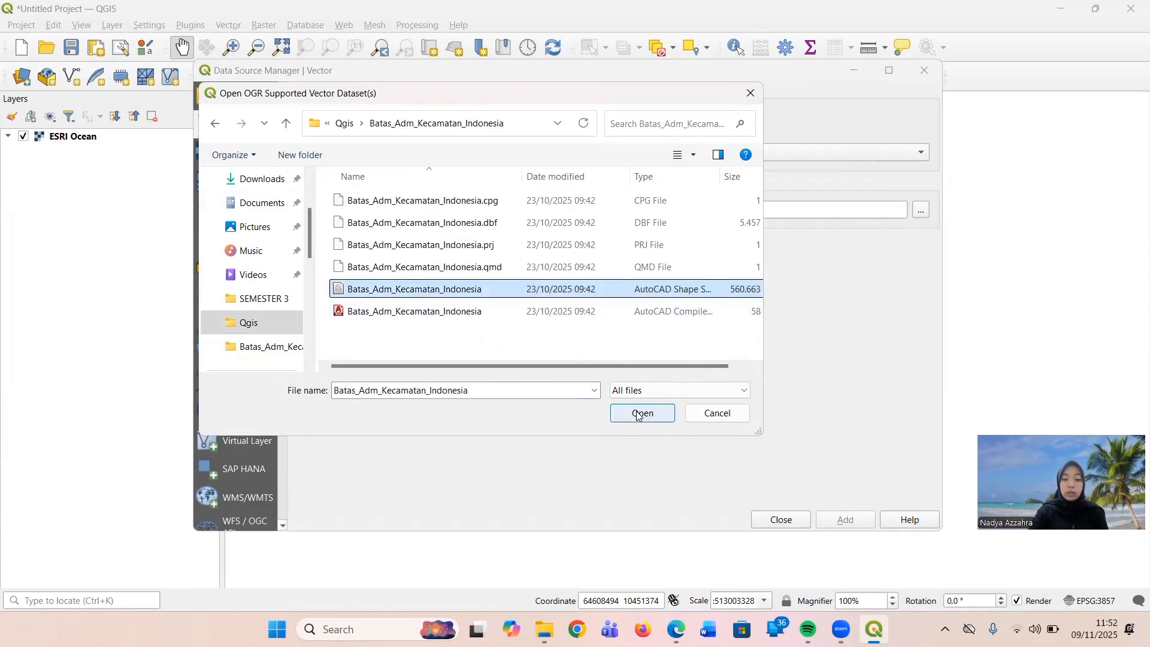
pyautogui.click(640, 413)
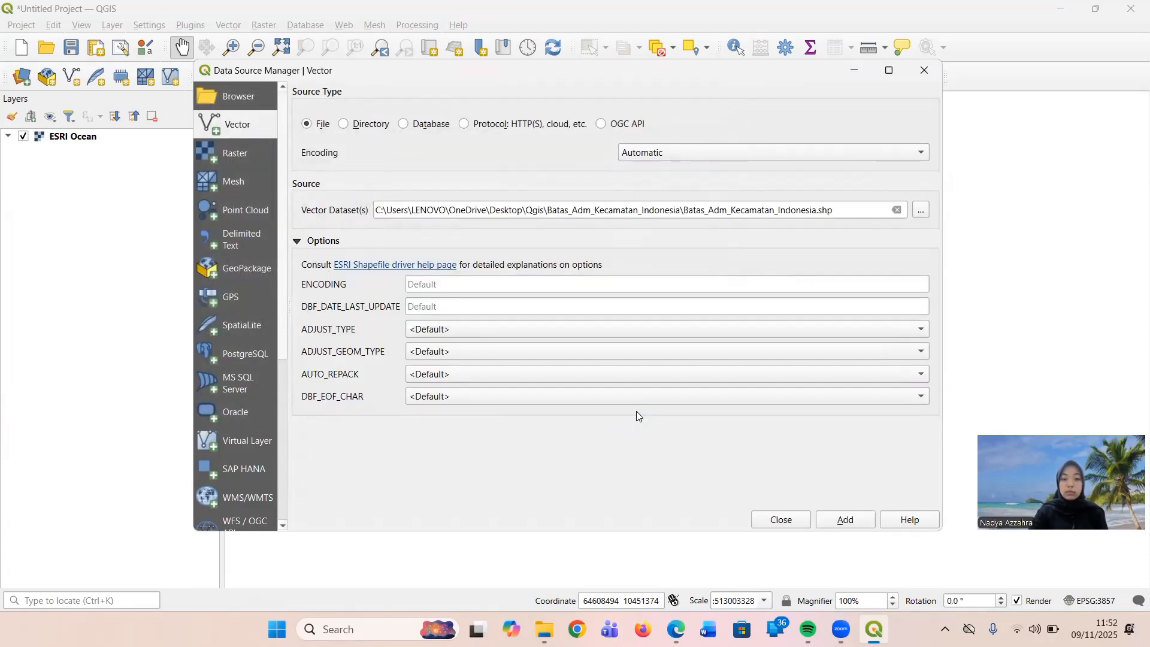
pyautogui.click(836, 520)
pyautogui.click(782, 519)
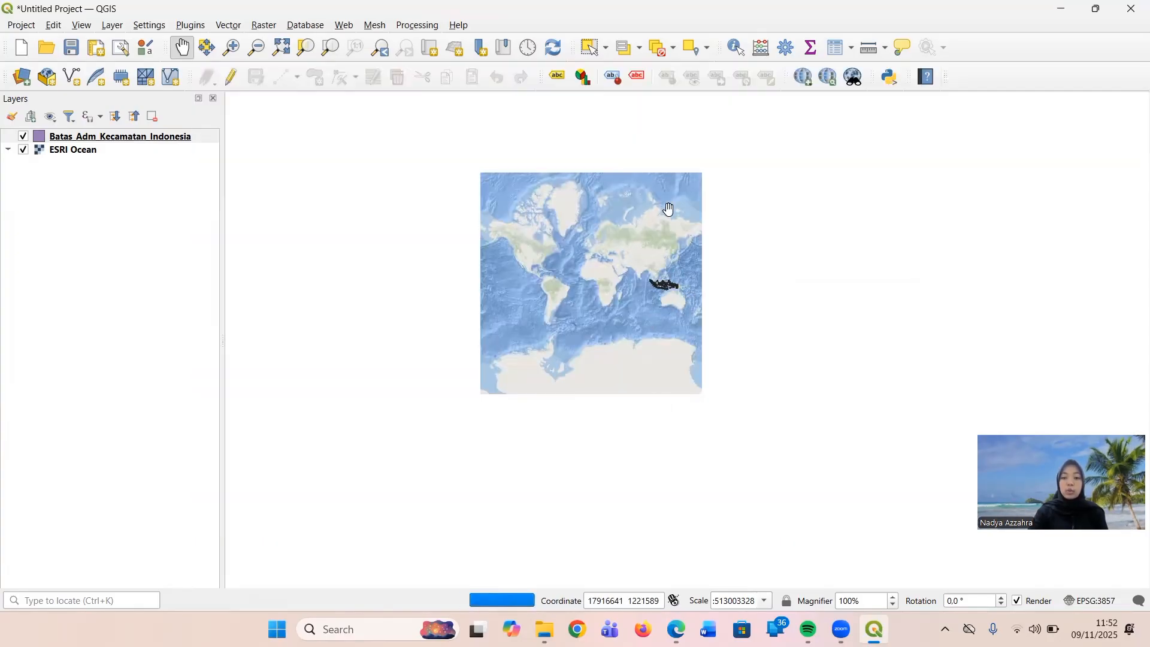
# Zoom the map to Indonesia and examine the district boundaries over the ocean basemap.
pyautogui.click(232, 47)
pyautogui.click(667, 289)
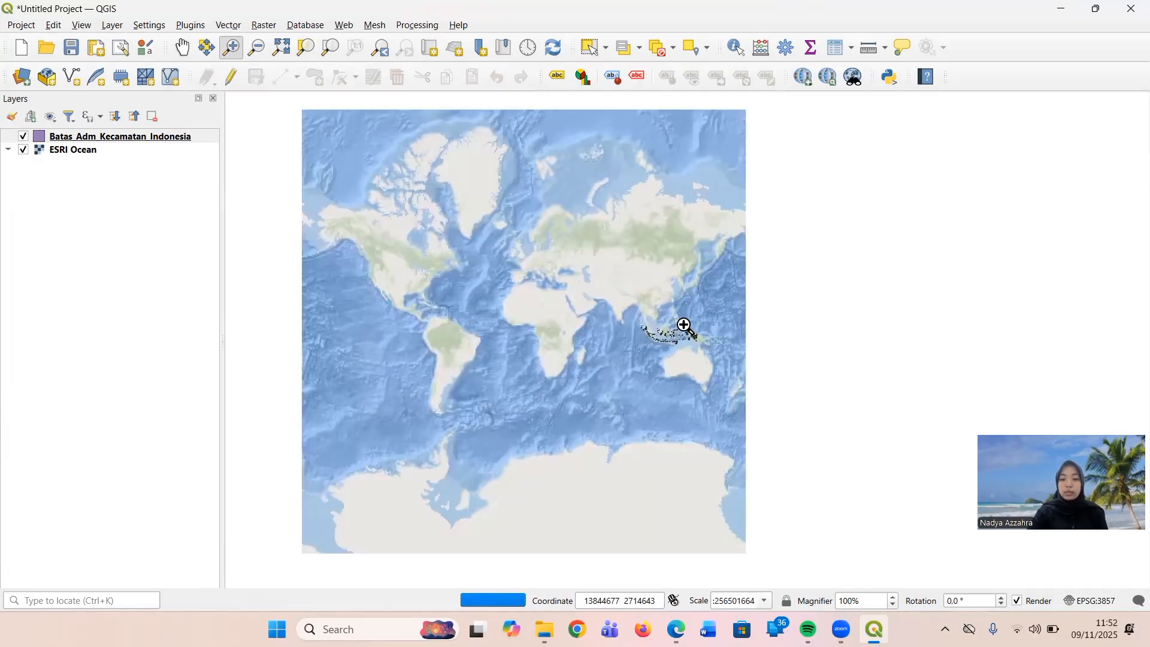
pyautogui.click(689, 353)
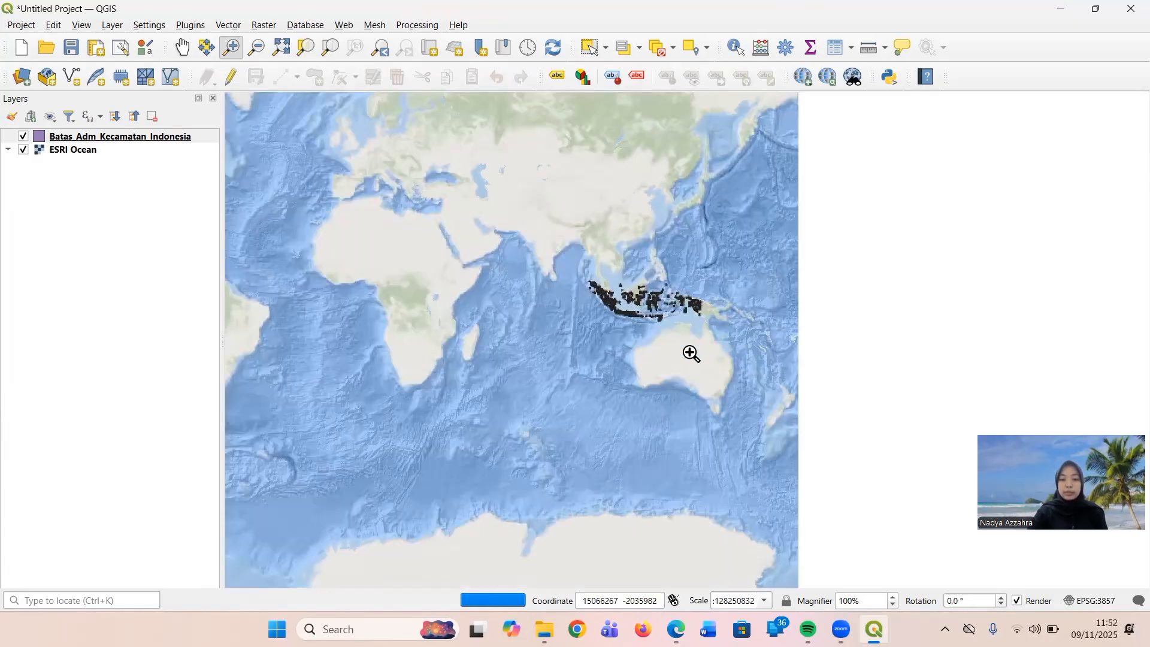
pyautogui.click(672, 317)
pyautogui.click(671, 322)
pyautogui.click(670, 321)
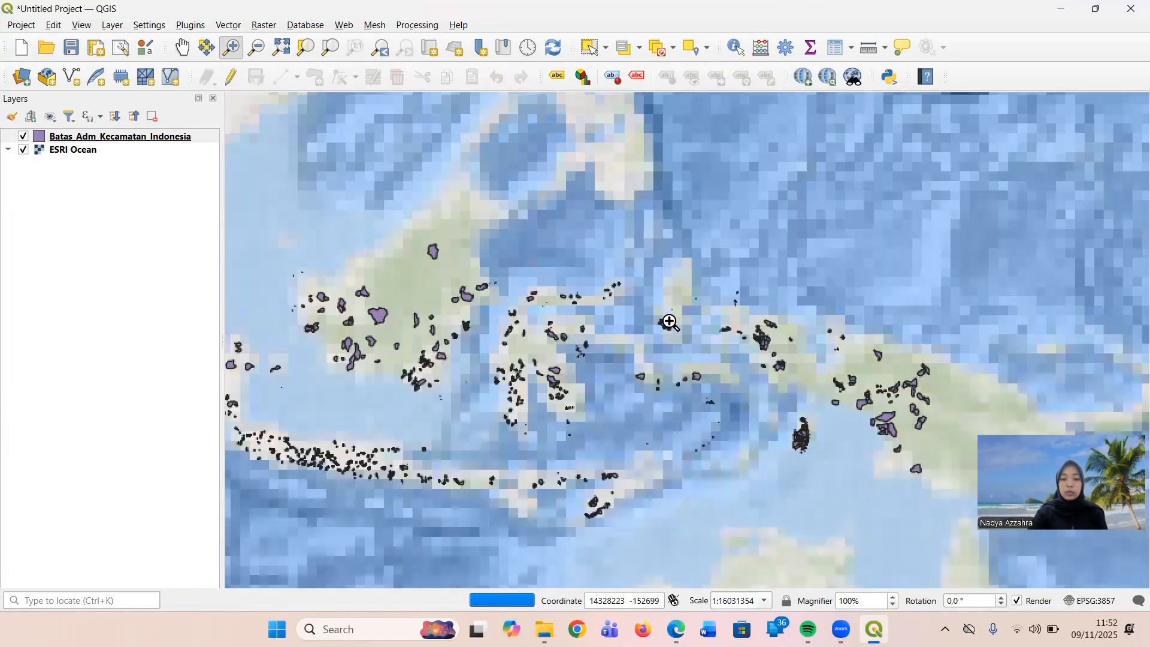
pyautogui.click(257, 47)
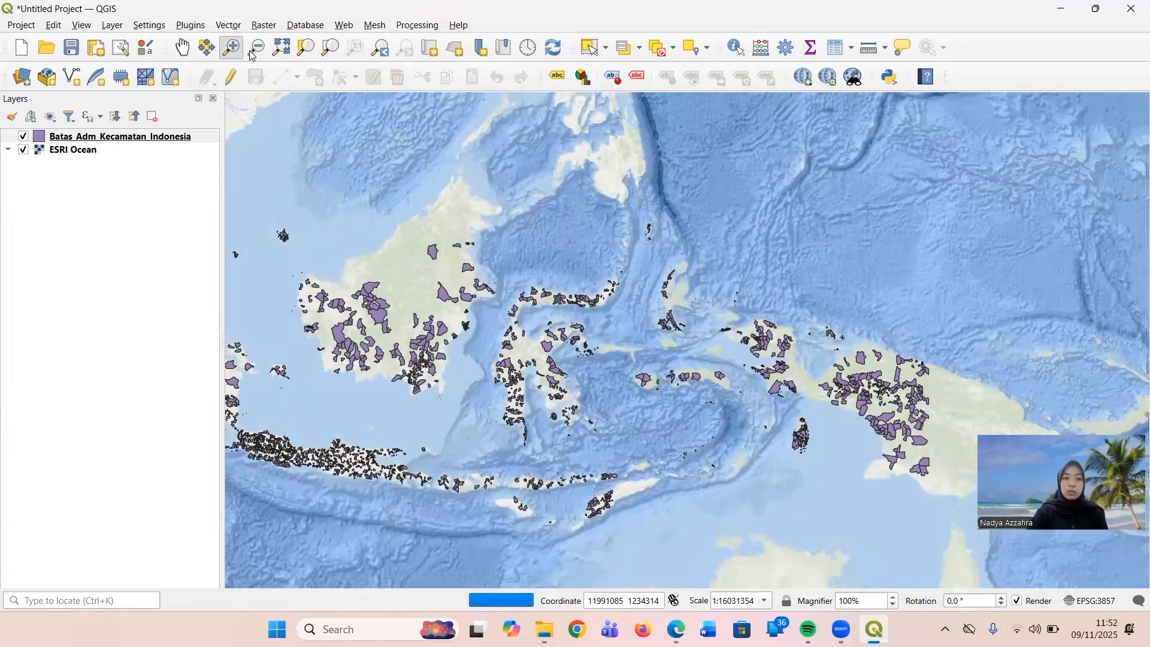
pyautogui.click(502, 328)
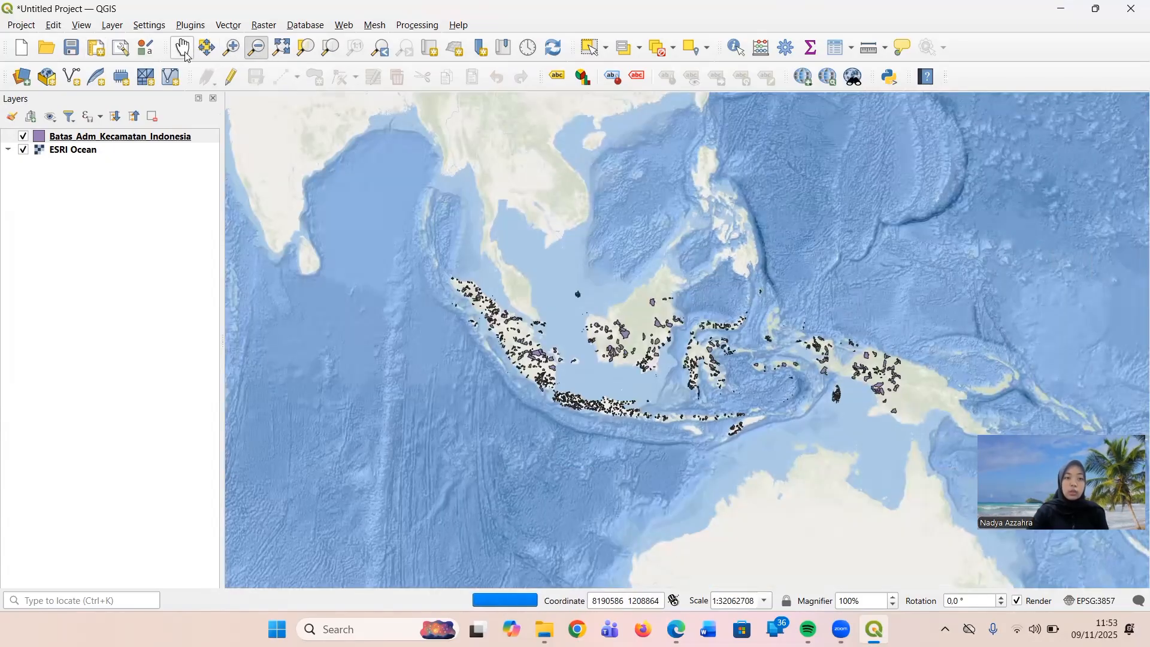
pyautogui.click(187, 54)
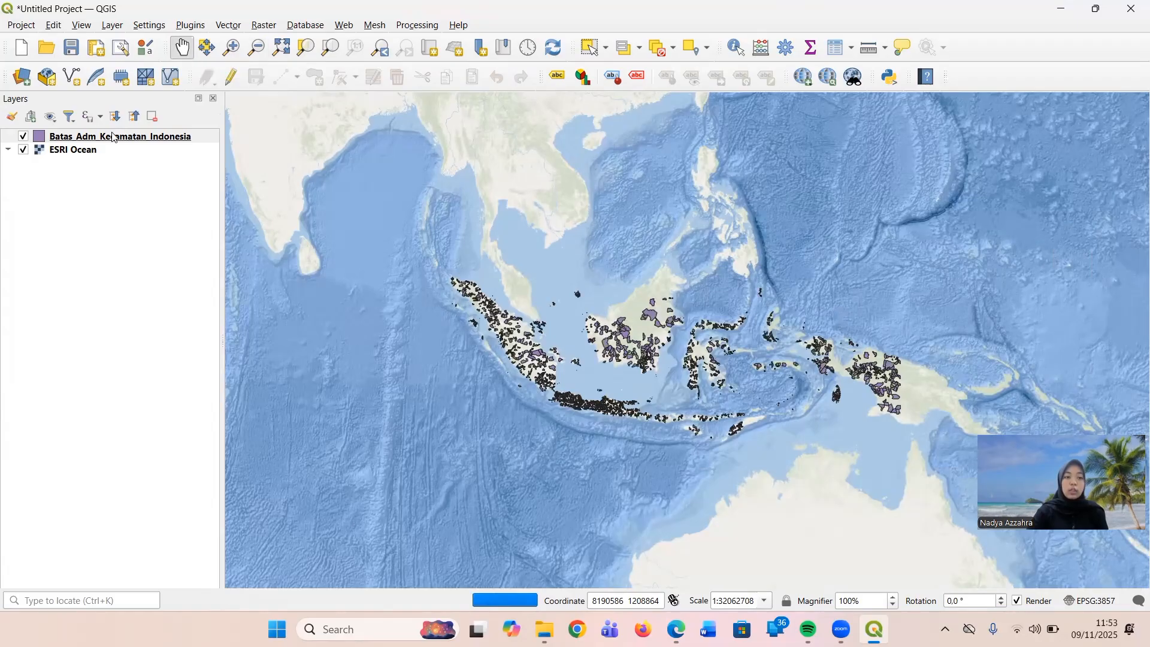
# Filter the Batas_Adm_Kecamatan_Indonesia layer with the expression "nama_prop" = 'SULAWESI UTARA'.
pyautogui.click(117, 138)
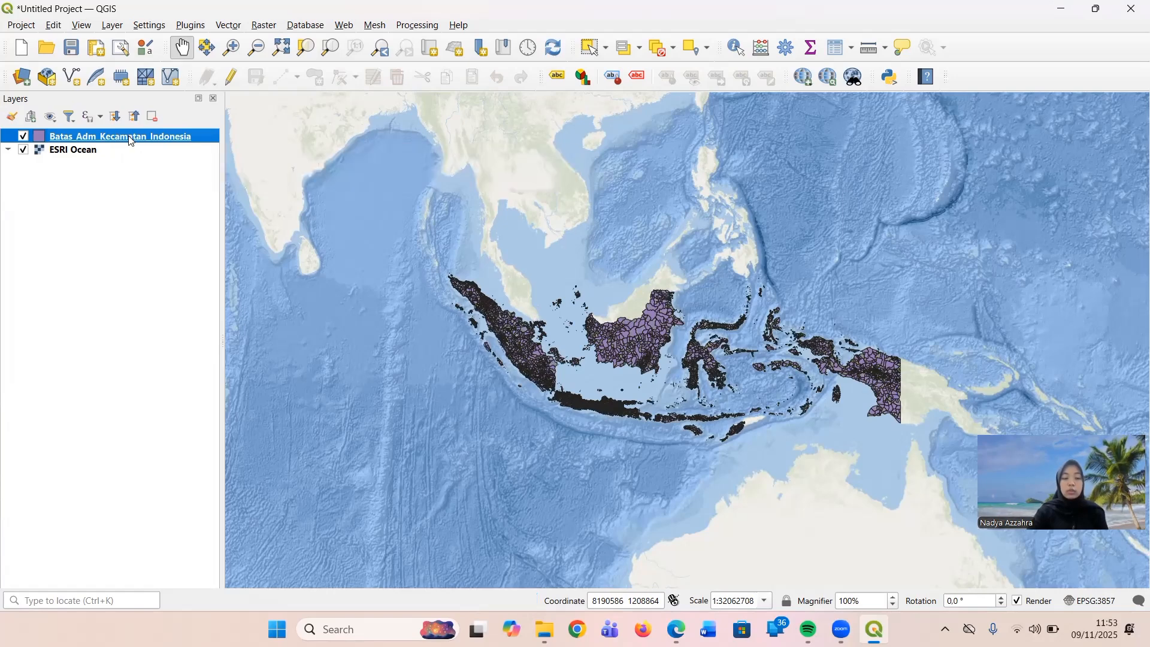
pyautogui.rightClick(131, 140)
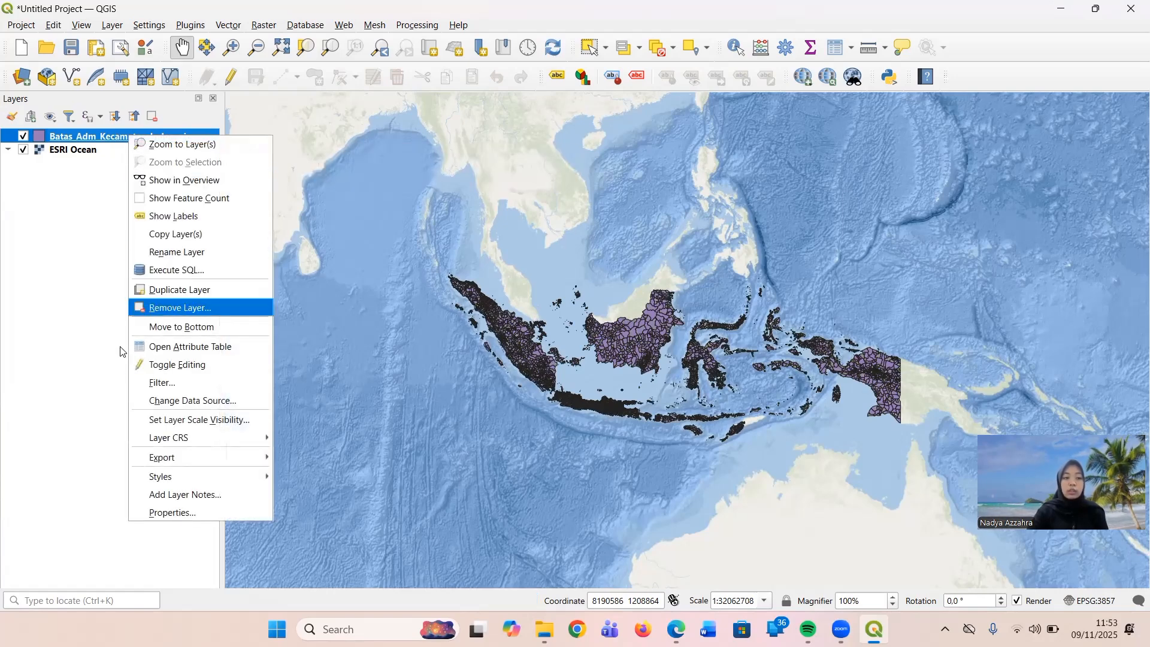
pyautogui.click(223, 384)
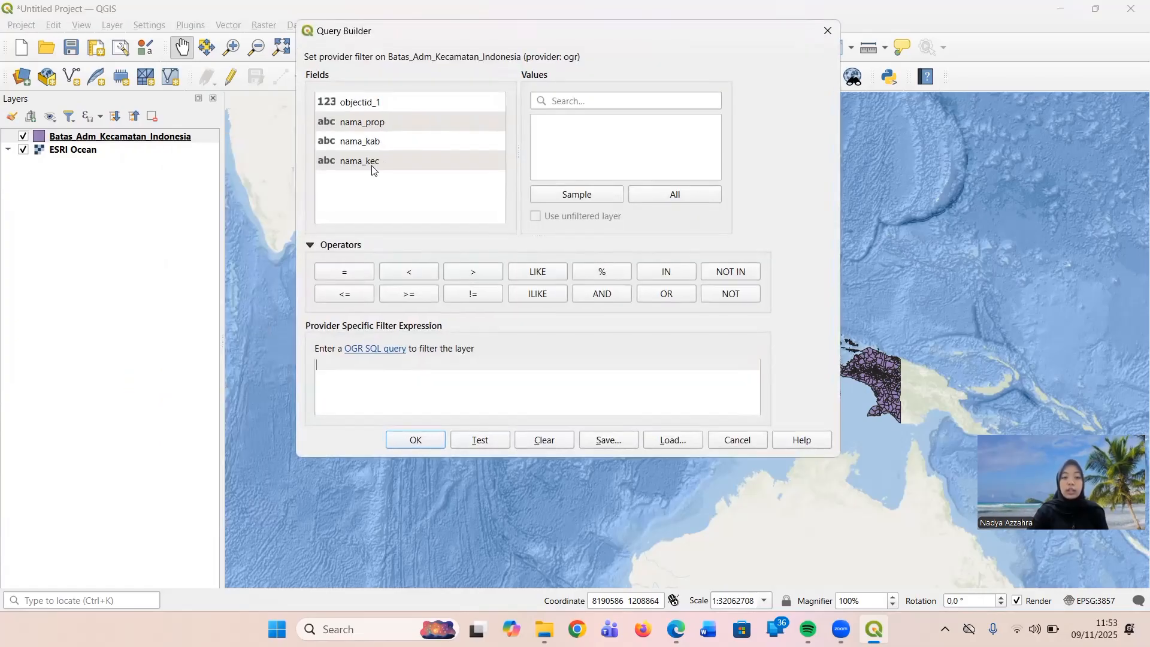
pyautogui.doubleClick(388, 123)
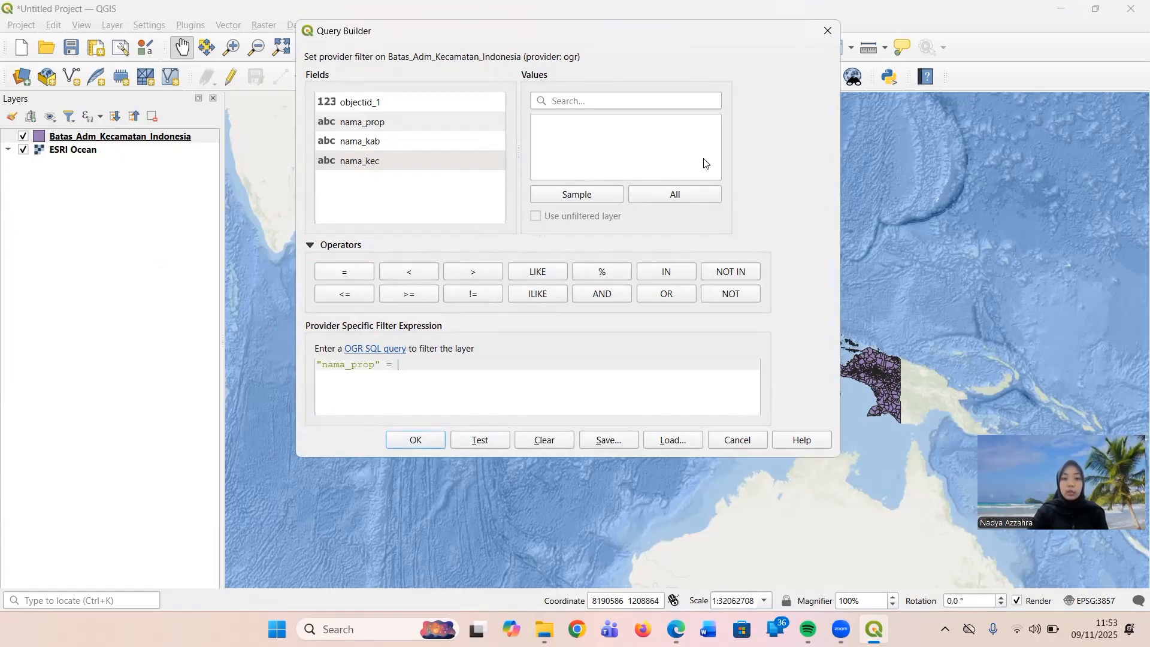
pyautogui.click(684, 200)
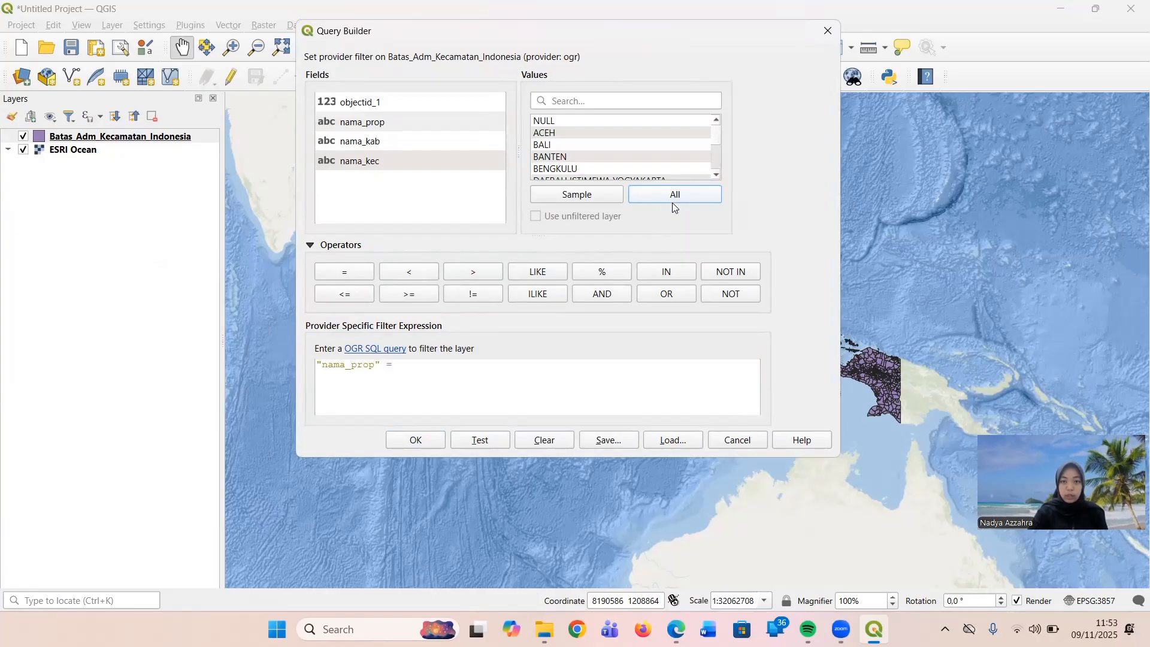
pyautogui.click(622, 103)
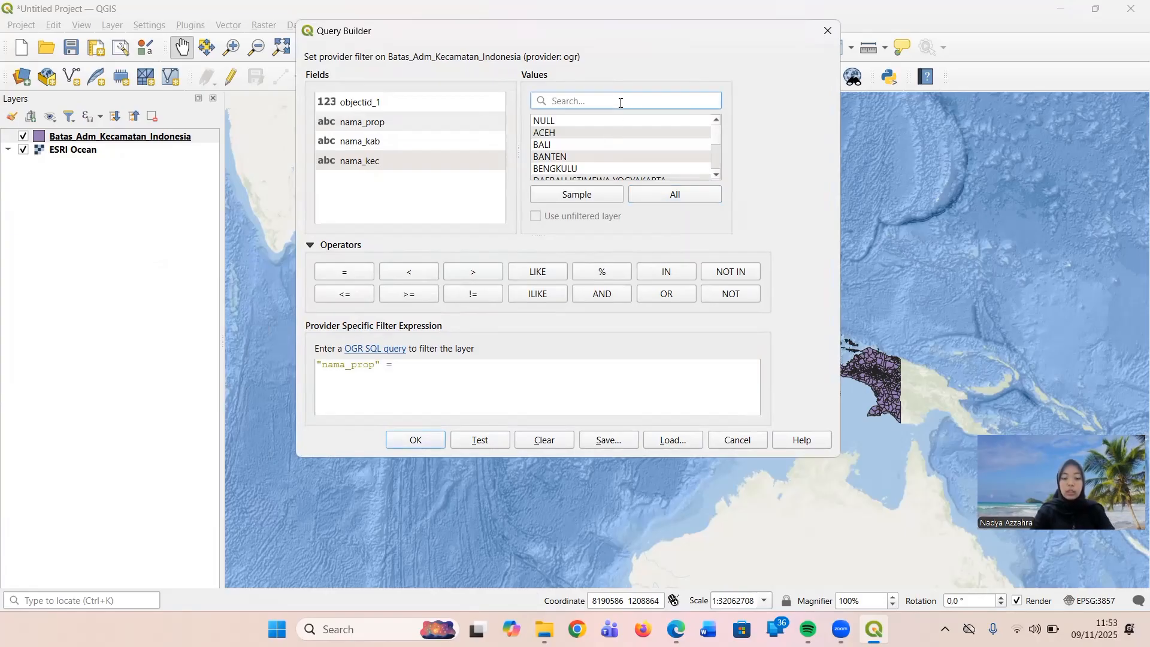
pyautogui.write('sula')
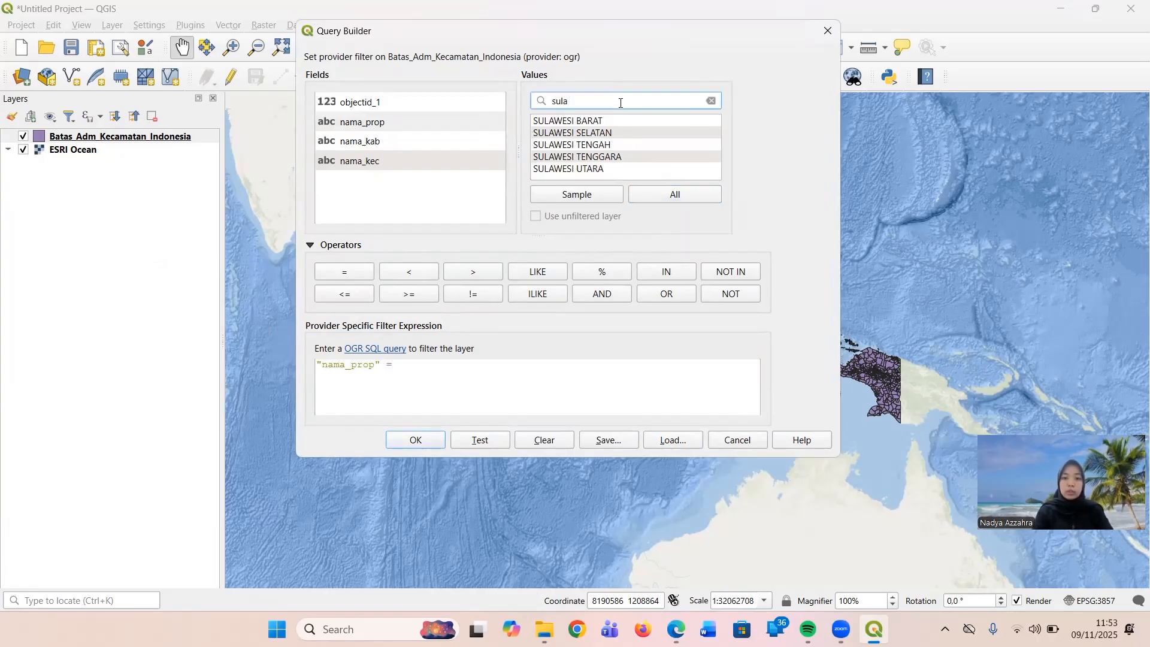
pyautogui.doubleClick(610, 171)
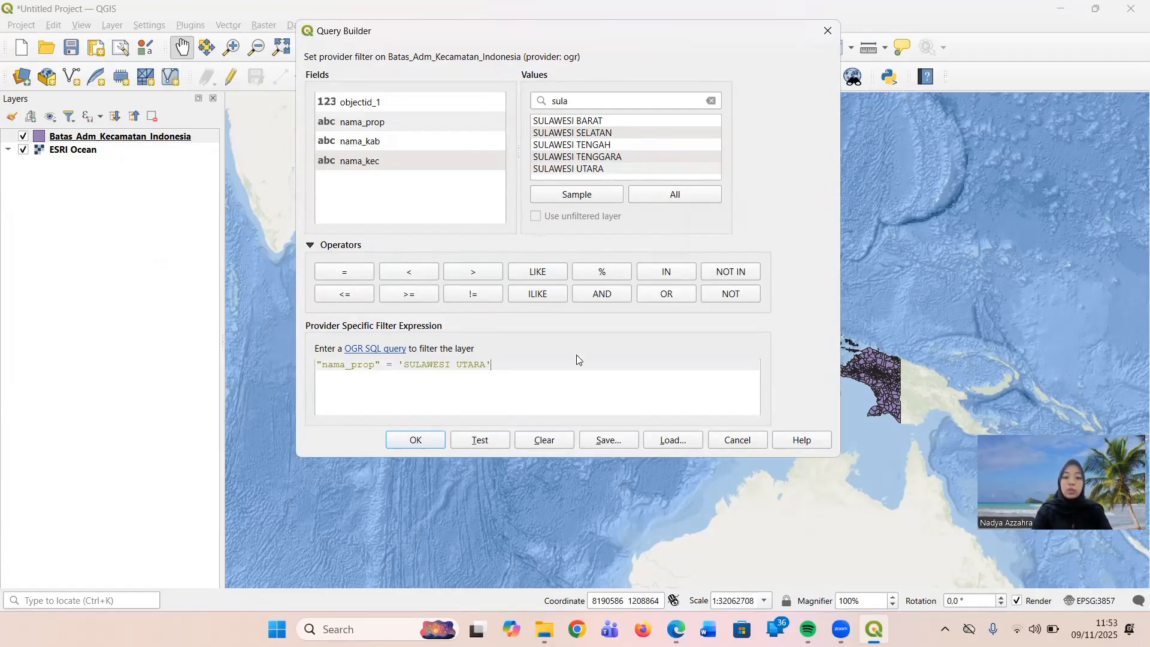
pyautogui.click(438, 442)
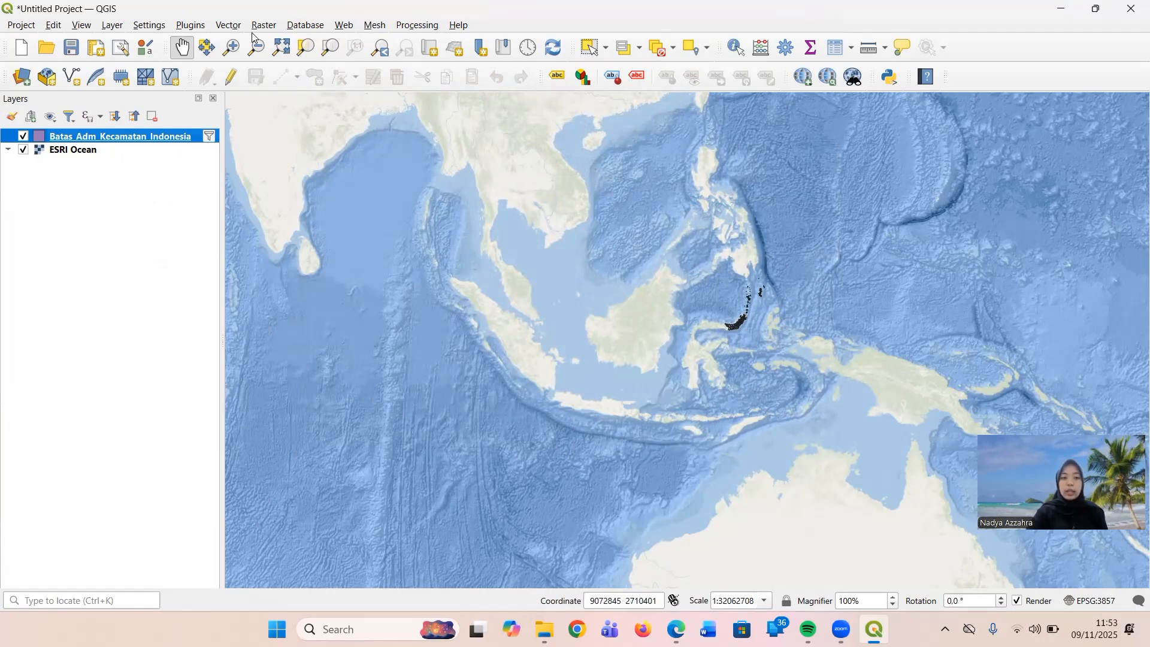
# Zoom the map in on the filtered Sulawesi Utara districts.
pyautogui.click(232, 47)
pyautogui.click(743, 321)
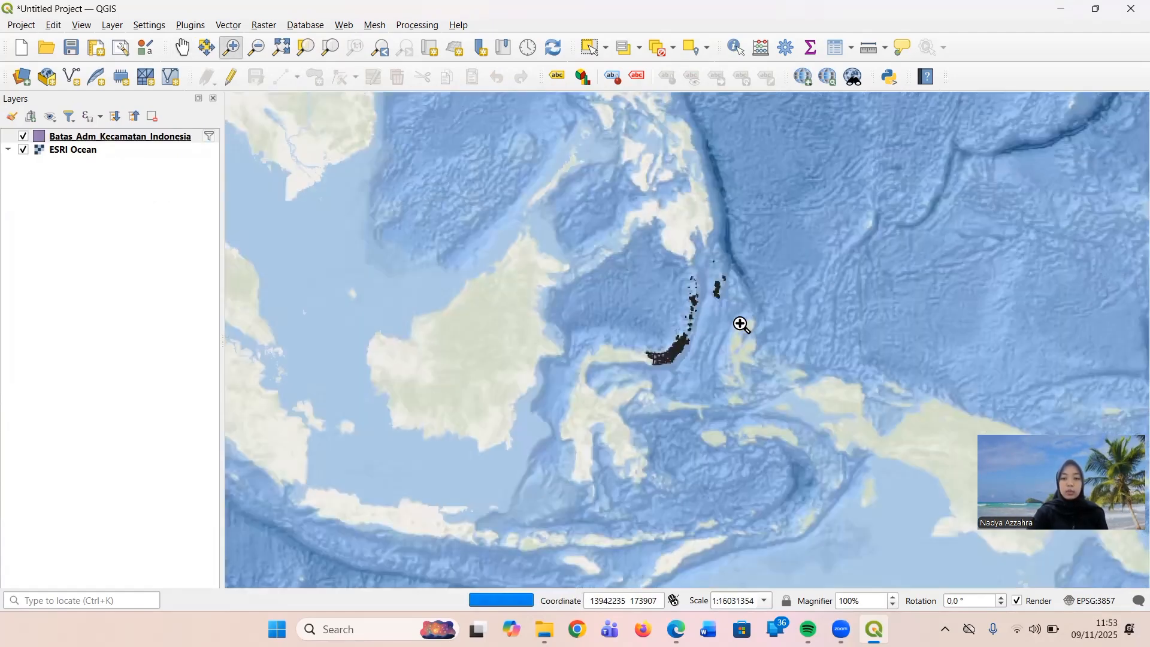
pyautogui.click(644, 342)
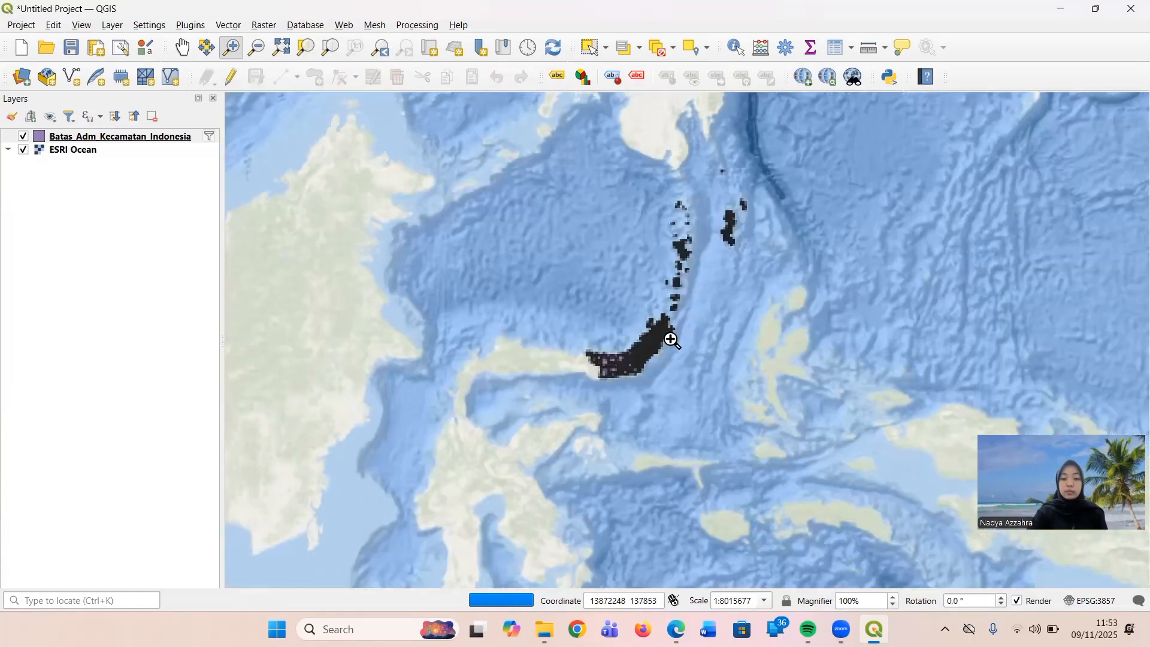
pyautogui.click(671, 338)
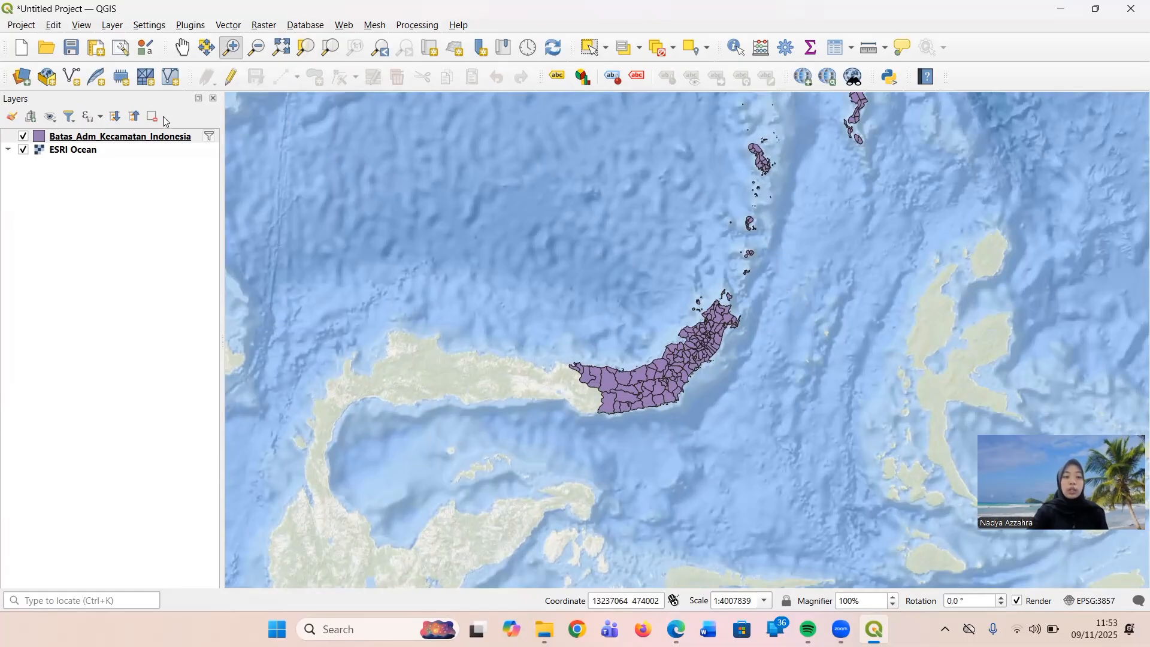
pyautogui.click(180, 54)
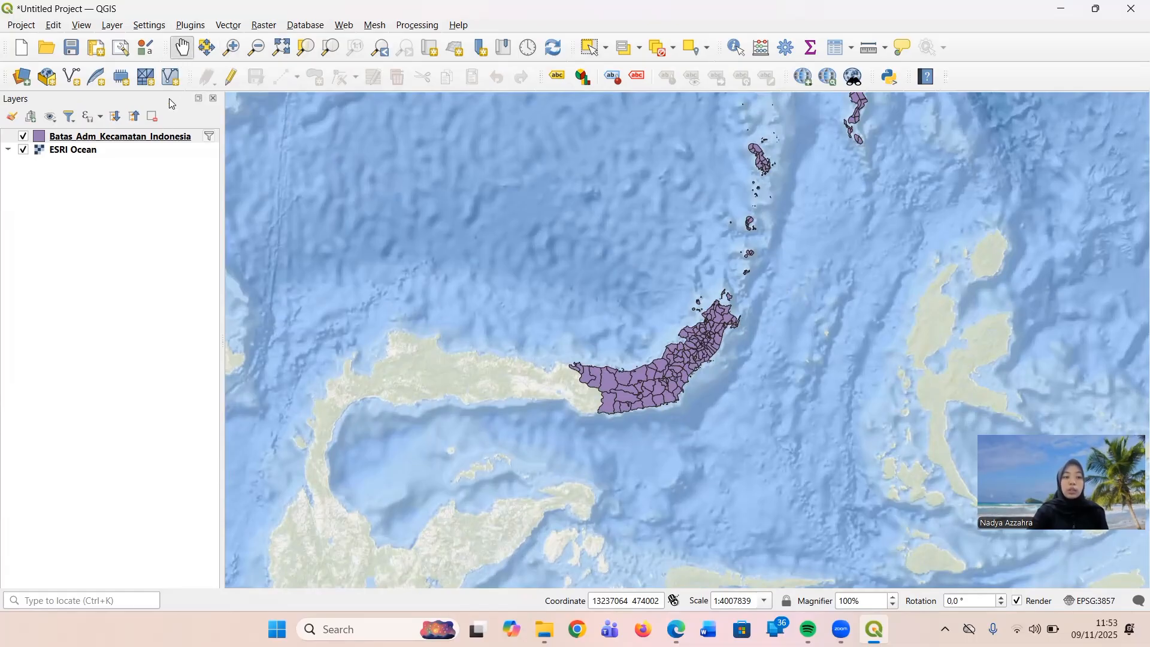
# Set up an ESRI Shapefile export of the filtered Batas_Adm_Kecamatan_Indonesia layer, named Adm_Kecamatan_SulawesiUtara in the Desktop\Qgis folder.
pyautogui.rightClick(166, 135)
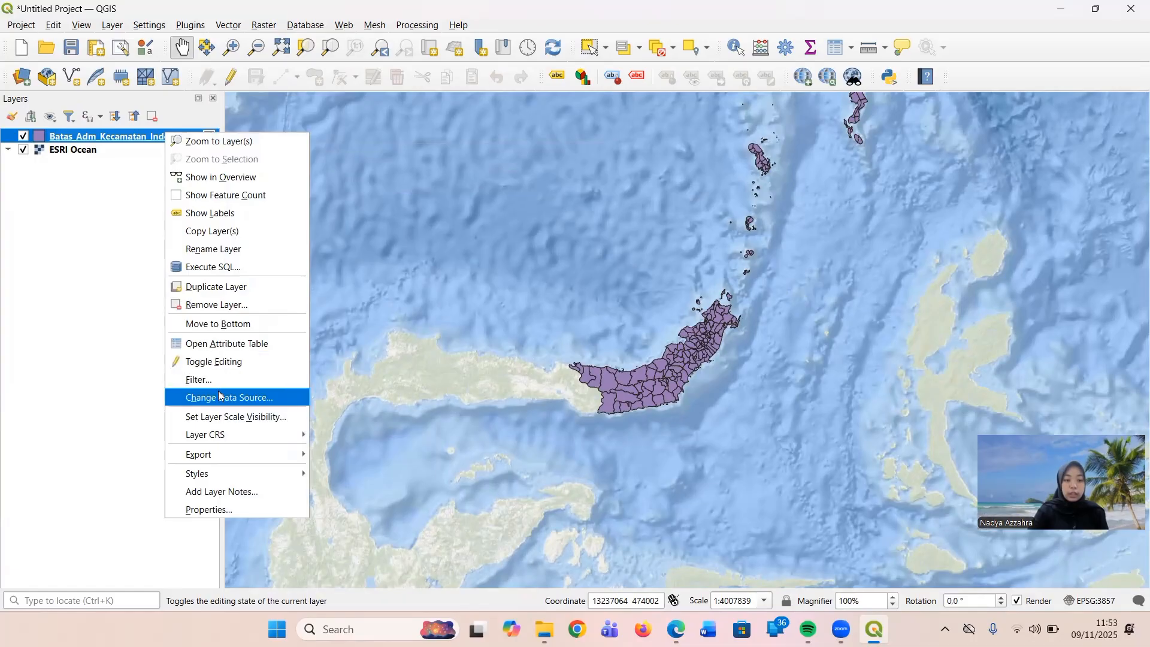
pyautogui.moveTo(228, 452)
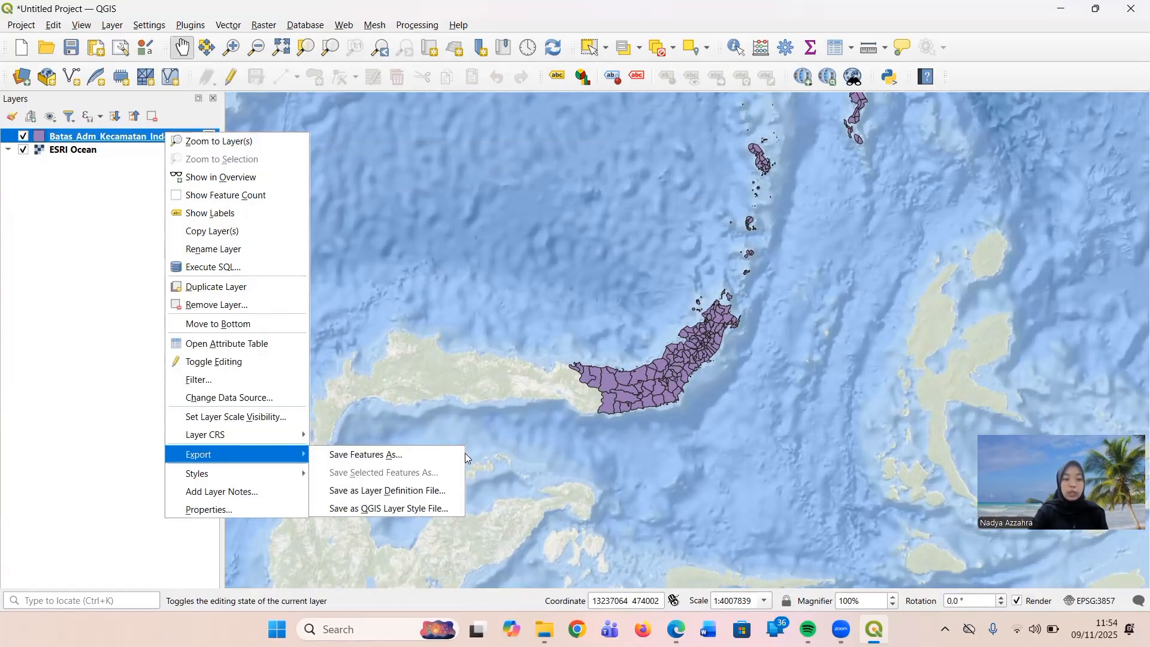
pyautogui.click(404, 456)
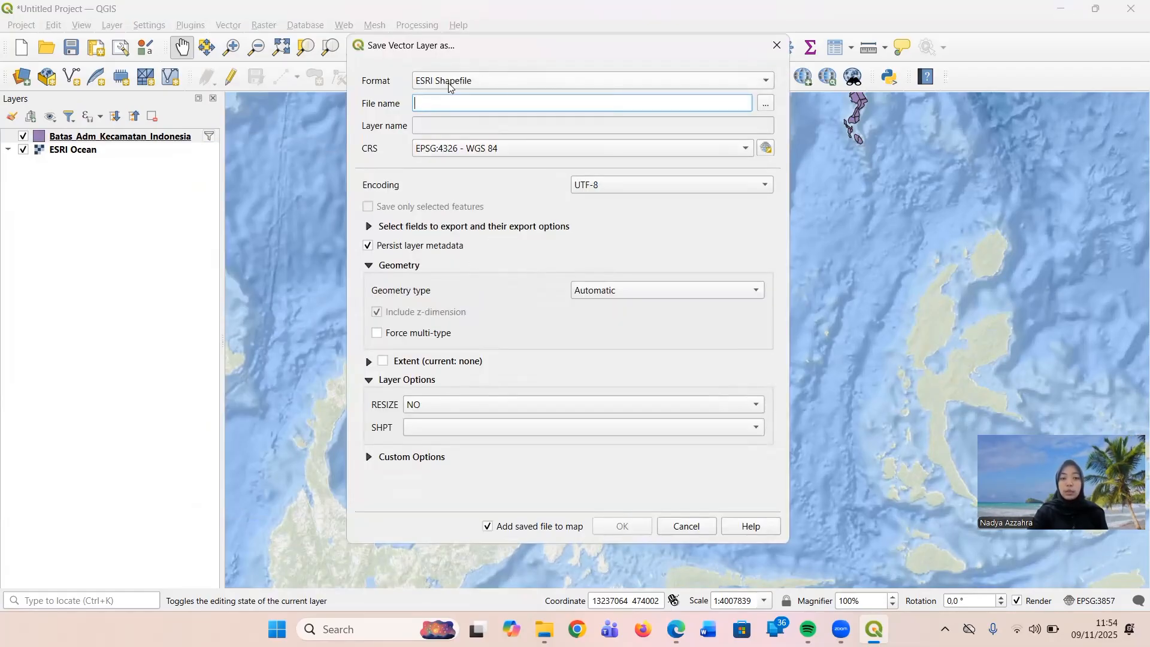
pyautogui.click(764, 107)
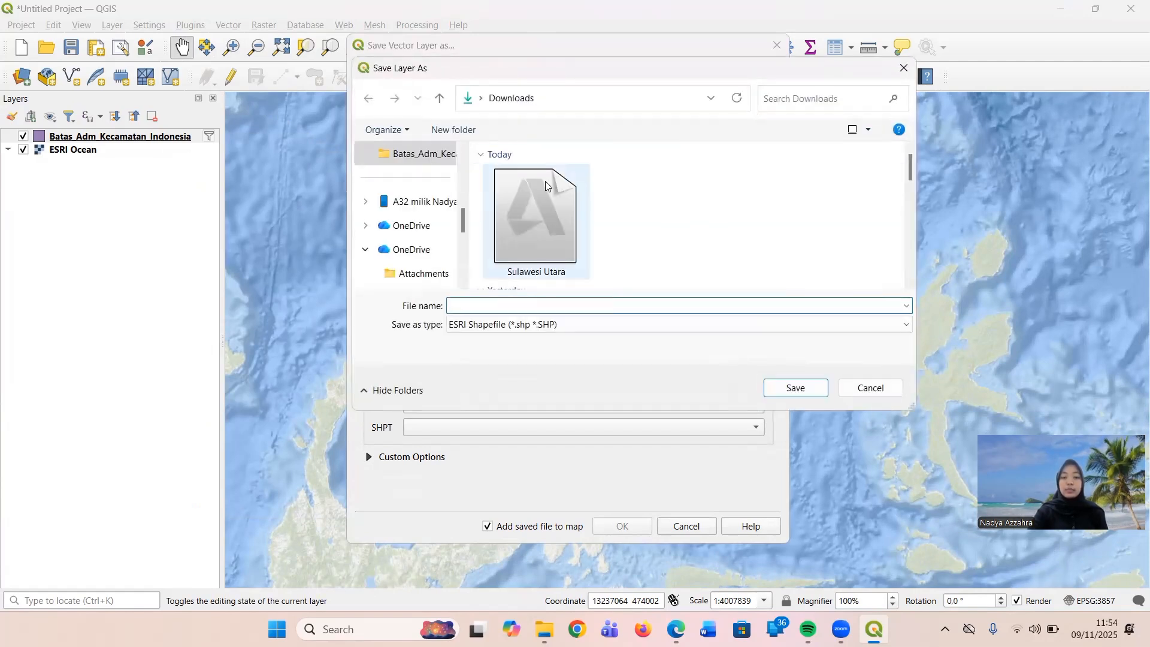
pyautogui.scroll(1, 403, 227)
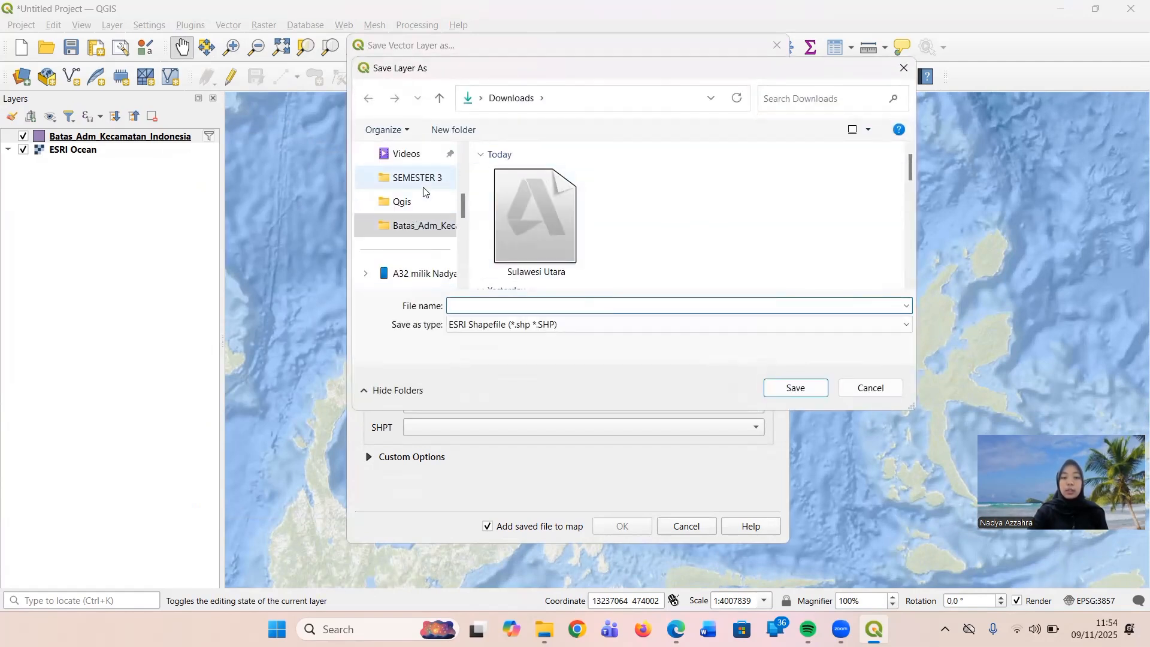
pyautogui.click(423, 204)
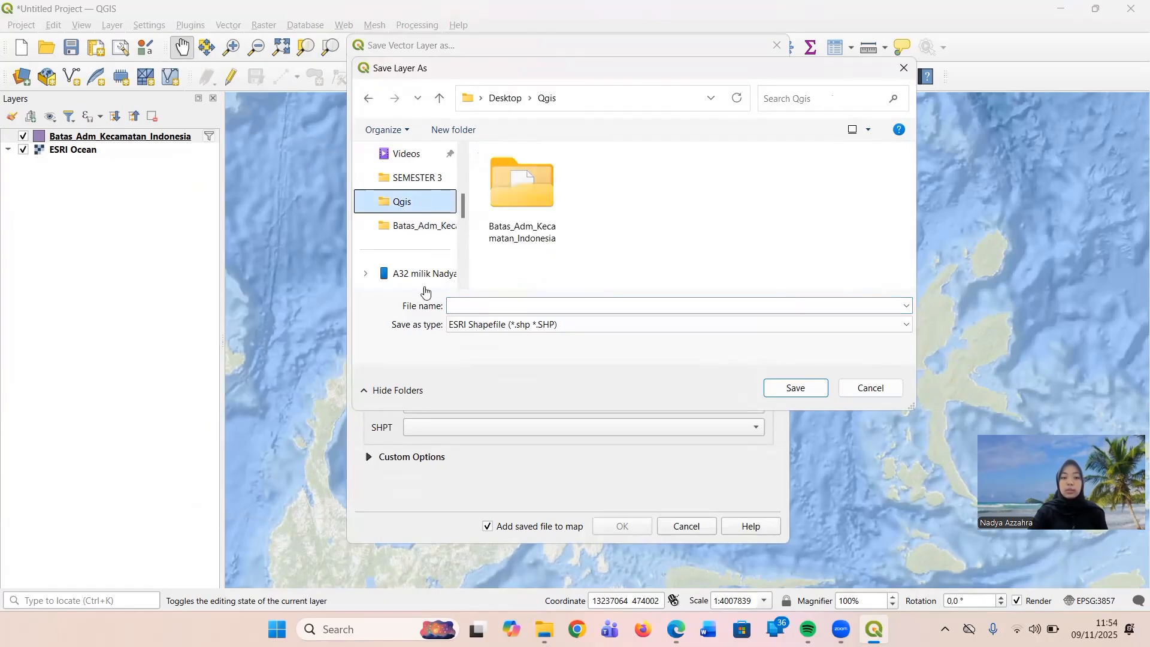
pyautogui.click(496, 308)
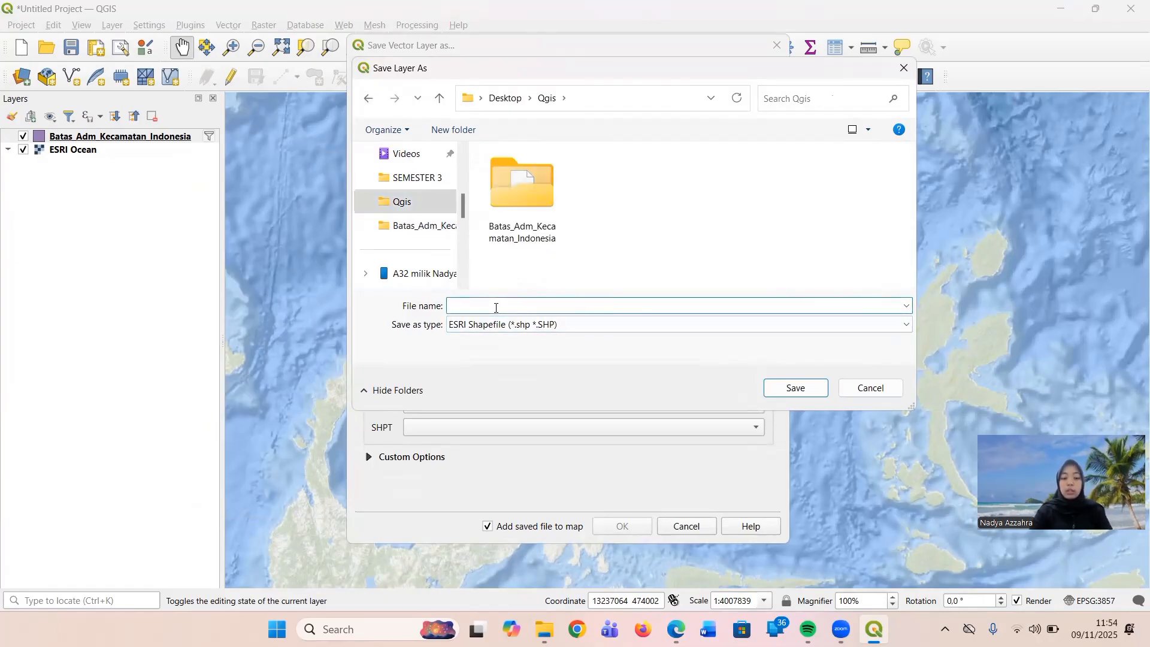
pyautogui.write('Adm_Kecamatan_SulawesiUtara')
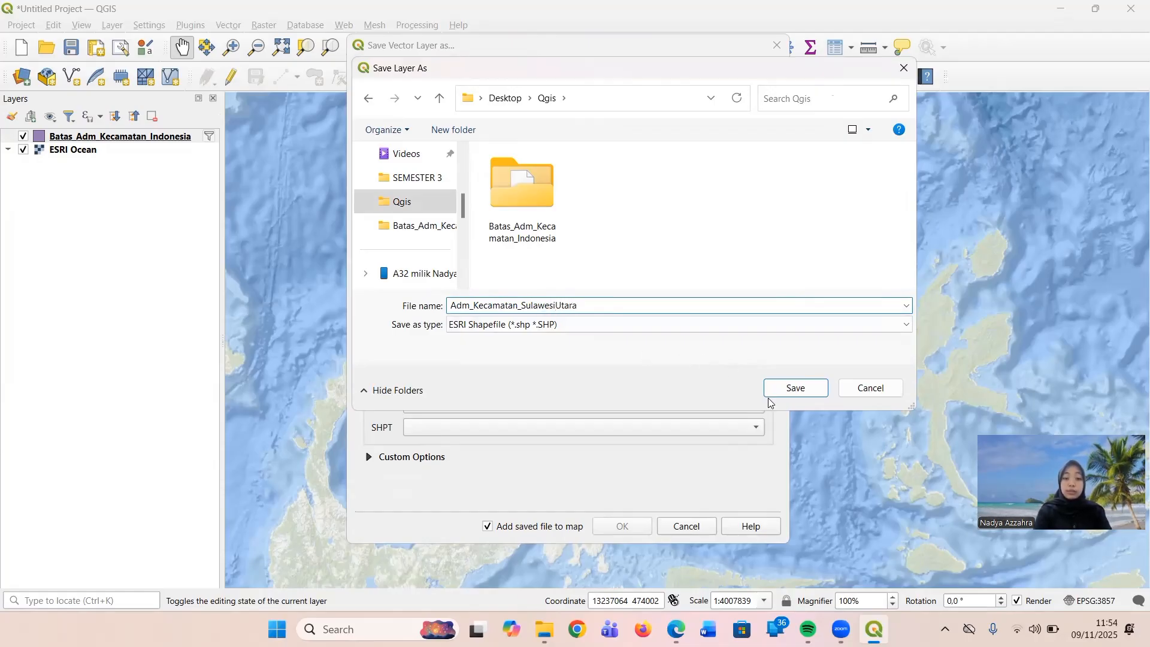
pyautogui.click(807, 388)
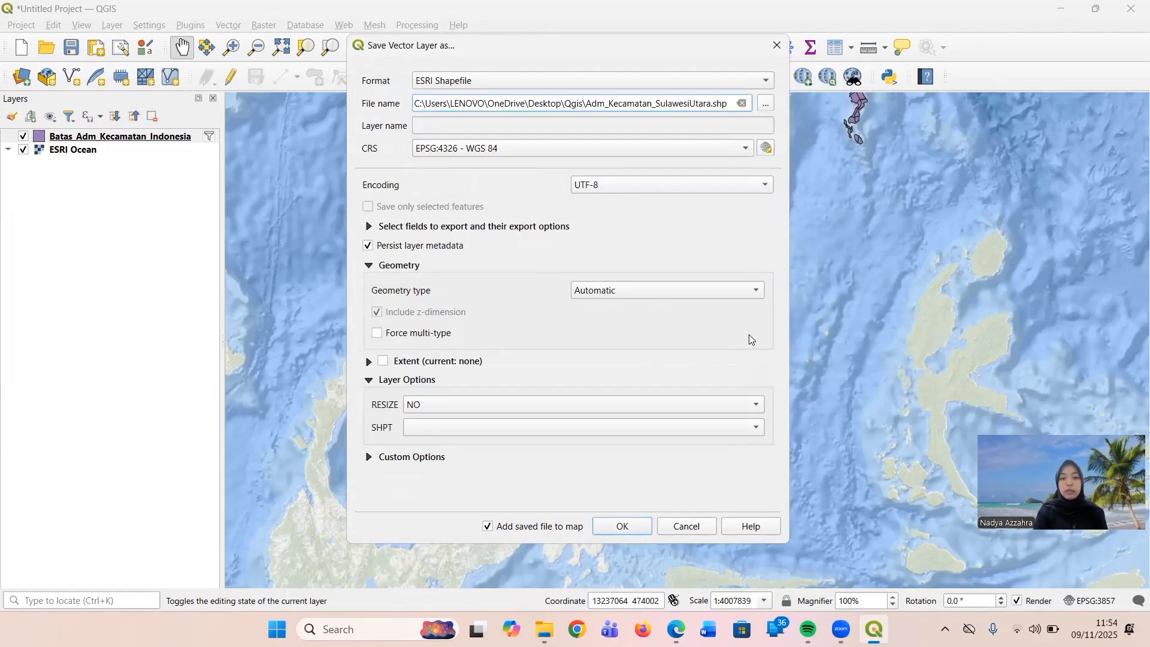
# Export the shapefile in EPSG:32651 - WGS 84 / UTM zone 51N and check the new layer's CRS.
pyautogui.click(763, 149)
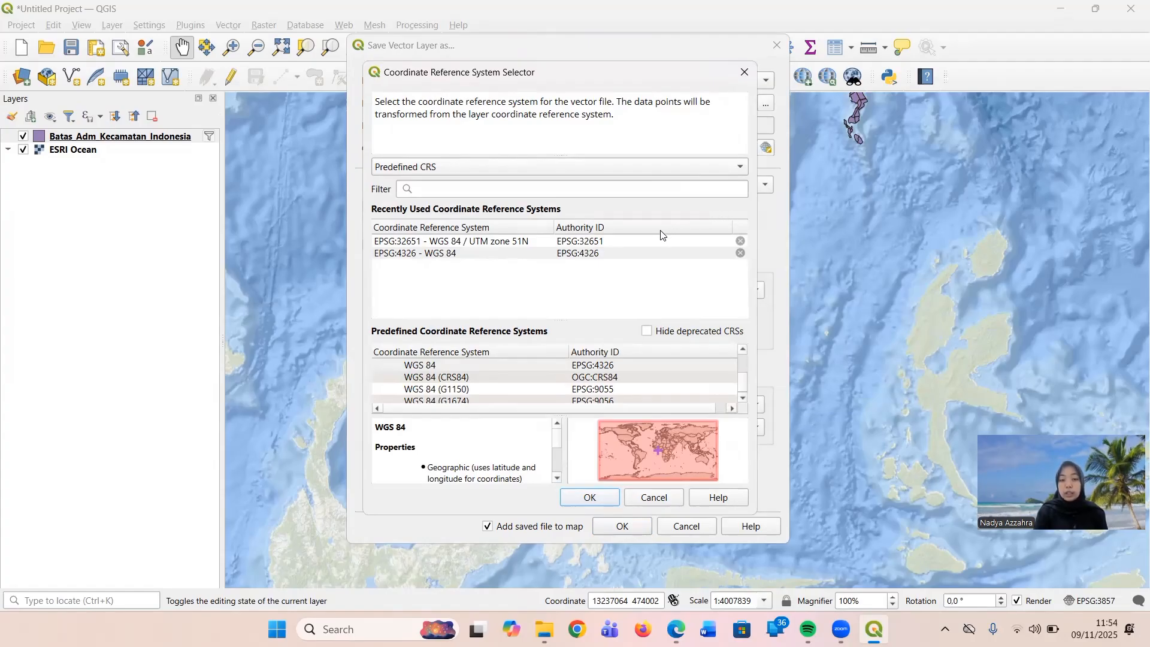
pyautogui.doubleClick(609, 240)
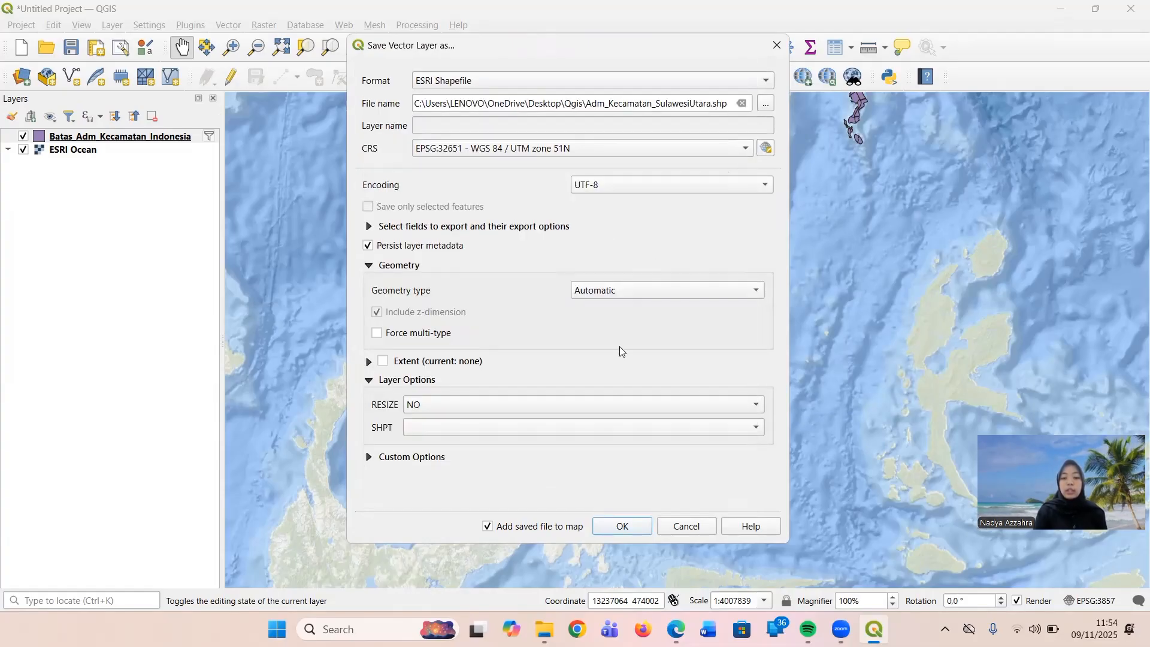
pyautogui.click(622, 527)
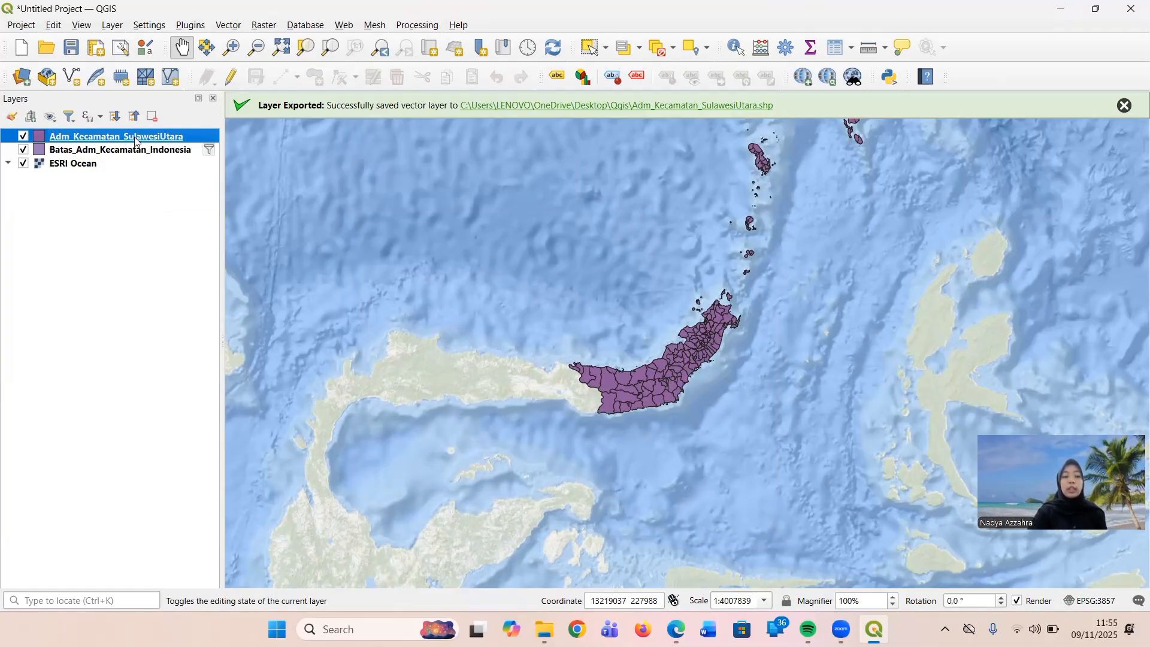
pyautogui.rightClick(136, 142)
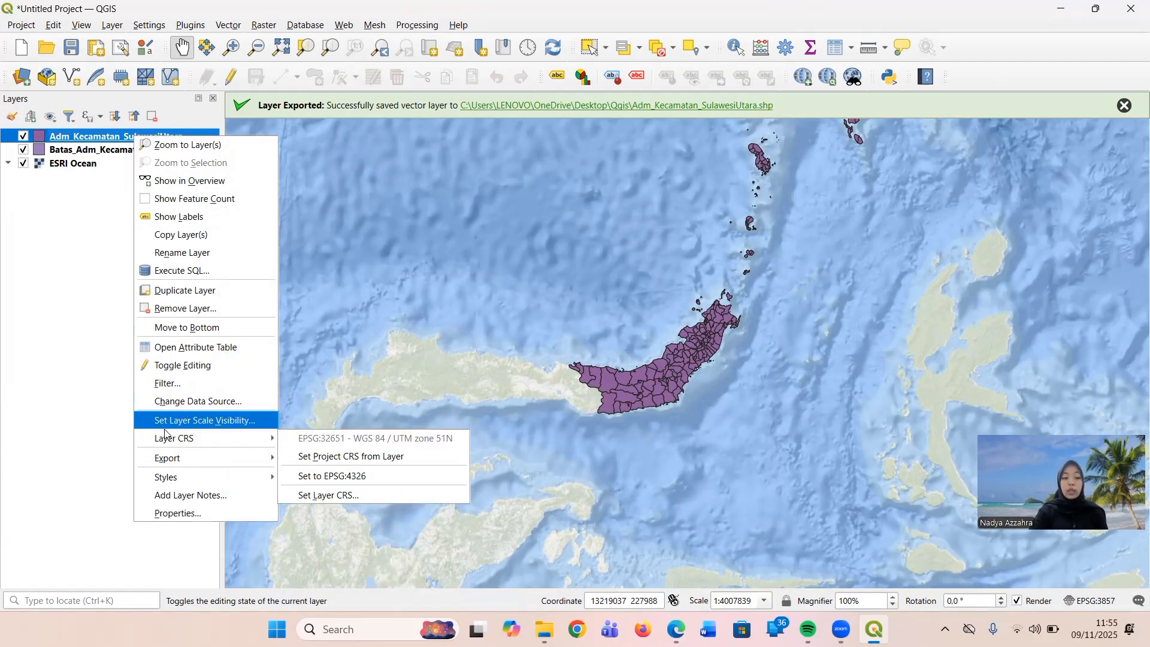
pyautogui.click(120, 333)
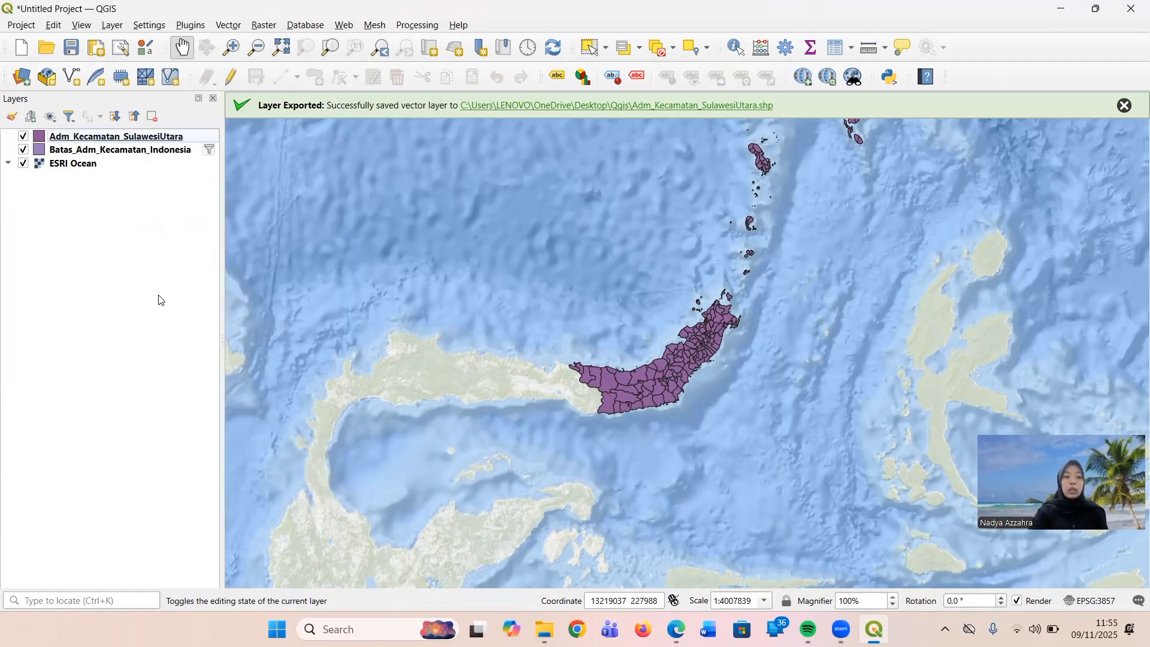
# Set up a Dissolve of the Adm_Kecamatan_SulawesiUtara layer using nama_kab as the dissolve field.
pyautogui.click(229, 25)
pyautogui.moveTo(246, 63)
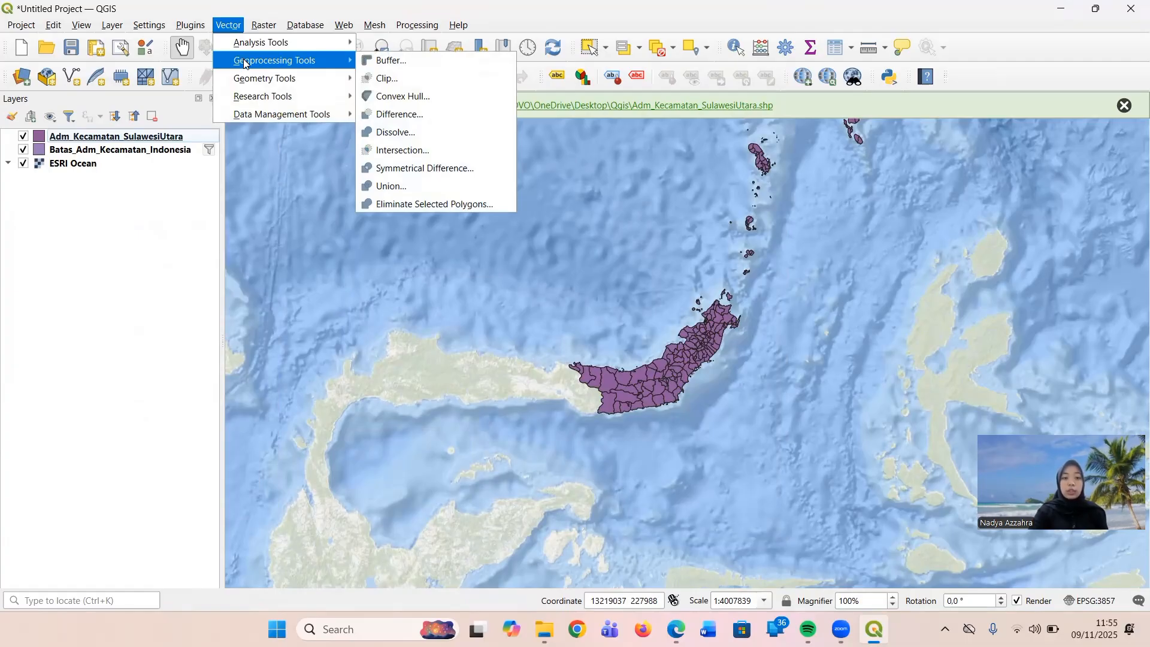
pyautogui.click(400, 132)
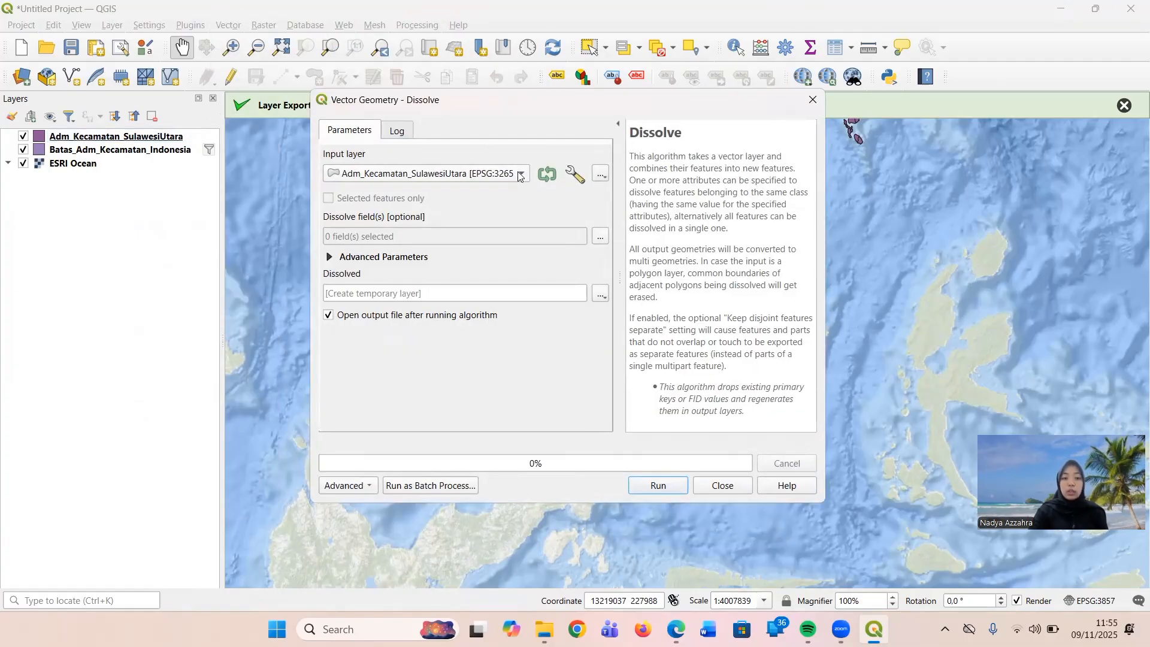
pyautogui.click(520, 174)
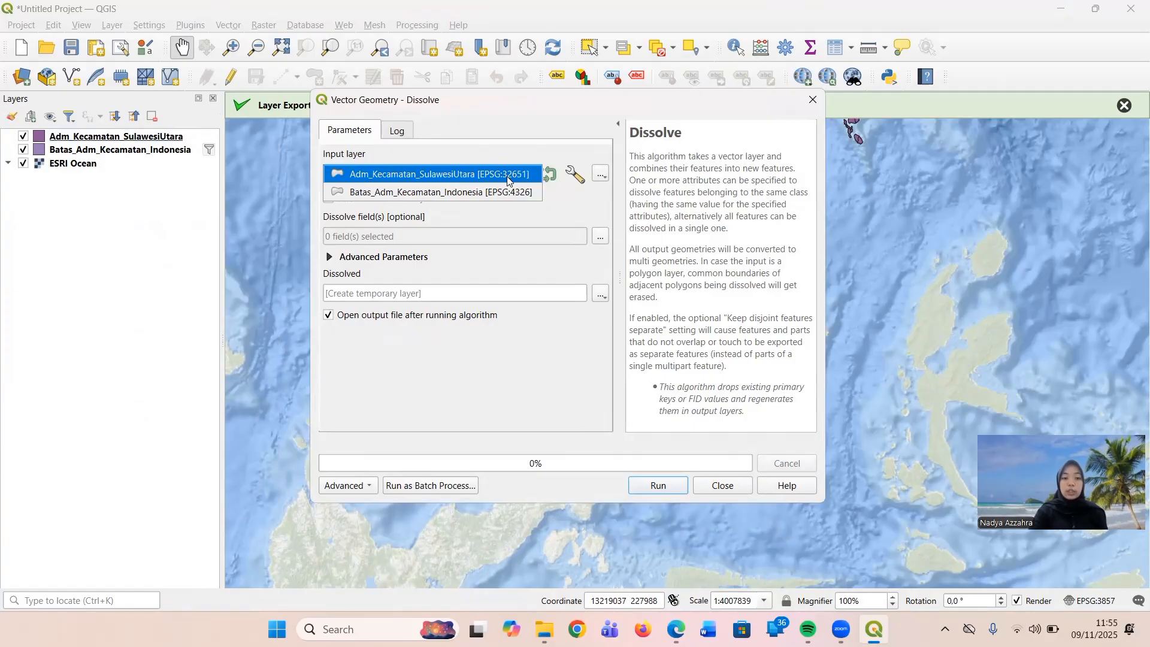
pyautogui.click(485, 175)
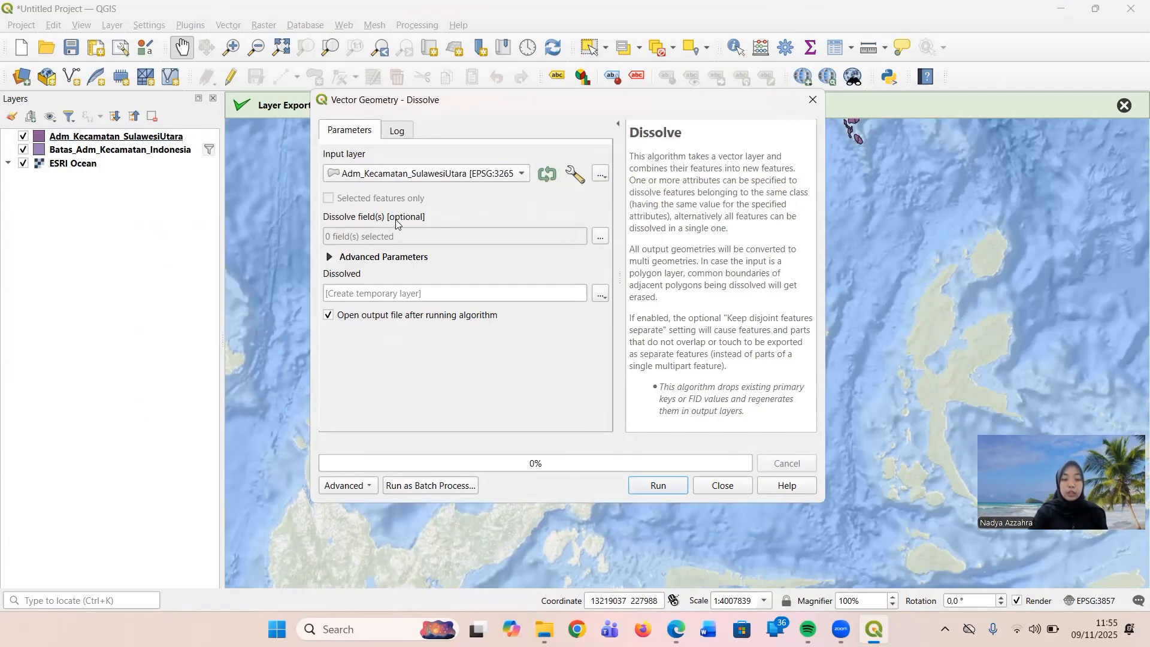
pyautogui.click(601, 237)
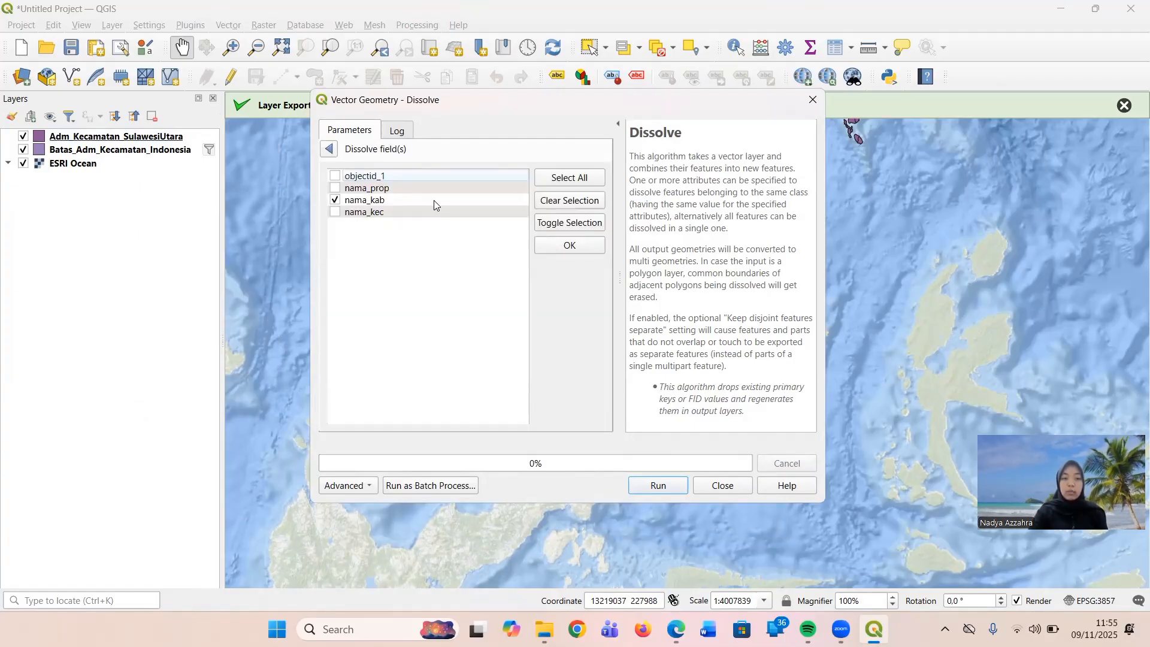
pyautogui.click(567, 246)
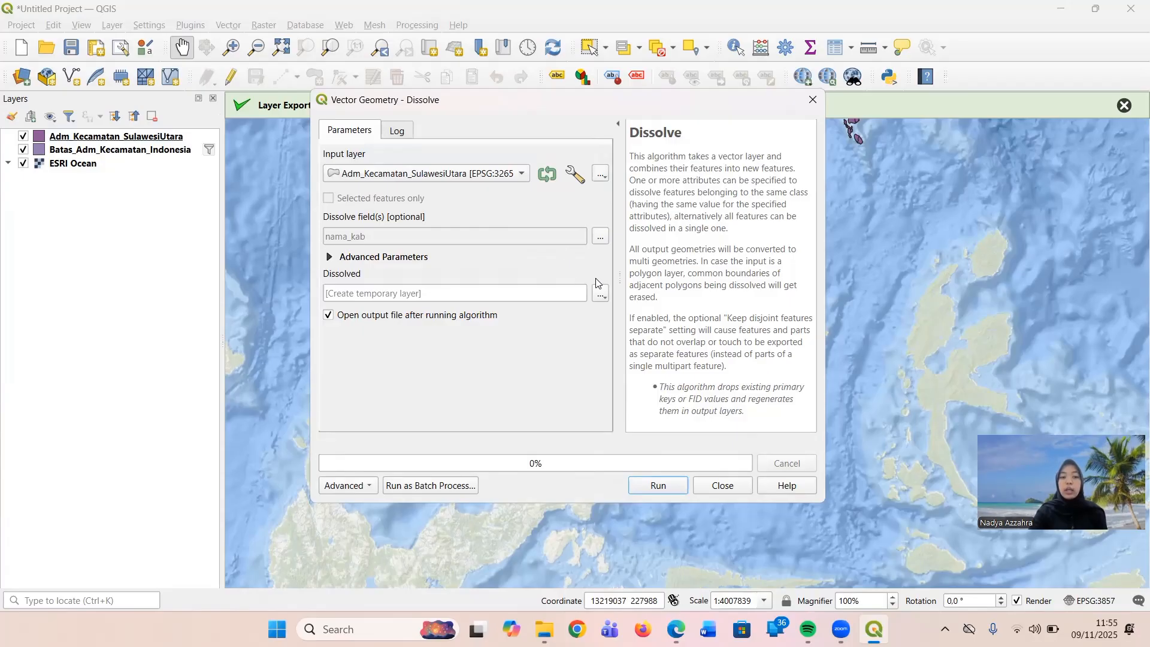
# Set the dissolved output to a GeoPackage file named ADM_kabupaten_SulawesiUatara.gpkg in the Desktop\Qgis folder.
pyautogui.click(602, 294)
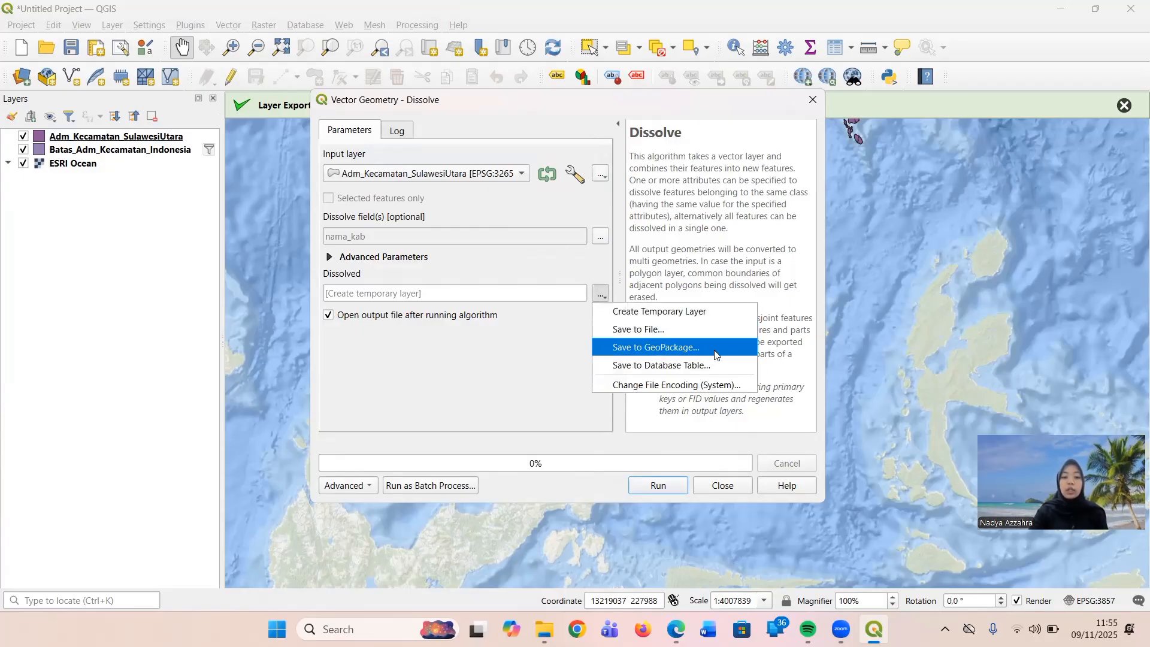
pyautogui.click(713, 334)
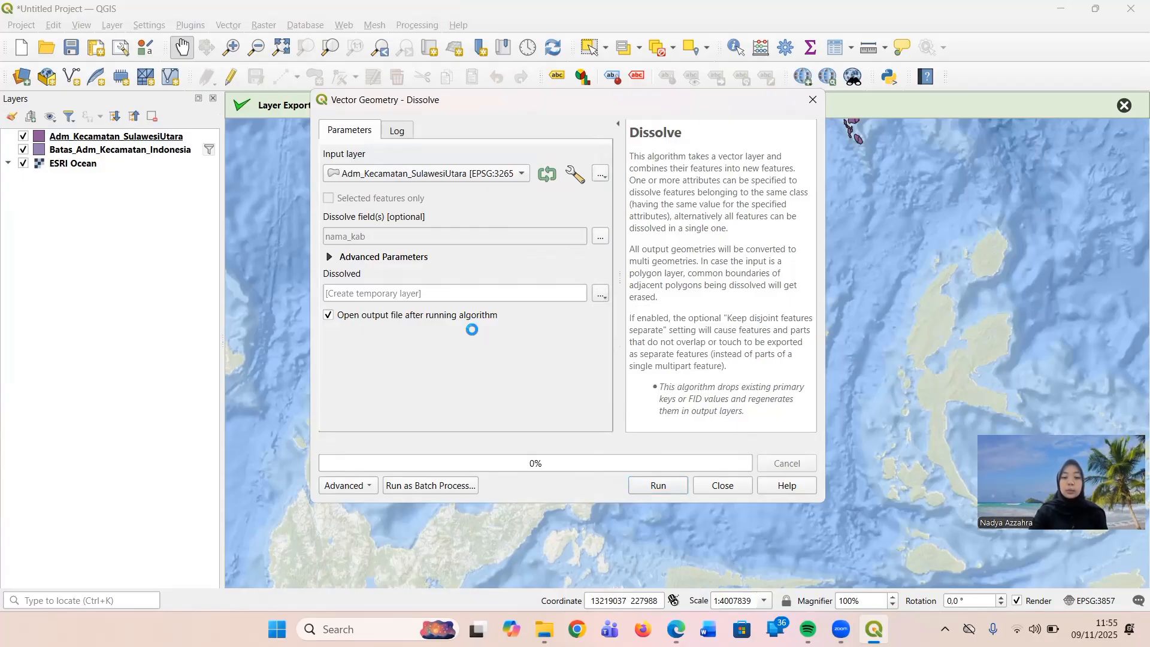
pyautogui.scroll(3, 380, 281)
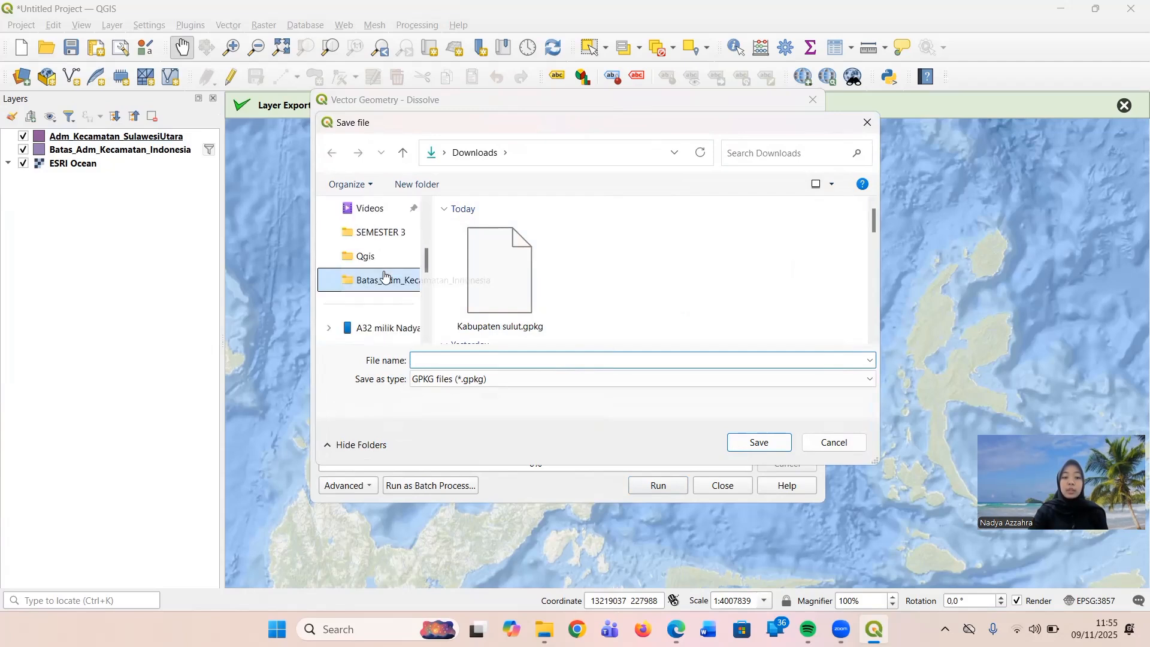
pyautogui.click(377, 324)
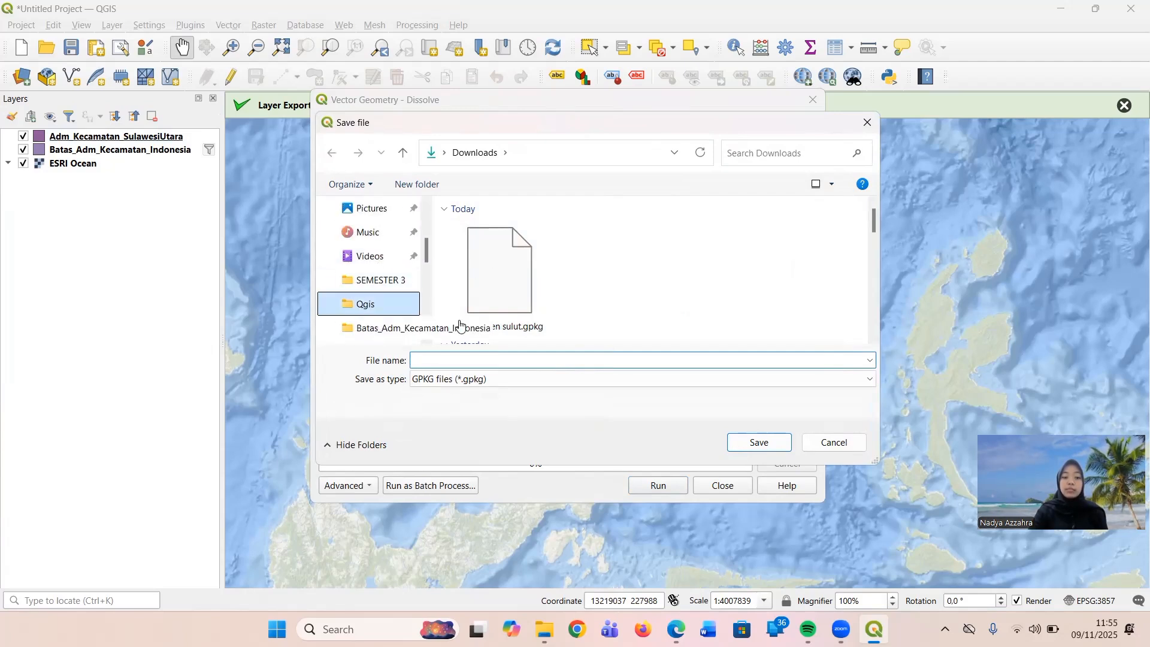
pyautogui.click(495, 357)
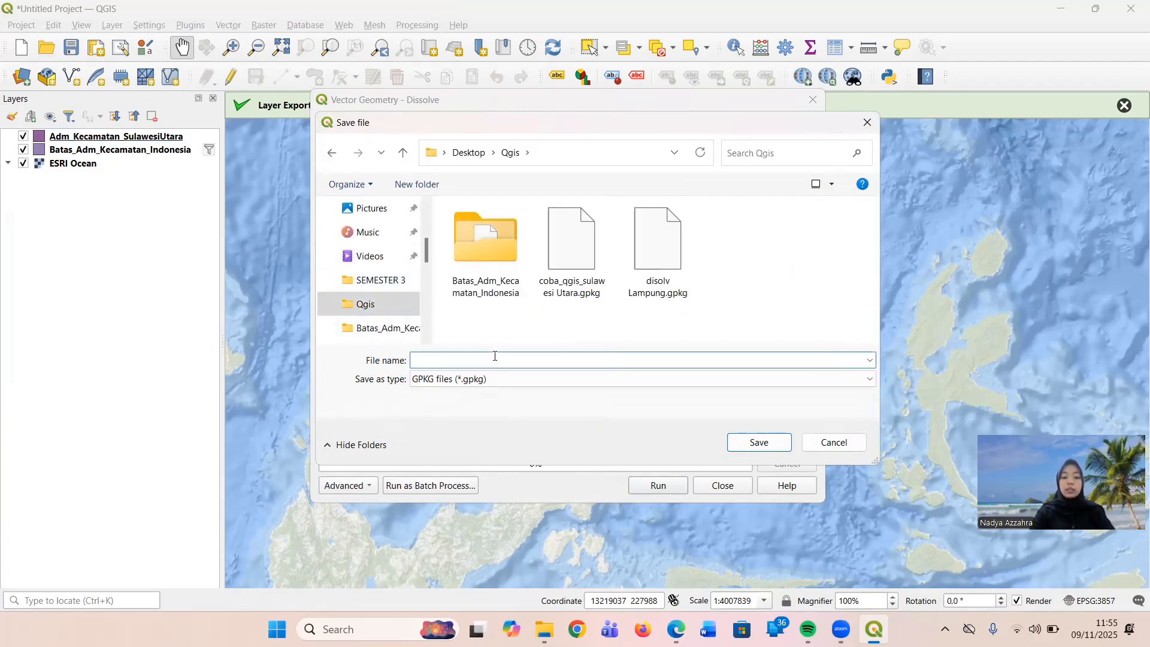
pyautogui.write('AD')
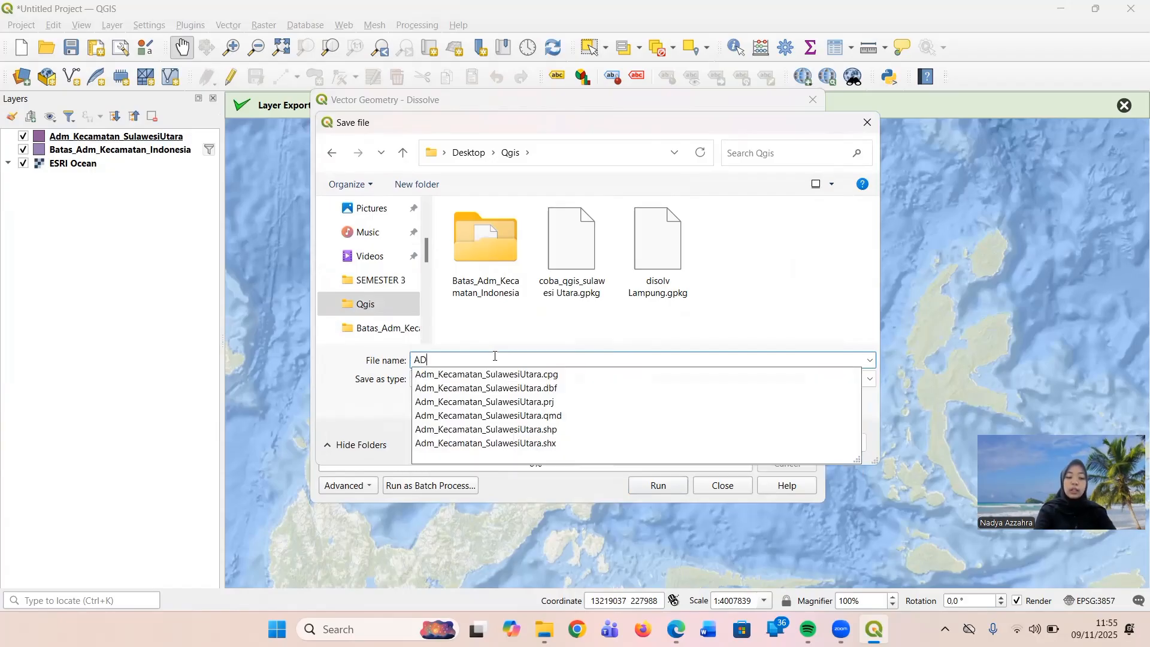
pyautogui.write('M_k')
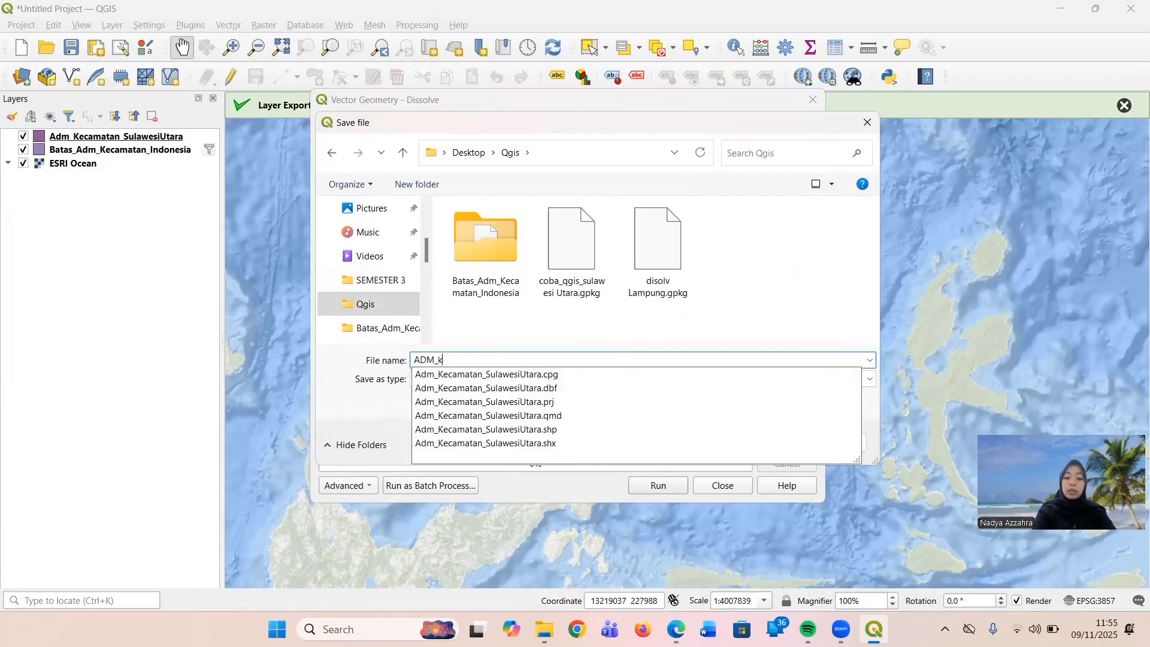
pyautogui.write('abupaten_')
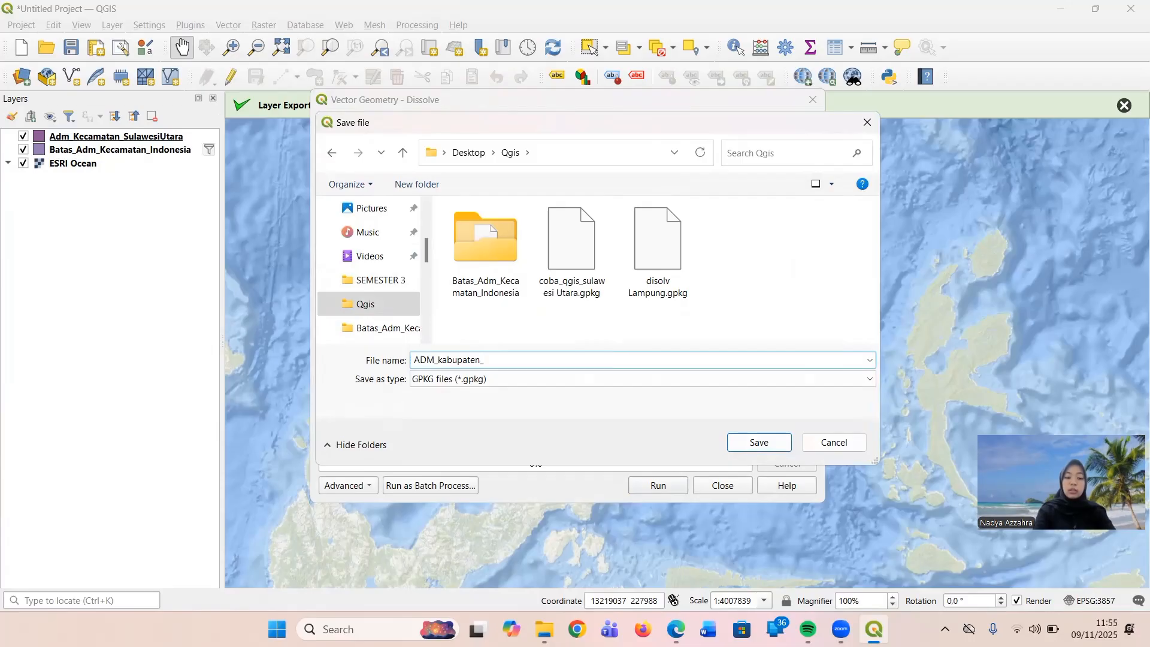
pyautogui.write('Sulawesi')
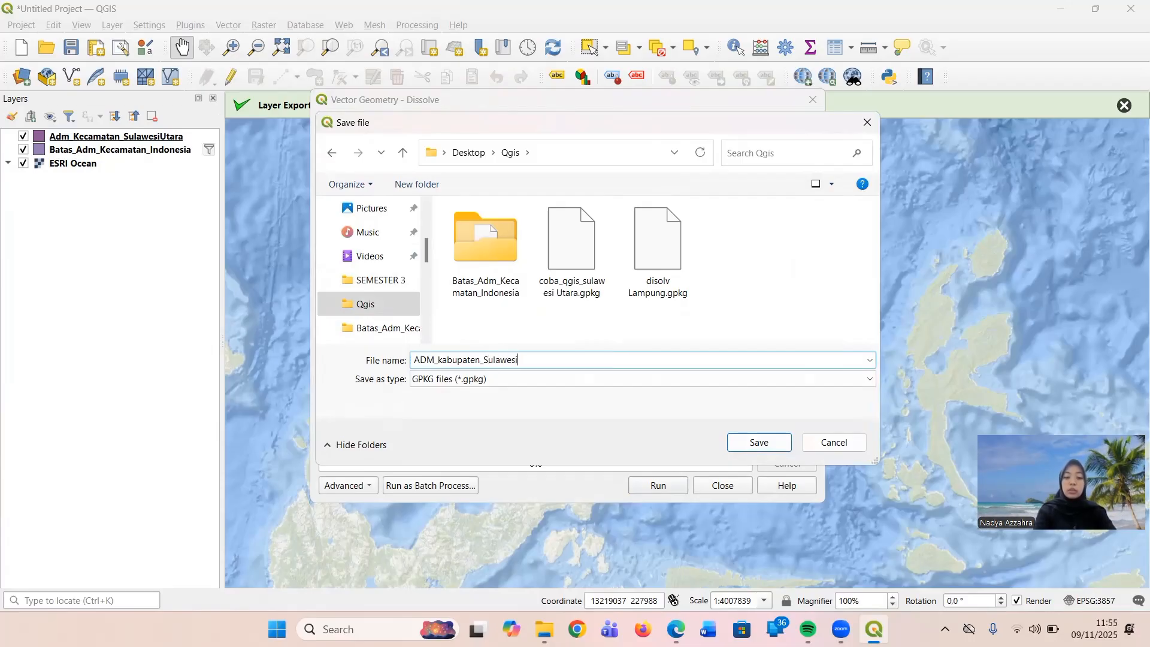
pyautogui.write('Uatara')
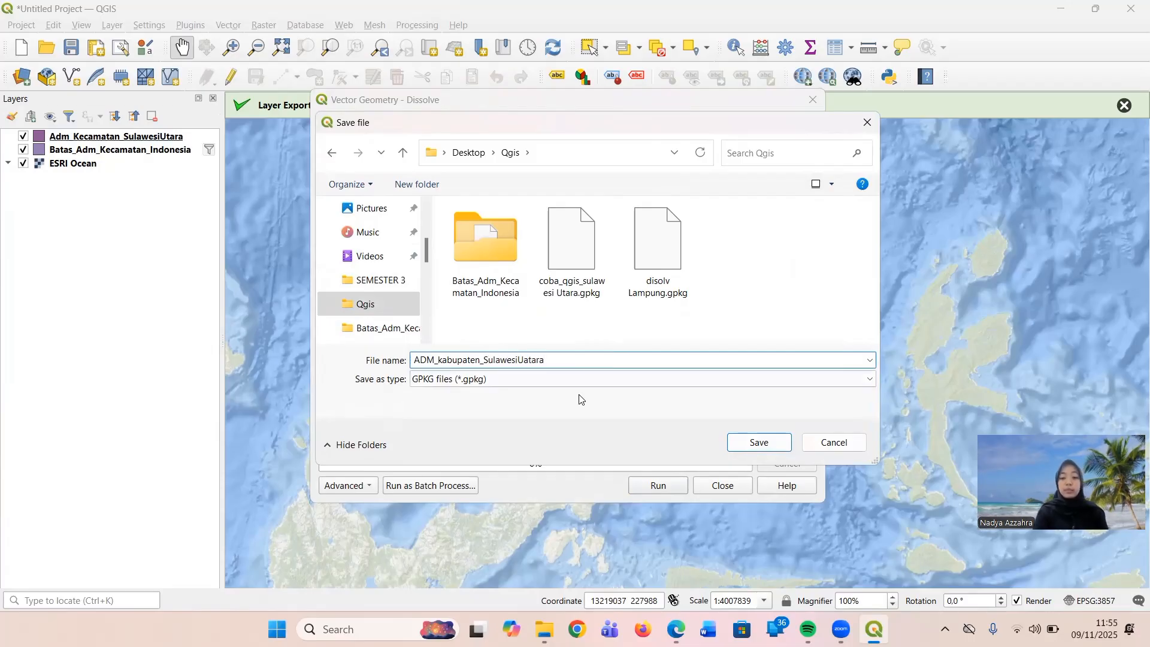
pyautogui.click(772, 442)
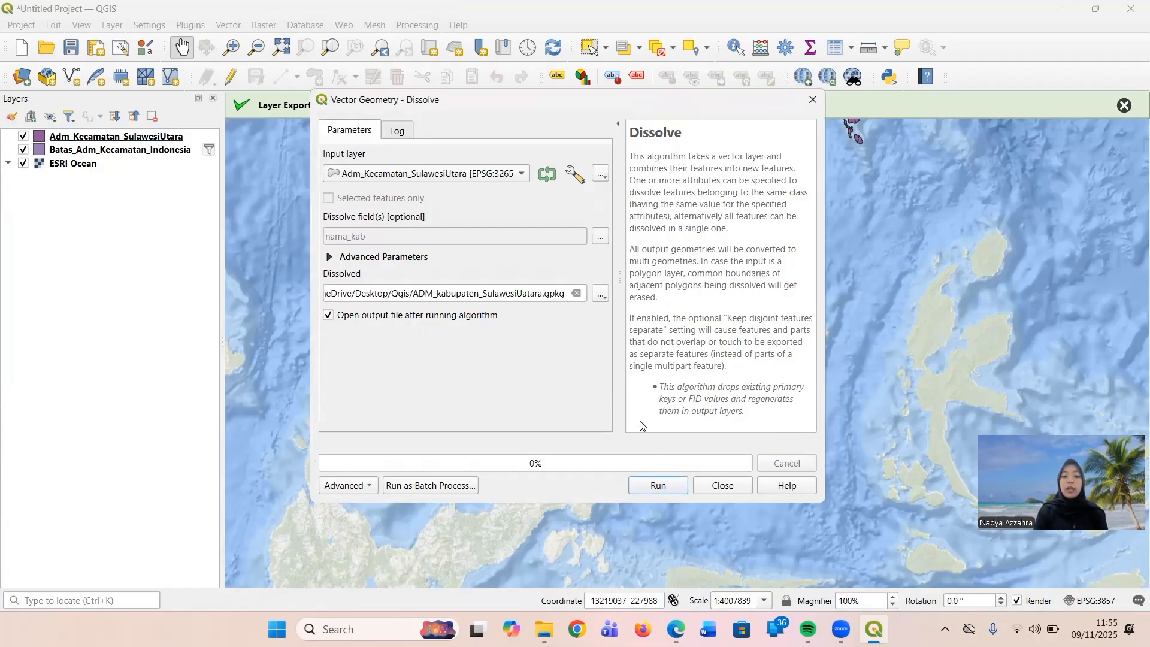
# Run the Dissolve to create the regency layer, close the tool and bring Sulawesi Utara into view on the map.
pyautogui.click(669, 484)
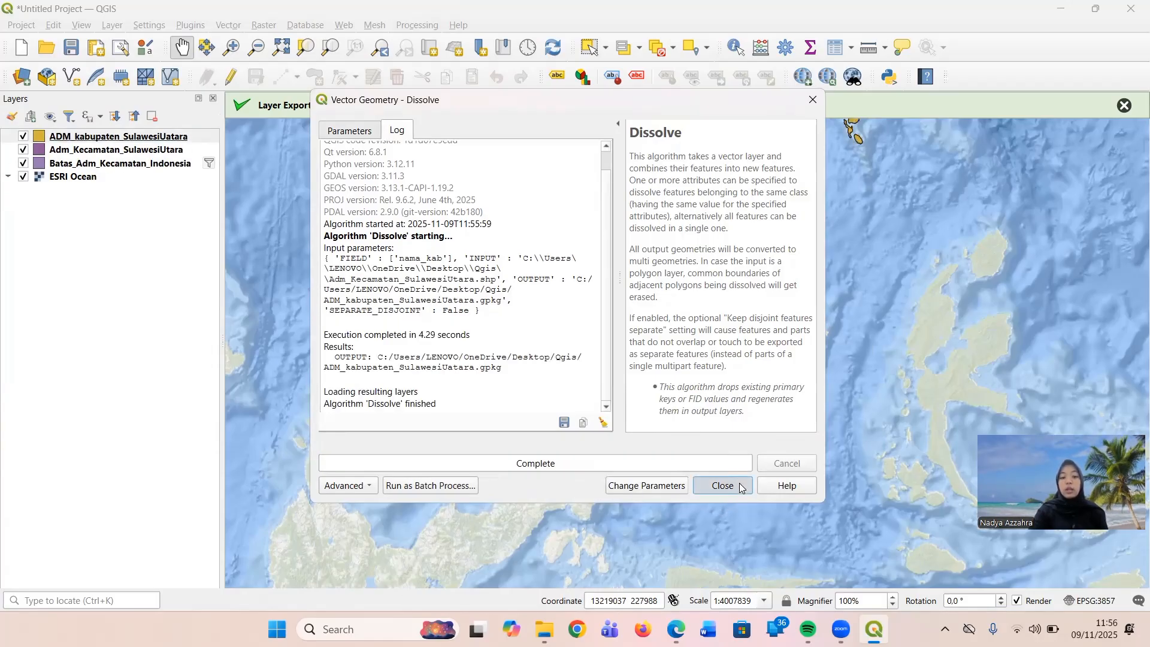
pyautogui.click(723, 486)
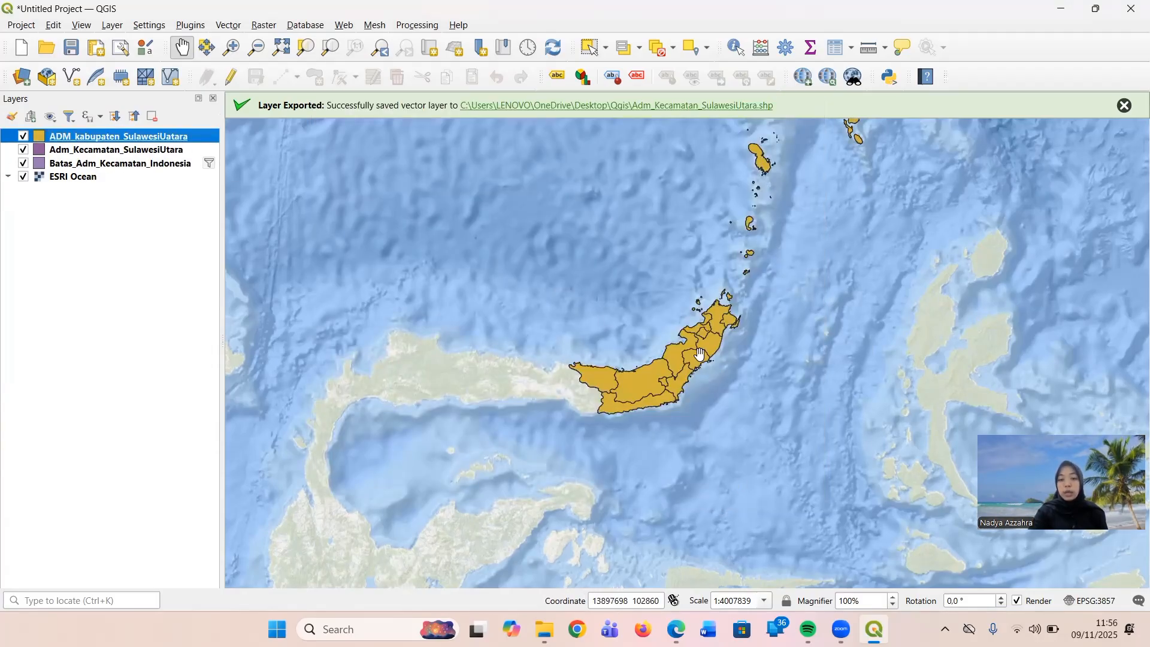
pyautogui.moveTo(797, 281); pyautogui.dragTo(713, 388)
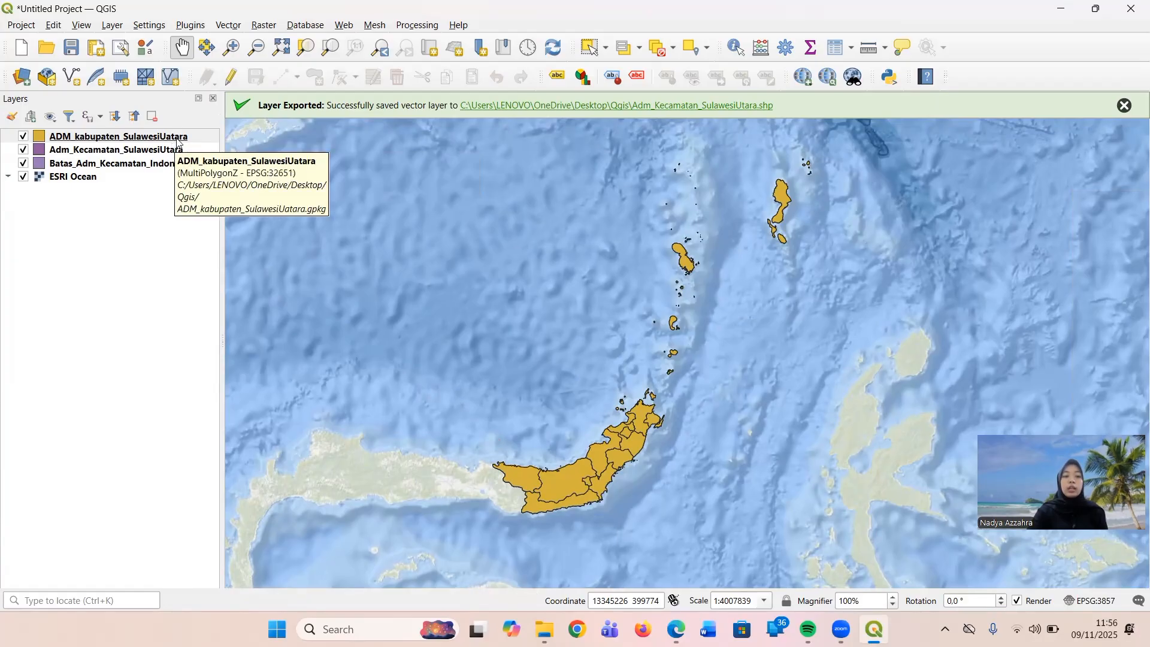
# Add a 32-bit integer field Kepadatan with alias 10 to the ADM_kabupaten_SulawesiUatara attribute table and widen the nama_kab column to show full names.
pyautogui.rightClick(179, 140)
pyautogui.moveTo(288, 478)
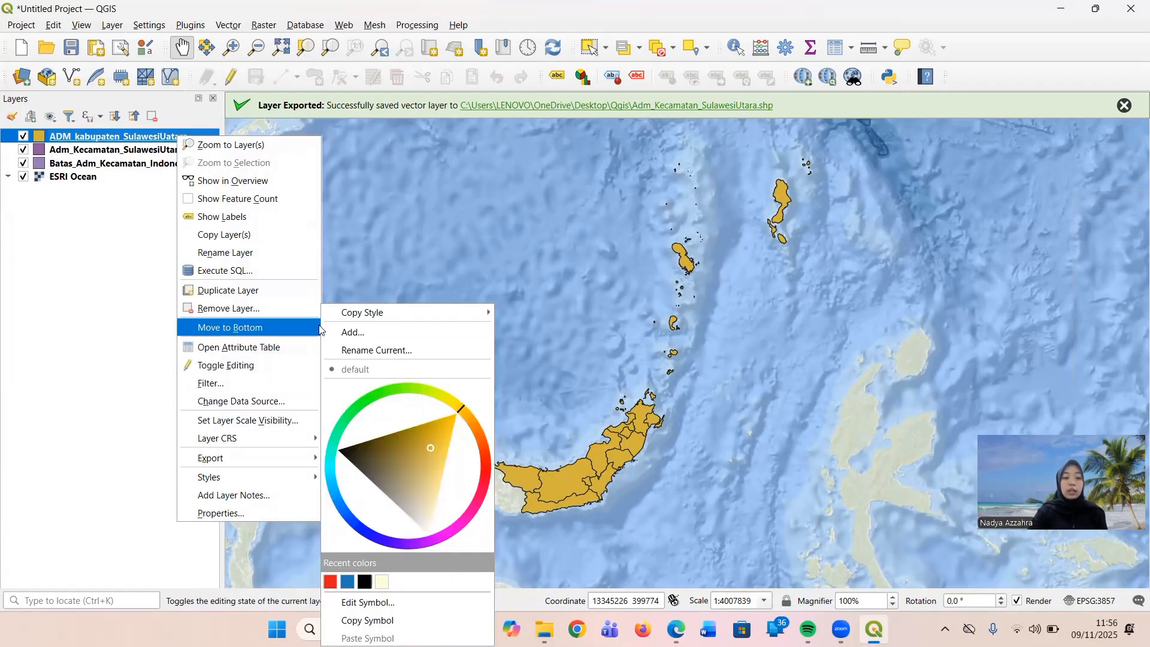
pyautogui.click(294, 348)
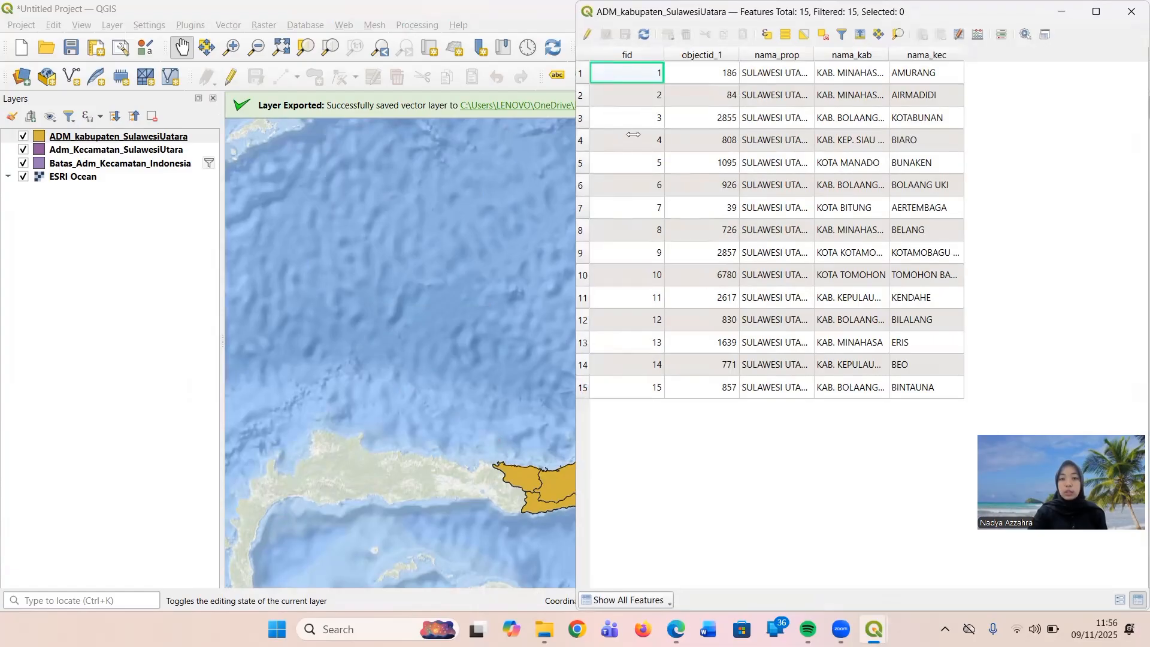
pyautogui.click(589, 34)
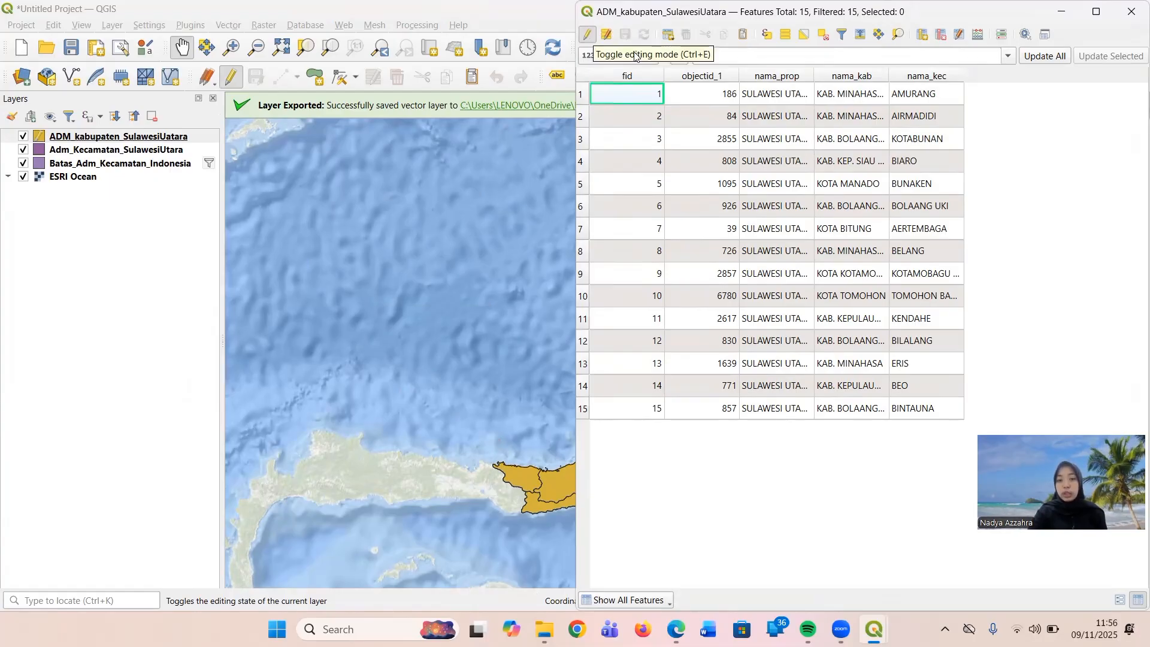
pyautogui.click(915, 40)
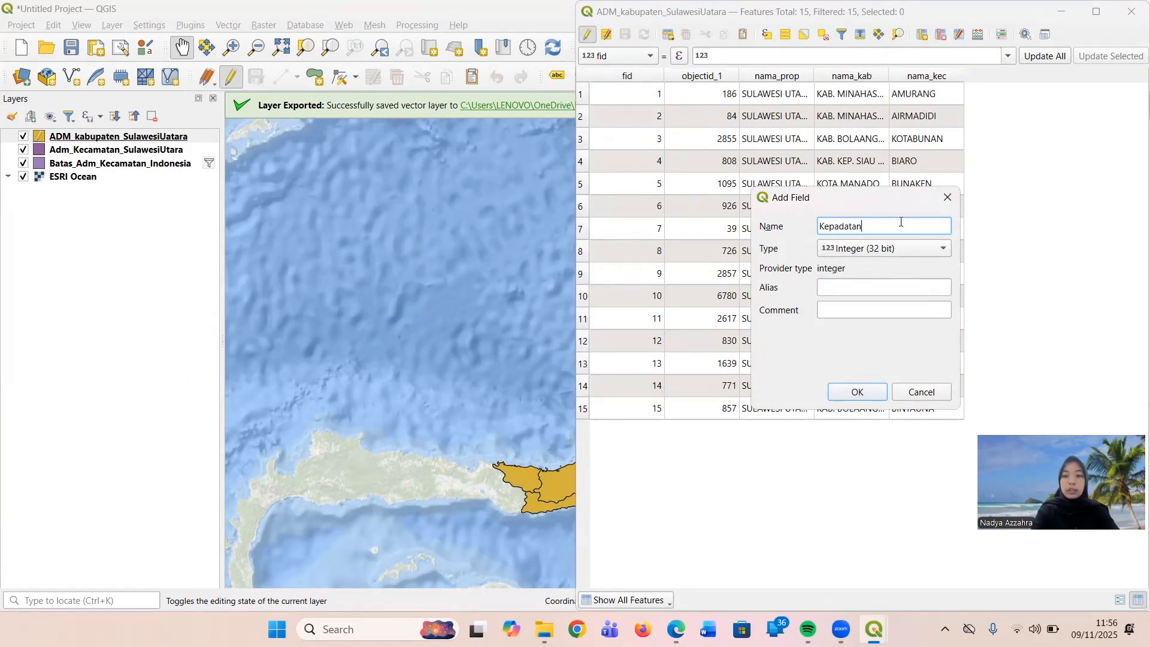
pyautogui.click(907, 286)
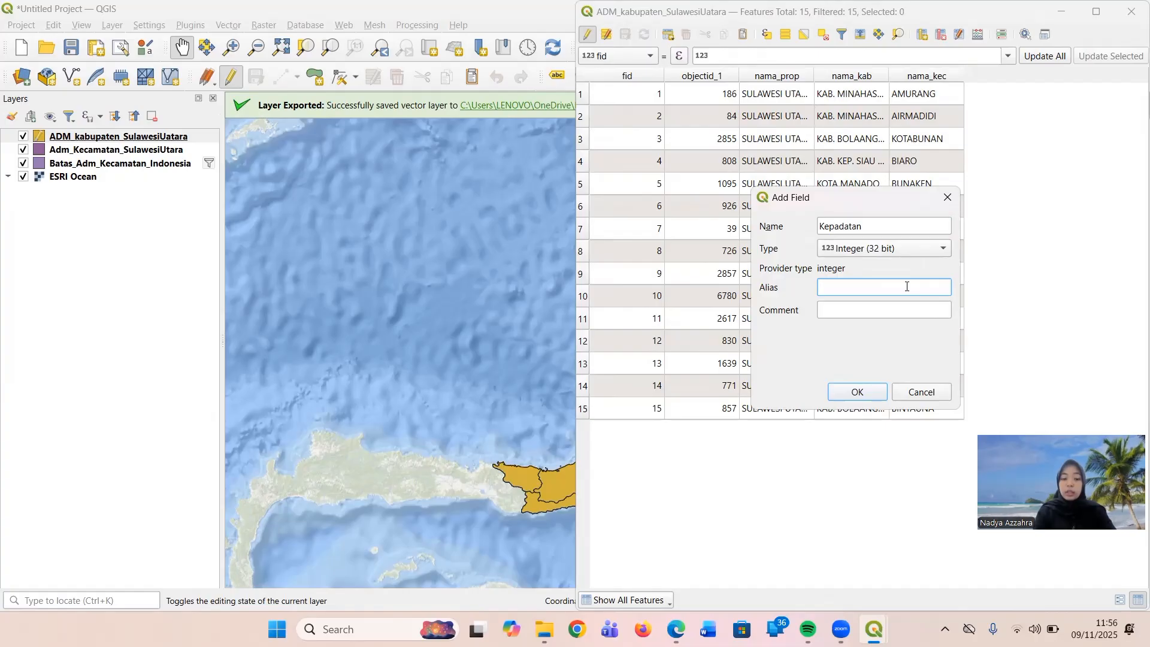
pyautogui.click(857, 392)
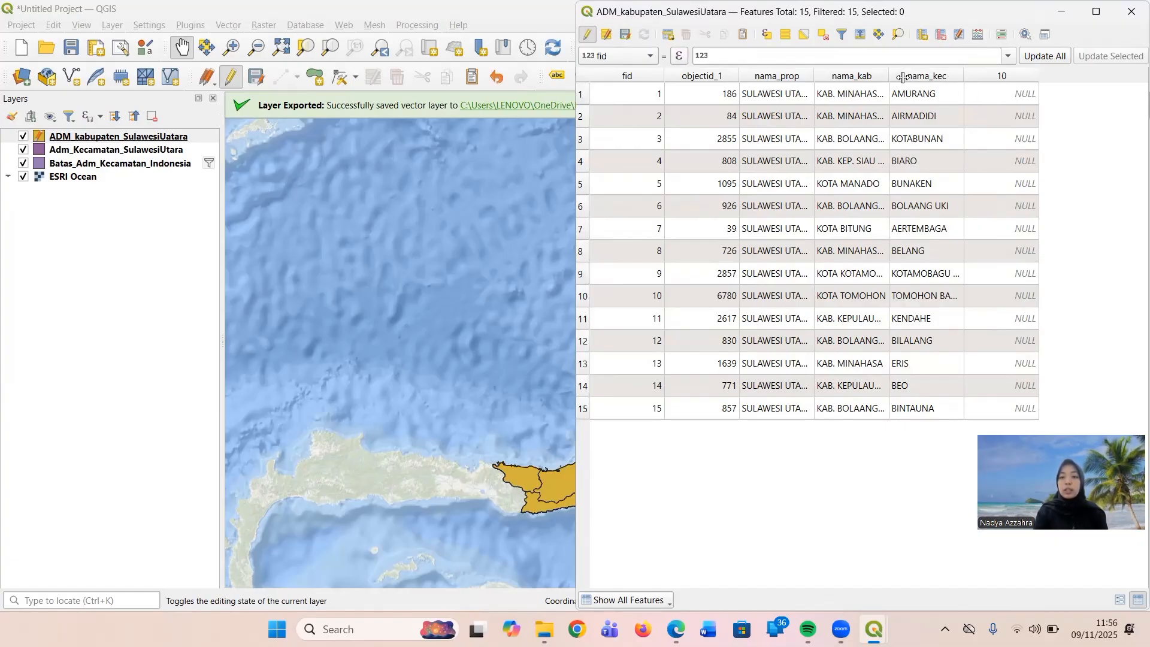
pyautogui.moveTo(890, 77); pyautogui.dragTo(978, 83)
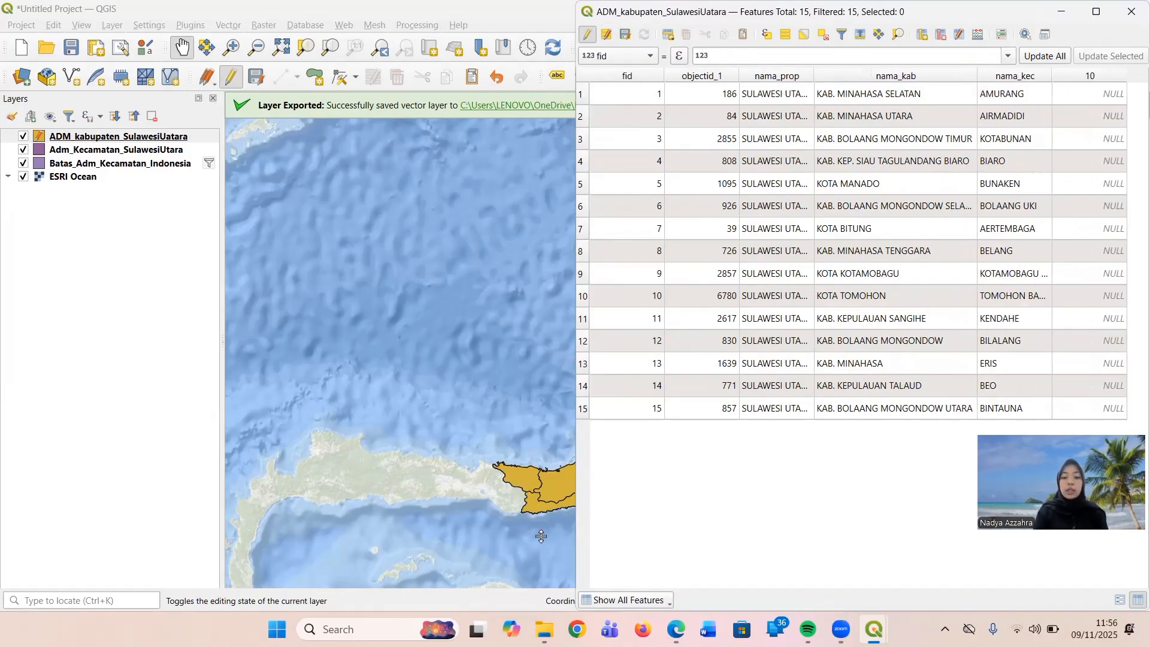
# Open the population density PDF for Sulawesi Utara from the Qgis folder and place it side by side with the QGIS window.
pyautogui.moveTo(544, 629)
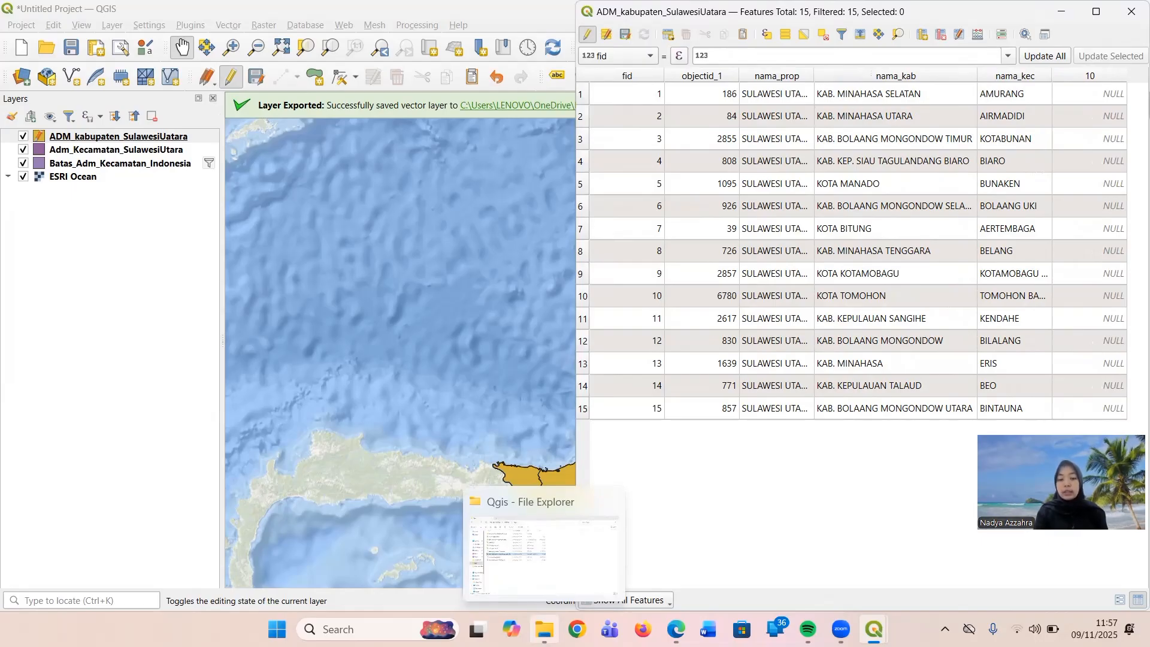
pyautogui.click(544, 629)
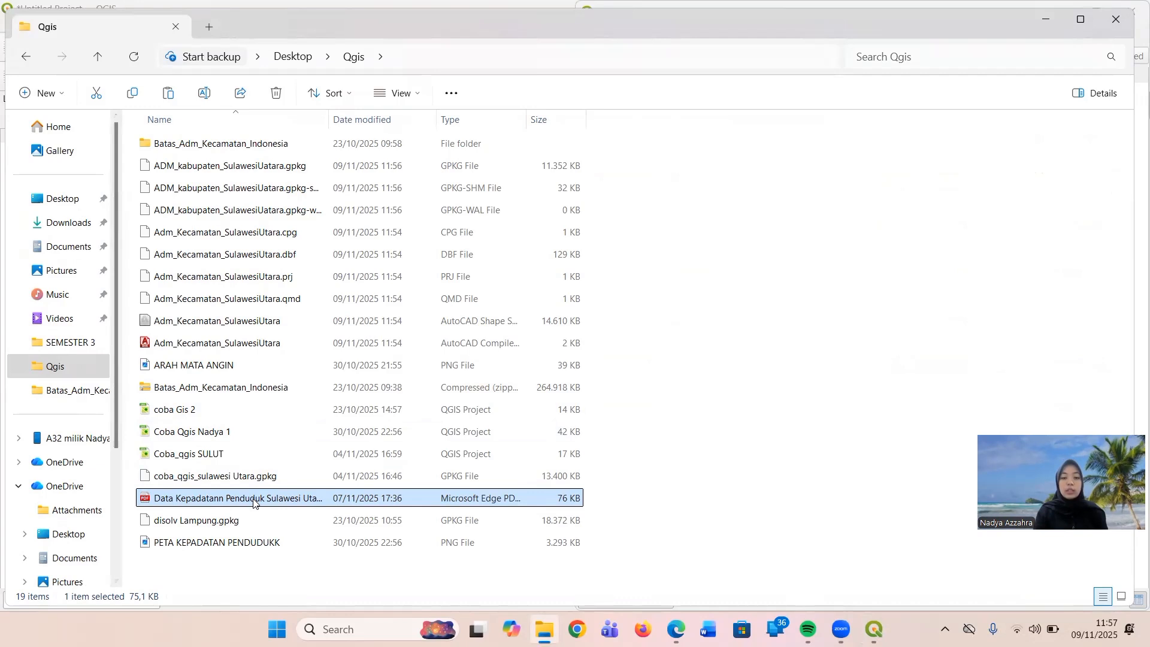
pyautogui.doubleClick(253, 502)
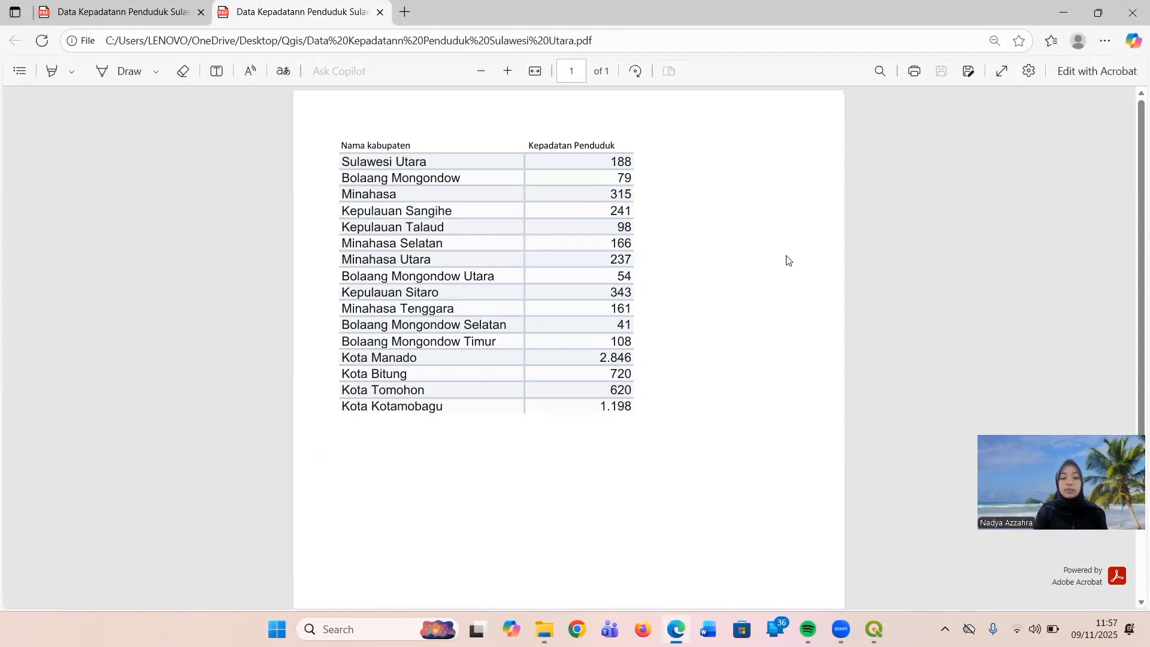
pyautogui.press('super+Right')
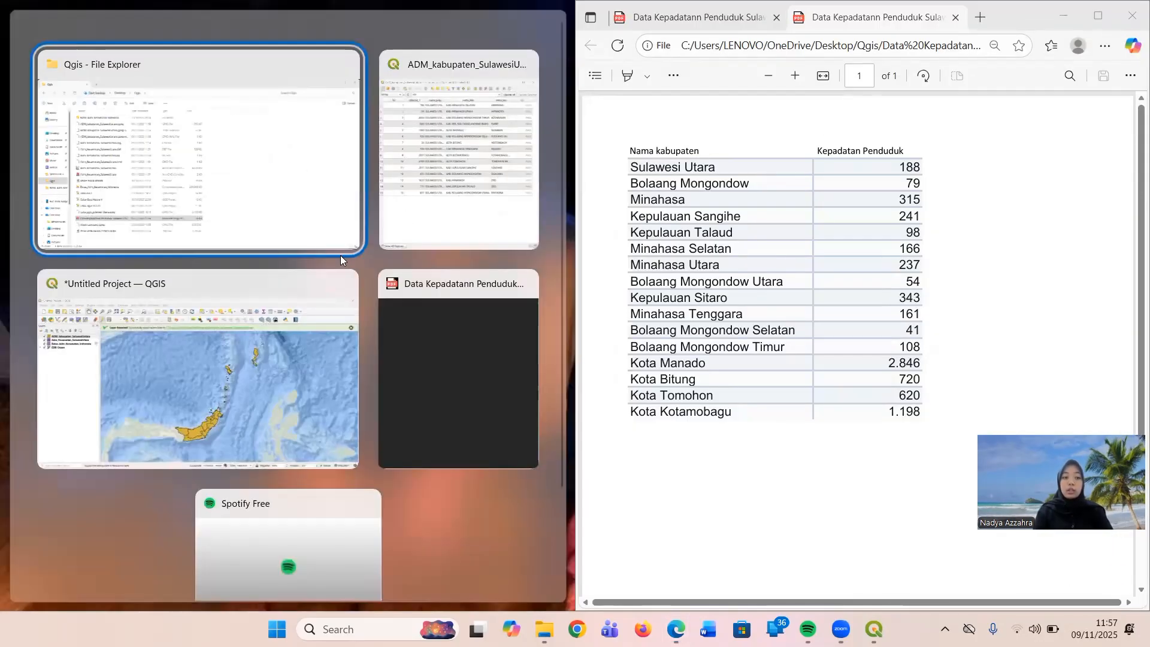
pyautogui.click(294, 330)
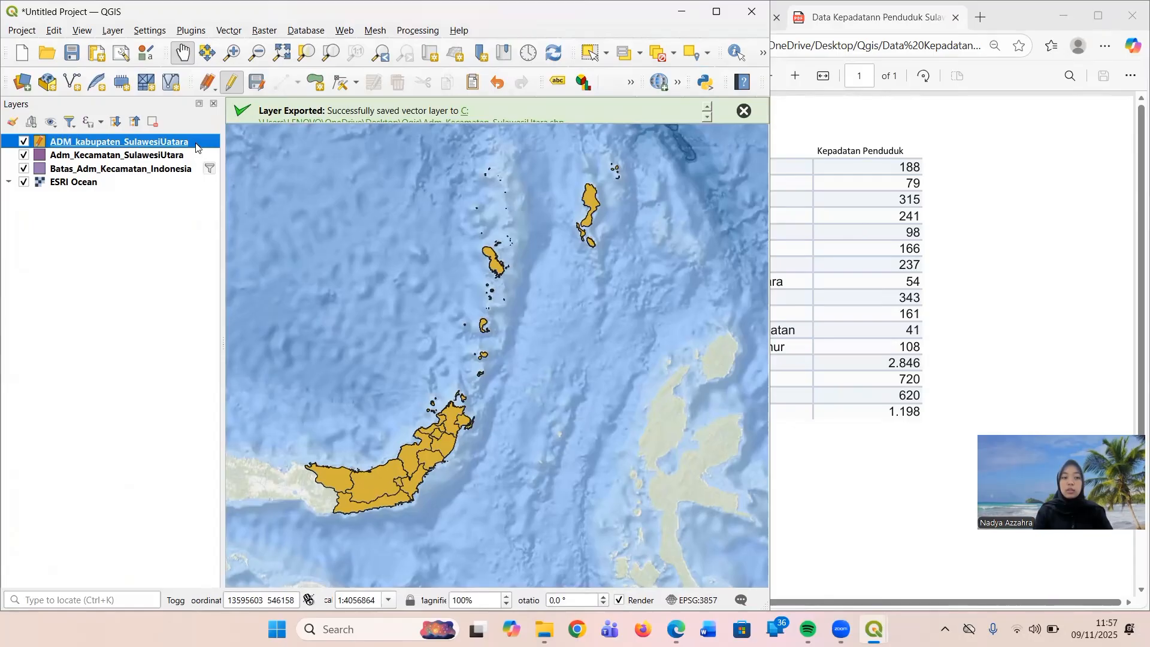
pyautogui.rightClick(196, 148)
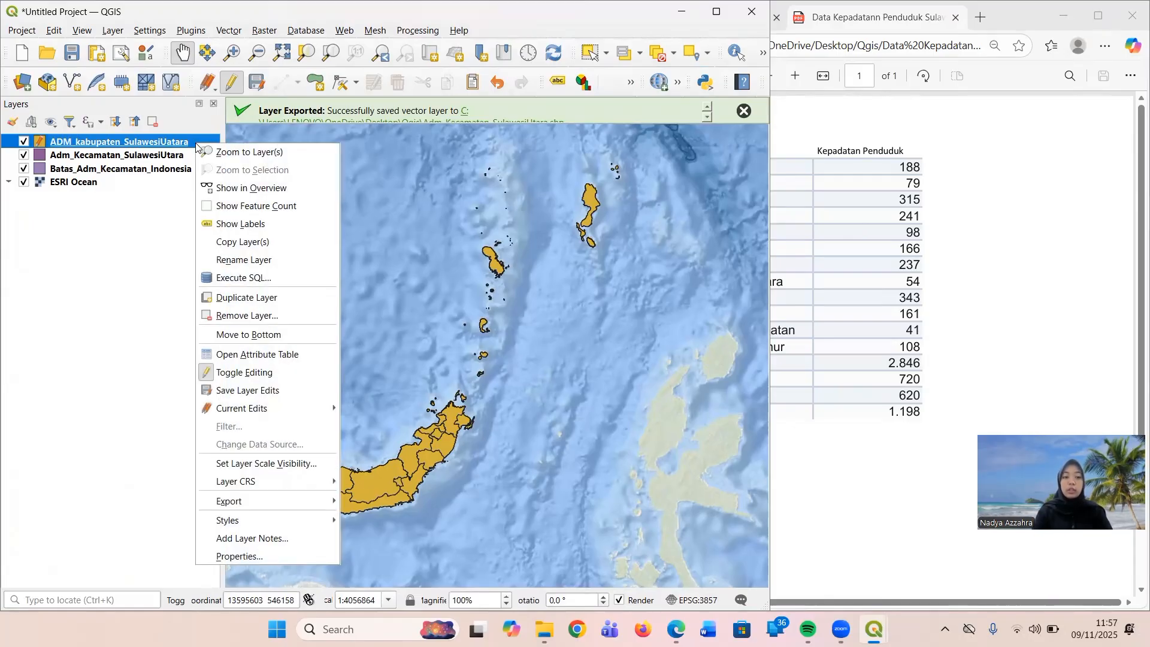
pyautogui.click(273, 359)
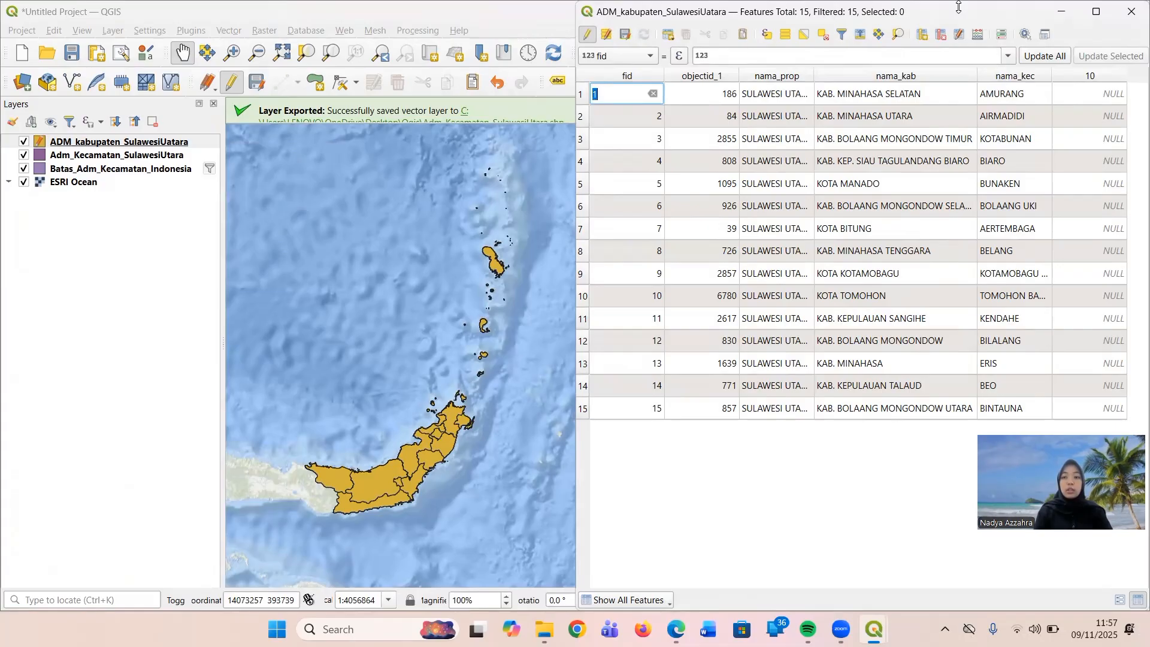
pyautogui.moveTo(959, 6); pyautogui.dragTo(532, 123)
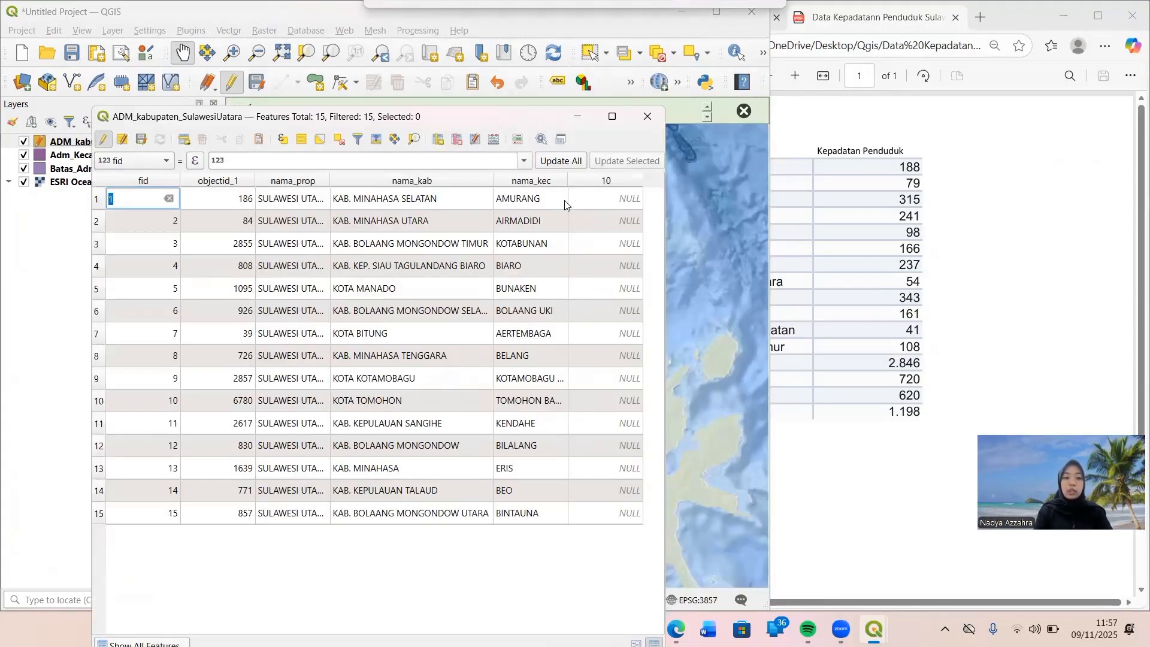
pyautogui.doubleClick(603, 201)
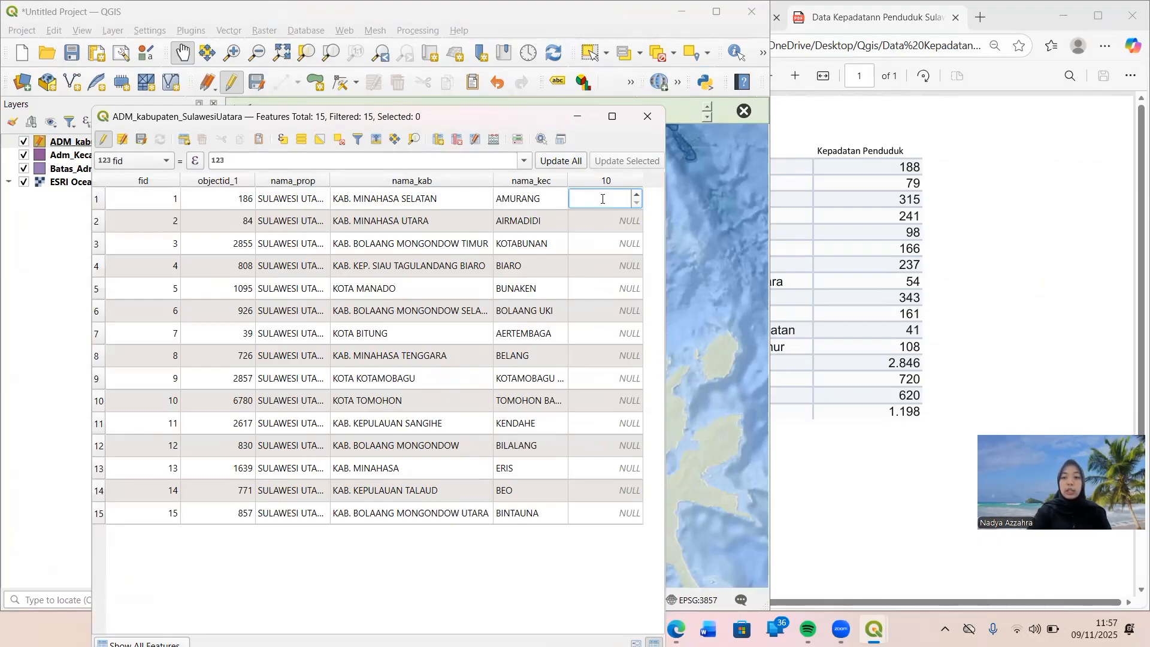
pyautogui.click(773, 230)
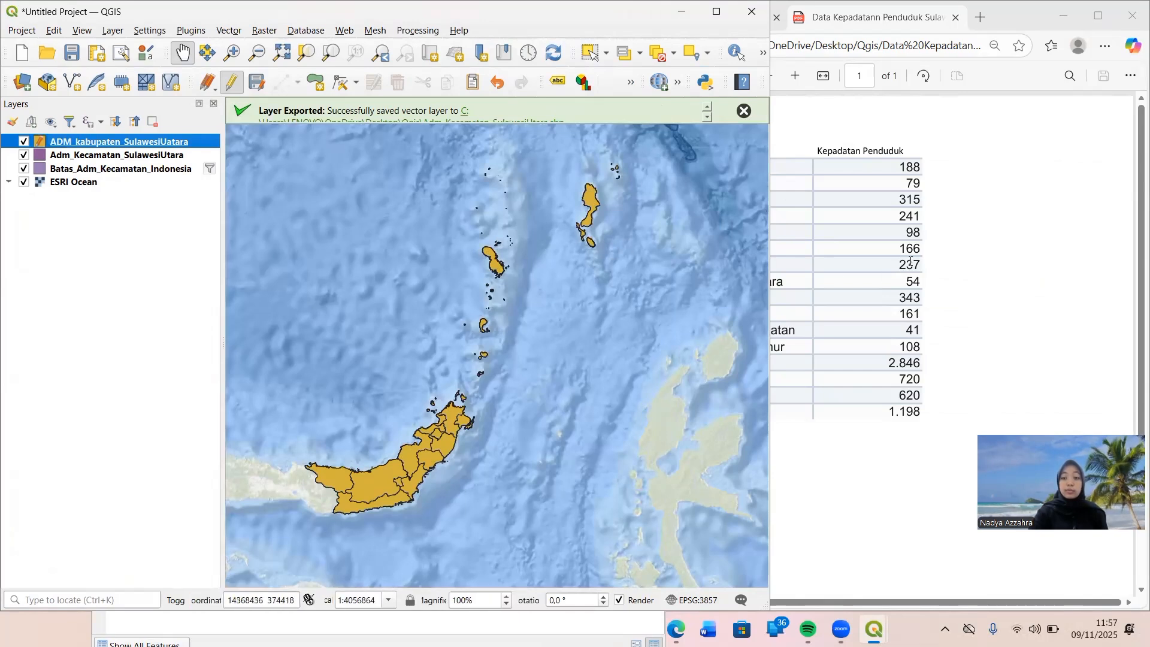
pyautogui.moveTo(911, 261); pyautogui.dragTo(995, 250)
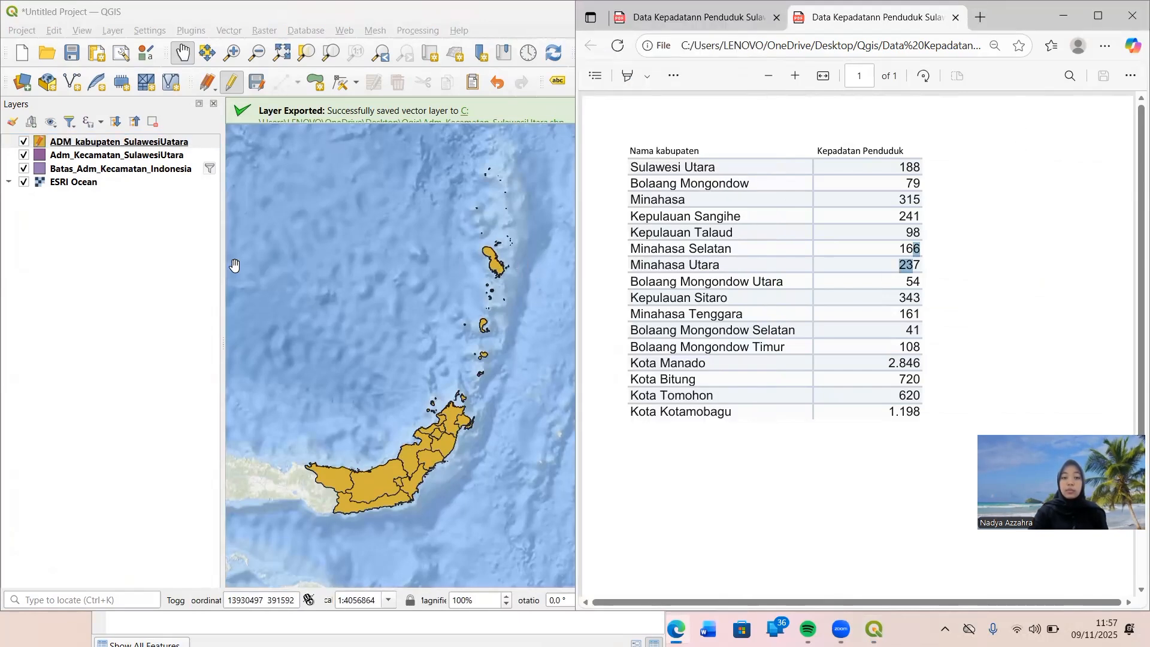
# Open the ADM_kabupaten_SulawesiUatara attribute table again and arrange it beside the density PDF so both are readable.
pyautogui.rightClick(180, 145)
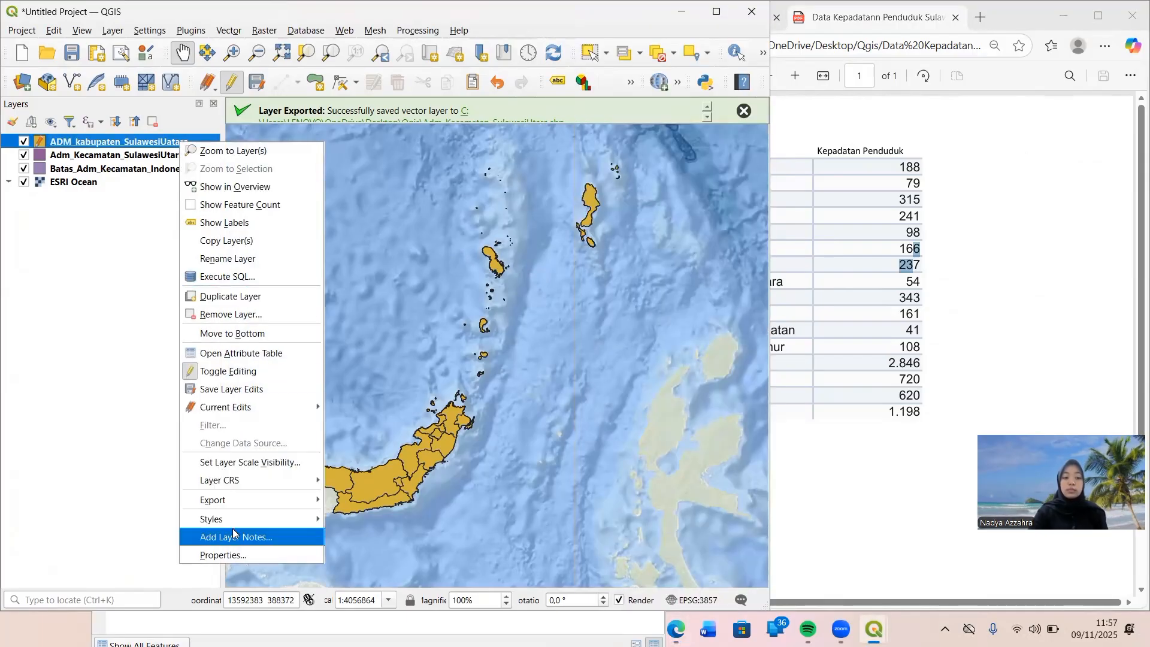
pyautogui.click(265, 351)
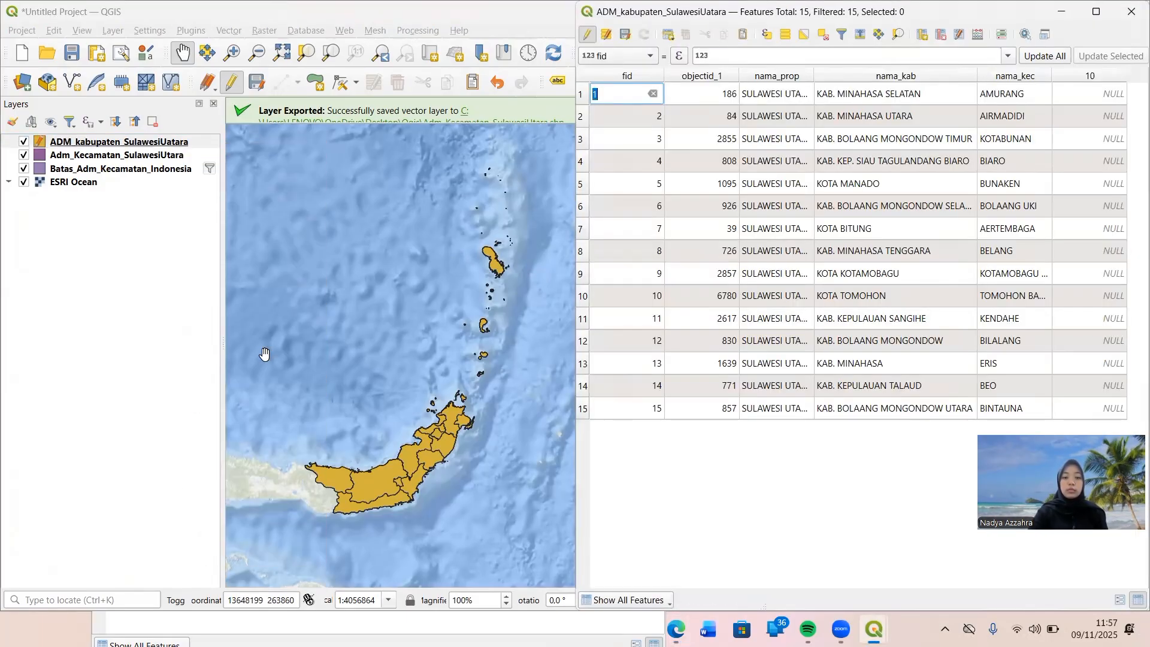
pyautogui.click(732, 468)
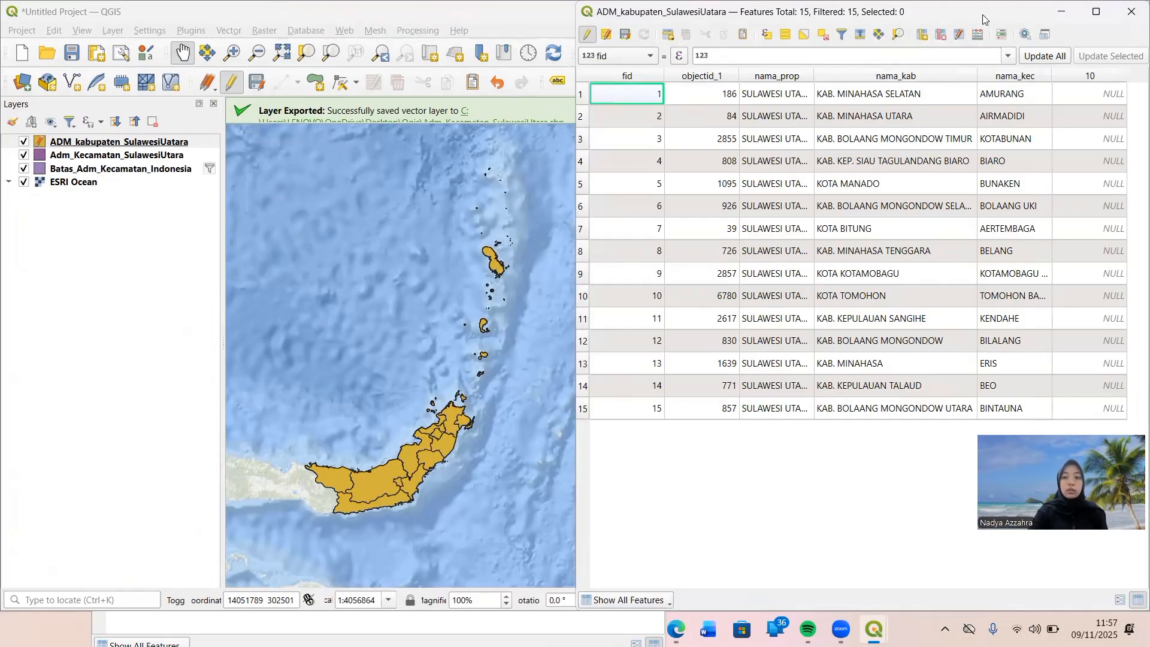
pyautogui.moveTo(986, 12); pyautogui.dragTo(480, 144)
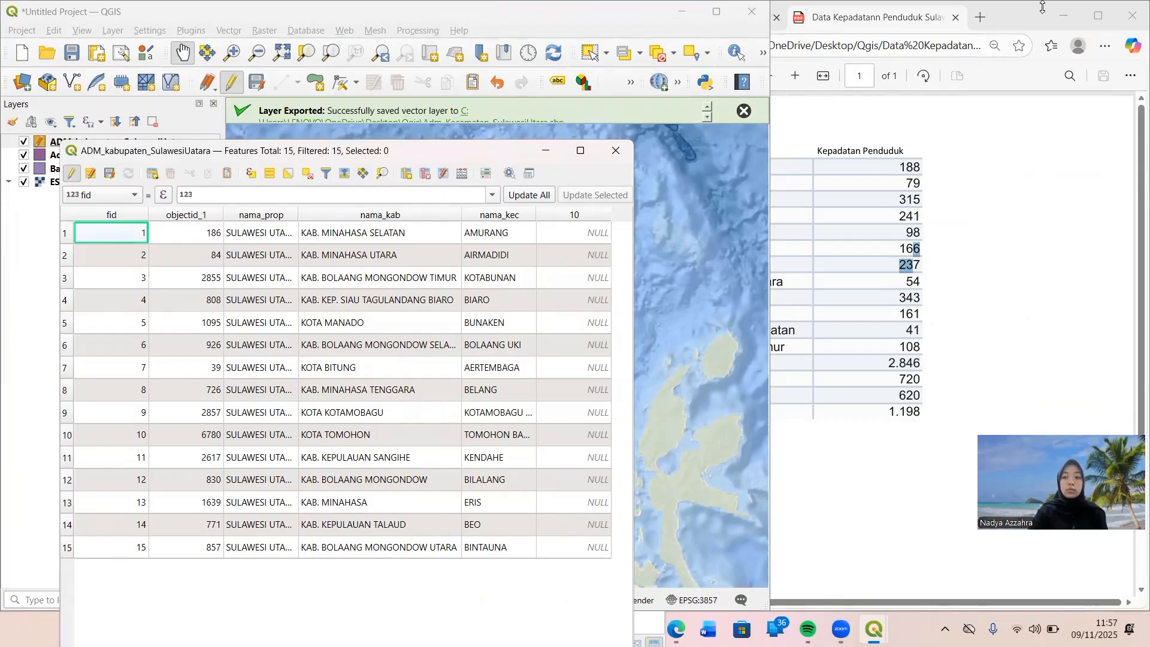
pyautogui.moveTo(1042, 6); pyautogui.dragTo(1043, 211)
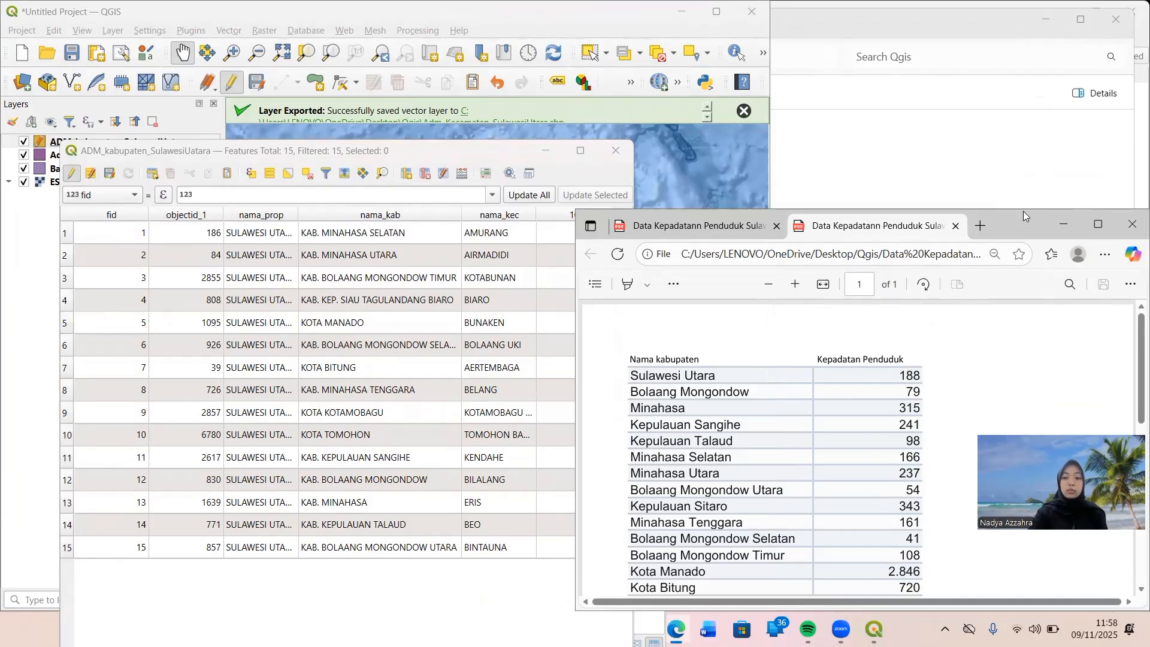
pyautogui.moveTo(1023, 212); pyautogui.dragTo(1020, 116)
# Sort the attribute table by objectid_1, hide that column, and reposition the PDF so its whole density list is readable.
pyautogui.doubleClick(580, 234)
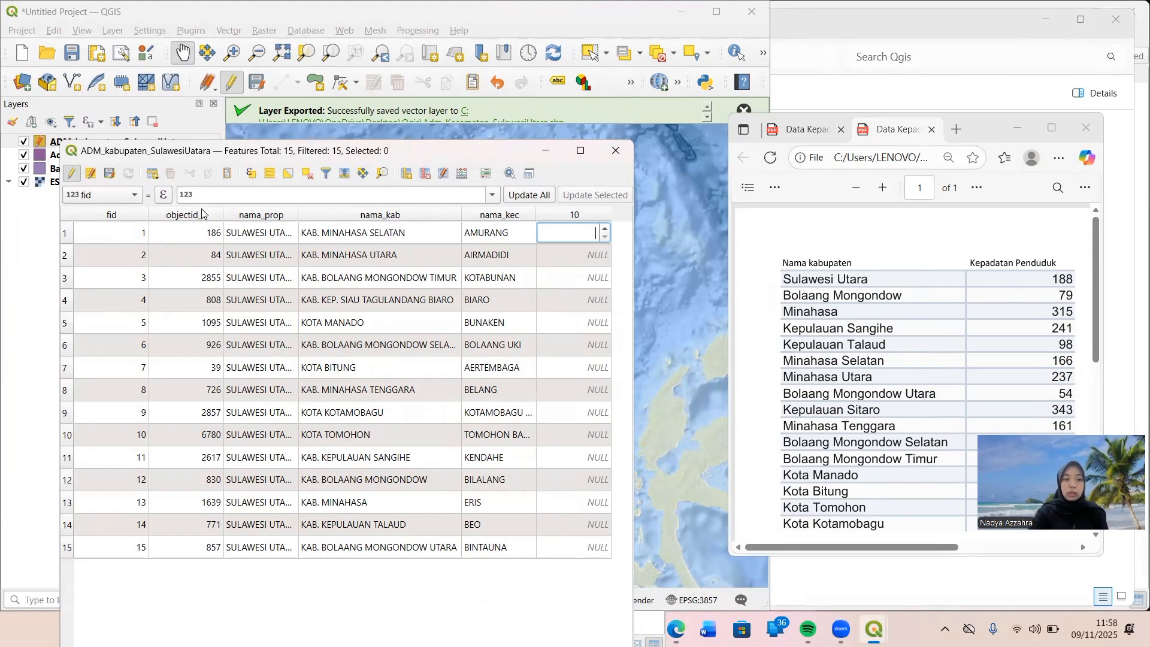
pyautogui.click(220, 217)
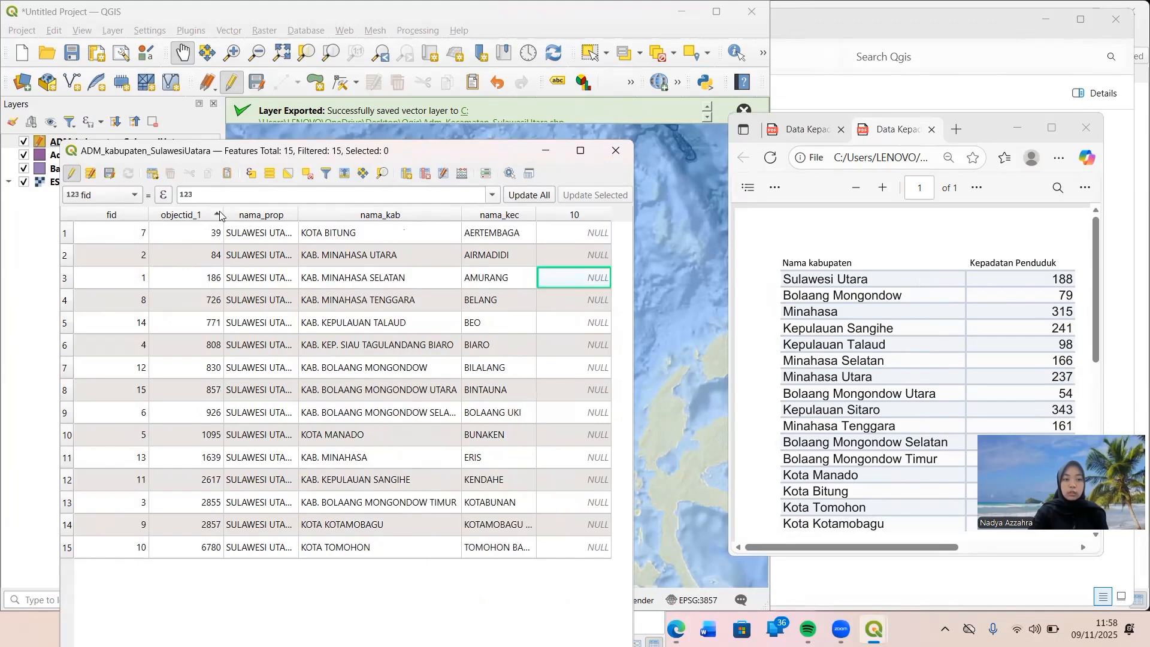
pyautogui.rightClick(220, 216)
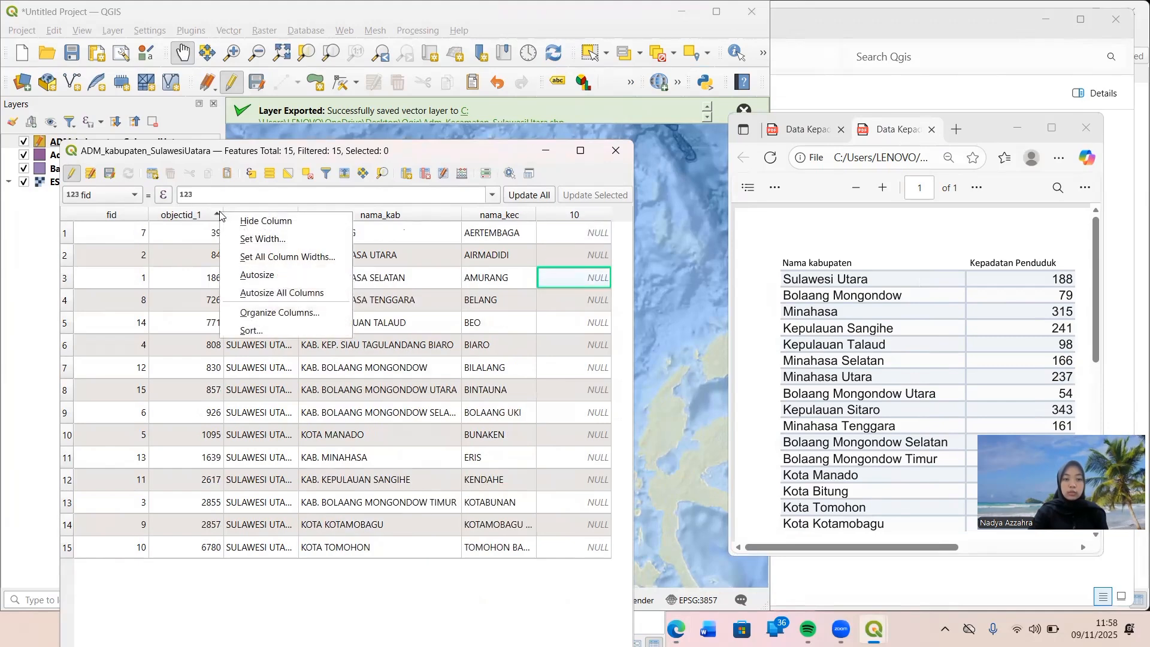
pyautogui.click(258, 223)
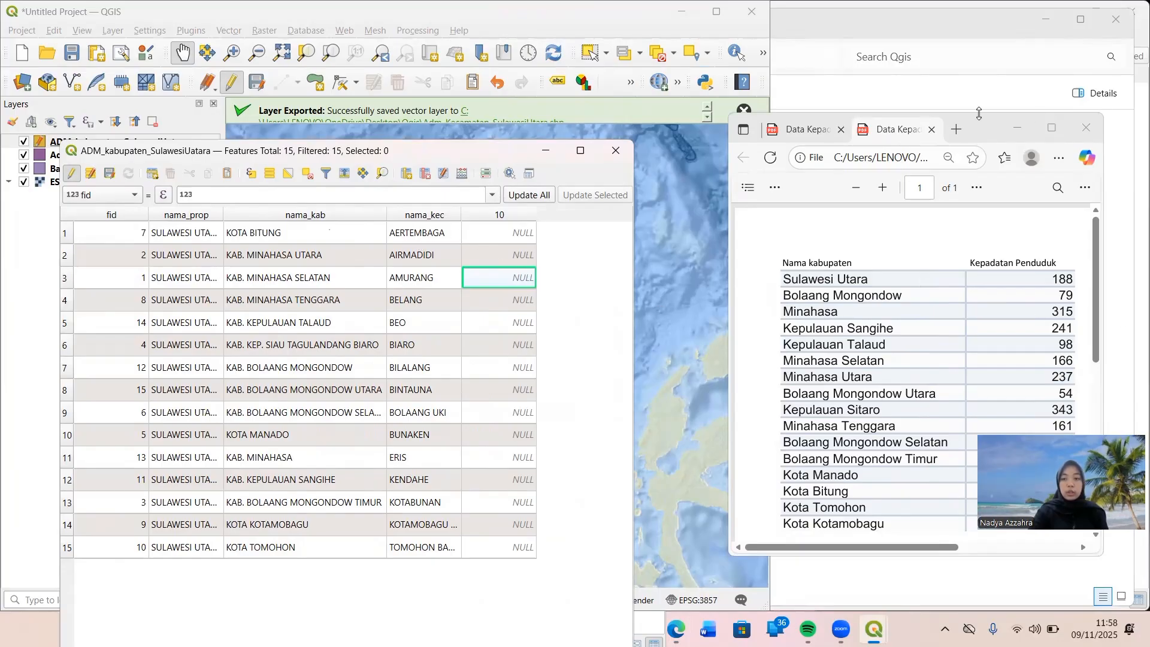
pyautogui.moveTo(979, 114); pyautogui.dragTo(982, 58)
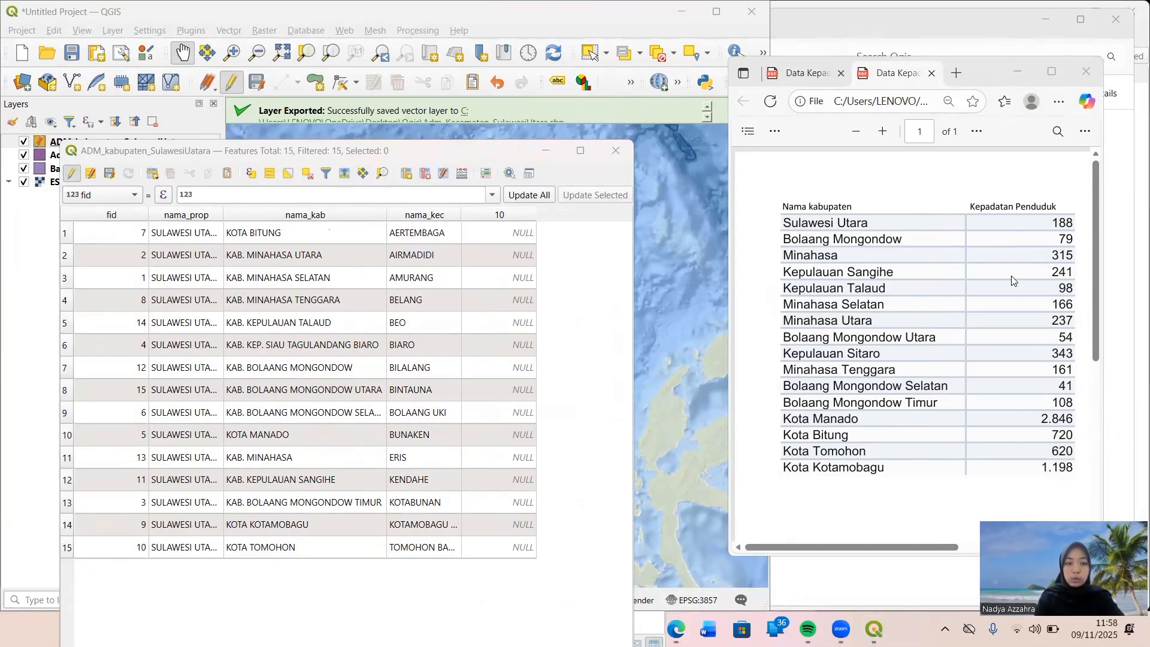
# Enter the population densities in the Kepadatan field (alias 10): 720 for Kota Bitung, 237 for Minahasa Utara and 166 for Minahasa Selatan.
pyautogui.doubleClick(530, 233)
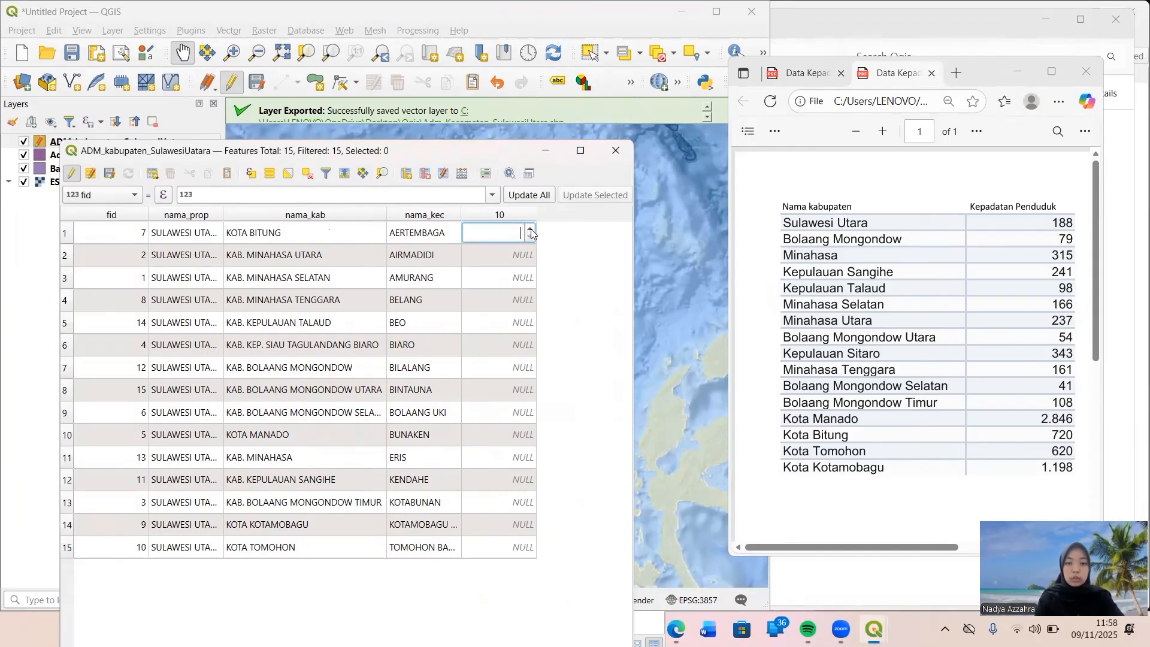
pyautogui.write('720')
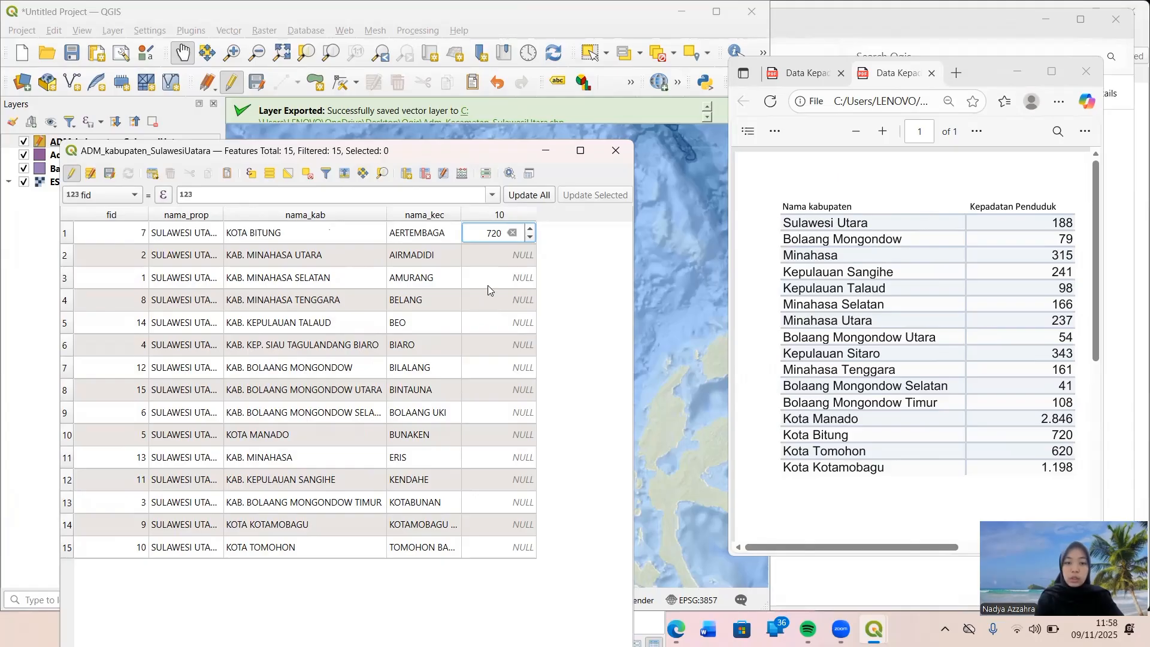
pyautogui.click(489, 264)
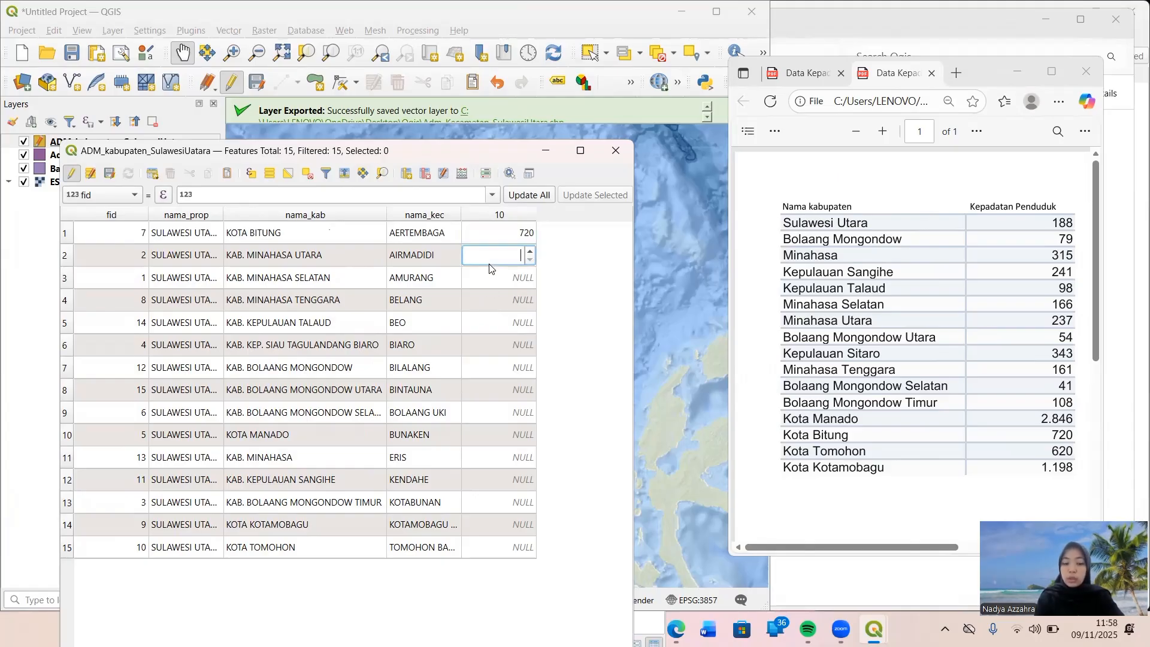
pyautogui.write('237')
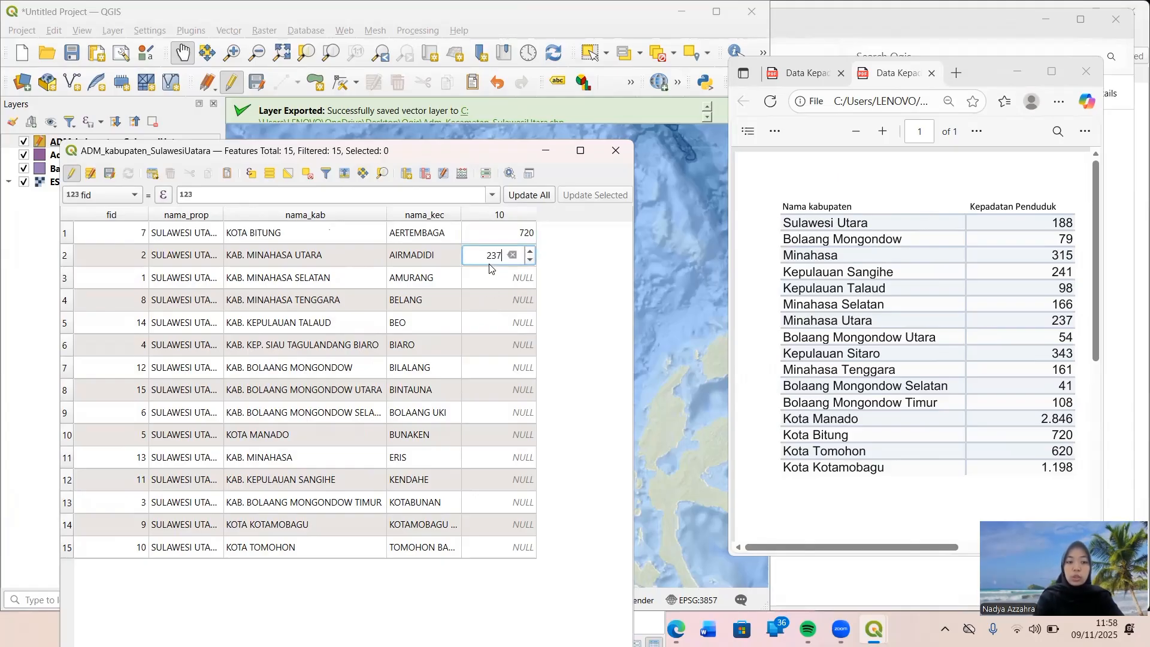
pyautogui.click(516, 282)
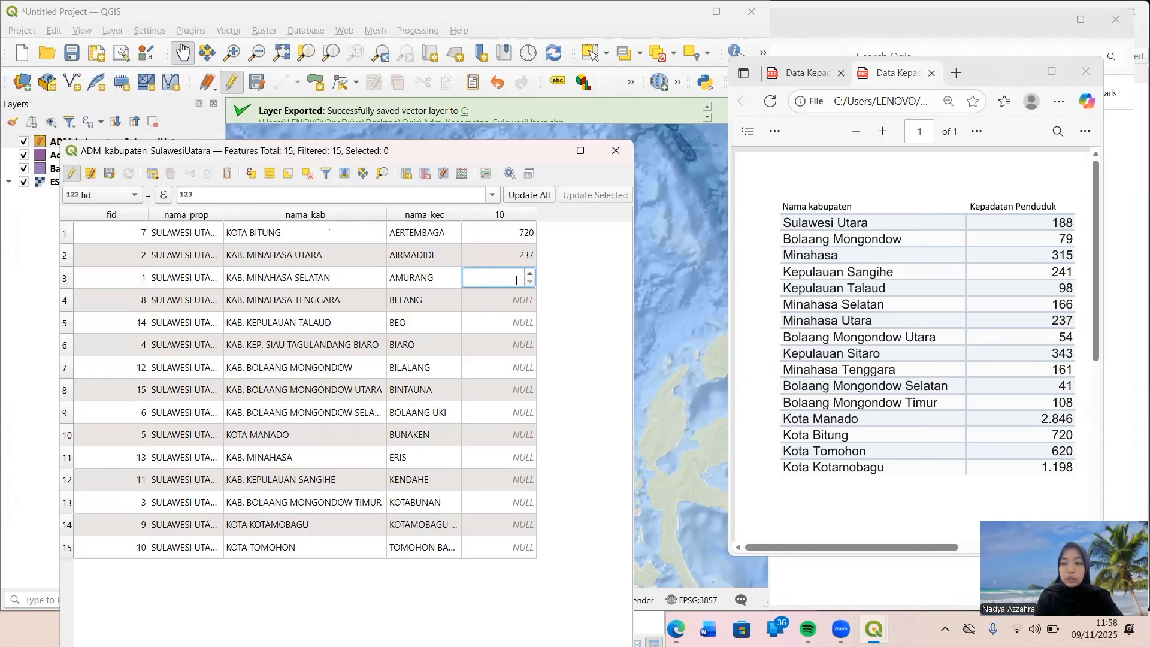
pyautogui.write('166')
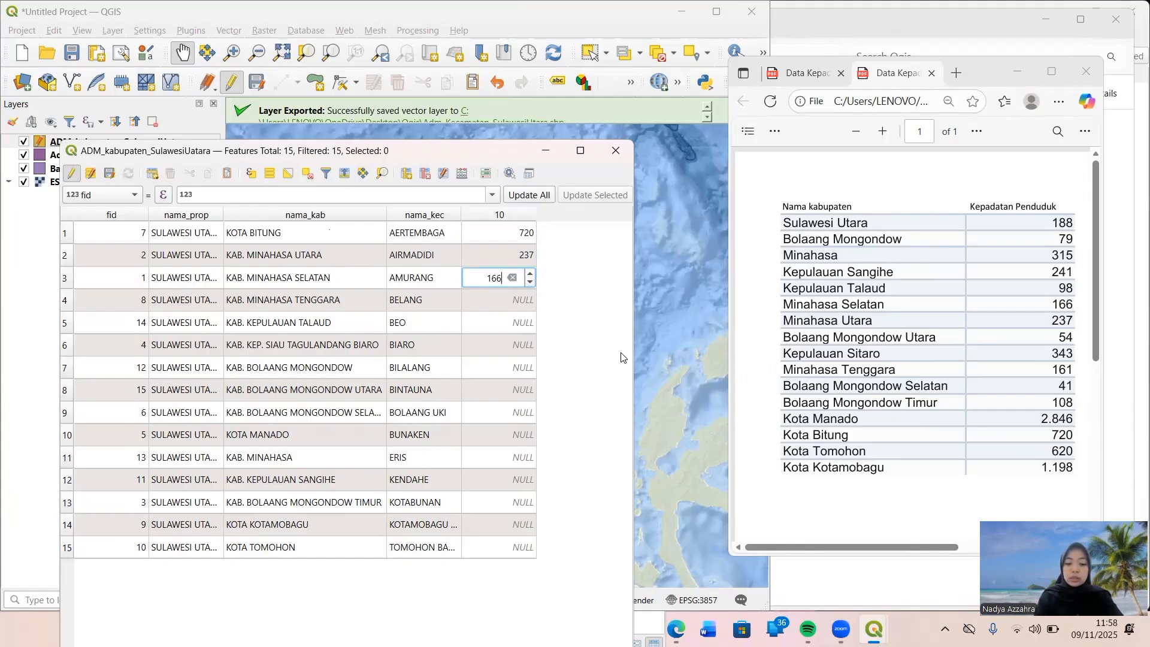
# Set the density value to 161 for Kab. Minahasa Tenggara and 98 for Kab. Kepulauan Talaud.
pyautogui.click(519, 316)
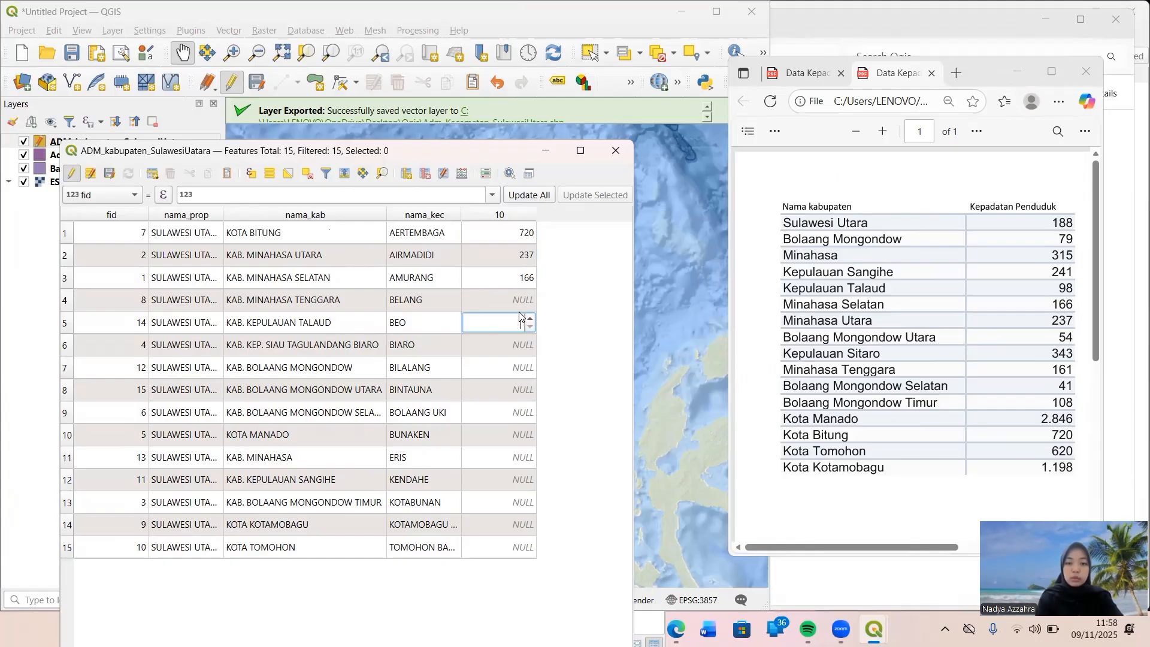
pyautogui.click(519, 307)
pyautogui.write('161')
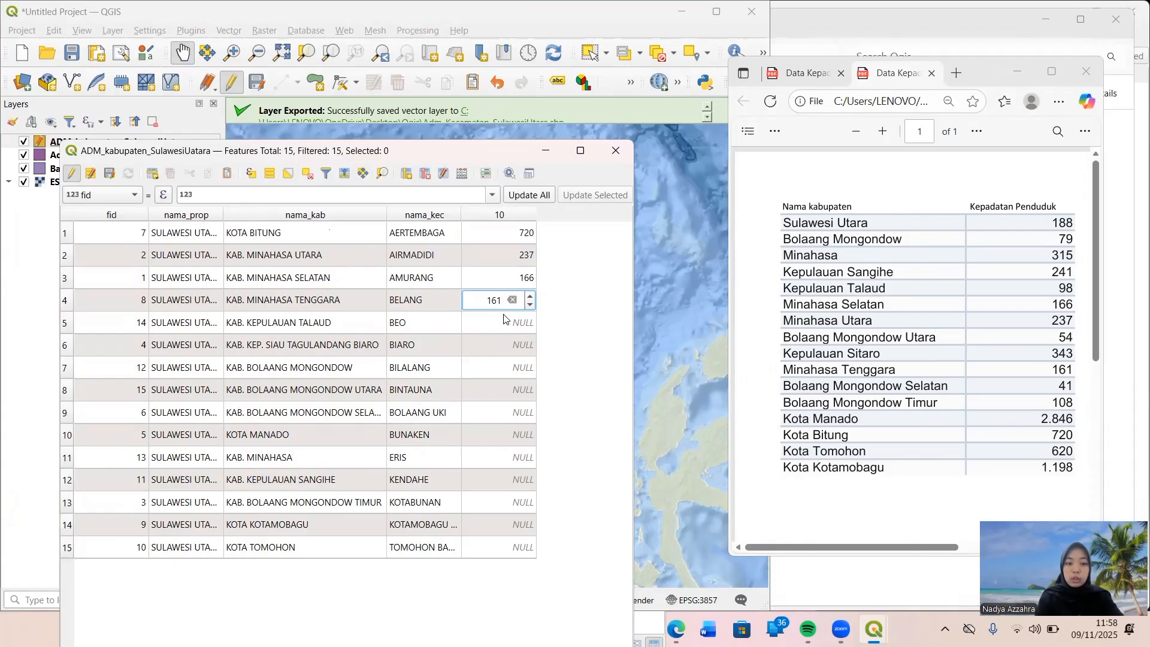
pyautogui.click(503, 318)
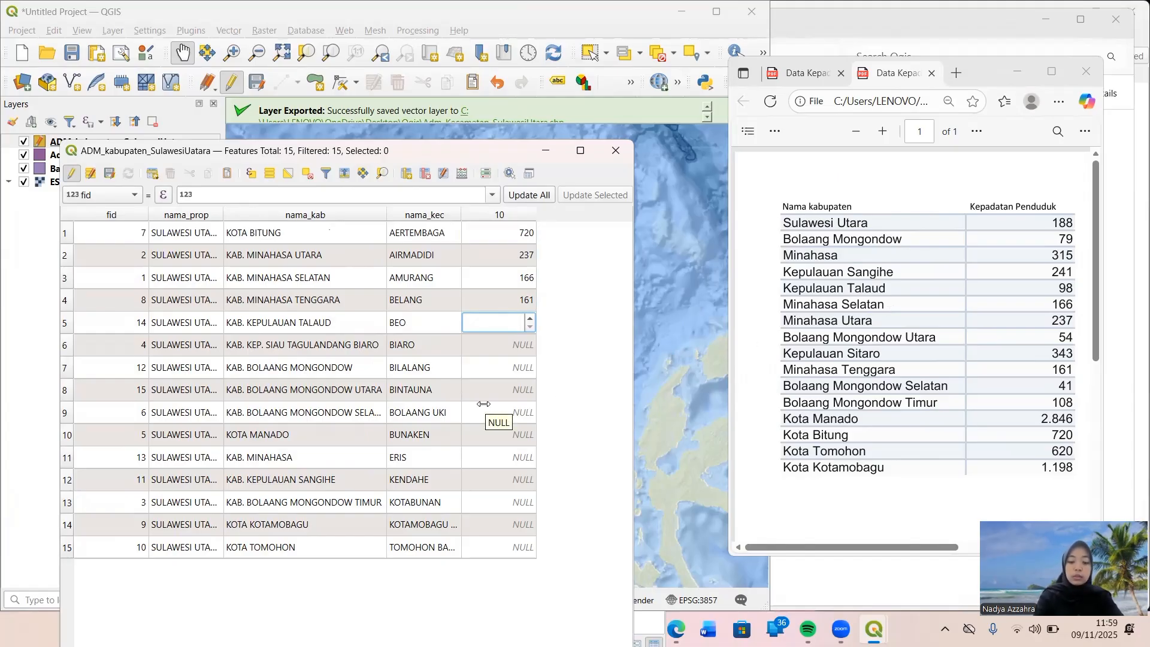
pyautogui.write('98')
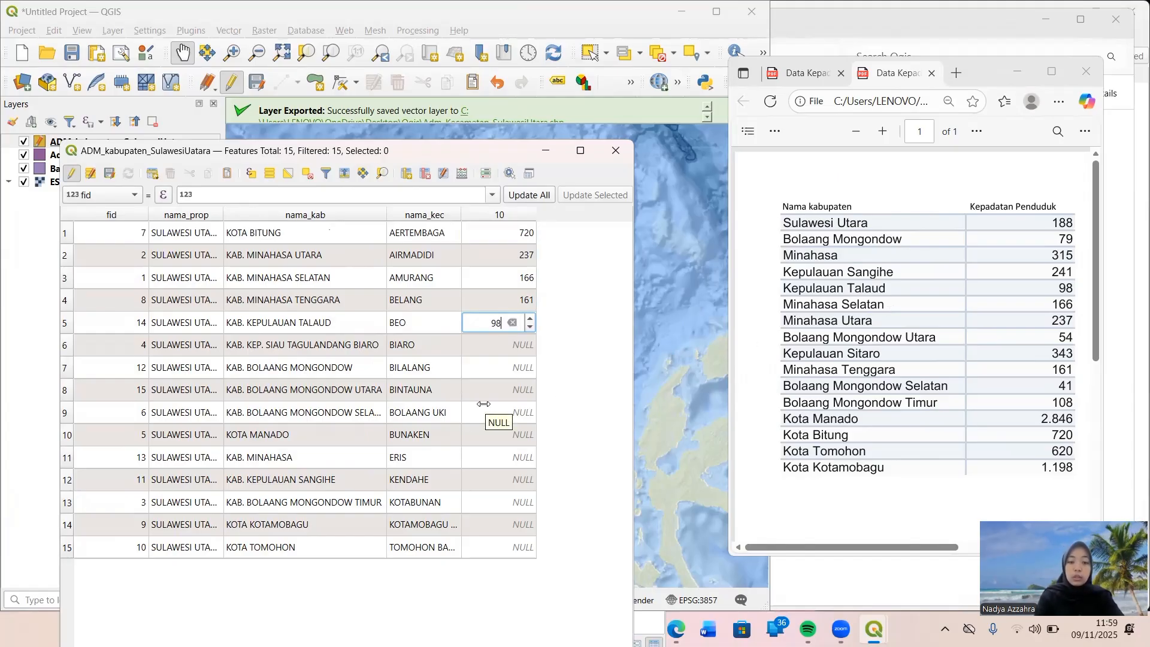
# Set the density of Kab. Kep. Siau Tagulandang Biaro to 343, the PDF's Kepulauan Sitaro value.
pyautogui.click(504, 346)
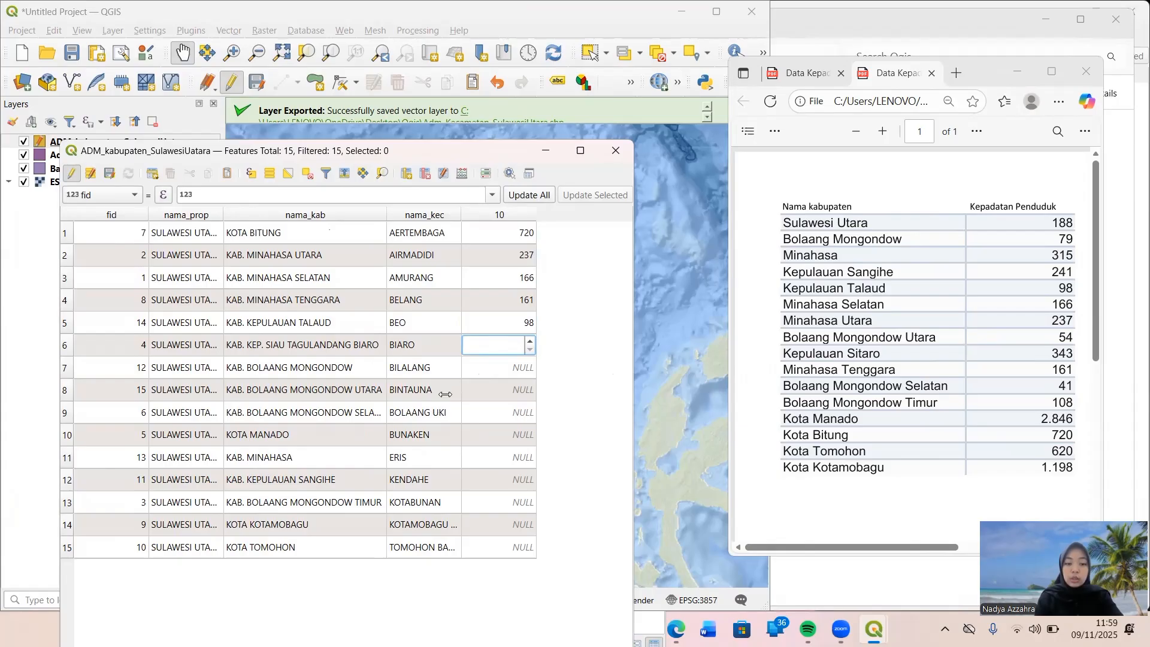
pyautogui.write('241')
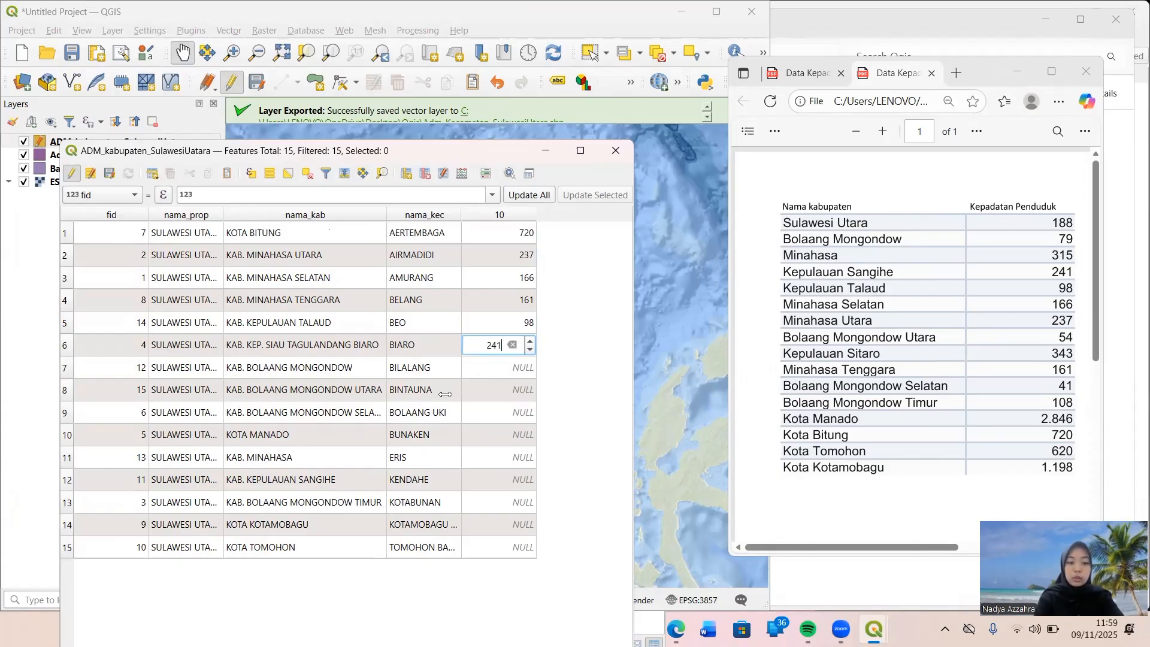
pyautogui.doubleClick(497, 345)
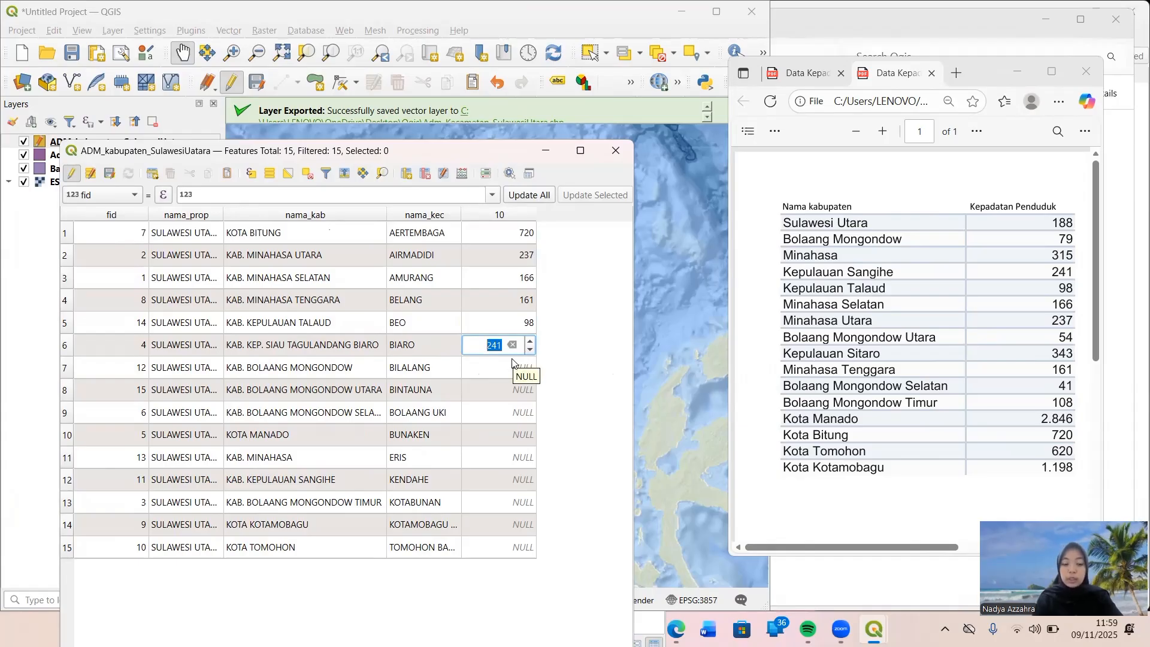
pyautogui.write('343')
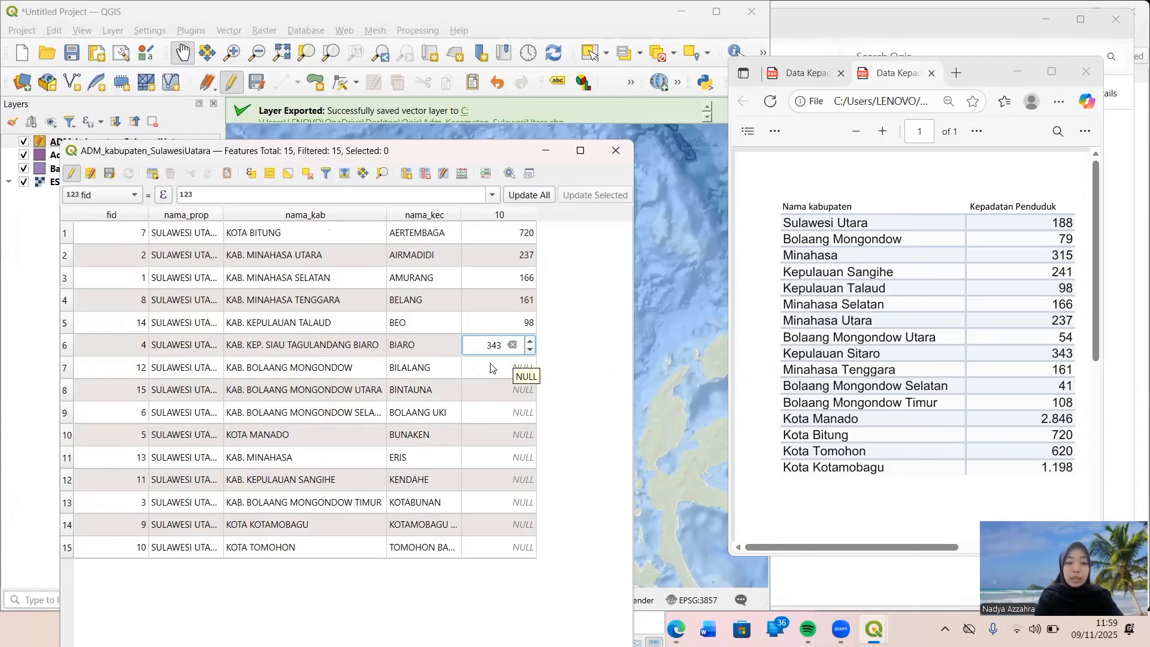
# Enter the densities 79 for Kab. Bolaang Mongondow, 54 for Bolaang Mongondow Utara and 41 for Bolaang Mongondow Selatan.
pyautogui.doubleClick(491, 365)
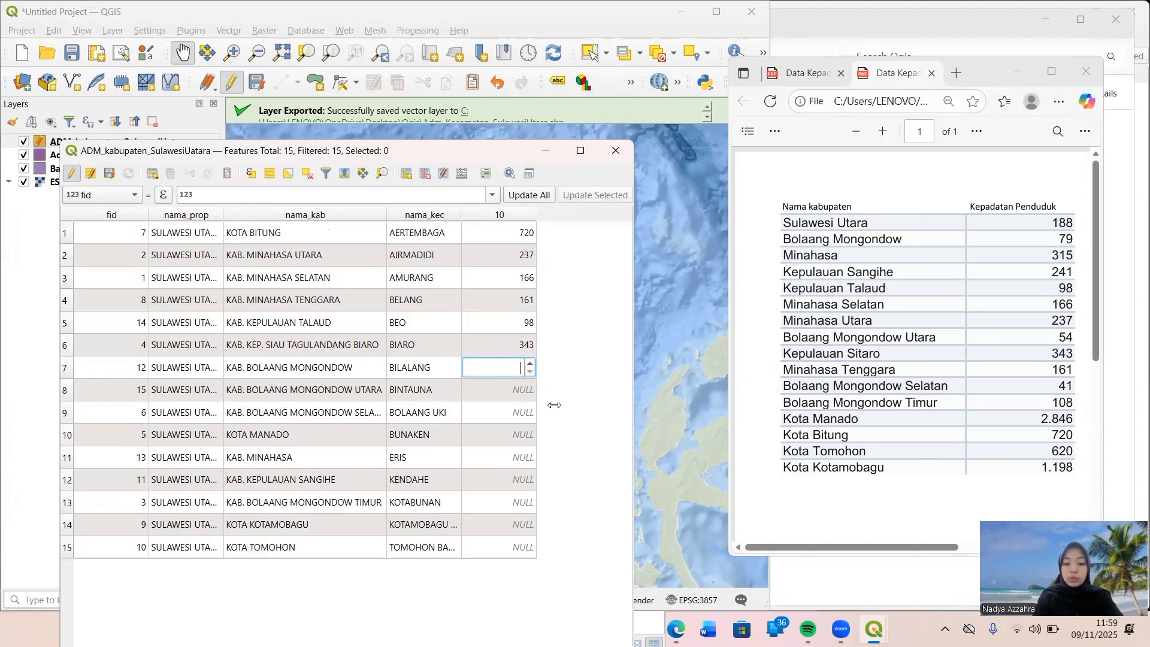
pyautogui.write('79')
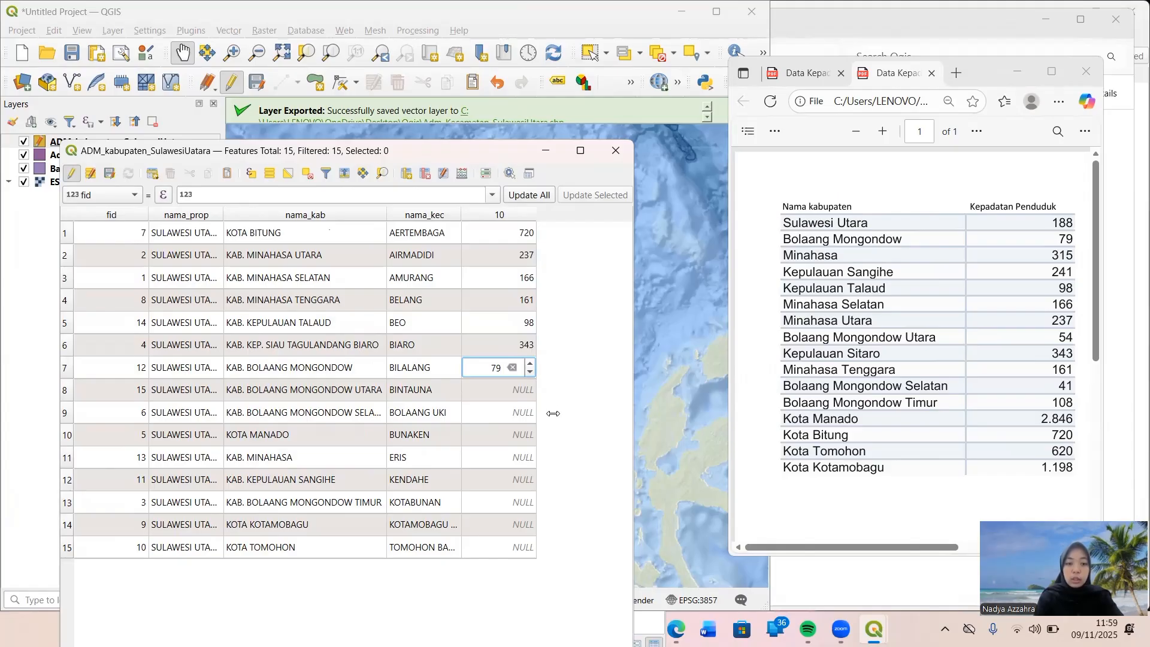
pyautogui.doubleClick(514, 390)
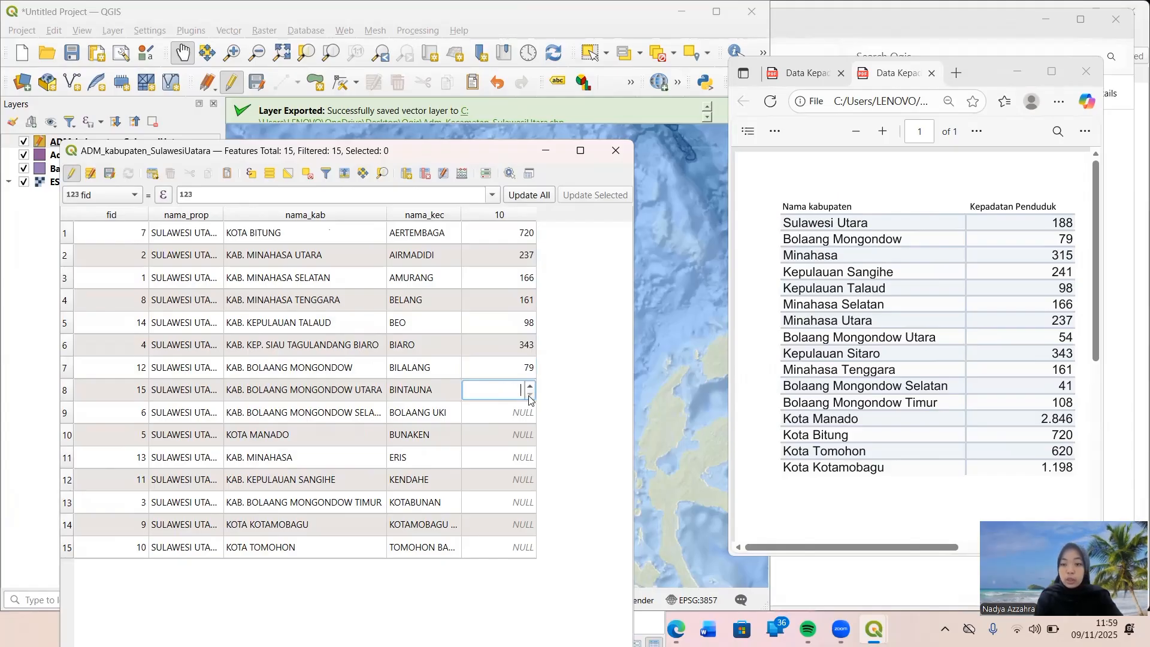
pyautogui.write('54')
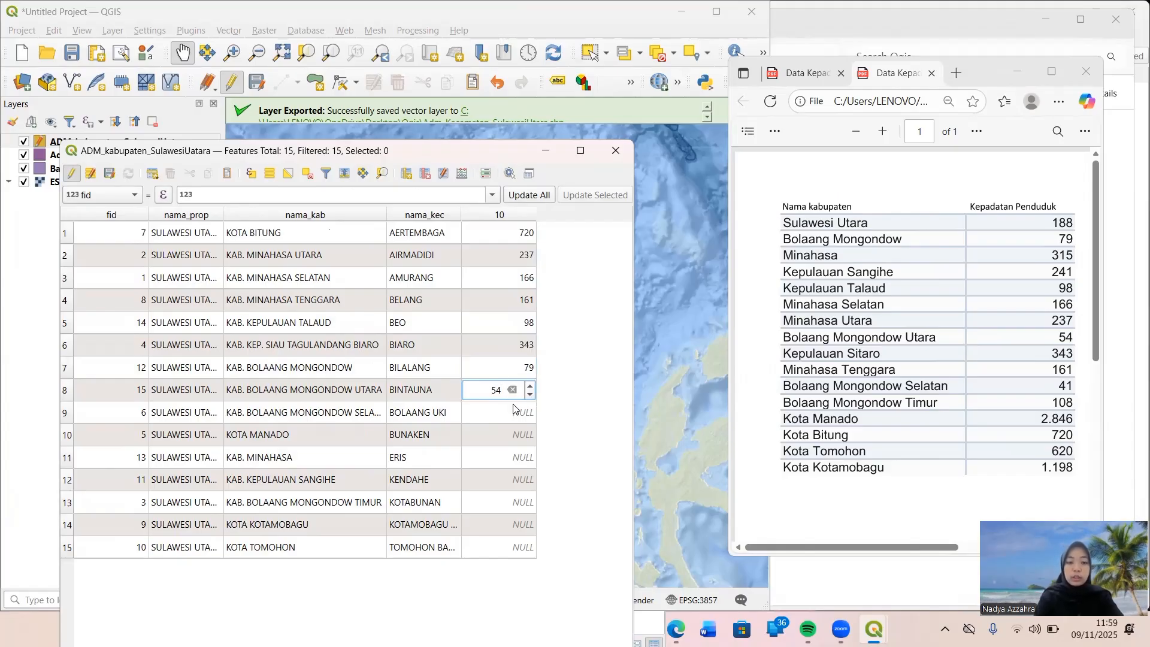
pyautogui.doubleClick(496, 413)
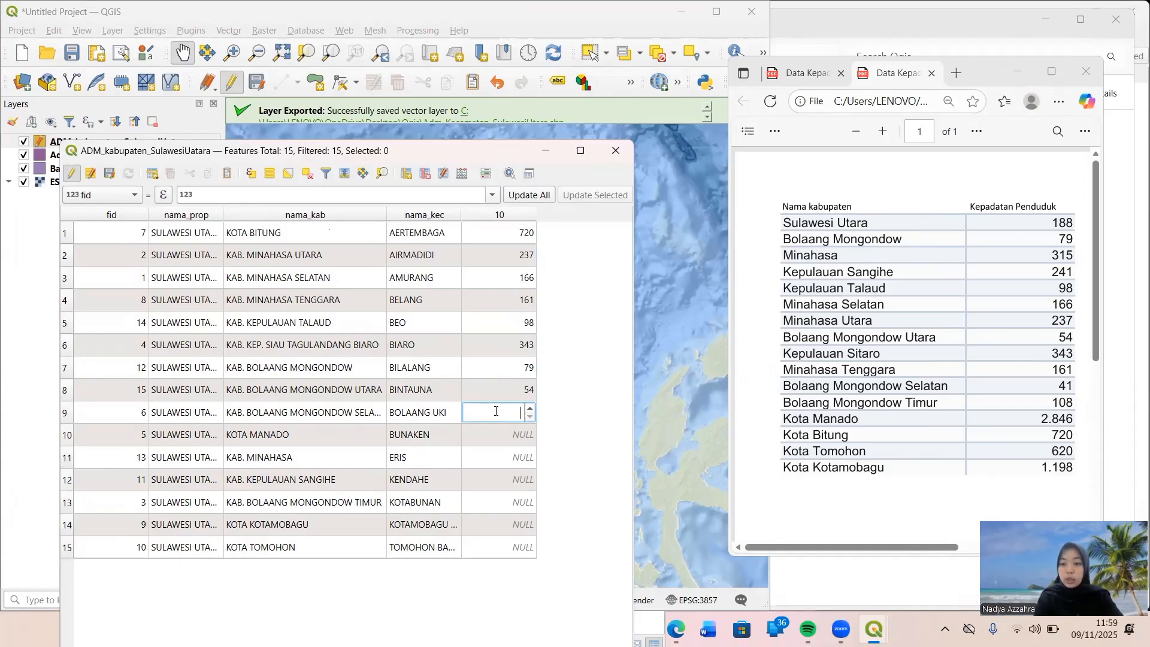
pyautogui.write('41')
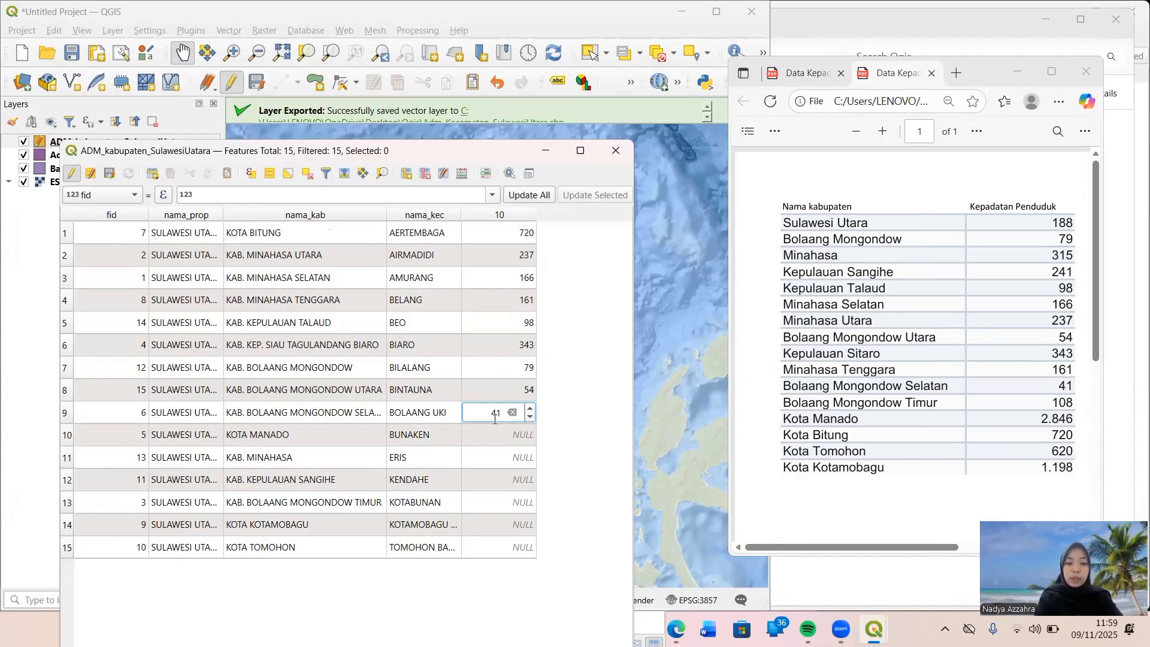
# Set the density value to 2849 for Kota Manado and 315 for Kab. Minahasa.
pyautogui.doubleClick(468, 428)
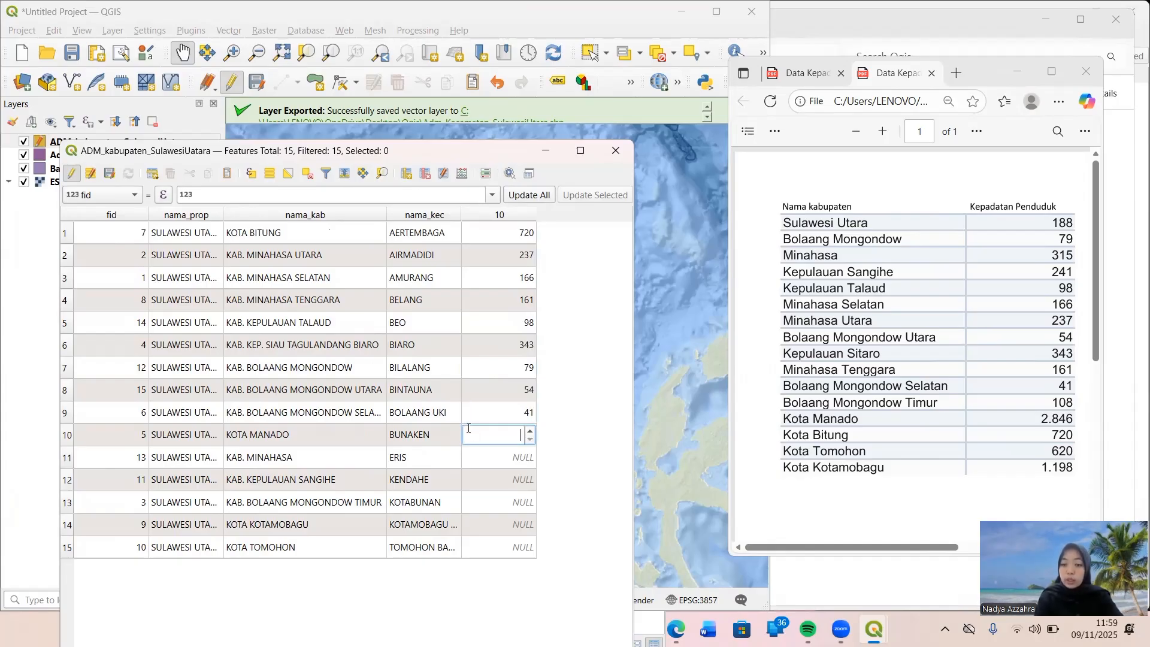
pyautogui.write('28')
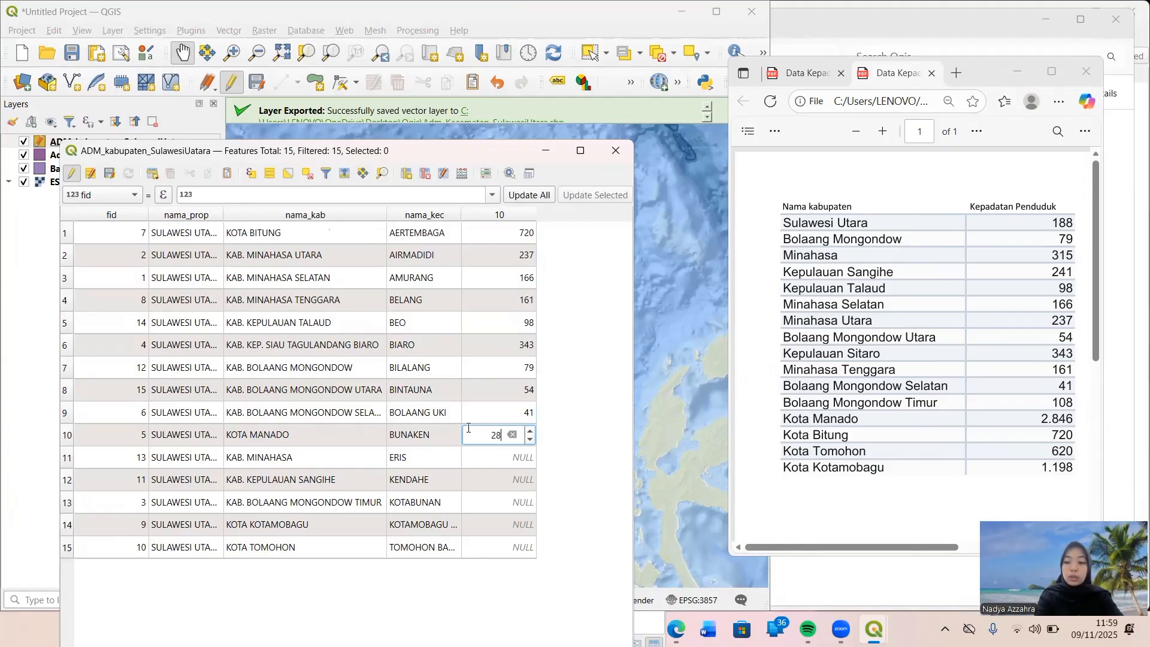
pyautogui.write('49')
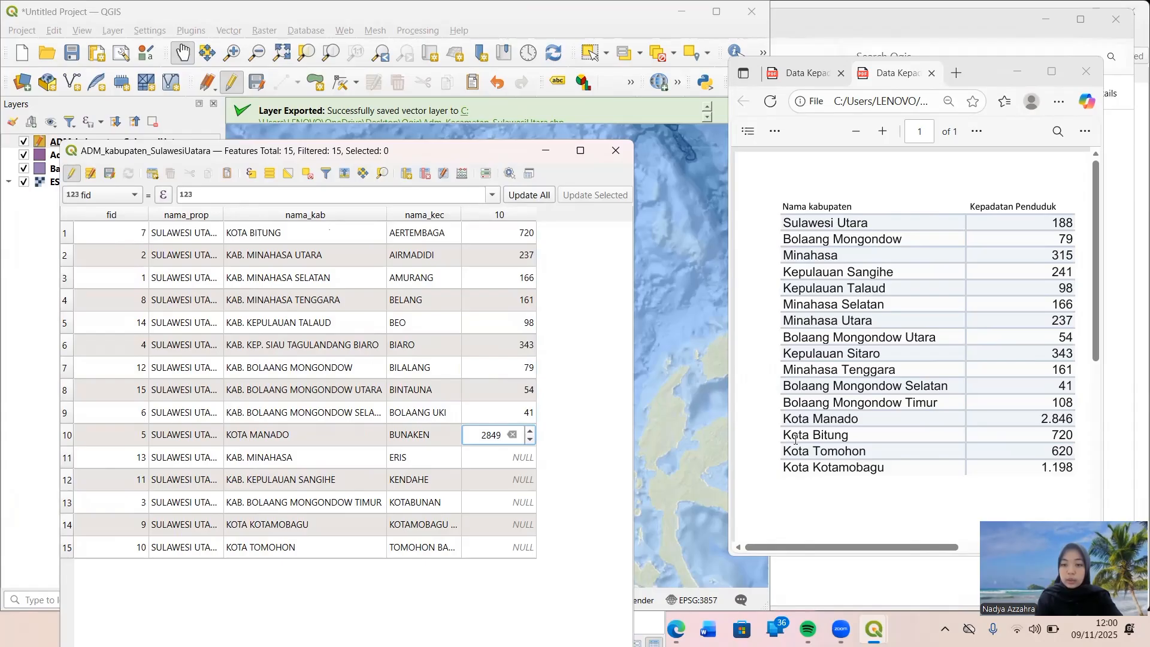
pyautogui.click(490, 463)
pyautogui.write('315')
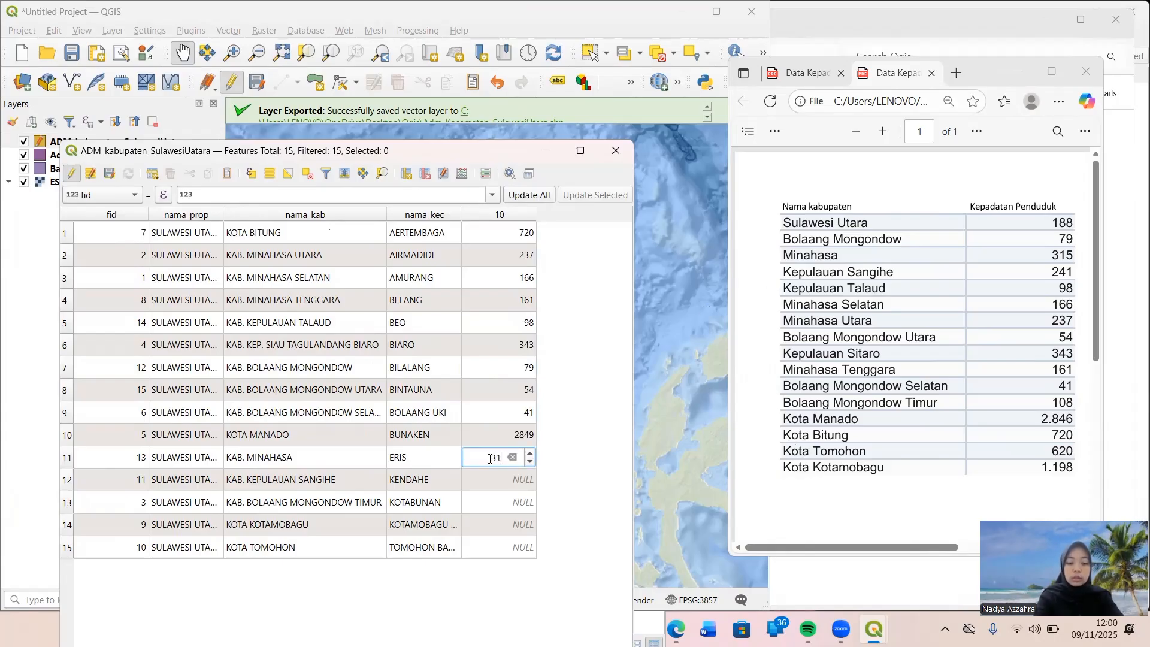
# Set the density value to 241 for Kab. Kepulauan Sangihe and 108 for Kab. Bolaang Mongondow Timur.
pyautogui.click(463, 476)
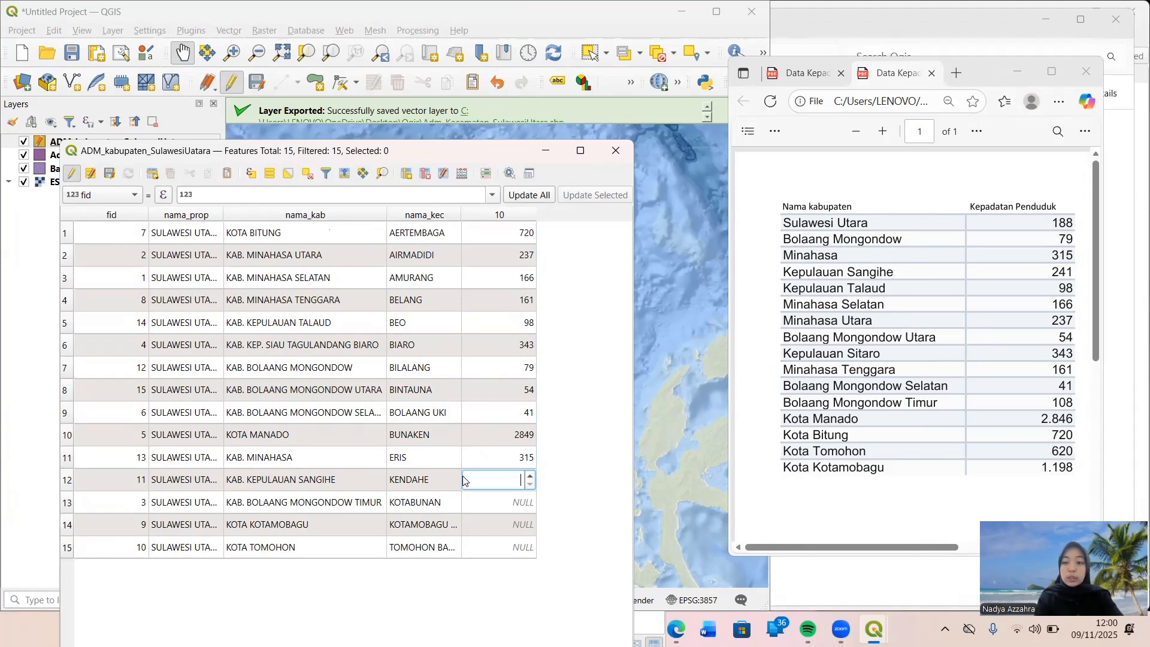
pyautogui.write('241')
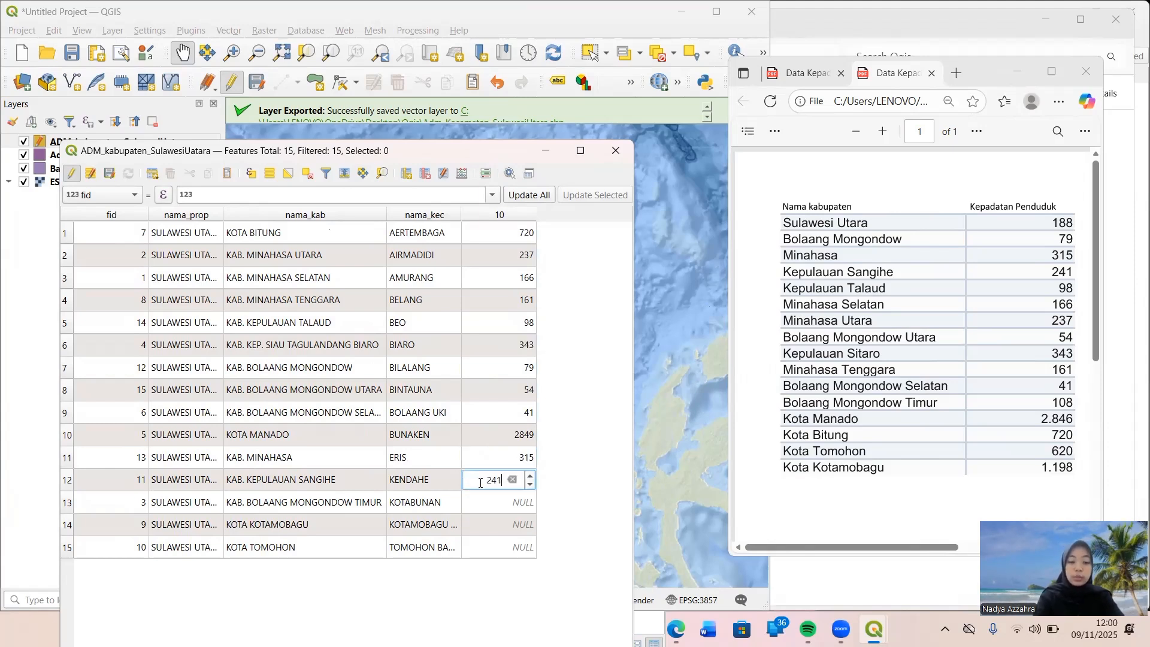
pyautogui.click(498, 506)
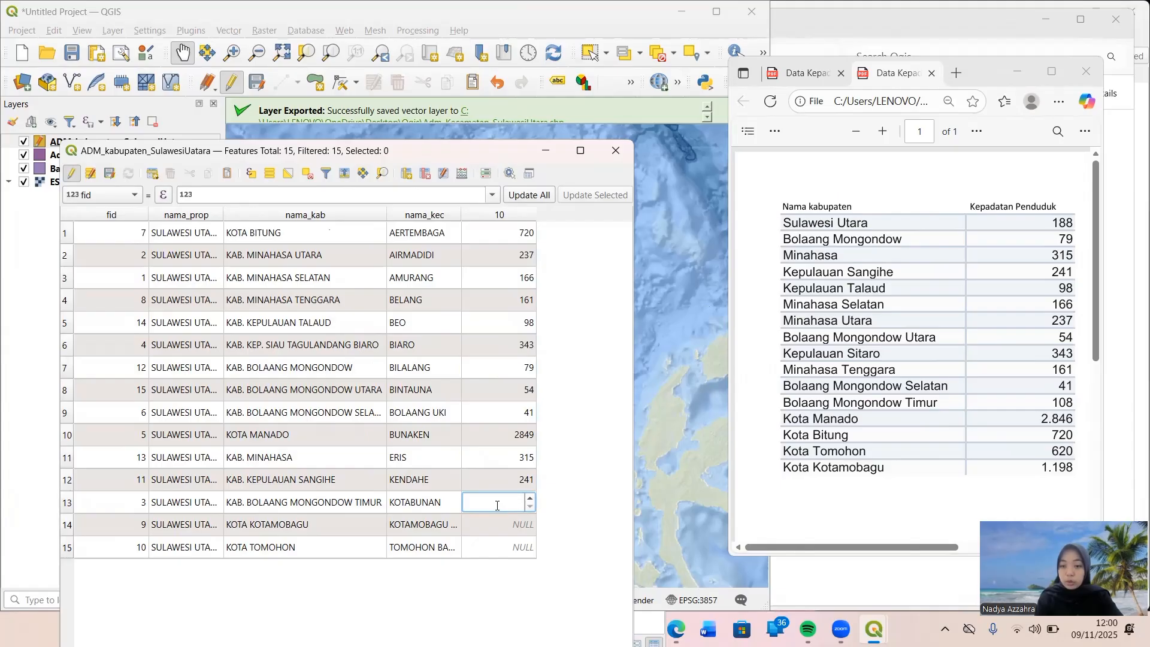
pyautogui.write('108')
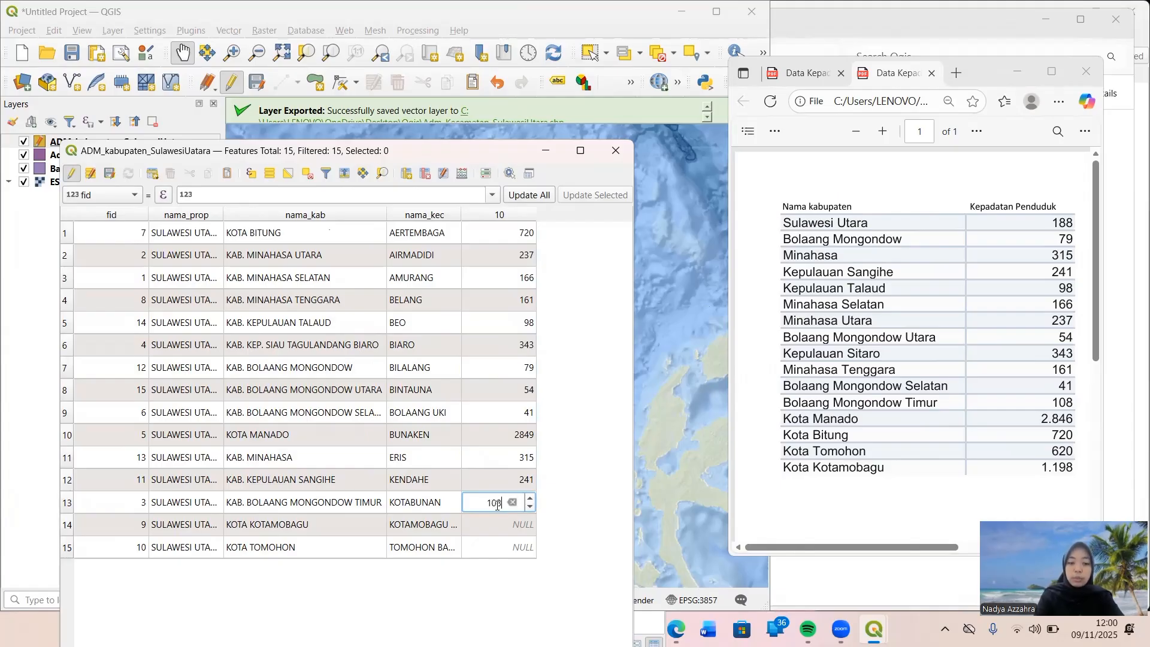
# Set the density of Kota Kotamobagu to 1198, removing any extra digits from the value.
pyautogui.click(485, 525)
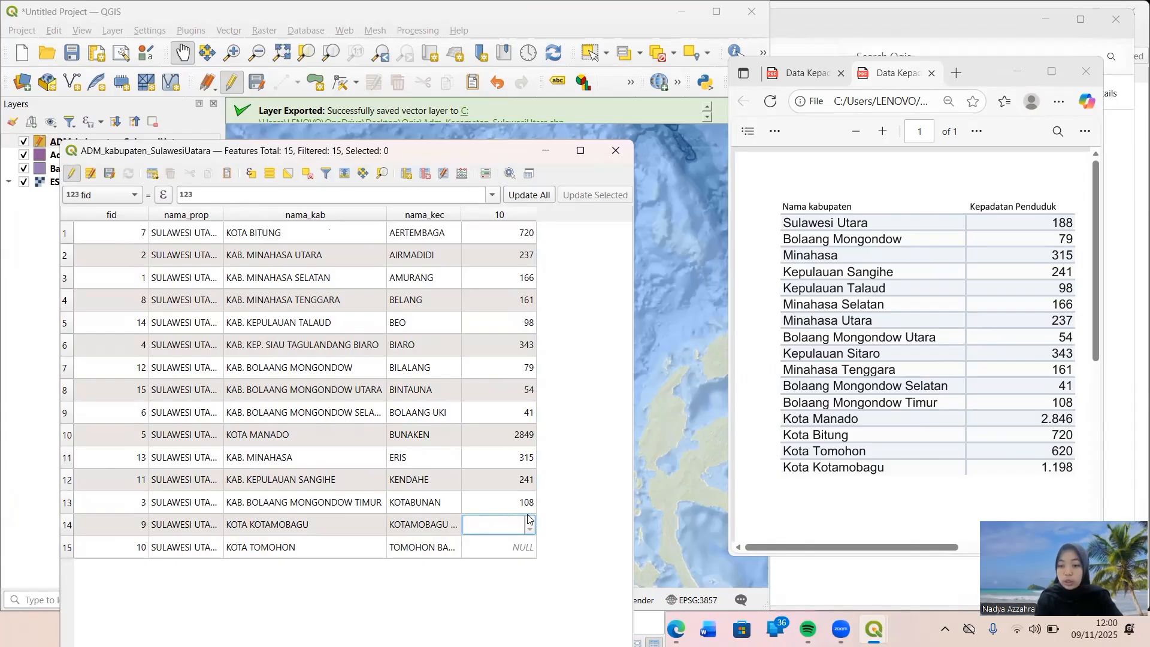
pyautogui.write('119')
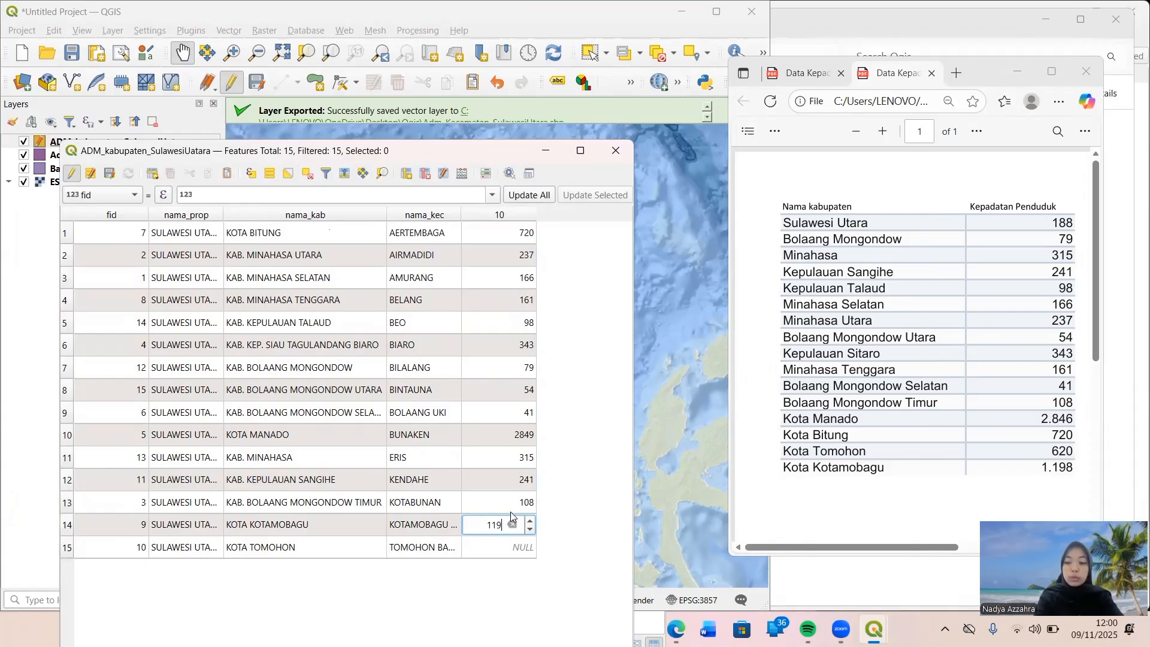
pyautogui.write('8')
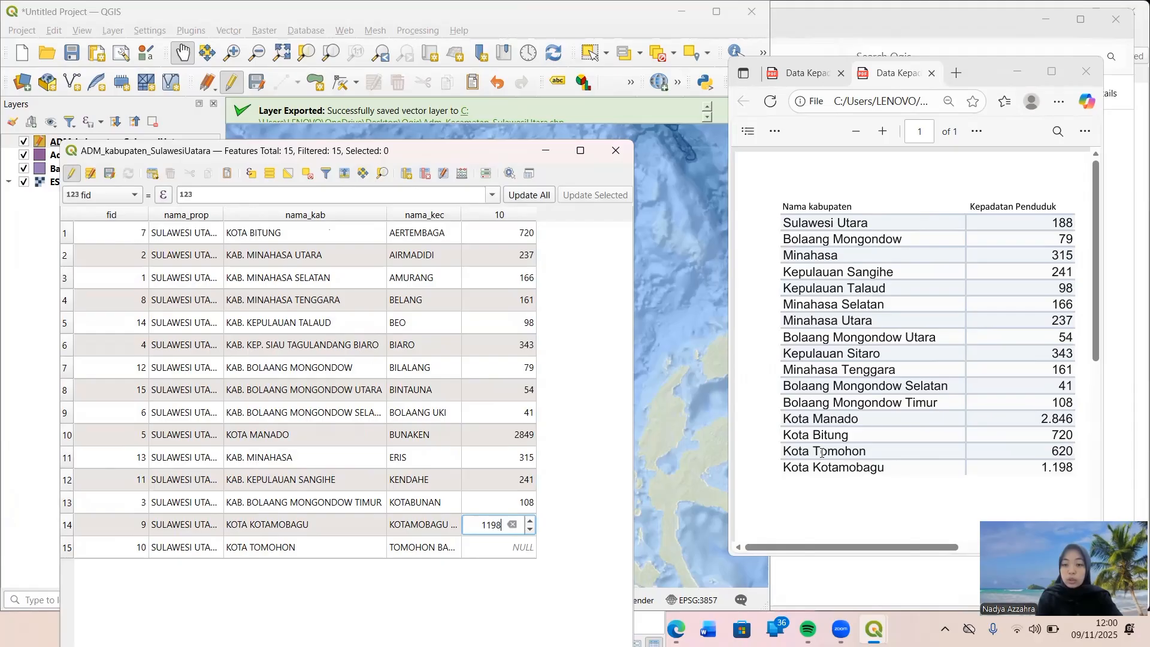
pyautogui.write('6')
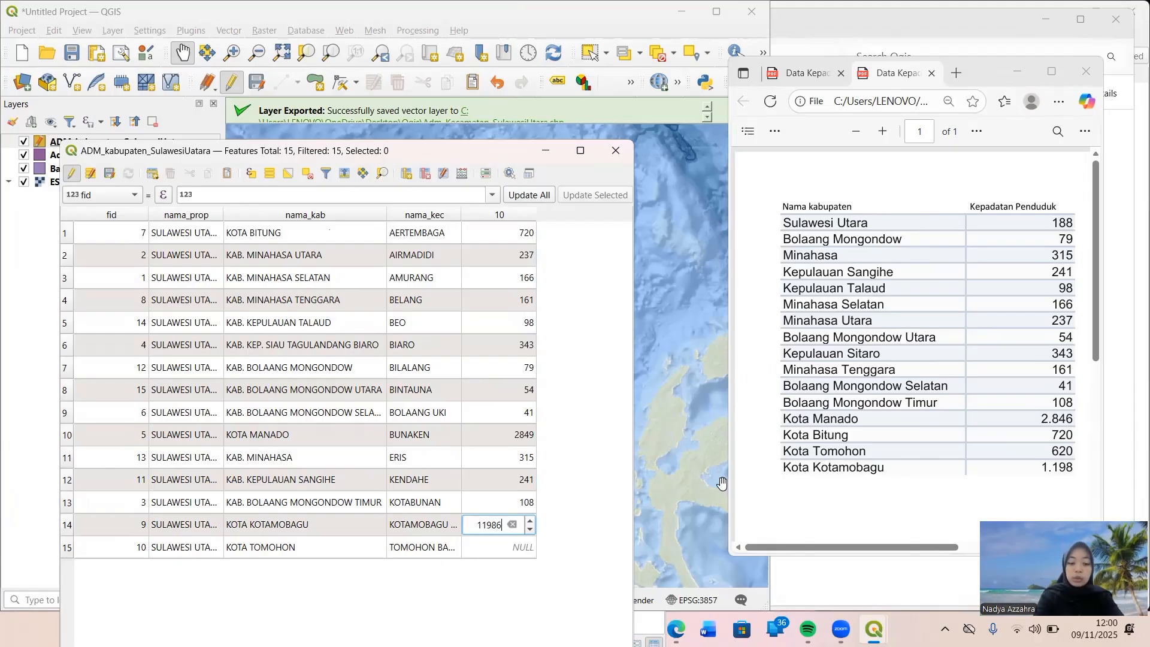
pyautogui.write('20')
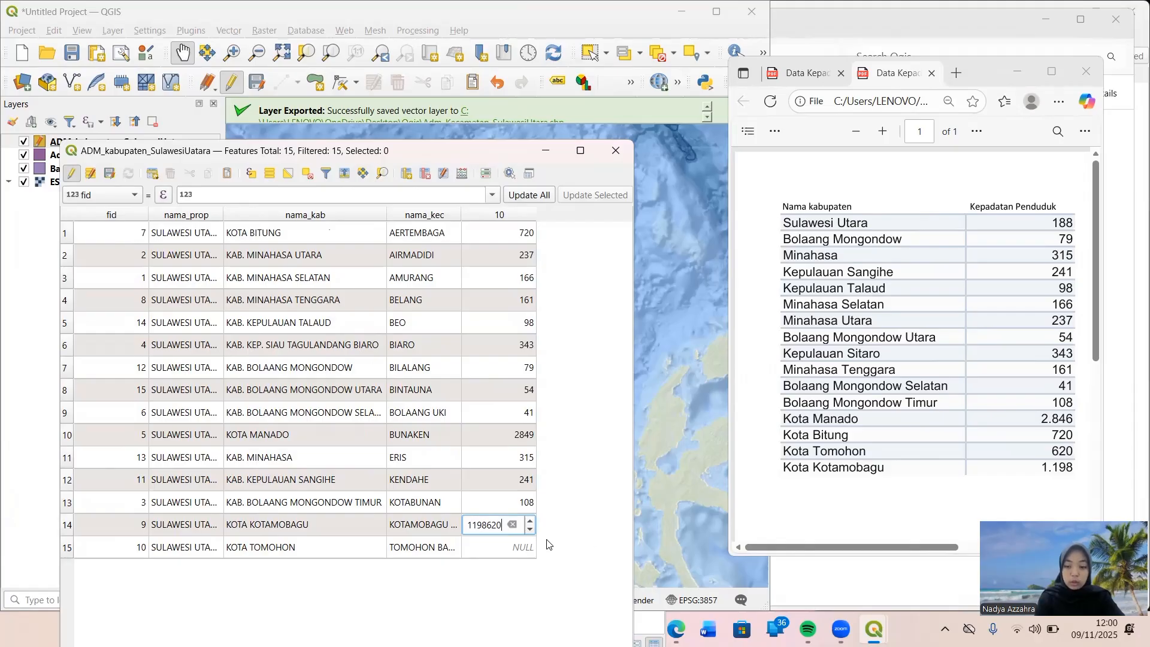
pyautogui.press('BackSpace')
pyautogui.press('BackSpace')
pyautogui.press('BackSpace')
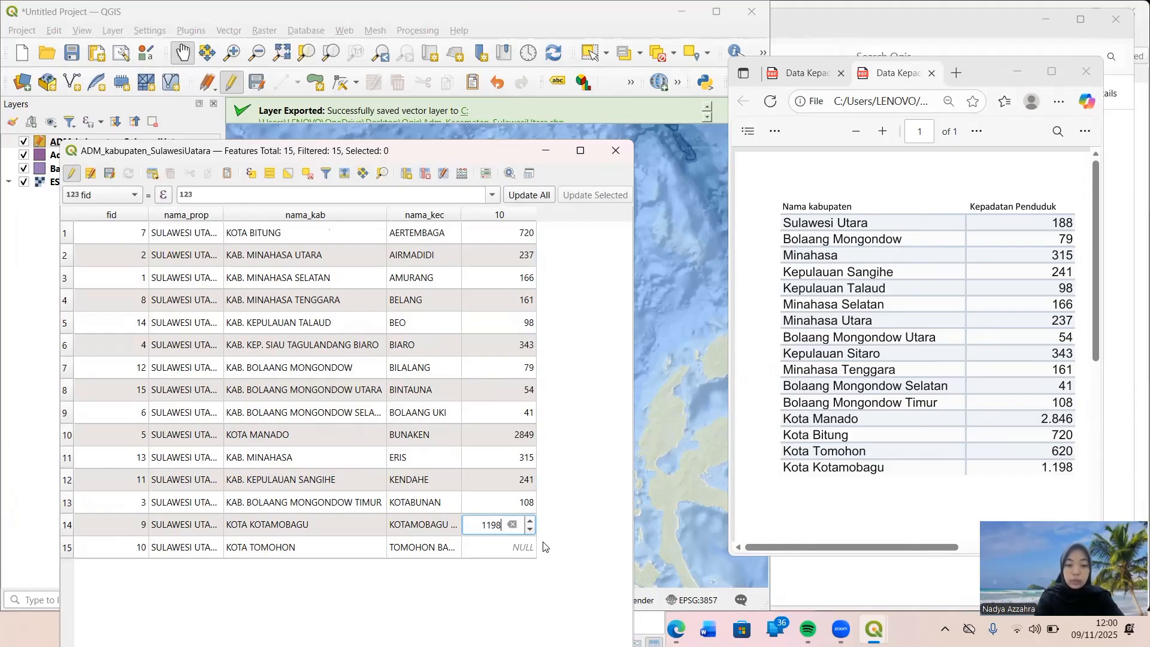
# Set the density value of Kota Tomohon to 620.
pyautogui.click(532, 547)
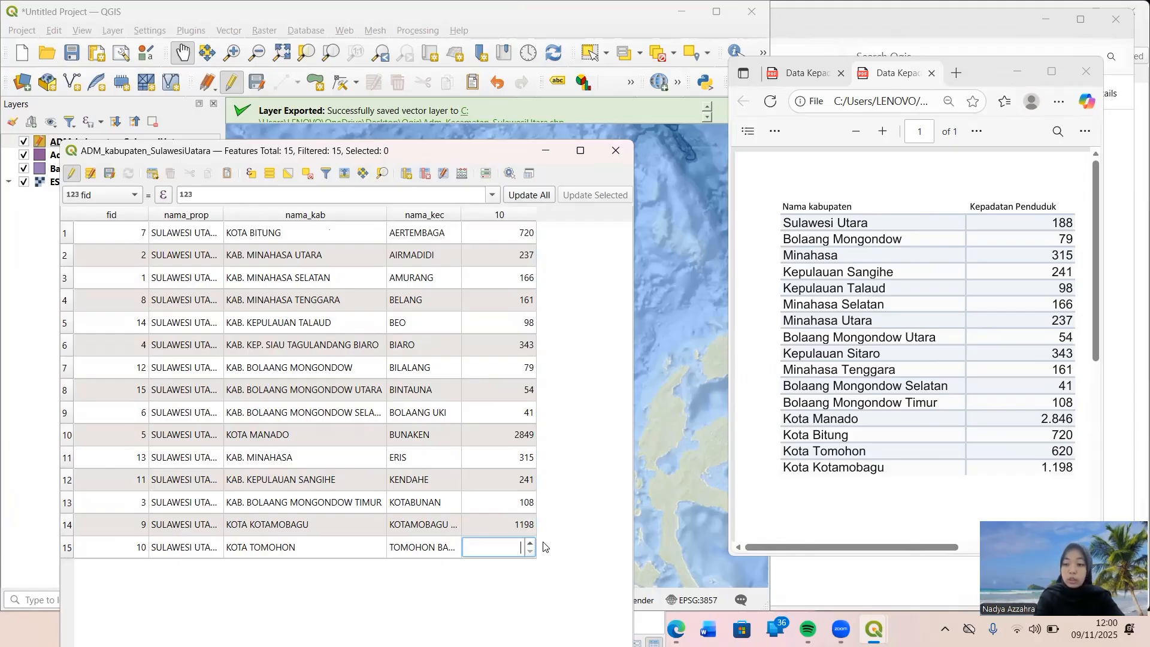
pyautogui.write('6')
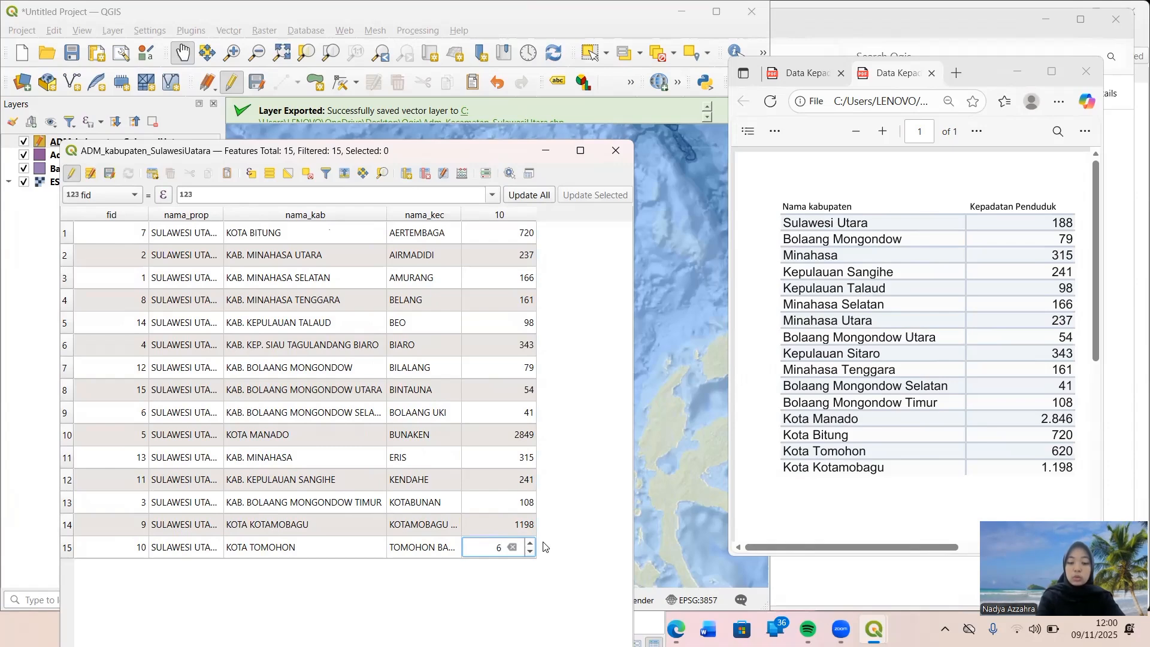
pyautogui.write('20')
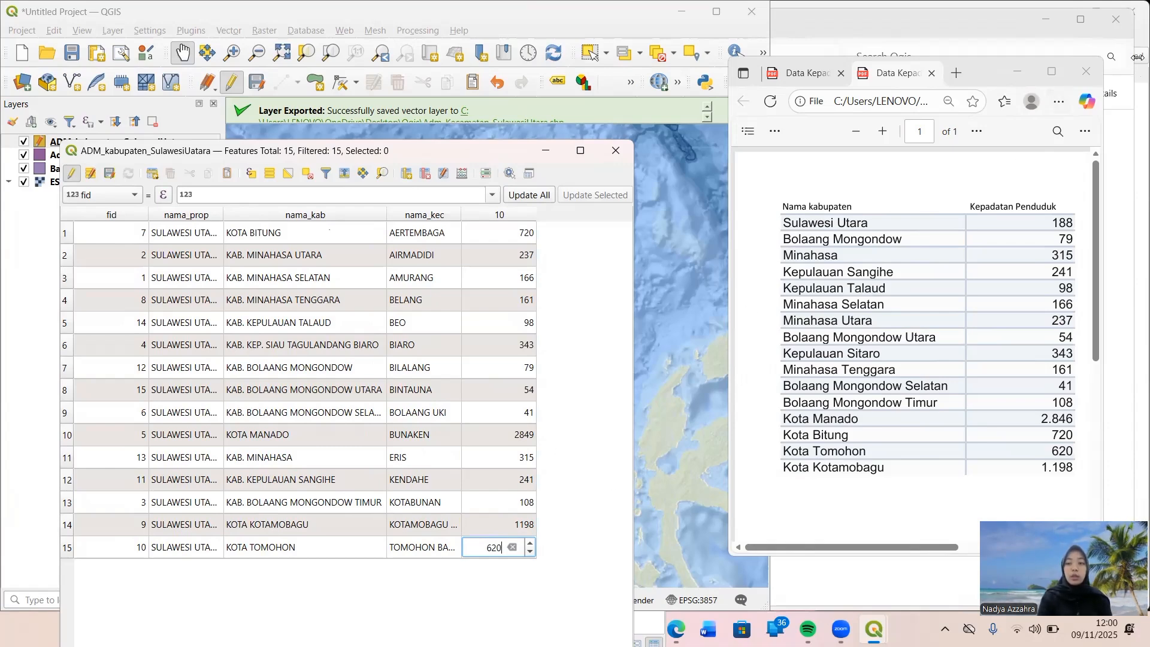
# Close the population density PDF and the file browser window, and maximize the main map project window.
pyautogui.click(1089, 66)
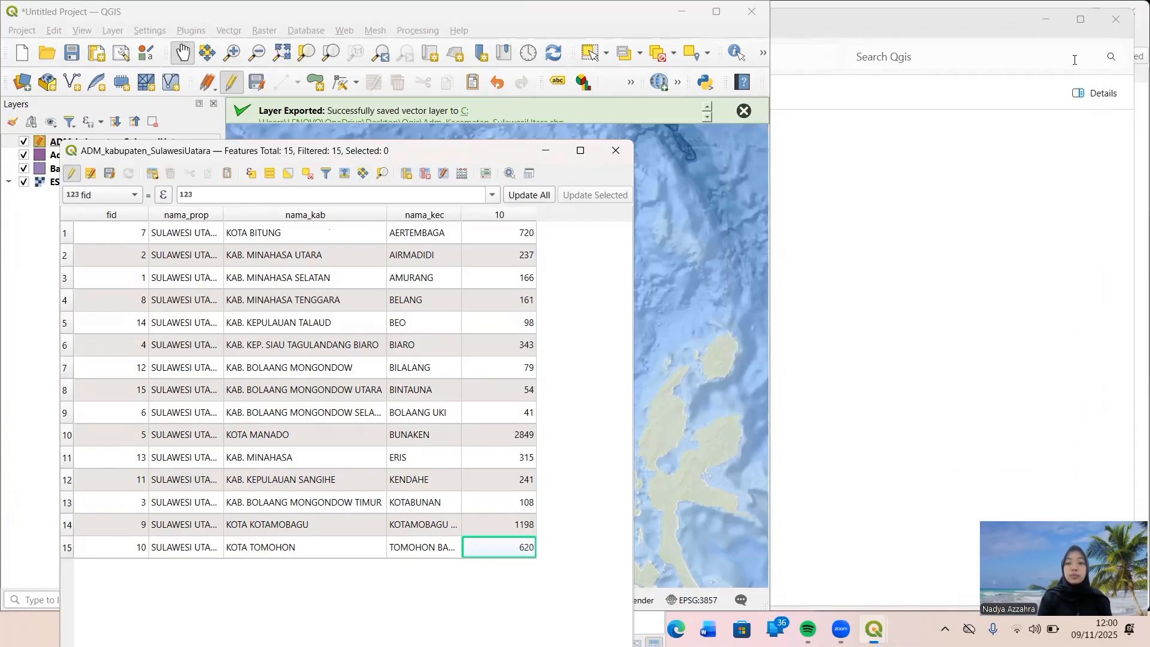
pyautogui.click(1117, 19)
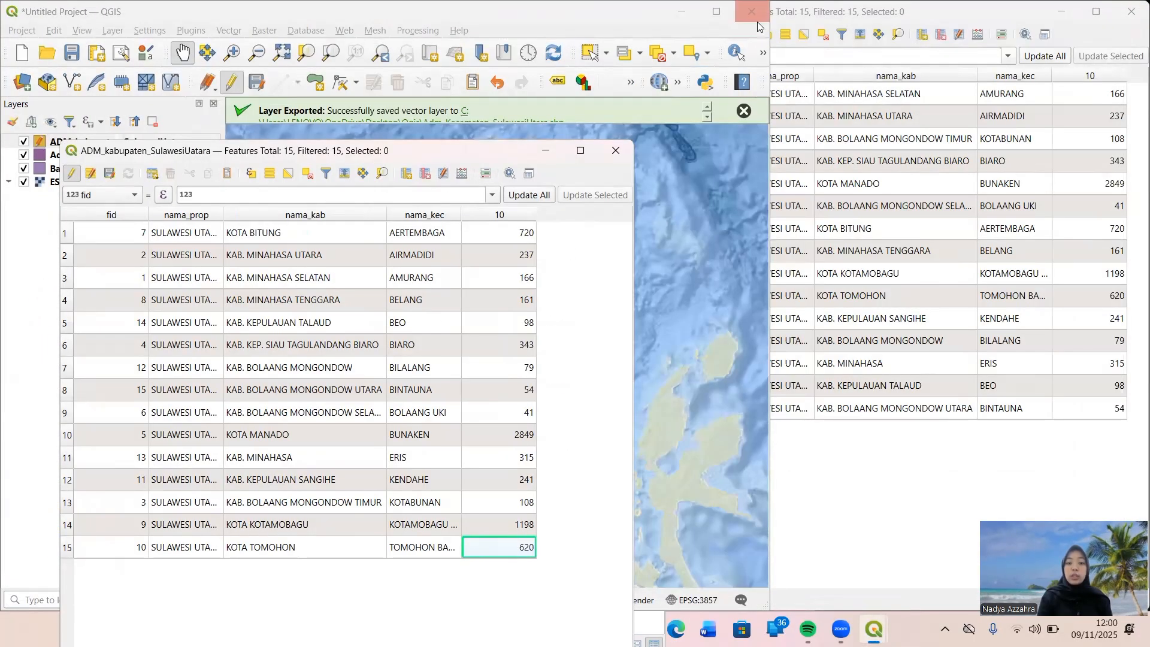
pyautogui.click(720, 16)
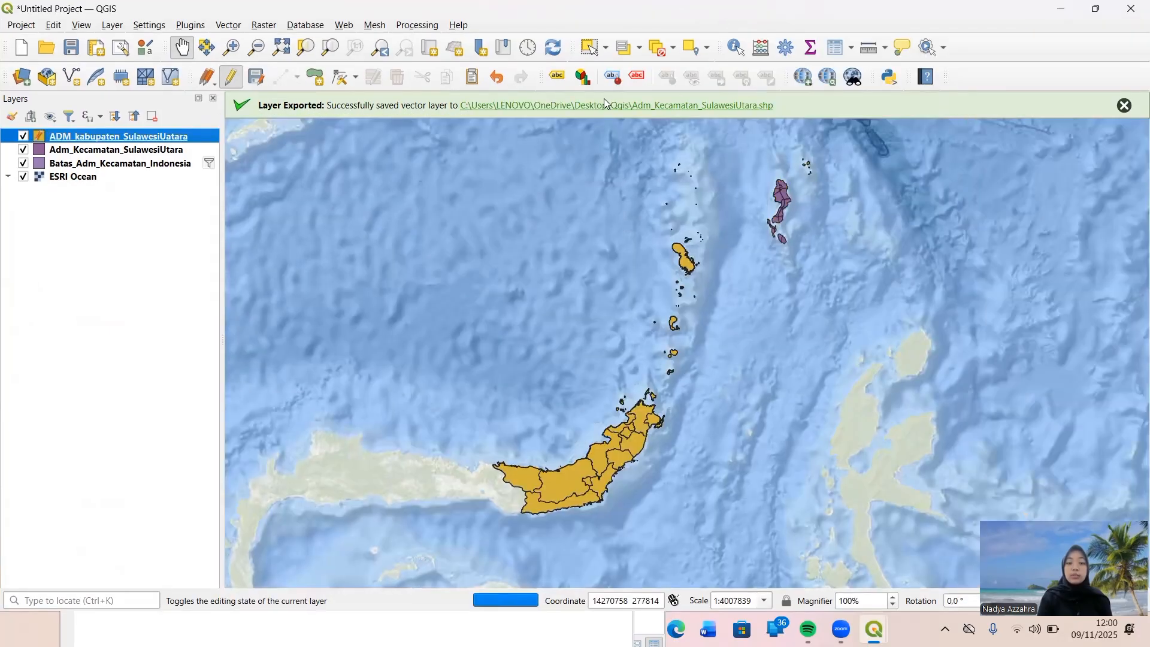
# Save the density edits in the ADM_kabupaten_SulawesiUatara attribute table and end the layer's editing session.
pyautogui.rightClick(184, 140)
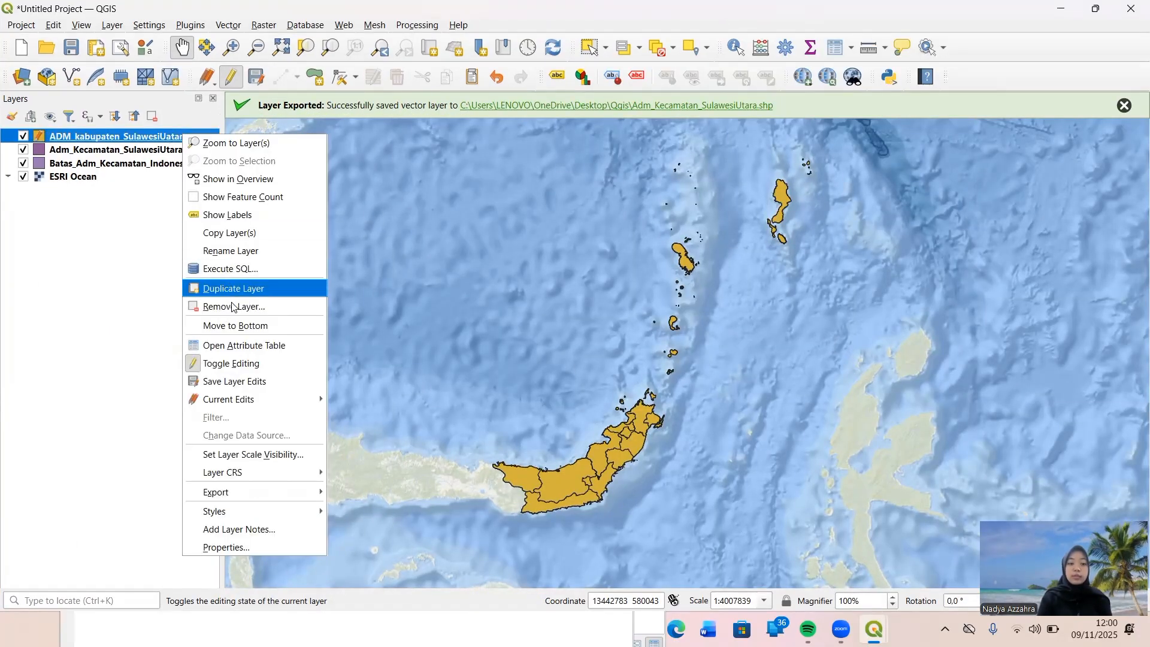
pyautogui.click(237, 345)
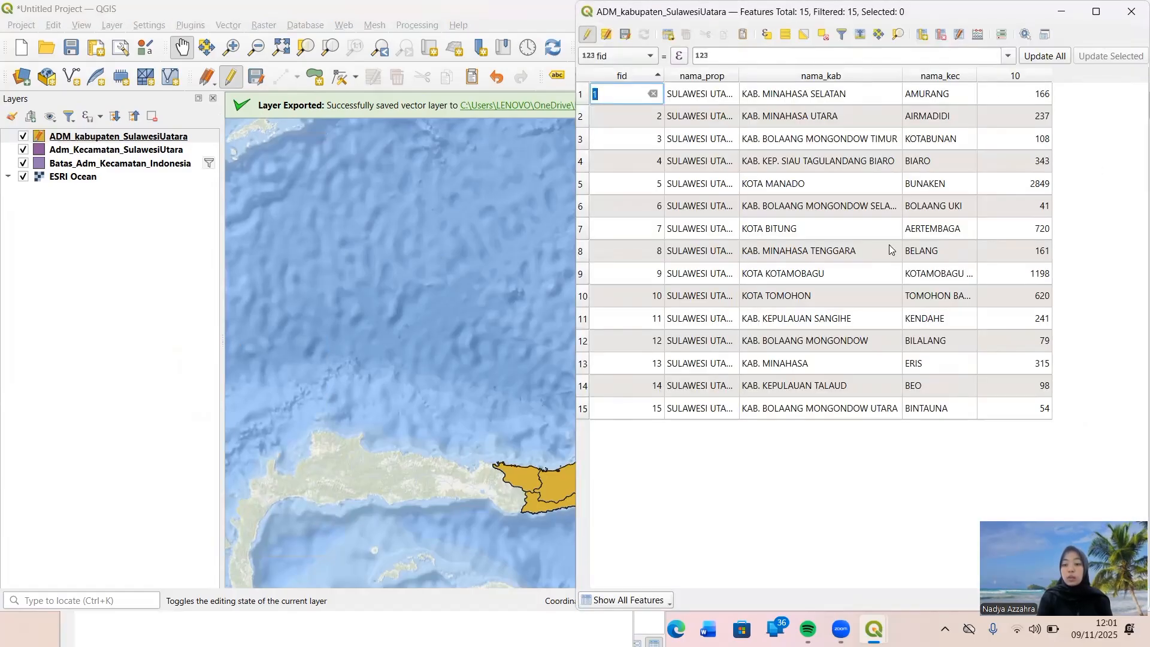
pyautogui.click(626, 35)
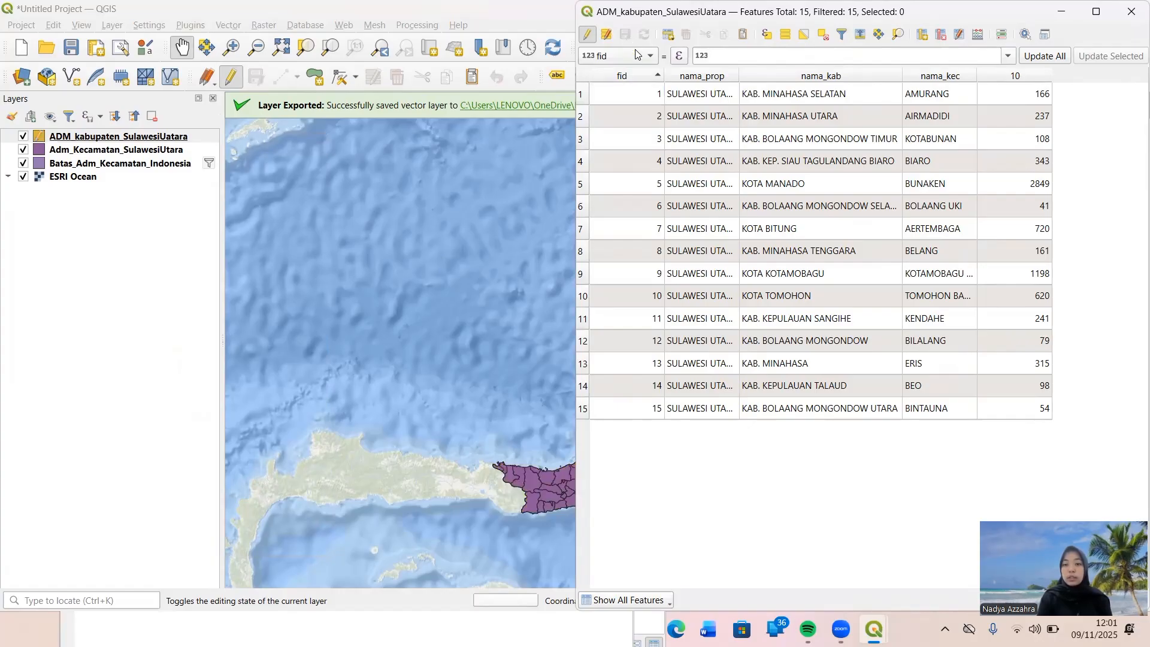
pyautogui.click(585, 36)
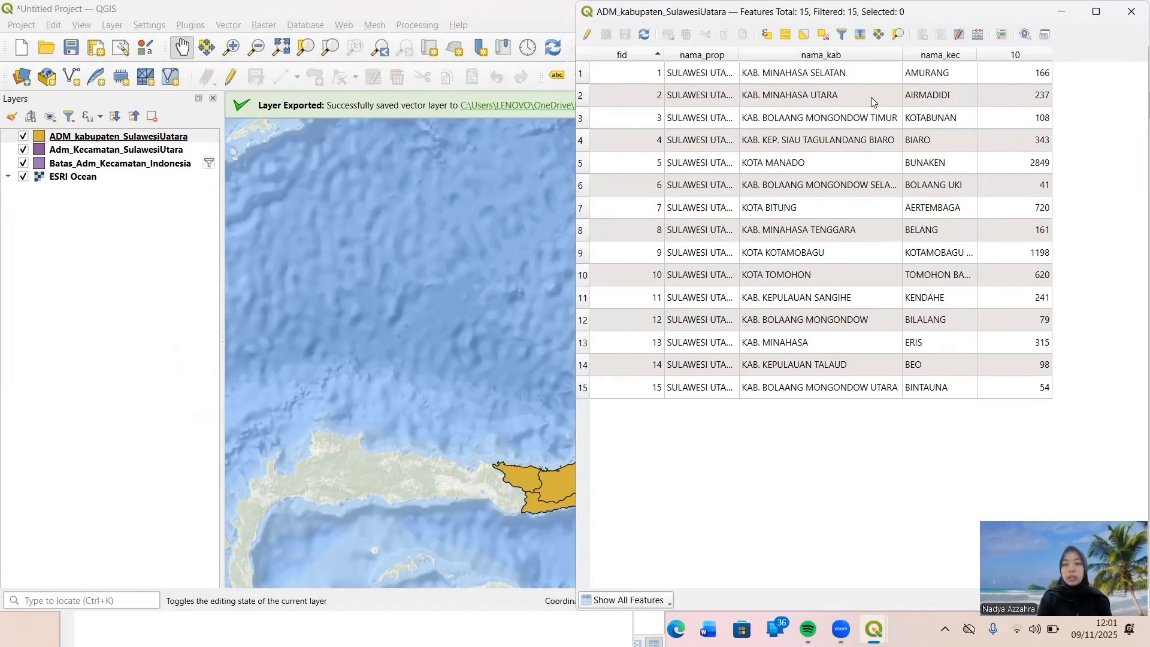
pyautogui.click(1132, 17)
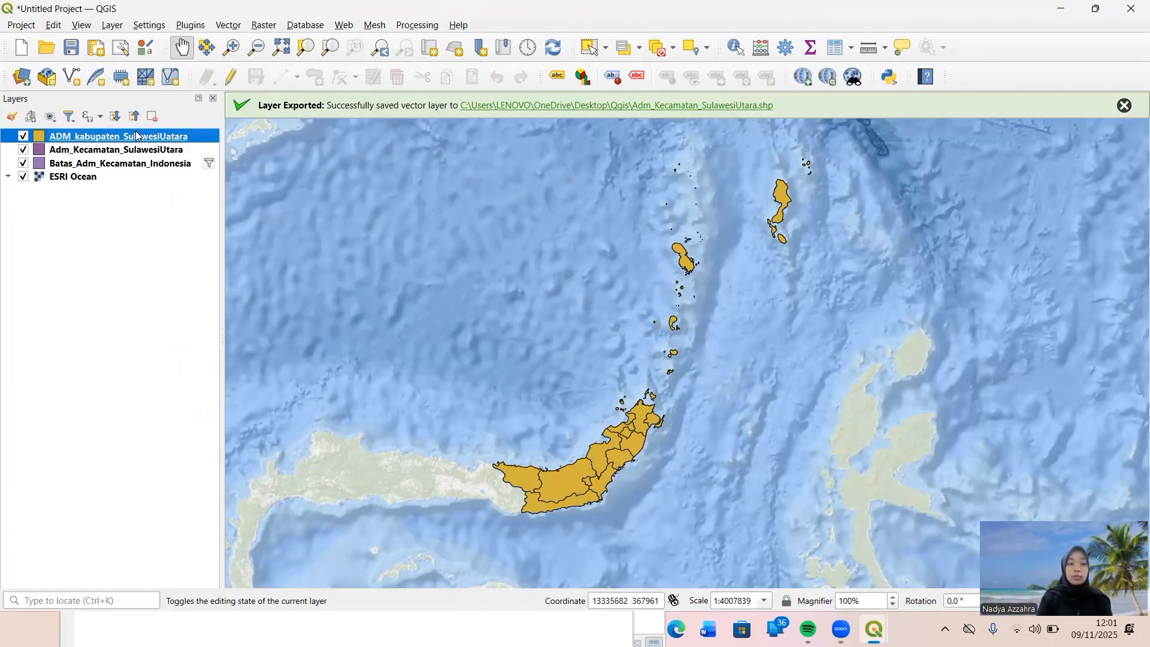
# Switch the ADM_kabupaten_SulawesiUatara layer's symbology to Graduated with the Blues color ramp.
pyautogui.rightClick(137, 135)
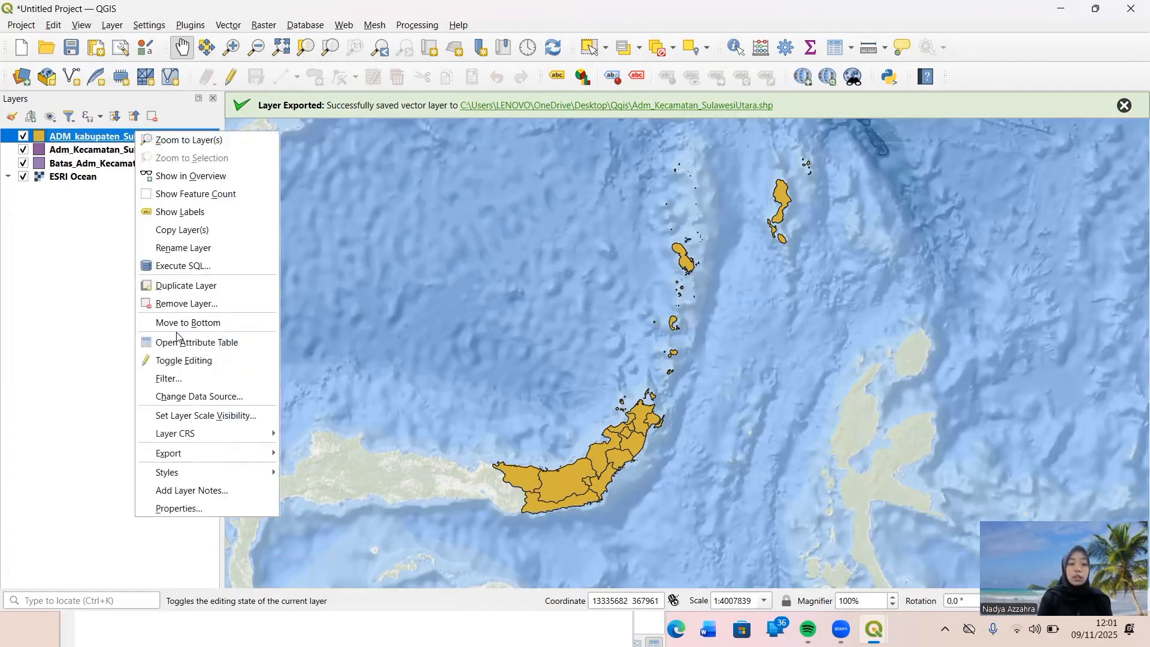
pyautogui.click(198, 506)
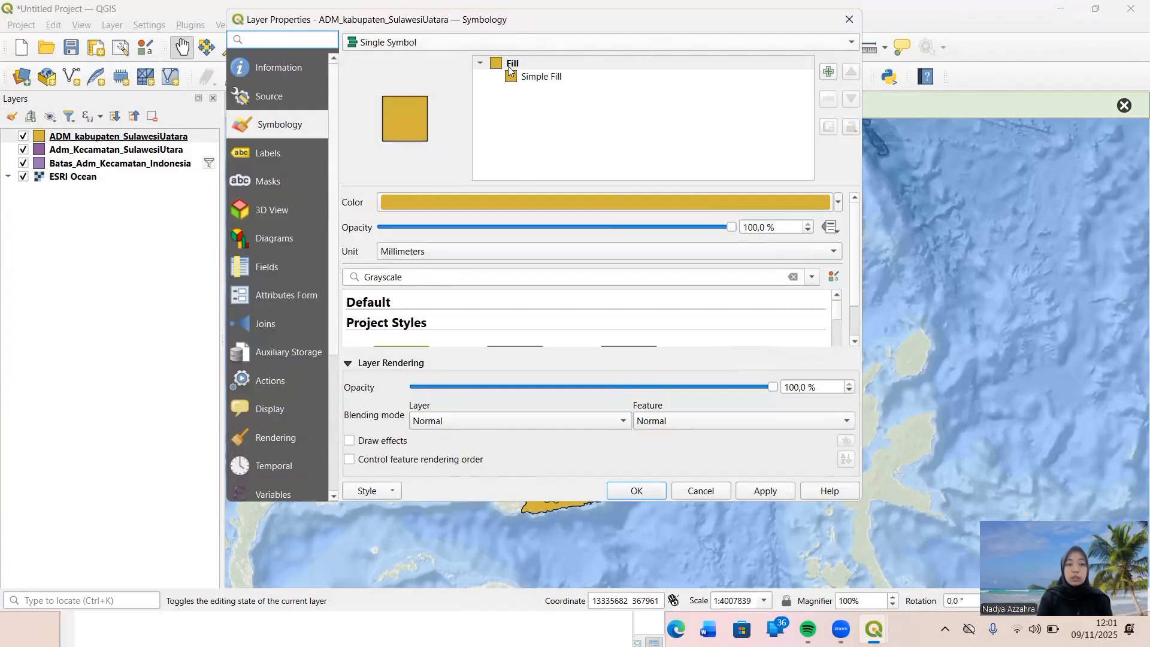
pyautogui.click(839, 41)
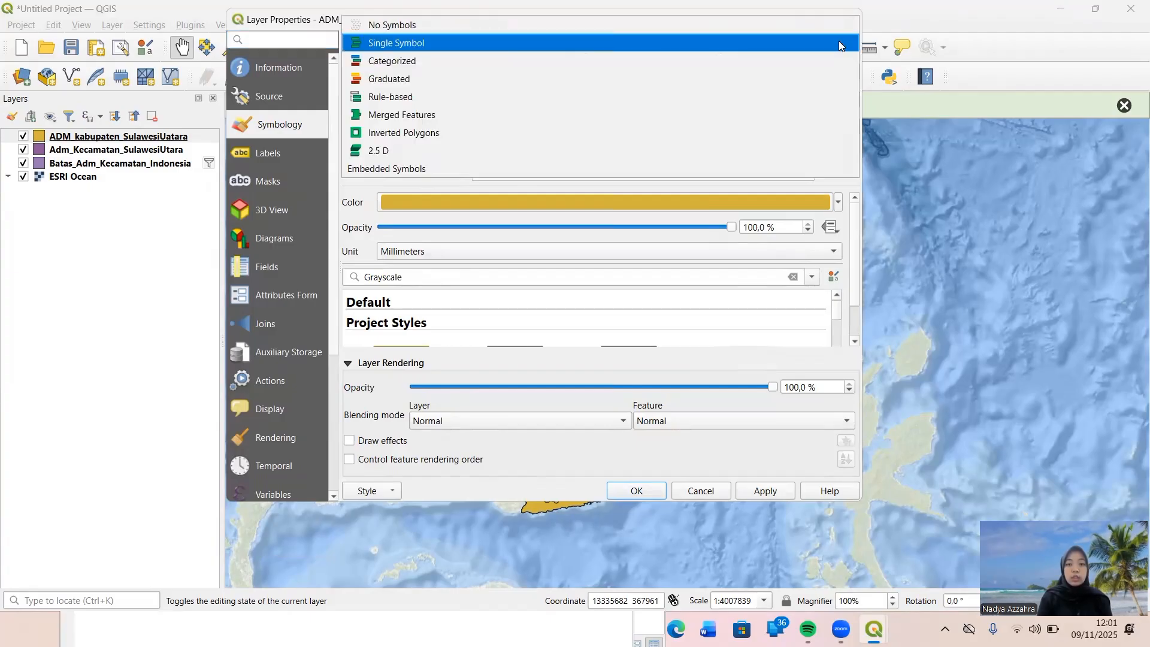
pyautogui.click(794, 79)
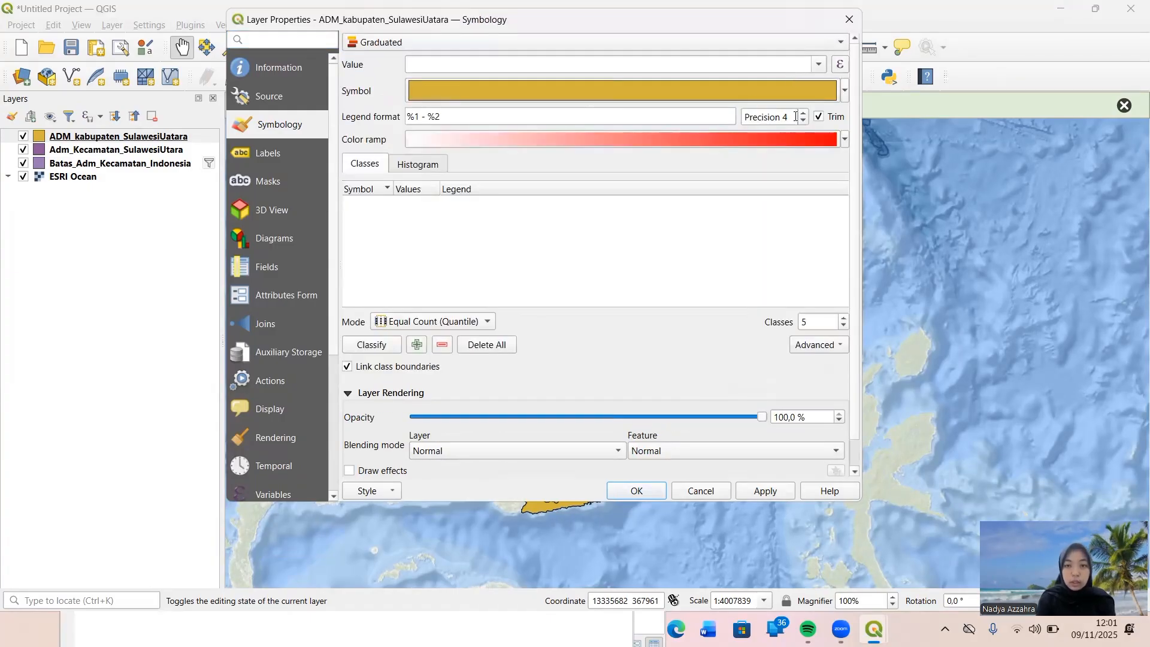
pyautogui.click(844, 141)
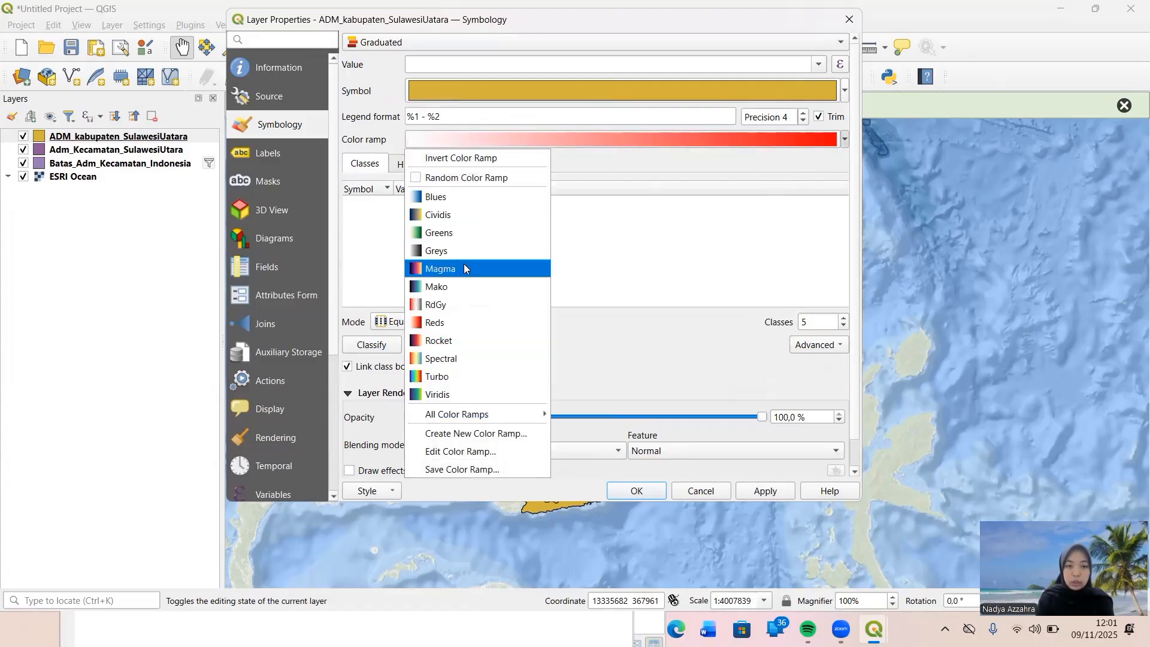
pyautogui.click(495, 198)
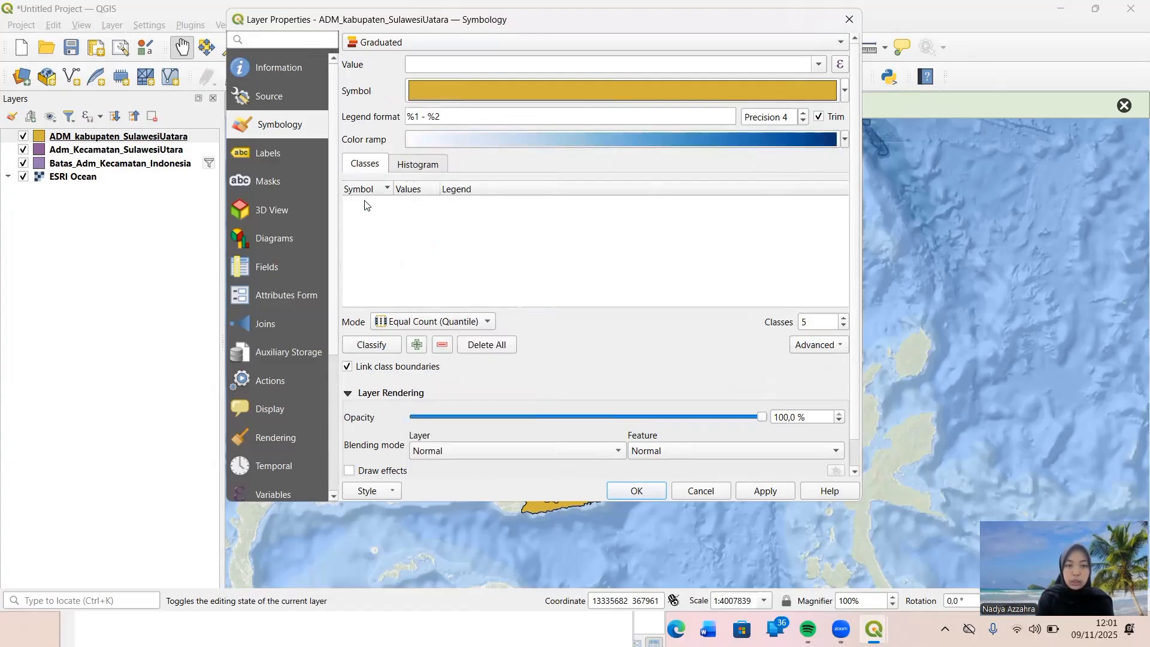
pyautogui.click(812, 345)
pyautogui.click(813, 345)
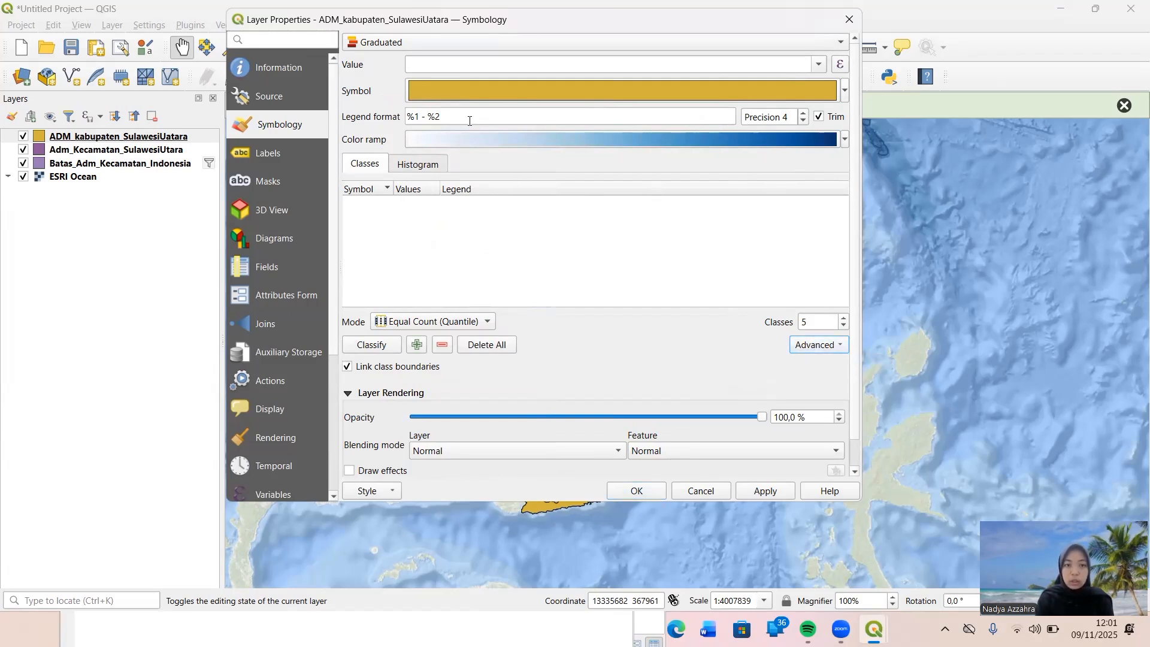
# Use the Kepadatan field as the graduated value and classify it into 5 Equal Count (Quantile) classes.
pyautogui.click(819, 64)
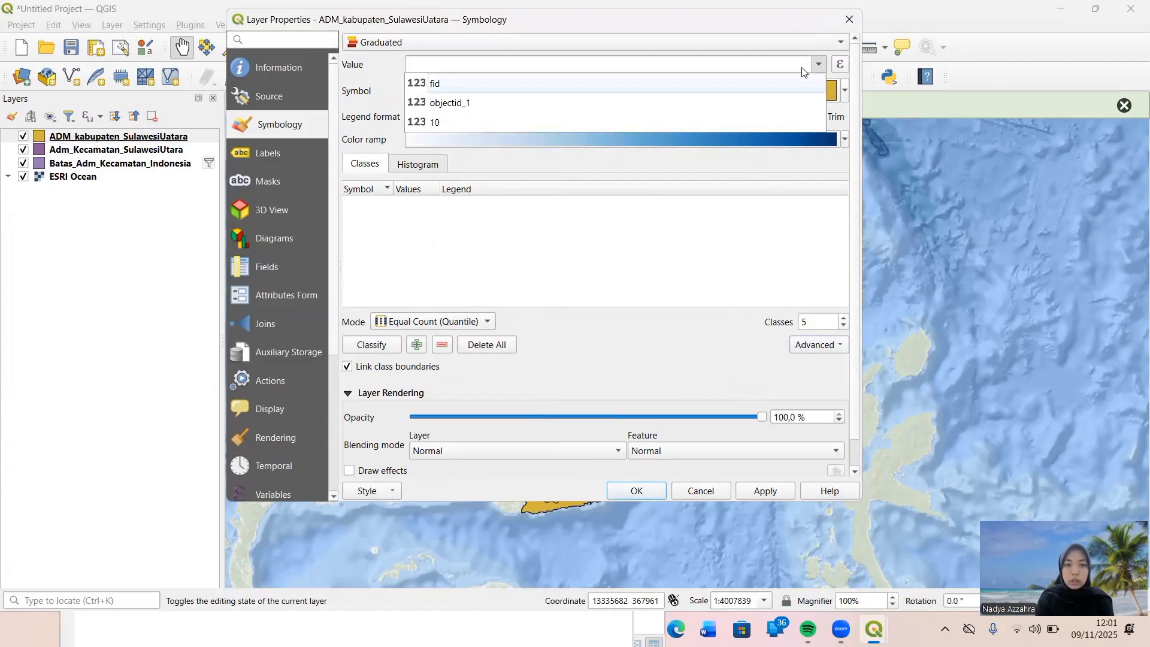
pyautogui.click(756, 119)
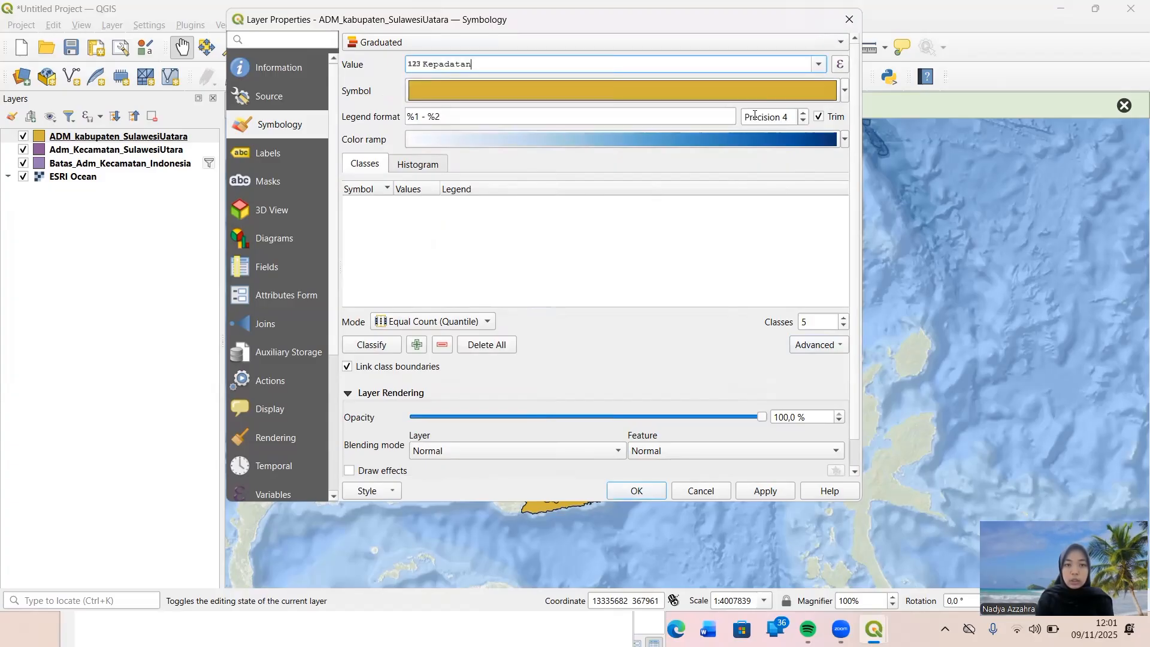
pyautogui.click(369, 348)
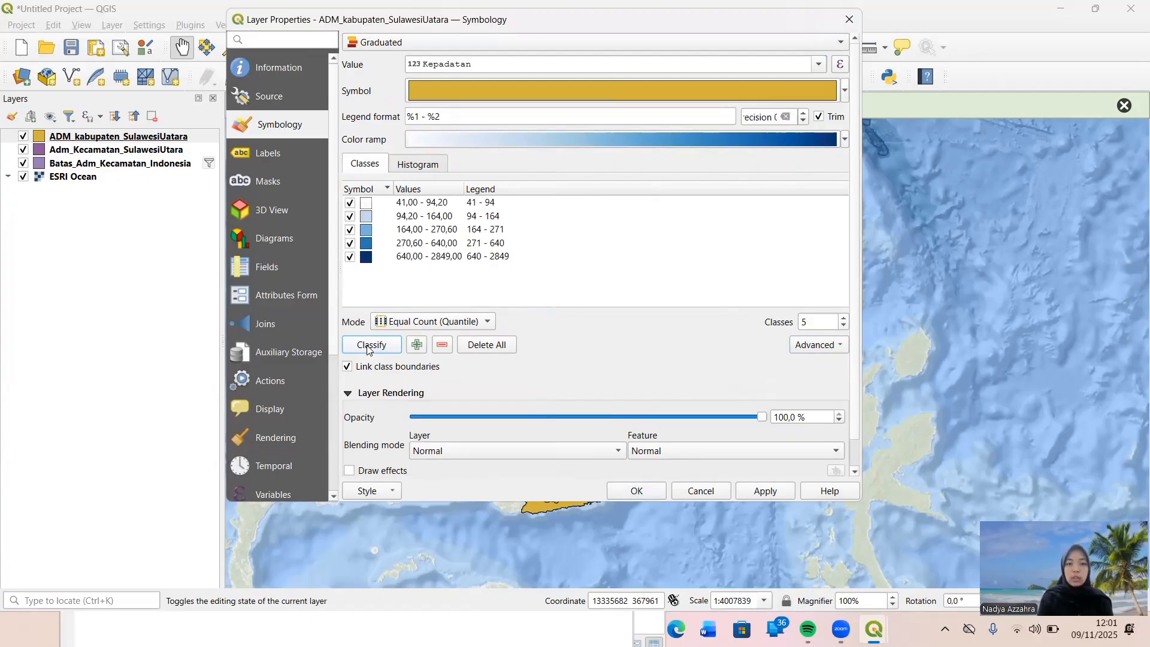
# Change the legend label of the lowest density class to "Sangat Rendah (41 - 94)".
pyautogui.click(471, 206)
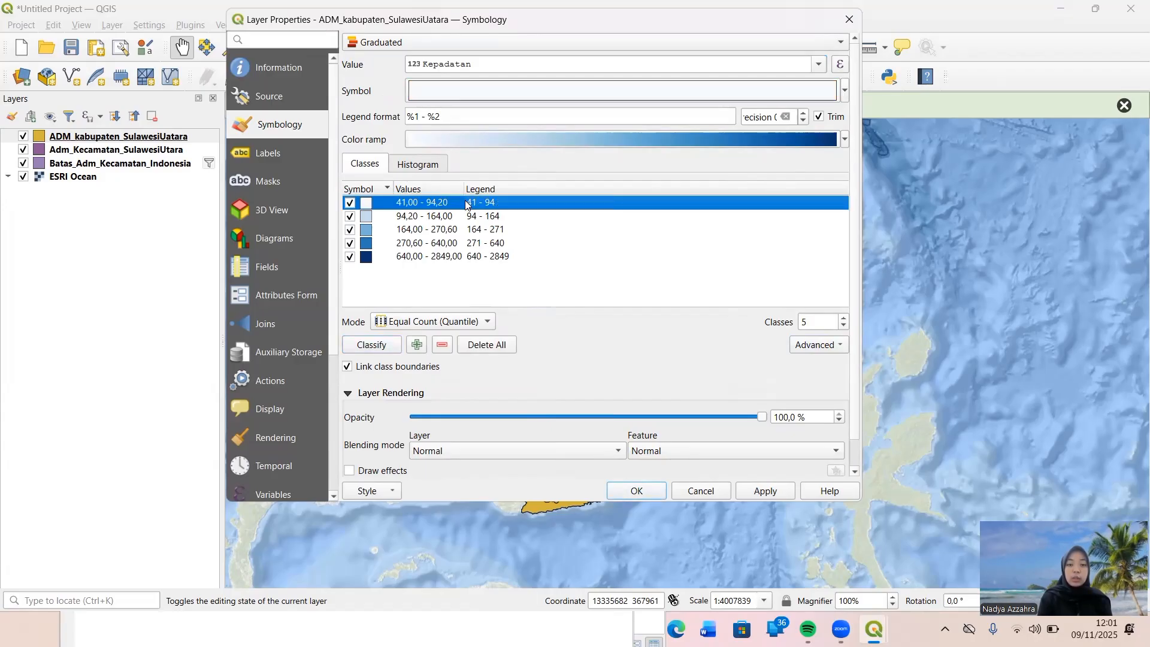
pyautogui.doubleClick(467, 204)
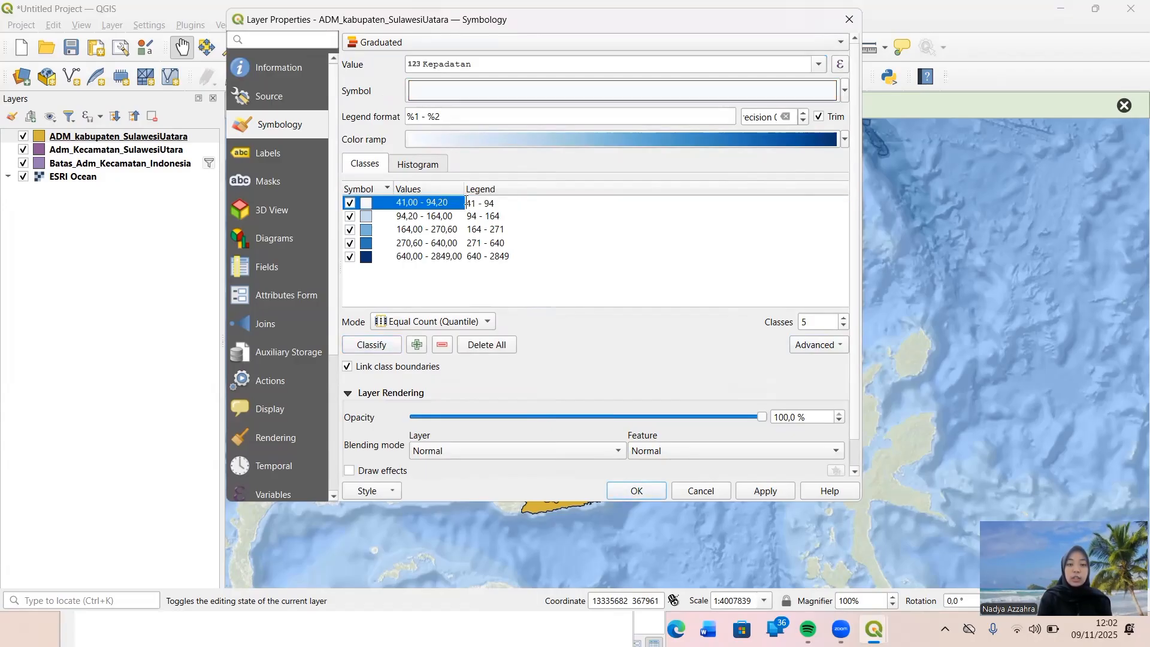
pyautogui.write('Sangat ')
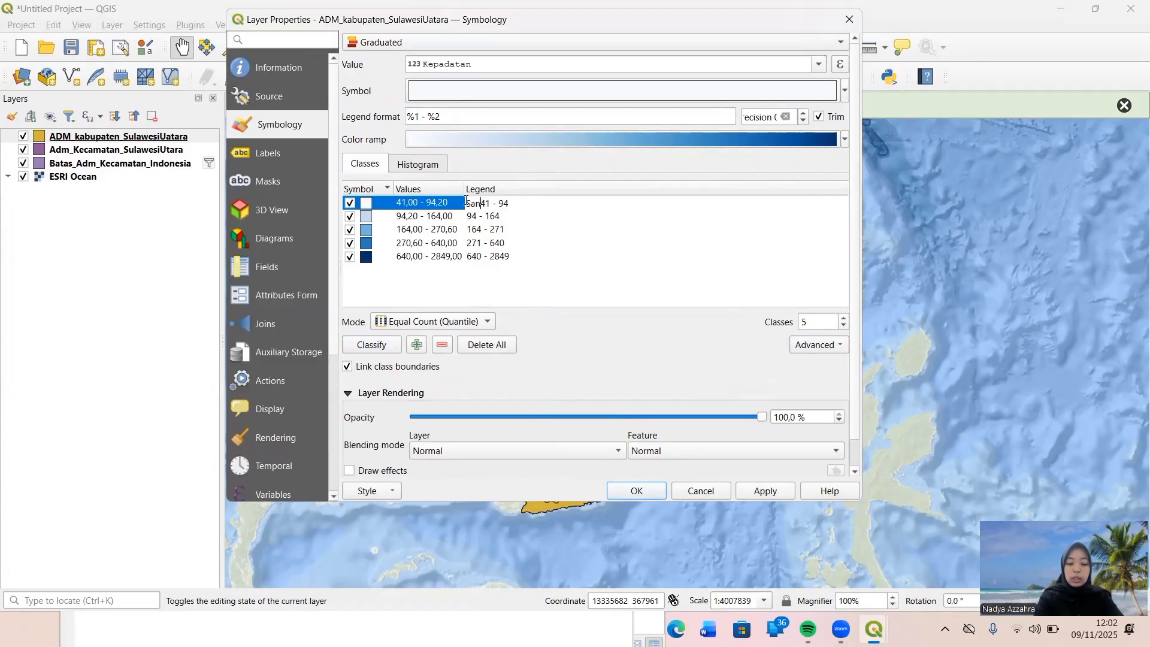
pyautogui.write('Rendah ')
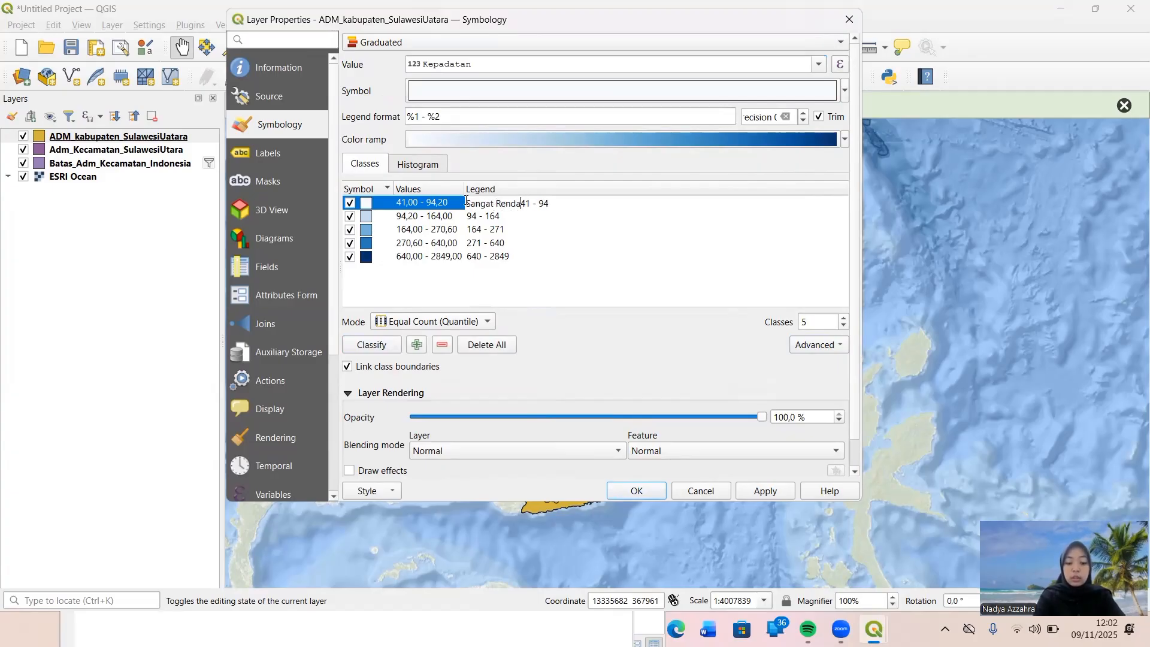
pyautogui.write('(')
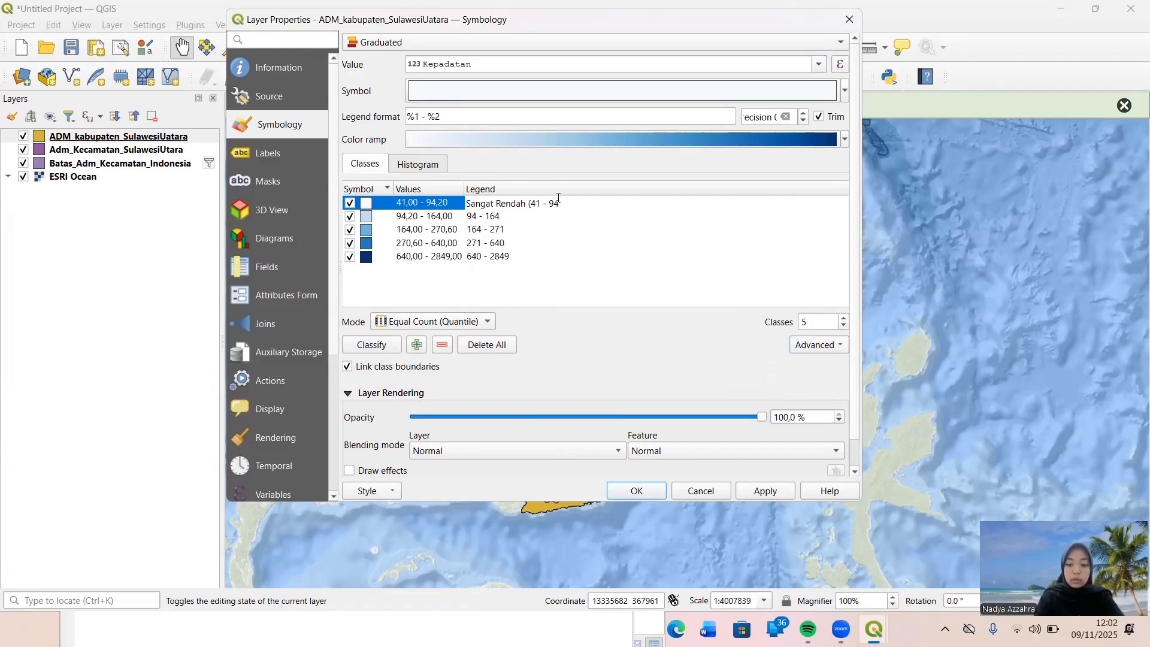
# Change the legend label of the second density class to "Rendah (94 - 164)".
pyautogui.click(471, 216)
pyautogui.click(471, 217)
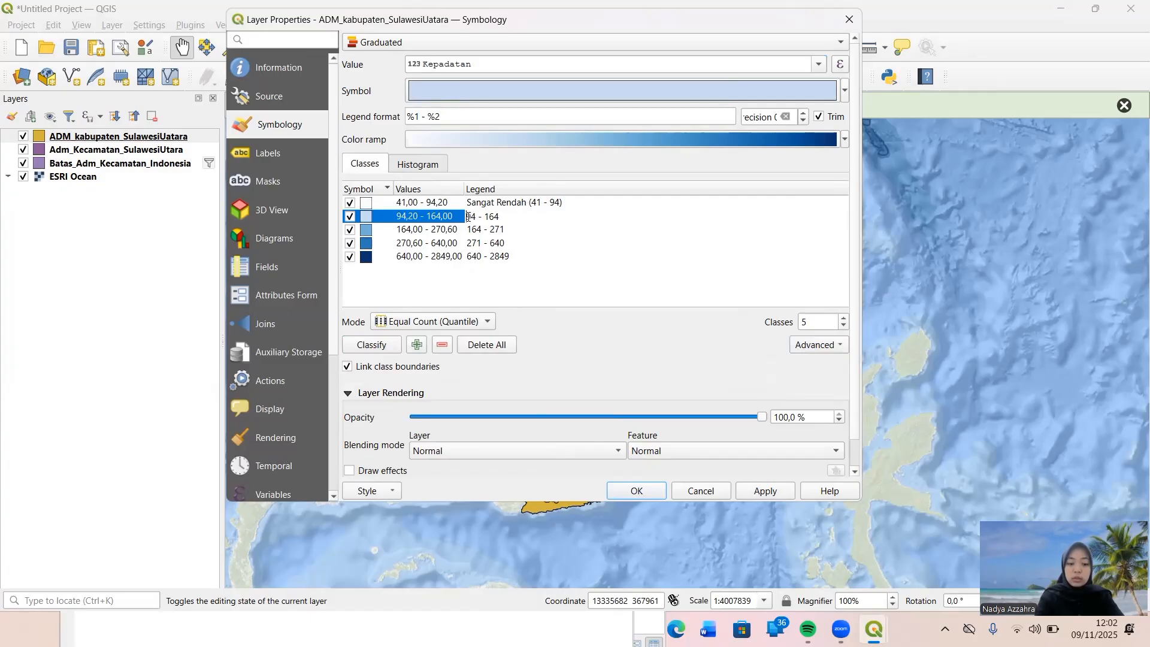
pyautogui.write('Renda')
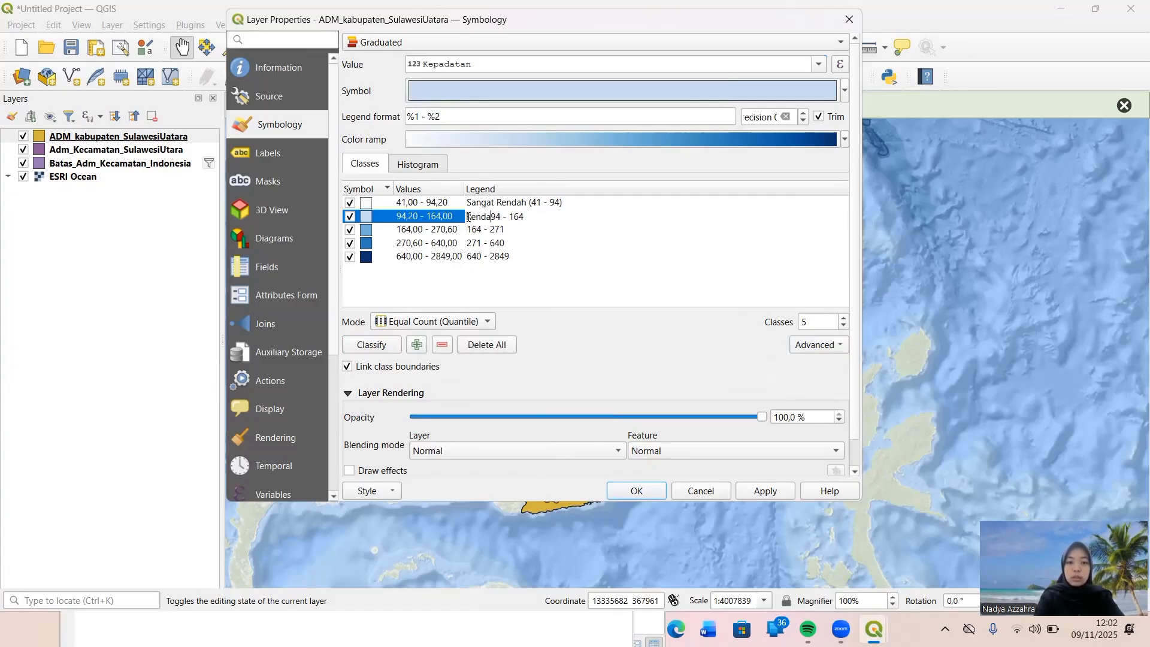
pyautogui.write('h (')
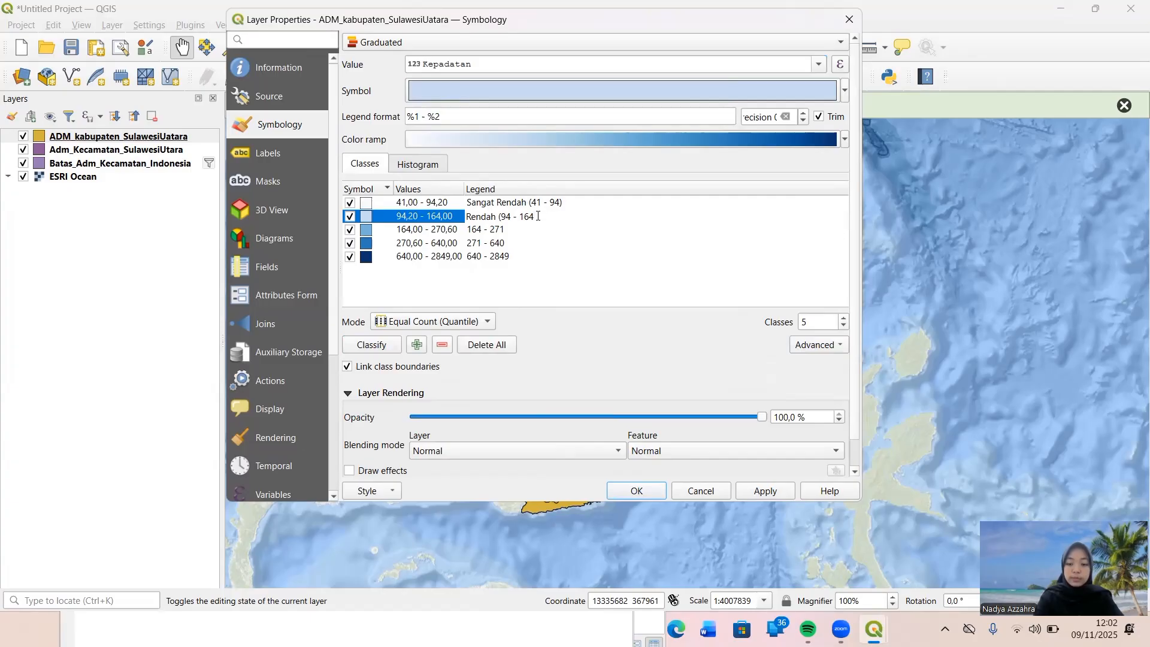
# Change the legend label of the third density class to "Sedang (164 - 271)".
pyautogui.click(476, 230)
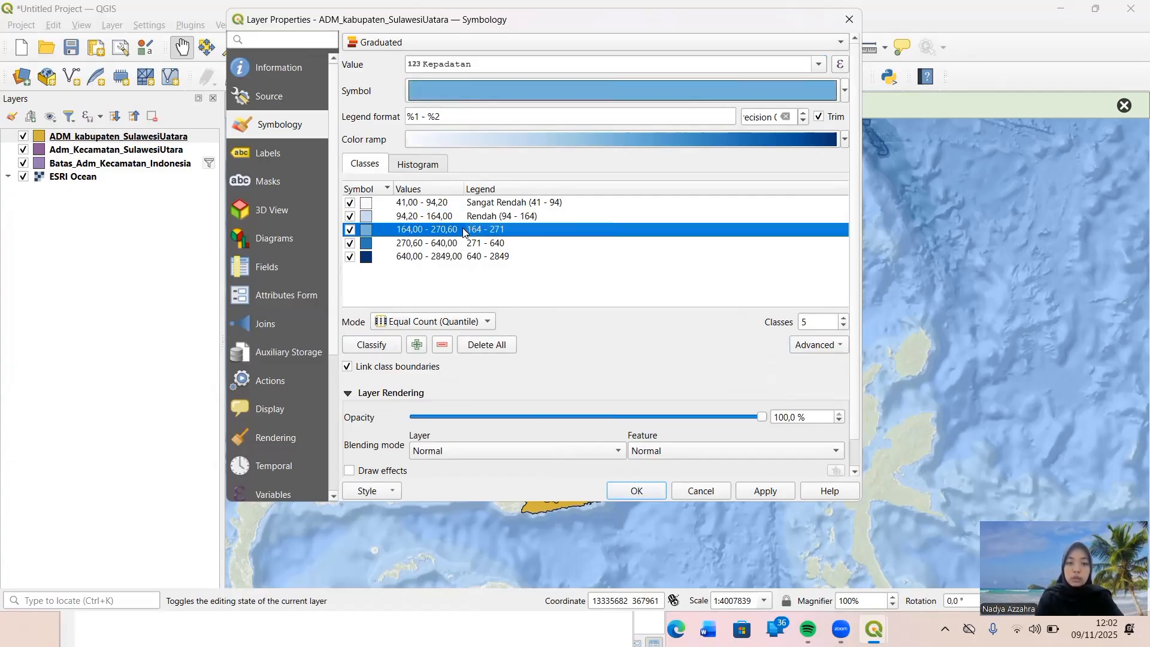
pyautogui.doubleClick(468, 230)
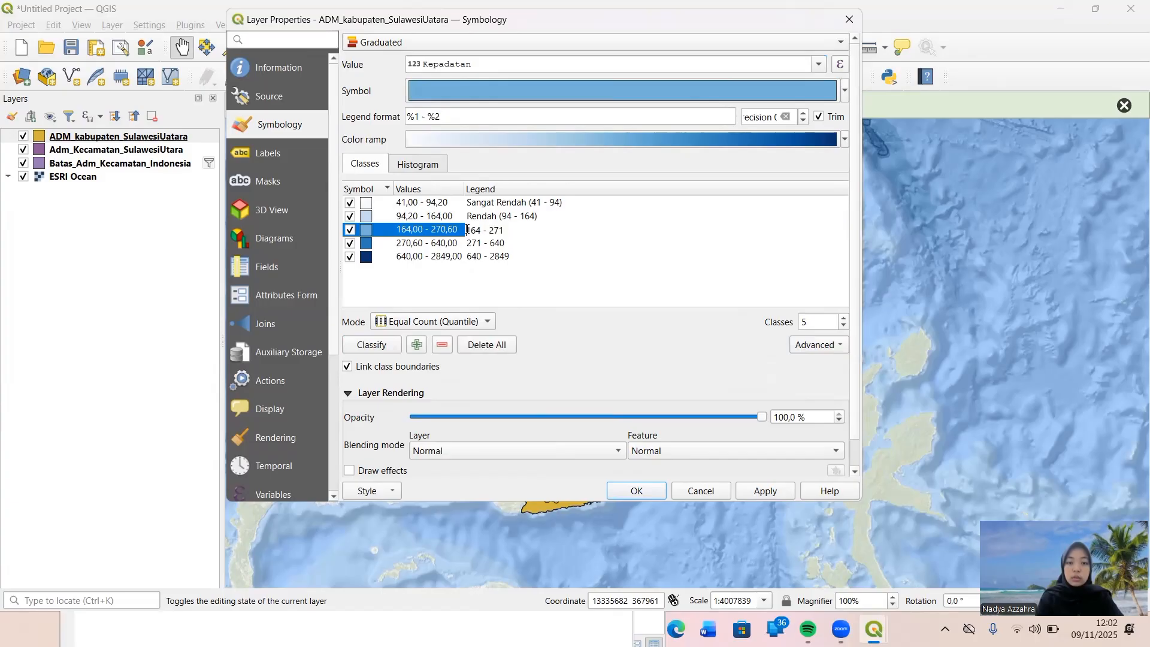
pyautogui.write('Sedang')
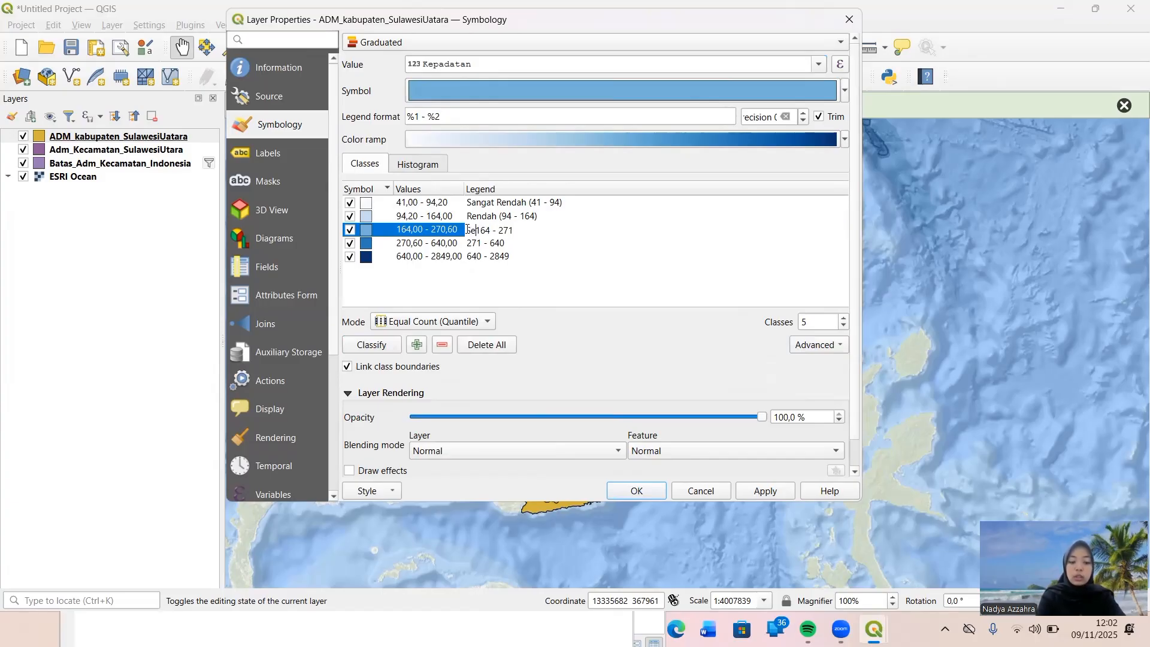
pyautogui.write(' (')
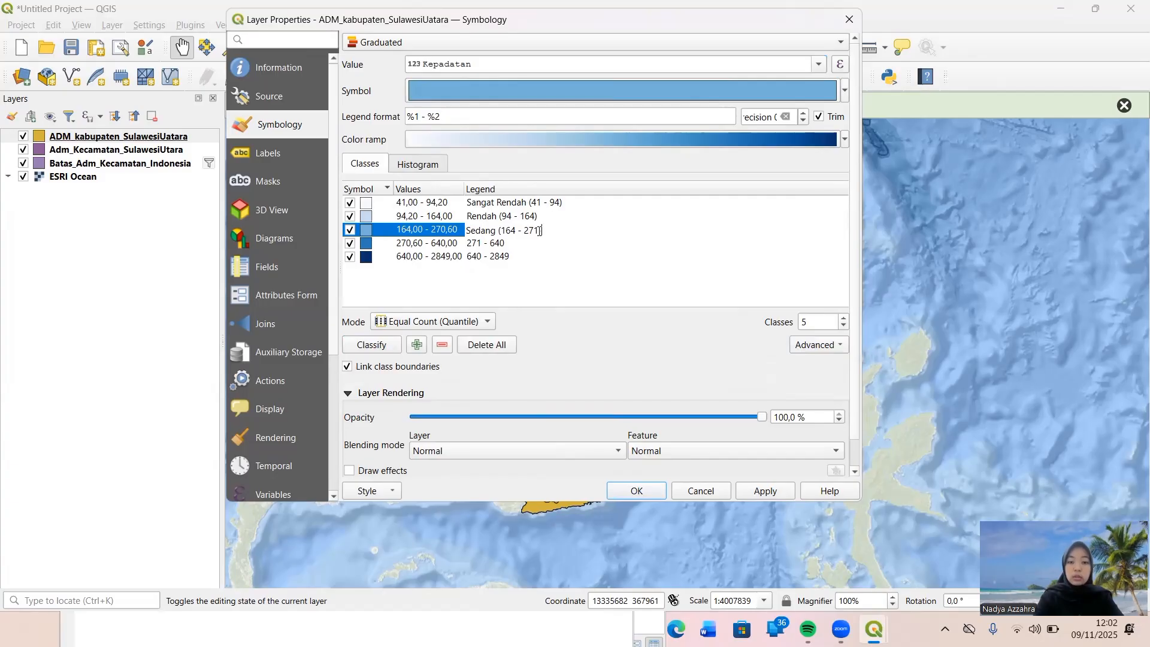
# Change the legend label of the fourth density class to "Padat (271 - 640)".
pyautogui.click(468, 245)
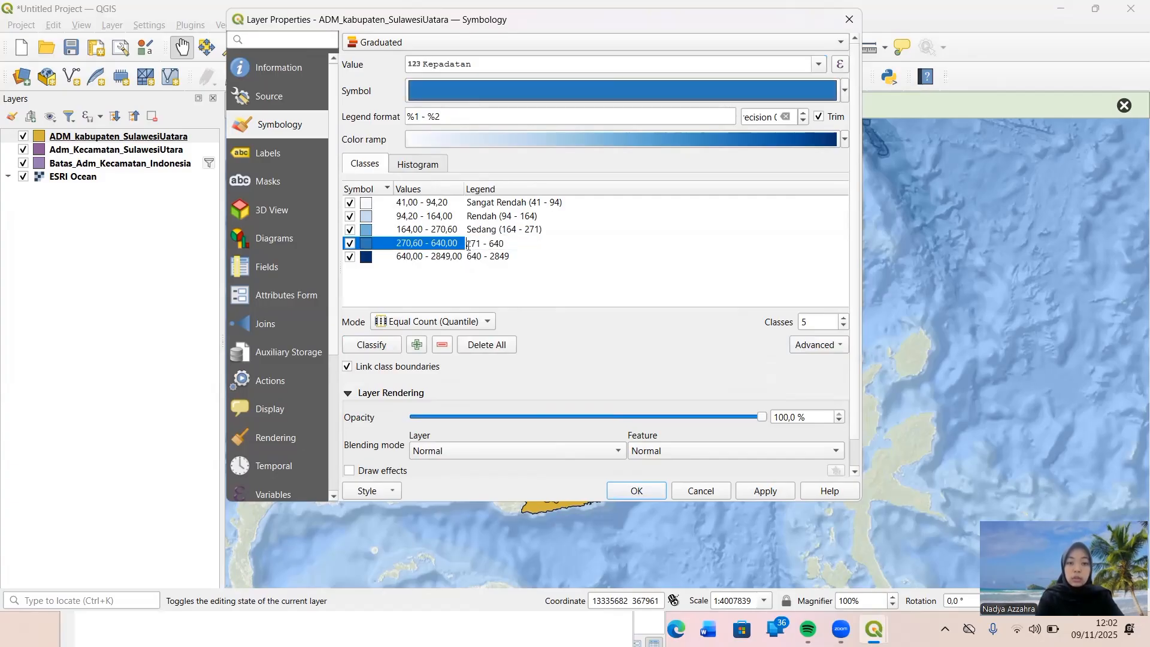
pyautogui.write('Padat ')
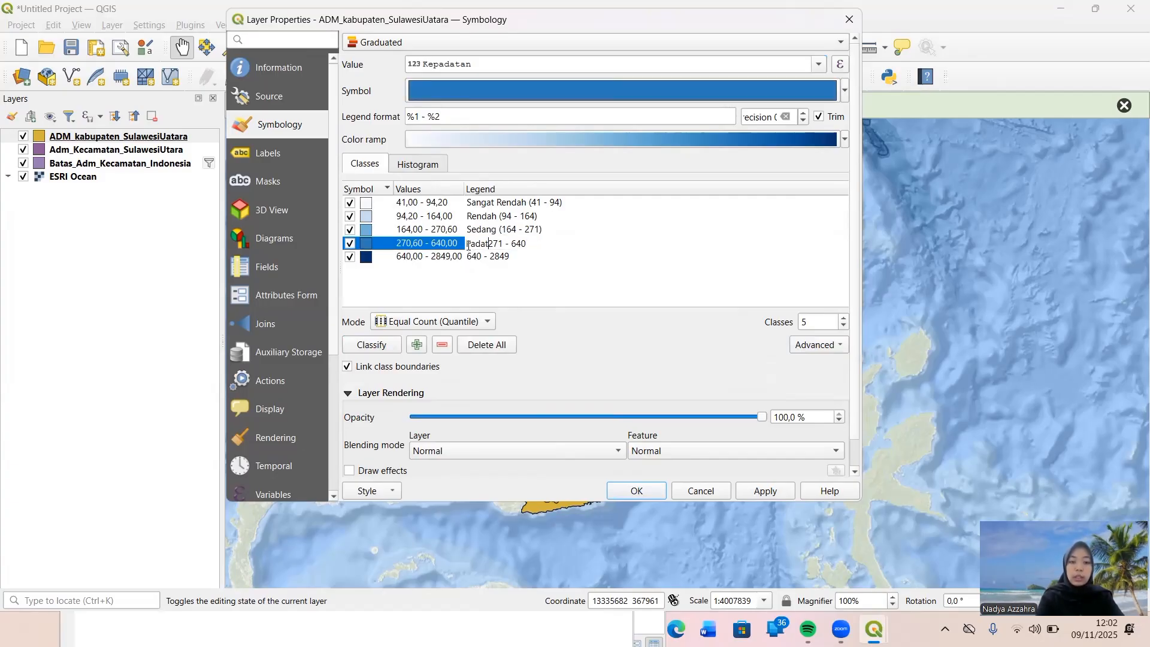
pyautogui.write('(')
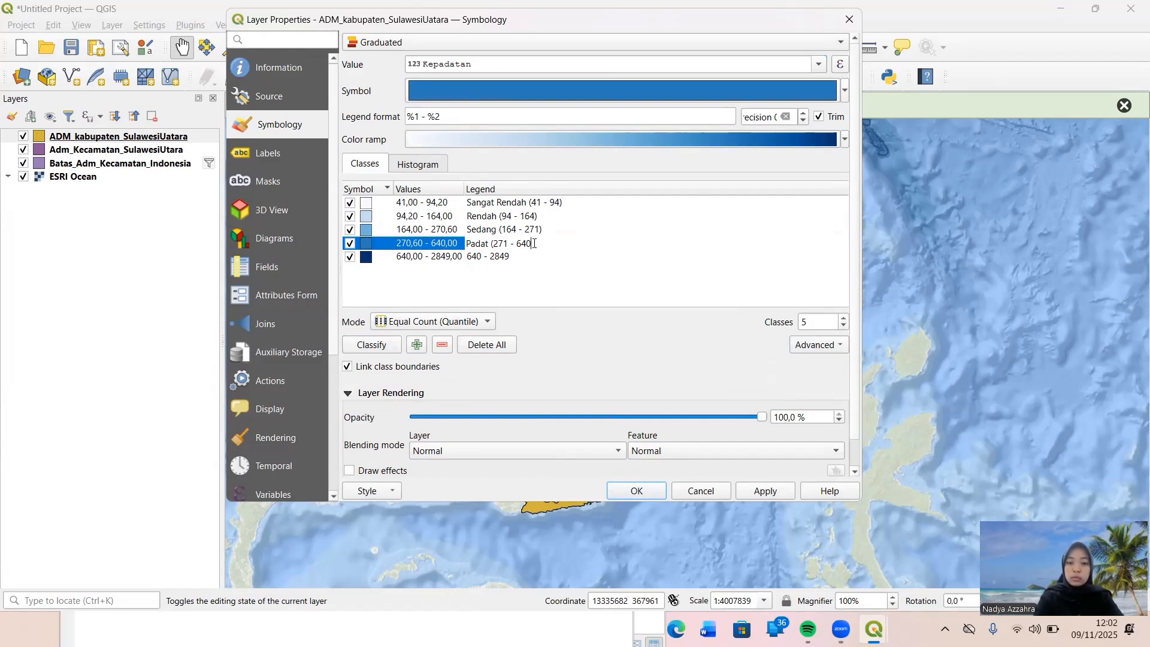
# Change the legend label of the highest density class to "Sangat Padat (640 - 2849)".
pyautogui.click(467, 258)
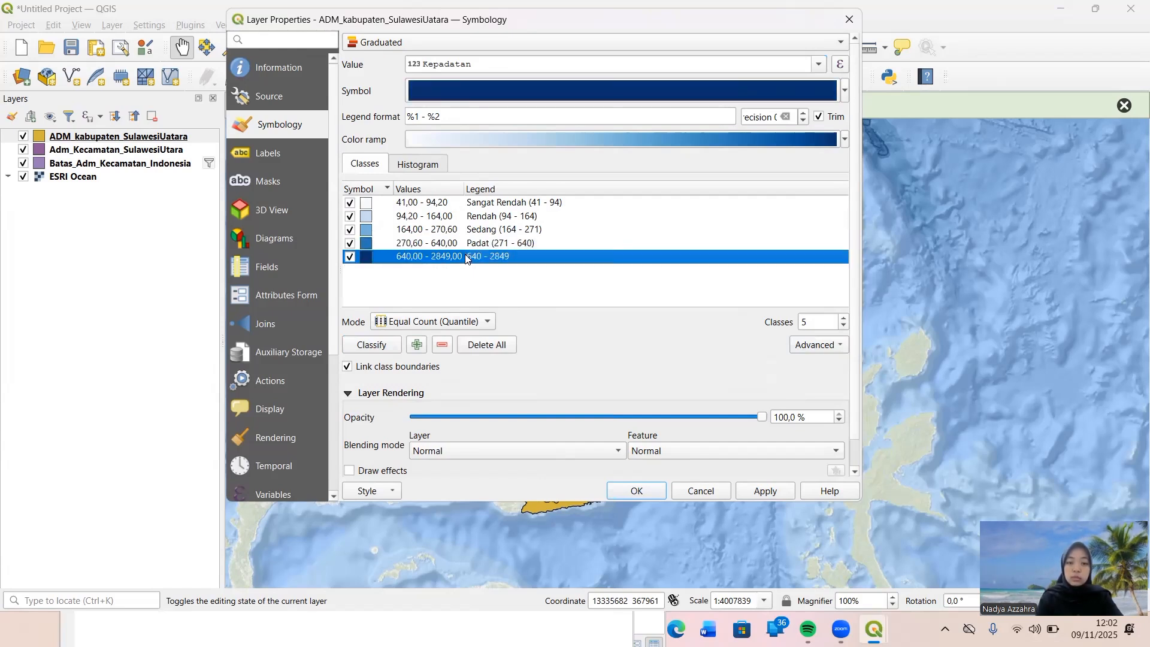
pyautogui.doubleClick(468, 258)
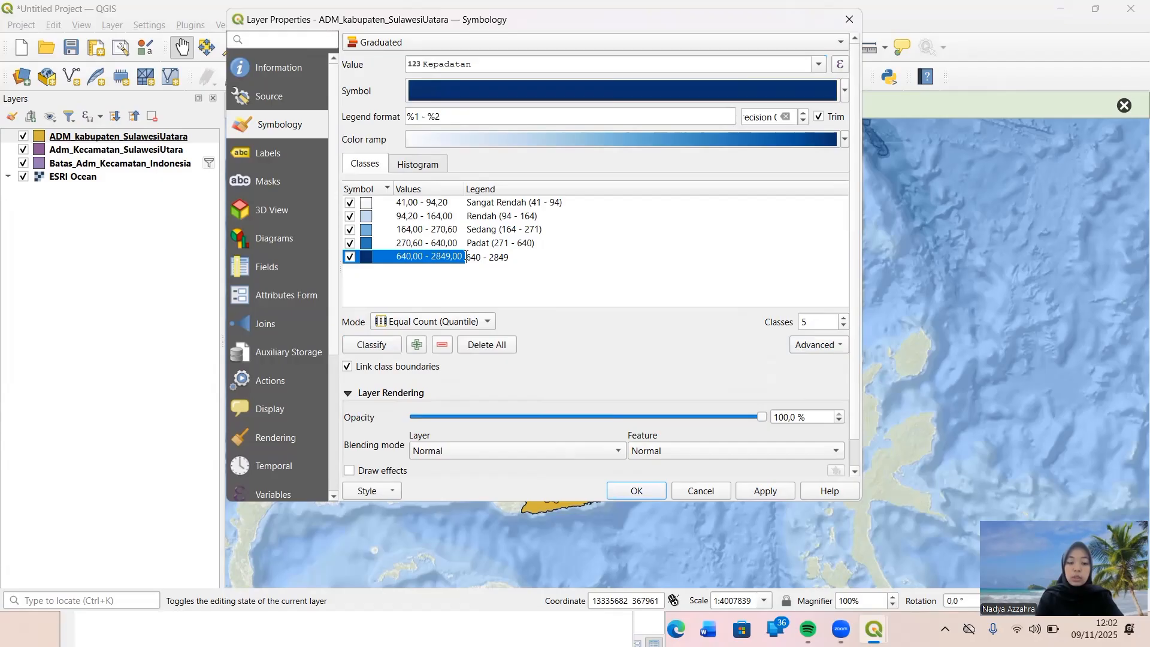
pyautogui.write('Sangat Pa')
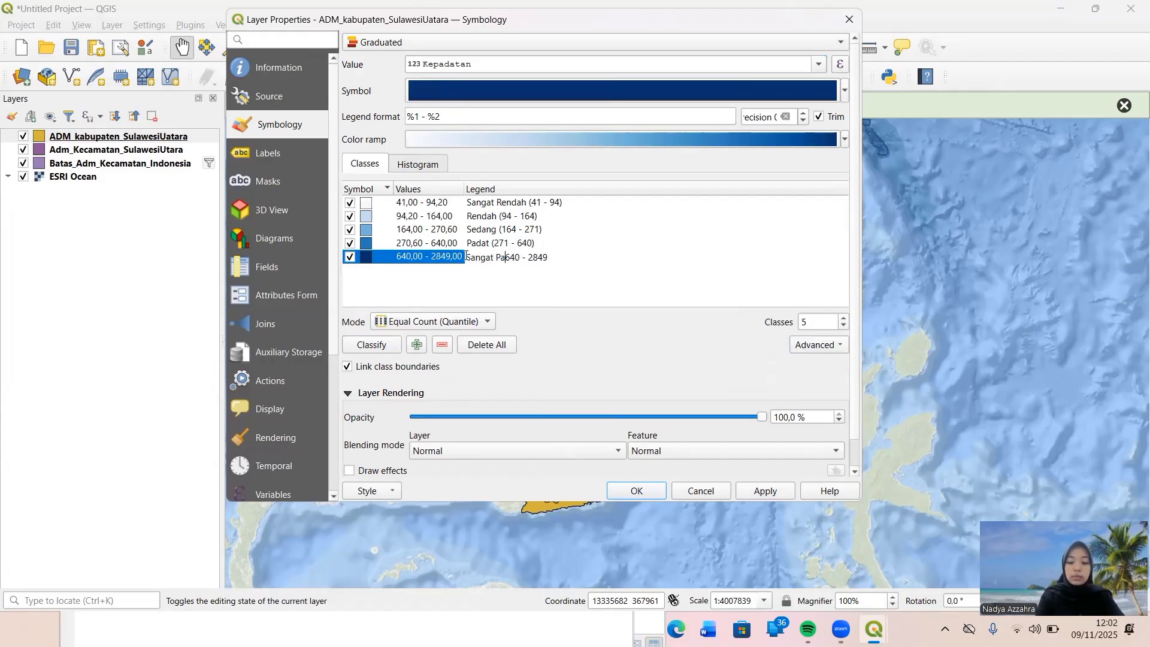
pyautogui.write('dat (')
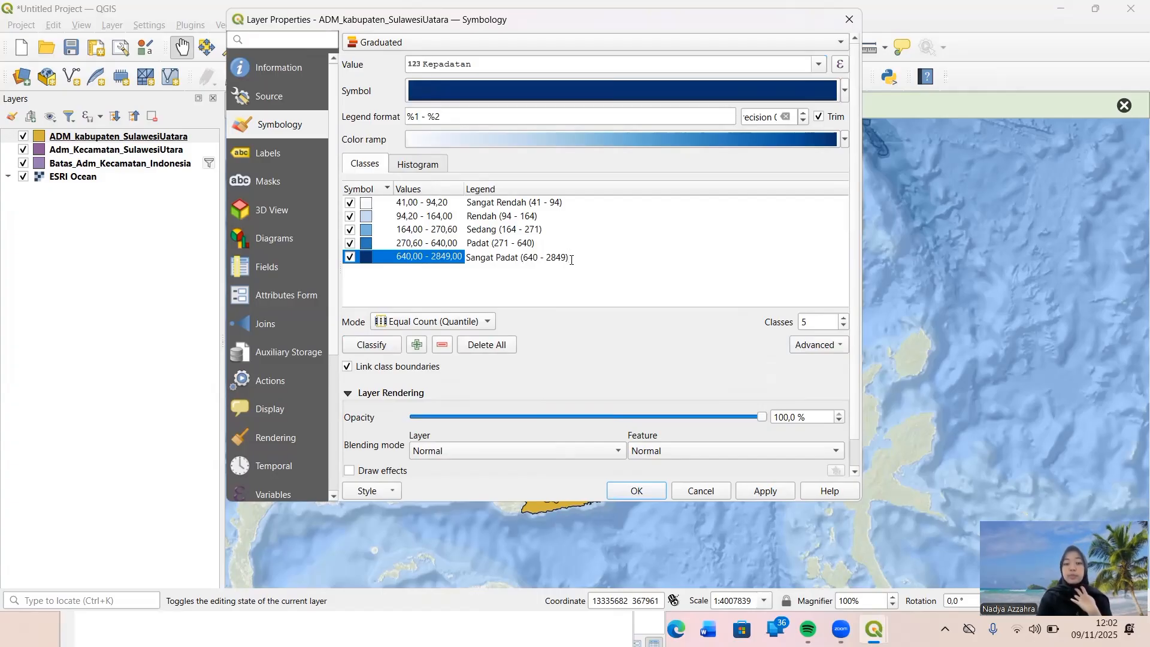
pyautogui.write(')')
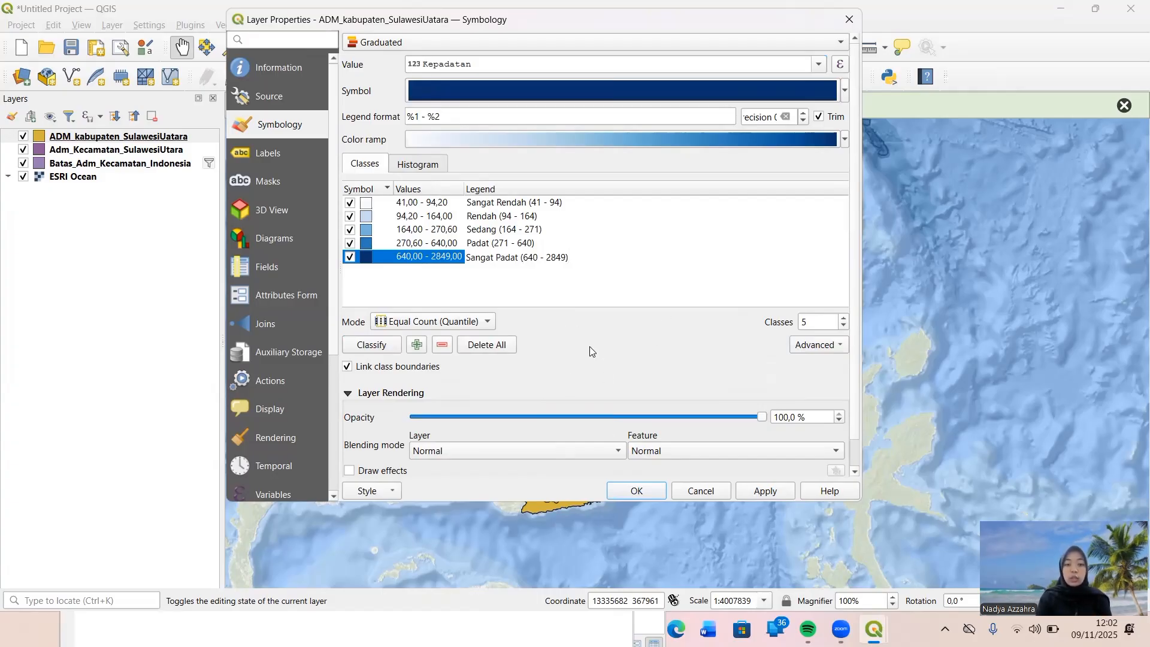
pyautogui.click(533, 296)
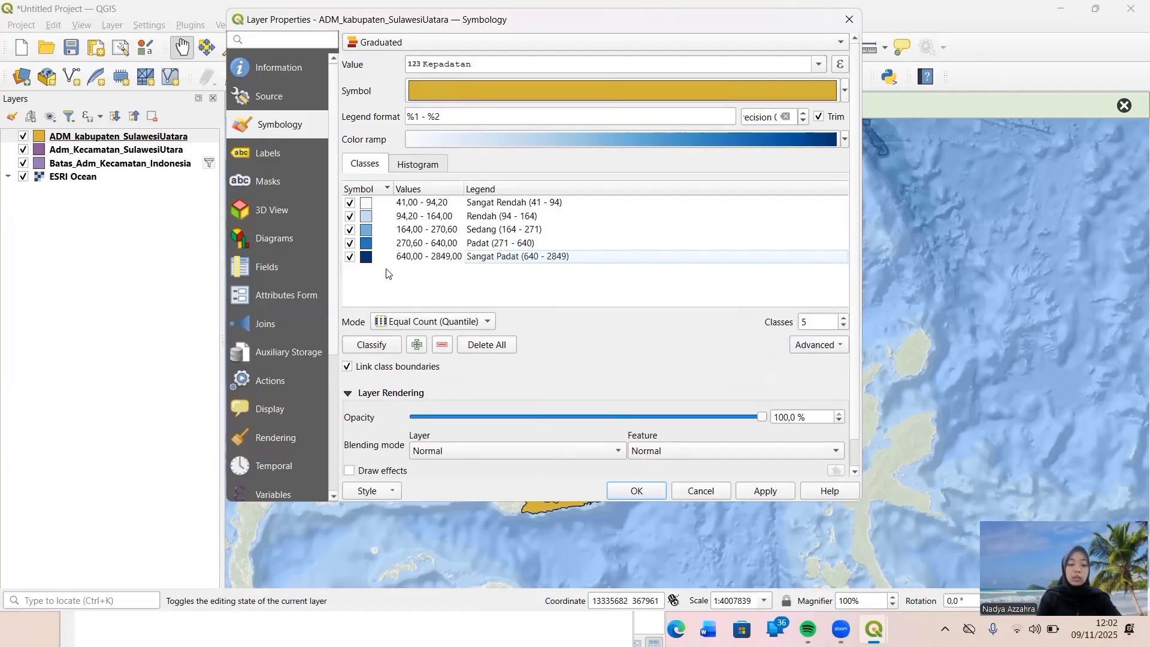
pyautogui.hotkey('ctrl', 'a')
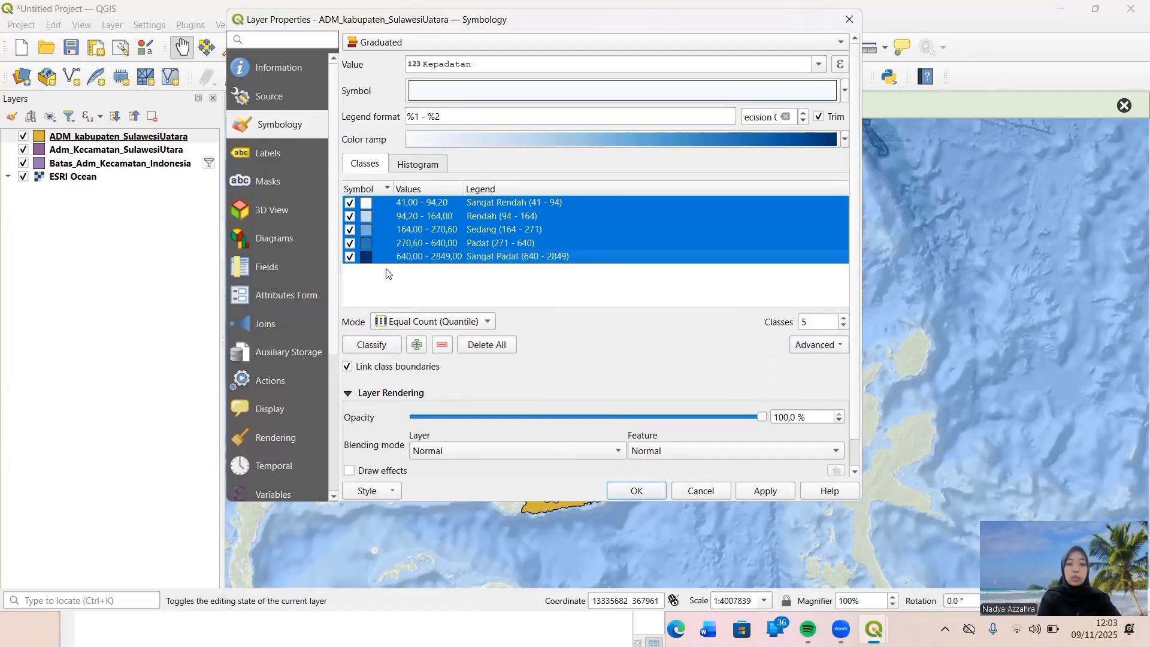
pyautogui.click(535, 90)
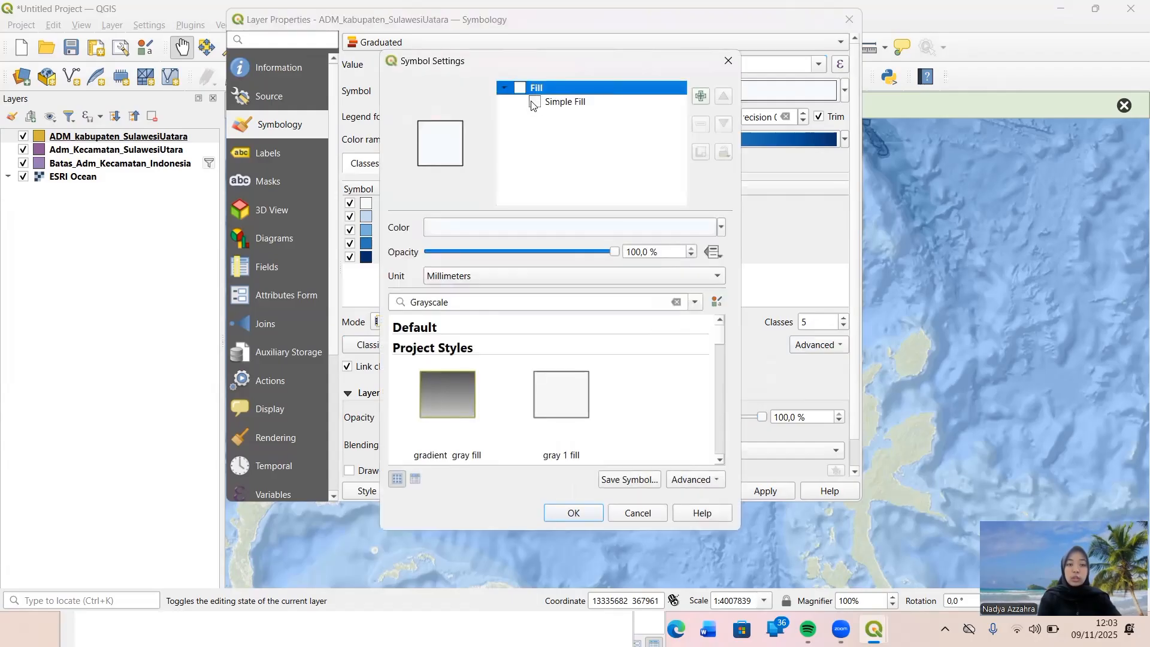
pyautogui.click(535, 103)
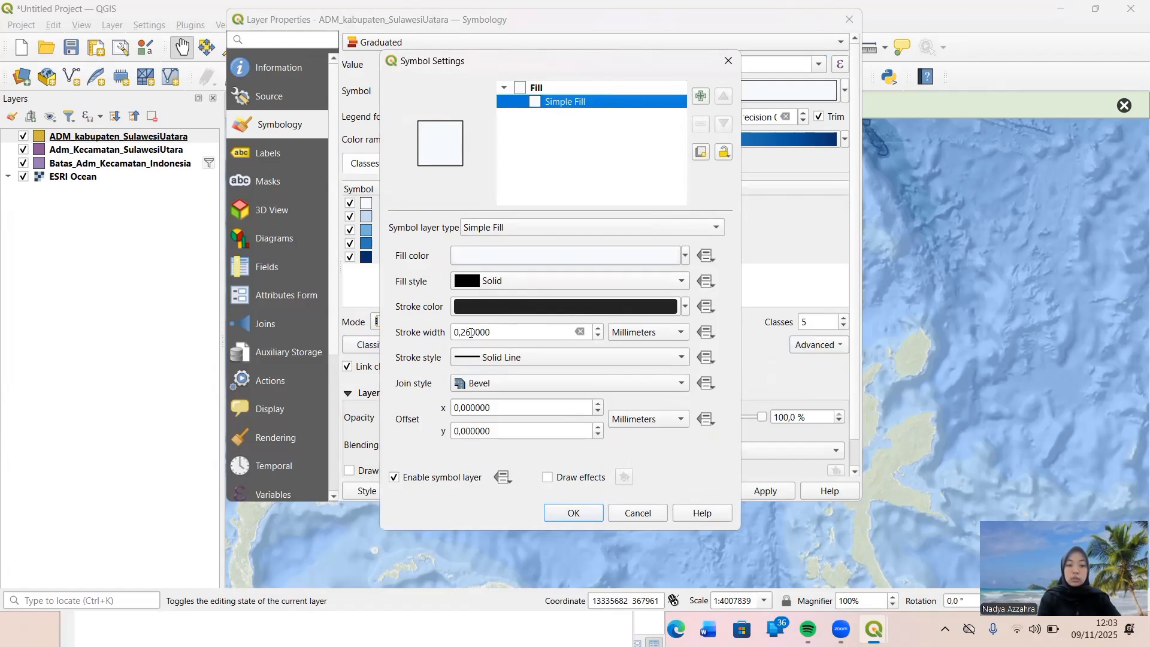
pyautogui.moveTo(471, 333); pyautogui.dragTo(463, 333)
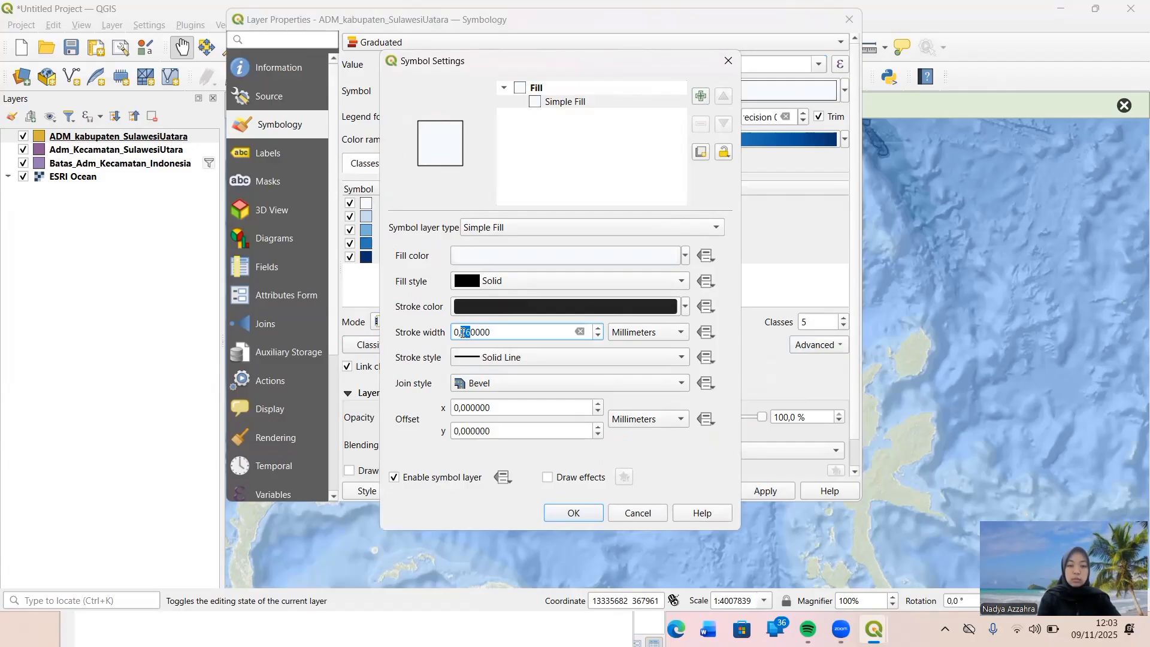
pyautogui.press('BackSpace')
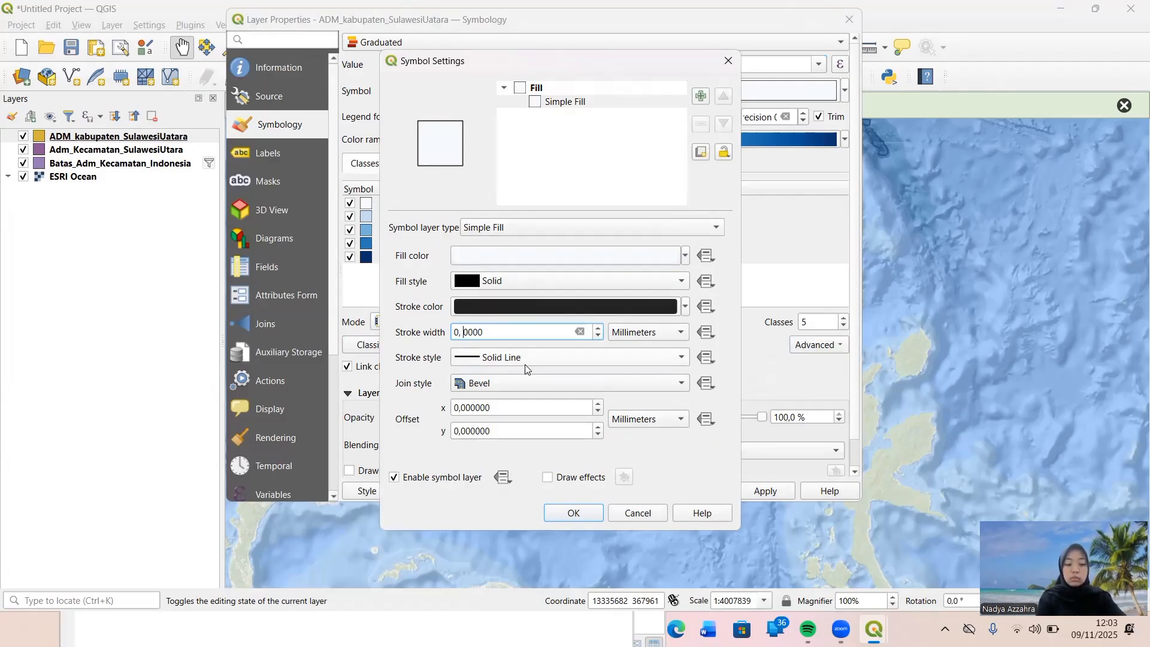
pyautogui.write('1')
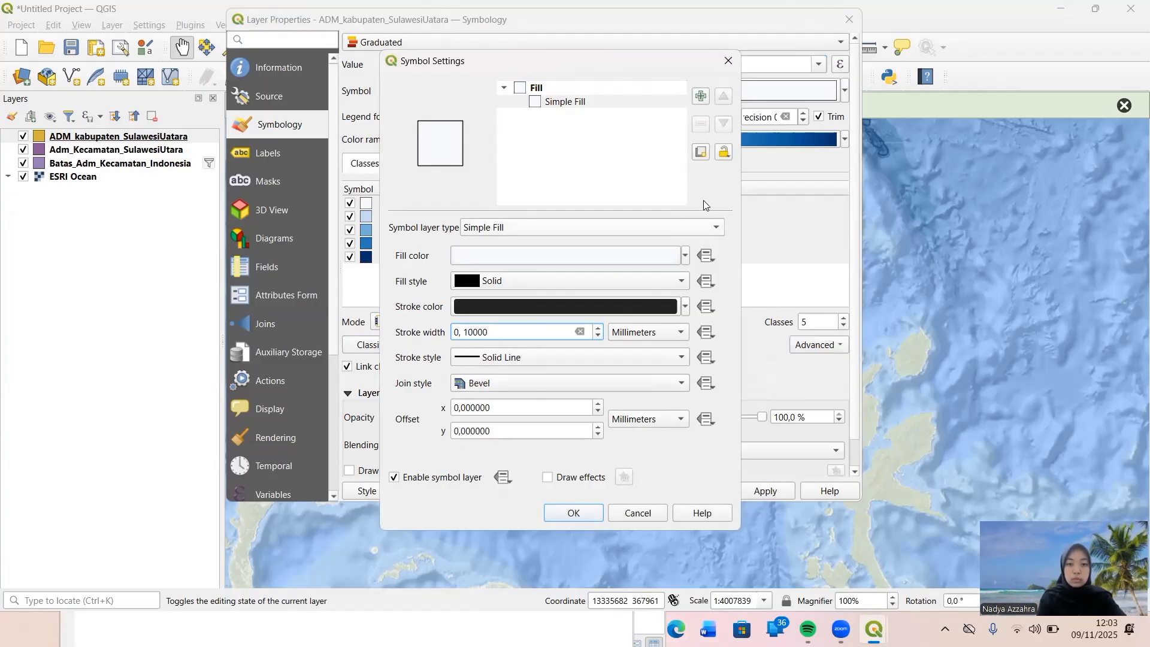
pyautogui.click(729, 61)
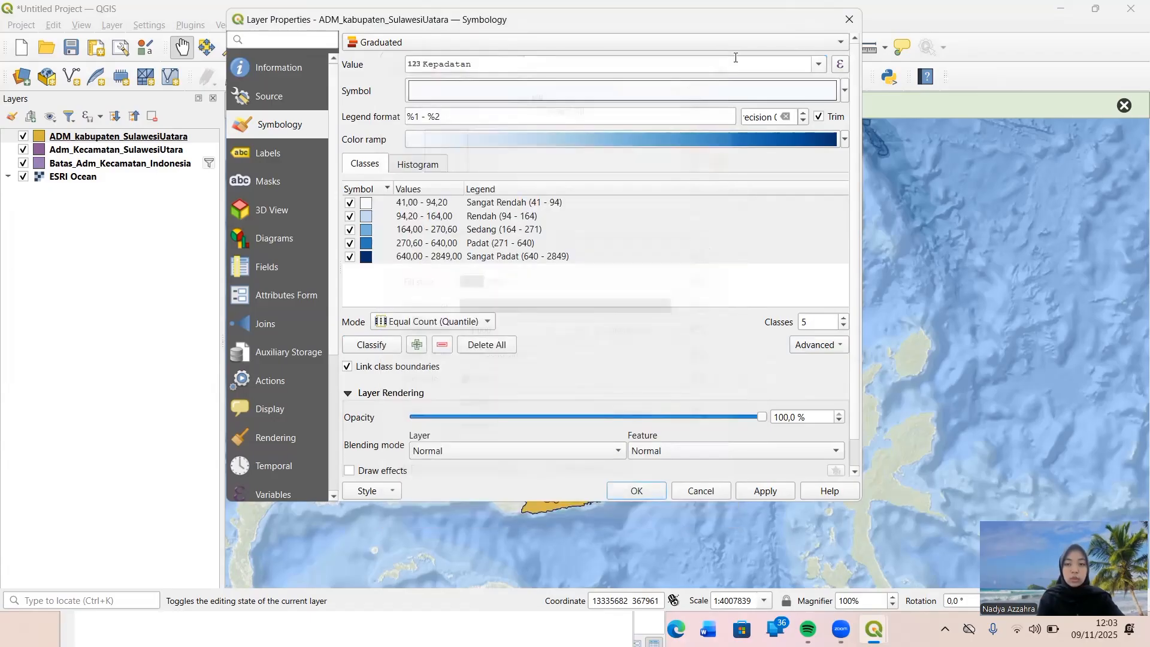
# Apply the labelled graduated density classes to the regency layer and close its properties.
pyautogui.click(636, 491)
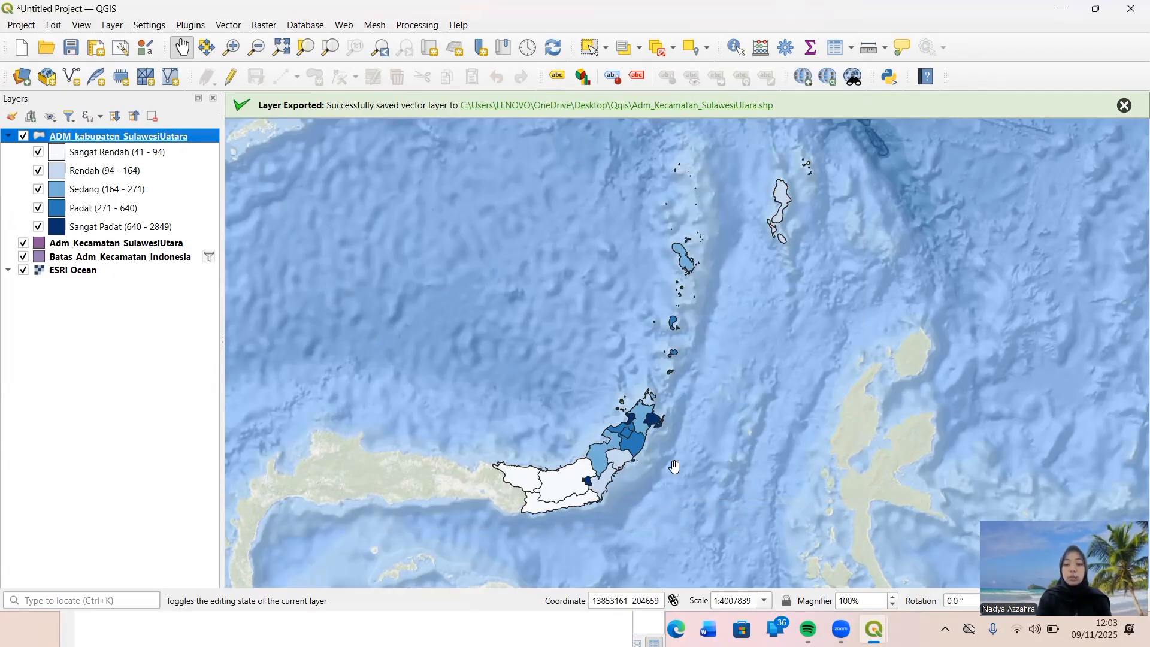
# Give all five density class symbols of the ADM_kabupaten_SulawesiUatara layer a 0,2 mm outline in Dash Dot Dot Line style and apply it.
pyautogui.rightClick(133, 139)
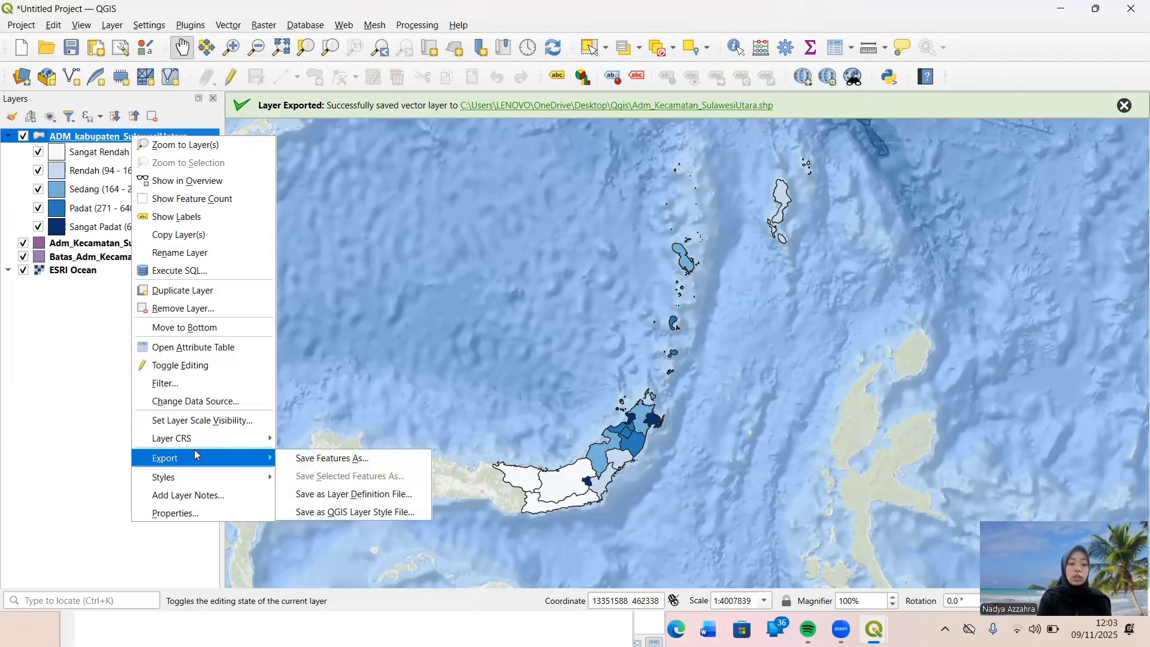
pyautogui.click(187, 514)
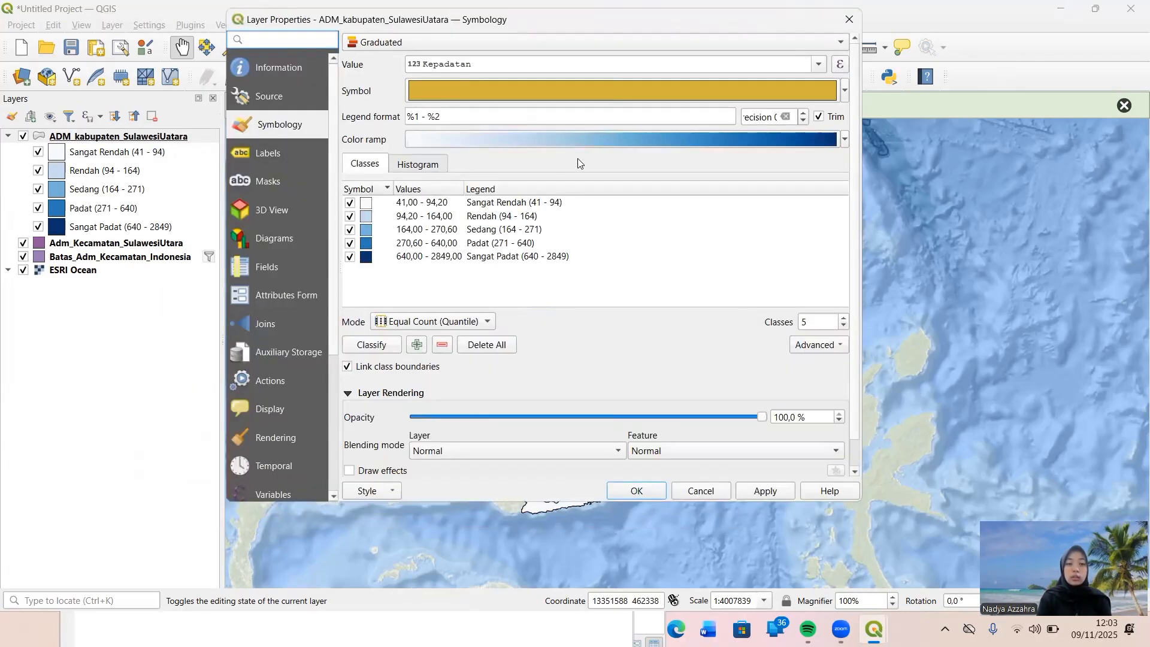
pyautogui.click(377, 229)
pyautogui.hotkey('ctrl', 'a')
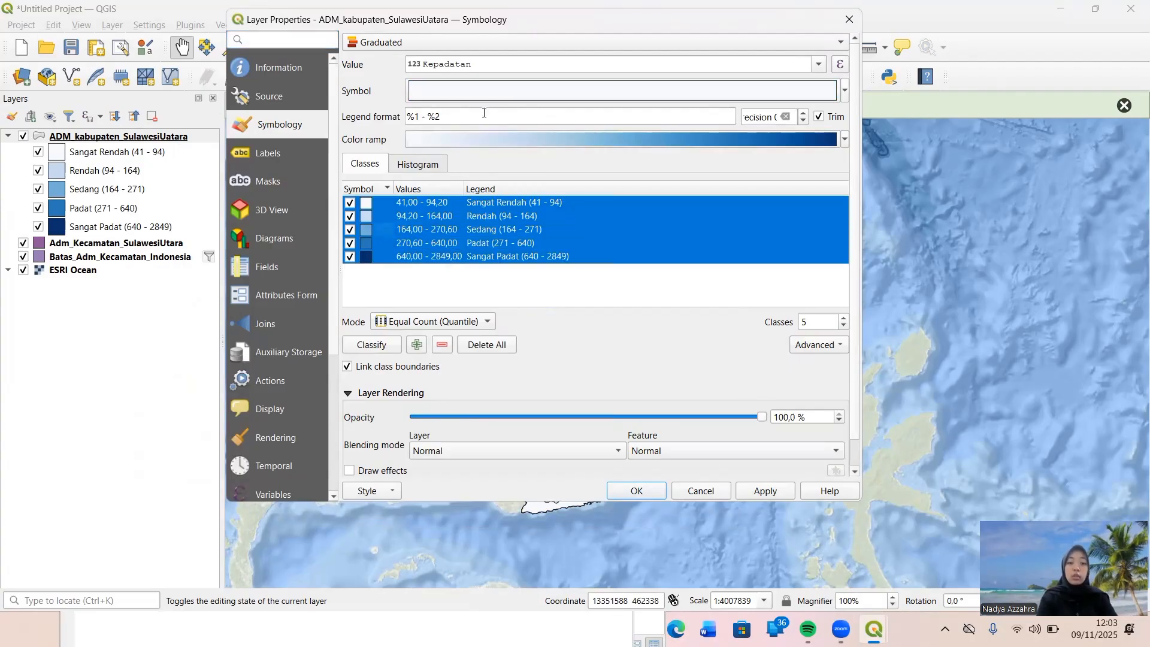
pyautogui.click(527, 92)
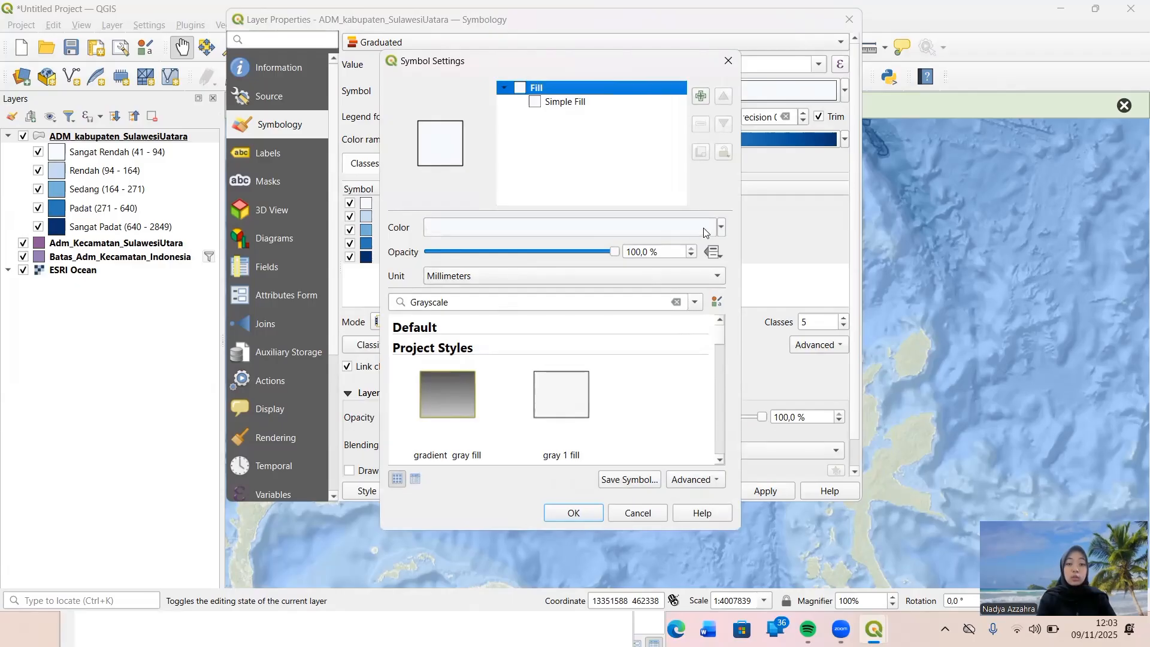
pyautogui.click(572, 103)
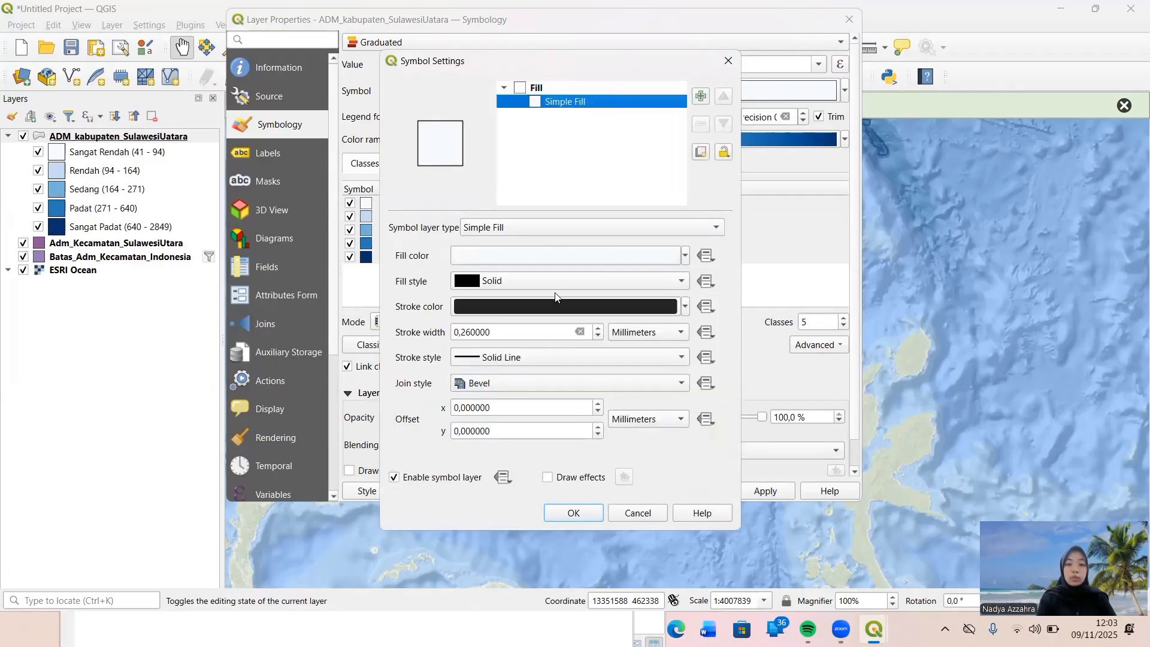
pyautogui.click(472, 332)
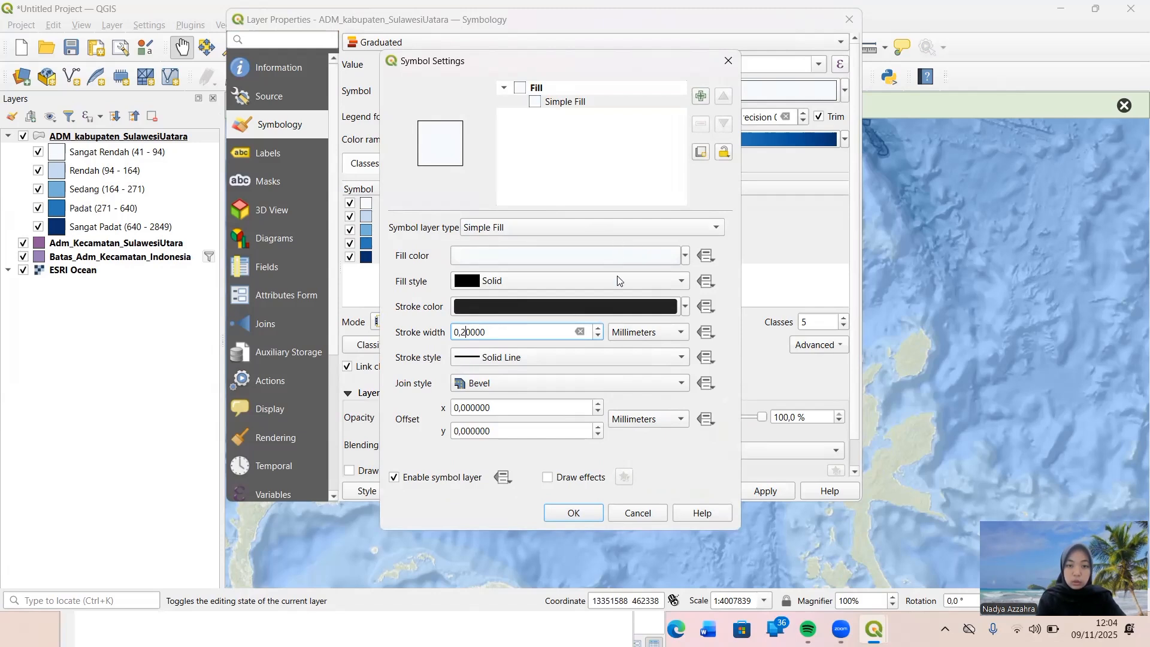
pyautogui.click(684, 358)
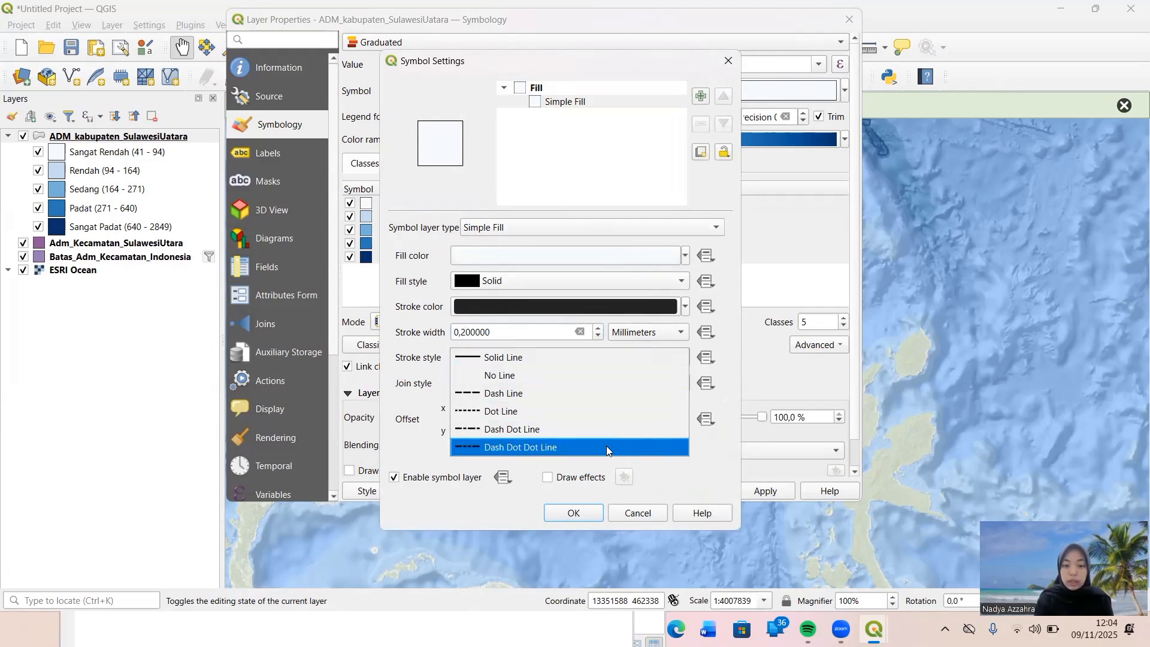
pyautogui.click(591, 448)
pyautogui.click(574, 513)
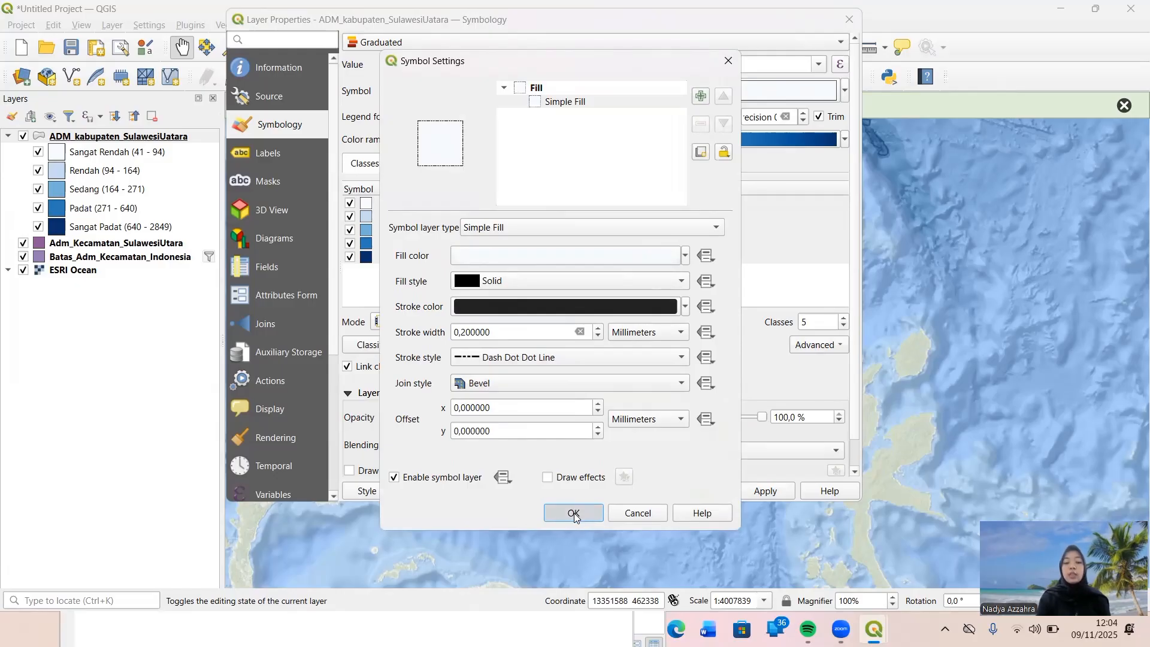
pyautogui.click(757, 491)
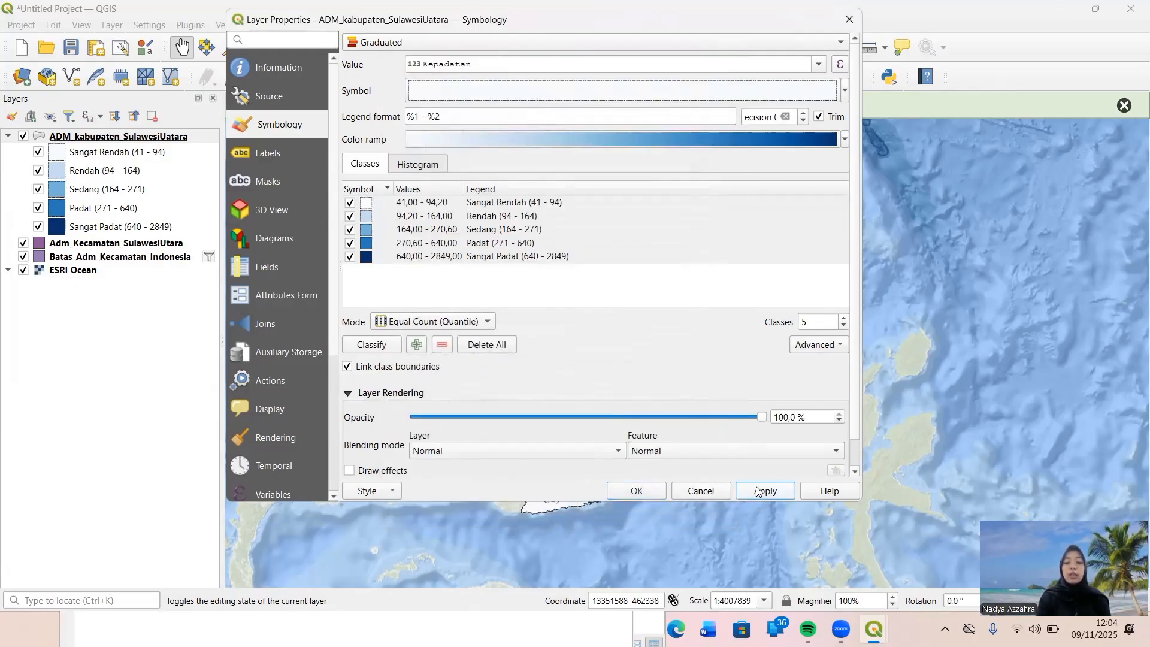
pyautogui.click(647, 491)
# Enable Single Labels for the ADM_kabupaten_SulawesiUatara layer.
pyautogui.moveTo(599, 461); pyautogui.dragTo(526, 457)
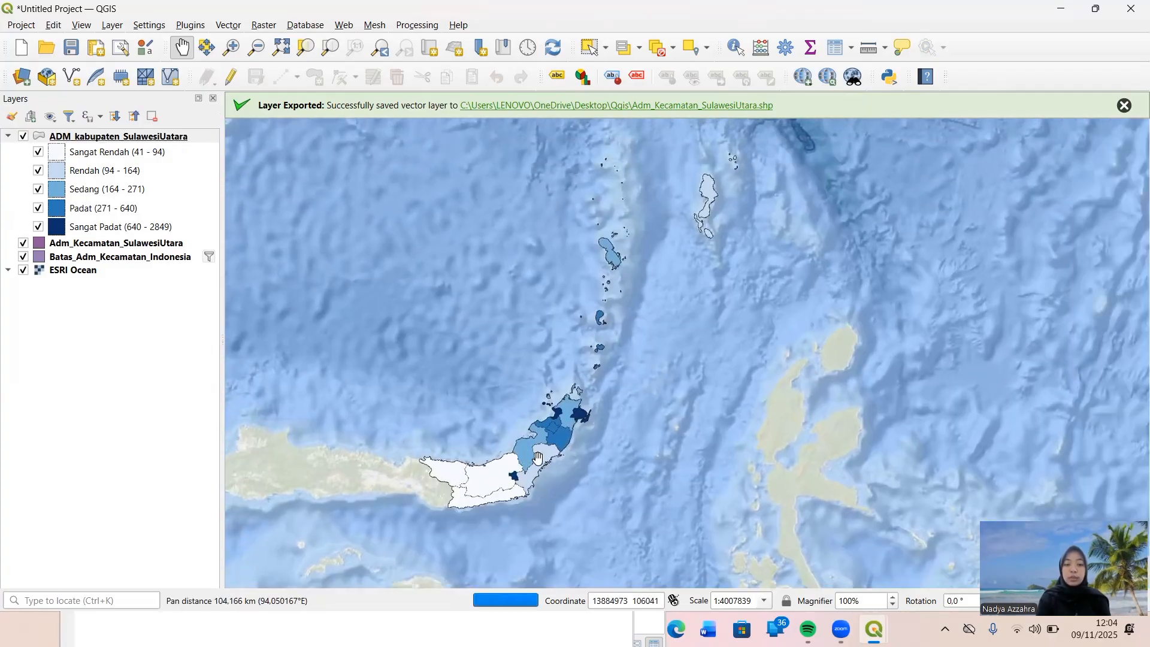
pyautogui.rightClick(113, 136)
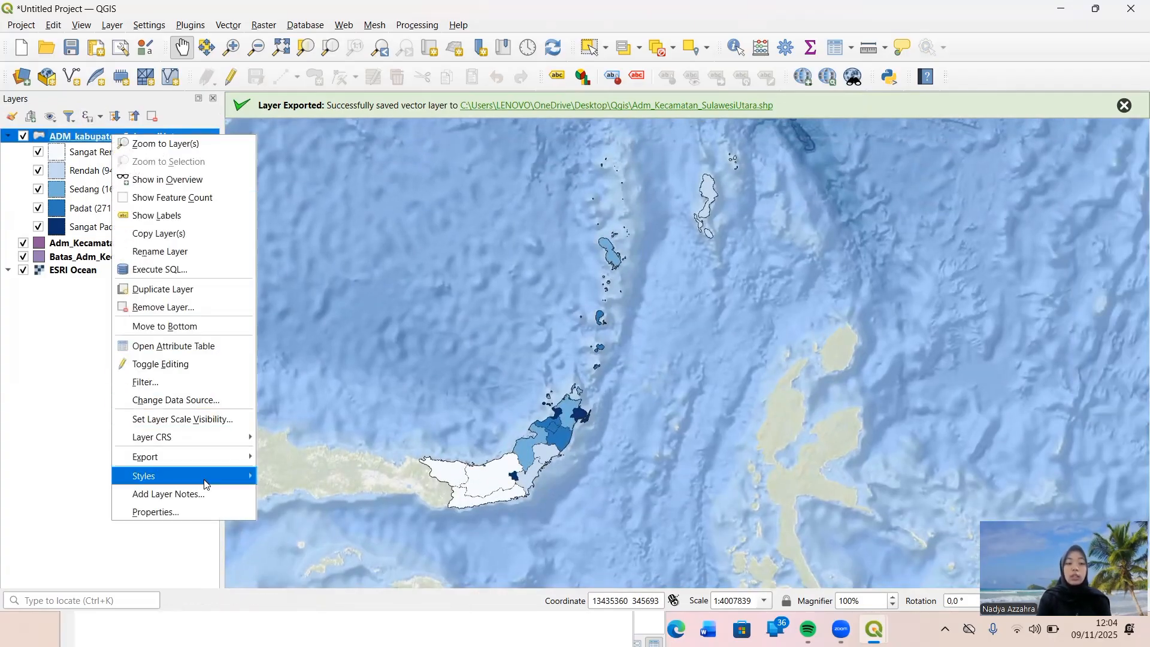
pyautogui.click(211, 511)
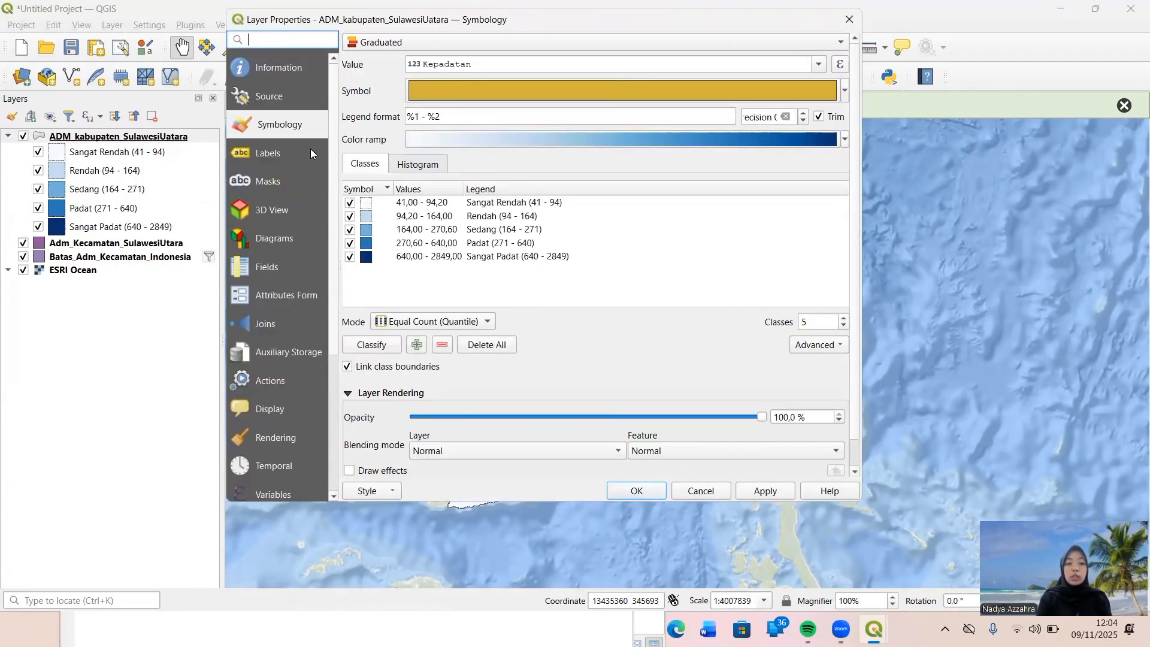
pyautogui.click(305, 153)
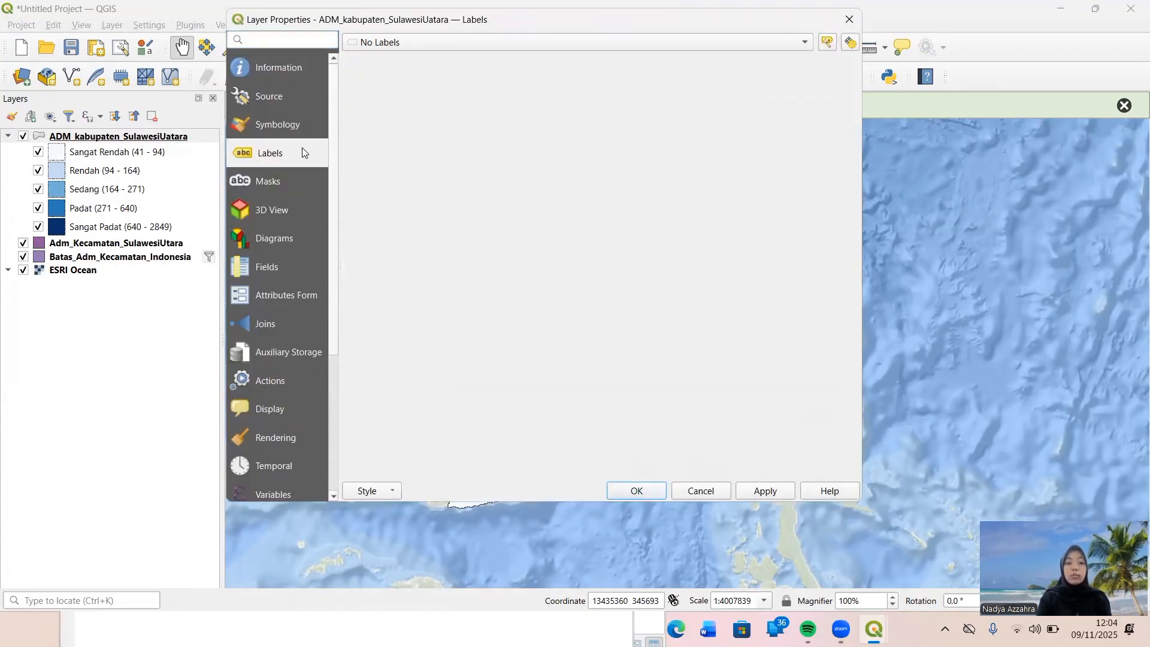
pyautogui.click(809, 41)
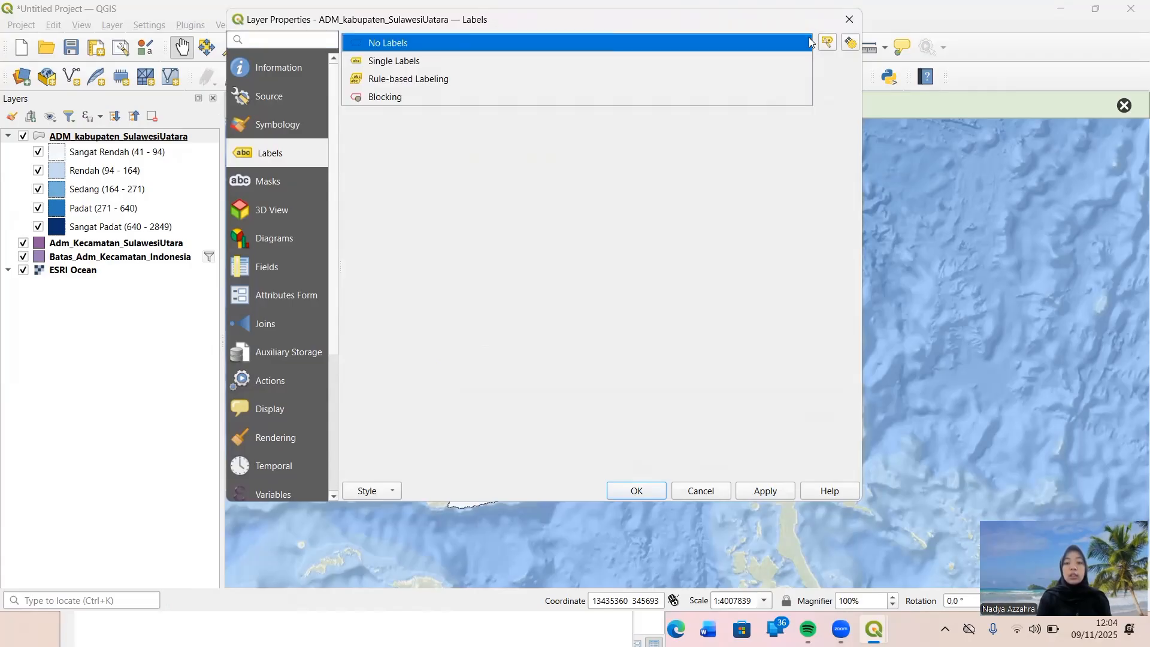
pyautogui.click(727, 66)
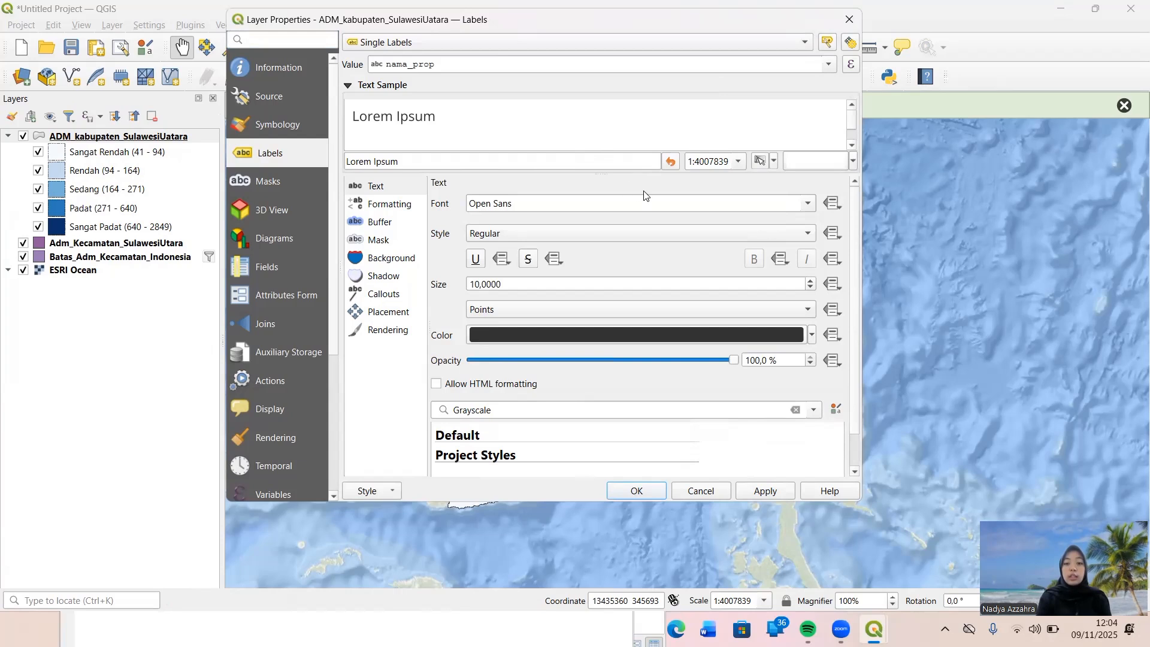
# Set the regency layer's label font to Times New Roman at size 8 points and apply the labels to the map.
pyautogui.tripleClick(515, 208)
pyautogui.write('times New Roman')
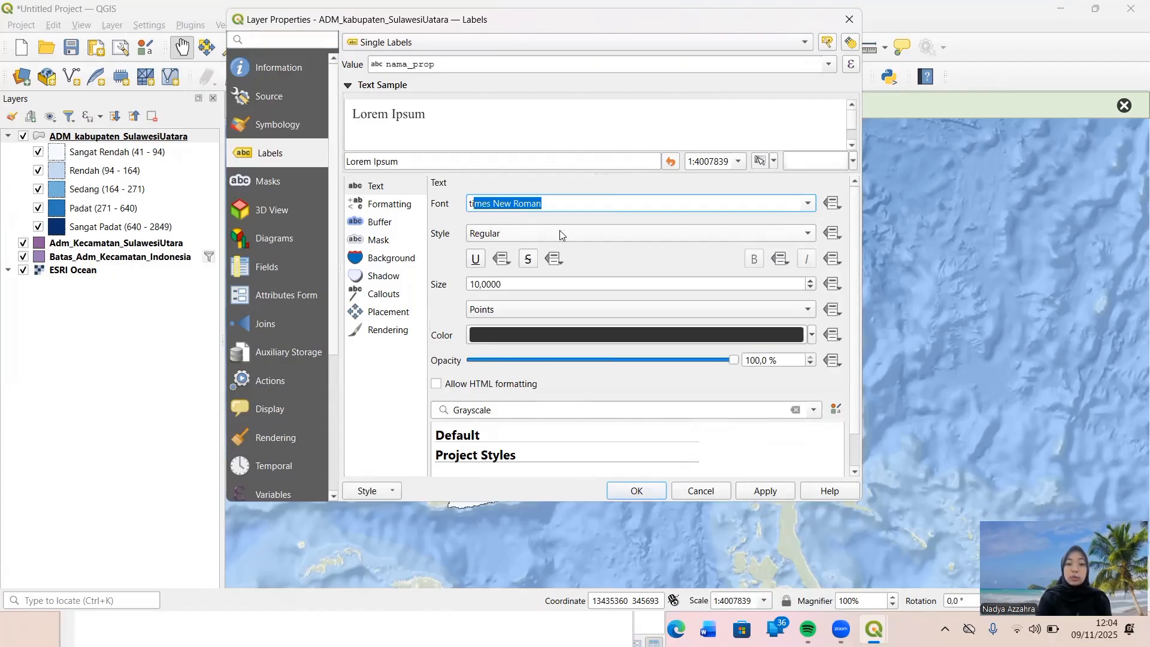
pyautogui.click(478, 284)
pyautogui.write('8')
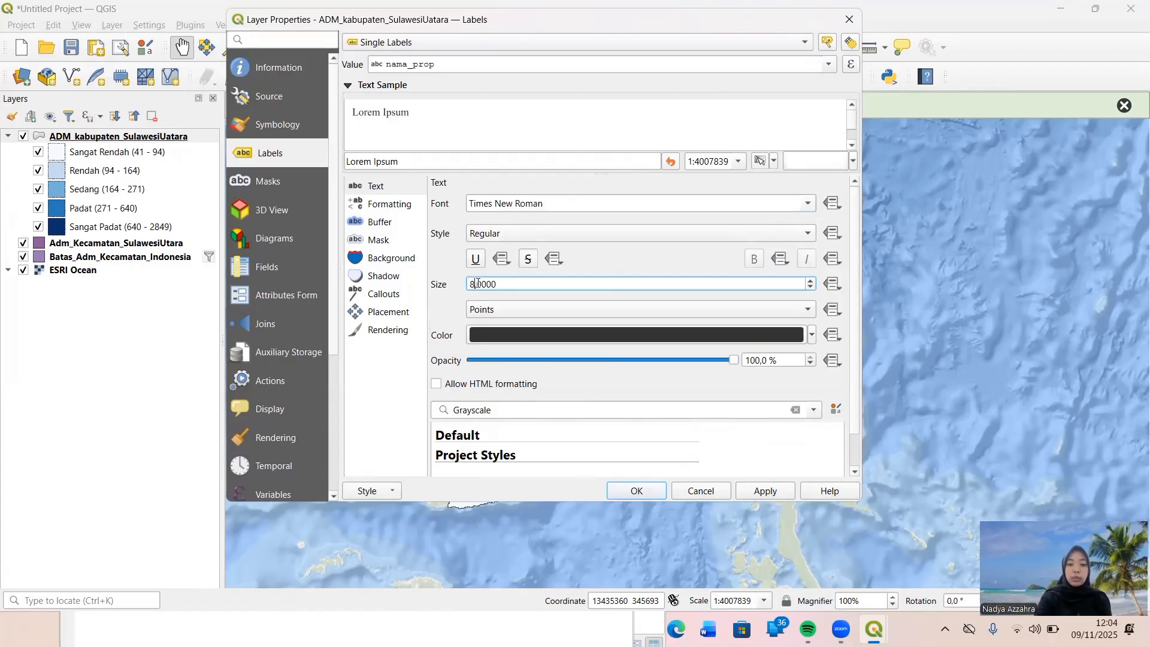
pyautogui.press('Return')
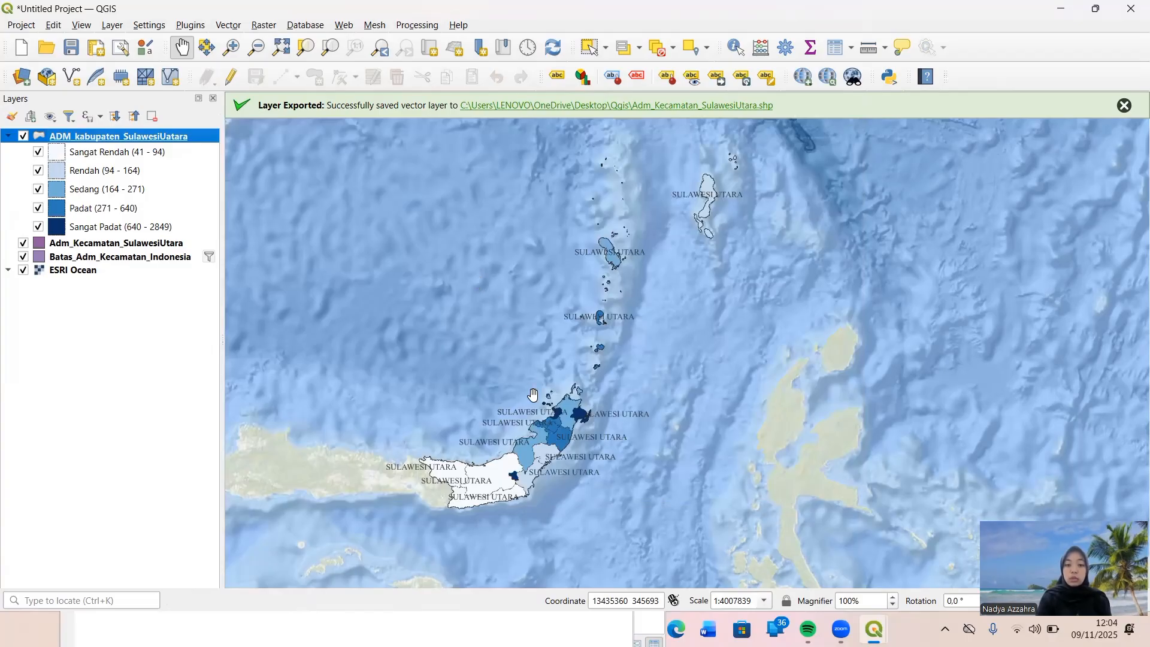
# Set the ADM_kabupaten_SulawesiUatara layer's label size to 5 points and apply it to the map.
pyautogui.rightClick(122, 139)
pyautogui.click(147, 518)
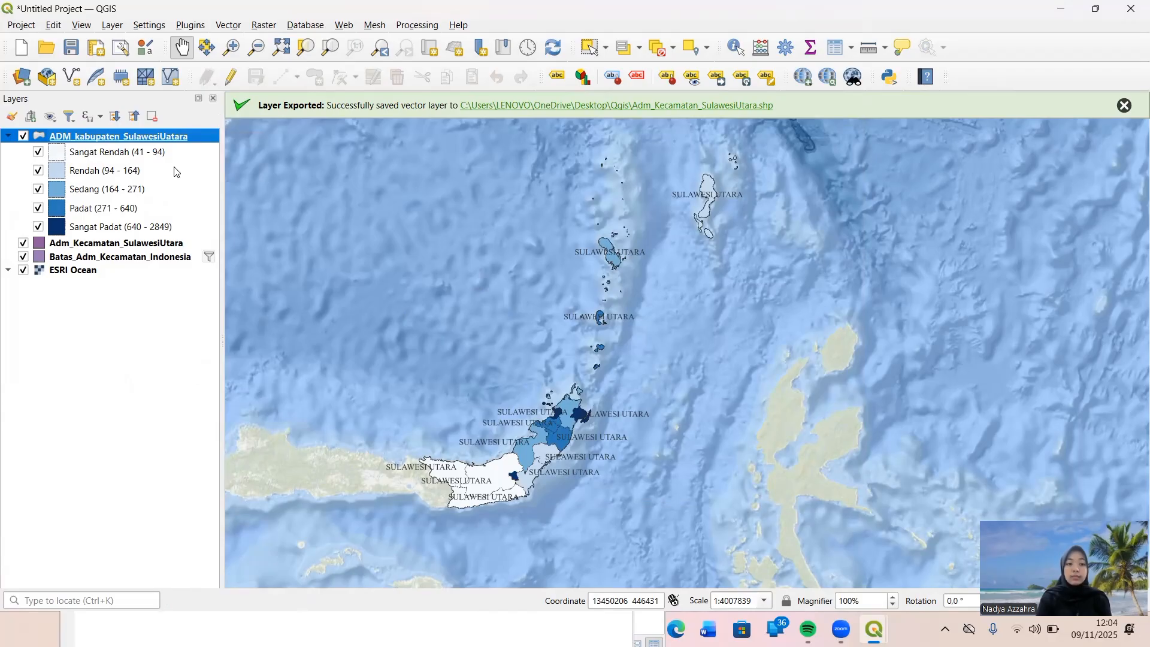
pyautogui.doubleClick(165, 142)
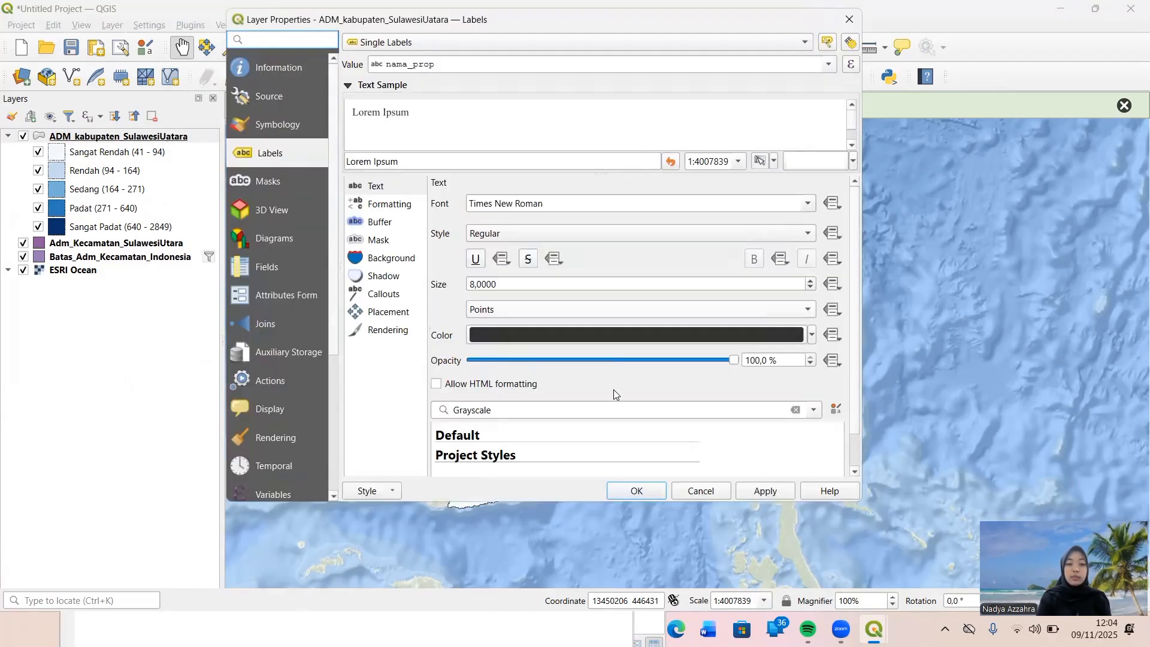
pyautogui.click(475, 286)
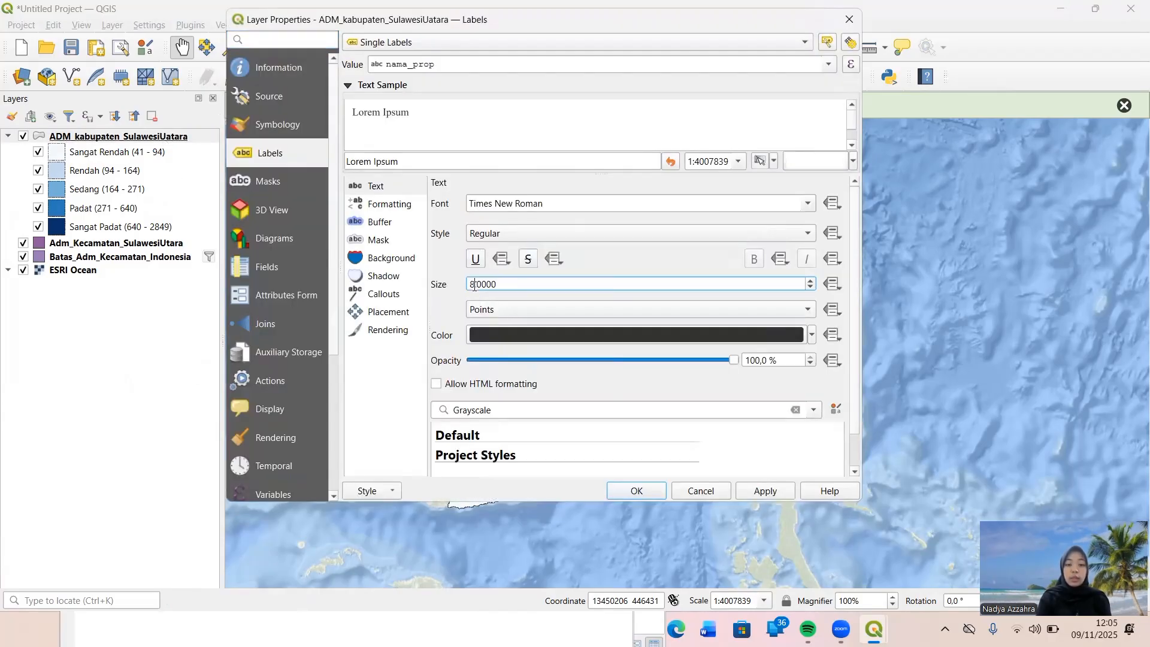
pyautogui.press('BackSpace')
pyautogui.write('5')
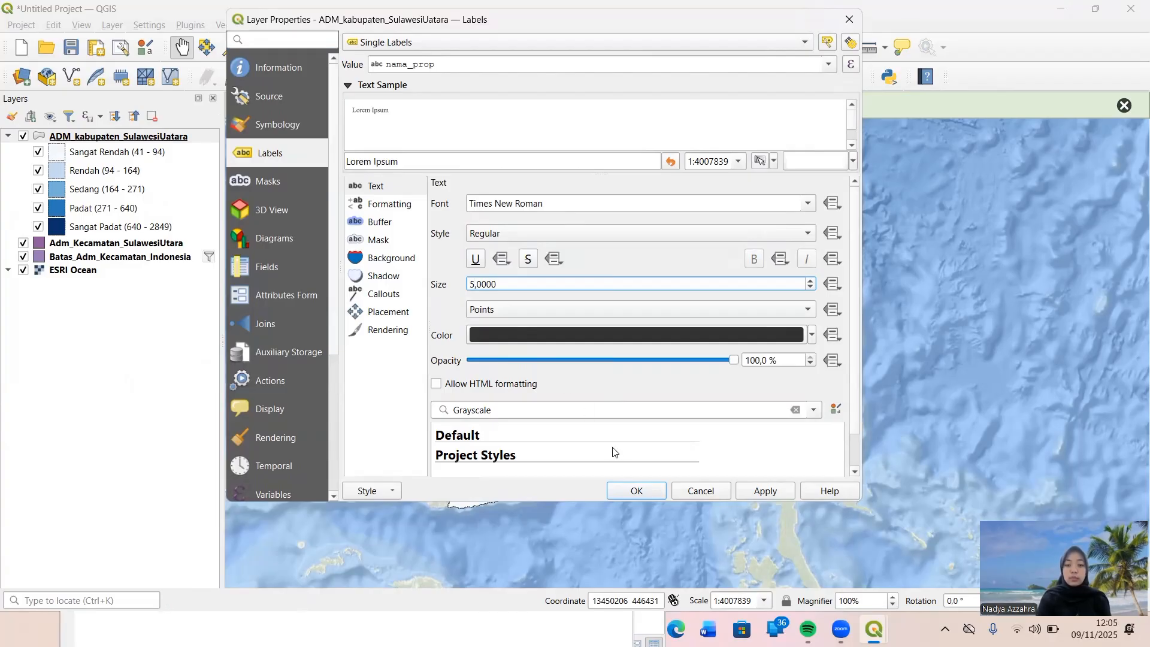
pyautogui.click(632, 492)
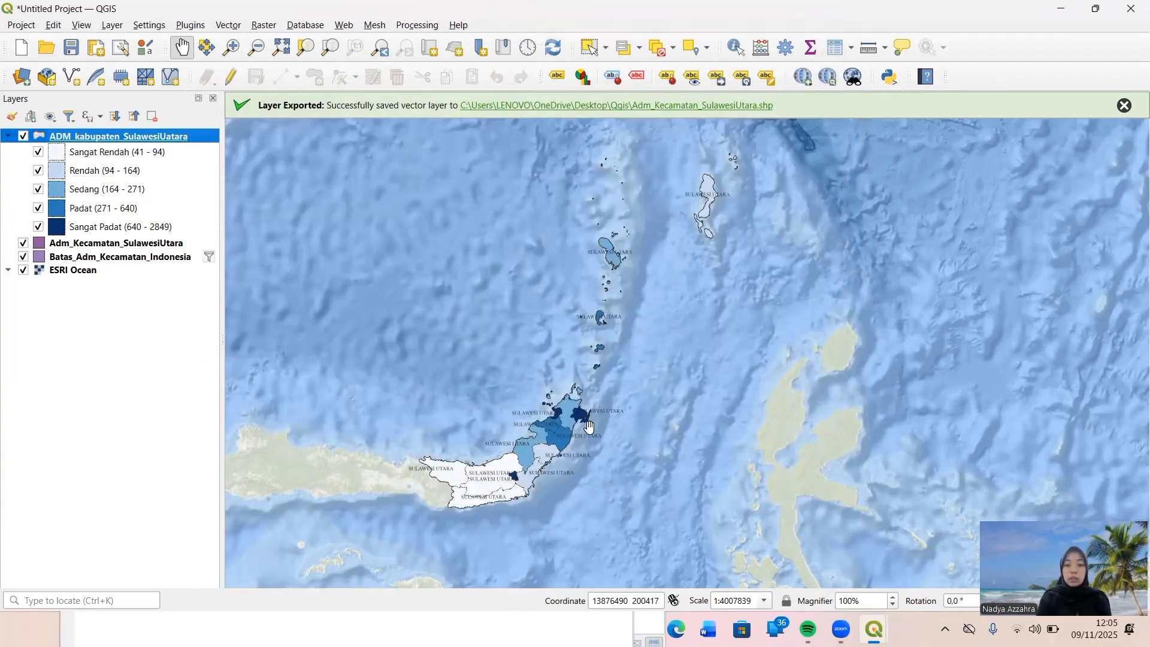
# Duplicate the ADM_kabupaten_SulawesiUatara layer and collapse the copy's legend classes in the layer tree.
pyautogui.rightClick(121, 138)
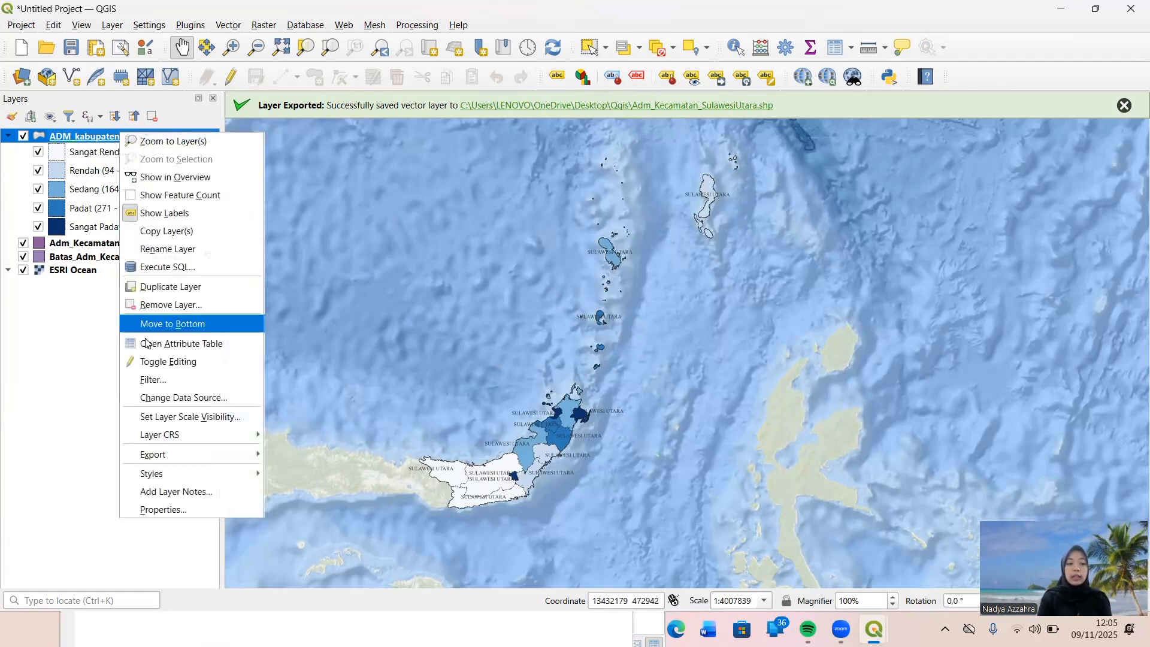
pyautogui.click(197, 287)
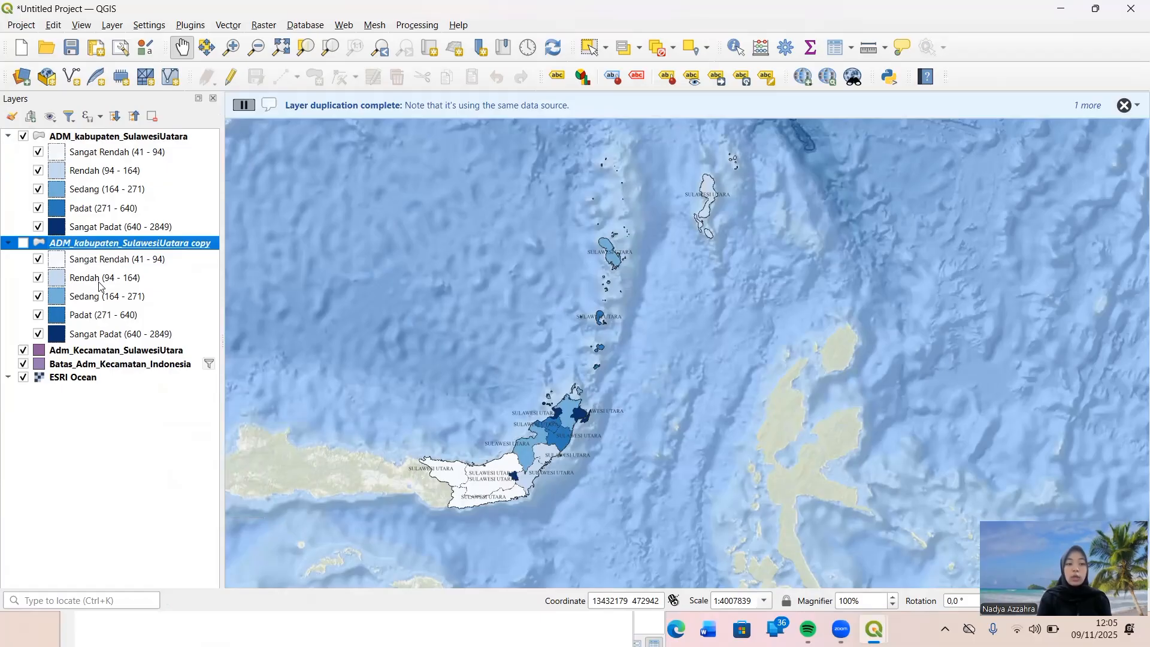
pyautogui.click(8, 243)
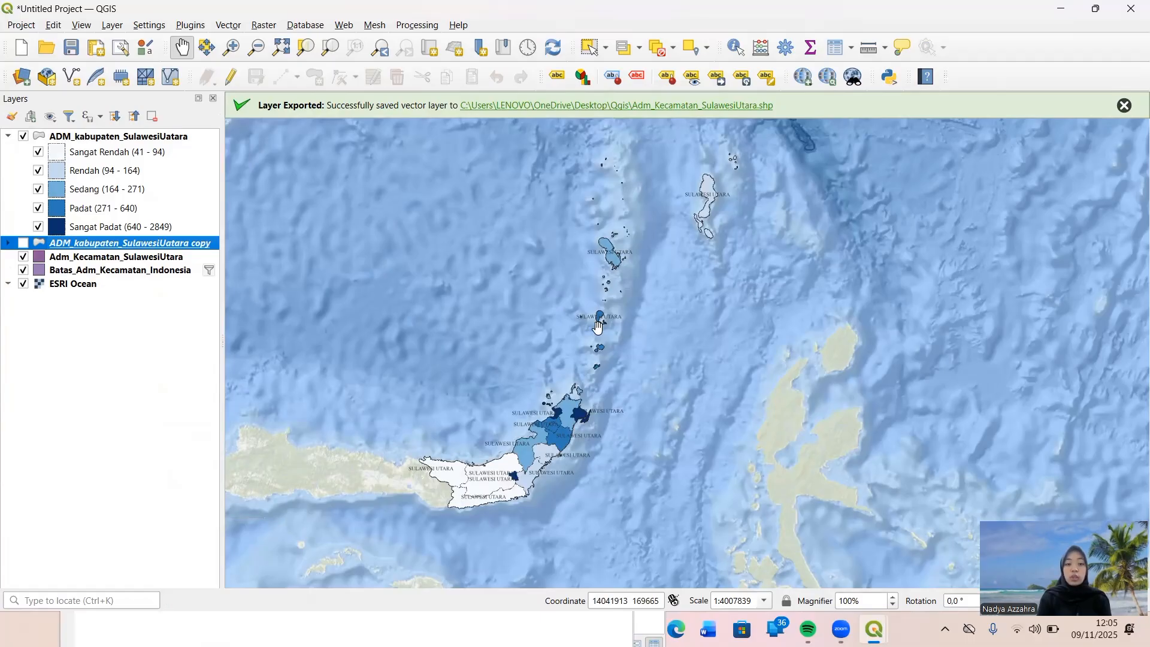
# Start saving the project, choosing the Qgis folder on the Desktop as its location.
pyautogui.click(72, 48)
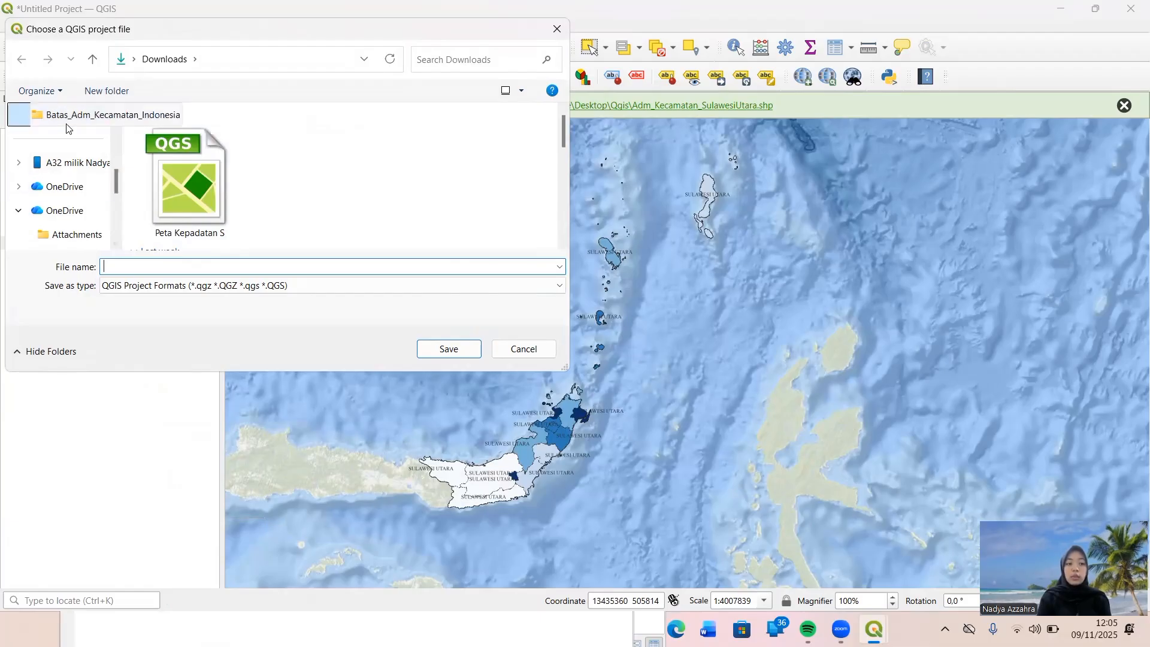
pyautogui.scroll(1, 68, 142)
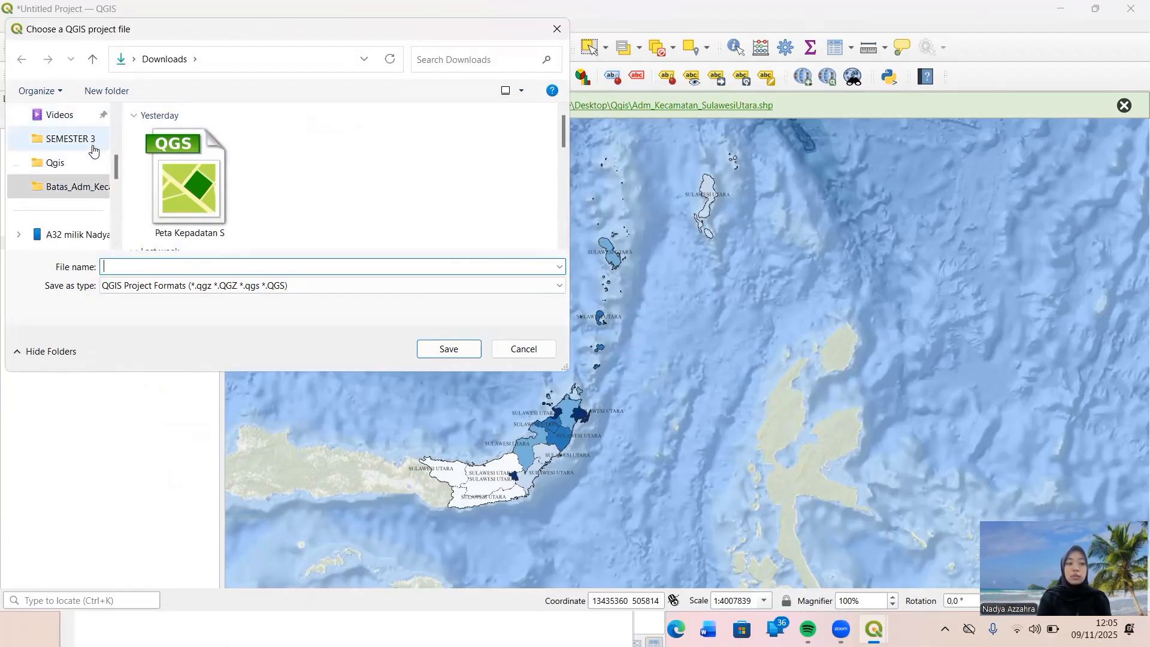
pyautogui.click(82, 162)
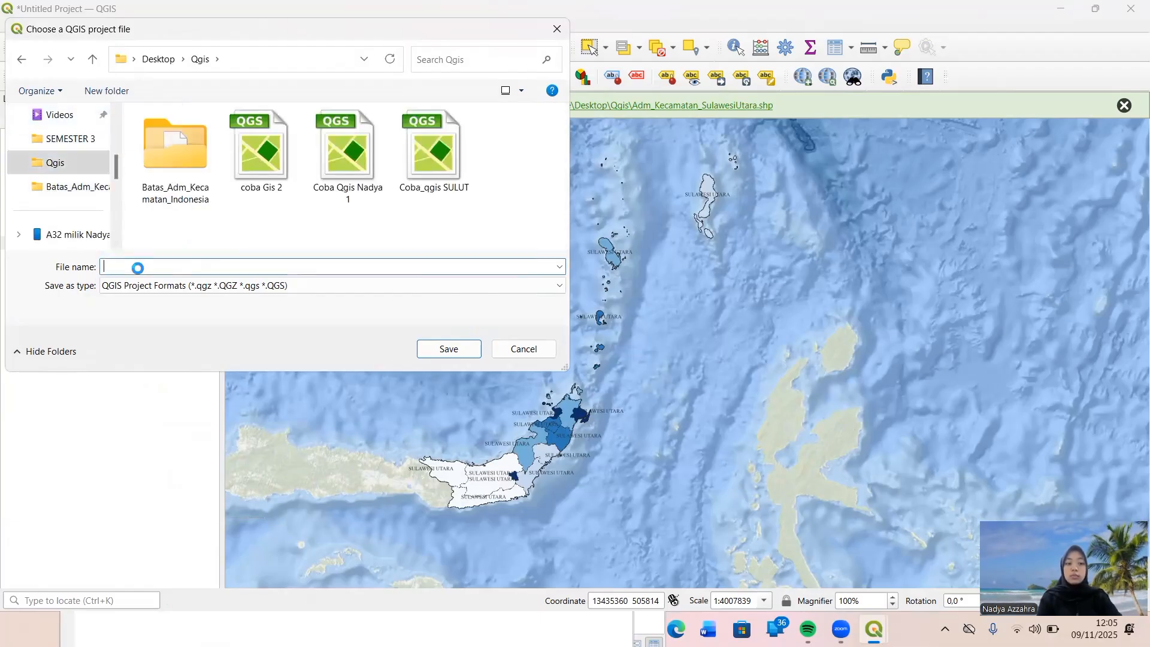
pyautogui.write('Setengah')
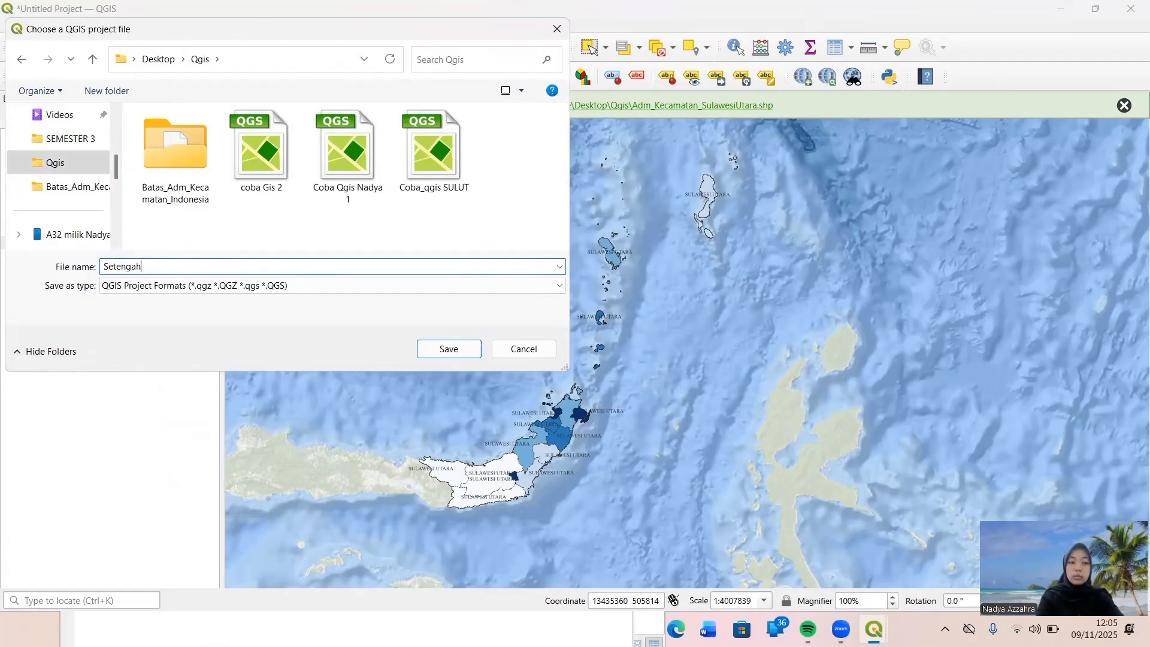
pyautogui.write(' Jad')
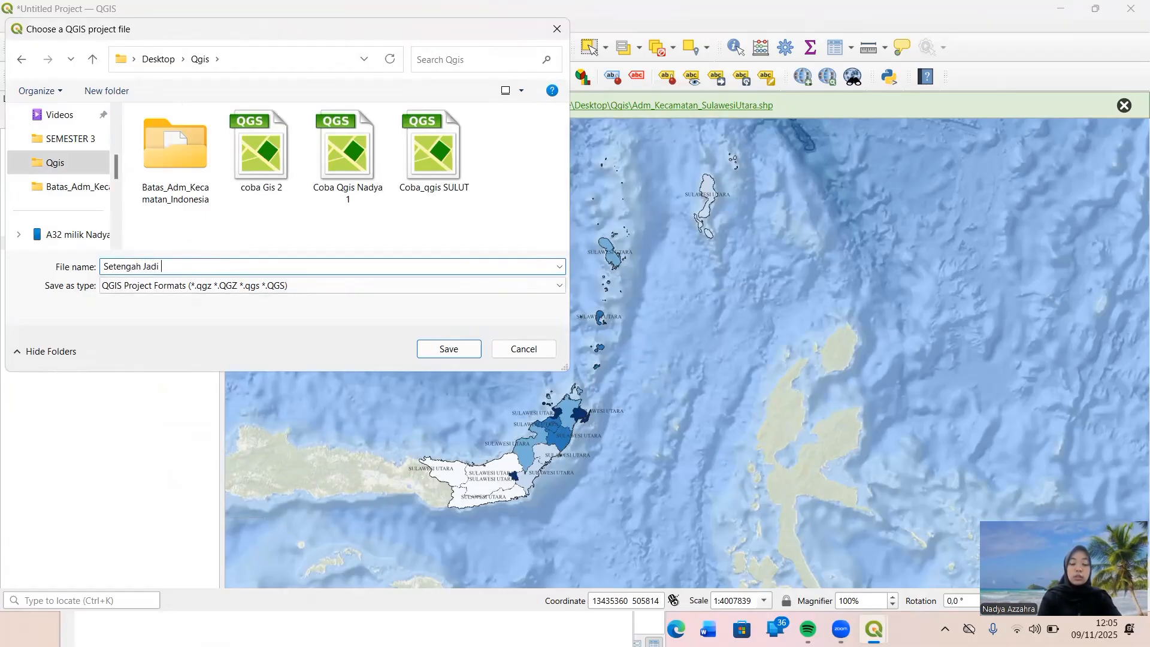
pyautogui.write('i')
pyautogui.moveTo(163, 266); pyautogui.dragTo(103, 269)
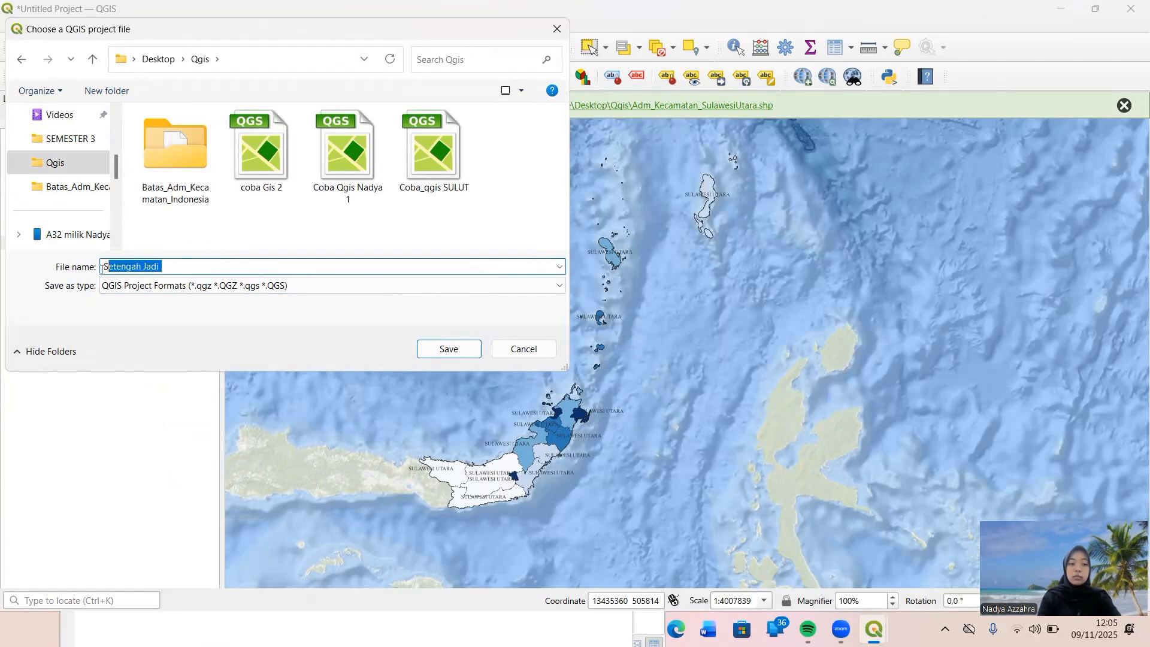
pyautogui.press('BackSpace')
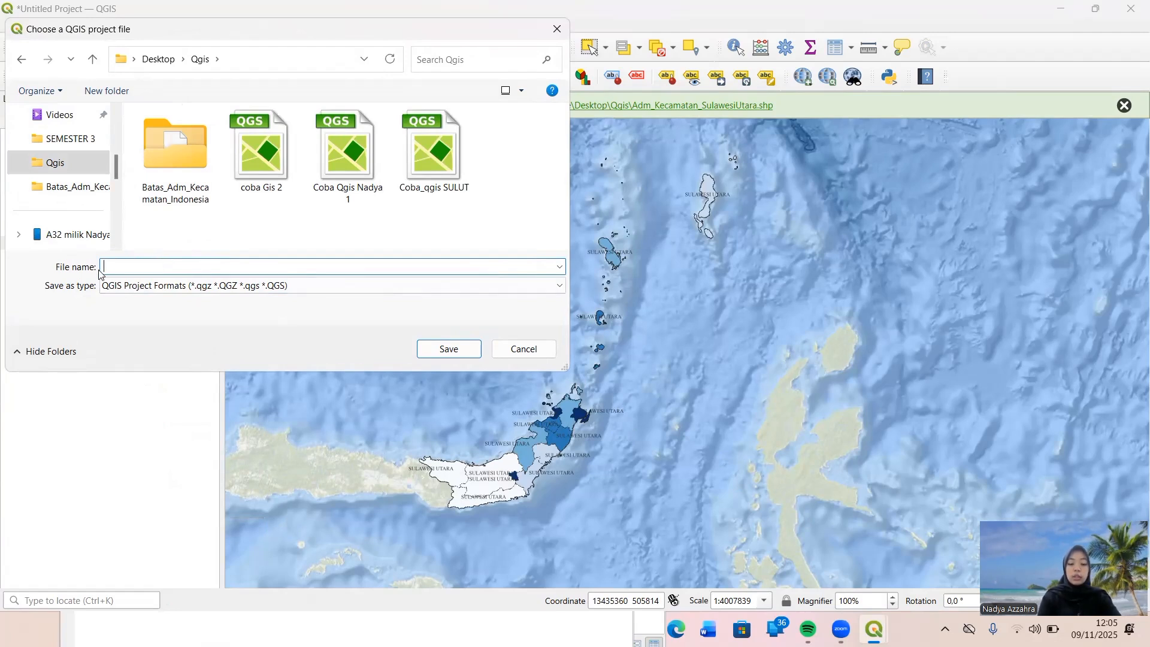
# Name the project file "Sulawesi Utara_ Setengah" and save it in the chosen folder.
pyautogui.write('S')
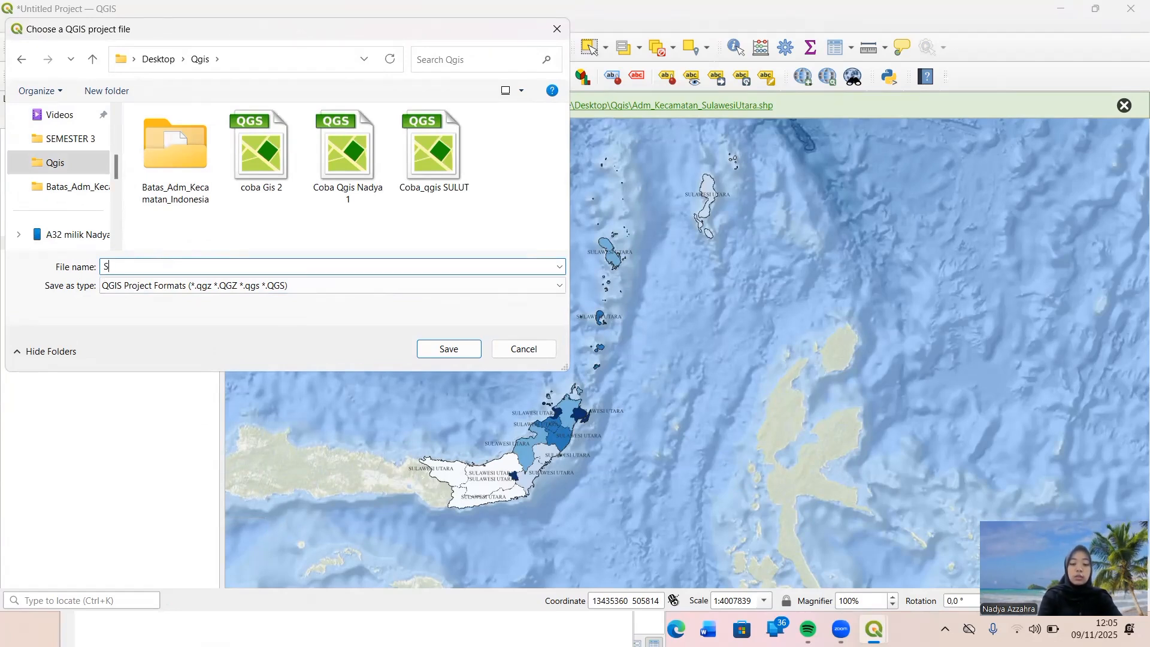
pyautogui.write('ulawesi')
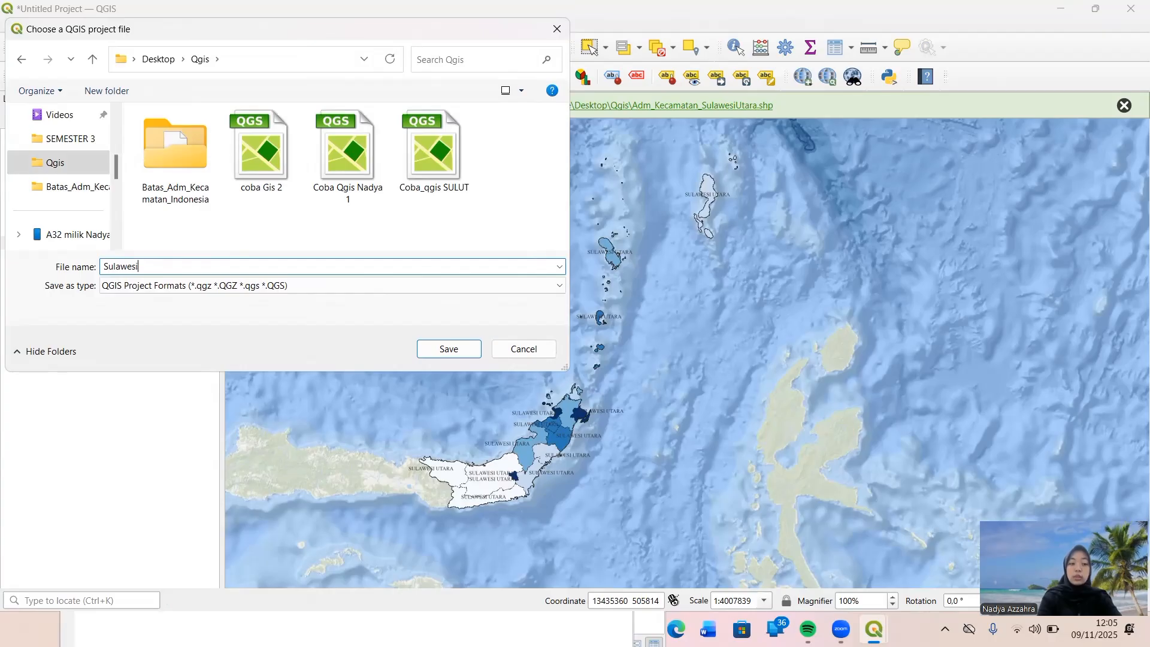
pyautogui.write(' Utara')
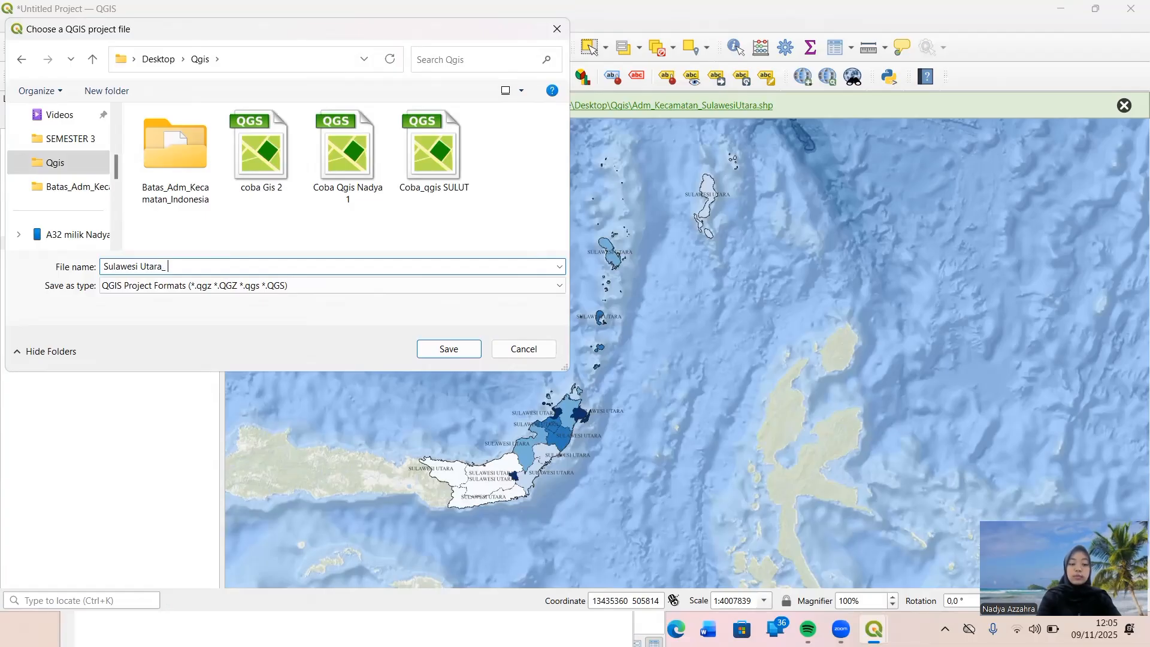
pyautogui.write('_ Se')
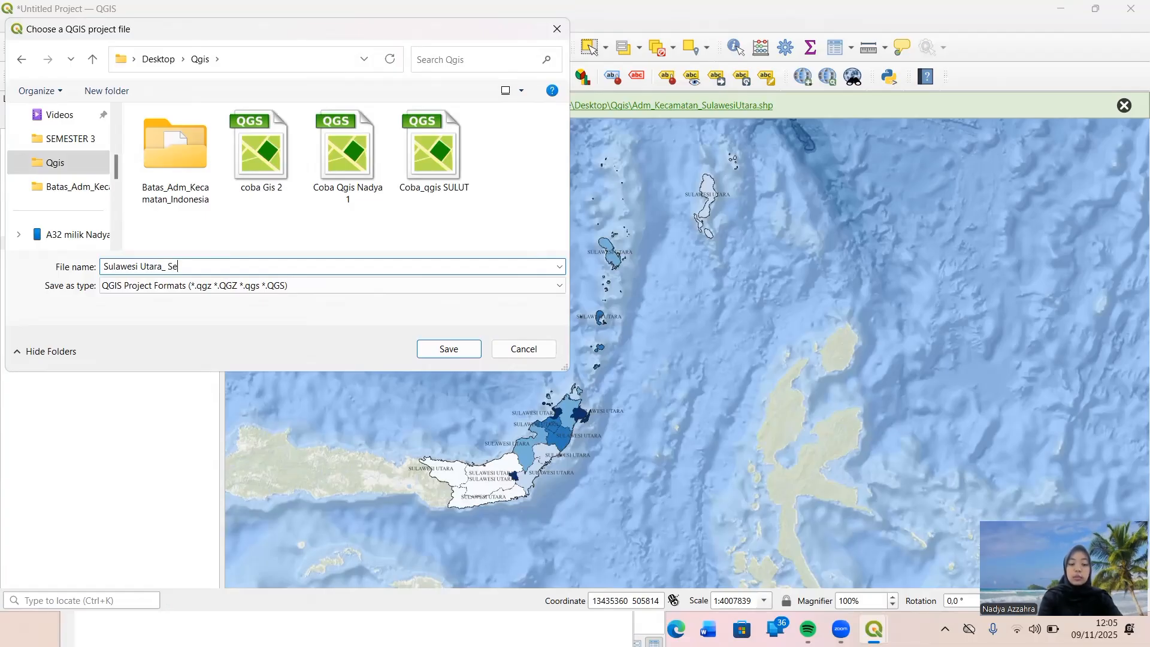
pyautogui.write('ten')
pyautogui.press('BackSpace')
pyautogui.press('BackSpace')
pyautogui.press('BackSpace')
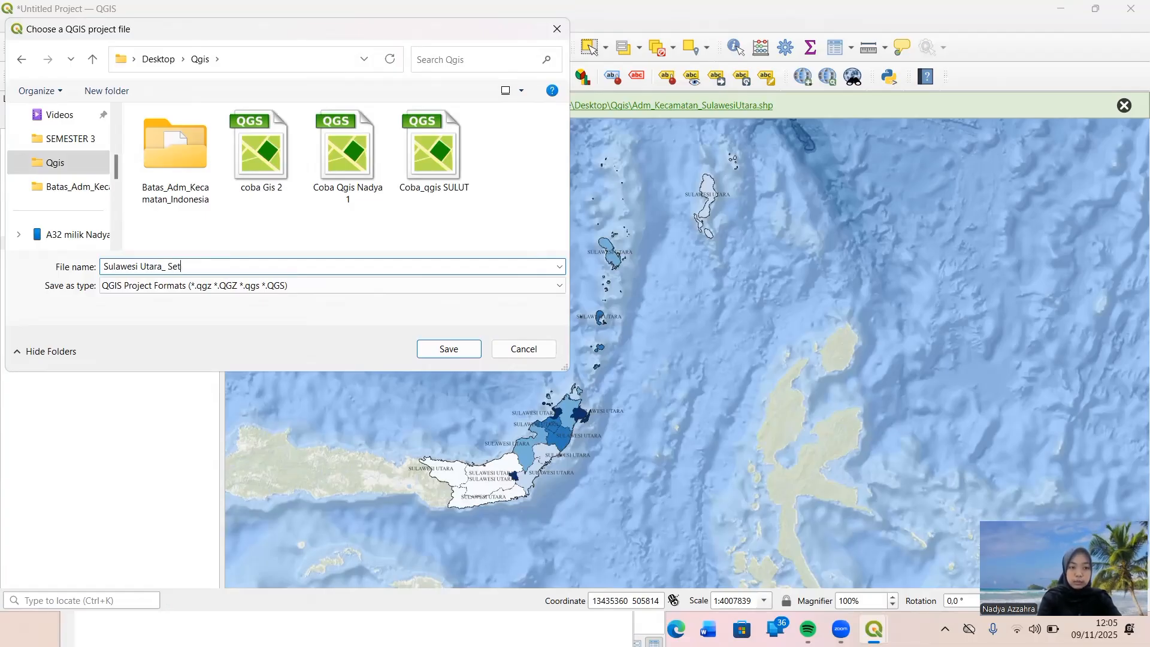
pyautogui.write('engah')
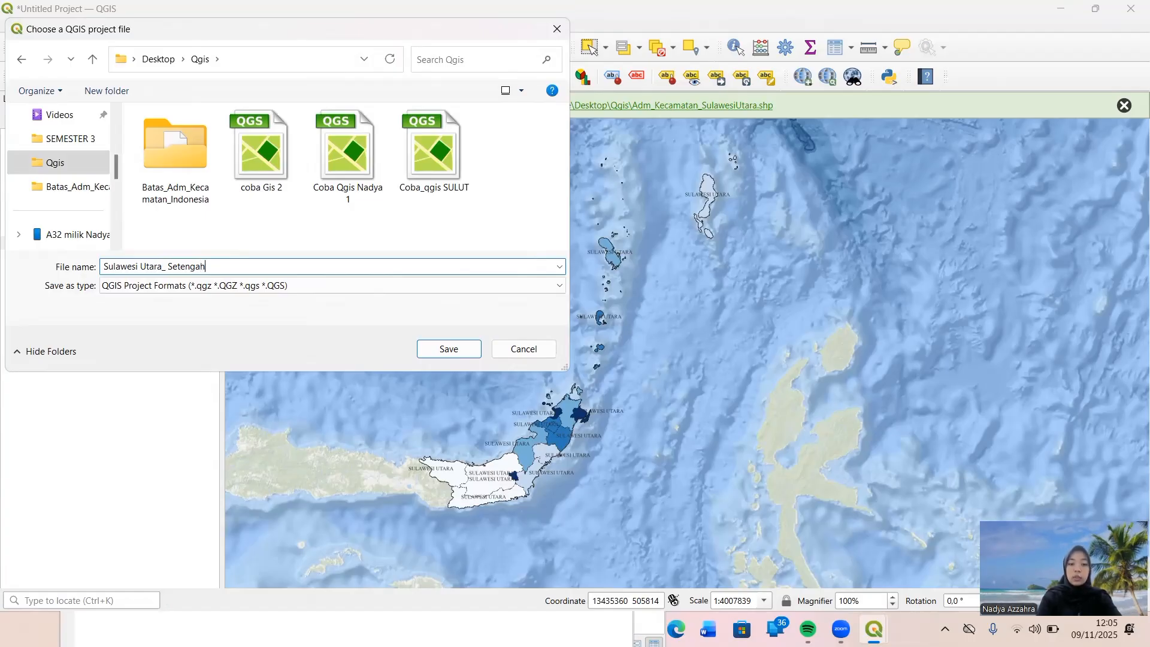
pyautogui.click(434, 351)
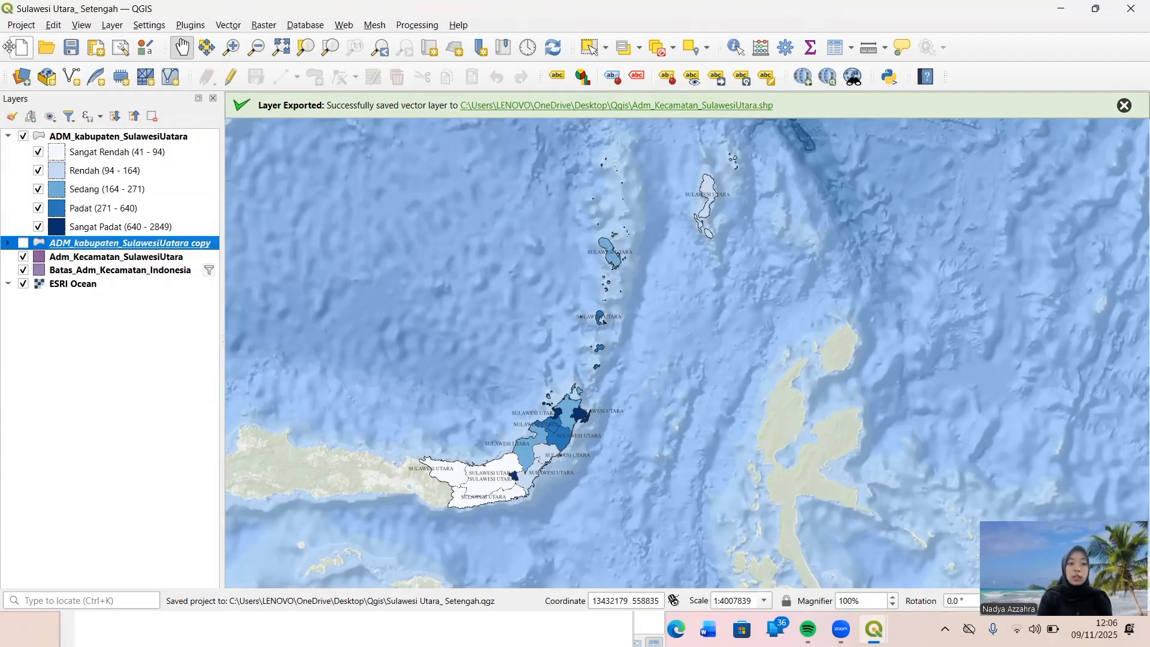
# Create a new print layout titled "Layout Sulawesi Utara".
pyautogui.click(20, 24)
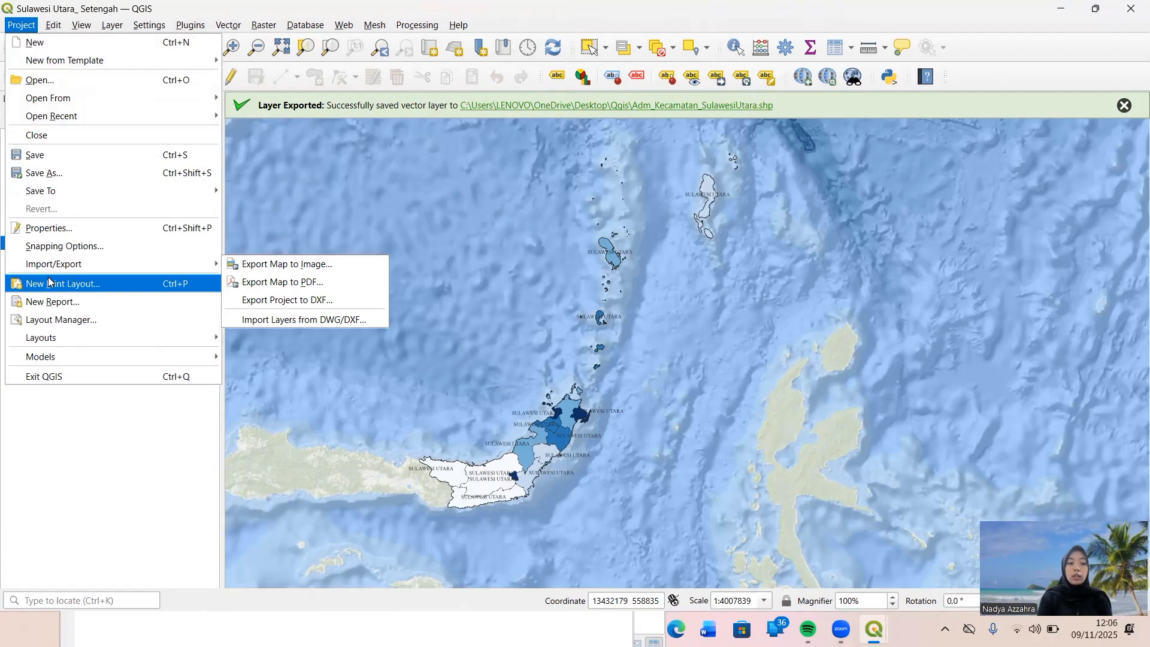
pyautogui.click(89, 289)
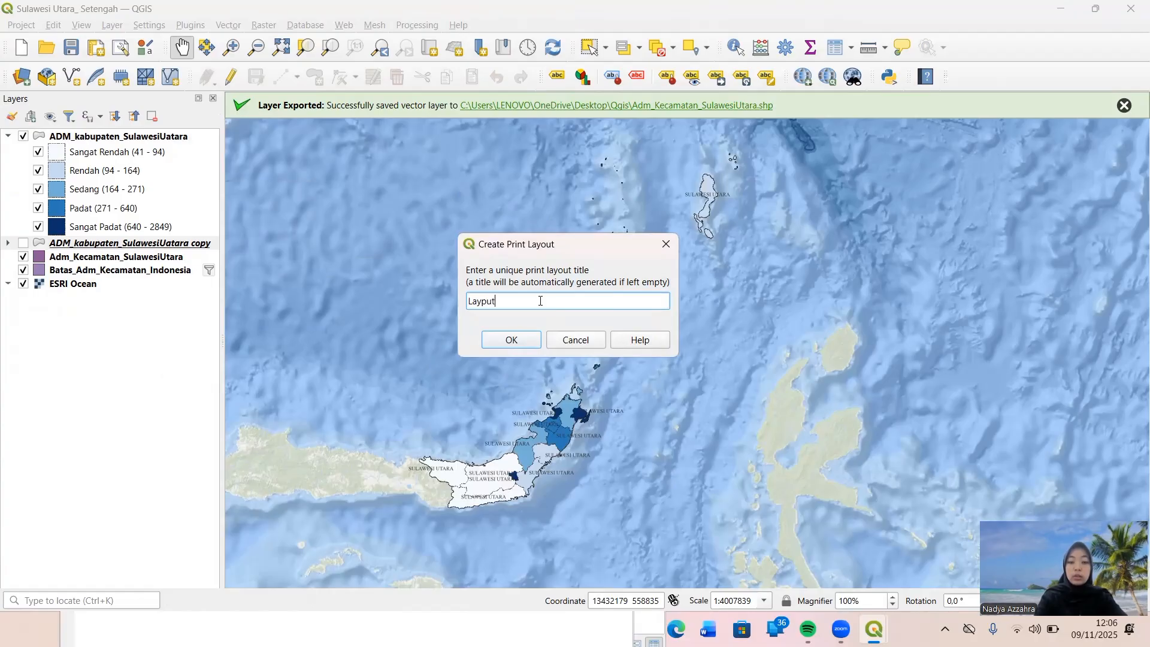
pyautogui.press('BackSpace')
pyautogui.press('BackSpace')
pyautogui.press('BackSpace')
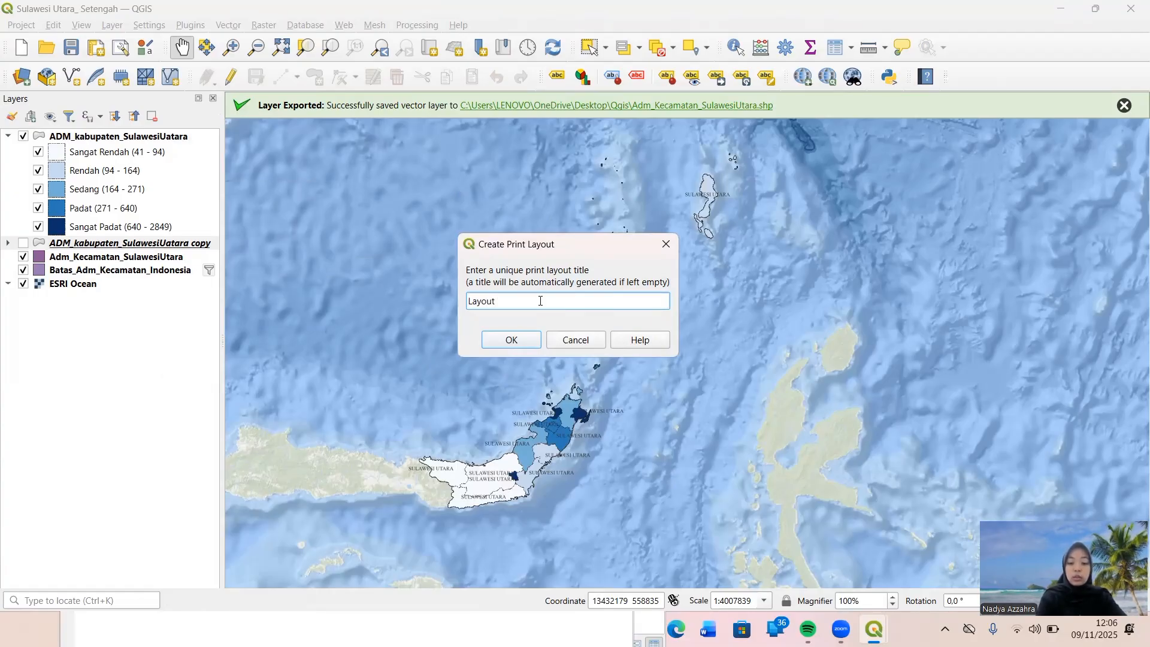
pyautogui.write('out Sulawe')
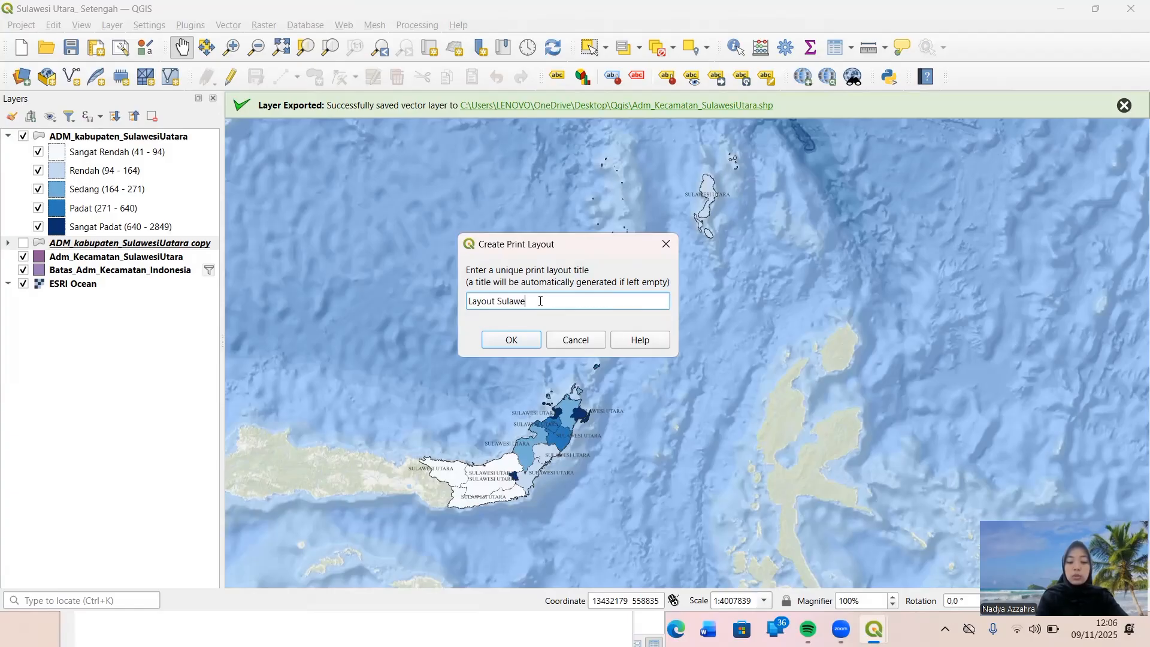
pyautogui.write('si Utara')
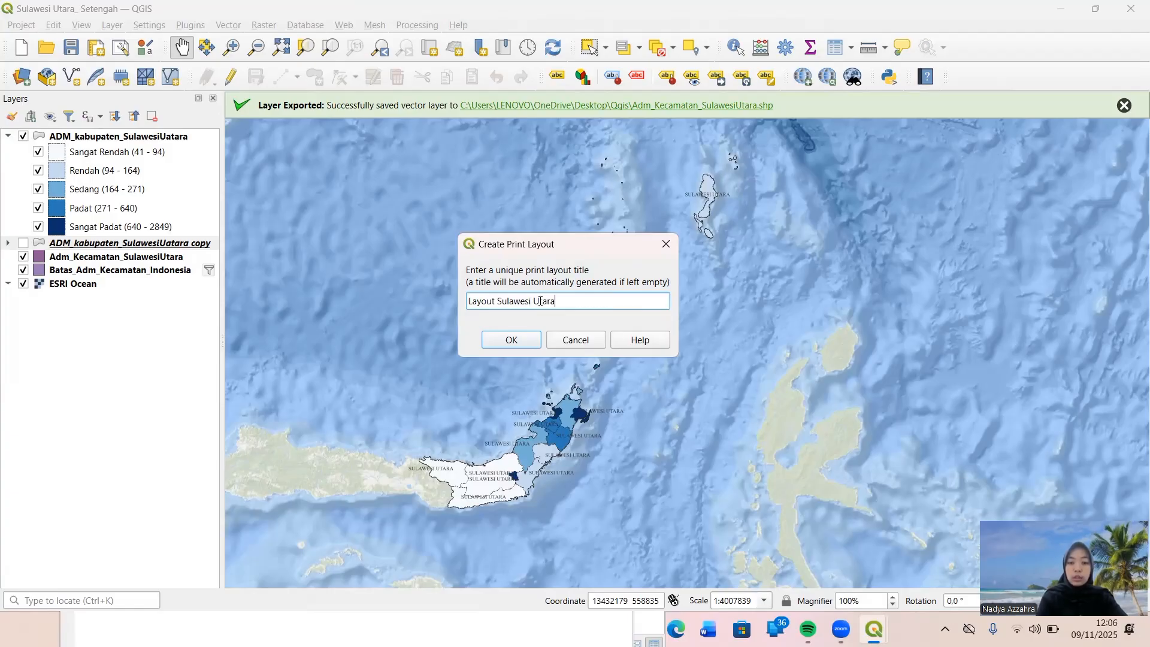
pyautogui.click(513, 339)
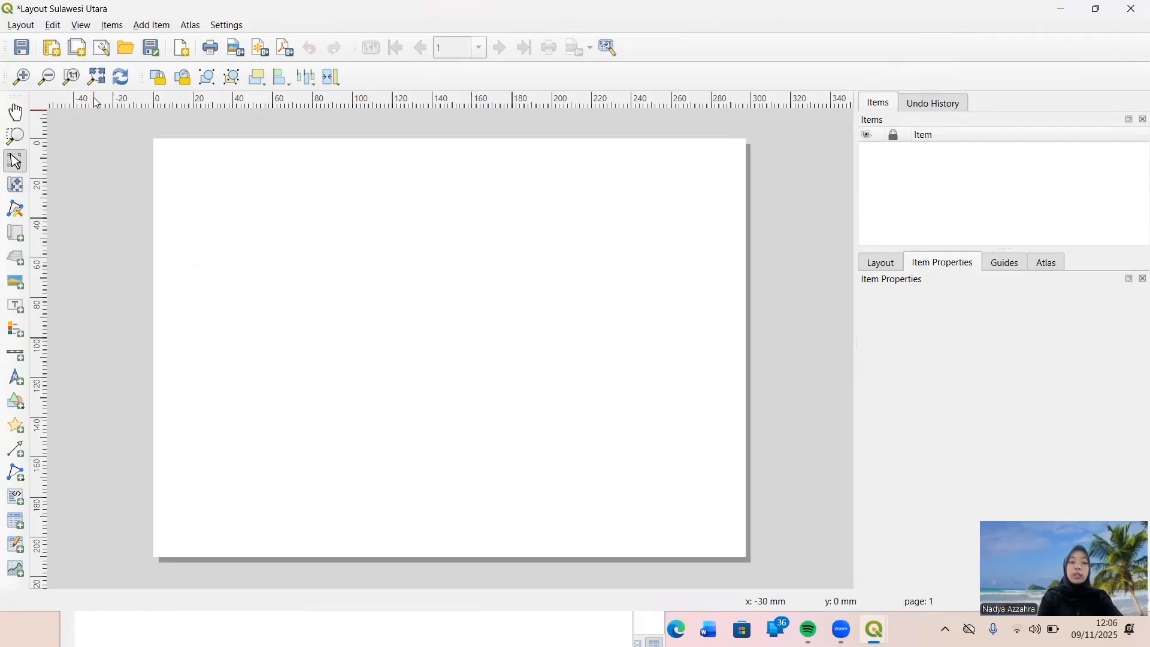
# Toggle Snap to Grid for the layout and draw a rectangular frame about 5 mm inside the page edges.
pyautogui.click(91, 28)
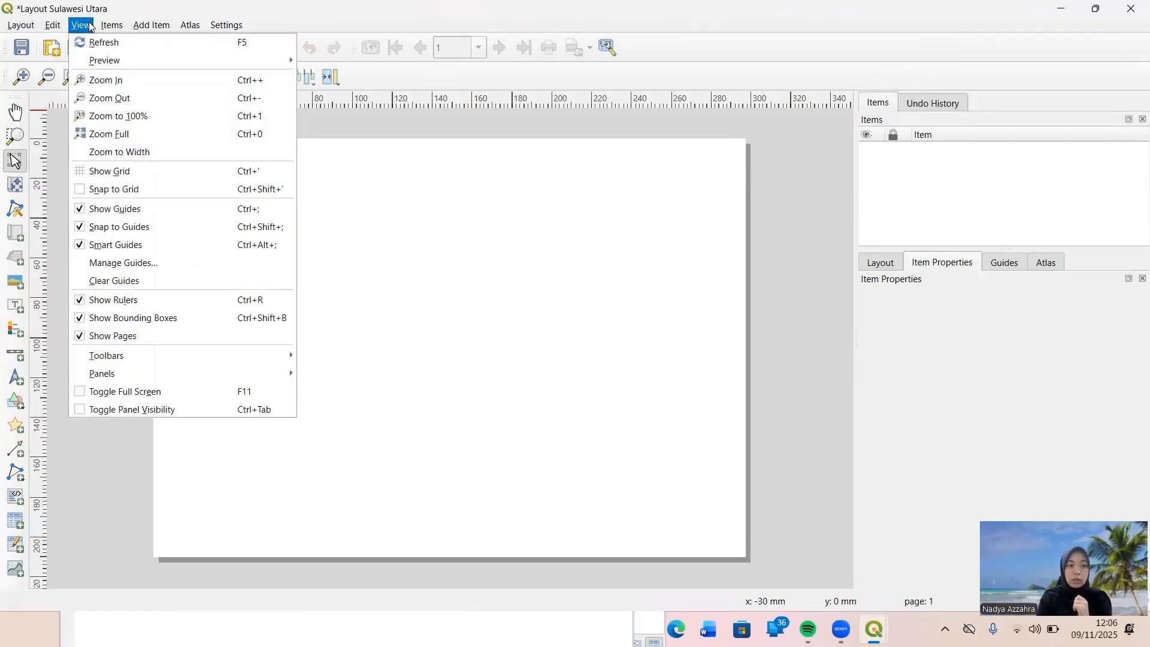
pyautogui.click(77, 191)
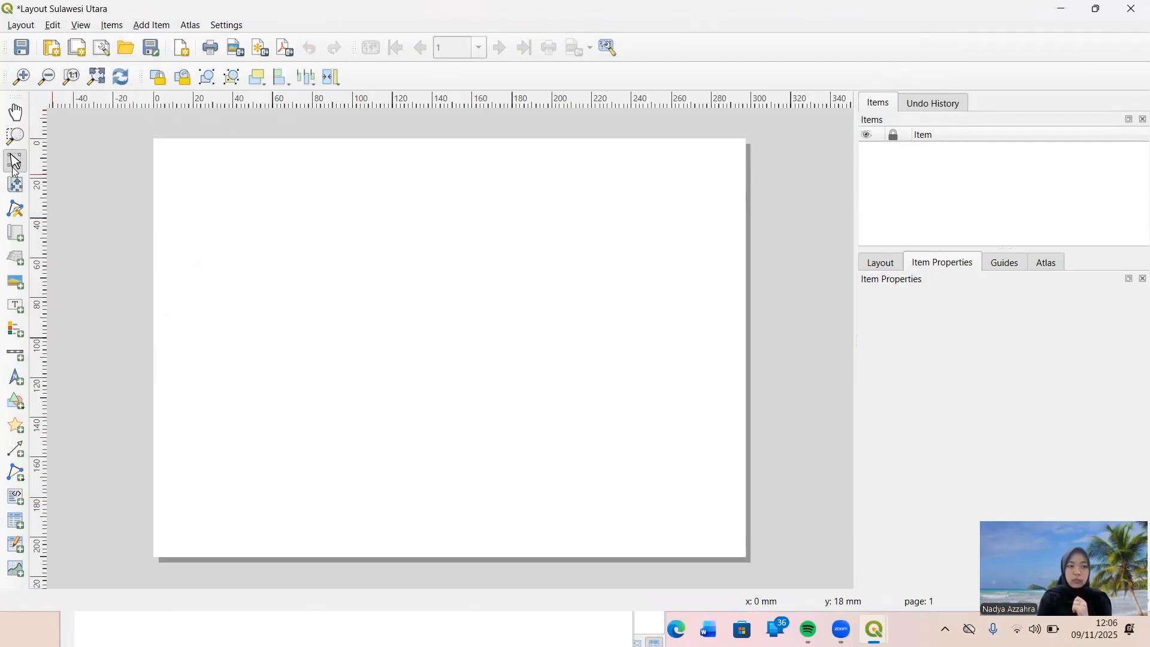
pyautogui.click(12, 410)
pyautogui.click(68, 405)
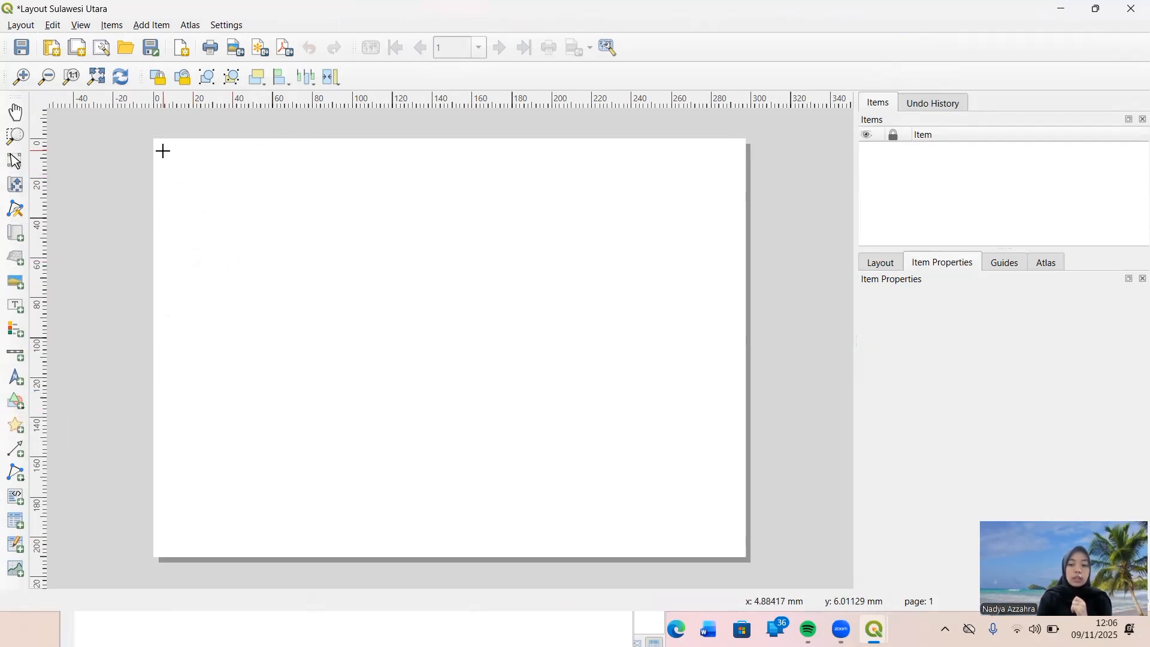
pyautogui.moveTo(163, 149); pyautogui.dragTo(726, 517)
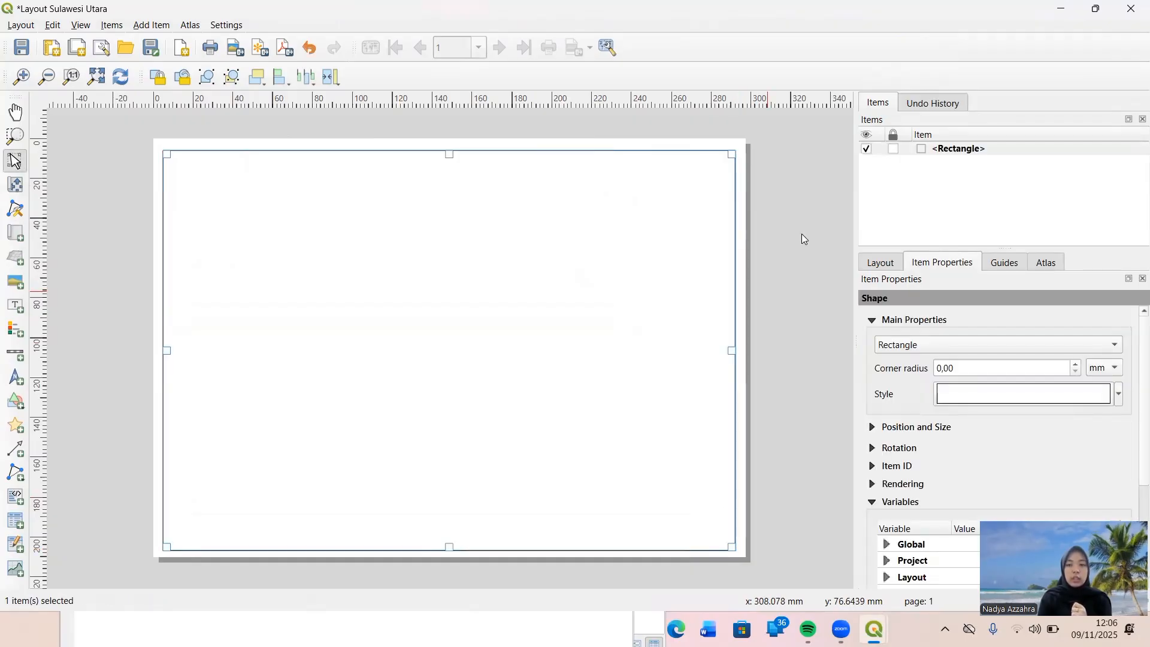
# Rename the frame rectangle "Tepi Luar" and lock it.
pyautogui.doubleClick(1022, 146)
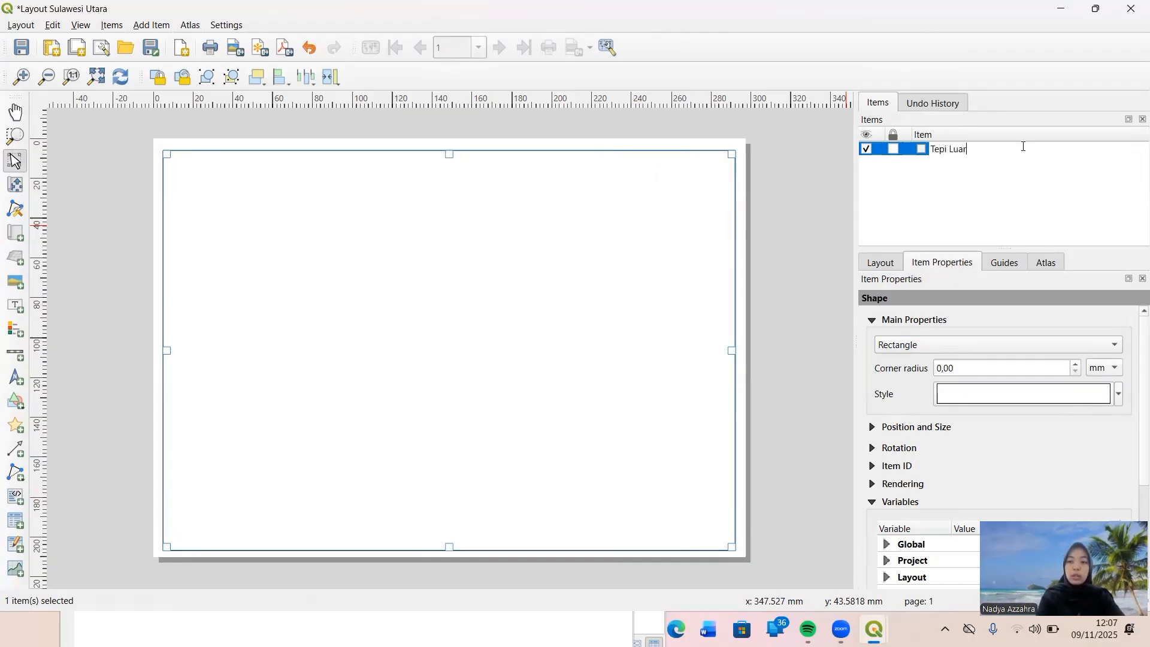
pyautogui.click(894, 149)
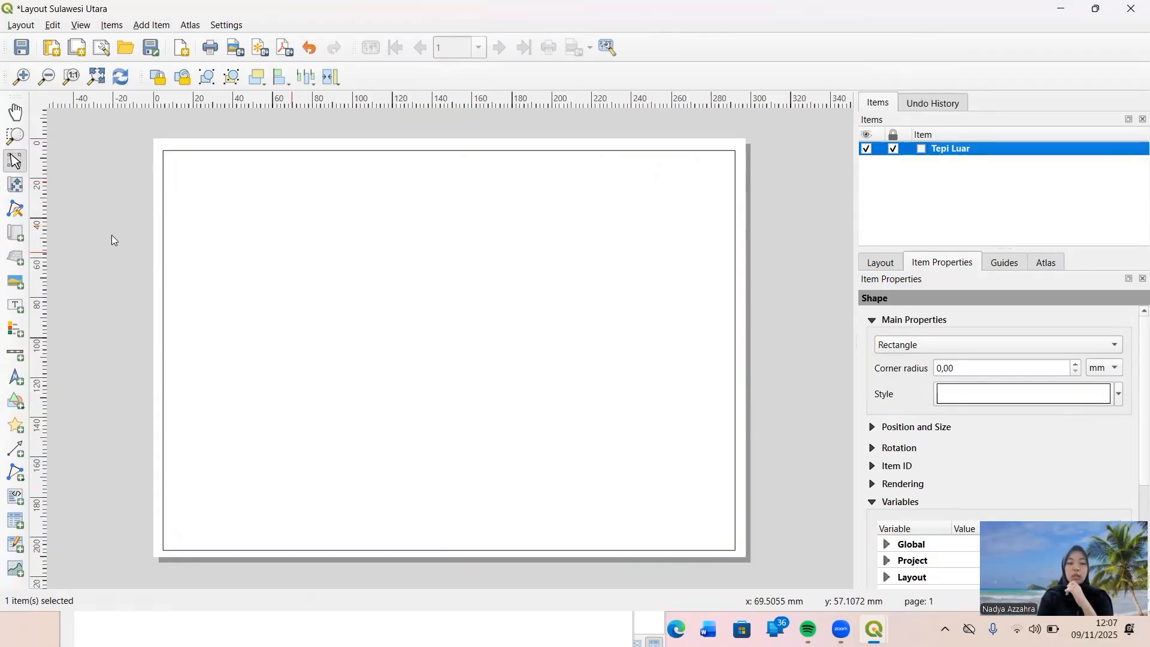
# Draw a second rectangle inside the outer frame, starting about 10 mm from the page edges, and rename it "Tepi dalam".
pyautogui.click(18, 411)
pyautogui.click(57, 398)
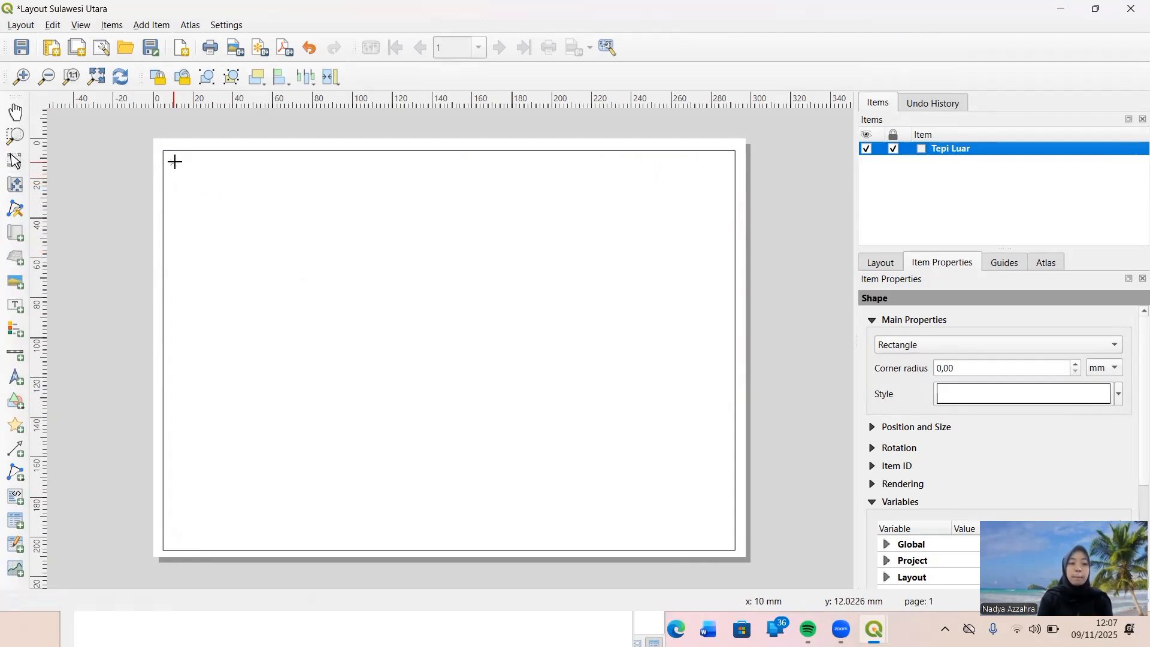
pyautogui.moveTo(172, 161); pyautogui.dragTo(557, 537)
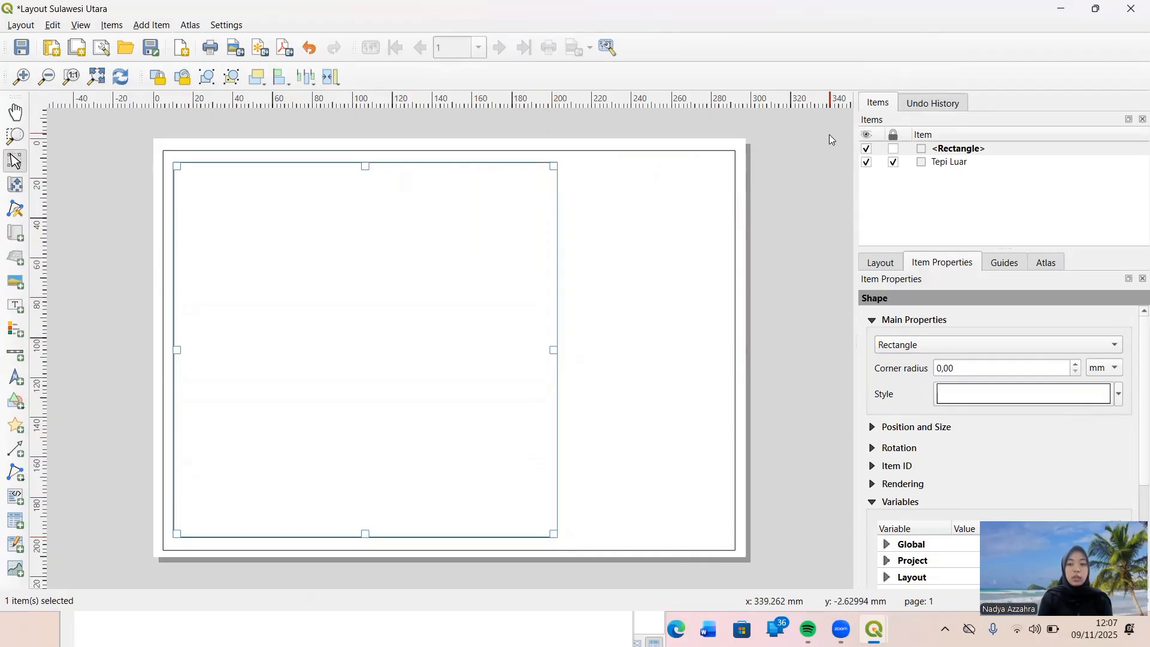
pyautogui.click(950, 147)
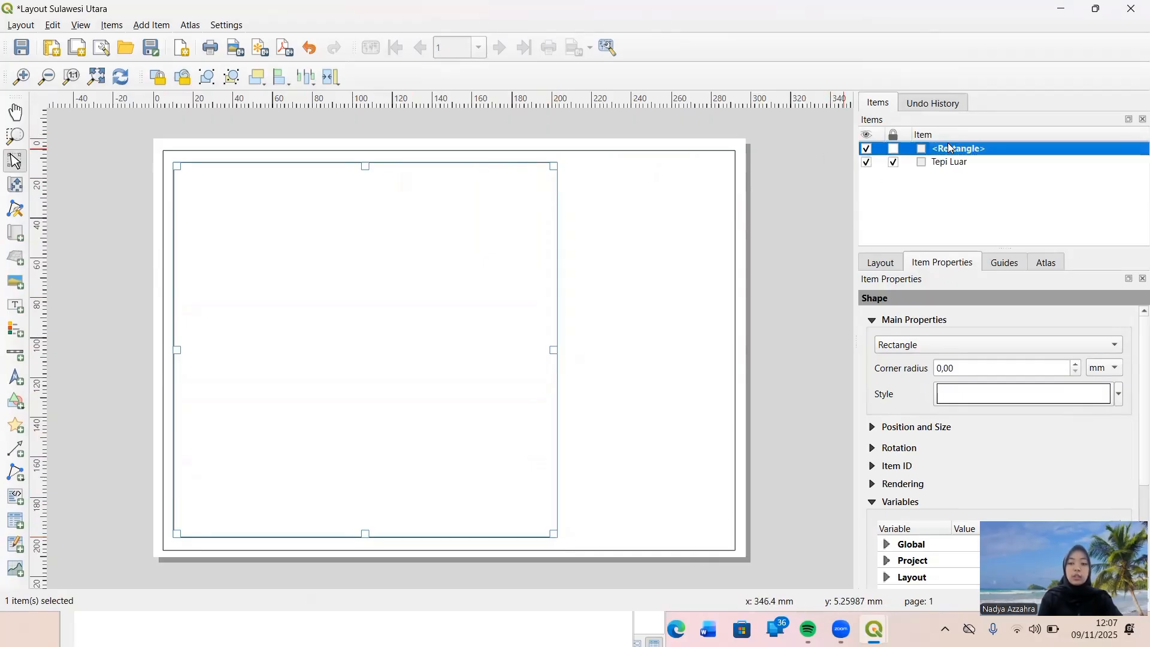
pyautogui.click(948, 147)
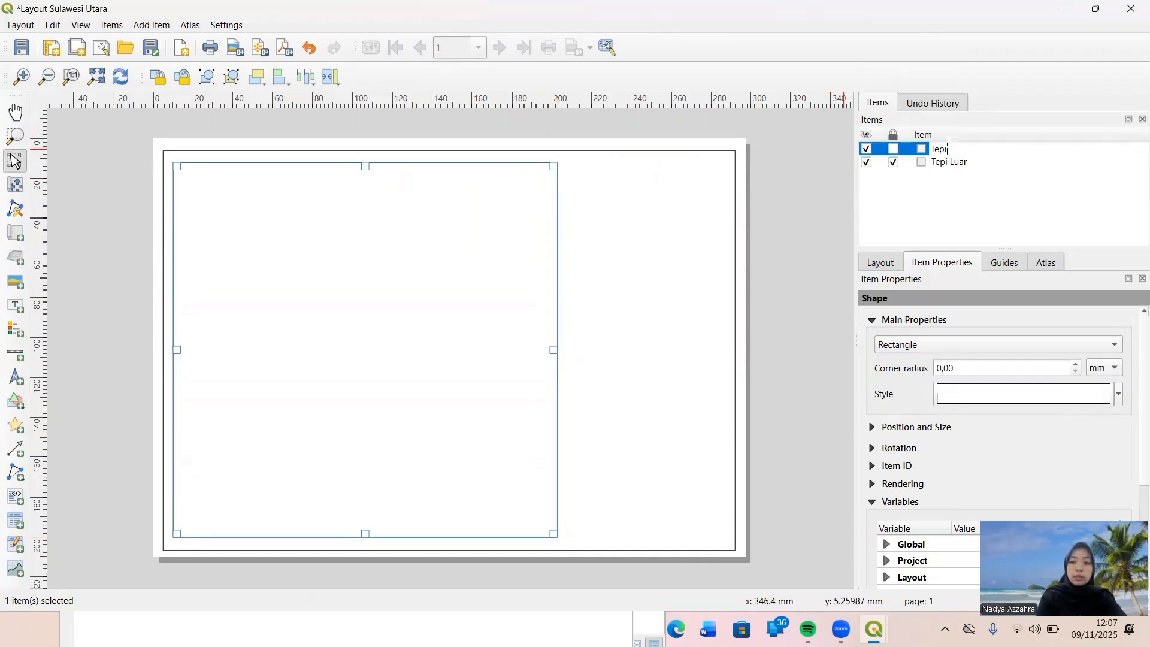
pyautogui.press('Return')
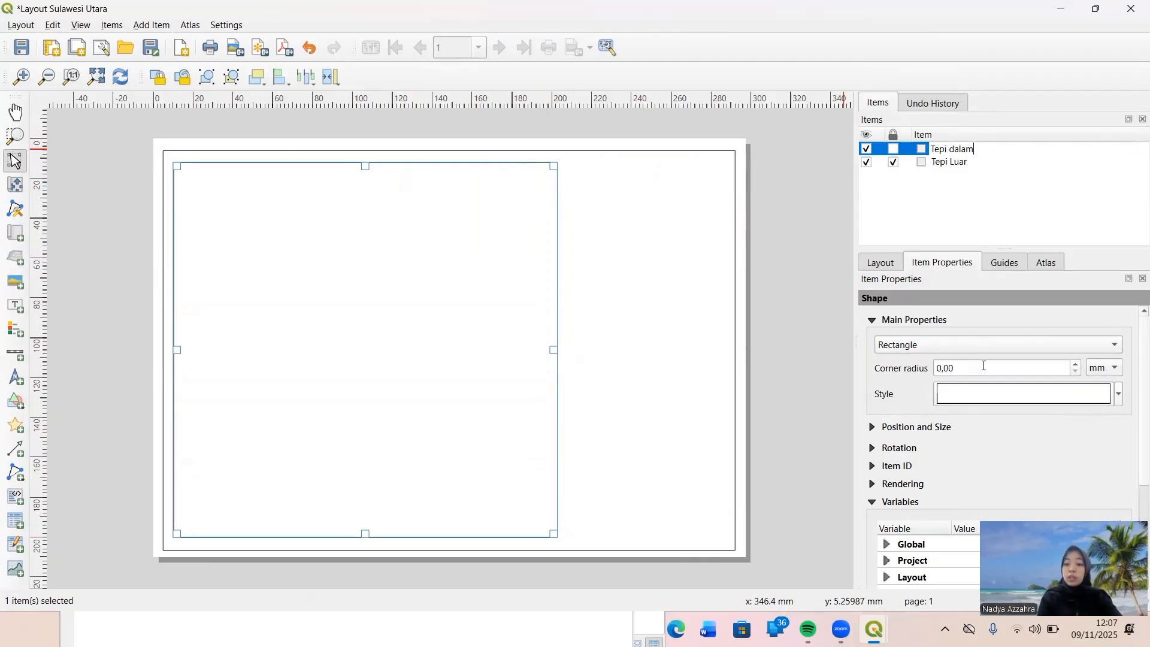
# Make the fill of the "Tepi dalam" rectangle transparent and set its stroke width to 0.1 mm.
pyautogui.click(988, 402)
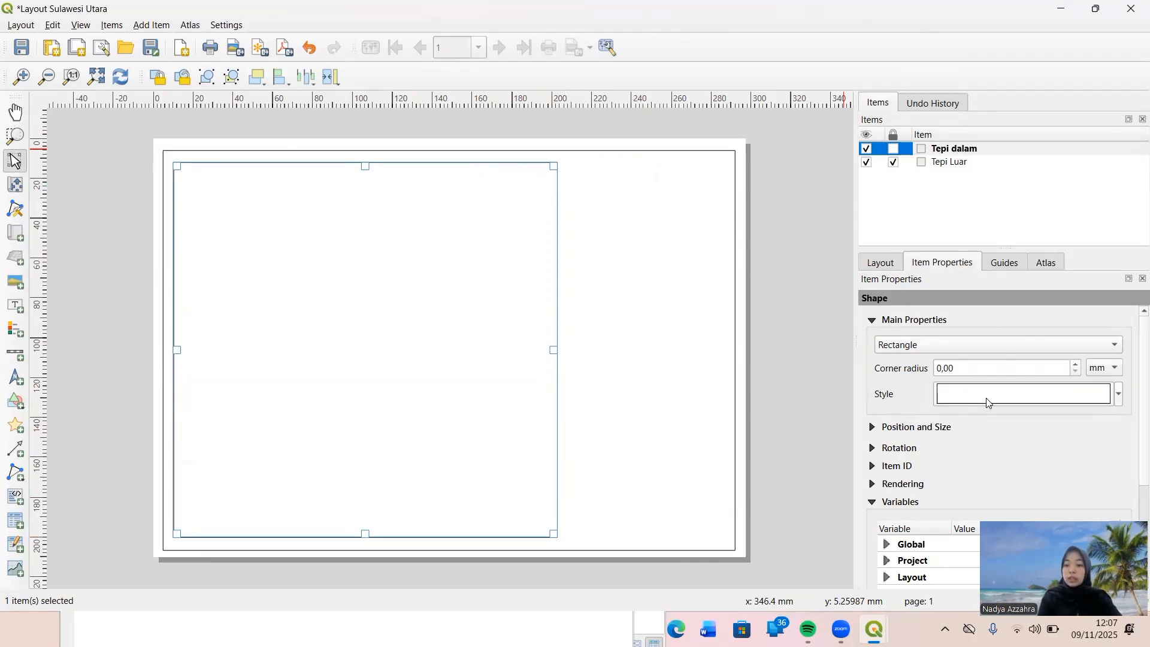
pyautogui.click(987, 328)
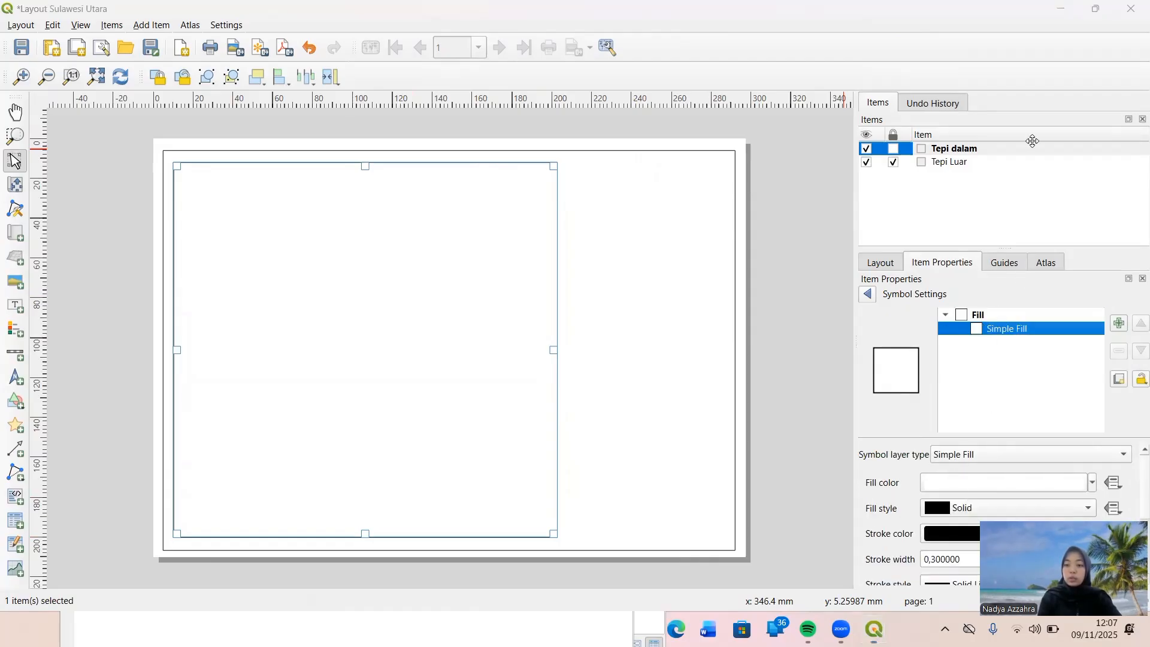
pyautogui.moveTo(1039, 591); pyautogui.dragTo(1032, 141)
pyautogui.click(942, 483)
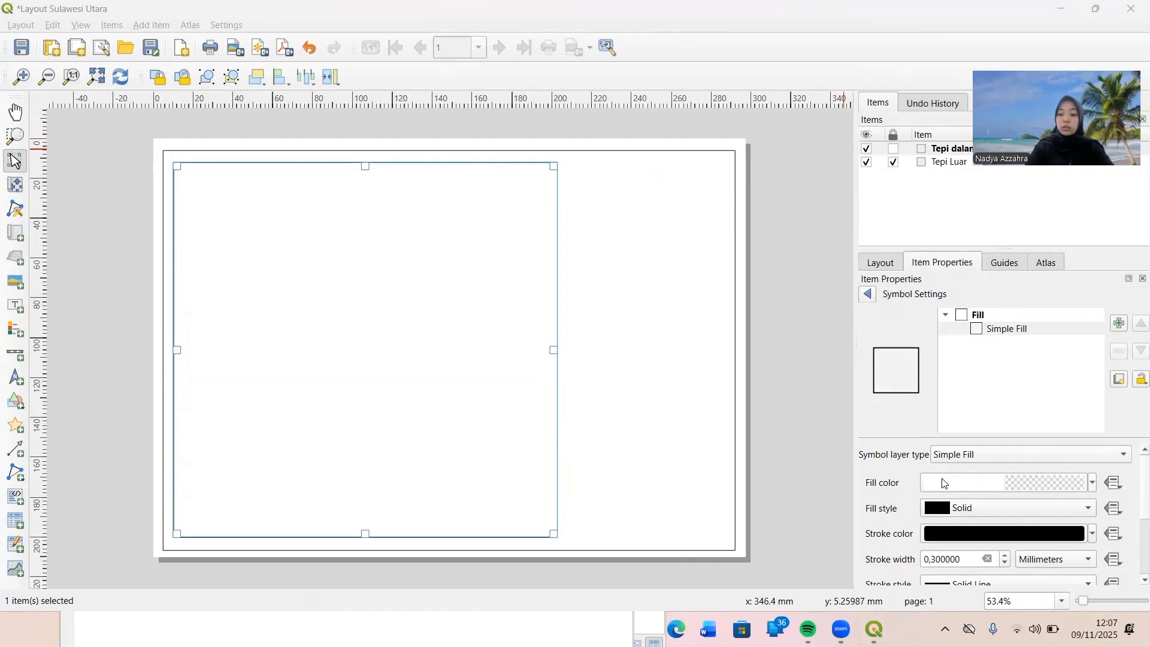
pyautogui.scroll(-3, 906, 472)
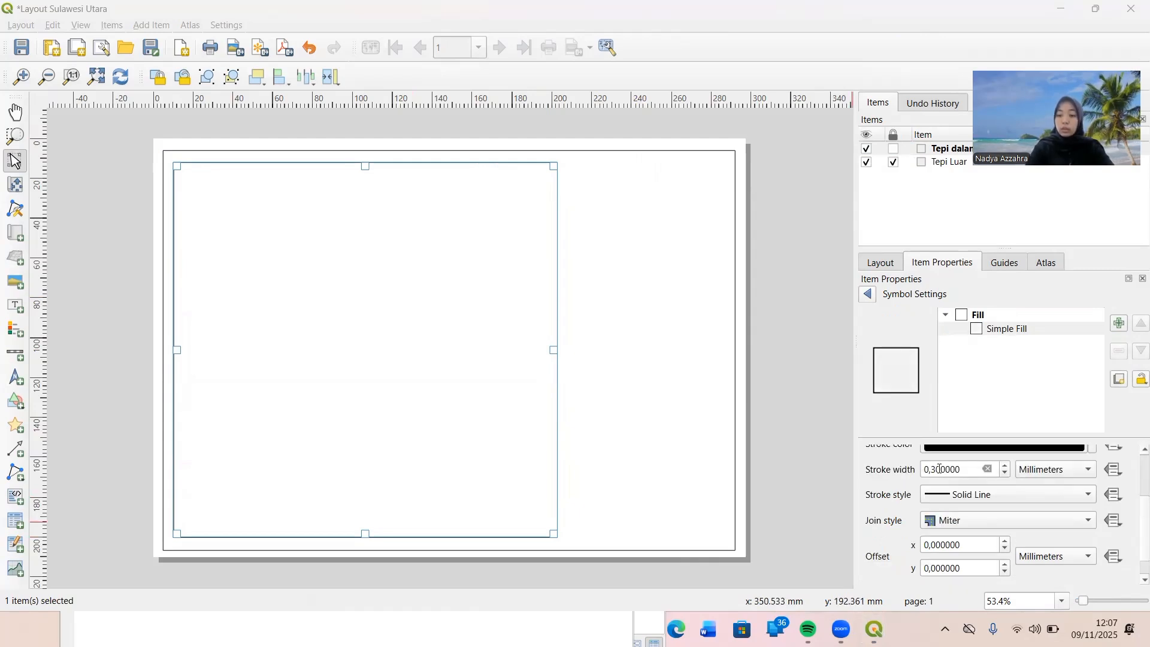
pyautogui.rightClick(1005, 474)
pyautogui.click(1005, 473)
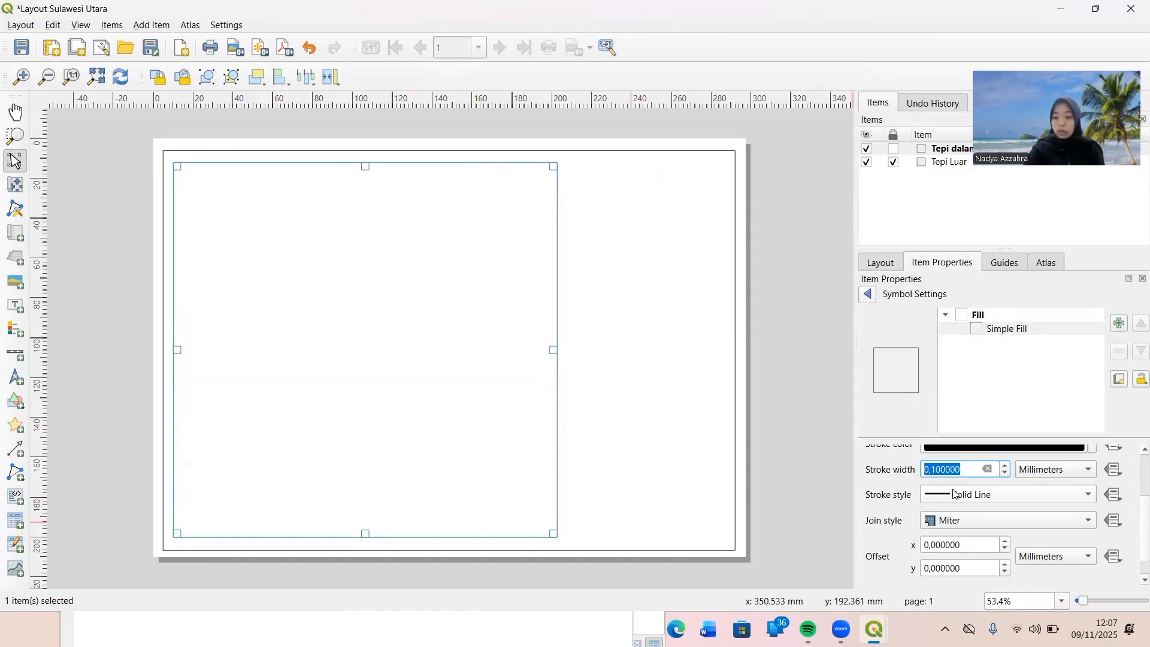
pyautogui.click(818, 492)
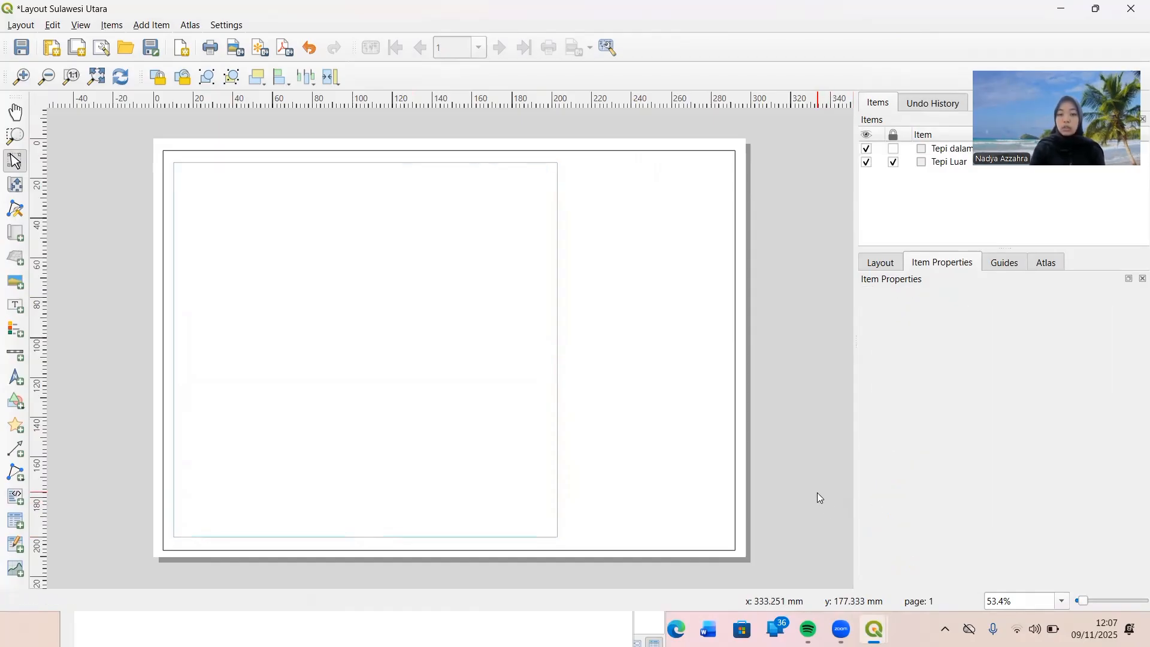
# Duplicate the "Tepi dalam" rectangle and narrow the copy into a tall column beside the original on the page's right side.
pyautogui.click(466, 350)
pyautogui.rightClick(466, 349)
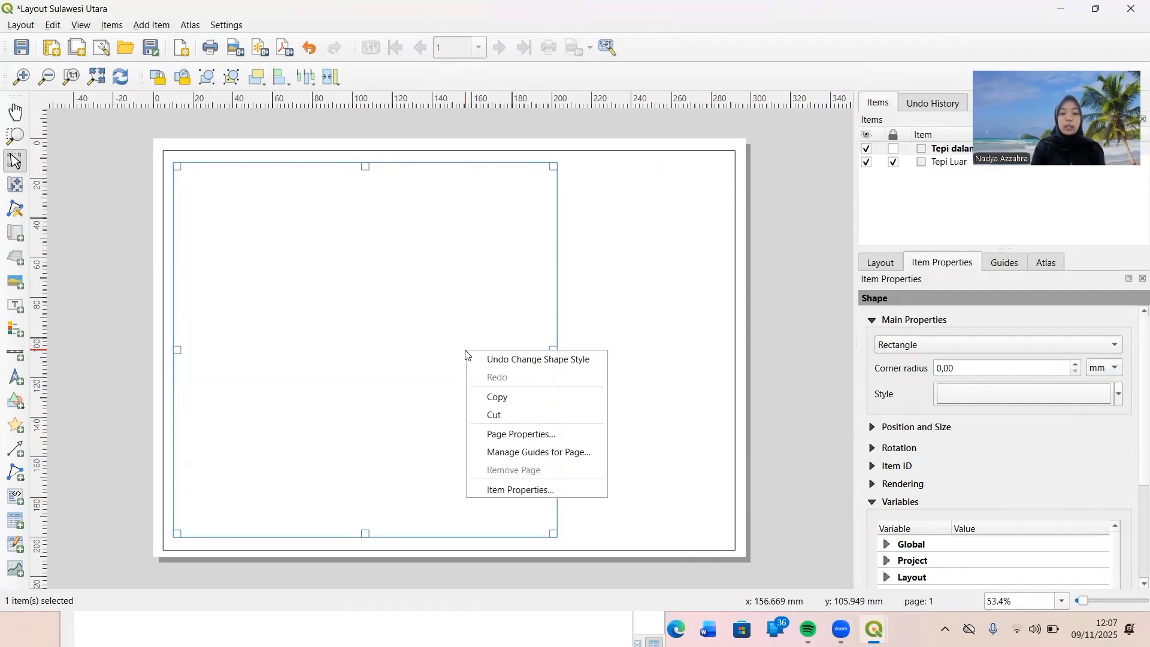
pyautogui.click(490, 397)
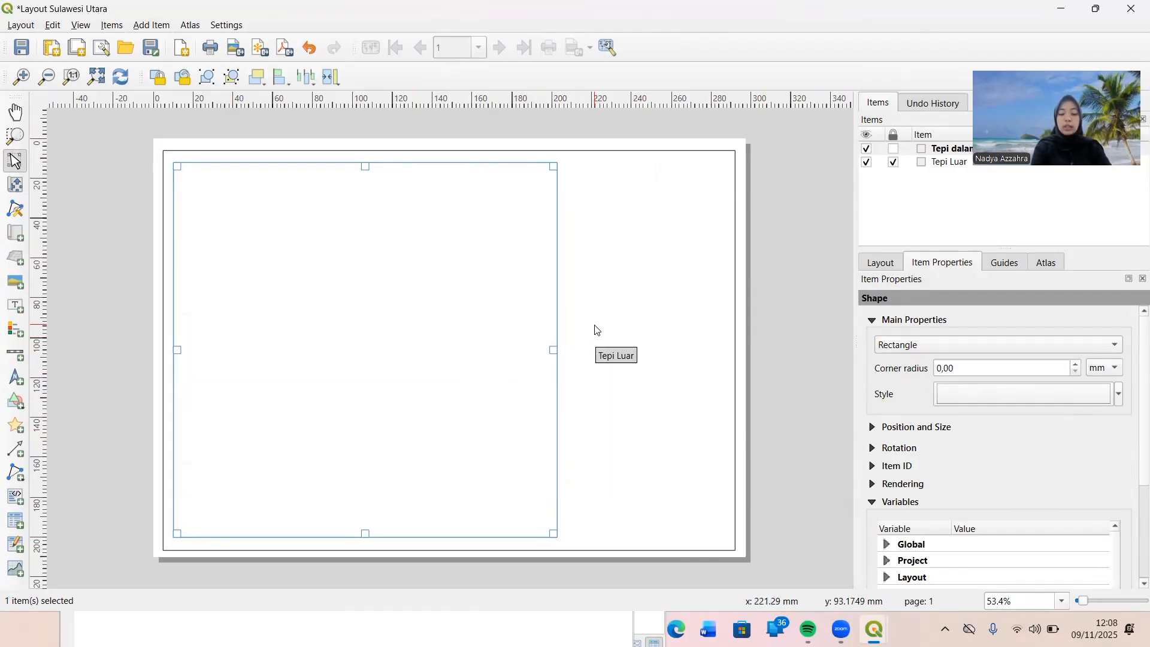
pyautogui.hotkey('ctrl', 'v')
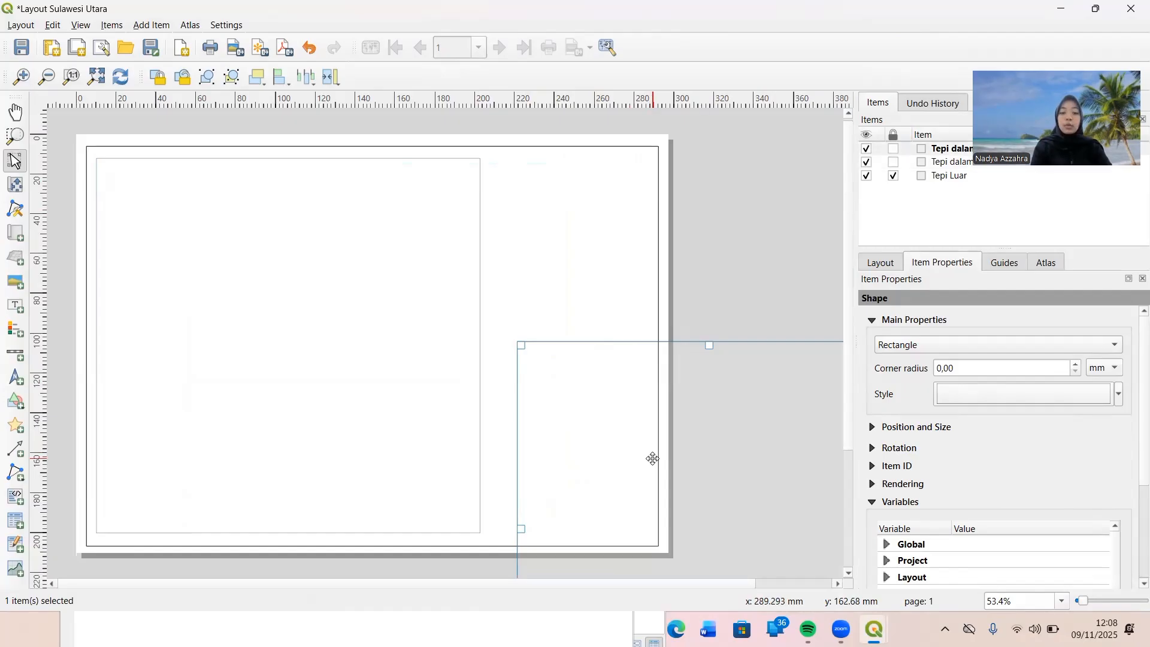
pyautogui.moveTo(653, 459); pyautogui.dragTo(375, 226)
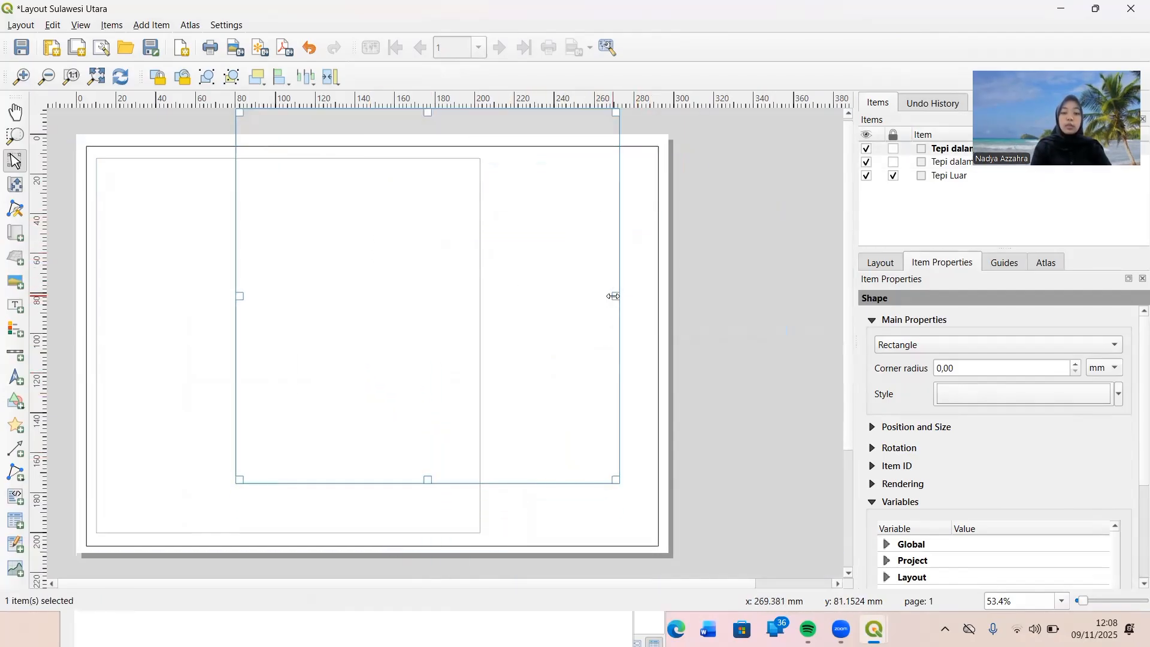
pyautogui.moveTo(612, 296)
pyautogui.mouseDown()
pyautogui.moveTo(385, 270)
pyautogui.moveTo(580, 342)
pyautogui.moveTo(601, 313)
pyautogui.mouseUp()
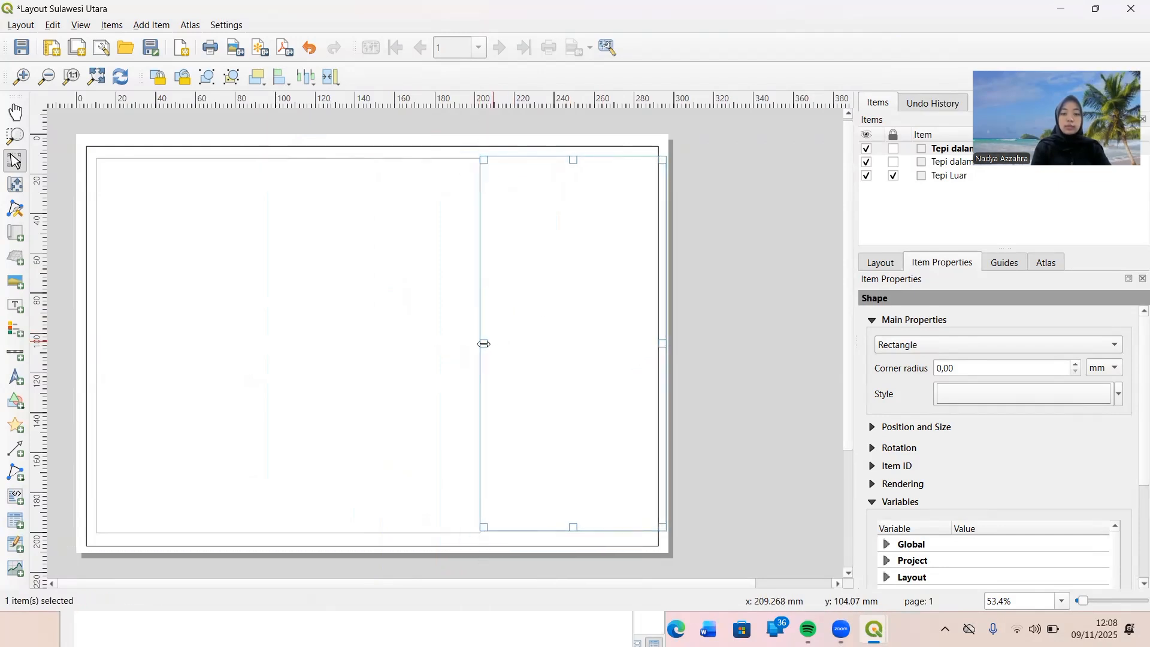
# Adjust the widths and positions of both inner rectangles so they sit inside the outer frame with a gap of about 5 mm between them.
pyautogui.moveTo(482, 343)
pyautogui.mouseDown()
pyautogui.moveTo(509, 342)
pyautogui.moveTo(460, 346)
pyautogui.mouseUp()
pyautogui.click(463, 346)
pyautogui.moveTo(547, 344); pyautogui.dragTo(529, 343)
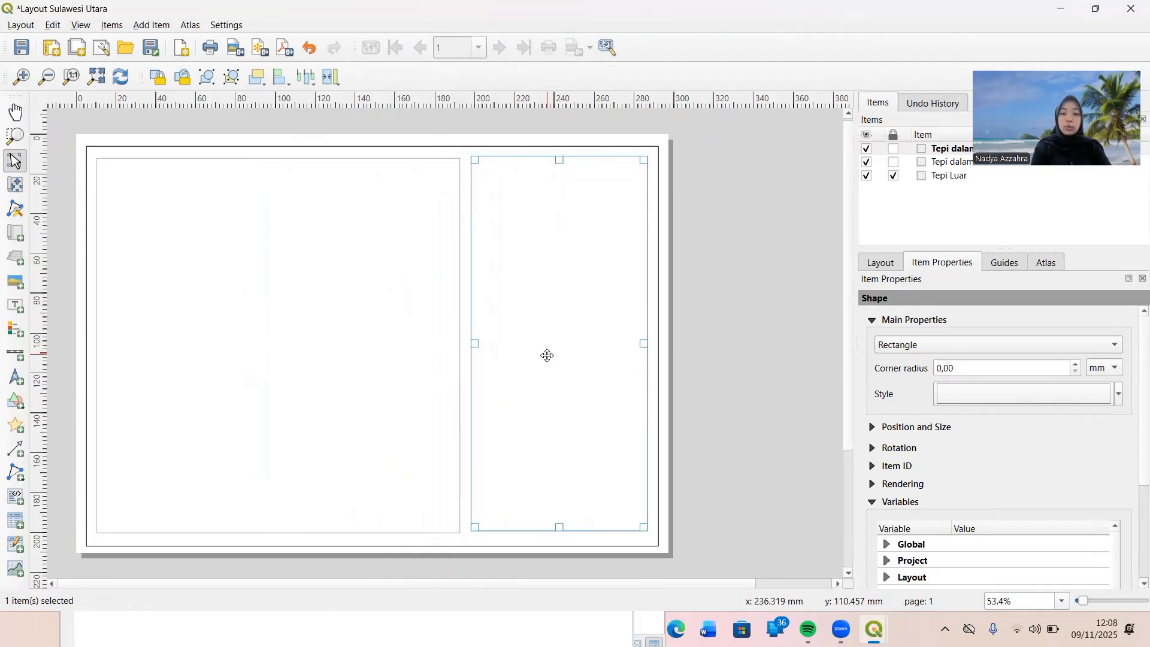
pyautogui.click(691, 351)
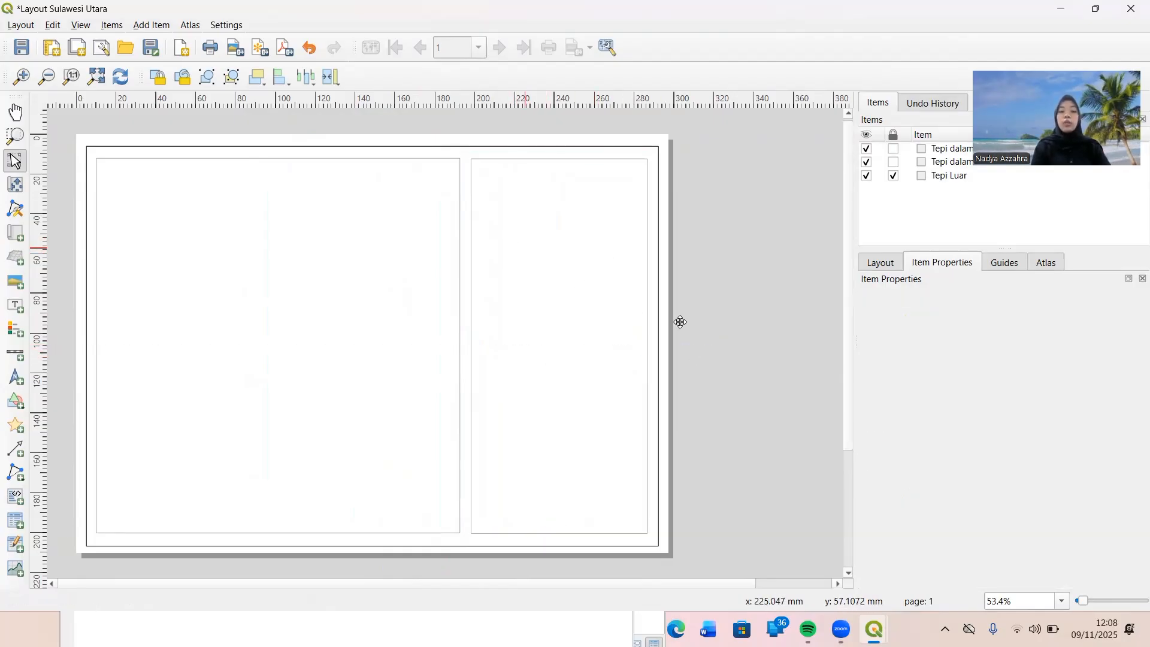
# Lock both "Tepi dalam" rectangles.
pyautogui.click(893, 162)
pyautogui.click(897, 149)
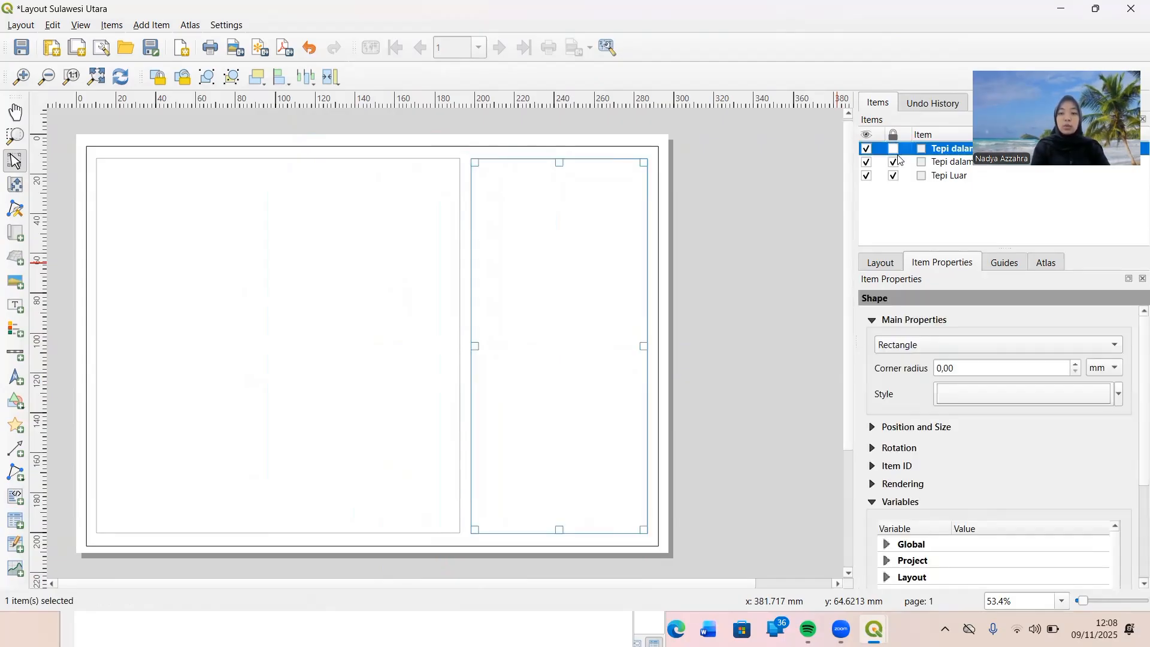
pyautogui.click(896, 150)
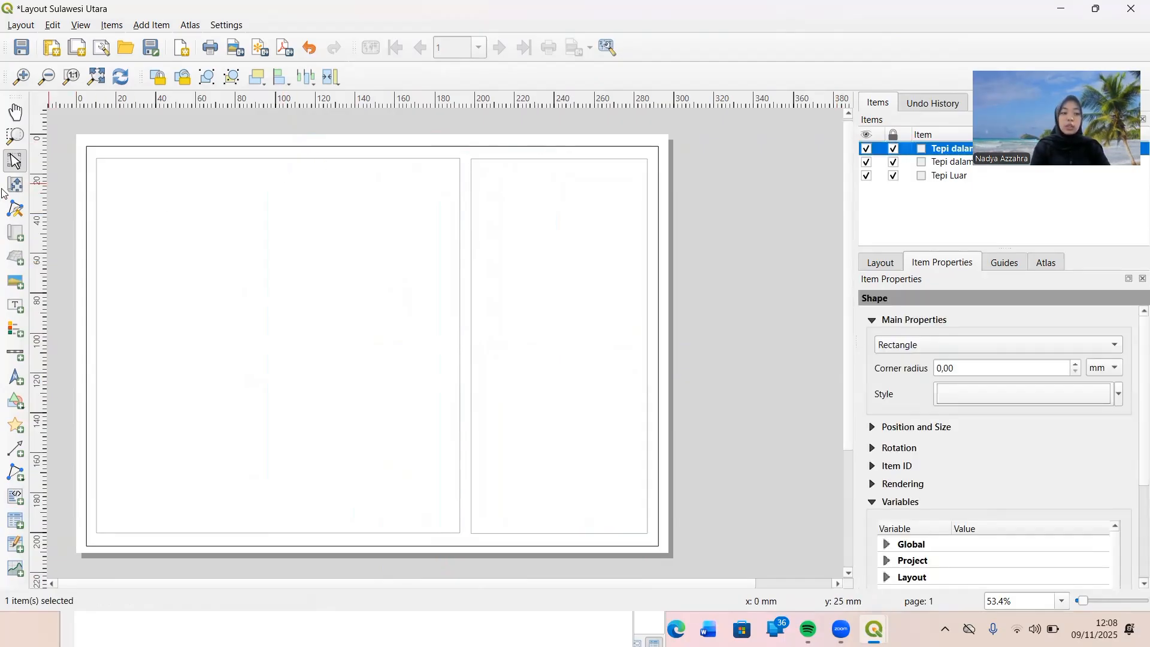
# Add a map about 172 mm by 175 mm inside the large inner frame and trim its left edge slightly.
pyautogui.click(16, 235)
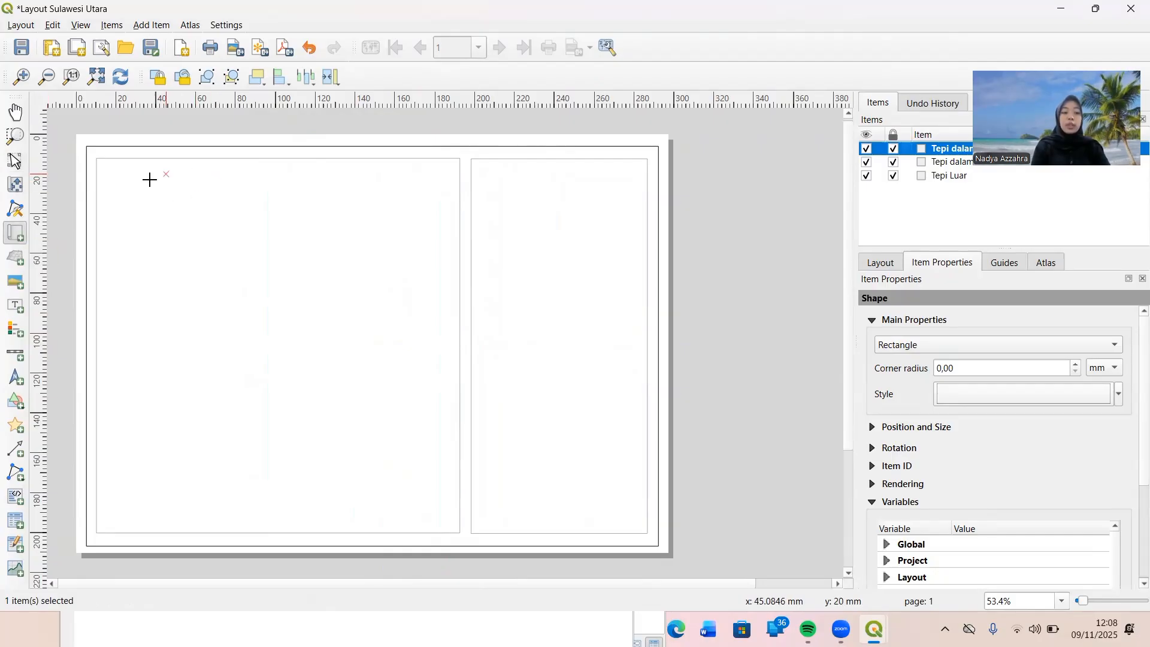
pyautogui.moveTo(106, 171); pyautogui.dragTo(448, 518)
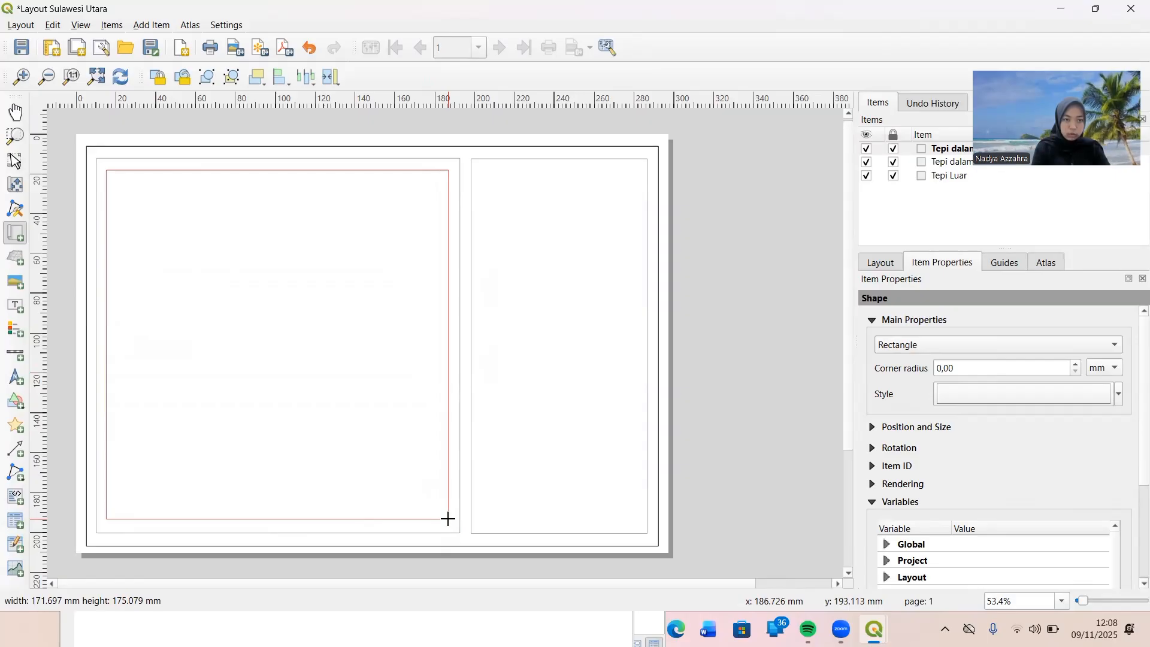
pyautogui.moveTo(448, 519); pyautogui.dragTo(449, 521)
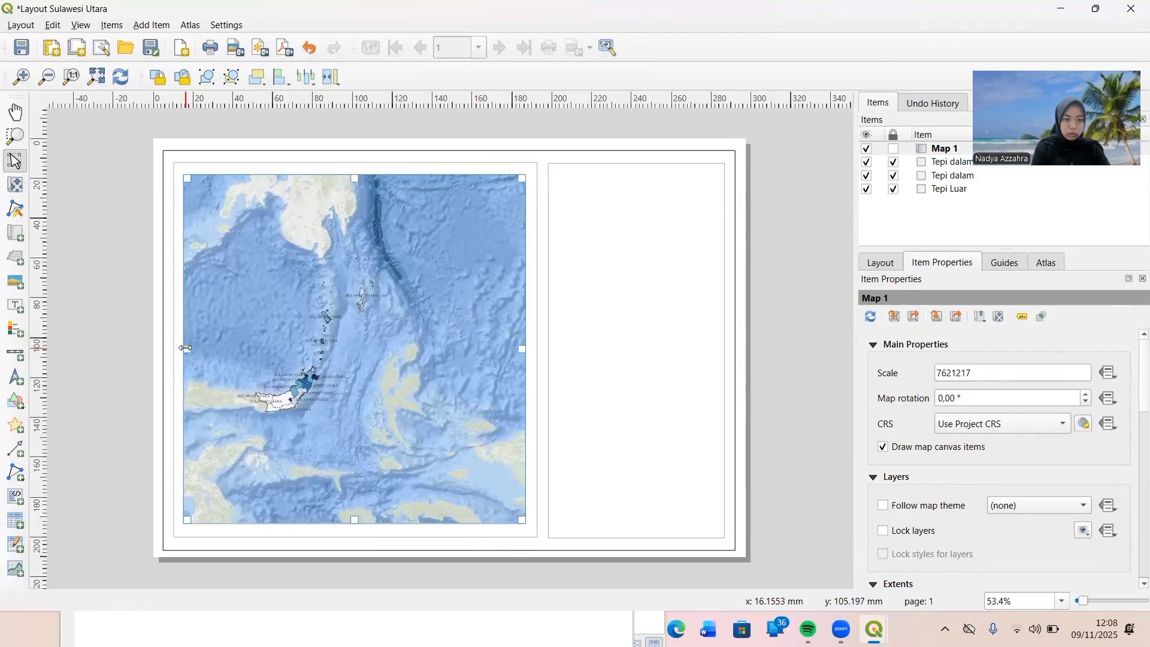
pyautogui.moveTo(186, 348); pyautogui.dragTo(188, 348)
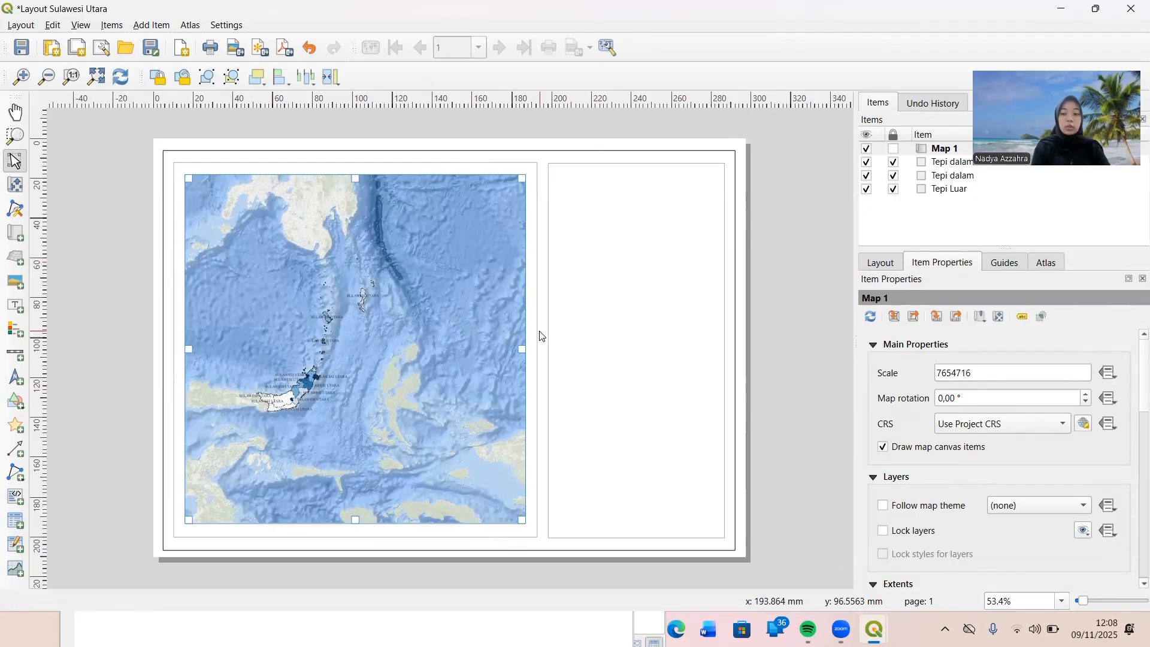
# Set the scale of the layout map to 3000000.
pyautogui.moveTo(987, 377); pyautogui.dragTo(941, 376)
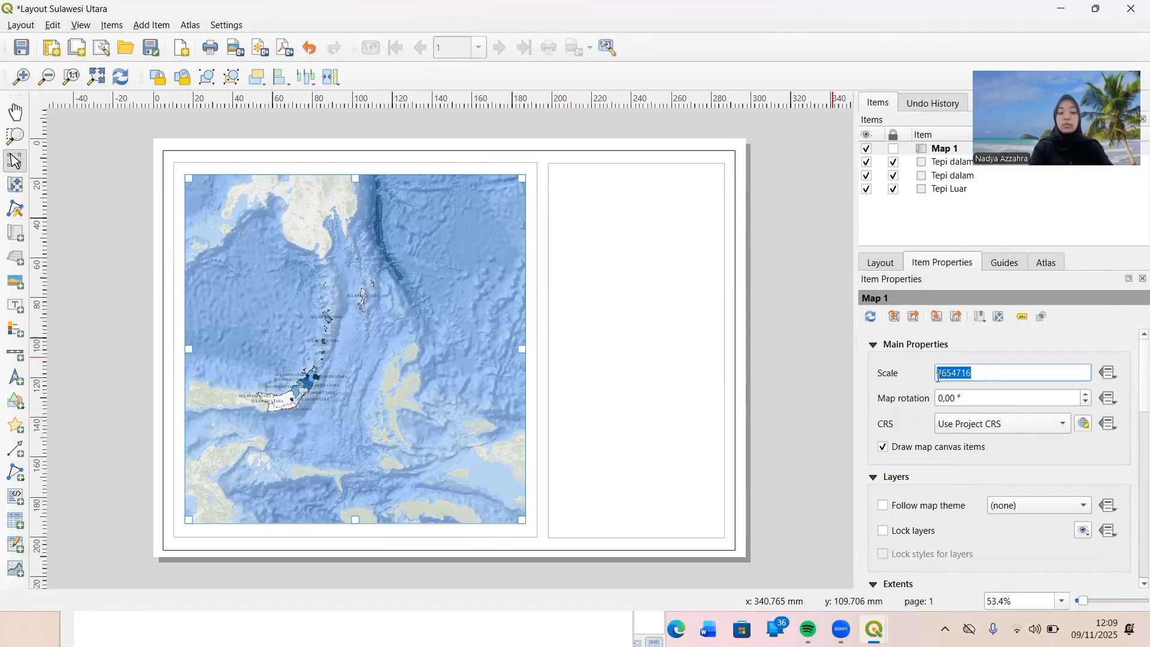
pyautogui.write('3000000')
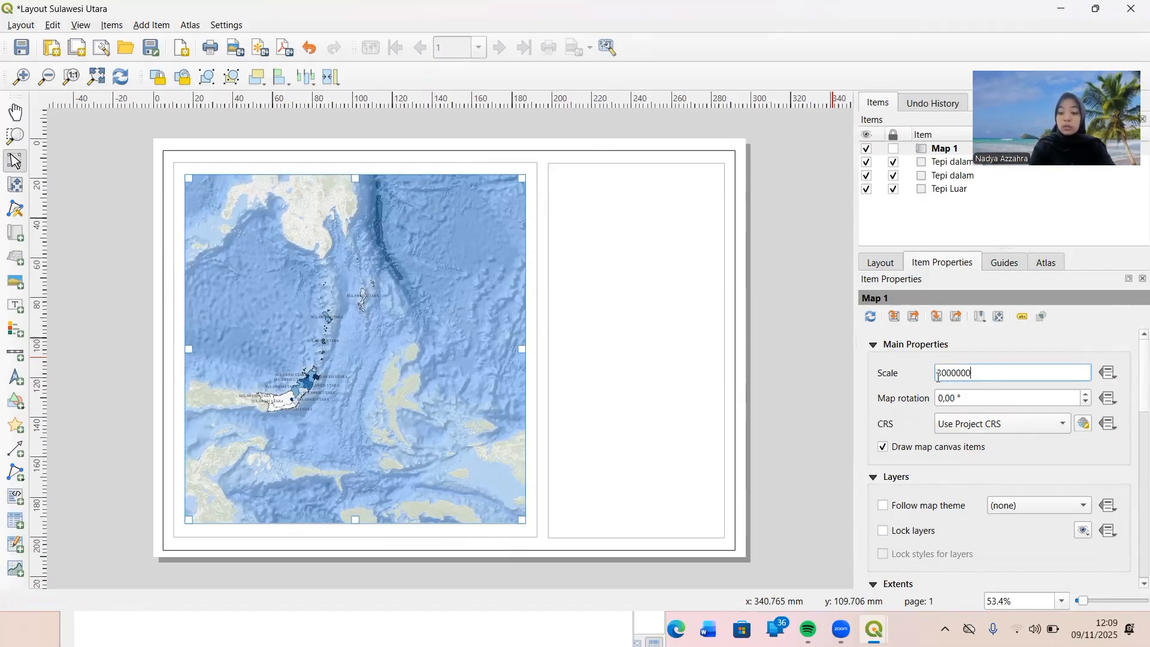
pyautogui.press('Return')
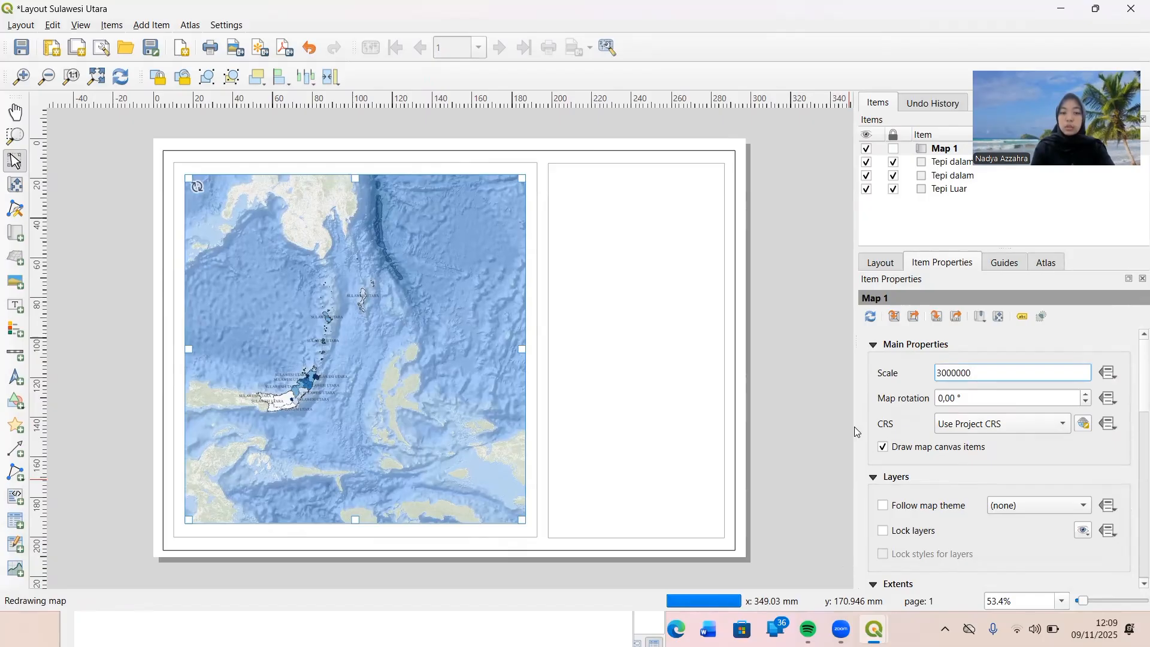
# Reopen the layout map's scale value for editing.
pyautogui.click(987, 374)
pyautogui.press('BackSpace')
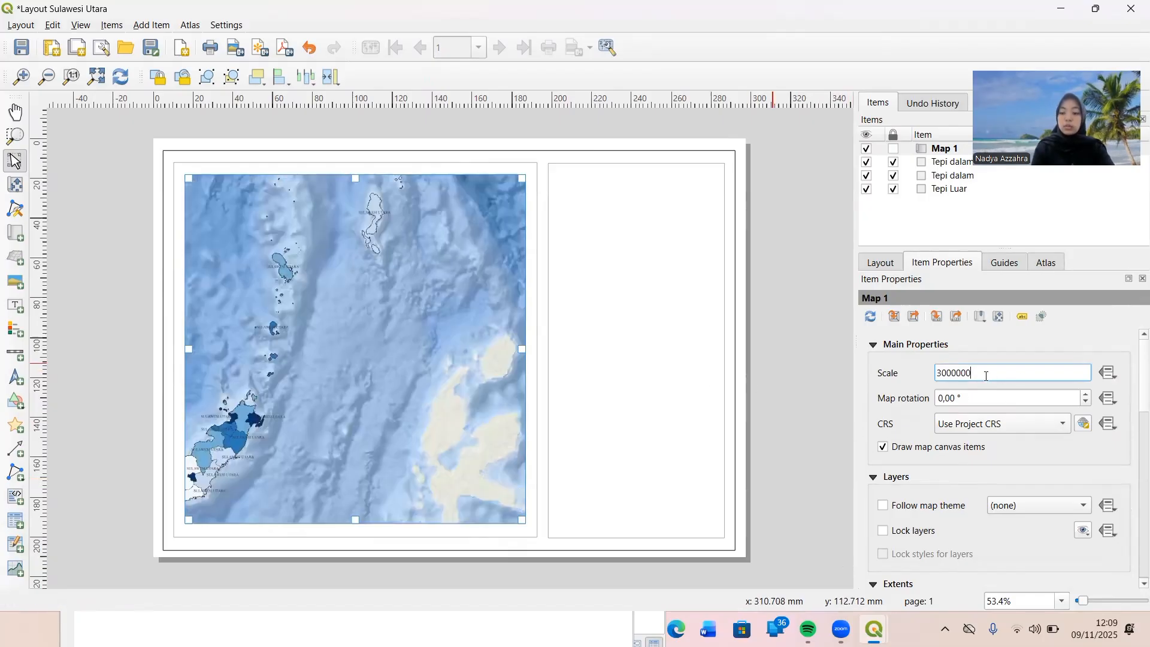
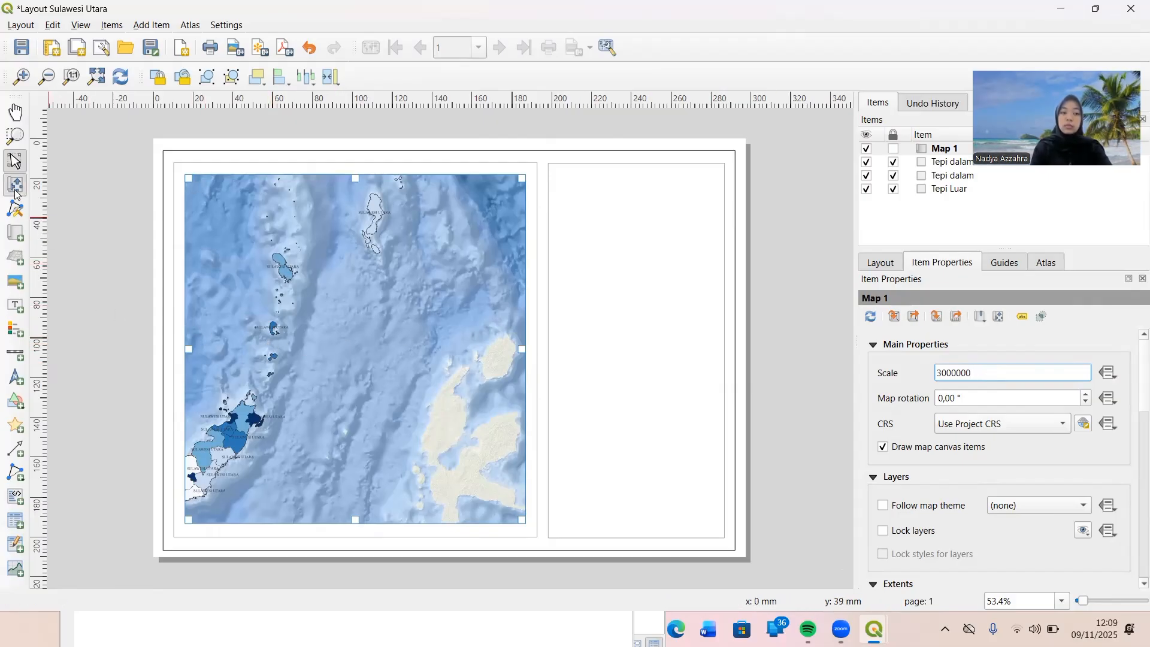
# Shift the content of the layout map until all of Sulawesi Utara, including its northern islands, fits inside the map frame.
pyautogui.click(16, 187)
pyautogui.moveTo(282, 342); pyautogui.dragTo(328, 321)
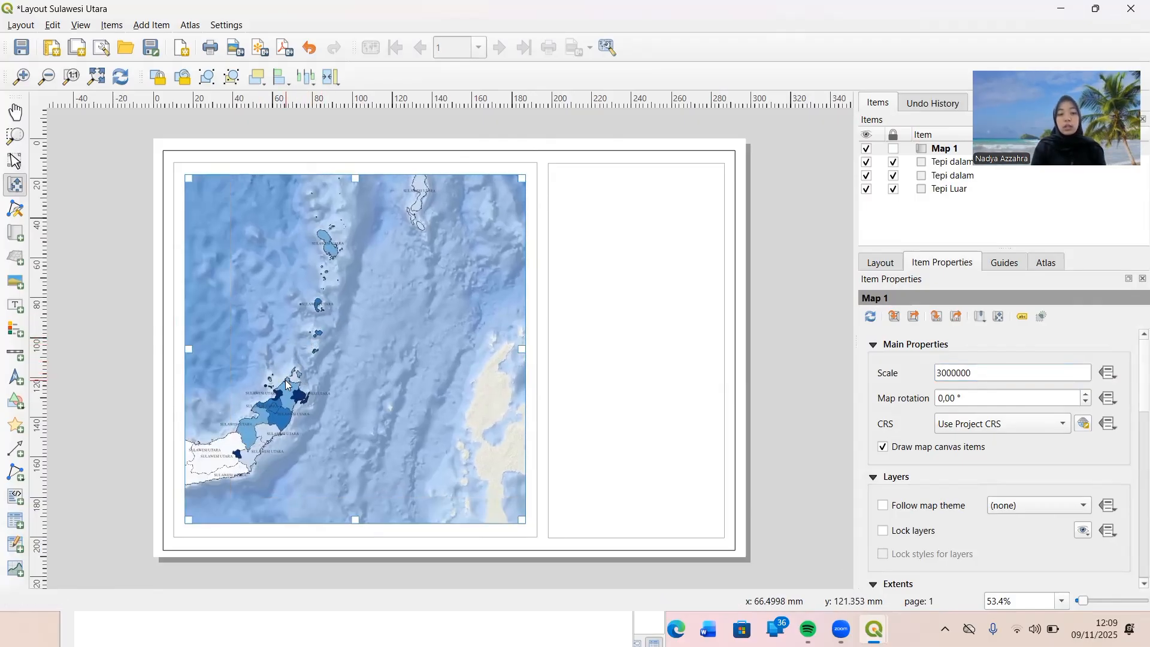
pyautogui.moveTo(287, 386); pyautogui.dragTo(322, 389)
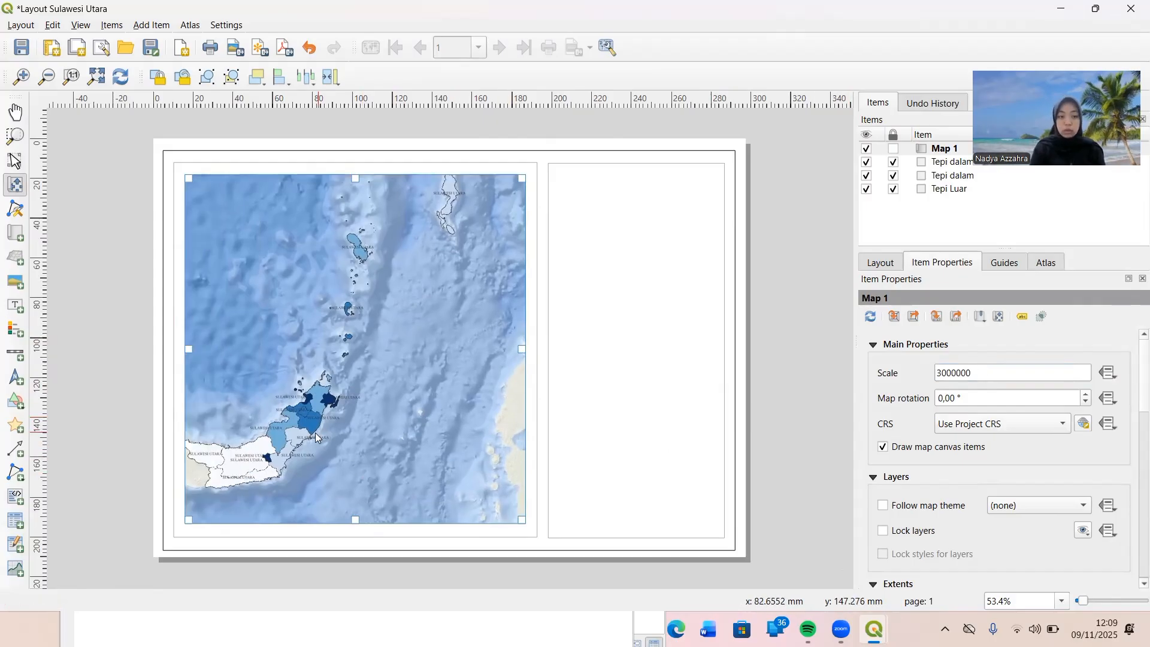
pyautogui.moveTo(297, 432); pyautogui.dragTo(311, 465)
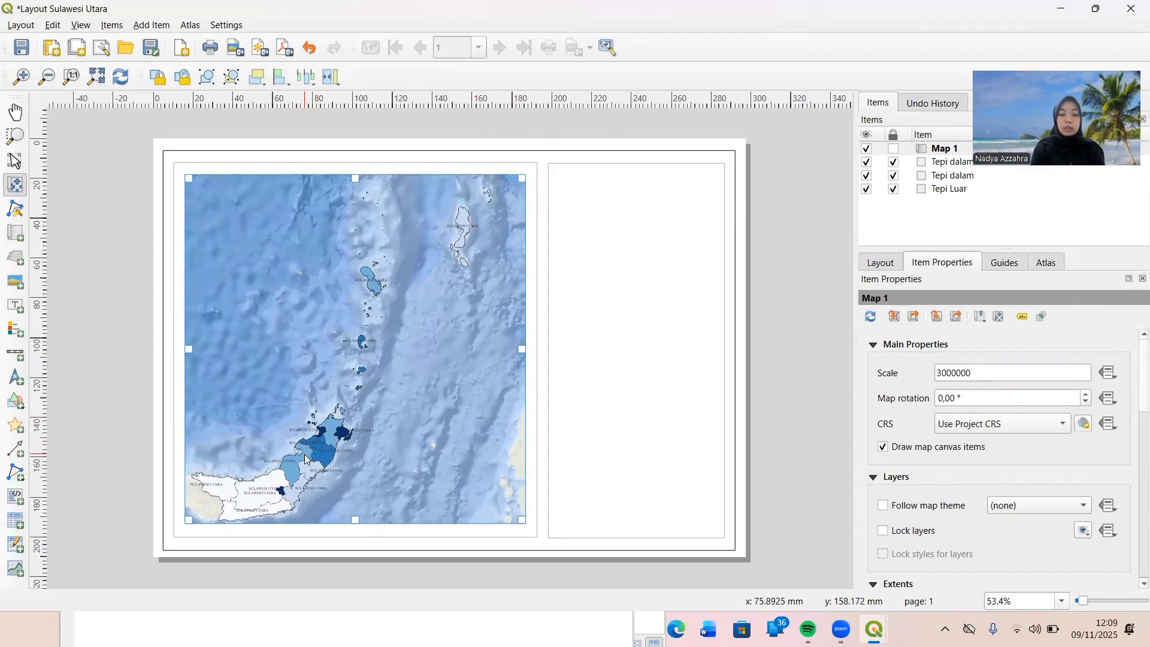
pyautogui.moveTo(306, 462); pyautogui.dragTo(304, 452)
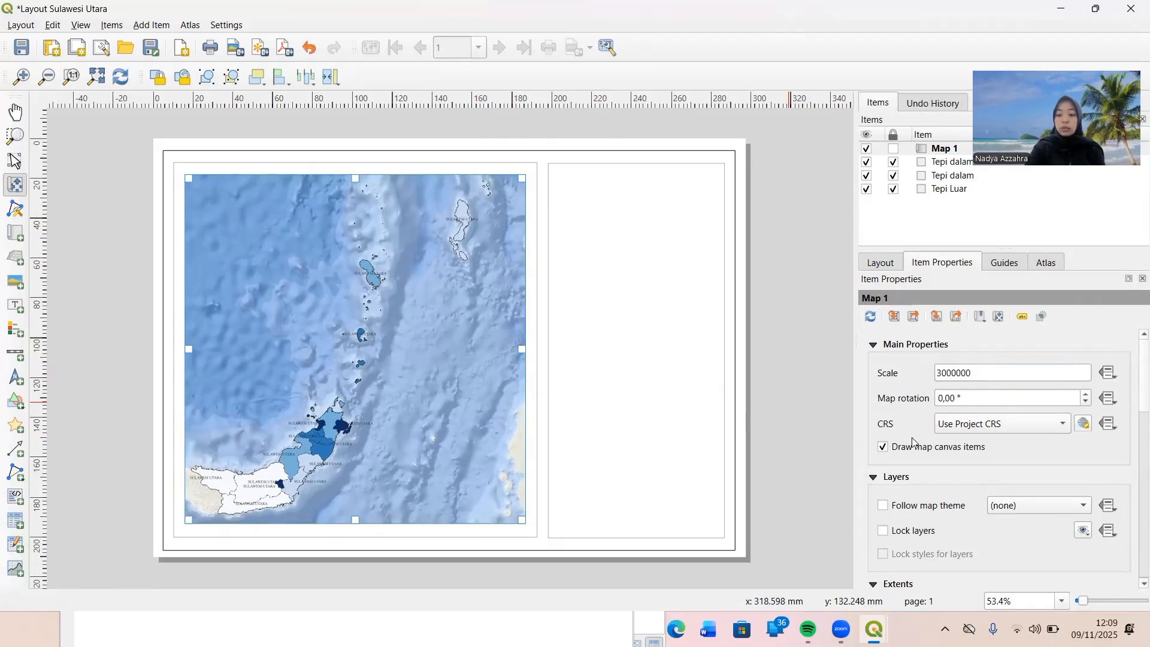
# Lock the layers and the layer styles of the layout map.
pyautogui.scroll(-1, 912, 438)
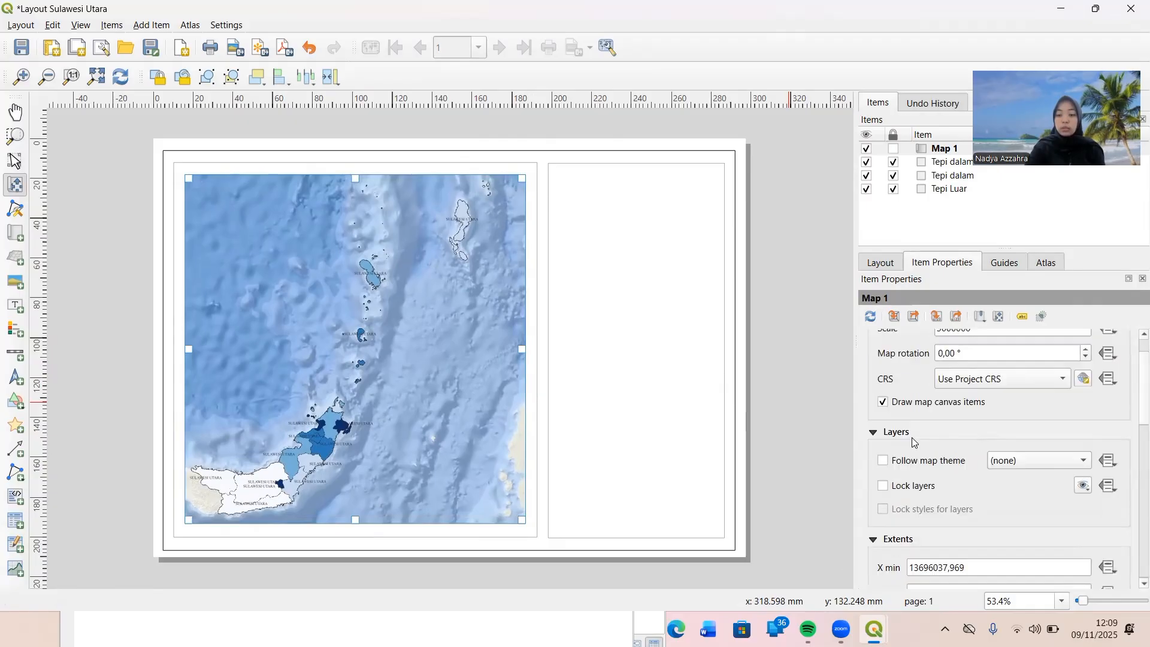
pyautogui.click(885, 486)
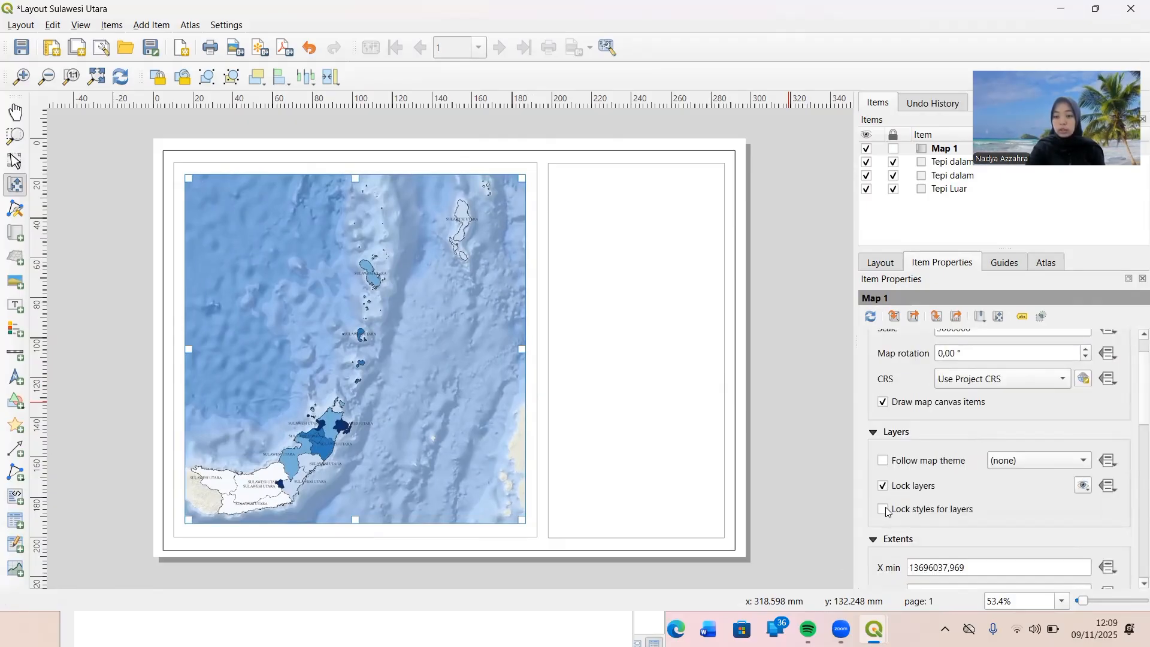
pyautogui.click(889, 508)
# Add a grid to the layout map and open its properties for editing.
pyautogui.scroll(-2, 899, 504)
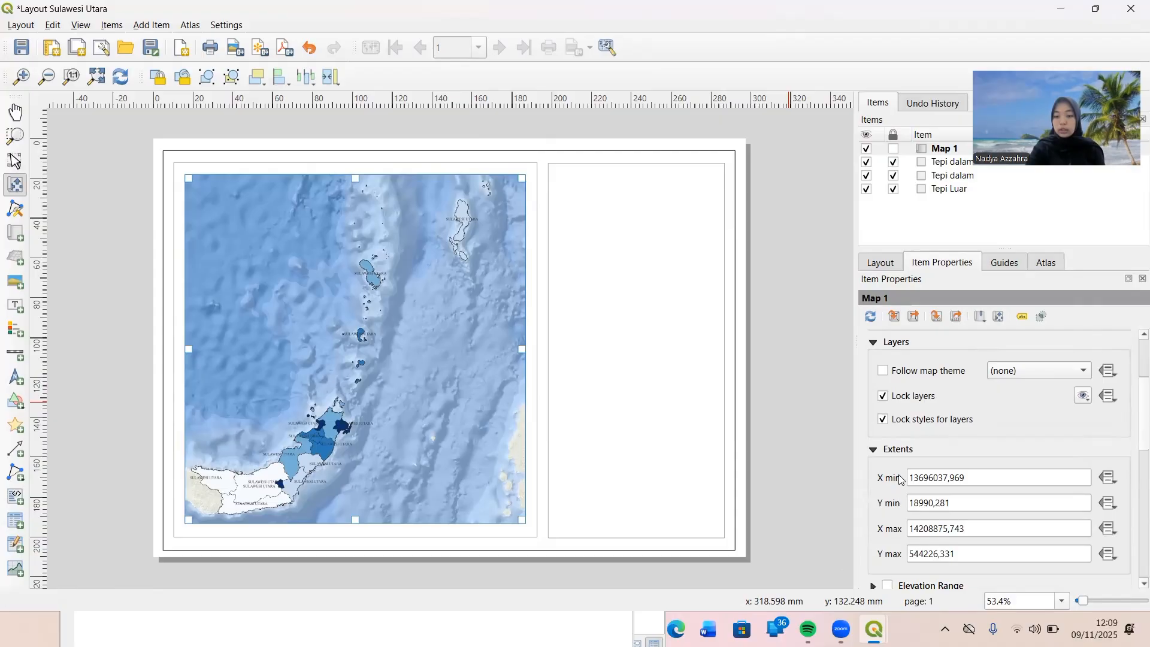
pyautogui.scroll(-1, 898, 473)
pyautogui.scroll(-2, 901, 473)
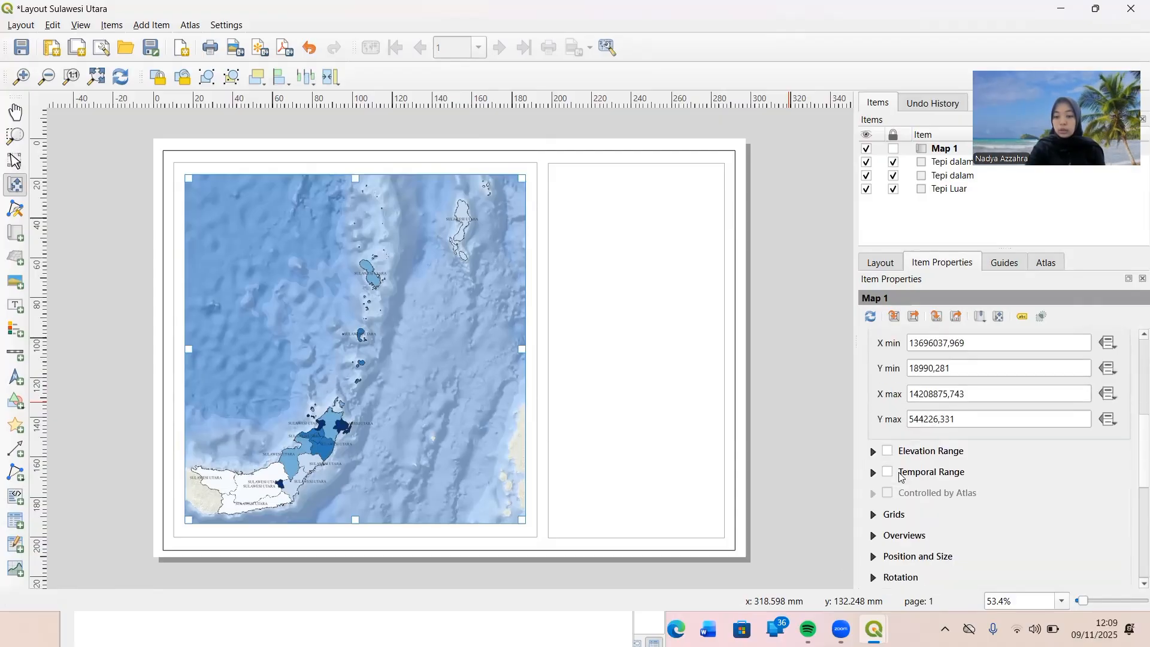
pyautogui.click(893, 514)
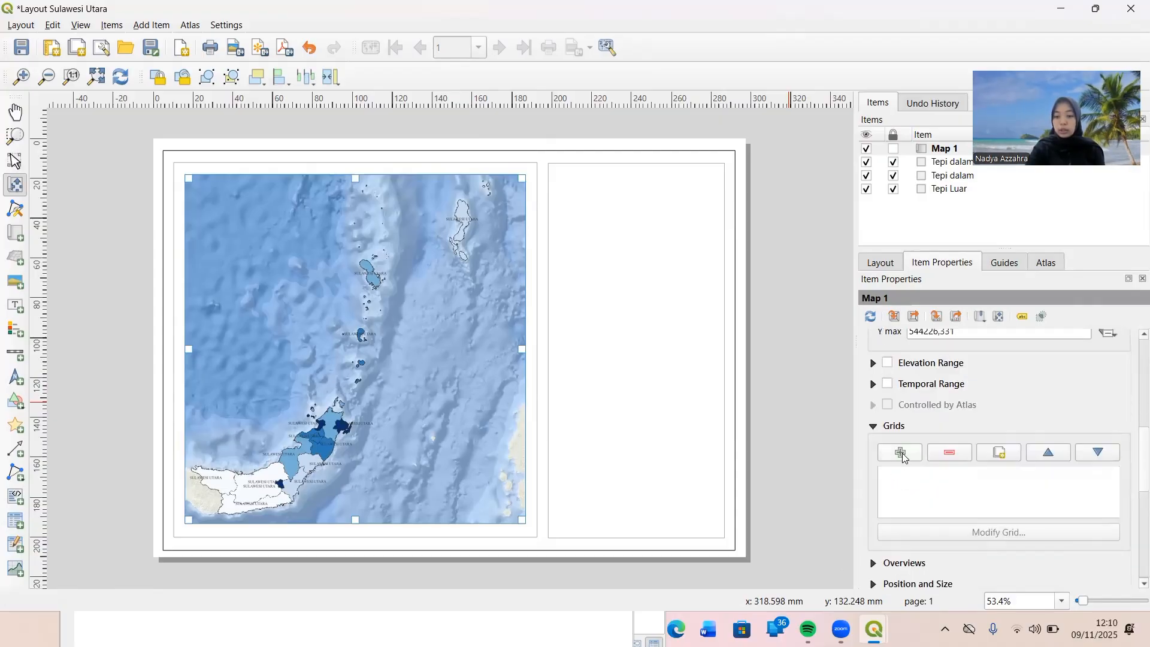
pyautogui.scroll(-1, 902, 451)
pyautogui.click(904, 408)
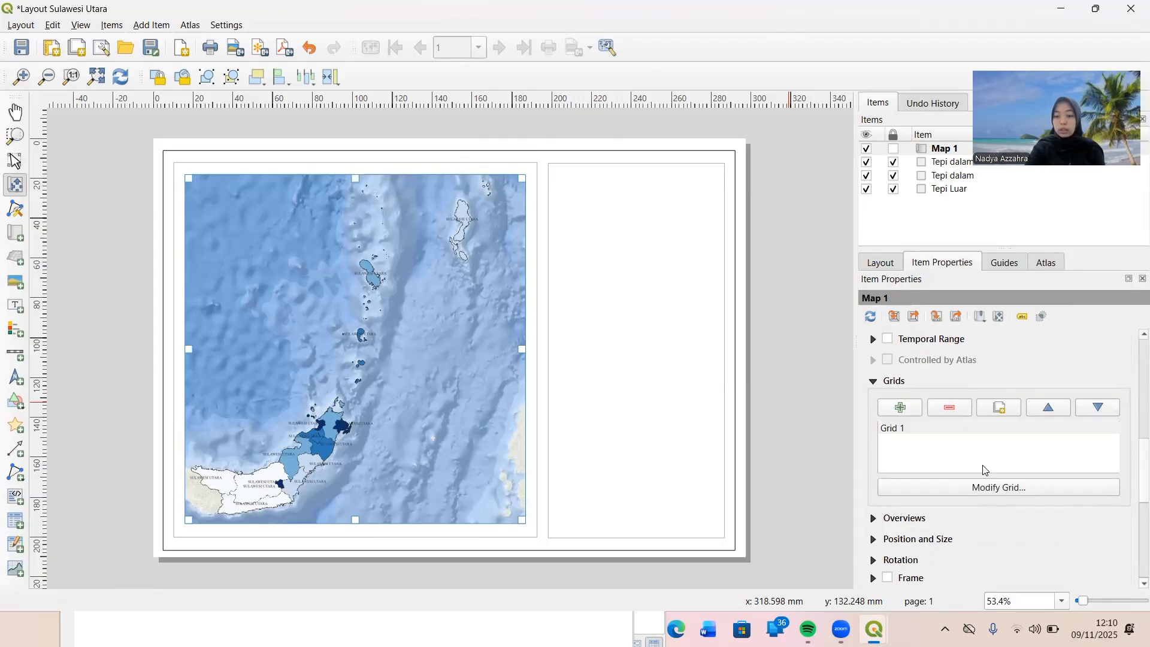
pyautogui.click(1003, 489)
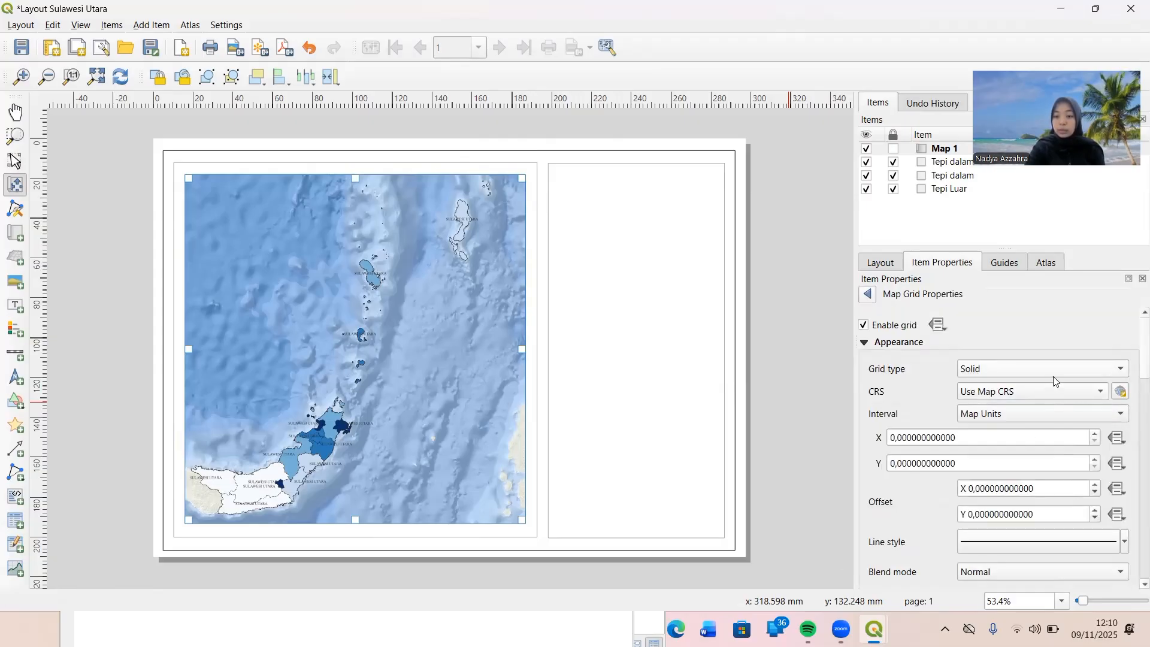
# Set the grid's coordinate reference system to the predefined EPSG:4326 - WGS 84.
pyautogui.click(1117, 394)
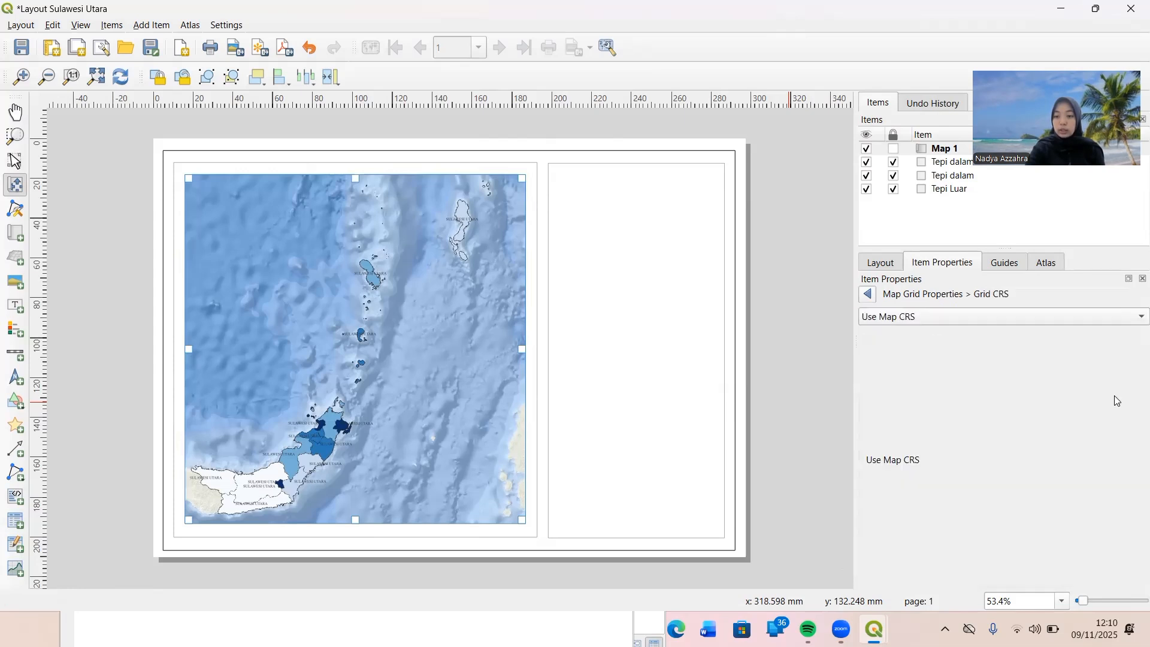
pyautogui.click(1005, 318)
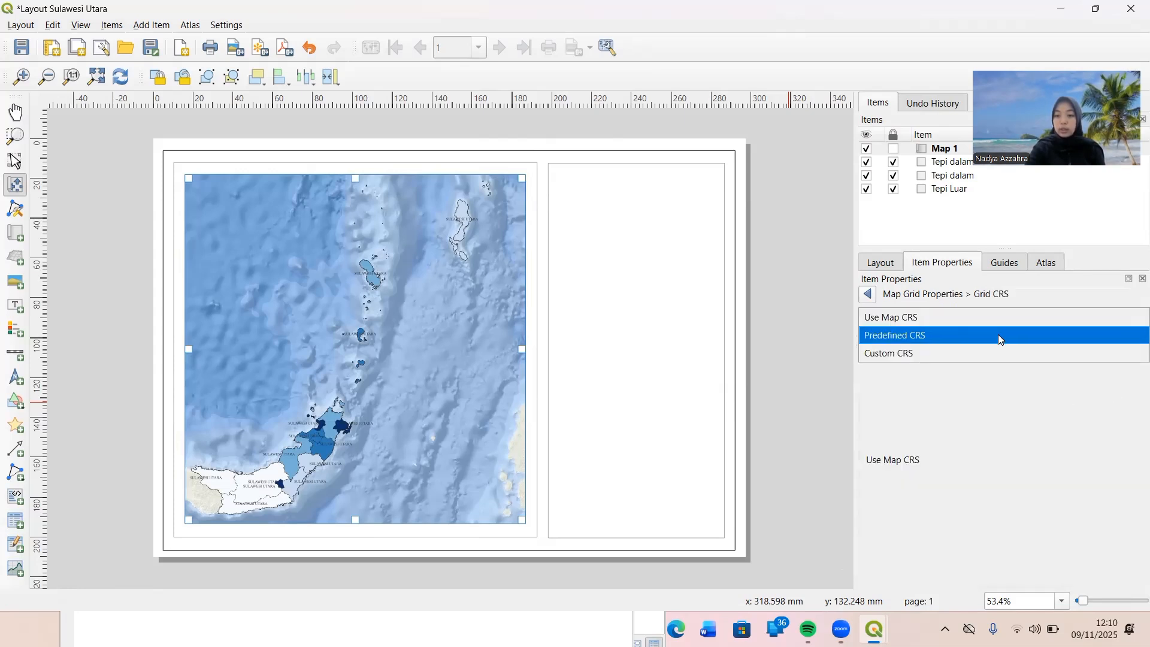
pyautogui.click(998, 334)
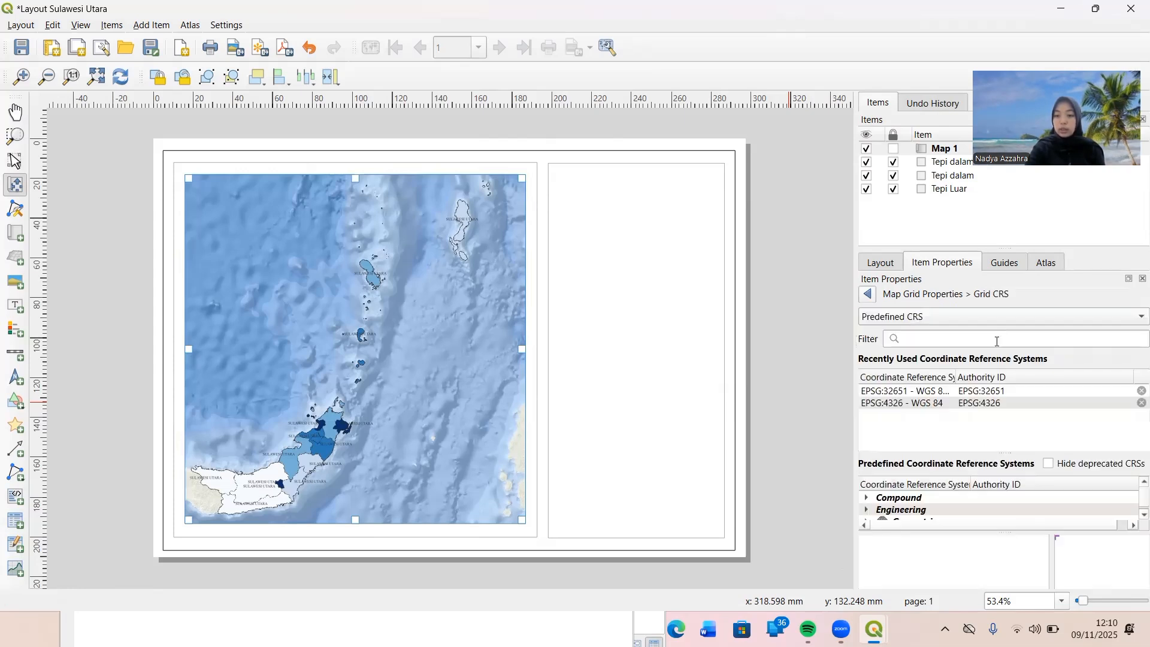
pyautogui.click(984, 401)
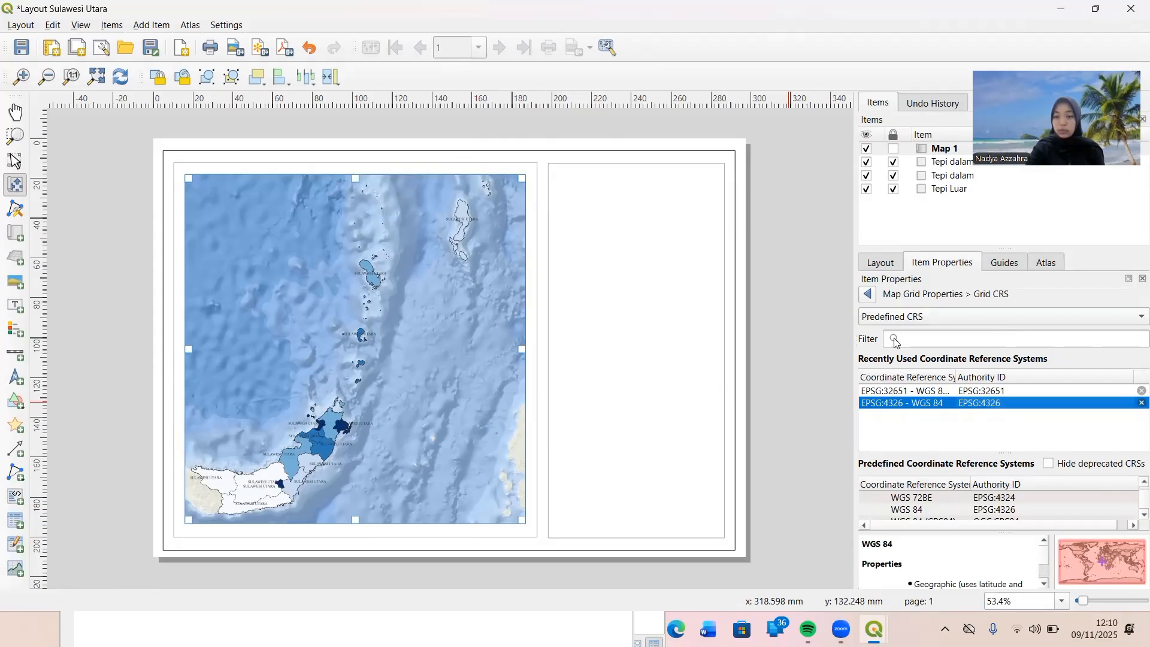
pyautogui.click(867, 295)
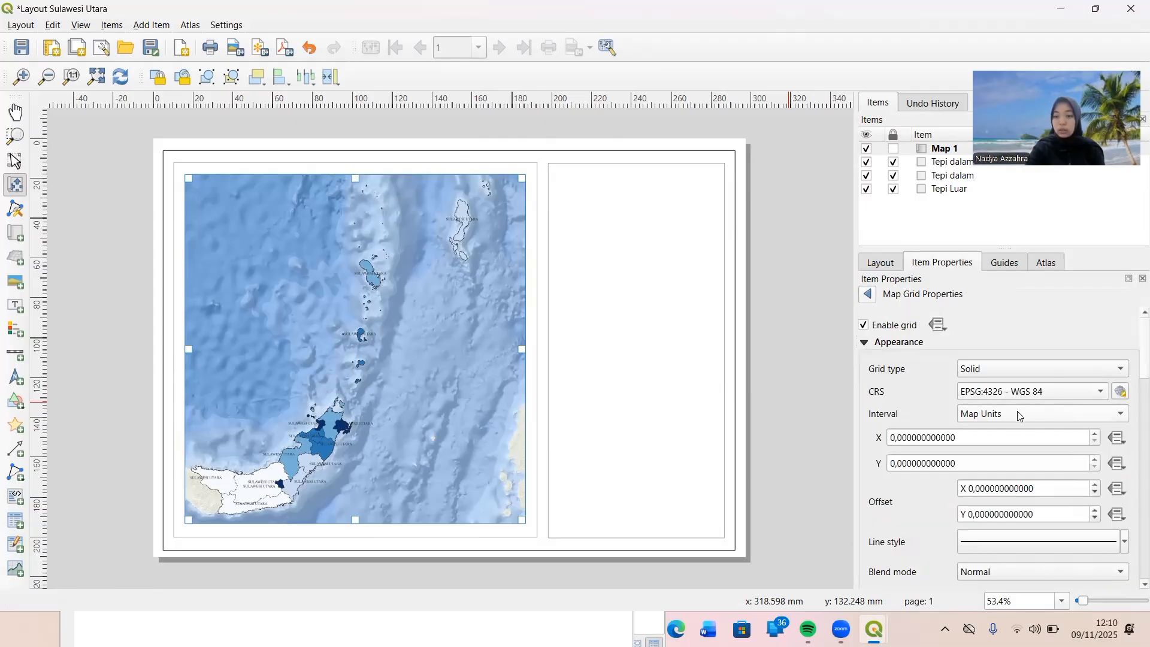
# Set the grid interval to 1 map unit in both X and Y.
pyautogui.click(895, 440)
pyautogui.press('BackSpace')
pyautogui.write('1')
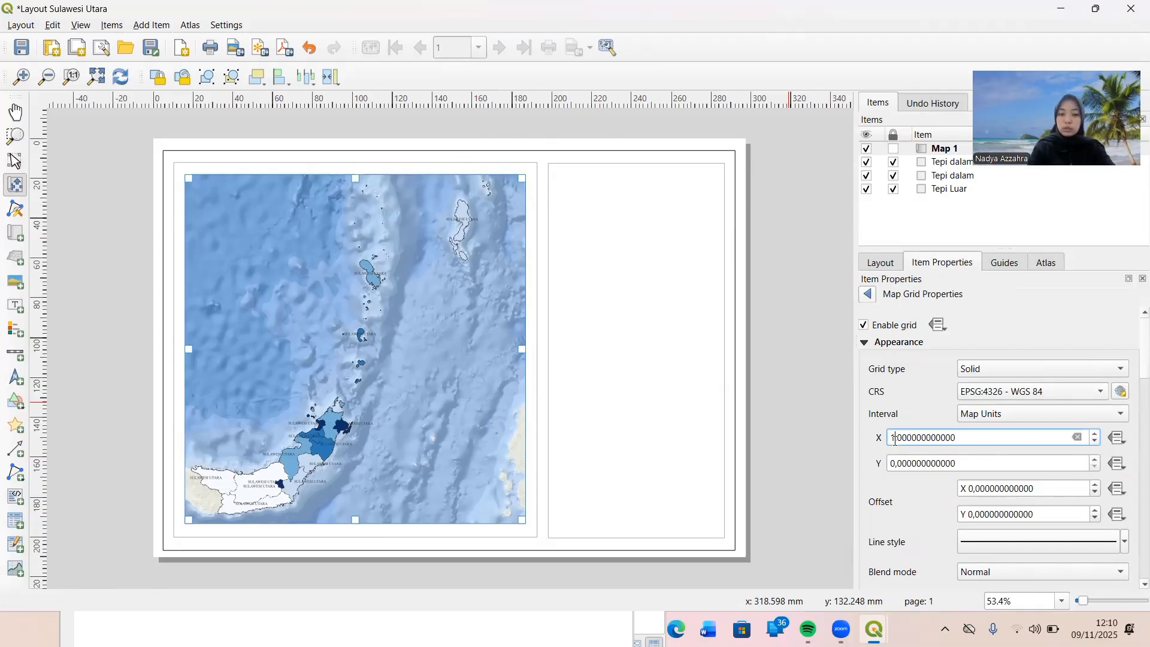
pyautogui.press('Return')
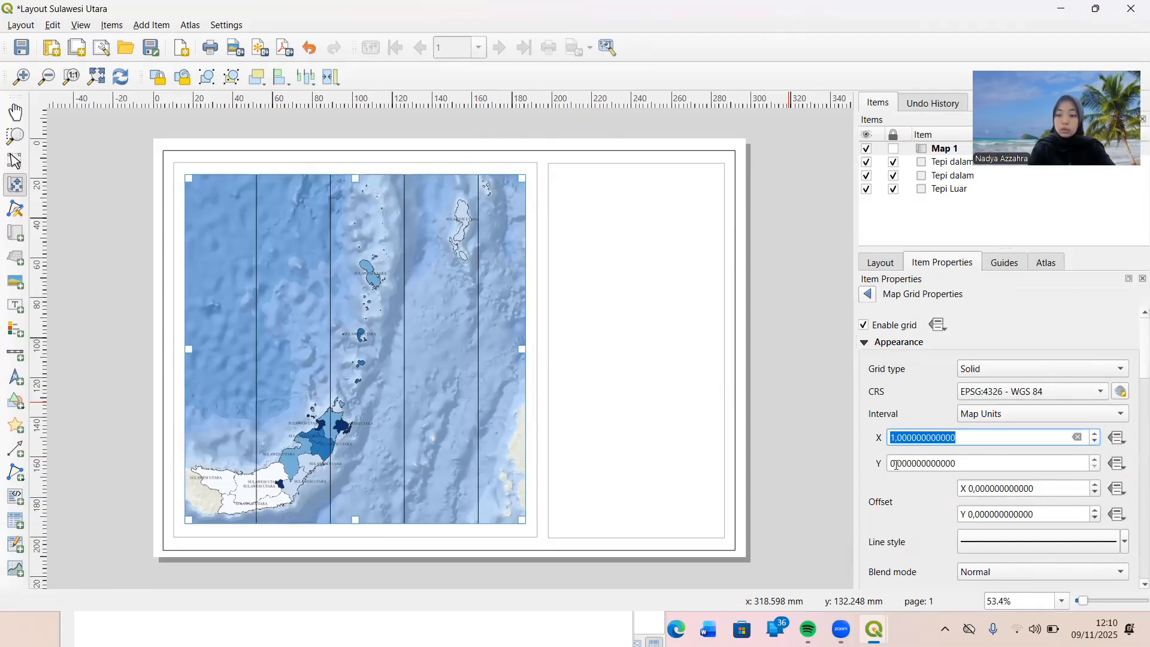
pyautogui.click(896, 465)
pyautogui.press('BackSpace')
pyautogui.write('1')
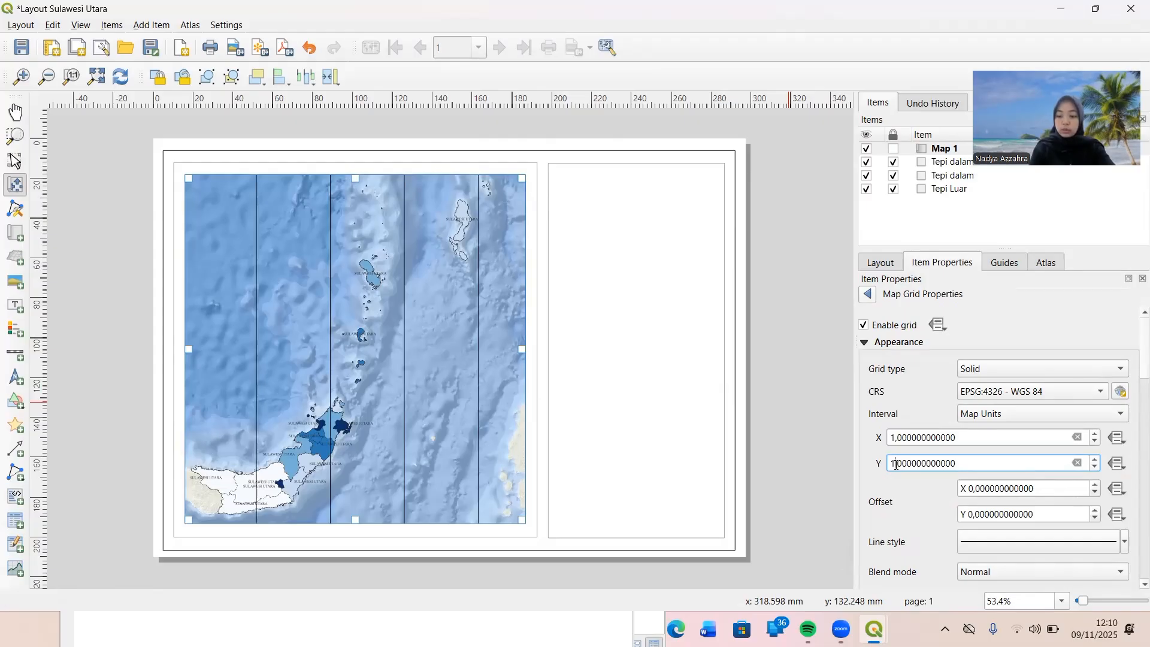
pyautogui.press('Return')
# Style the grid lines as a simple line with a 0.1 mm stroke width and the standard dark blue colour.
pyautogui.scroll(-2, 906, 492)
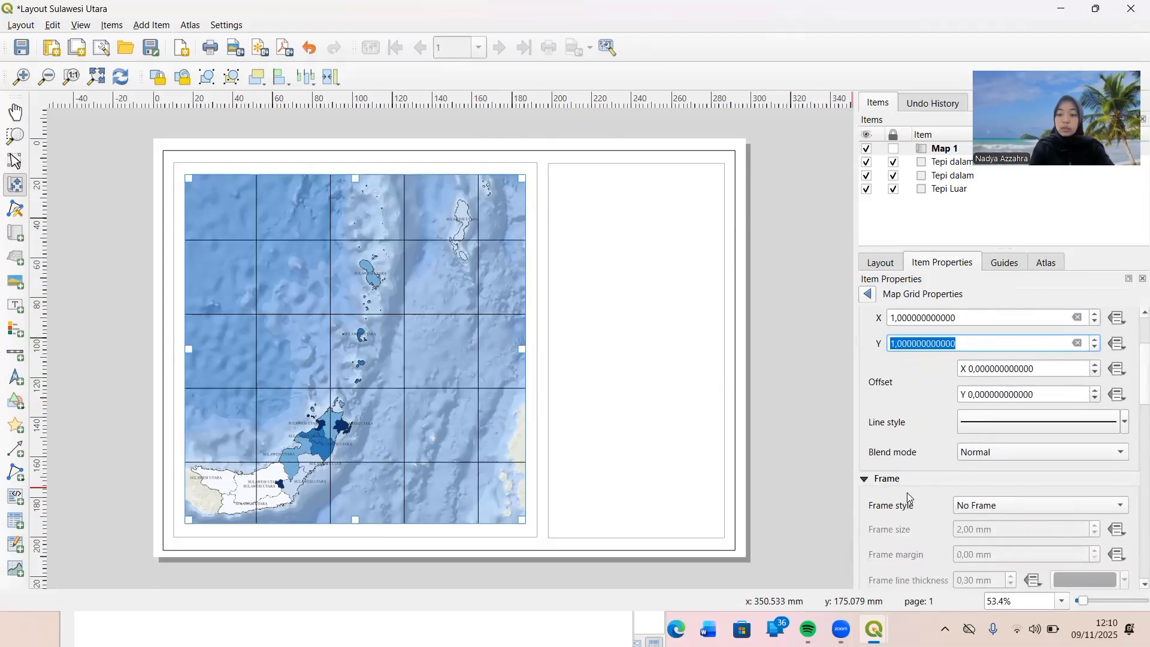
pyautogui.scroll(-3, 923, 442)
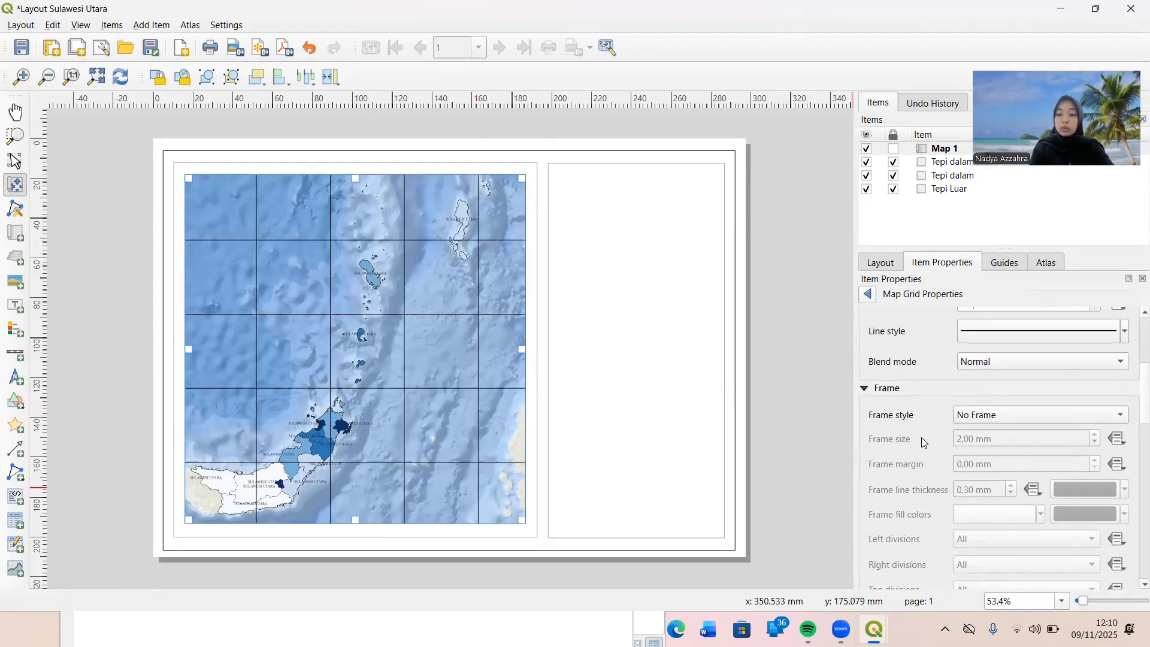
pyautogui.scroll(3, 923, 442)
pyautogui.click(982, 419)
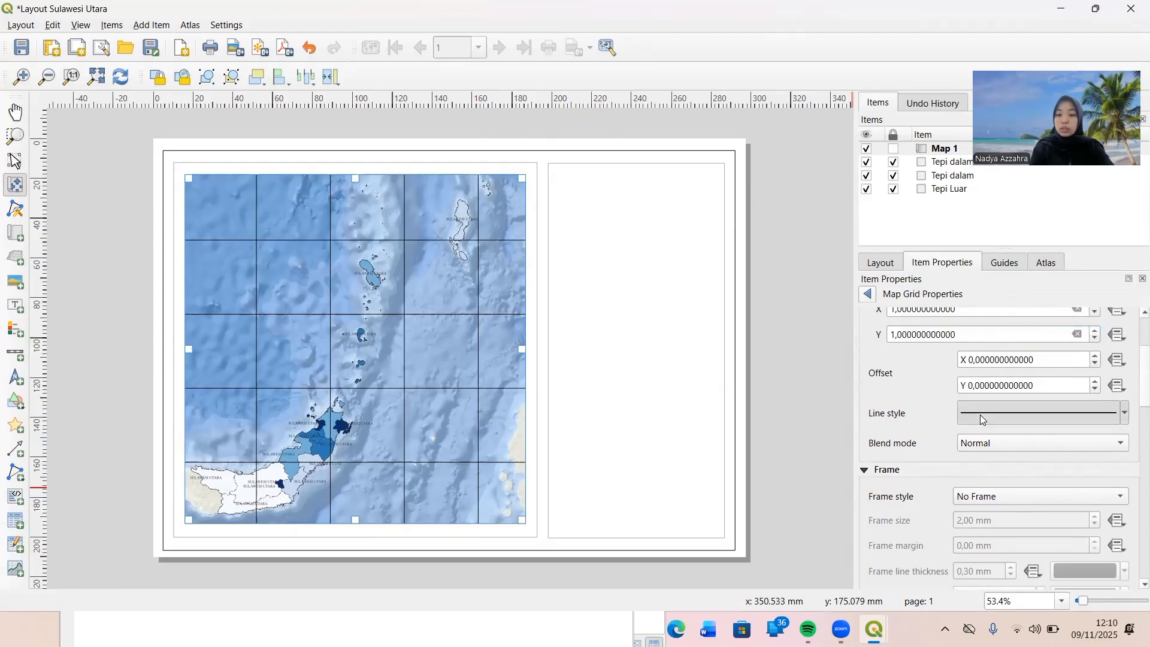
pyautogui.click(1012, 329)
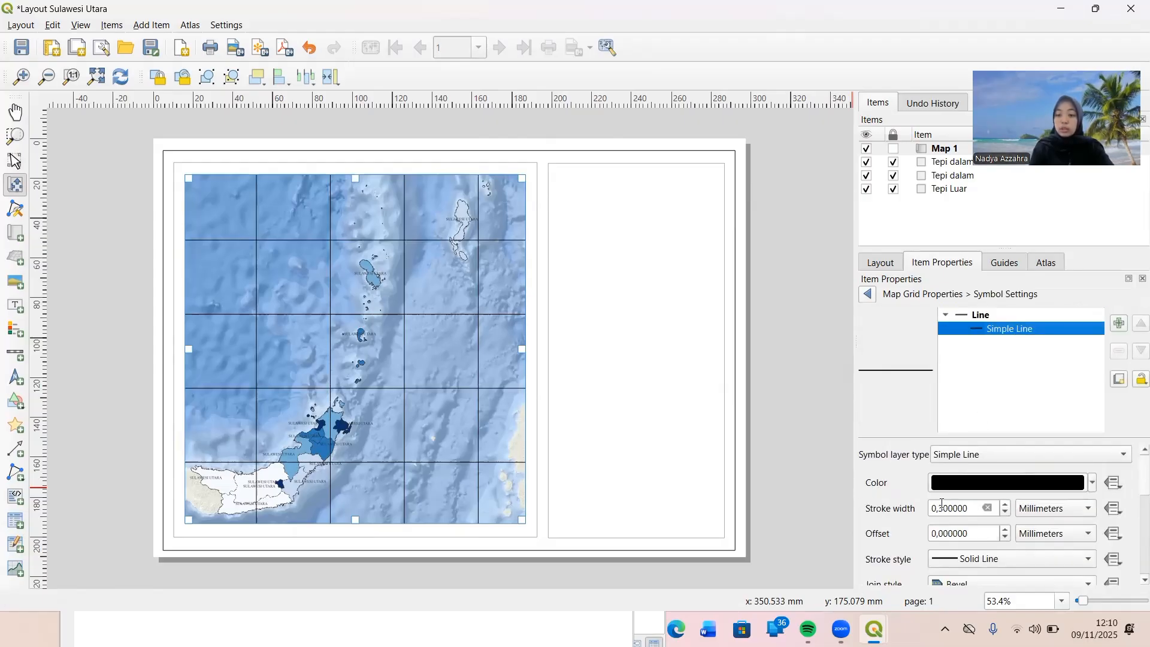
pyautogui.click(1005, 513)
pyautogui.click(1005, 514)
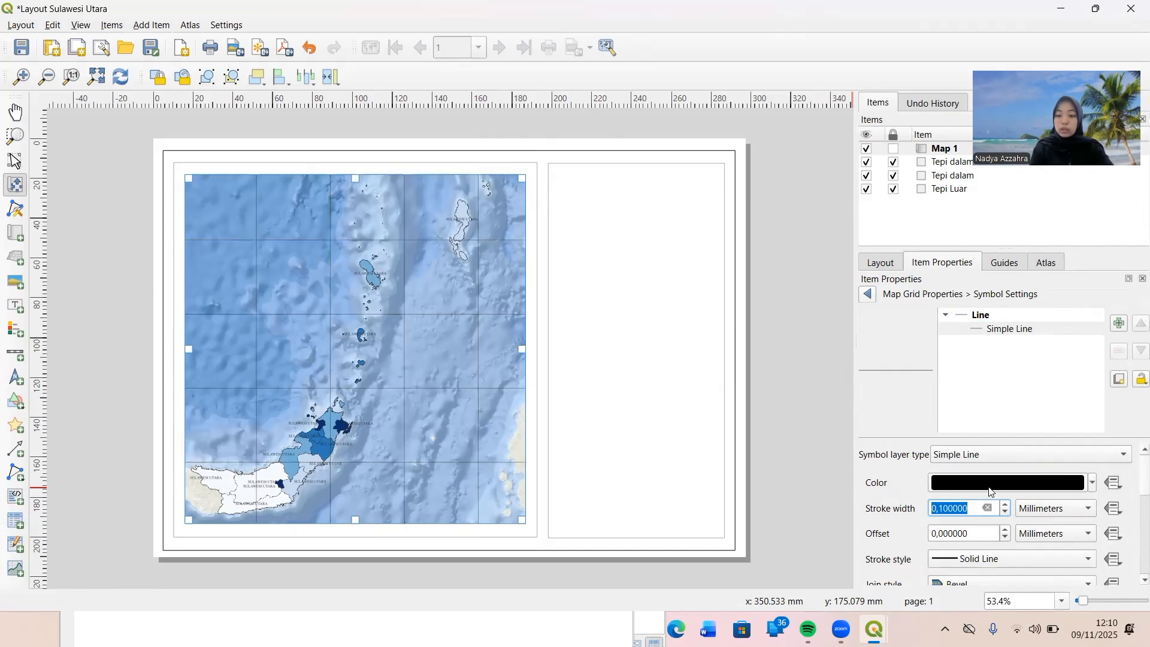
pyautogui.click(1091, 482)
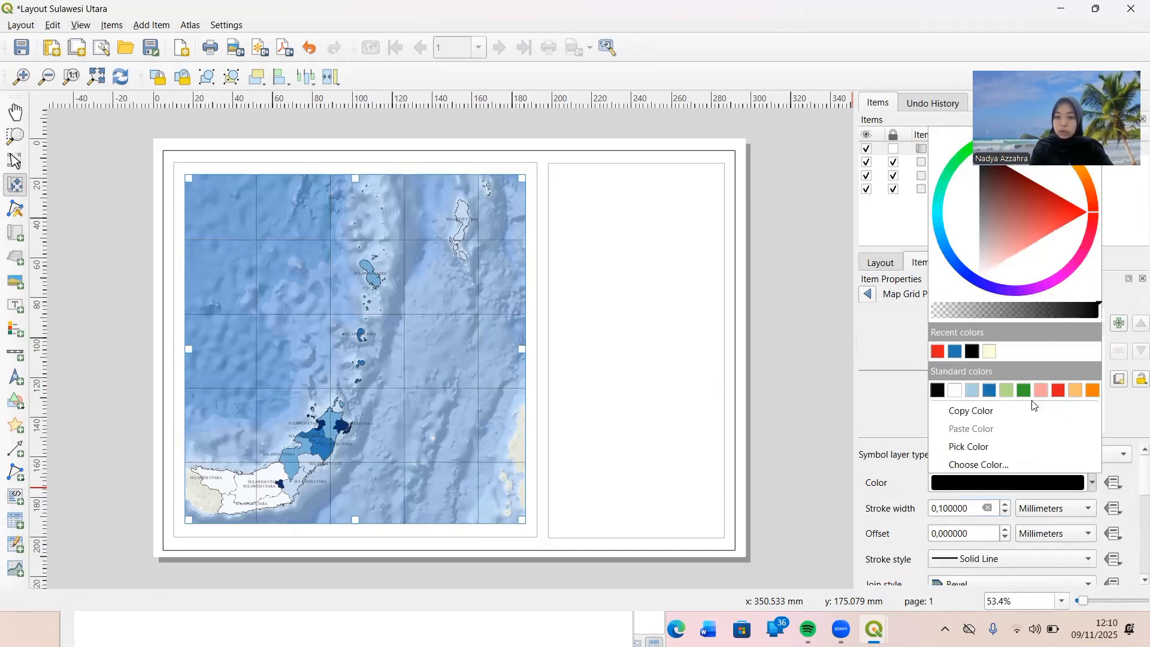
pyautogui.click(992, 393)
pyautogui.scroll(-3, 898, 483)
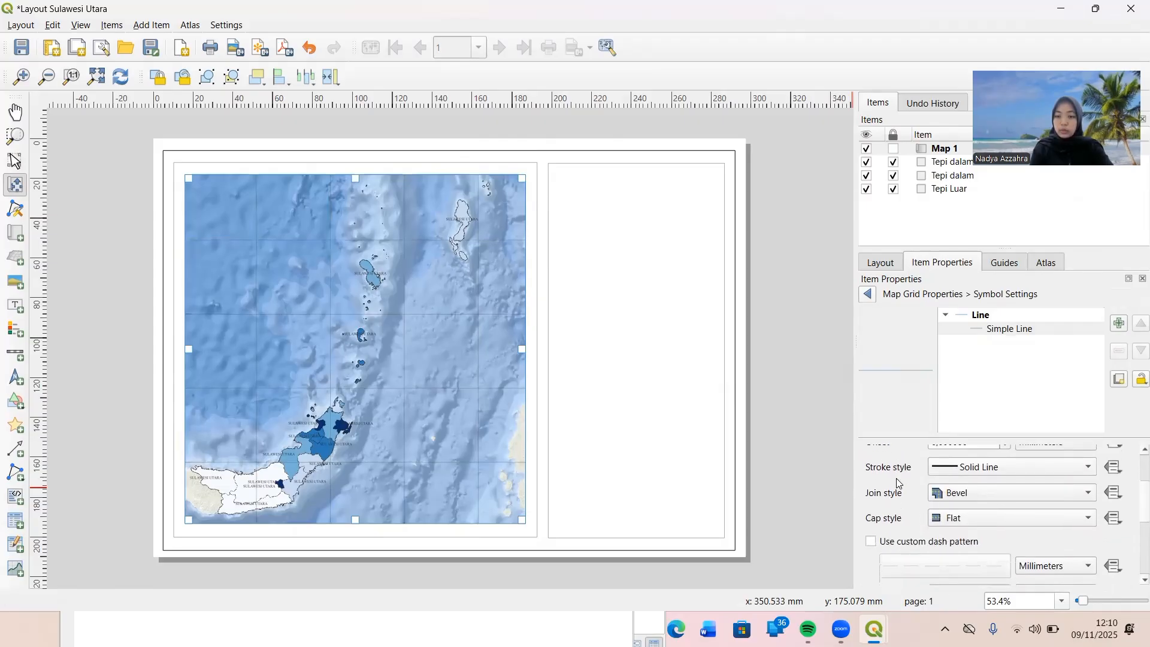
pyautogui.scroll(-1, 898, 483)
pyautogui.scroll(-2, 898, 483)
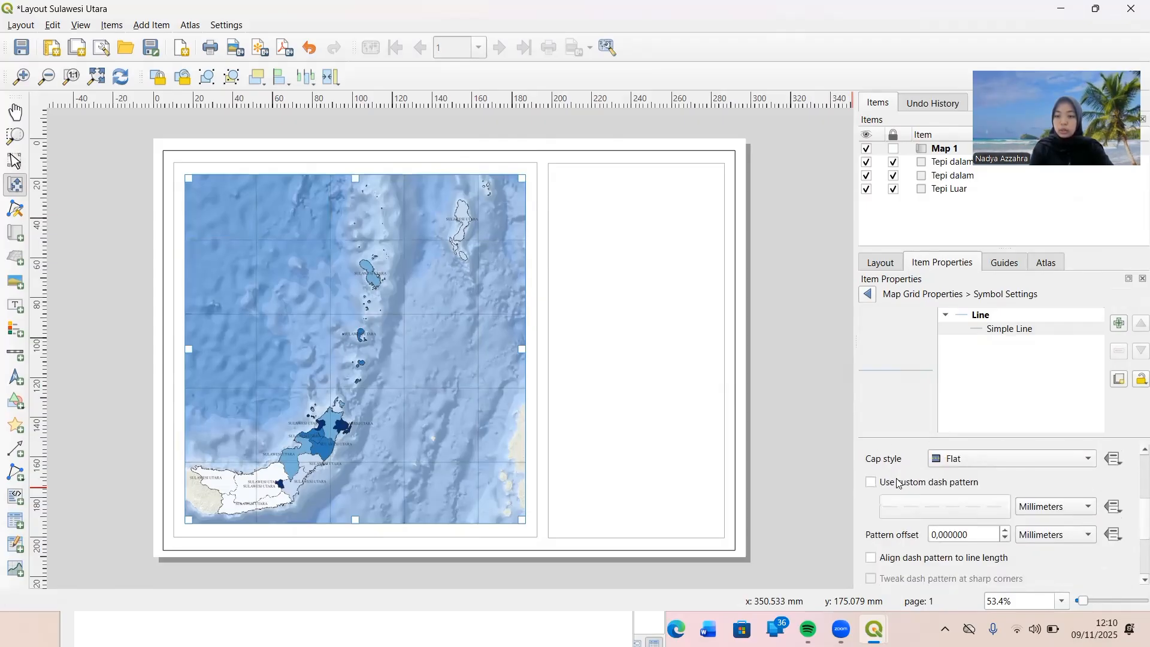
pyautogui.click(867, 293)
# Set the grid's frame style to Interior and Exterior Ticks.
pyautogui.scroll(-2, 920, 487)
pyautogui.scroll(-1, 920, 488)
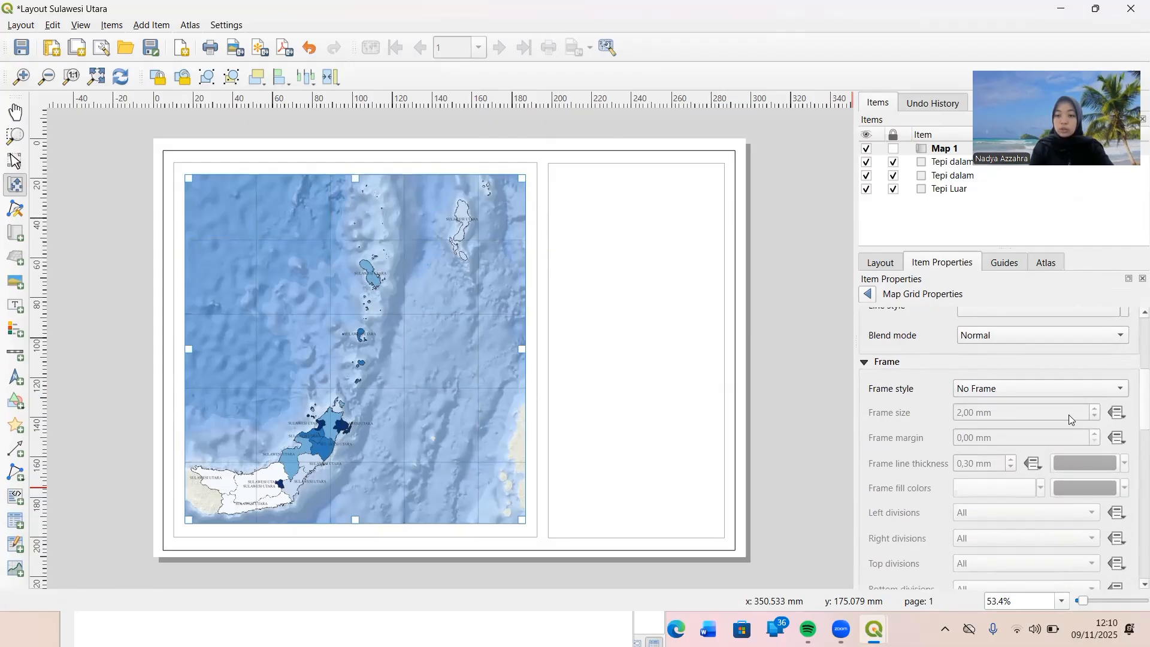
pyautogui.click(1116, 386)
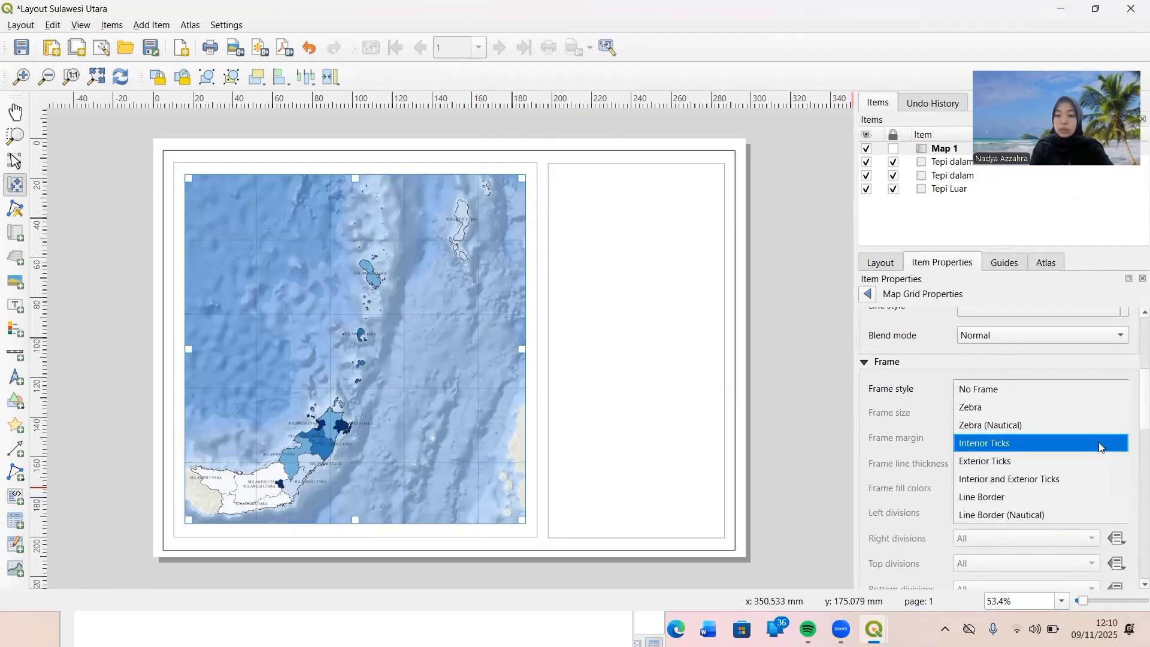
pyautogui.click(1092, 480)
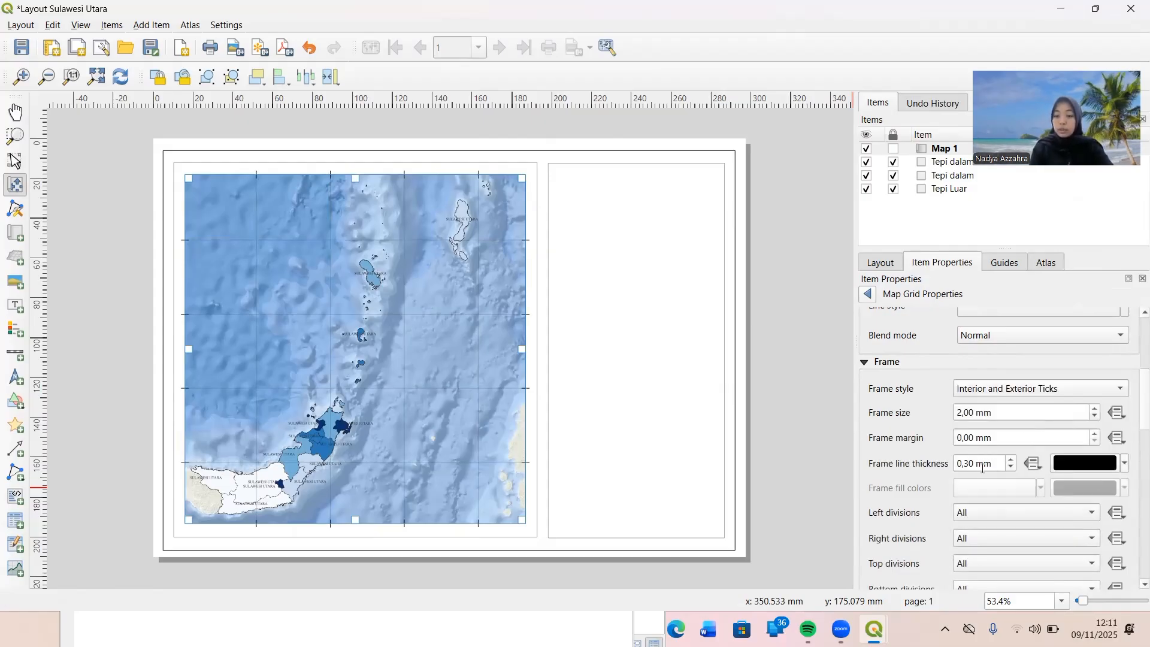
# Colour the grid's frame lines in the standard dark blue and set their thickness to 0.15 mm.
pyautogui.click(1127, 462)
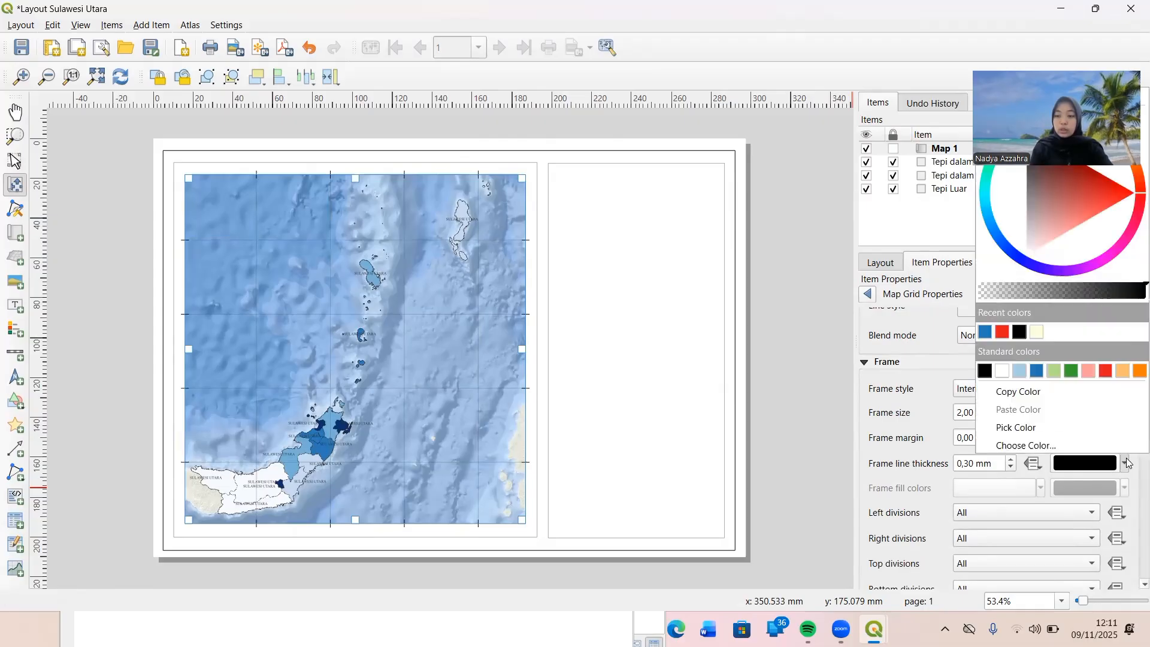
pyautogui.click(1037, 373)
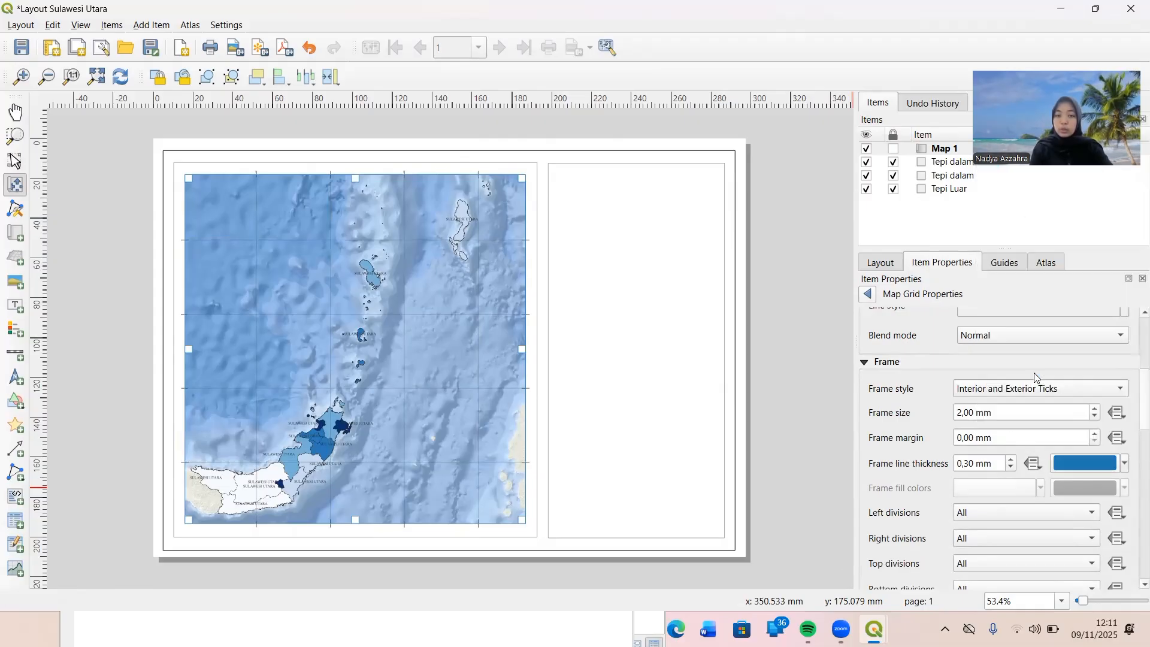
pyautogui.click(1011, 468)
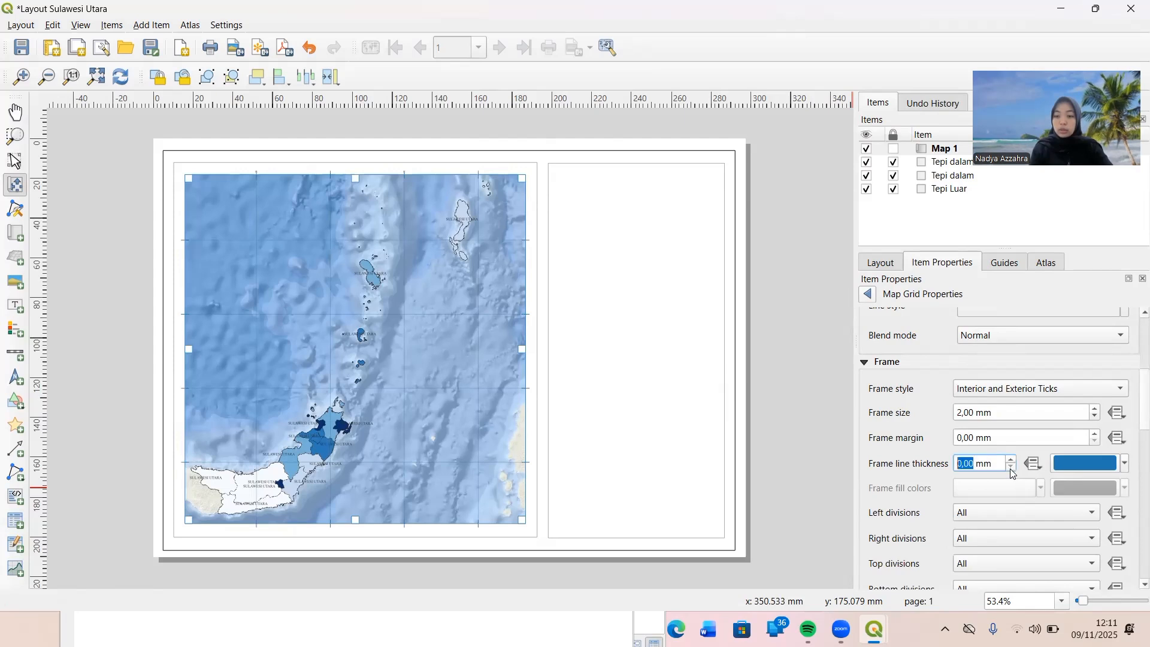
pyautogui.click(975, 464)
pyautogui.press('BackSpace')
pyautogui.press('BackSpace')
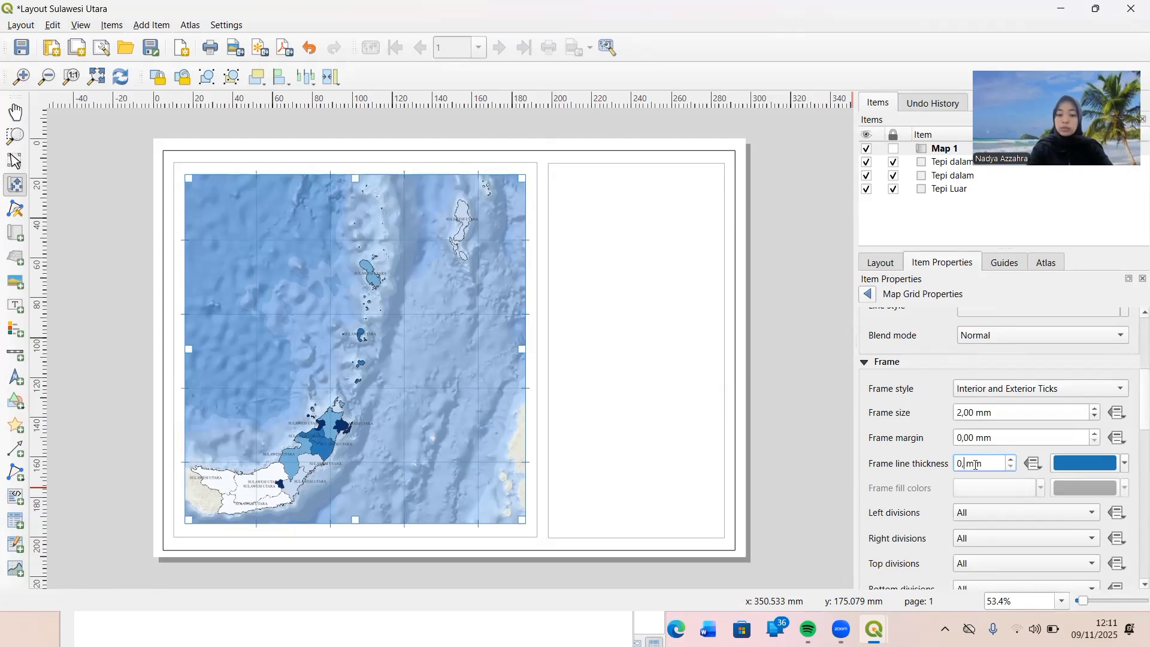
pyautogui.write('15')
pyautogui.press('Return')
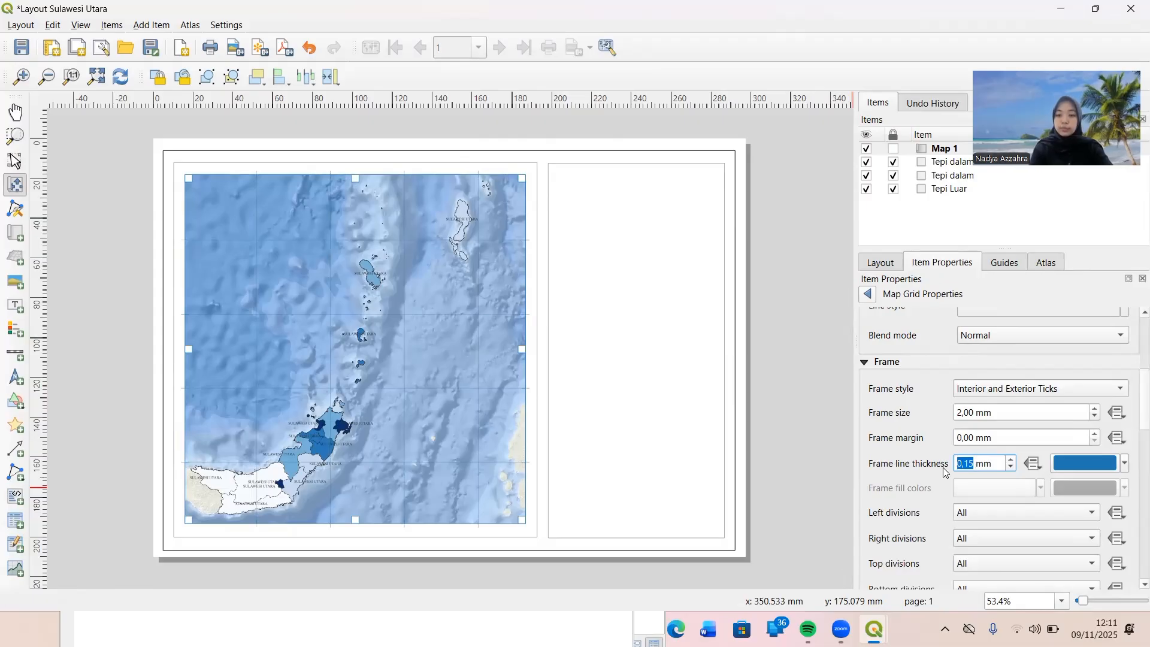
# Enable coordinate drawing for the map grid and set the format to Degree, Minute, Second with Suffix.
pyautogui.scroll(-10, 867, 471)
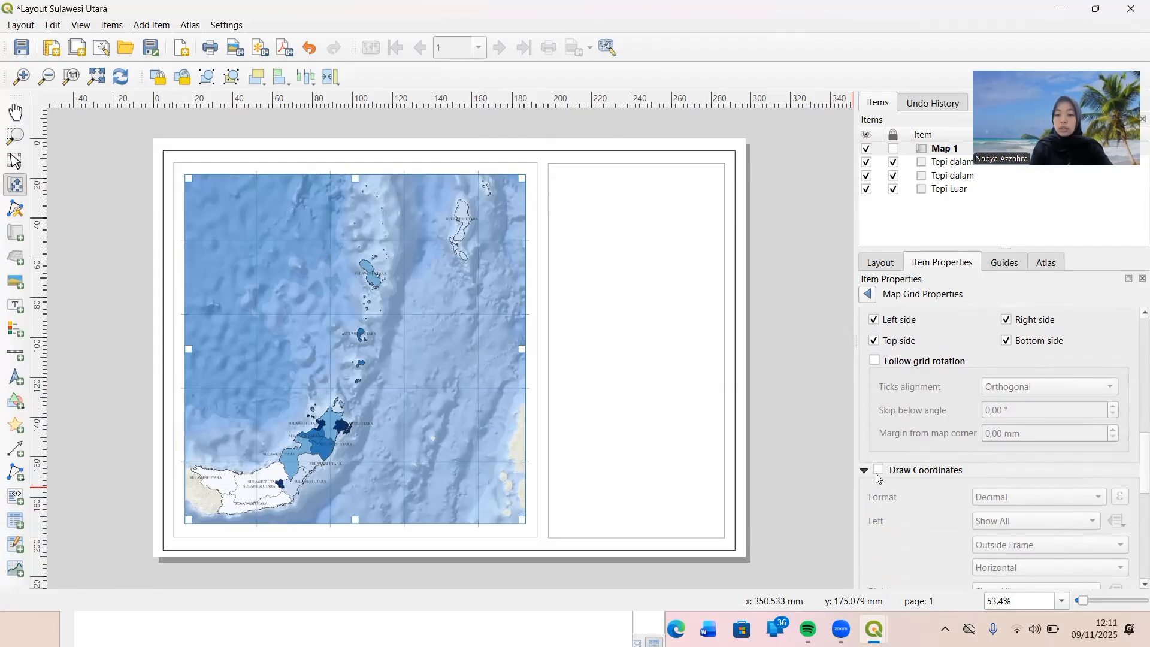
pyautogui.click(877, 470)
pyautogui.scroll(-2, 893, 480)
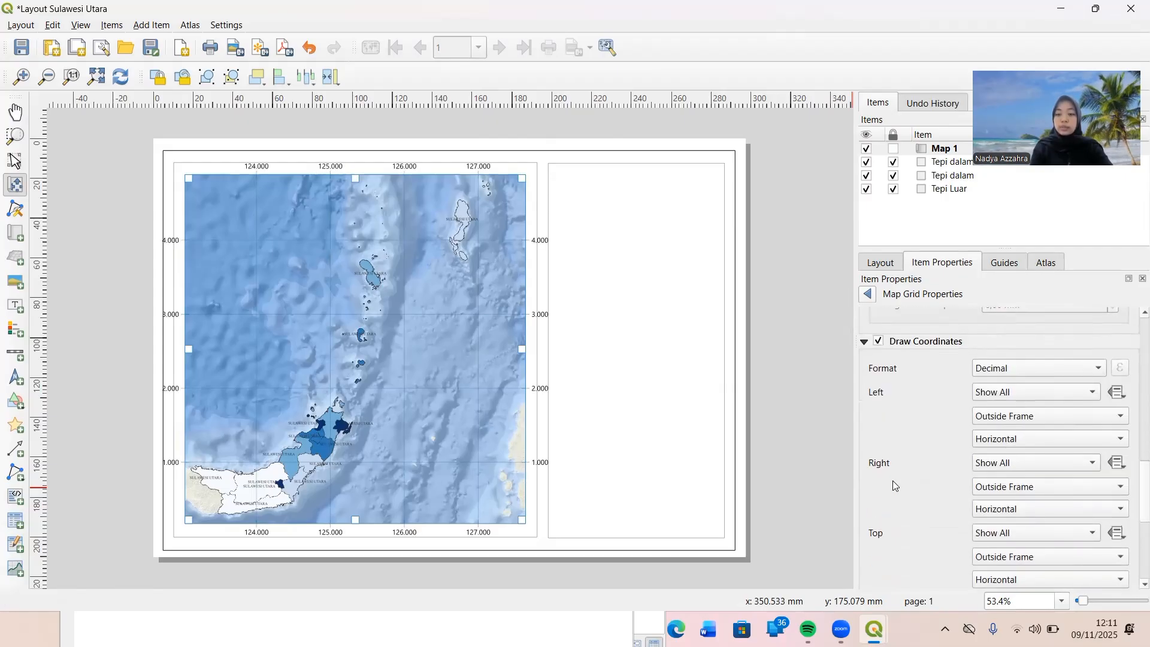
pyautogui.scroll(-2, 892, 482)
pyautogui.scroll(2, 938, 387)
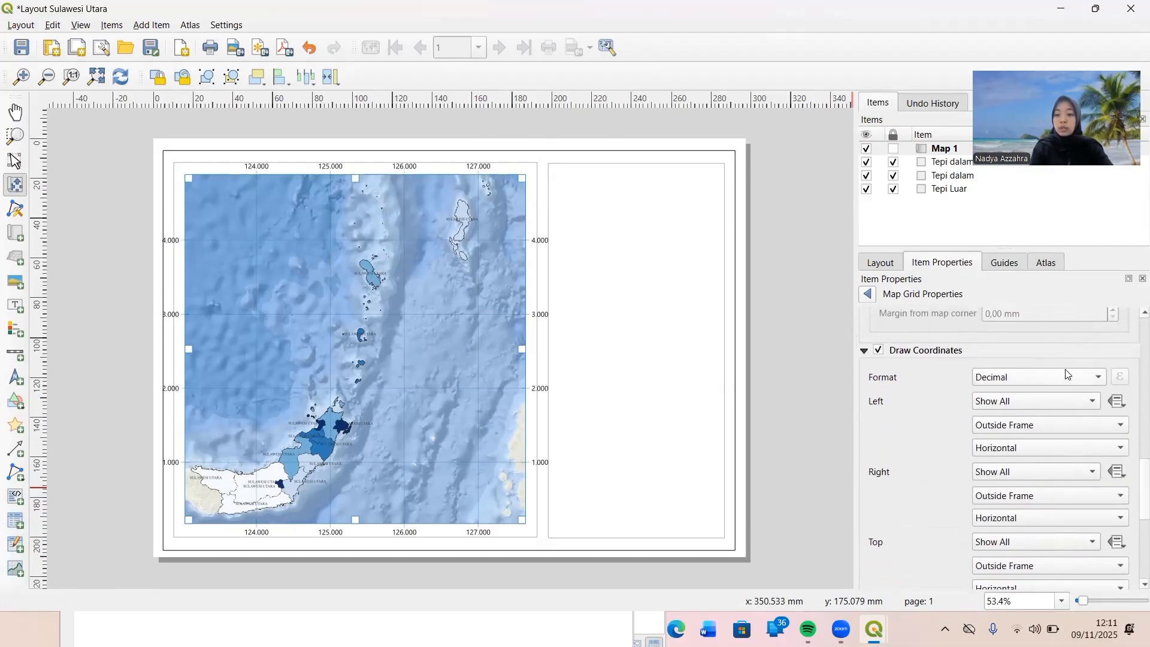
pyautogui.click(1101, 378)
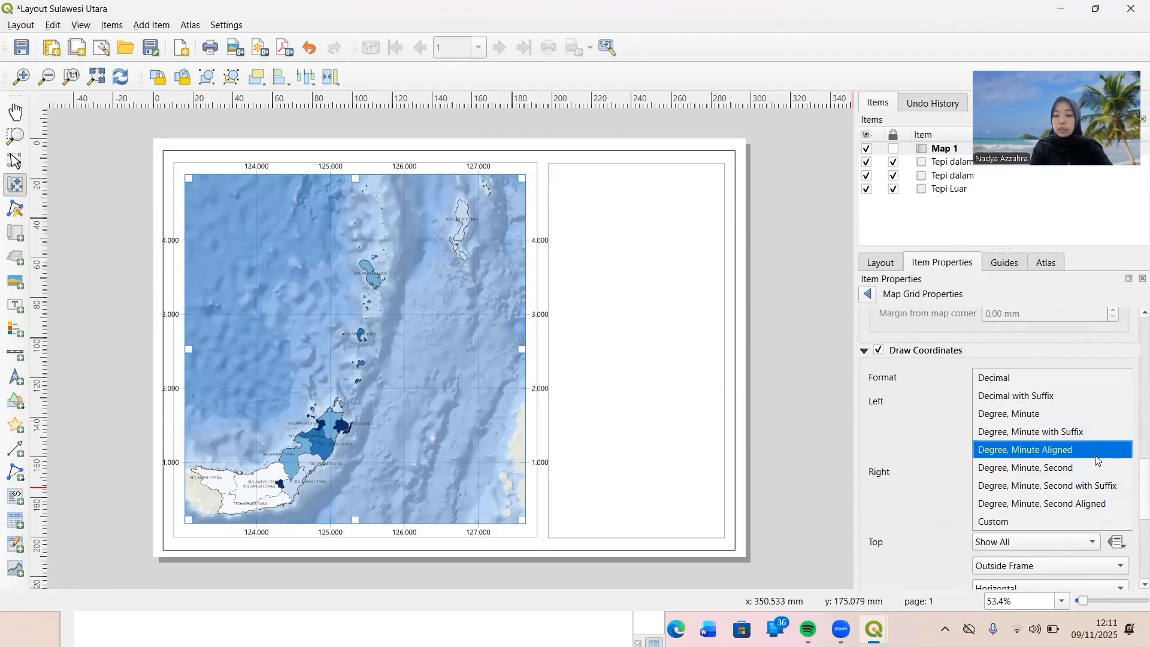
pyautogui.click(1099, 487)
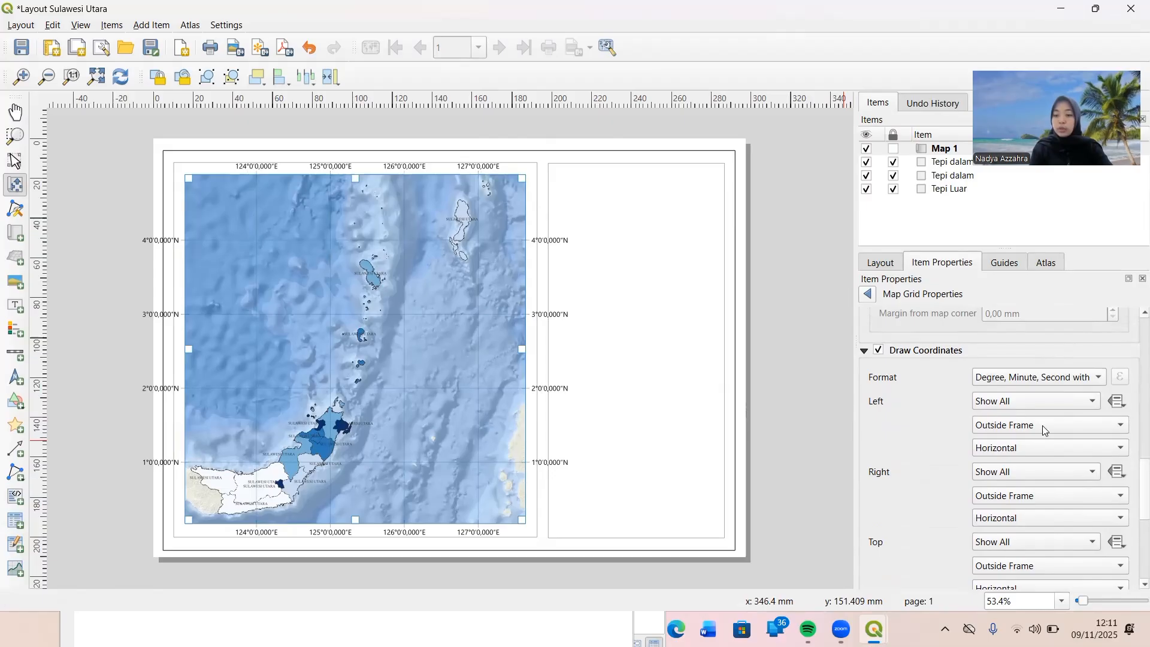
# Orient the grid coordinates on the map's left and right sides as Vertical Ascending.
pyautogui.click(1121, 449)
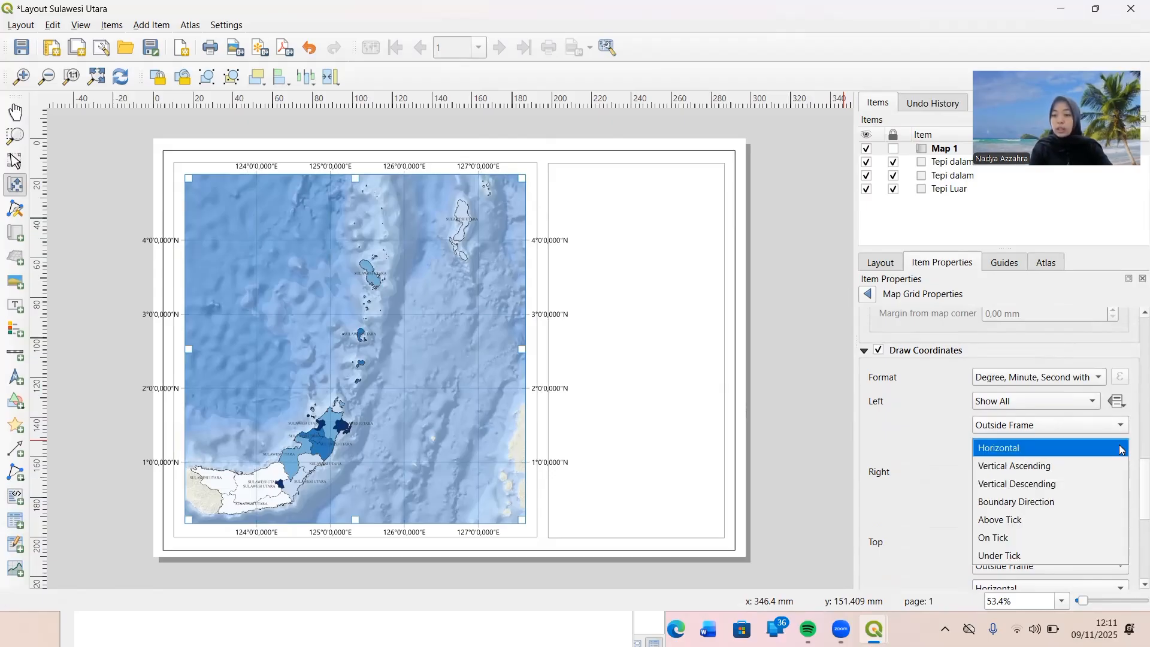
pyautogui.click(1106, 472)
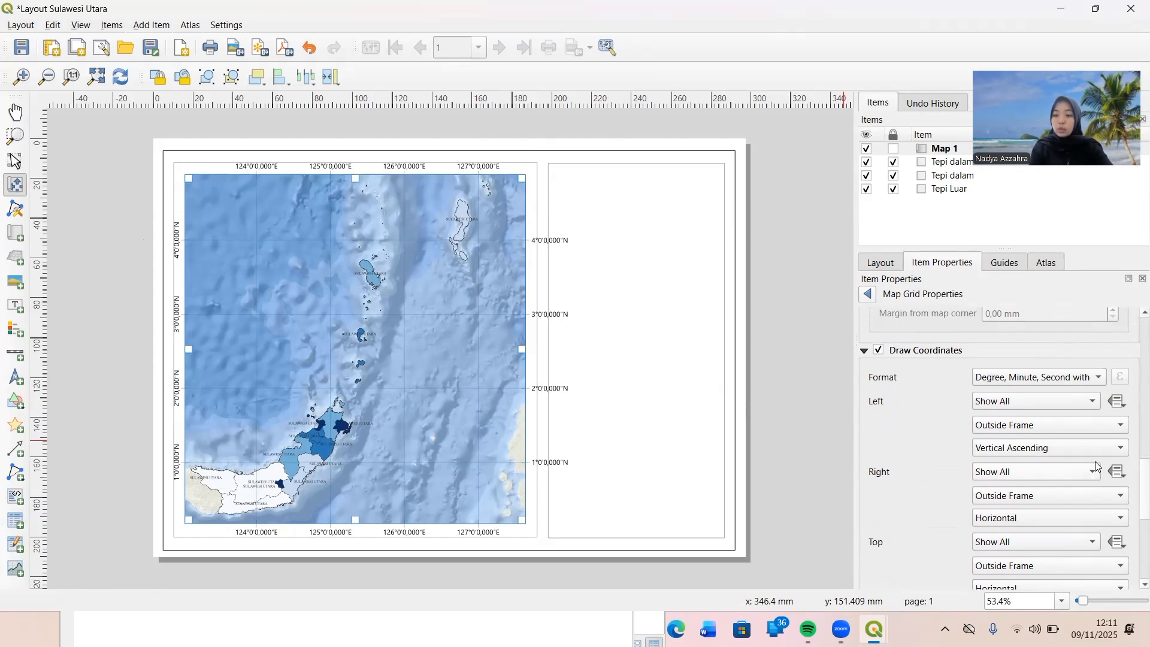
pyautogui.click(1119, 518)
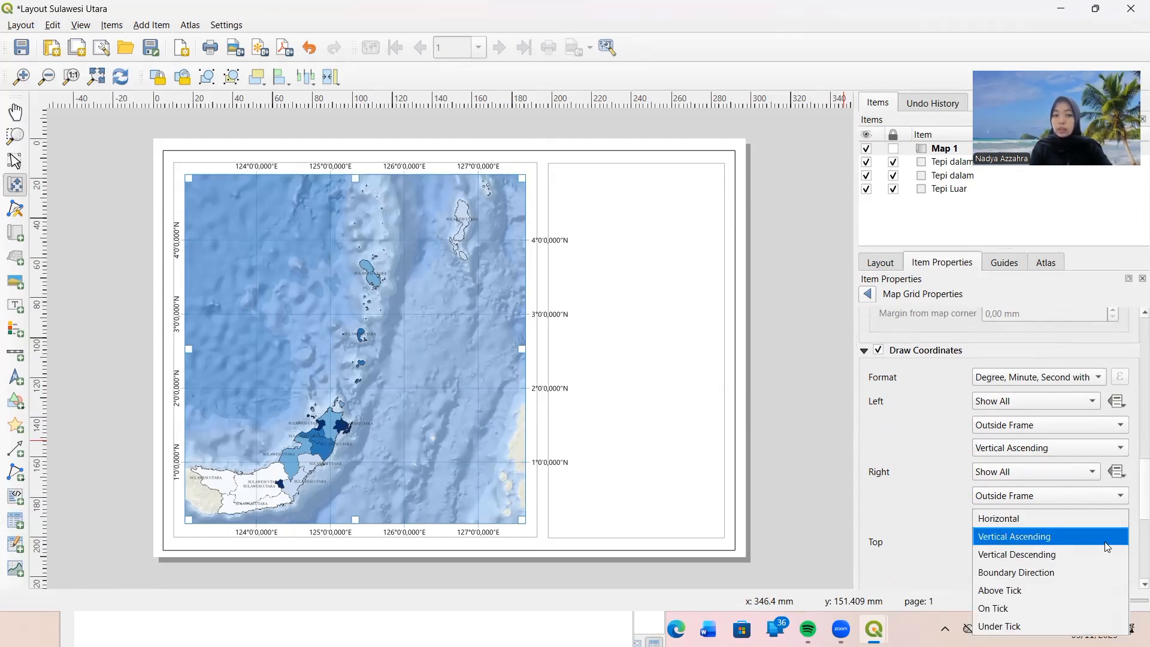
pyautogui.click(1108, 544)
# Change the grid annotation font to Times New Roman.
pyautogui.scroll(-7, 938, 505)
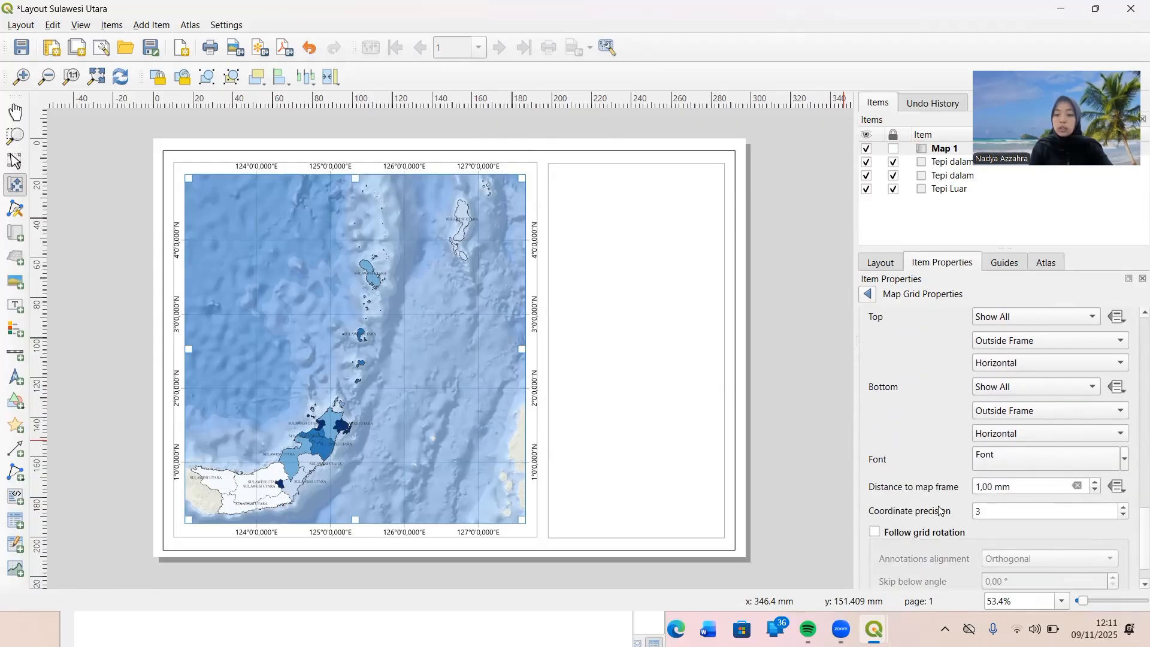
pyautogui.scroll(1, 938, 505)
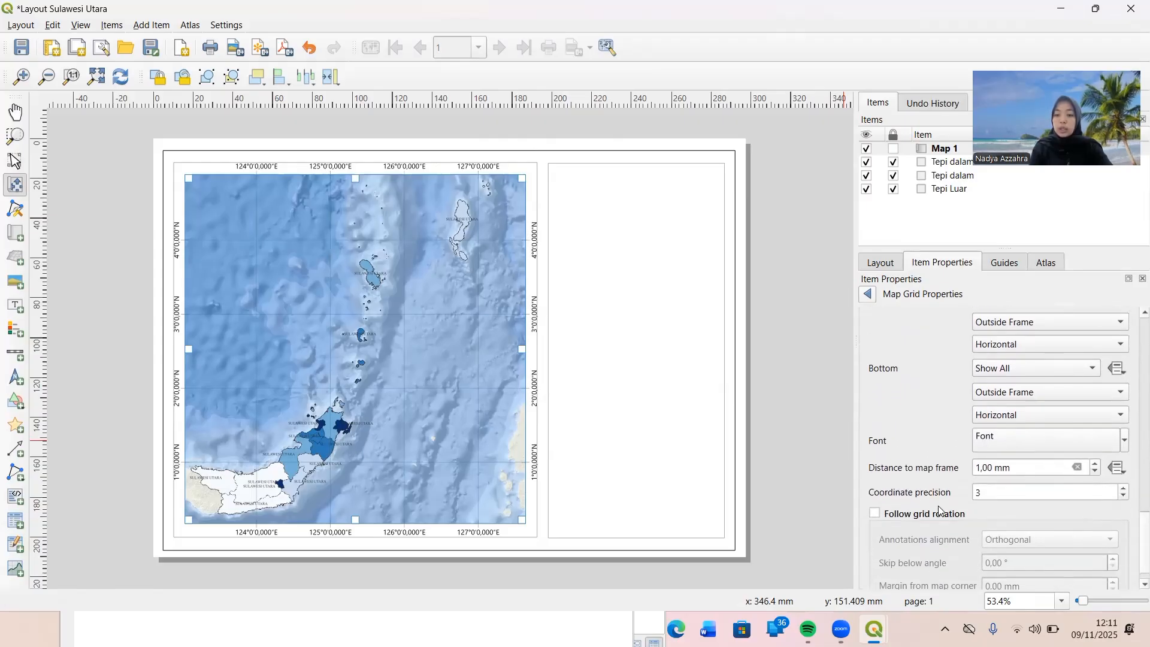
pyautogui.click(1003, 442)
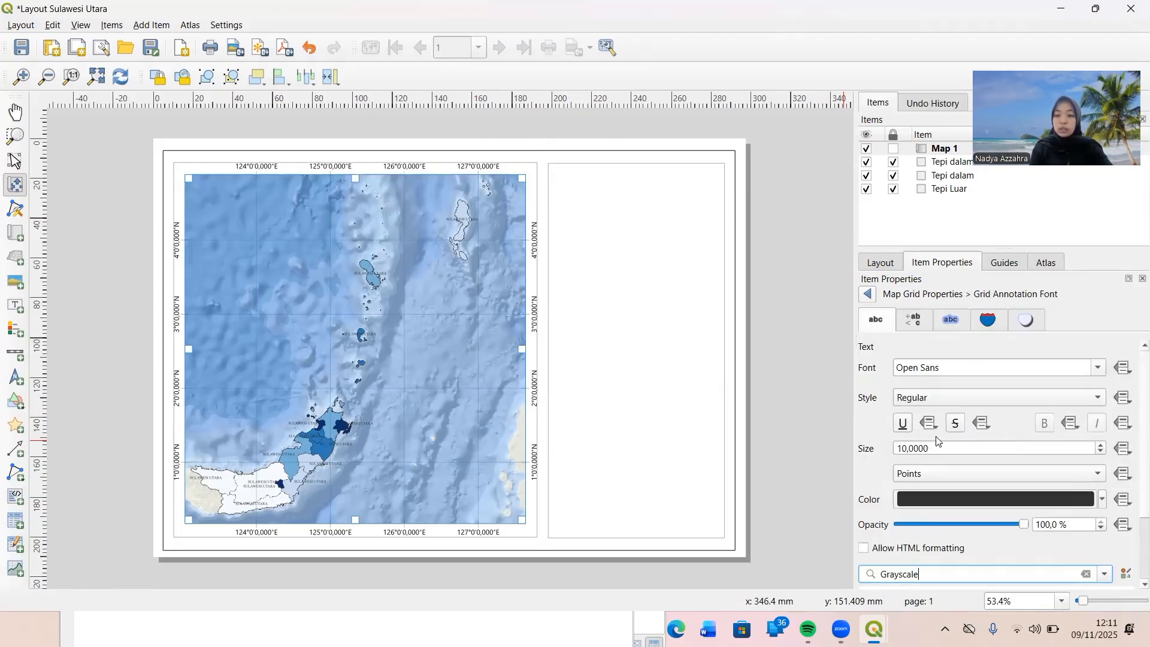
pyautogui.moveTo(951, 366); pyautogui.dragTo(896, 371)
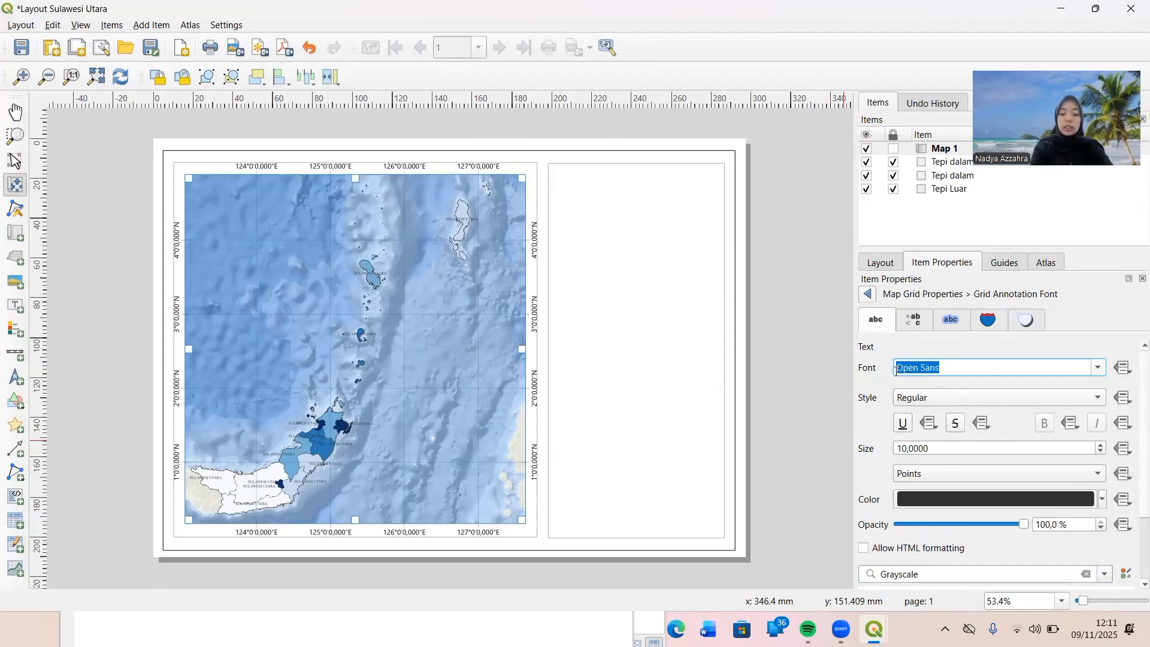
pyautogui.write('Tahoma')
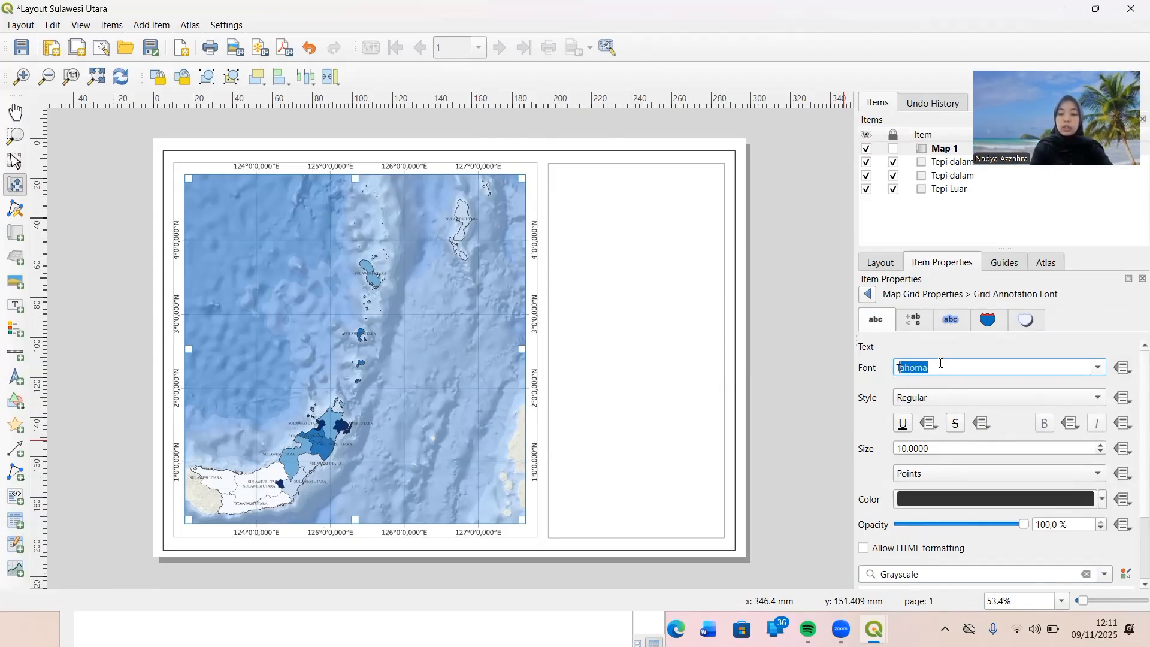
pyautogui.press('Return')
pyautogui.press('BackSpace')
pyautogui.press('BackSpace')
pyautogui.press('BackSpace')
pyautogui.press('BackSpace')
pyautogui.press('BackSpace')
pyautogui.press('BackSpace')
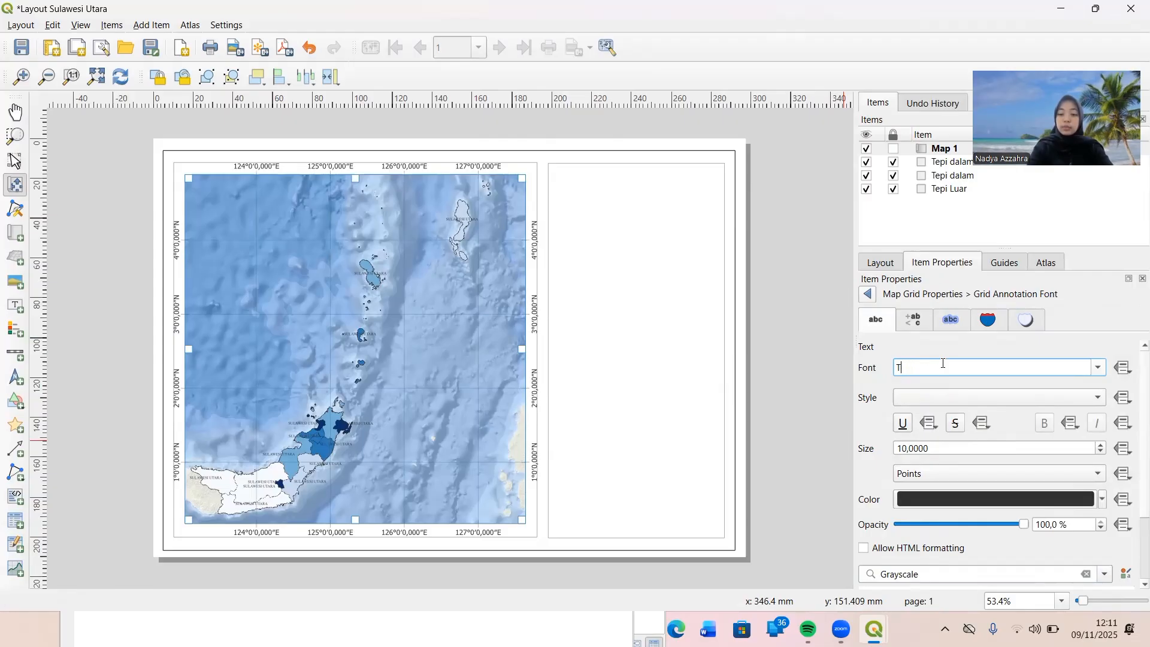
pyautogui.press('BackSpace')
pyautogui.press('BackSpace')
pyautogui.press('BackSpace')
pyautogui.press('BackSpace')
pyautogui.press('BackSpace')
pyautogui.press('BackSpace')
pyautogui.press('BackSpace')
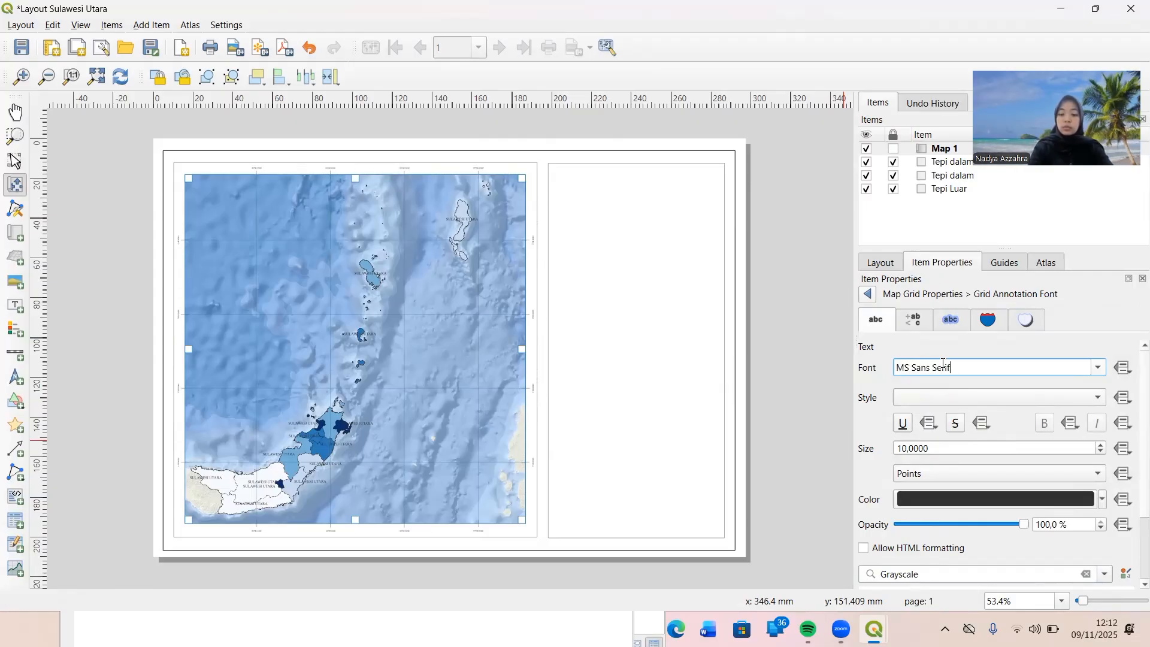
pyautogui.press('BackSpace')
pyautogui.press('BackSpace')
pyautogui.press('BackSpace')
pyautogui.press('BackSpace')
pyautogui.press('BackSpace')
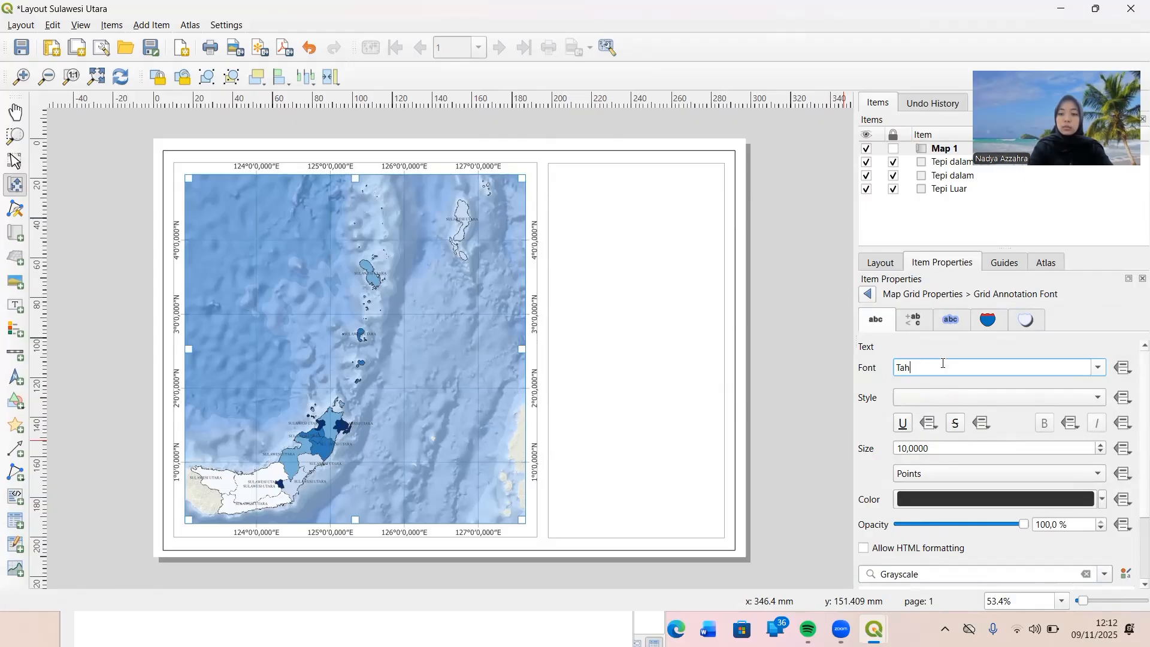
pyautogui.write('imes New Roman')
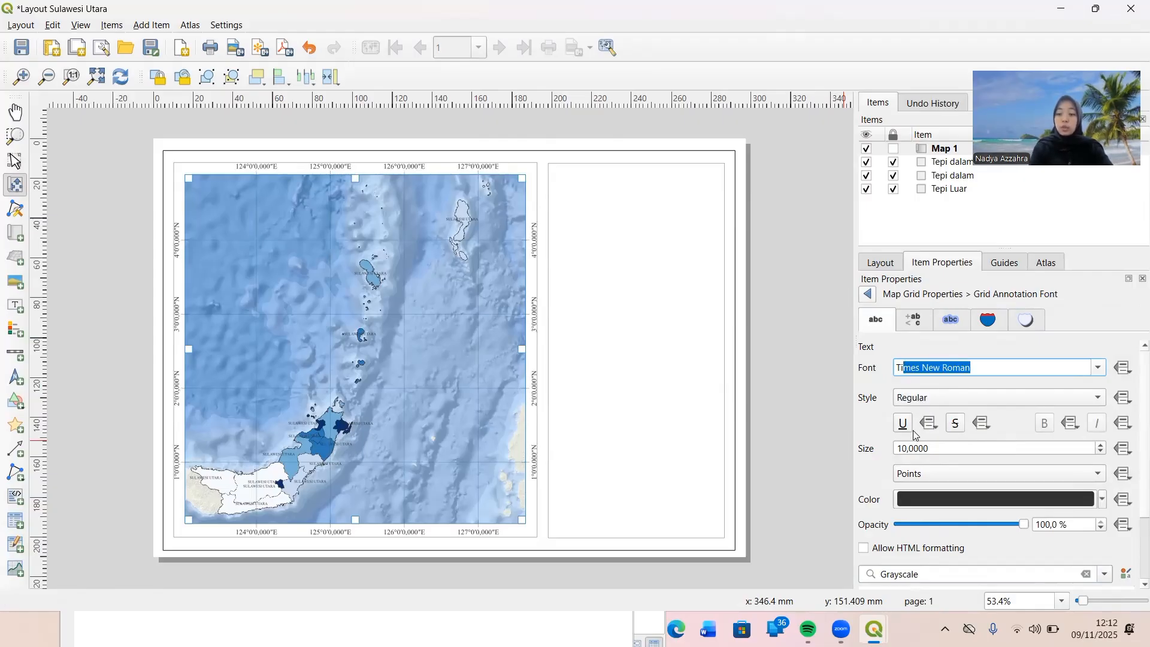
# Set the grid annotation font size to 8 points and its colour to the standard dark blue.
pyautogui.moveTo(908, 448); pyautogui.dragTo(898, 449)
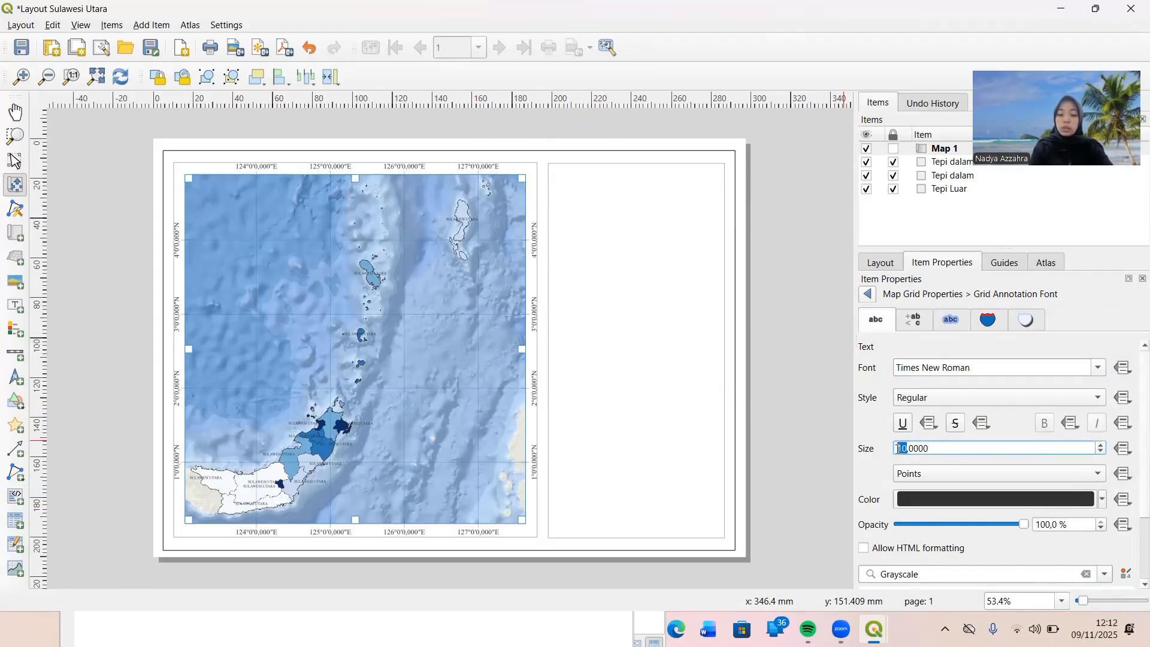
pyautogui.write('8')
pyautogui.press('Return')
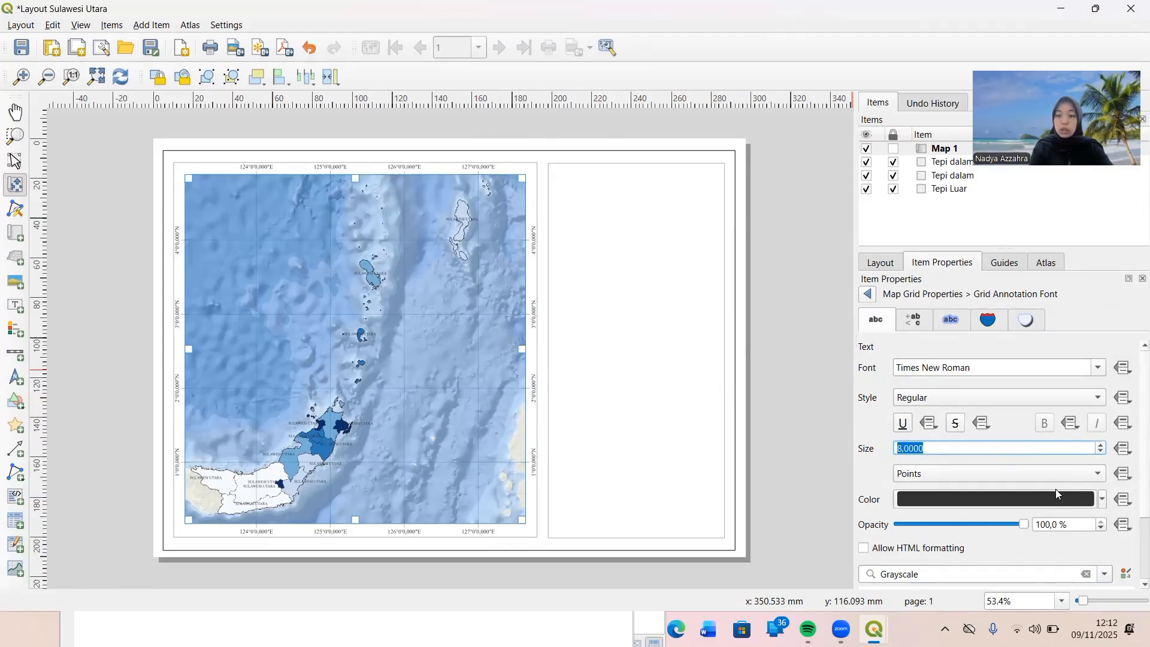
pyautogui.click(1103, 499)
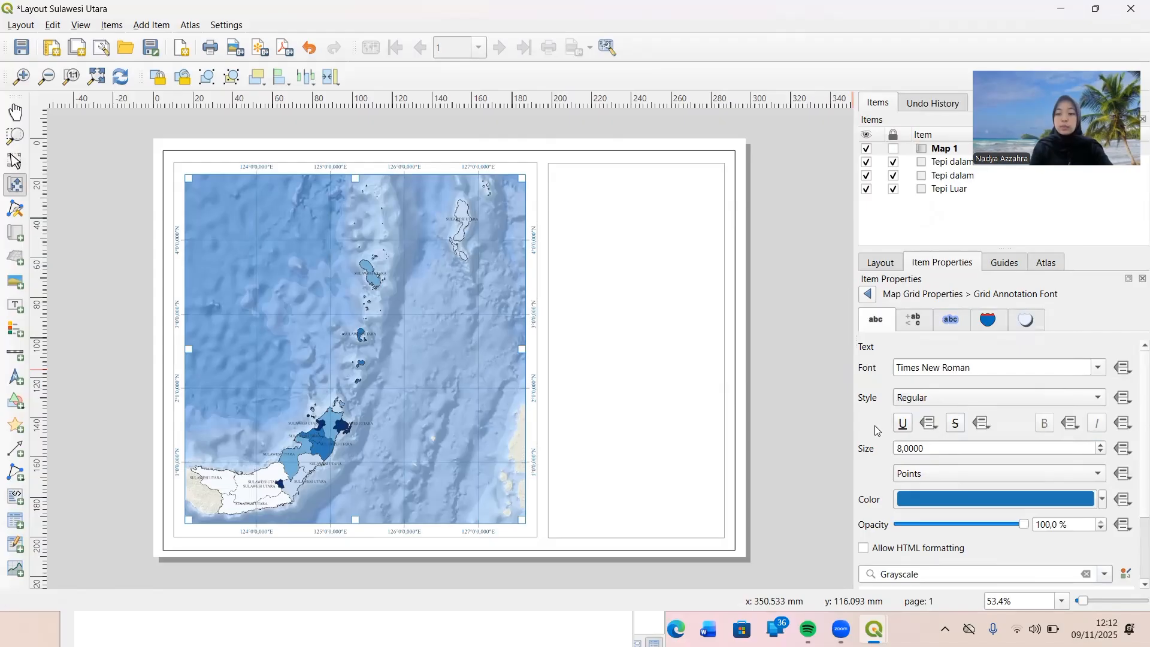
pyautogui.scroll(-2, 876, 427)
pyautogui.scroll(2, 876, 430)
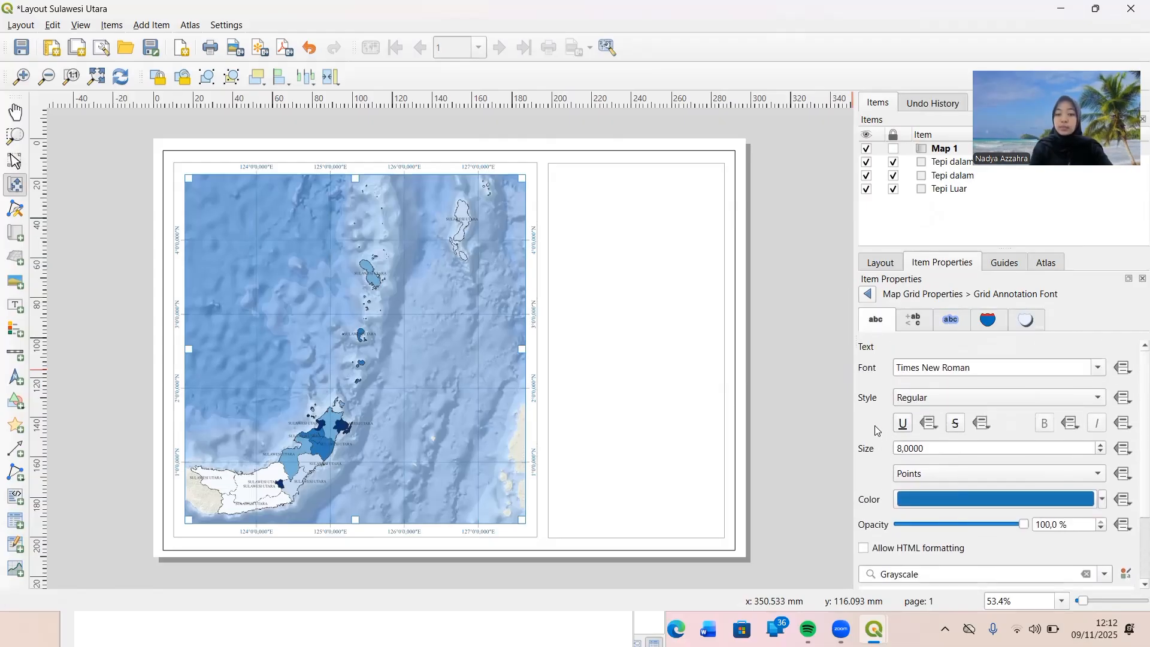
pyautogui.click(868, 294)
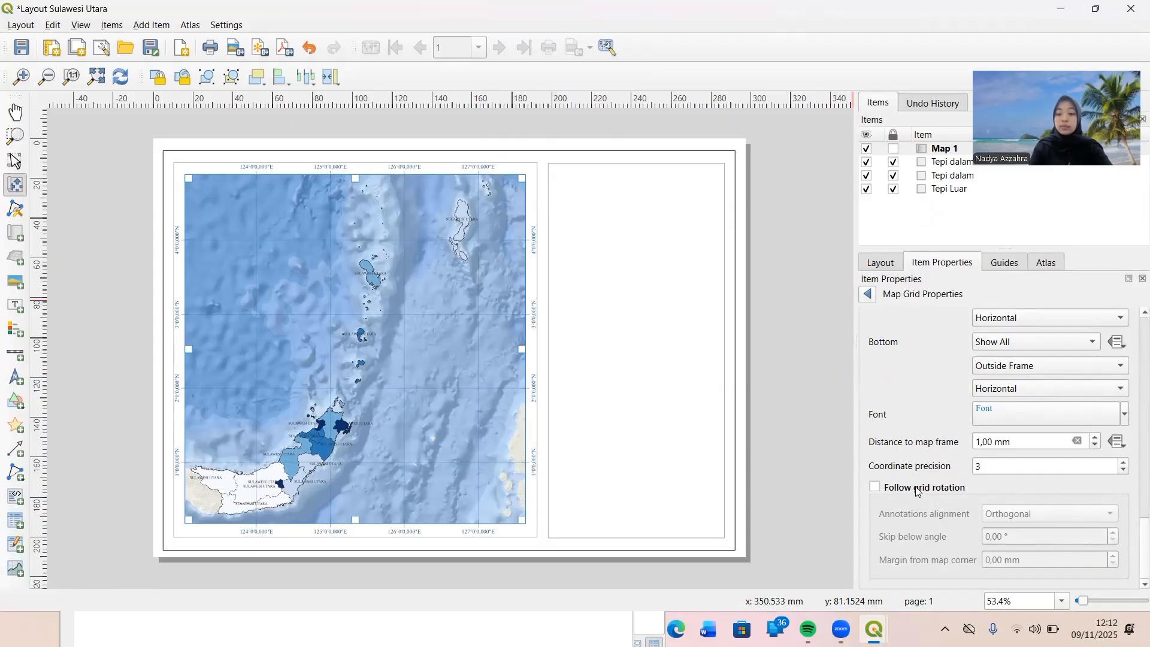
# Leave the map grid properties and lock the Map 1 item.
pyautogui.scroll(3, 909, 394)
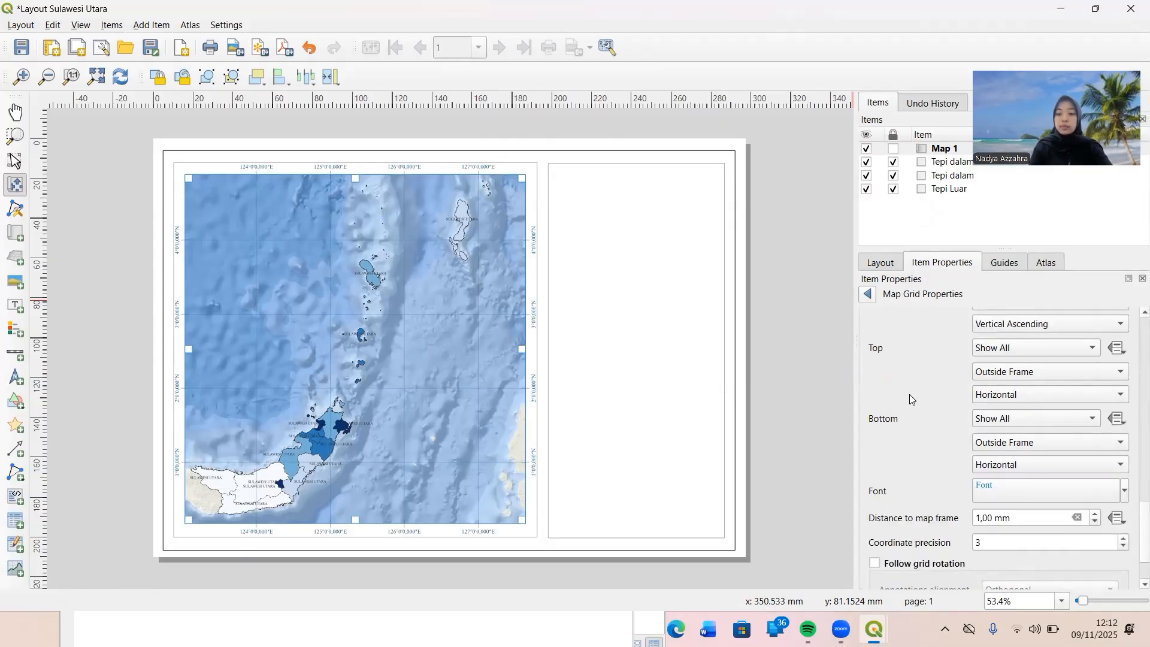
pyautogui.click(867, 295)
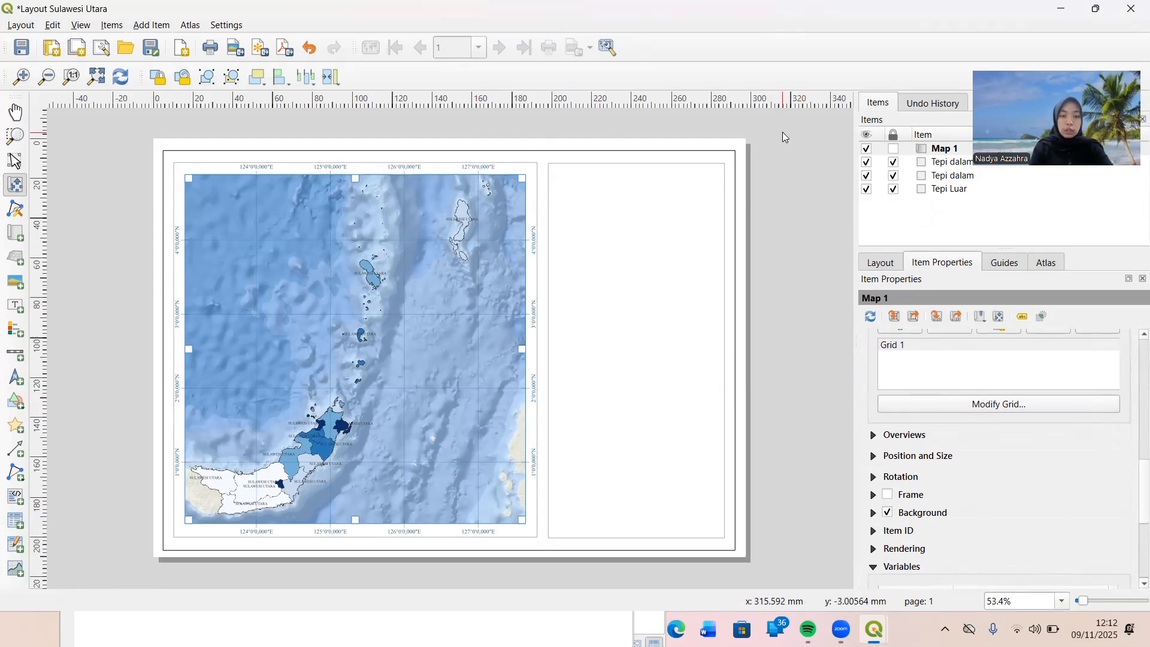
pyautogui.click(893, 154)
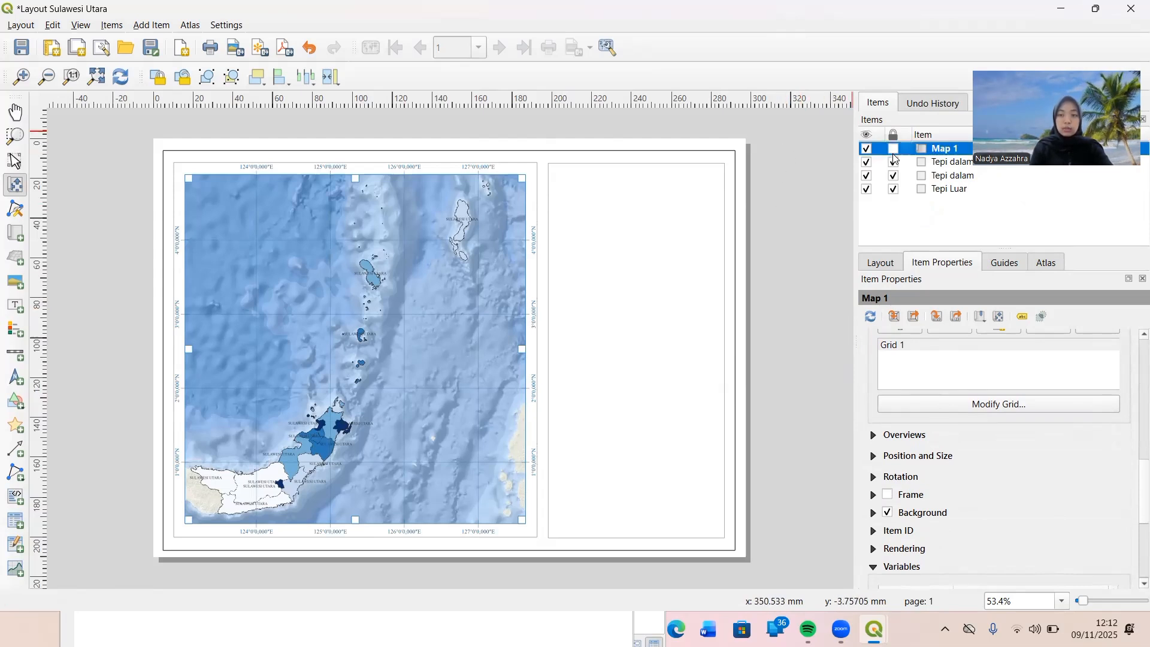
pyautogui.click(894, 149)
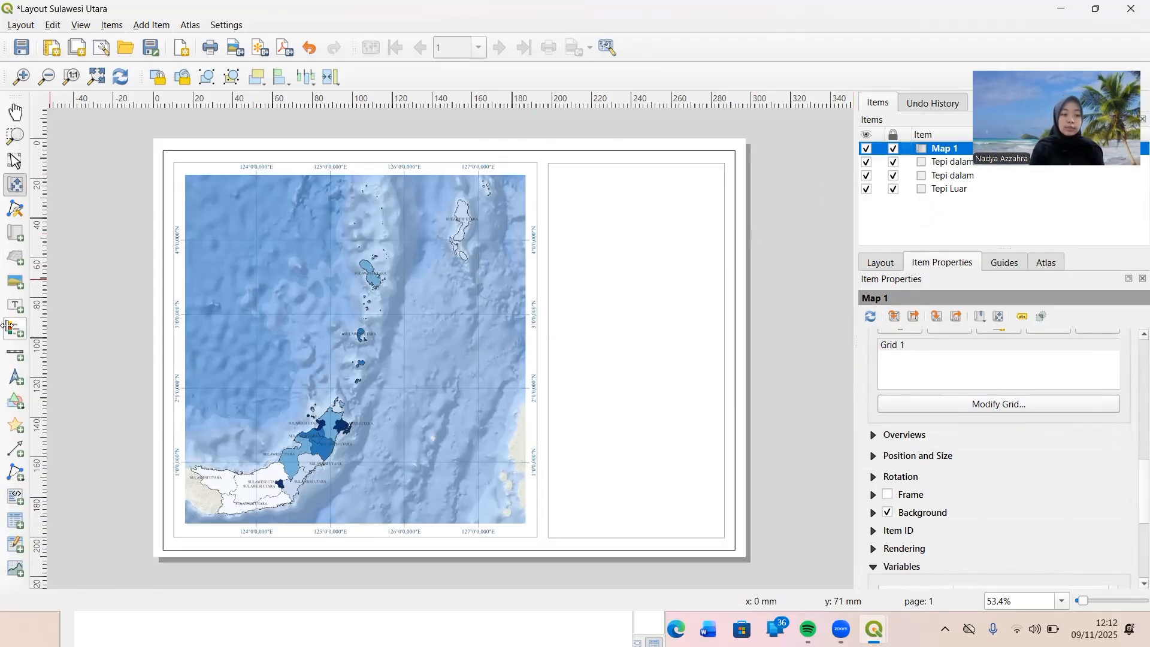
# Add a label in the upper part of the empty right-hand frame reading "PETA KEPADATAN PENDUDUK / PROVINSI SULAWESI UTARA / TAHUN 2025" on three lines.
pyautogui.click(17, 304)
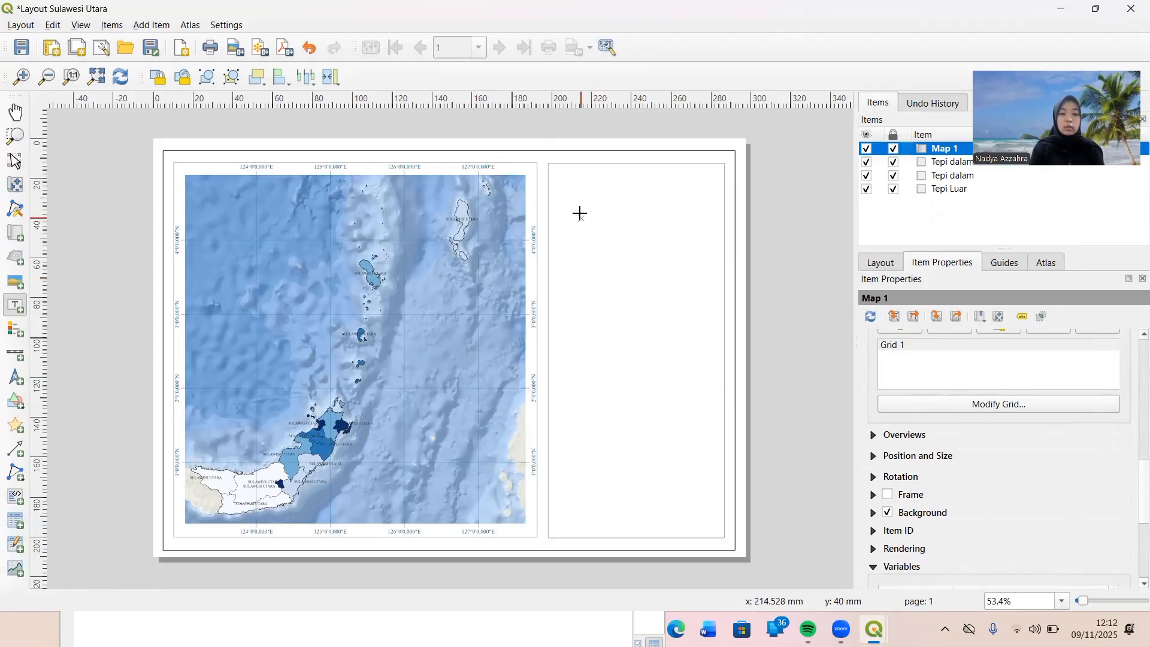
pyautogui.moveTo(572, 194); pyautogui.dragTo(727, 251)
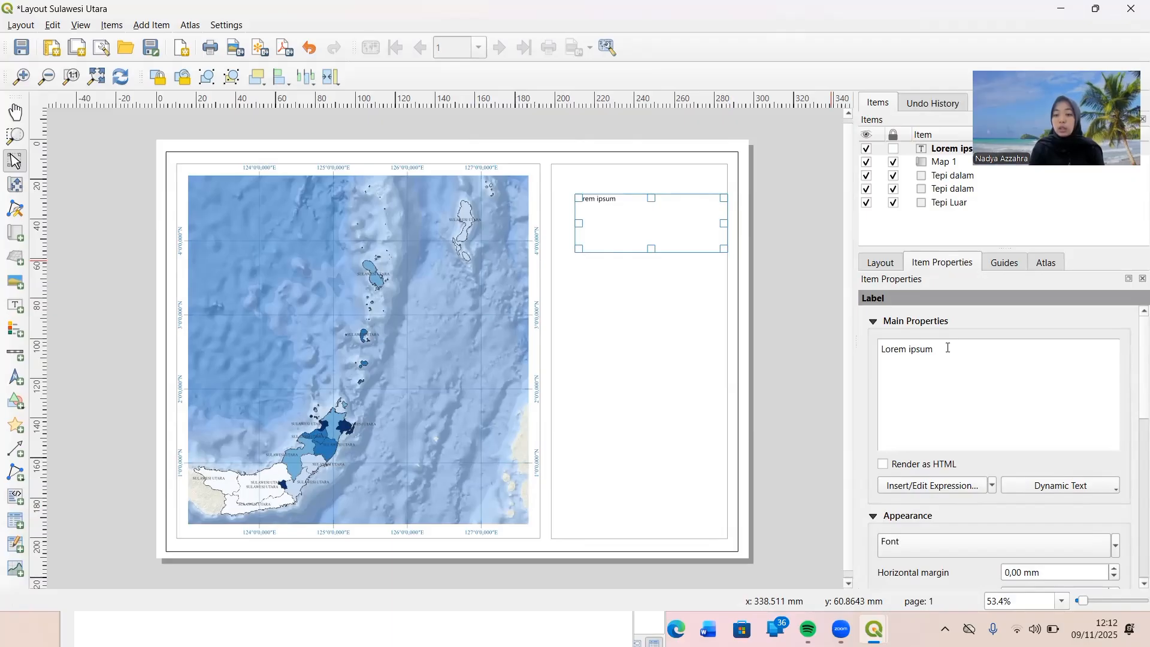
pyautogui.moveTo(938, 349); pyautogui.dragTo(876, 351)
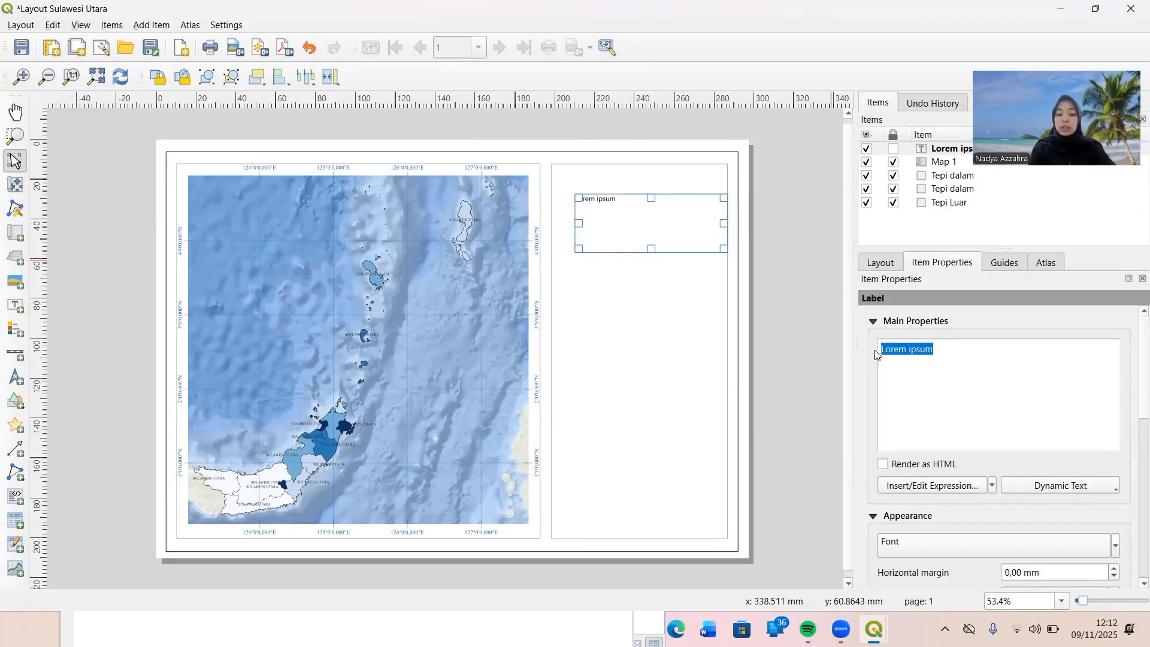
pyautogui.press('capslock')
pyautogui.write('PETA')
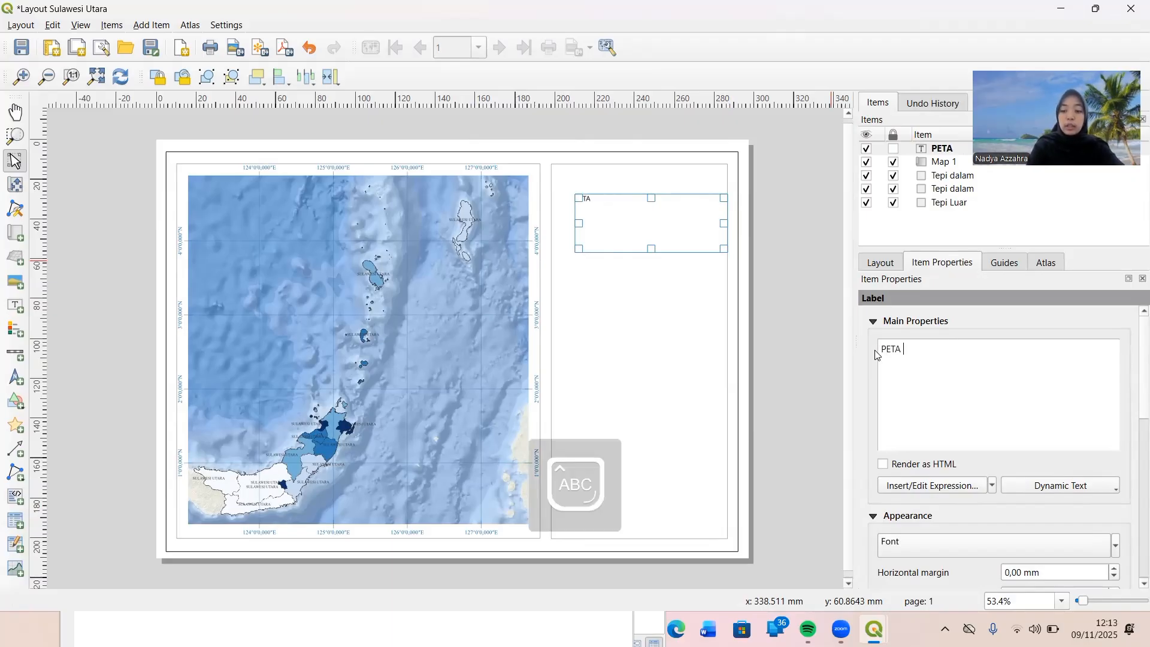
pyautogui.write(' KEPADATAN')
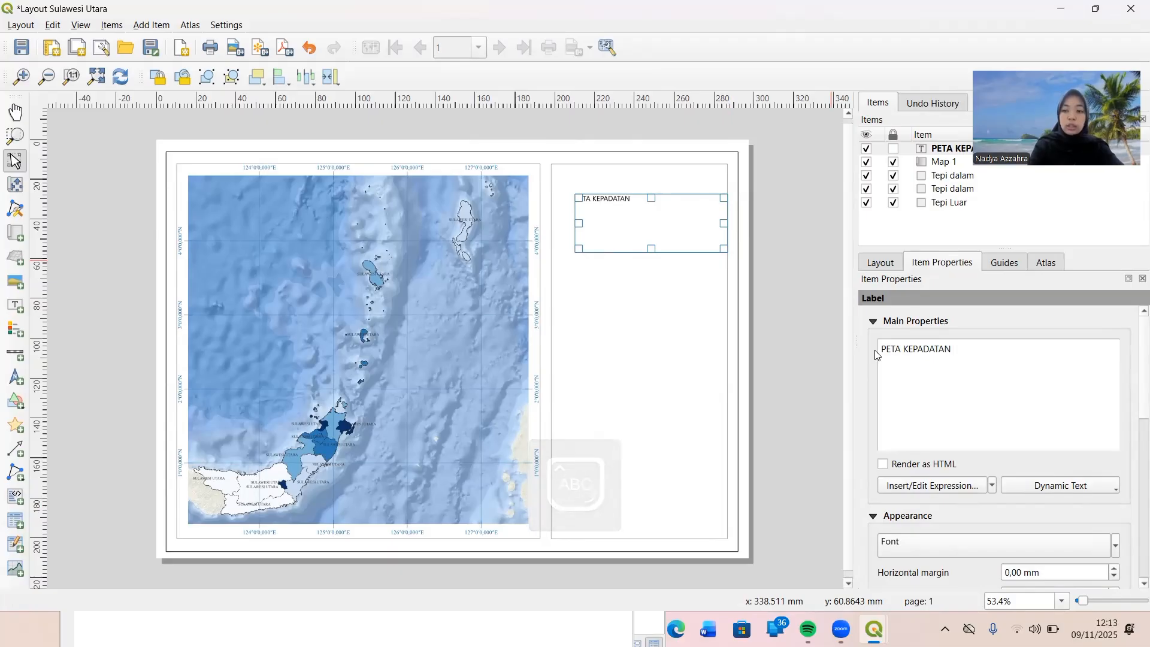
pyautogui.write(' PEN')
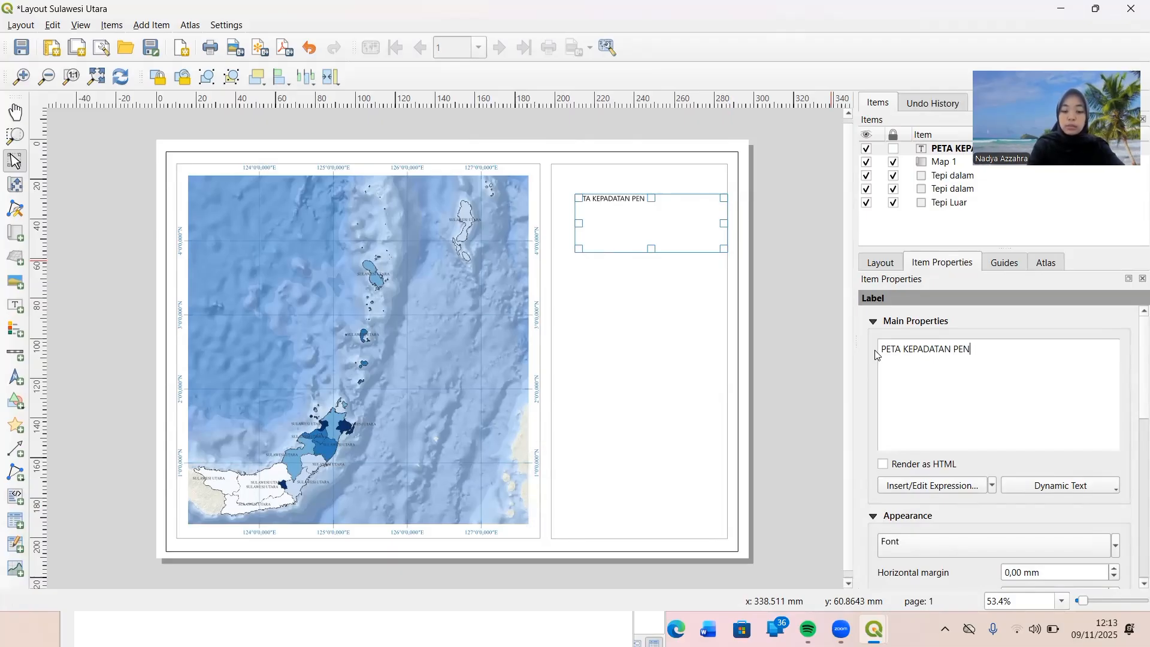
pyautogui.write('DUDU')
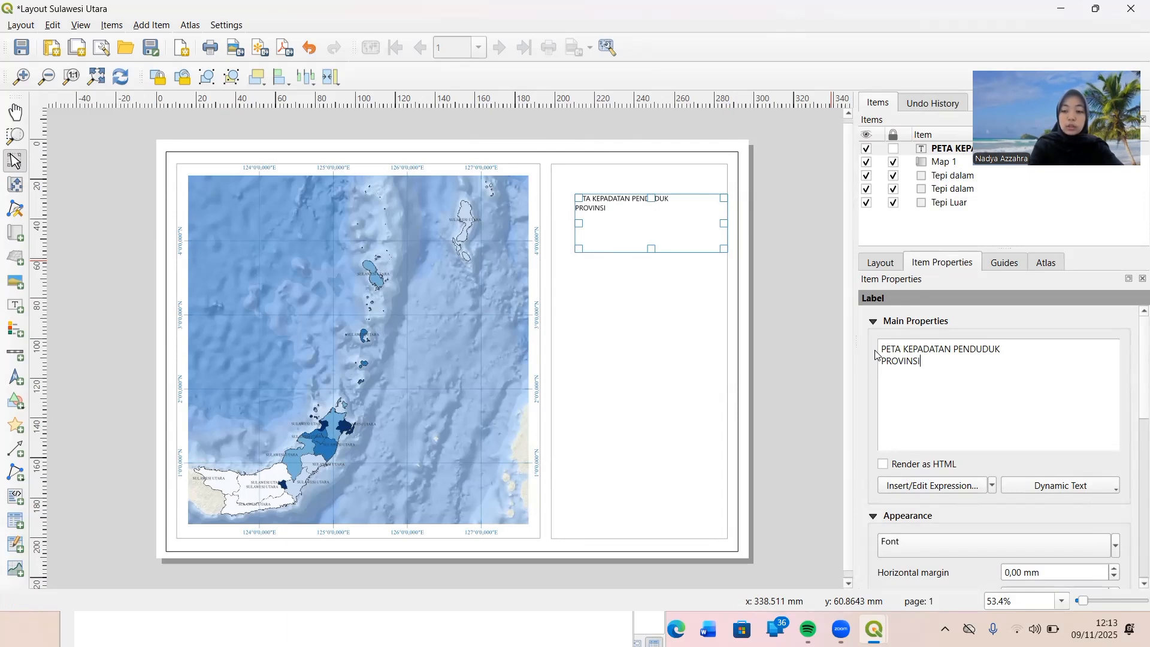
pyautogui.write('K PROVINSI SULA')
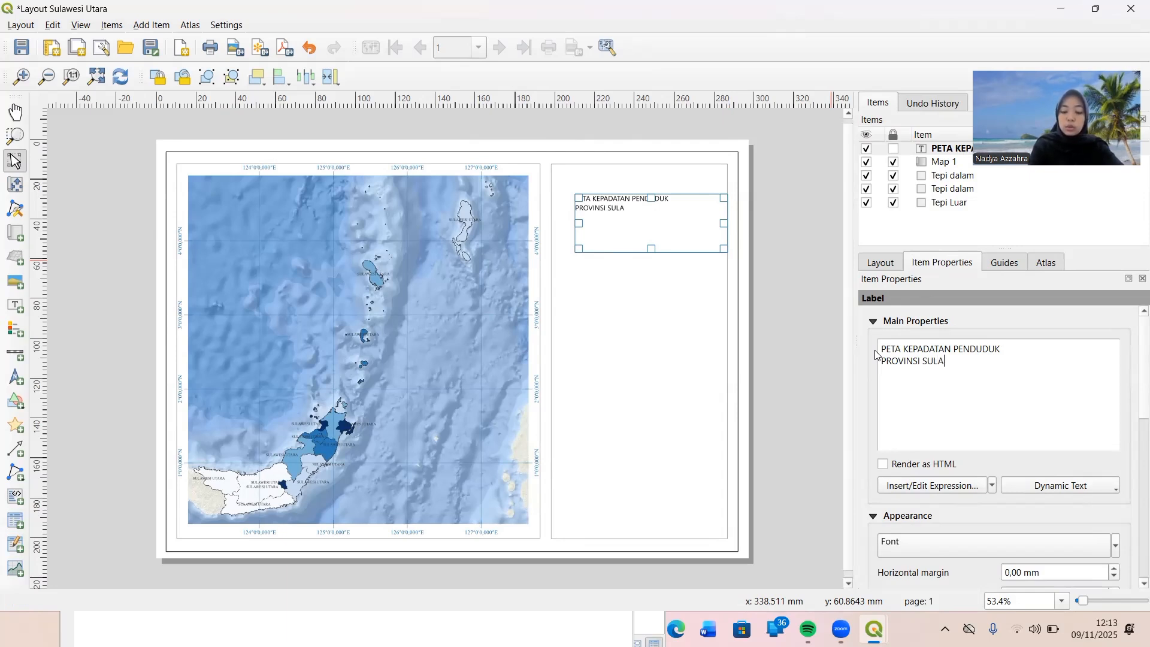
pyautogui.write('WESI UT')
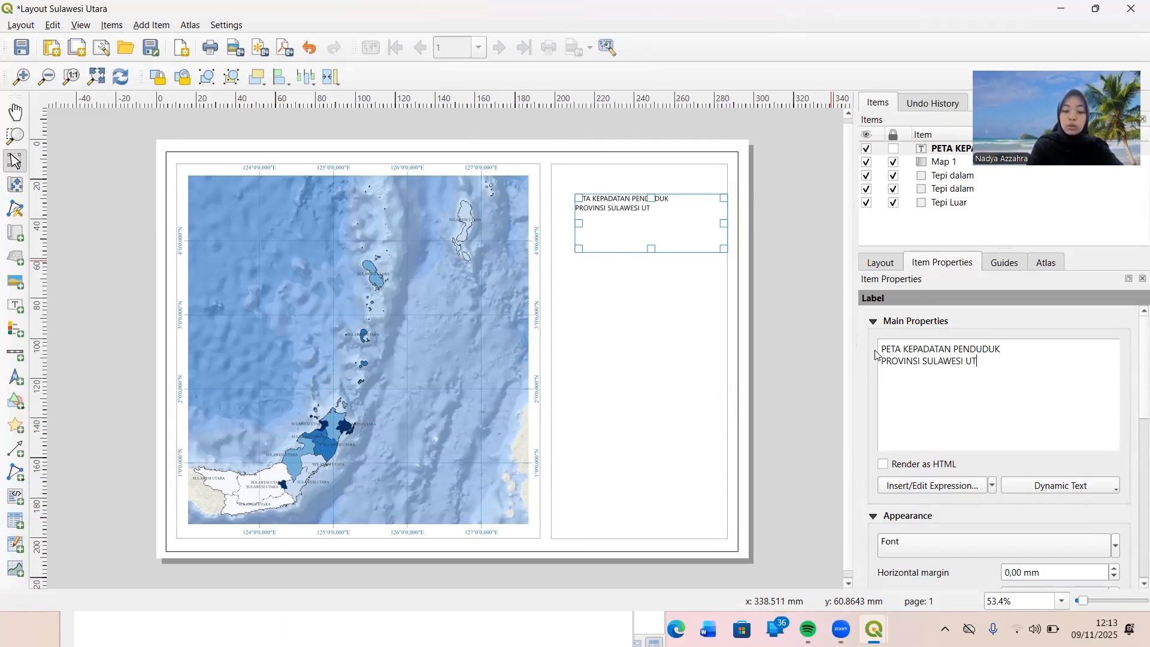
pyautogui.write('ARA')
pyautogui.write(' T')
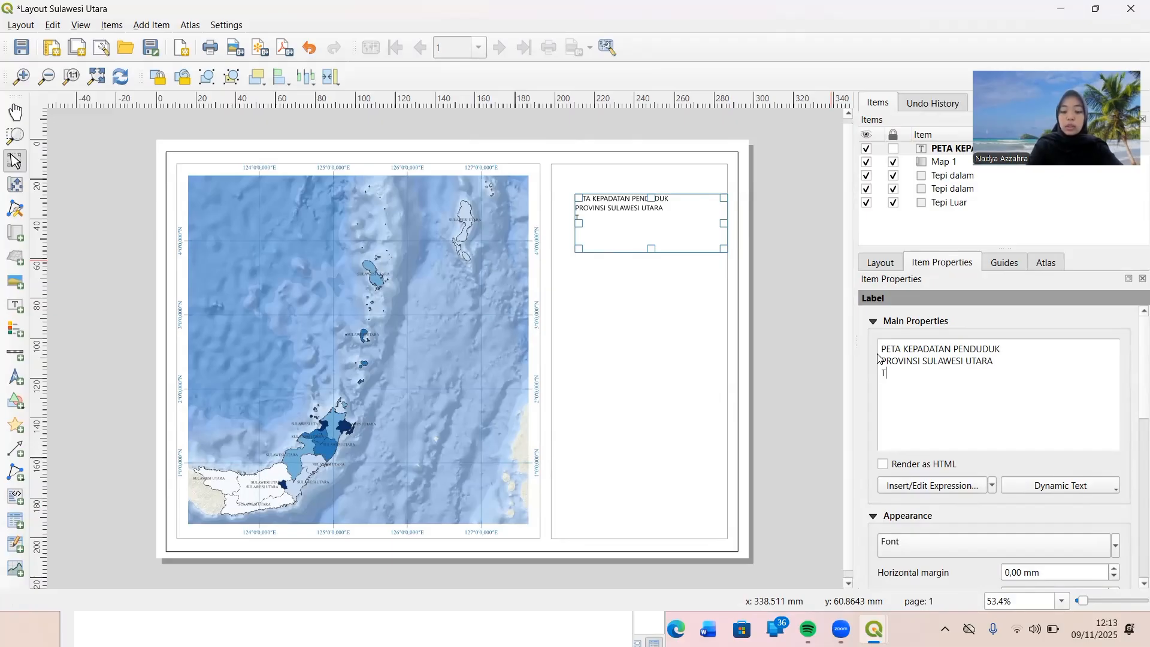
pyautogui.write('AHUN 2025')
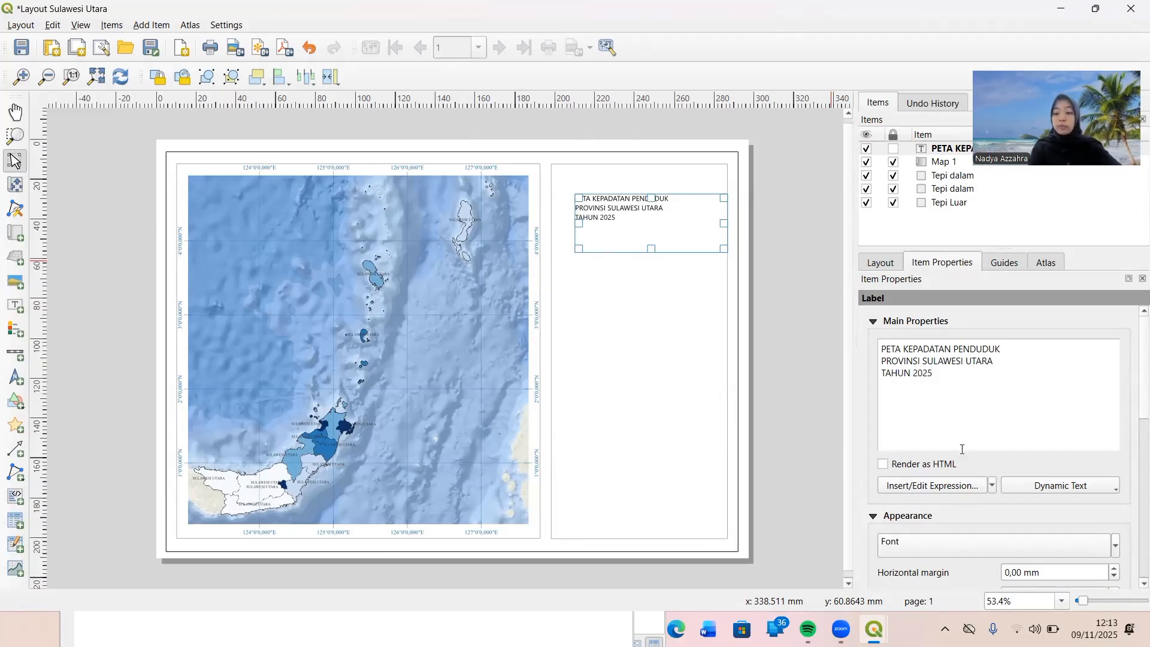
# Change the title label's font to Times New Roman.
pyautogui.scroll(-1, 962, 449)
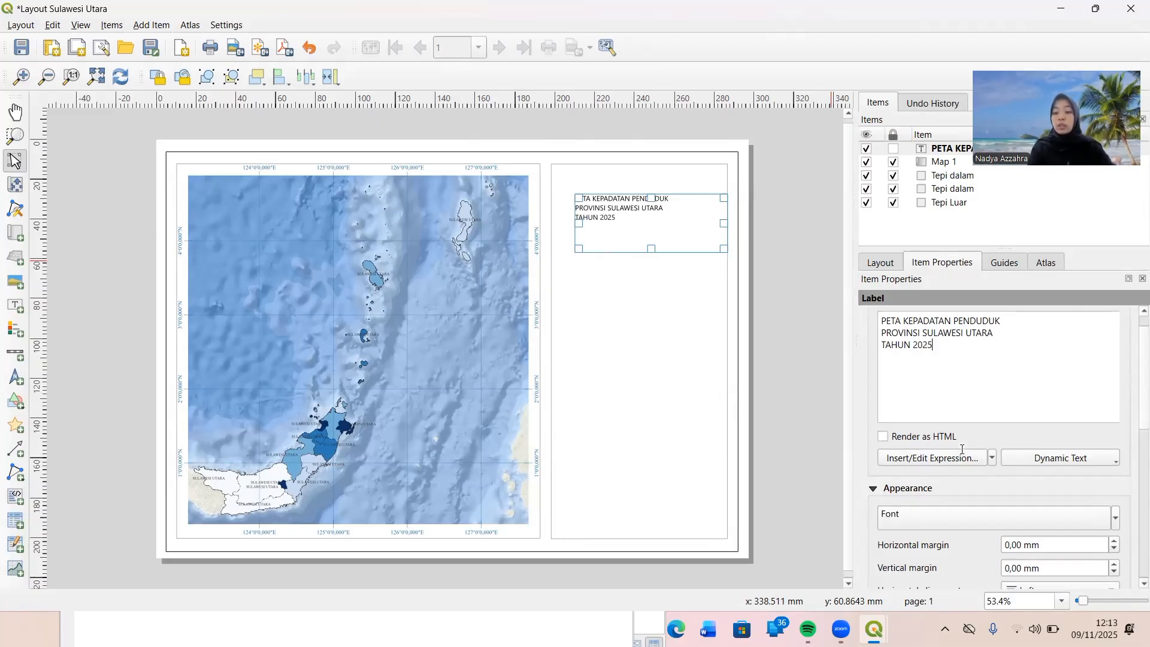
pyautogui.scroll(-1, 956, 490)
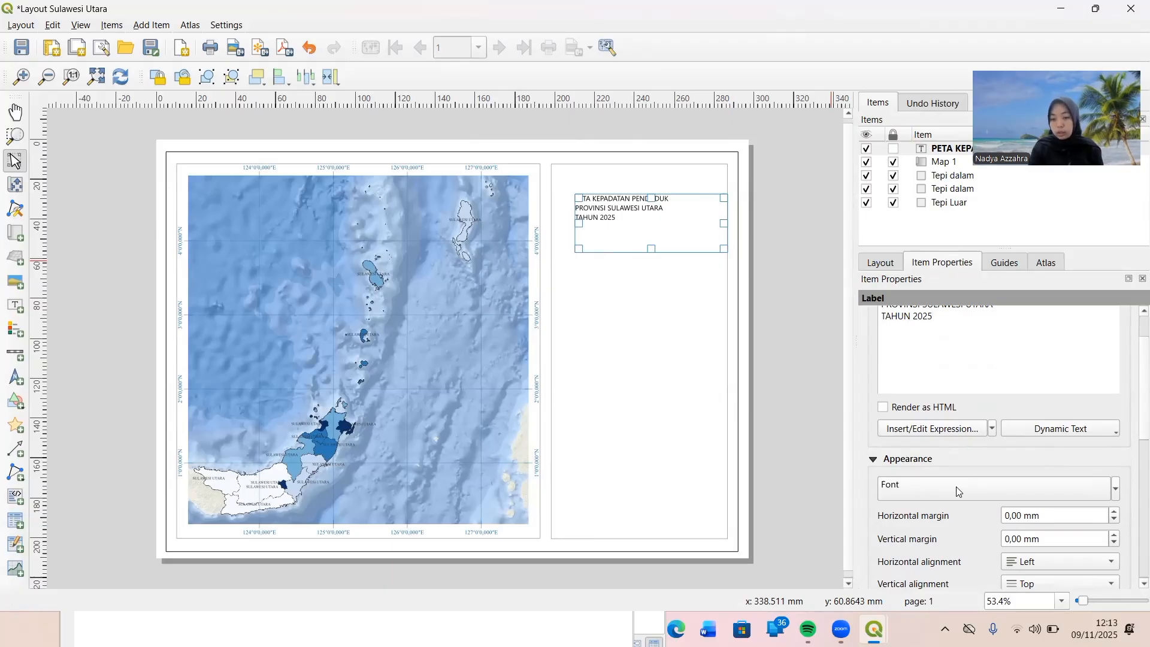
pyautogui.scroll(-5, 958, 491)
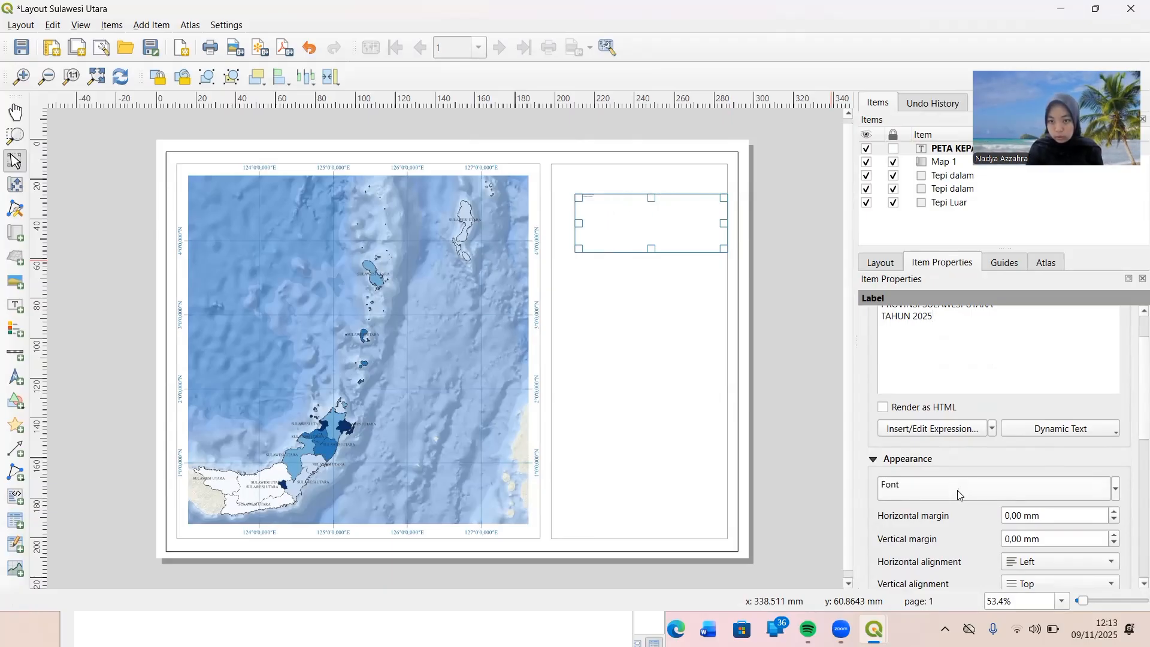
pyautogui.click(1042, 492)
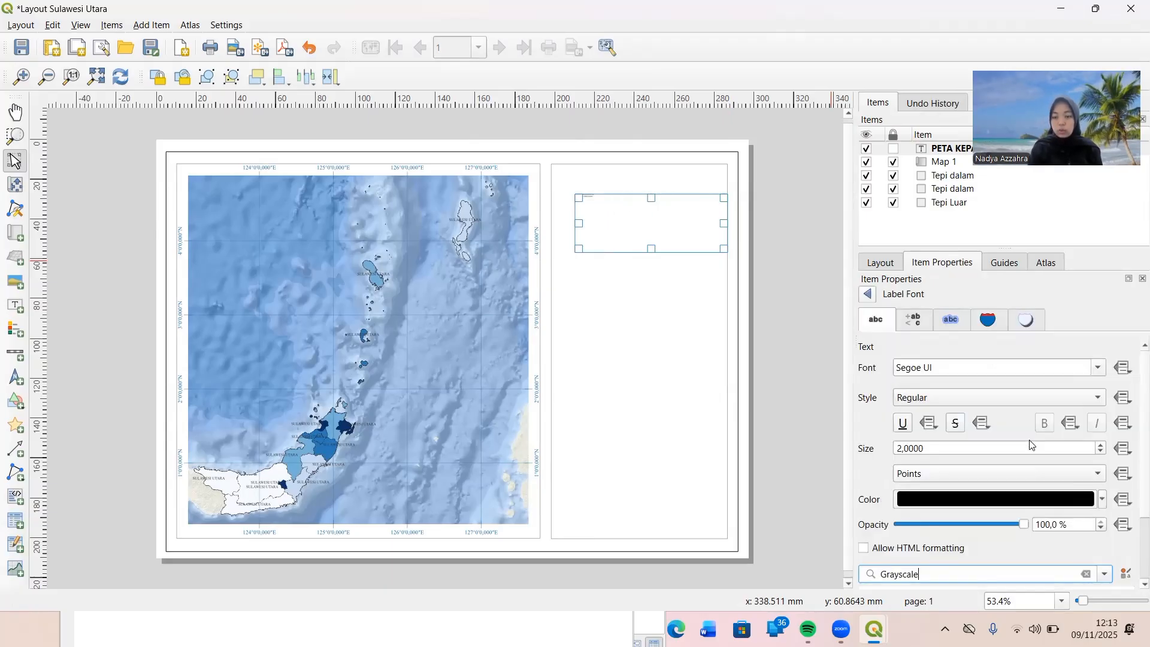
pyautogui.click(950, 367)
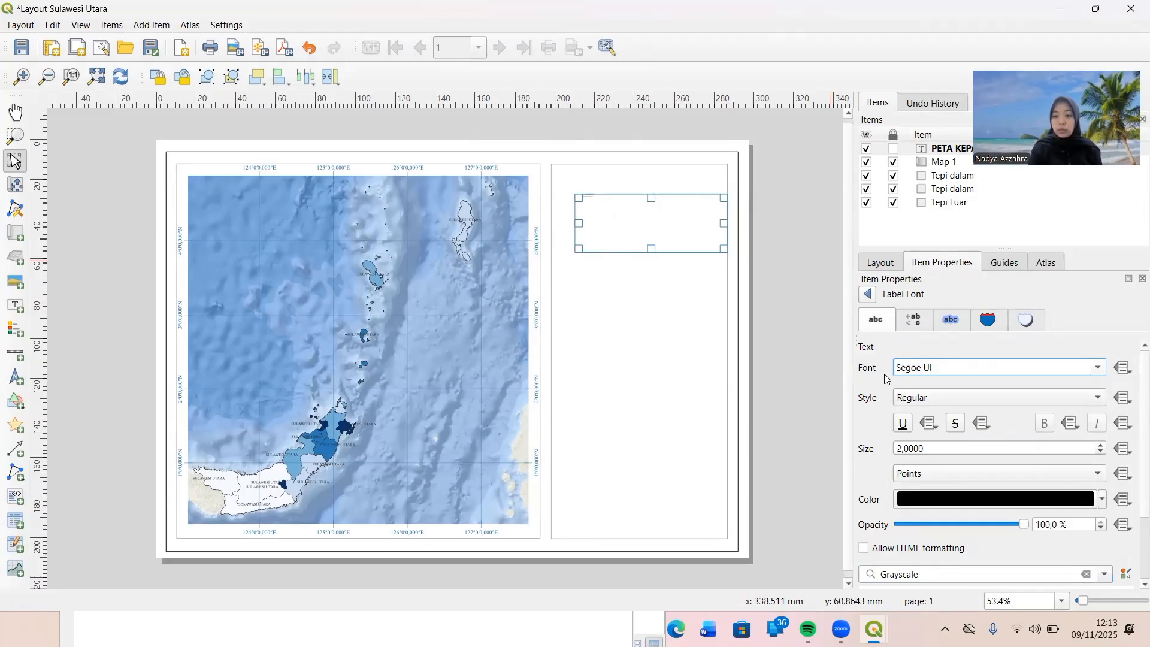
pyautogui.press('BackSpace')
pyautogui.press('BackSpace')
pyautogui.press('BackSpace')
pyautogui.press('BackSpace')
pyautogui.press('BackSpace')
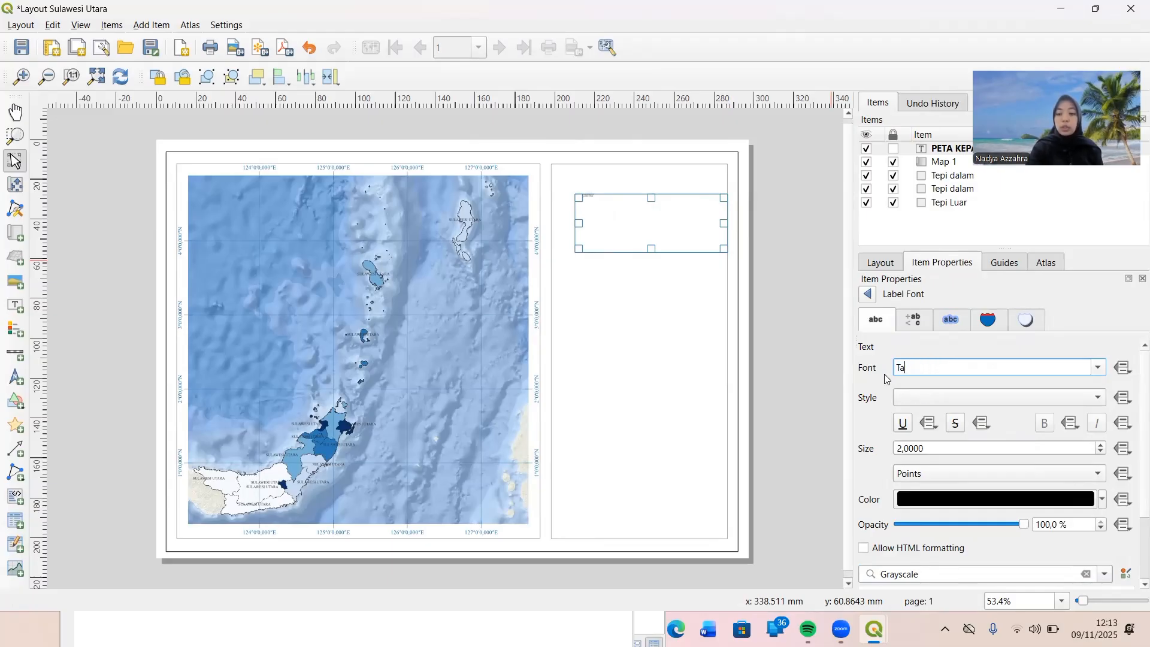
pyautogui.write('imes New Roman')
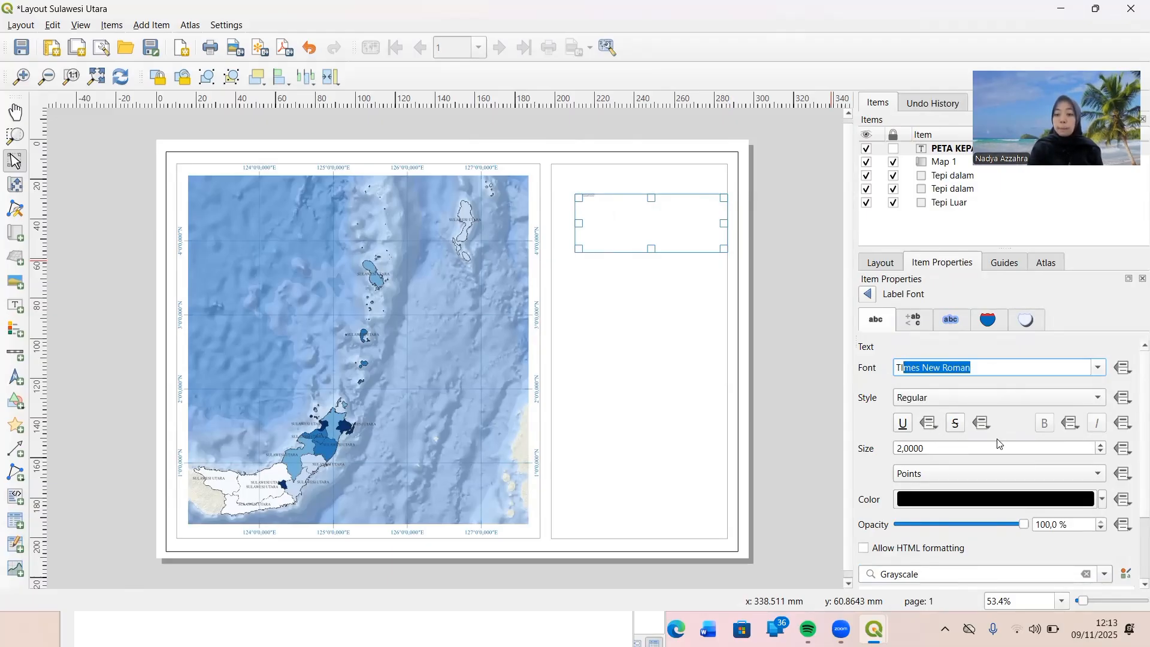
# Set the title label's font size to 12 points and return to the label's properties.
pyautogui.moveTo(1103, 447); pyautogui.dragTo(1104, 447)
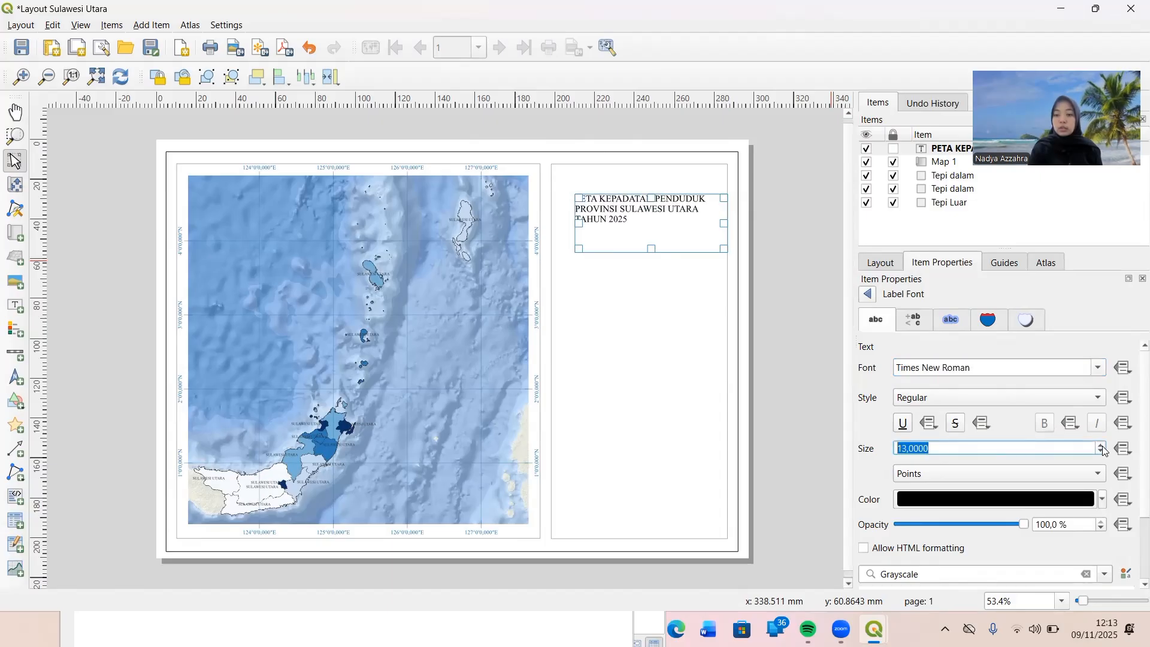
pyautogui.click(1102, 455)
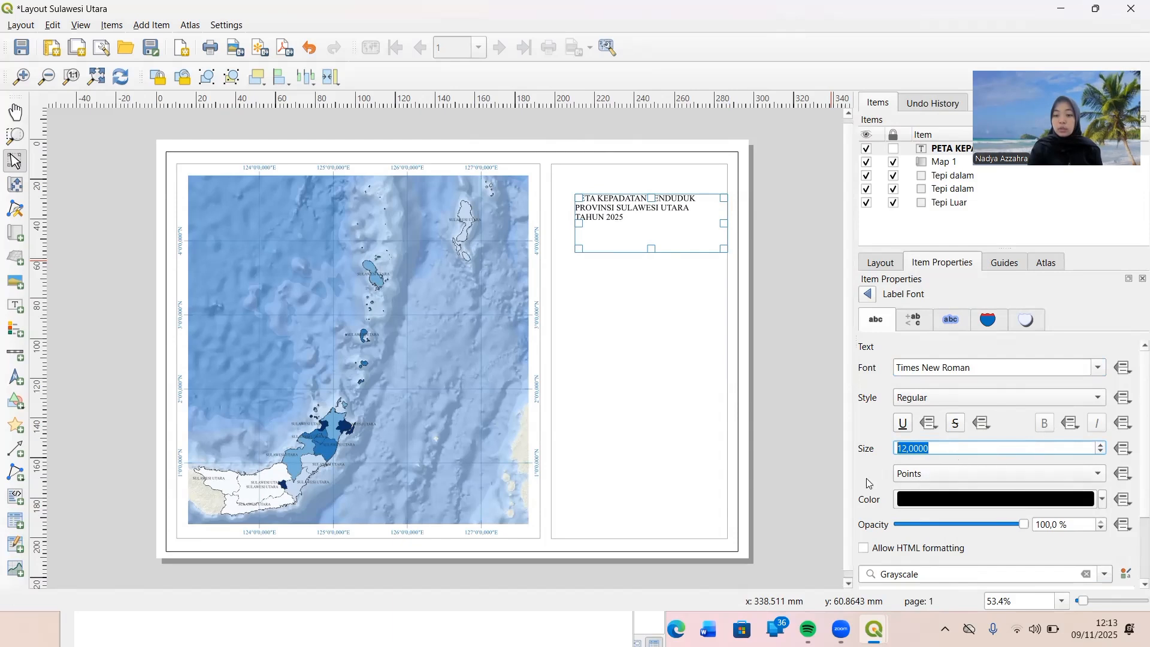
pyautogui.scroll(-2, 866, 482)
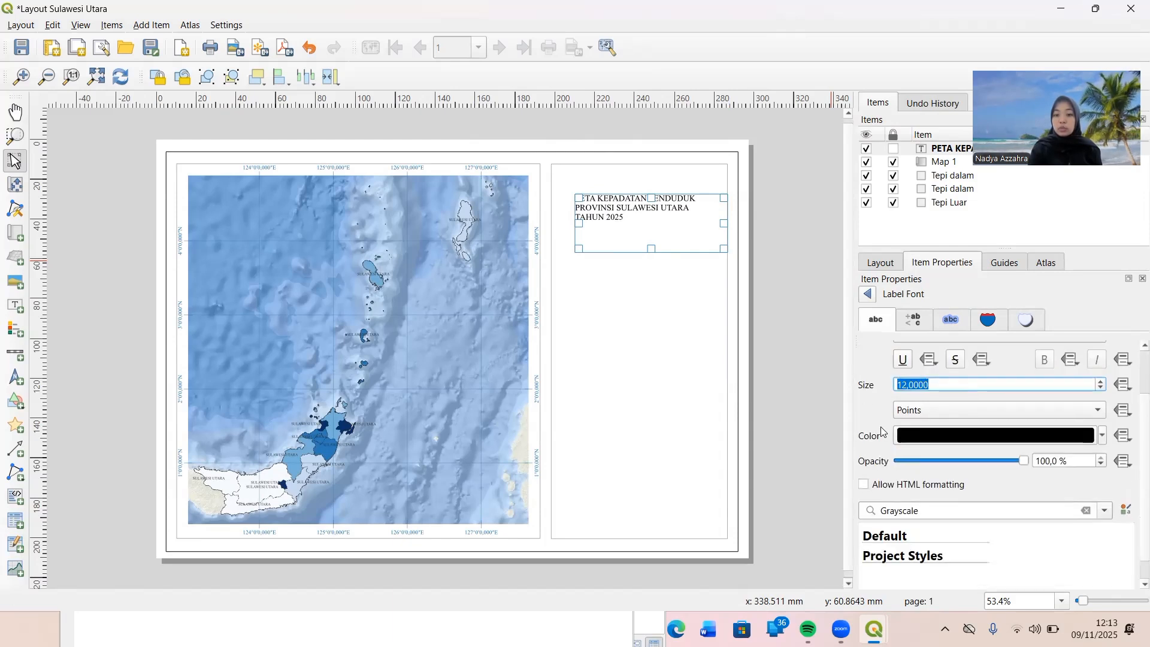
pyautogui.scroll(-1, 886, 472)
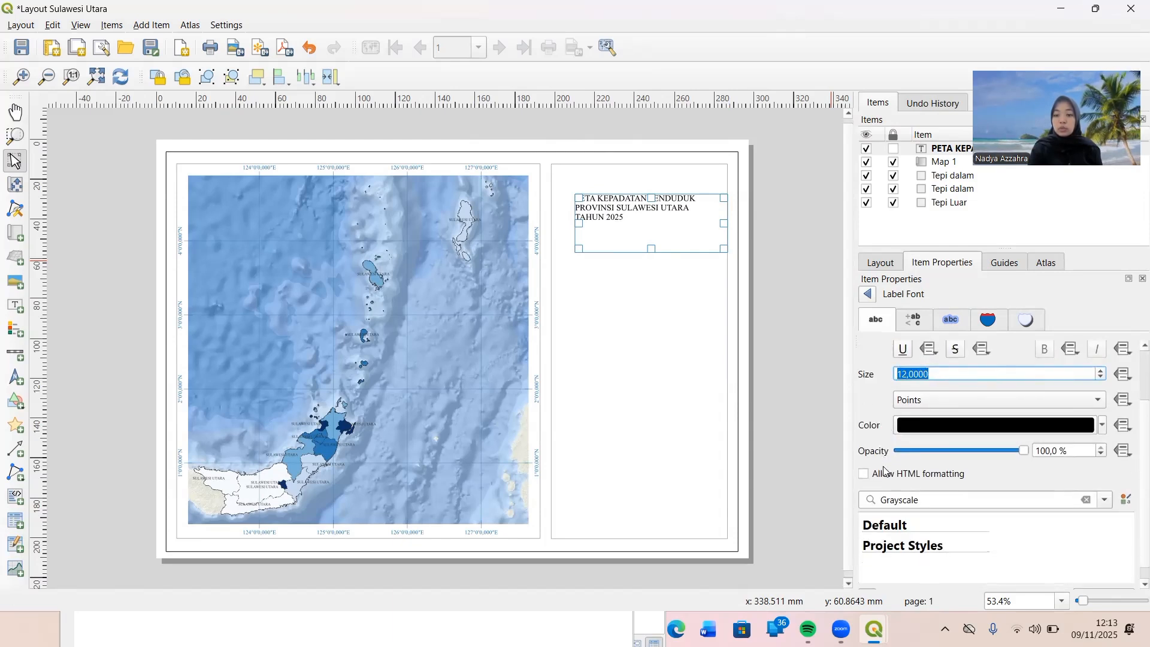
pyautogui.scroll(2, 865, 398)
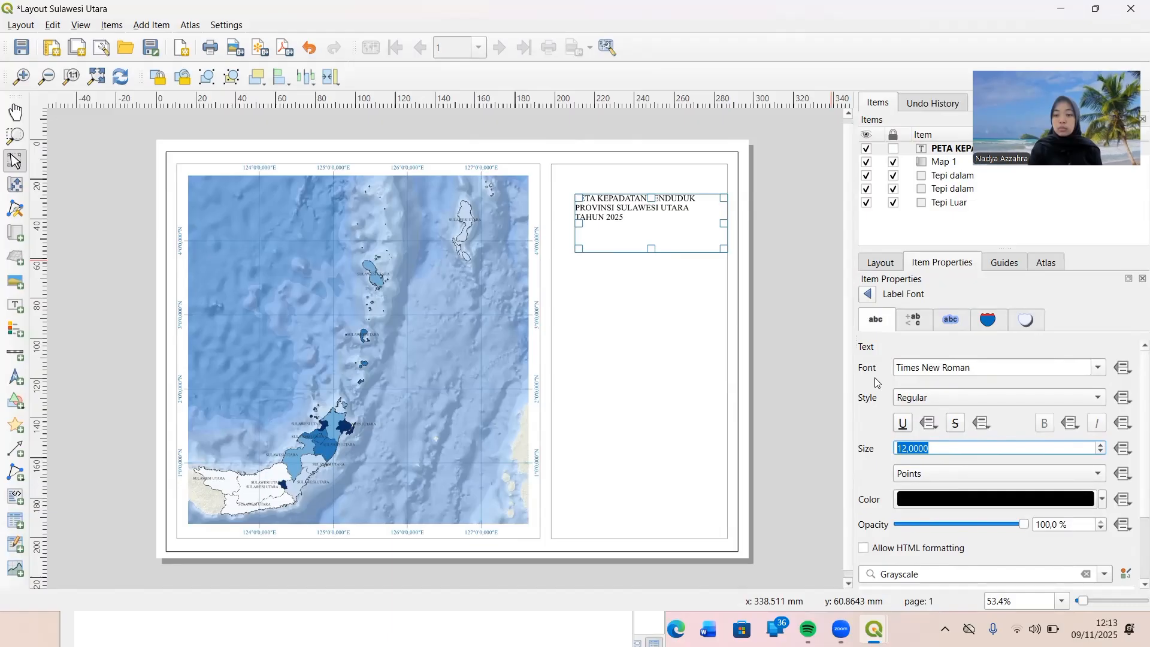
pyautogui.click(868, 293)
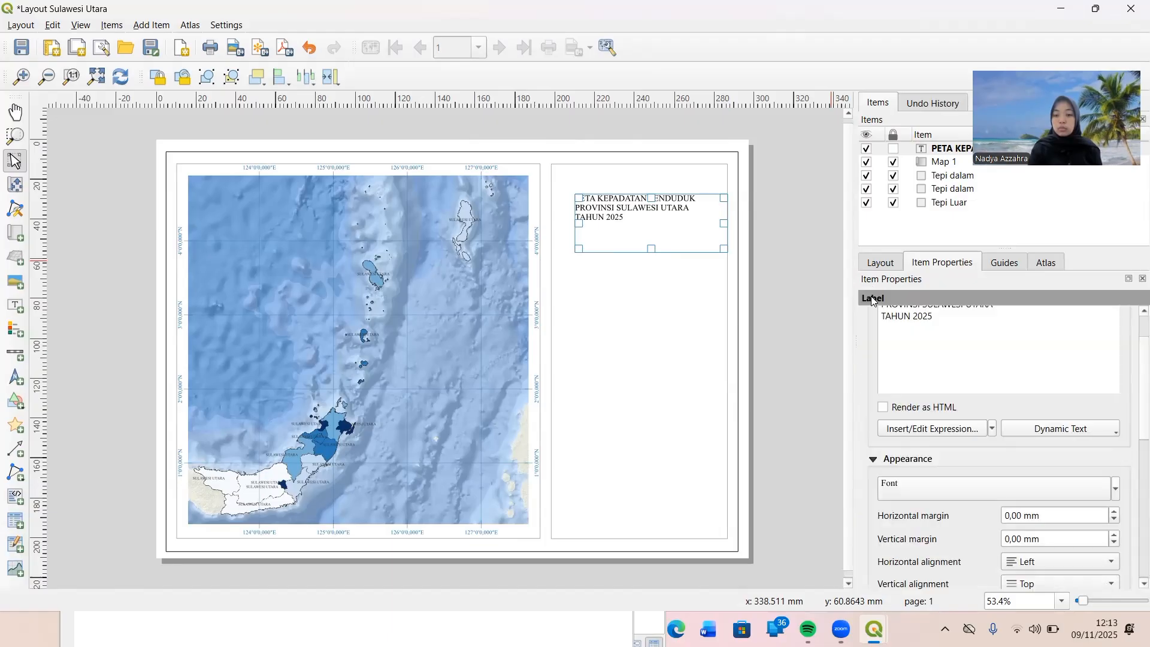
# Set the title label's horizontal alignment to Center.
pyautogui.scroll(-1, 925, 447)
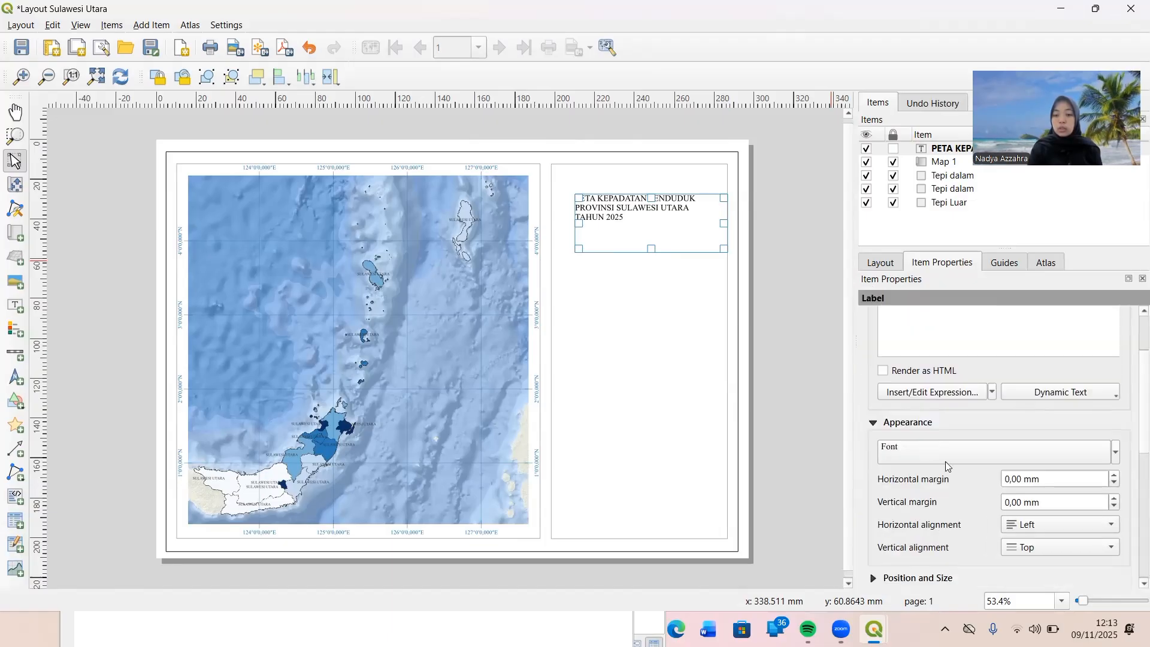
pyautogui.scroll(-2, 963, 503)
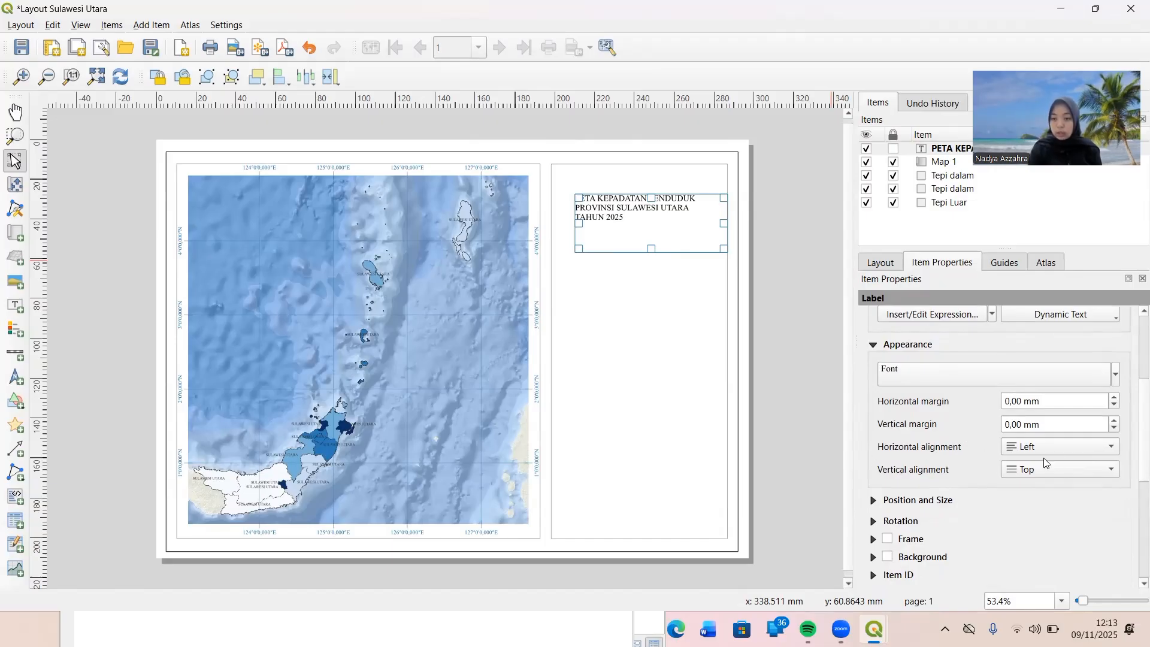
pyautogui.click(1112, 450)
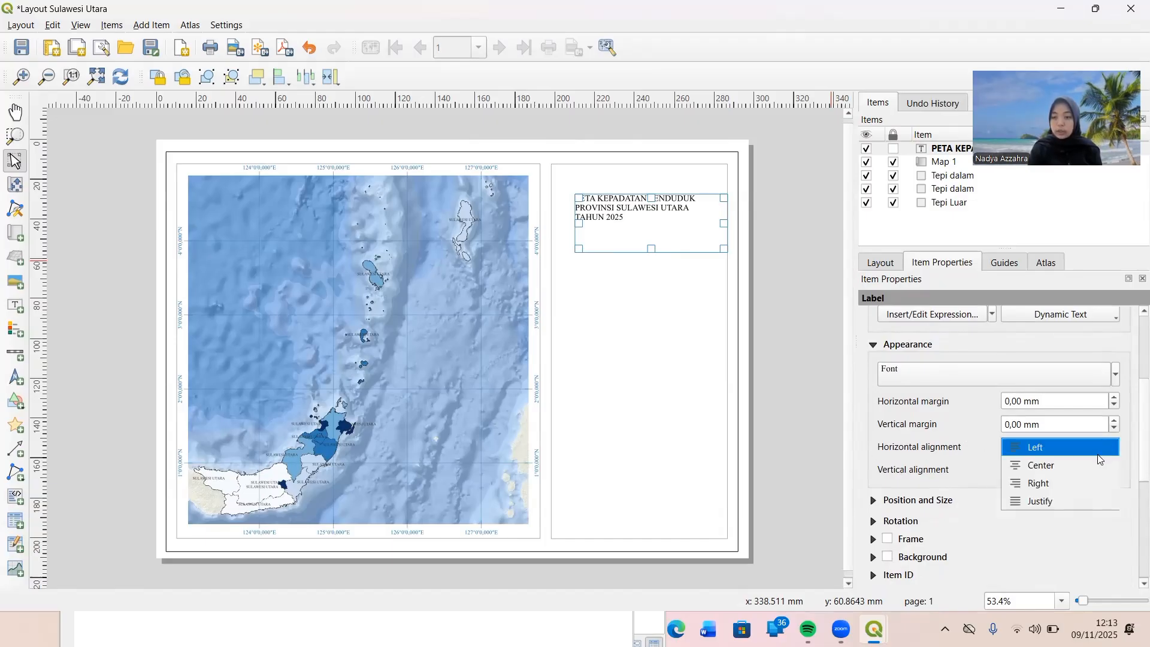
pyautogui.click(1092, 465)
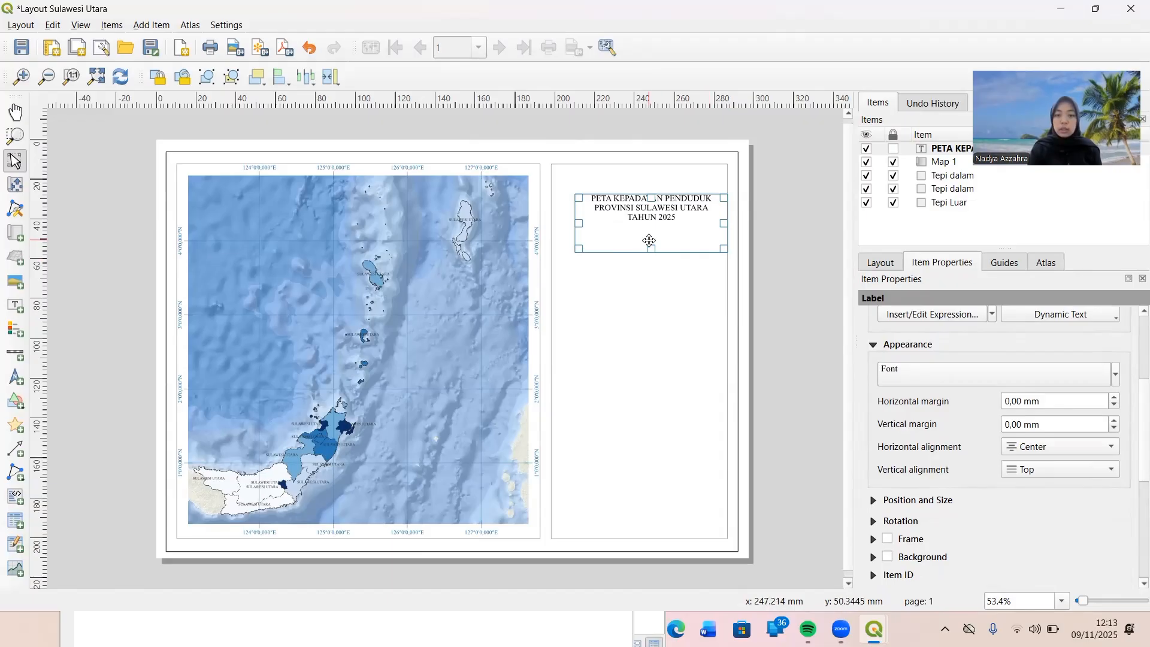
# Shrink the title label's height to fit its three lines and move it up near the right-hand frame's upper edge.
pyautogui.moveTo(650, 248); pyautogui.dragTo(649, 218)
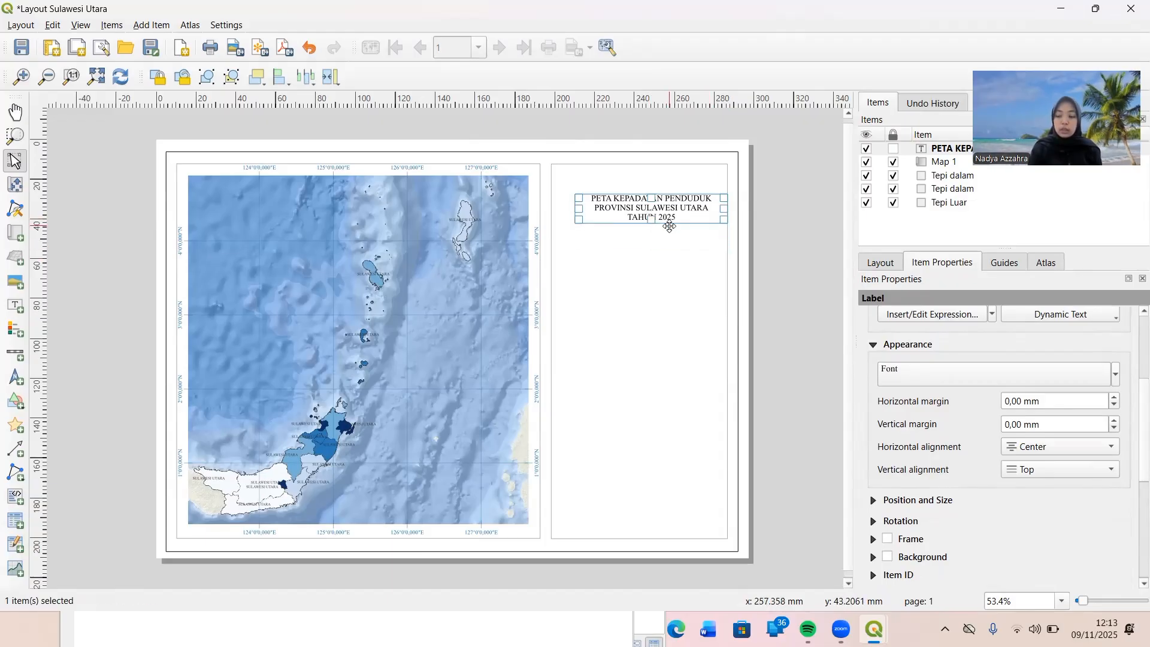
pyautogui.moveTo(661, 213); pyautogui.dragTo(644, 191)
pyautogui.click(642, 239)
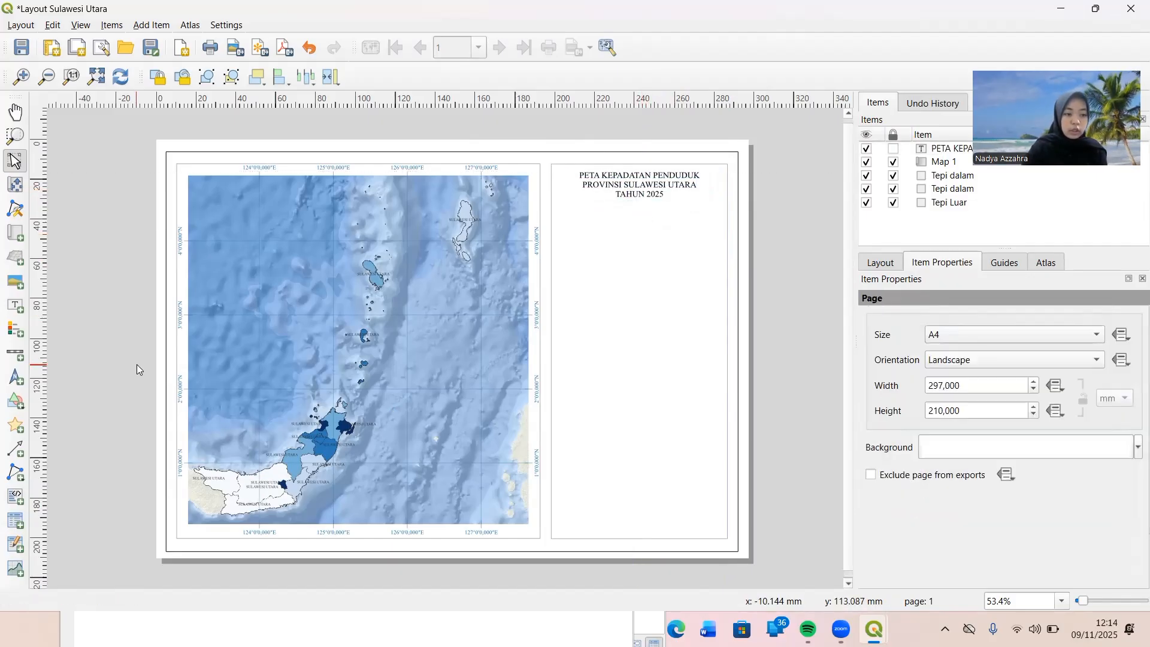
# Draw a horizontal polyline just beneath the title, spanning the right-hand frame's full width at about 31 mm down the page.
pyautogui.click(12, 478)
pyautogui.click(69, 485)
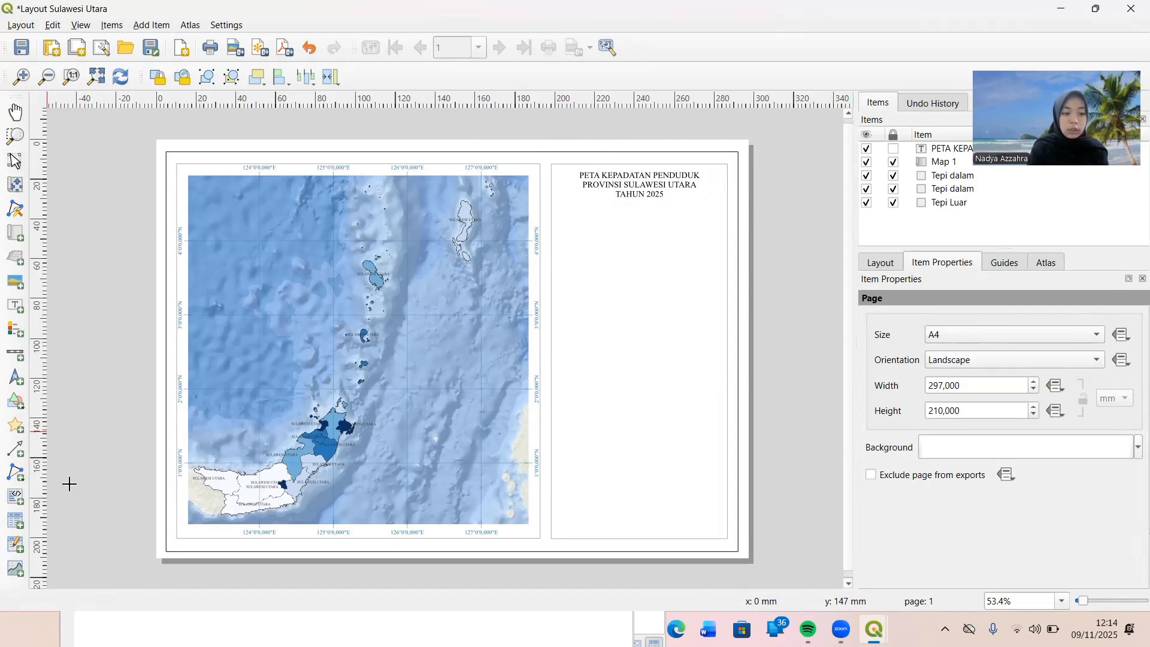
pyautogui.click(552, 199)
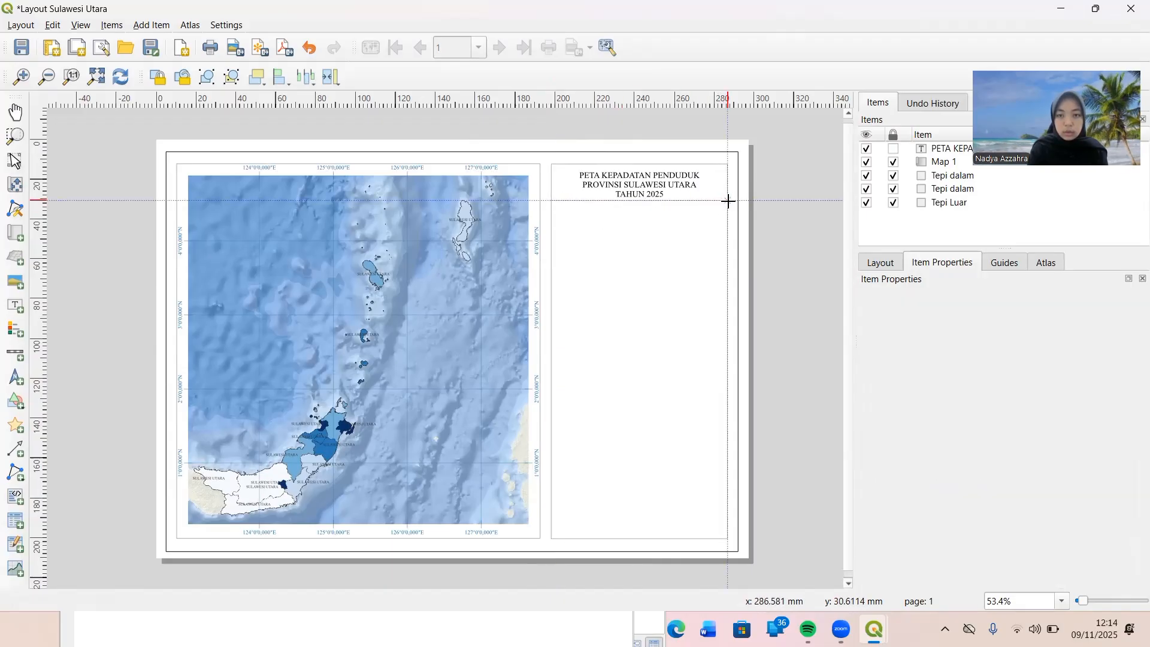
pyautogui.click(728, 200)
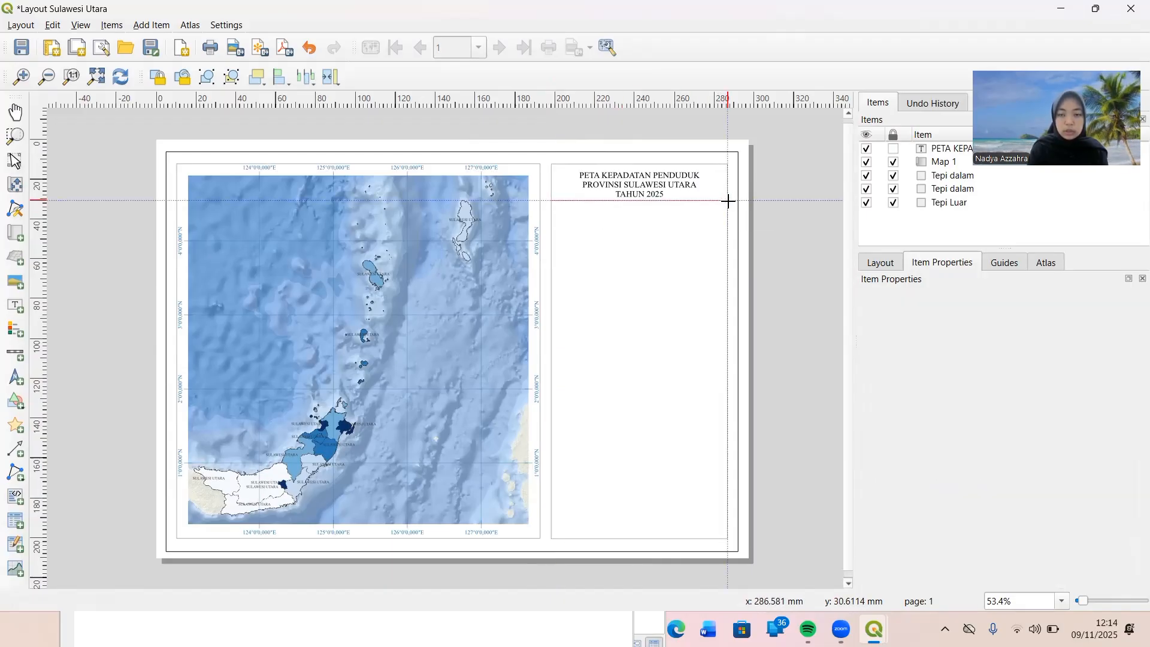
pyautogui.rightClick(728, 200)
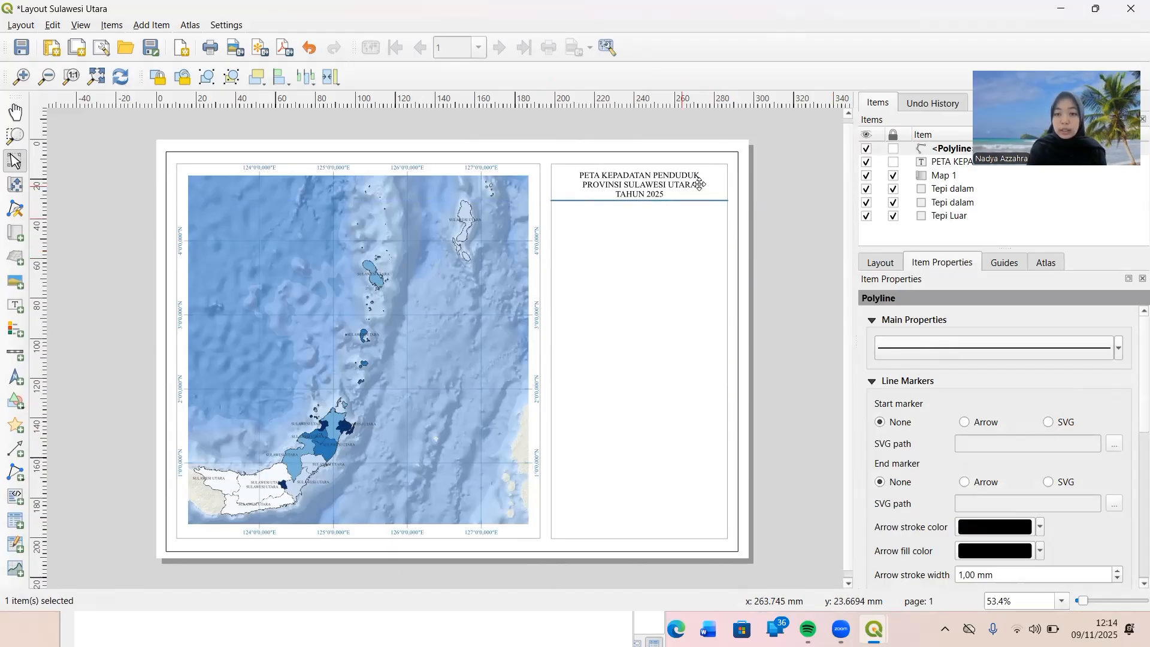
# Set the stroke width of the dividing polyline beneath the title to 0.1 mm and deselect the line.
pyautogui.click(996, 354)
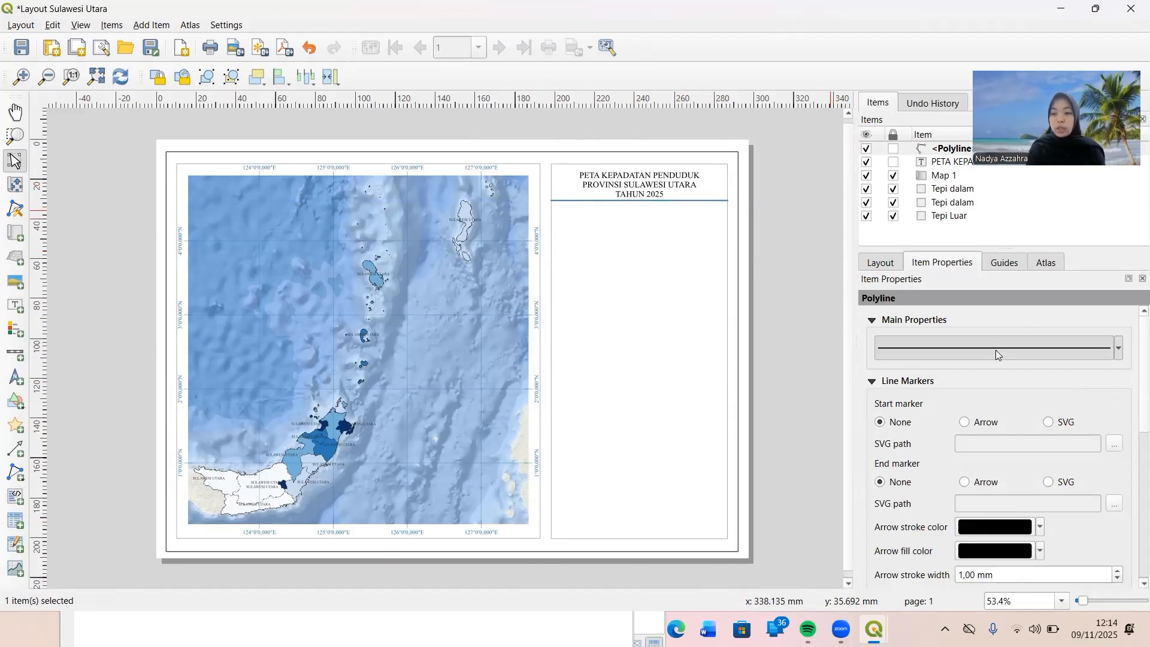
pyautogui.click(1015, 331)
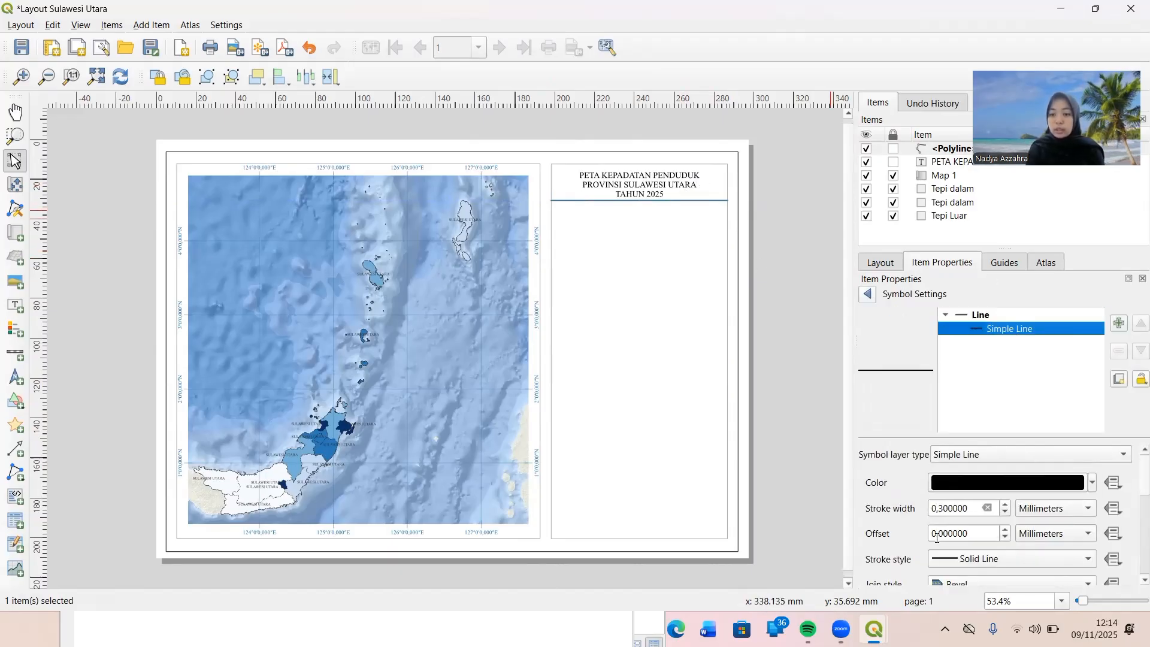
pyautogui.click(1006, 512)
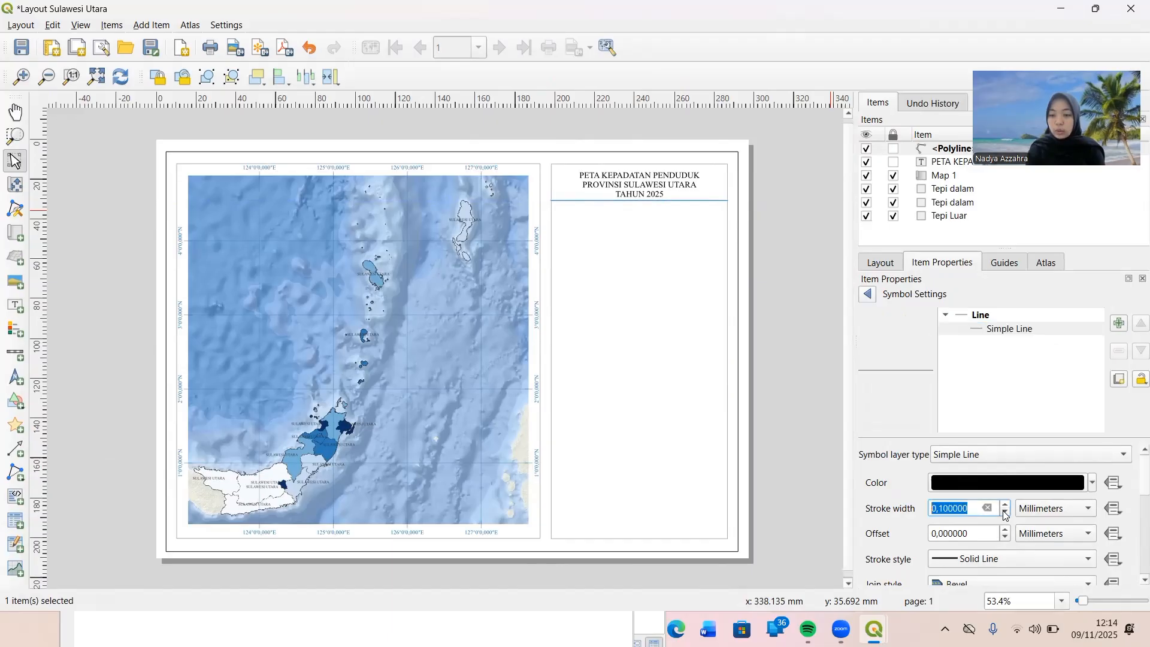
pyautogui.click(821, 444)
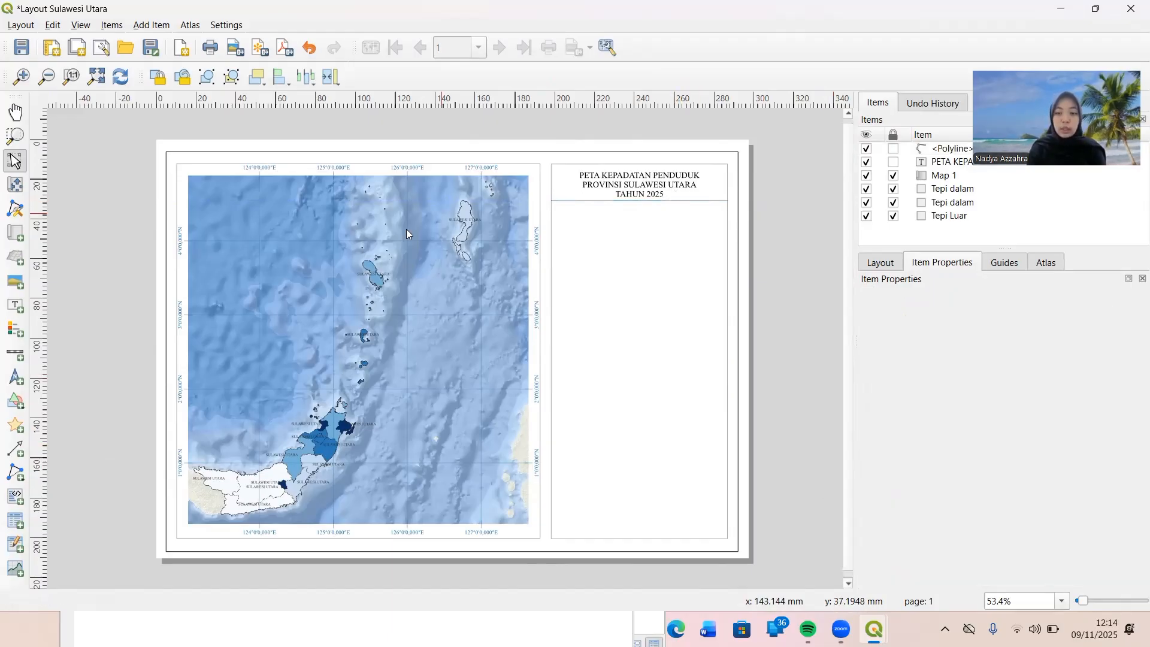
# Add a north arrow about 23 mm wide below the title line, using the raster image ARAH MATA ANGIN.png.
pyautogui.click(16, 375)
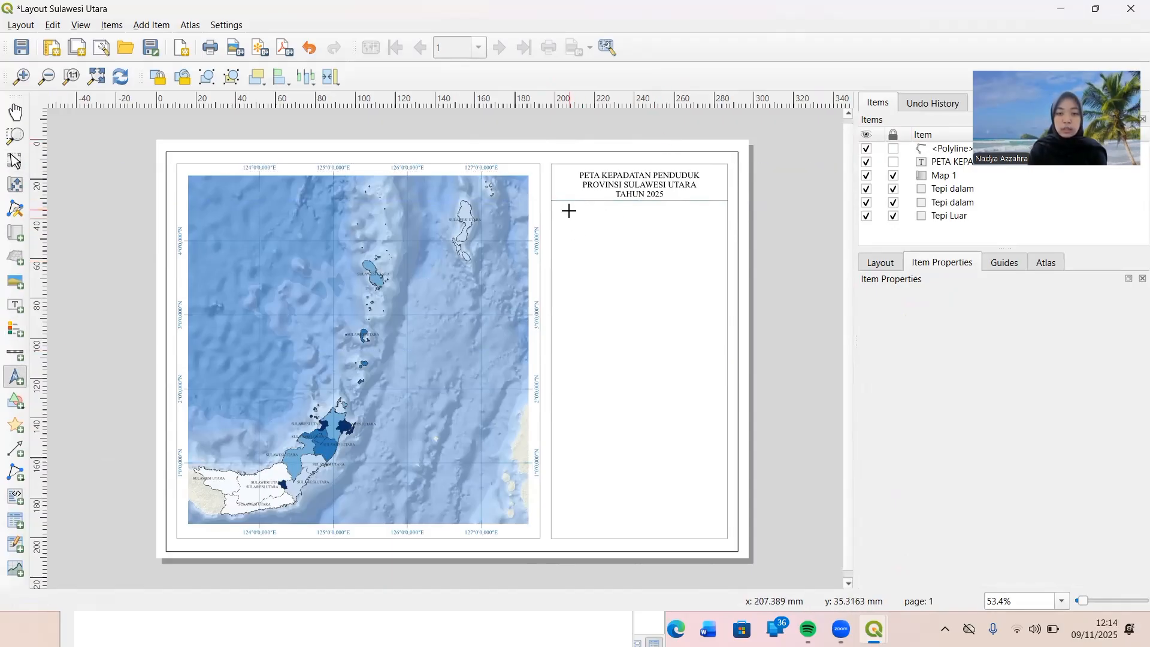
pyautogui.moveTo(568, 212); pyautogui.dragTo(614, 263)
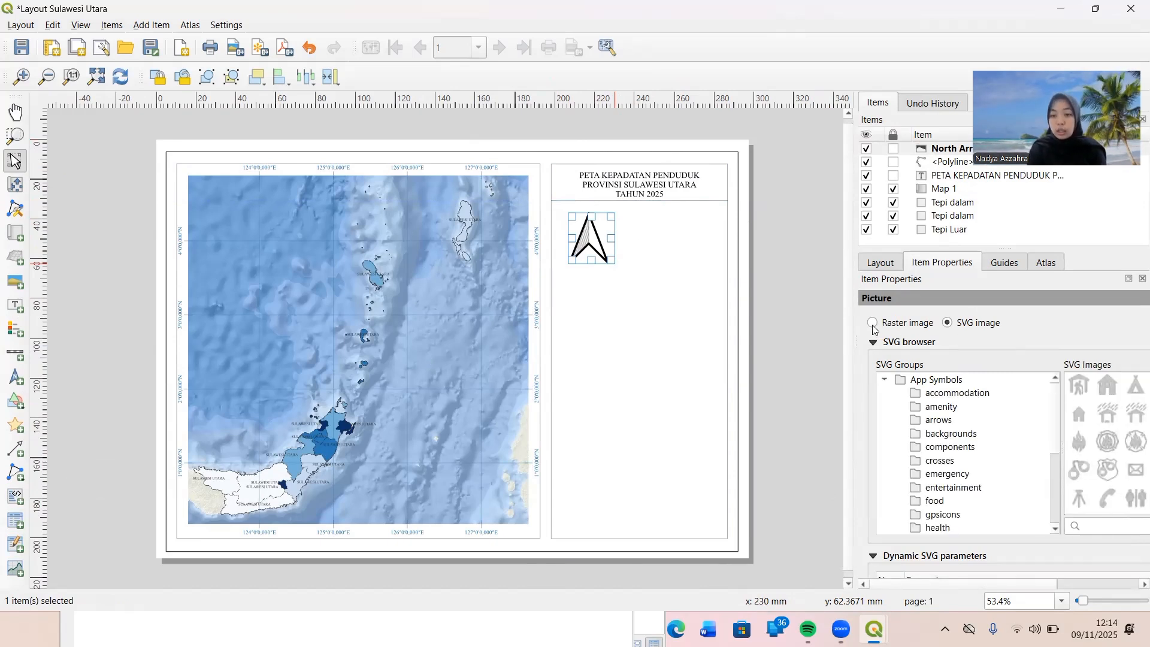
pyautogui.click(873, 324)
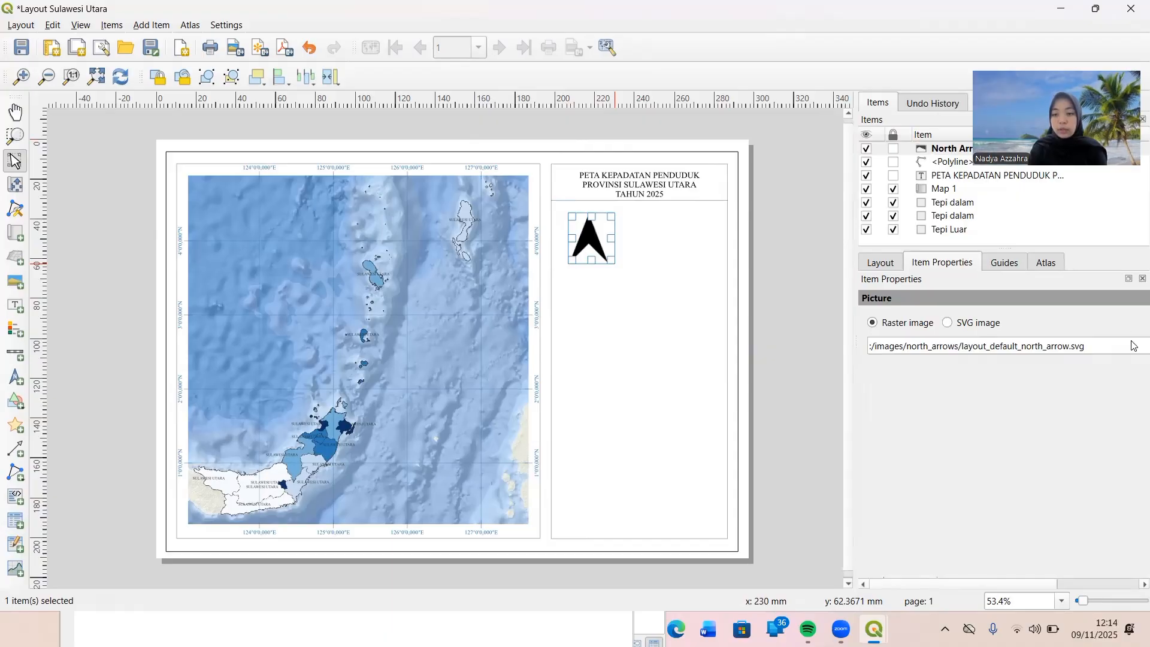
pyautogui.hscroll(3, 1069, 372)
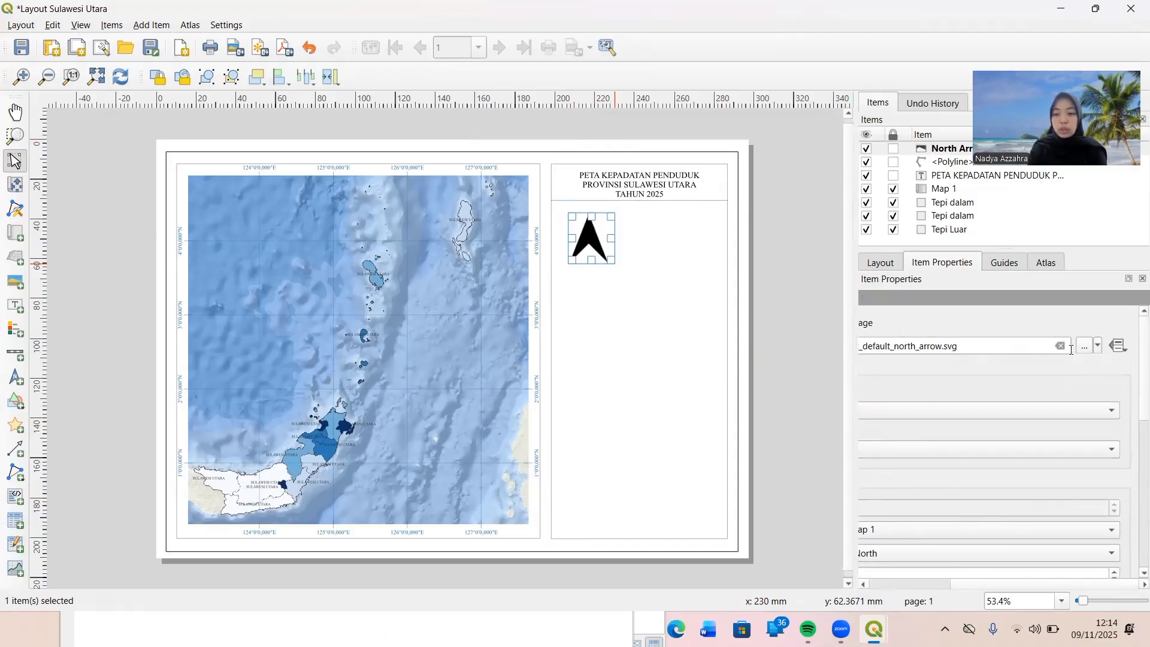
pyautogui.click(1088, 350)
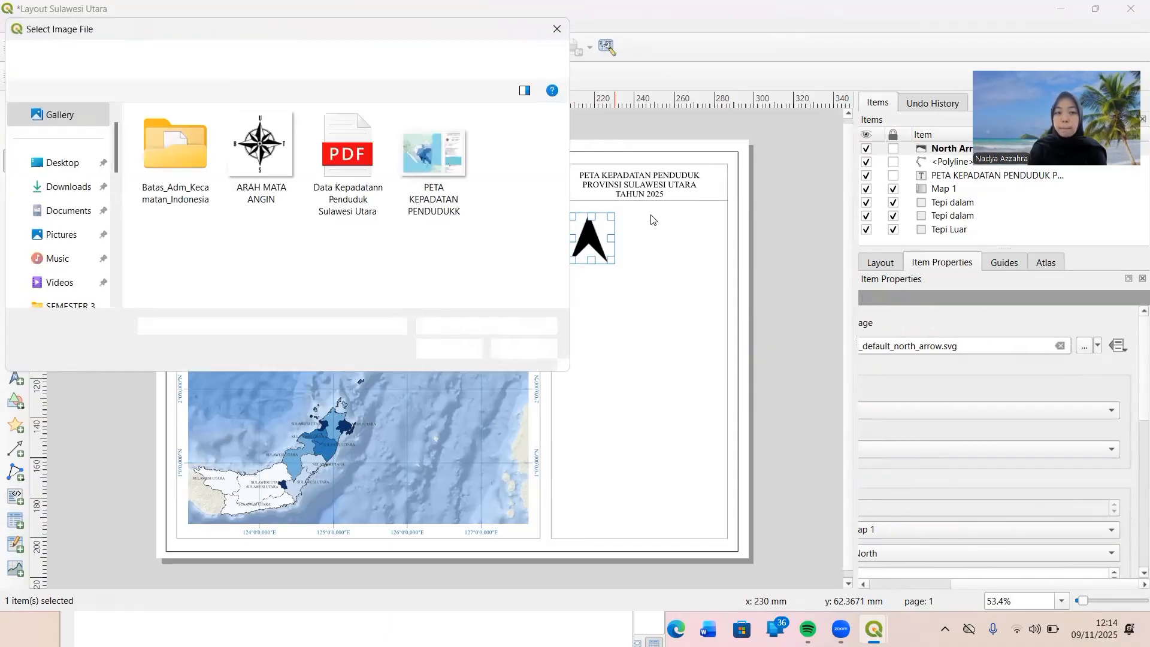
pyautogui.click(258, 162)
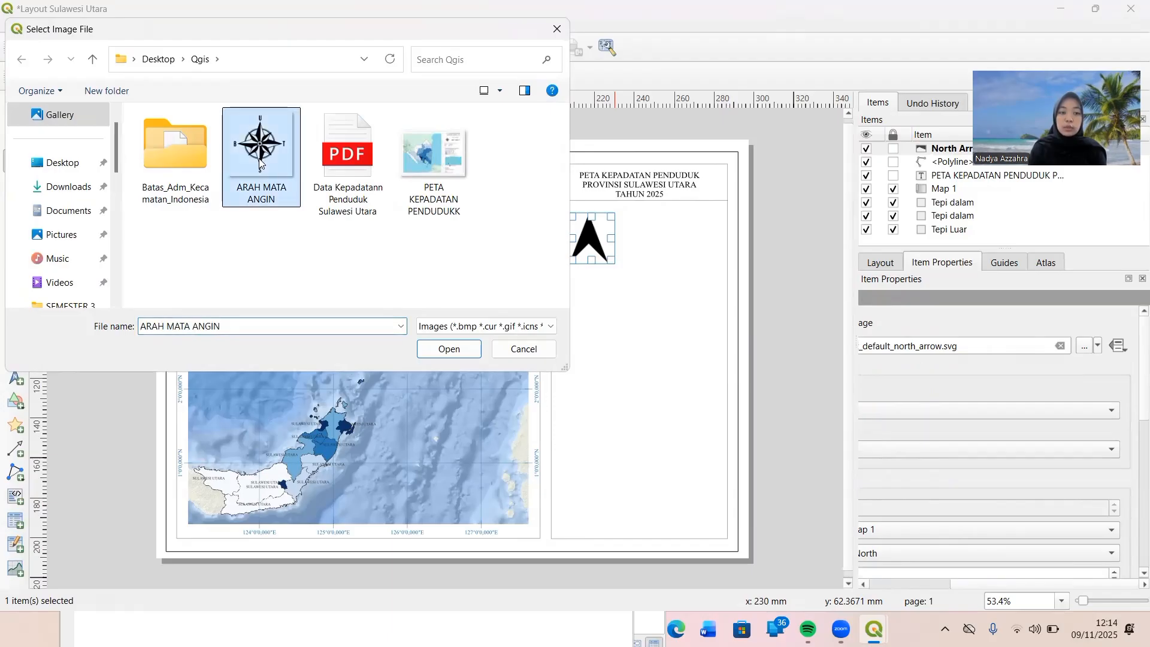
pyautogui.click(449, 349)
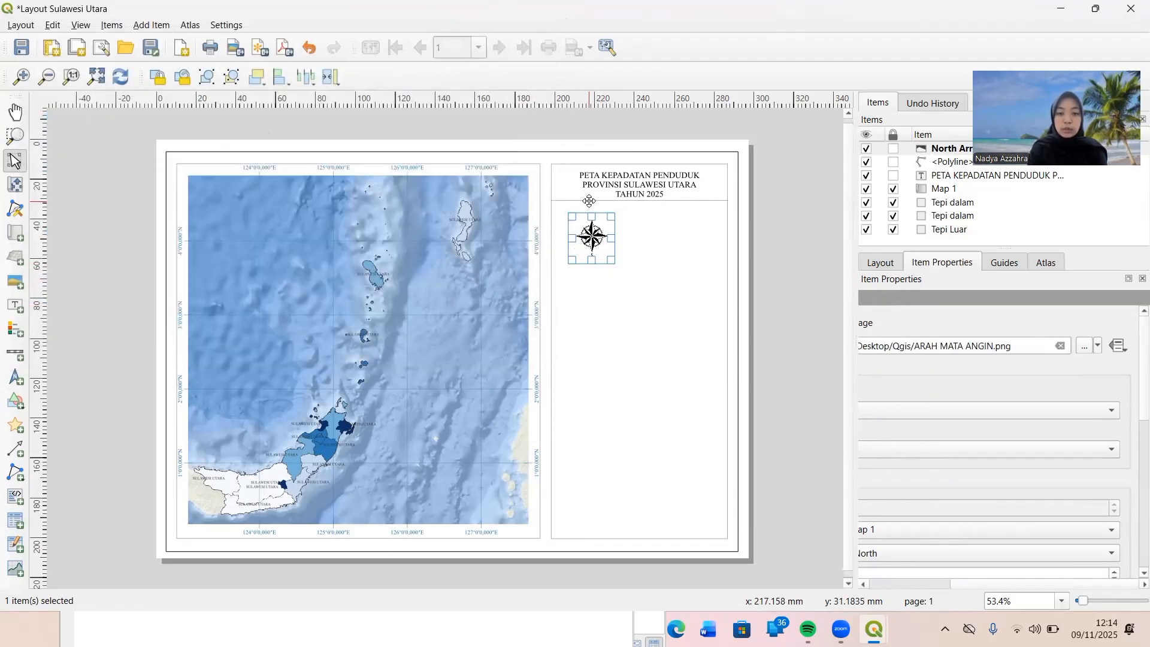
# Move the compass rose into the upper-left corner beneath the title line and shrink it to about 22 mm square.
pyautogui.scroll(1, 598, 234)
pyautogui.scroll(1, 598, 234)
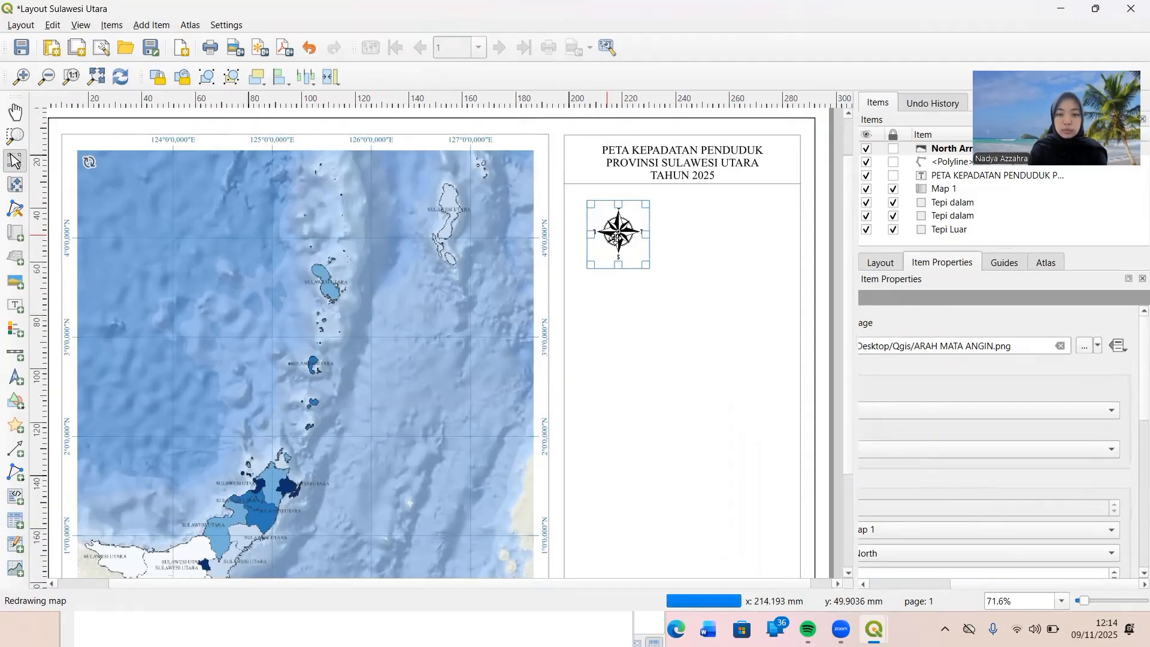
pyautogui.moveTo(615, 237); pyautogui.dragTo(599, 229)
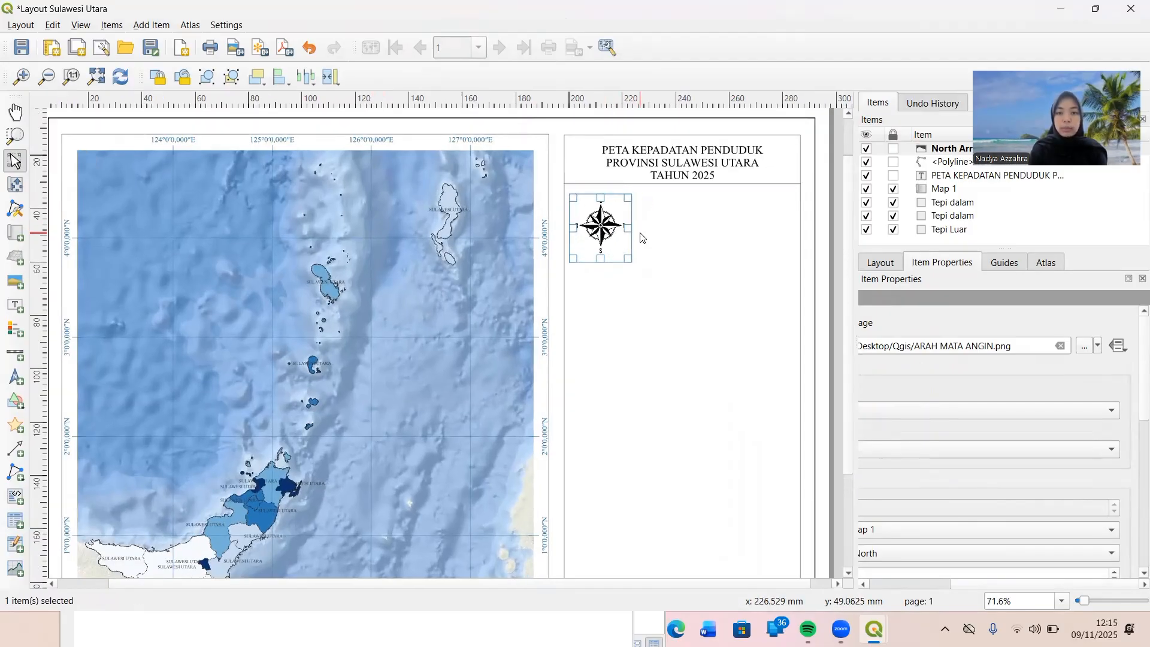
pyautogui.click(598, 232)
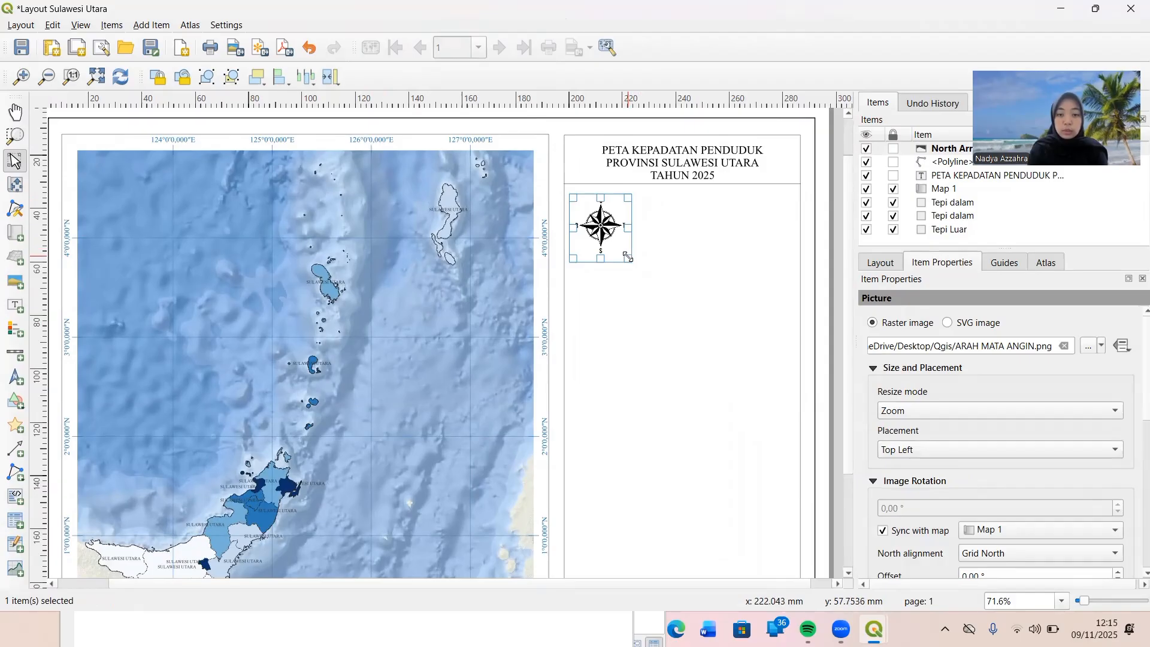
pyautogui.moveTo(627, 257); pyautogui.dragTo(626, 252)
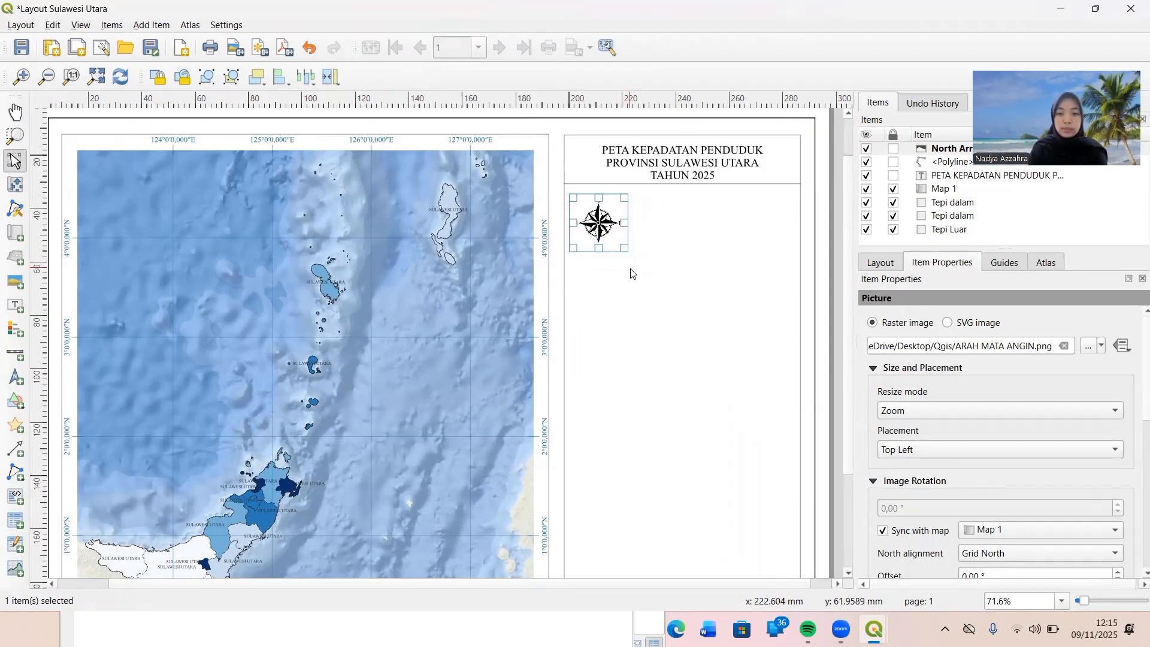
pyautogui.click(632, 274)
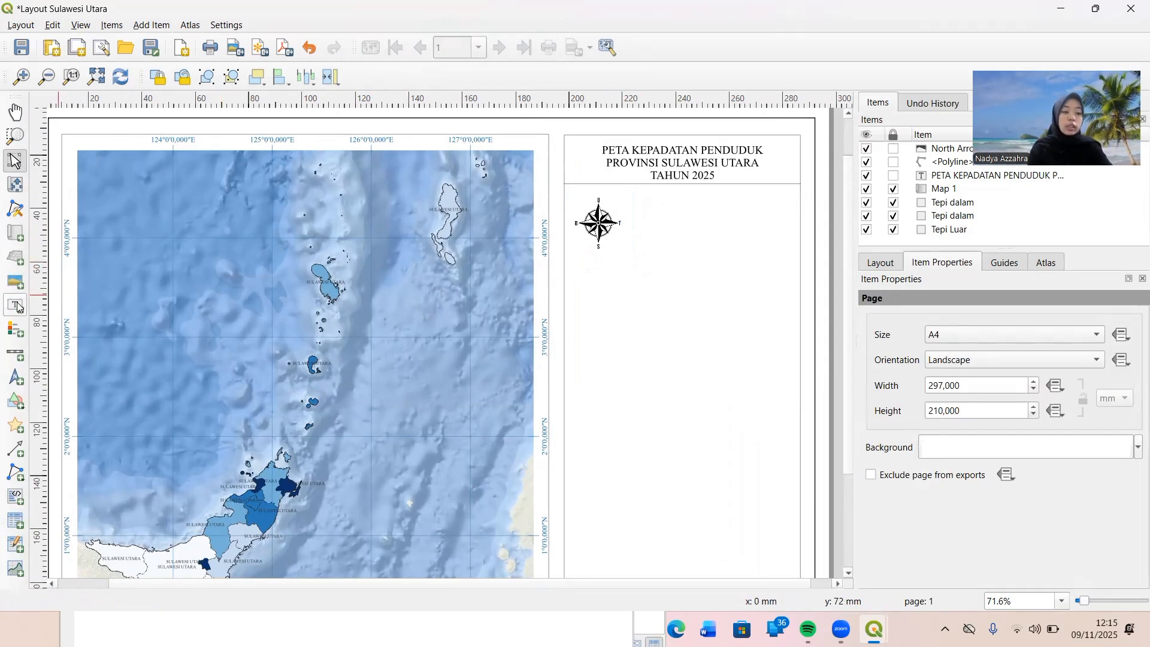
# Place a scale bar beside the compass rose and give it 4 right segments with a fixed width of 30 units.
pyautogui.click(15, 352)
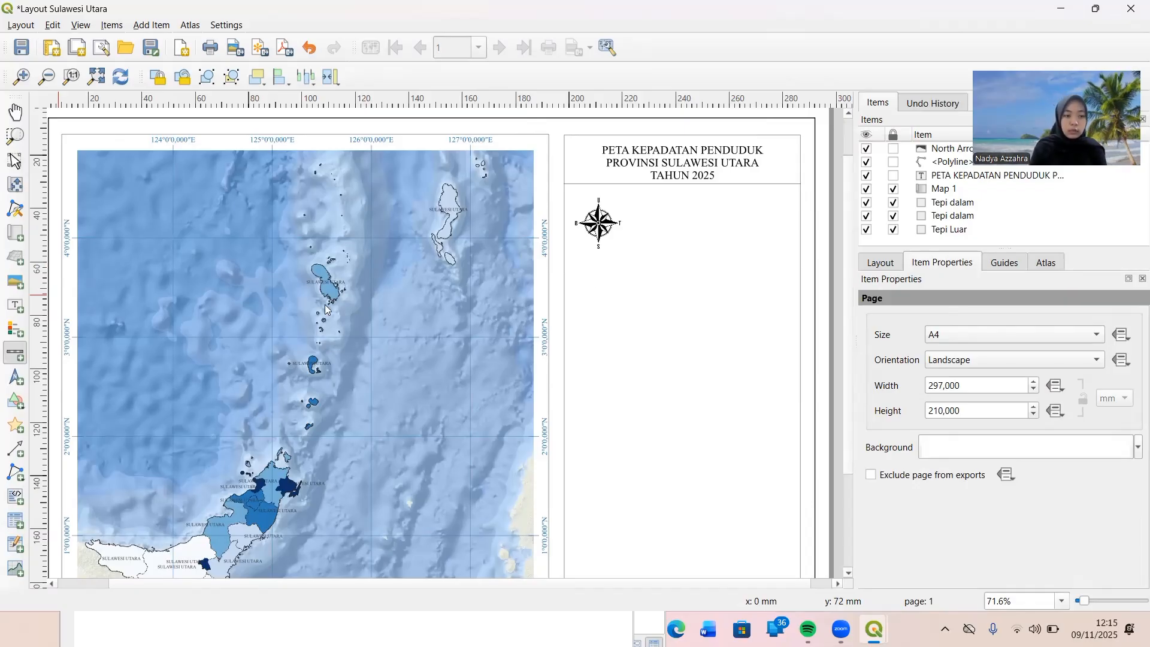
pyautogui.moveTo(643, 208); pyautogui.dragTo(788, 289)
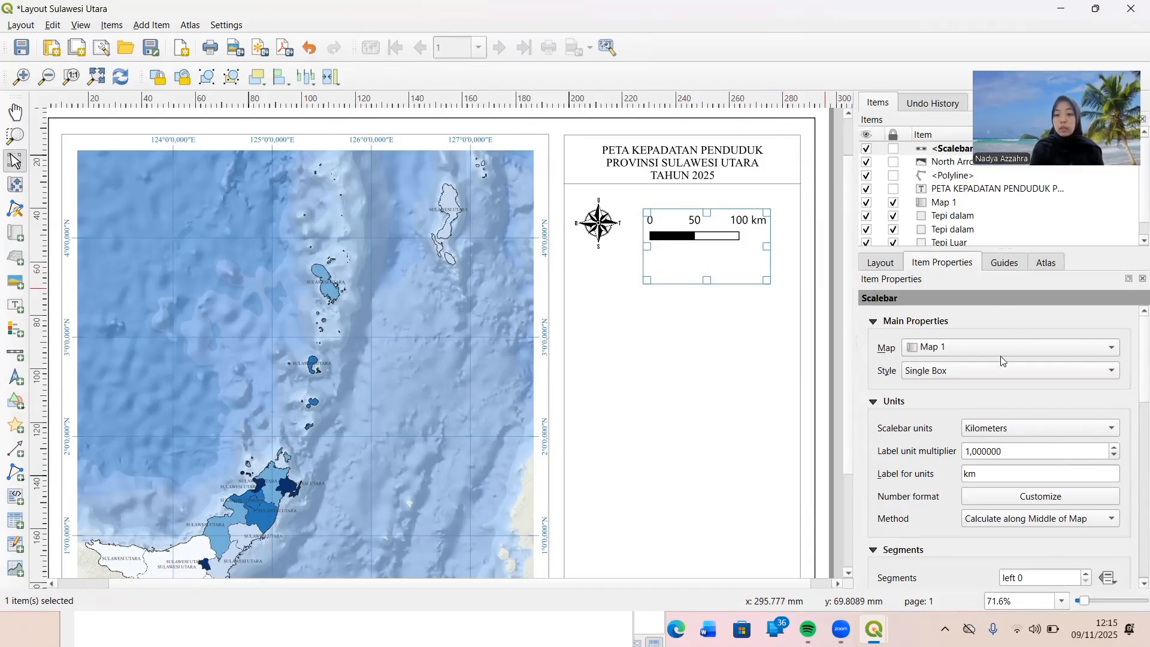
pyautogui.scroll(-3, 938, 408)
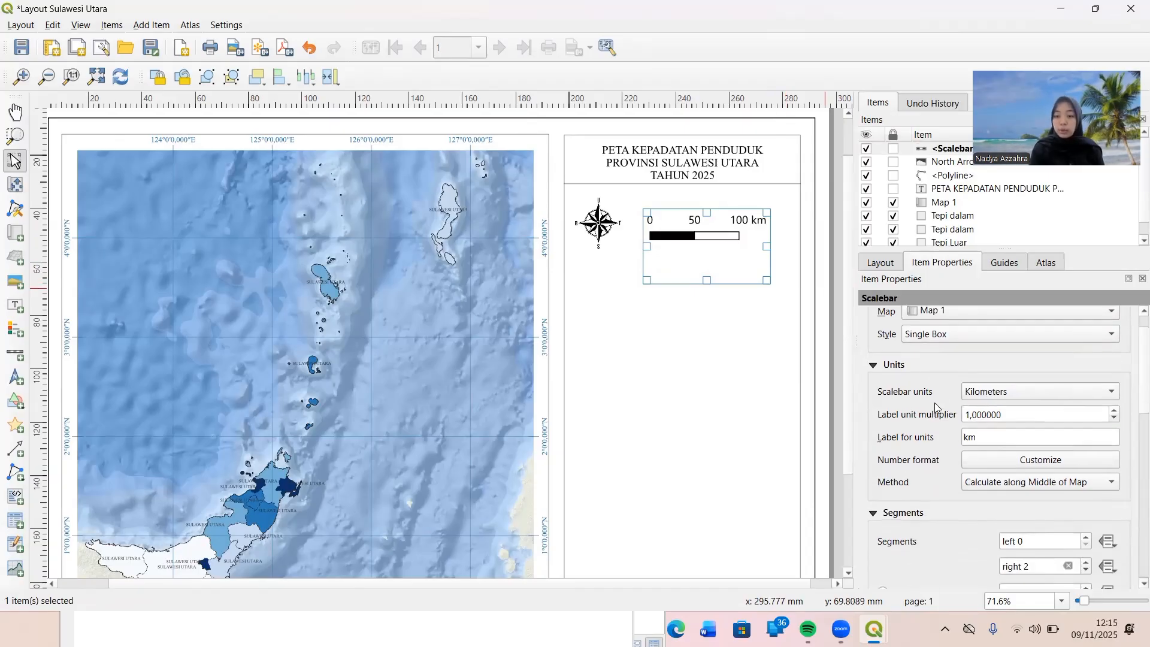
pyautogui.scroll(-1, 938, 408)
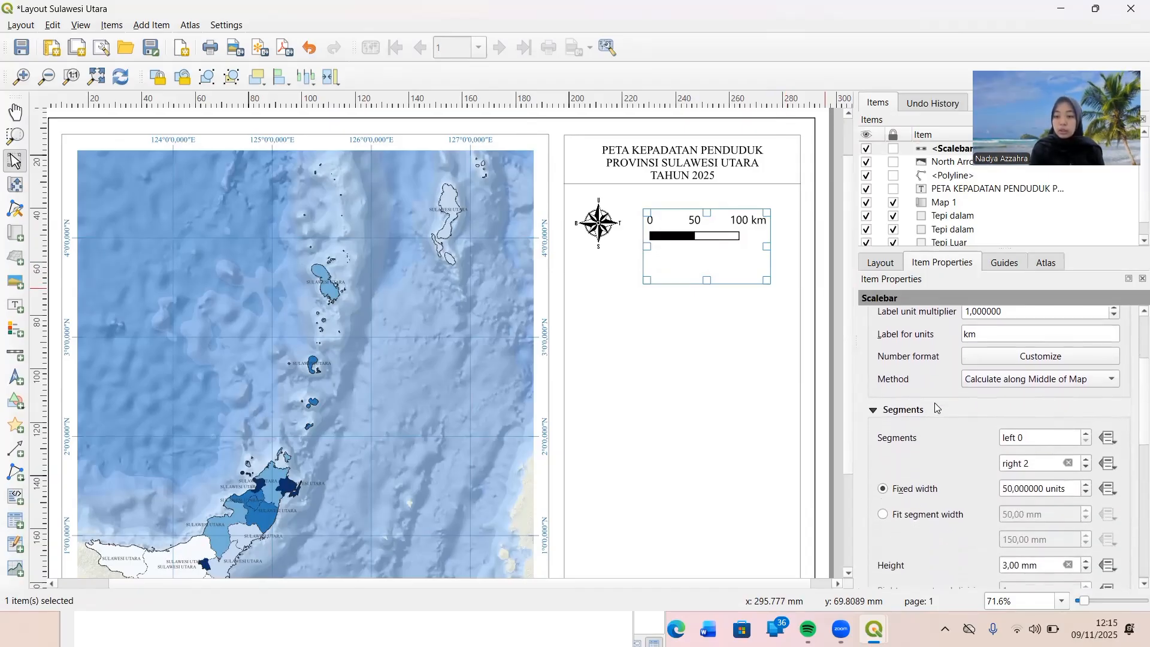
pyautogui.click(1041, 465)
pyautogui.press('BackSpace')
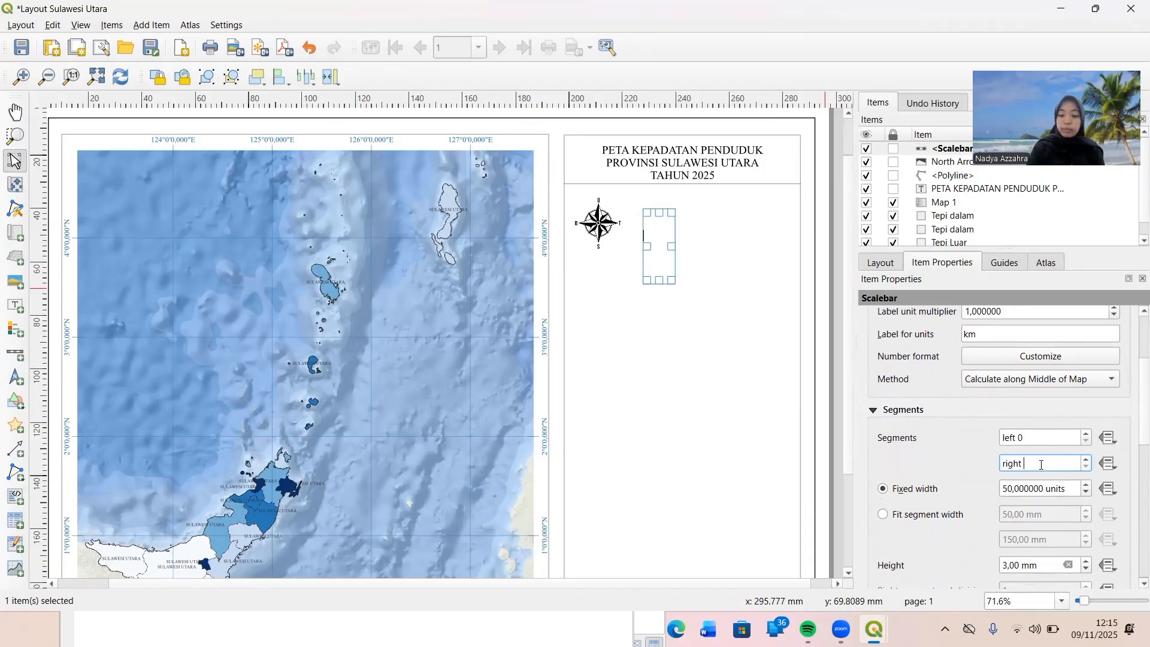
pyautogui.write('4')
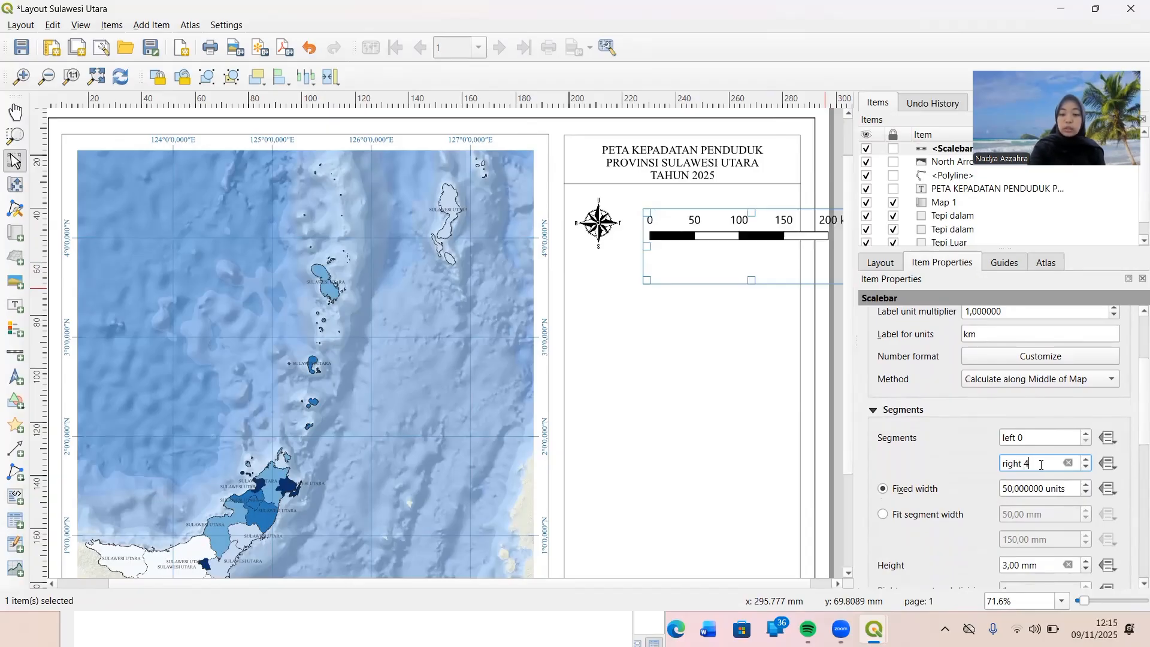
pyautogui.click(1012, 489)
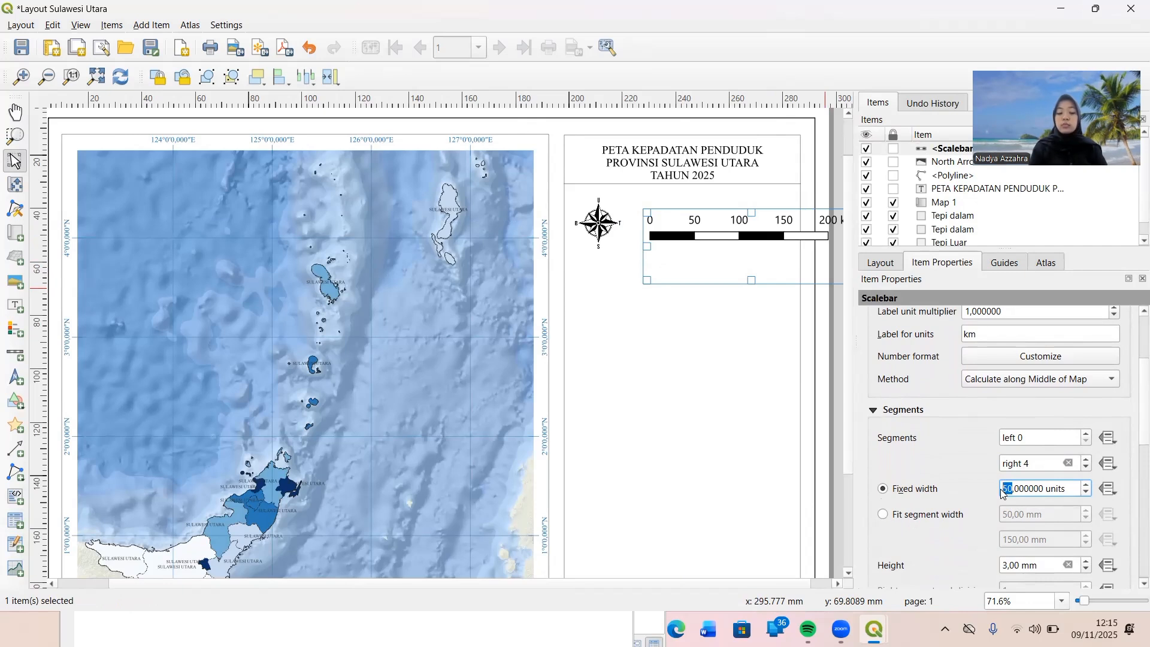
pyautogui.write('30')
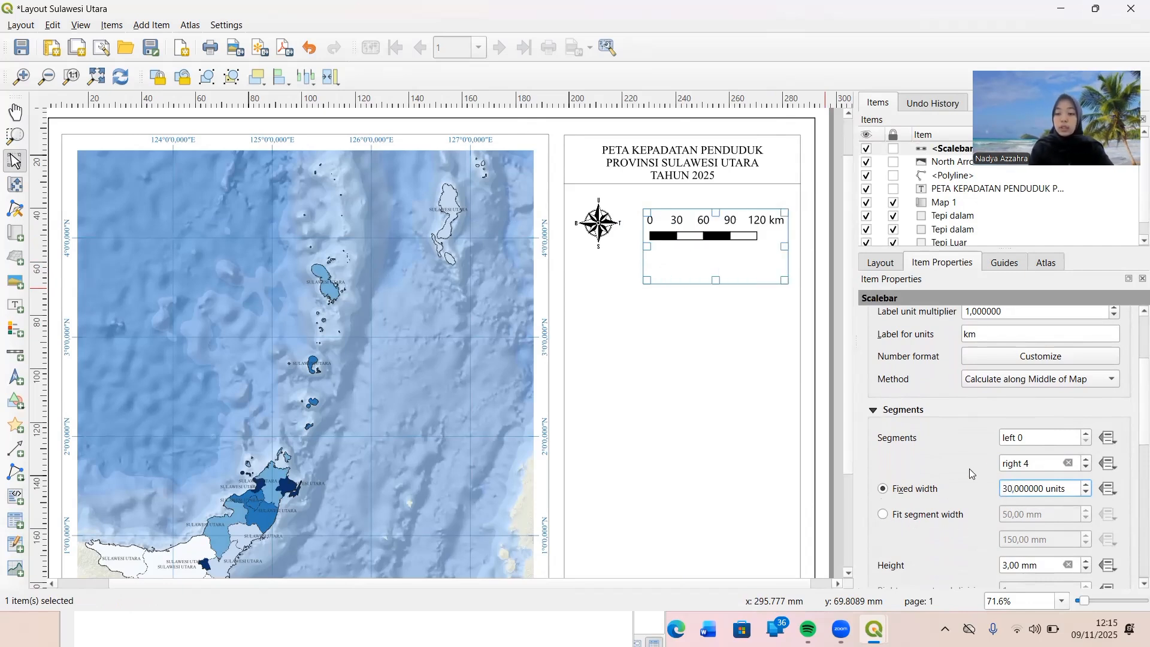
# Set the height of the scale bar's segments to 1 mm.
pyautogui.scroll(-1, 969, 468)
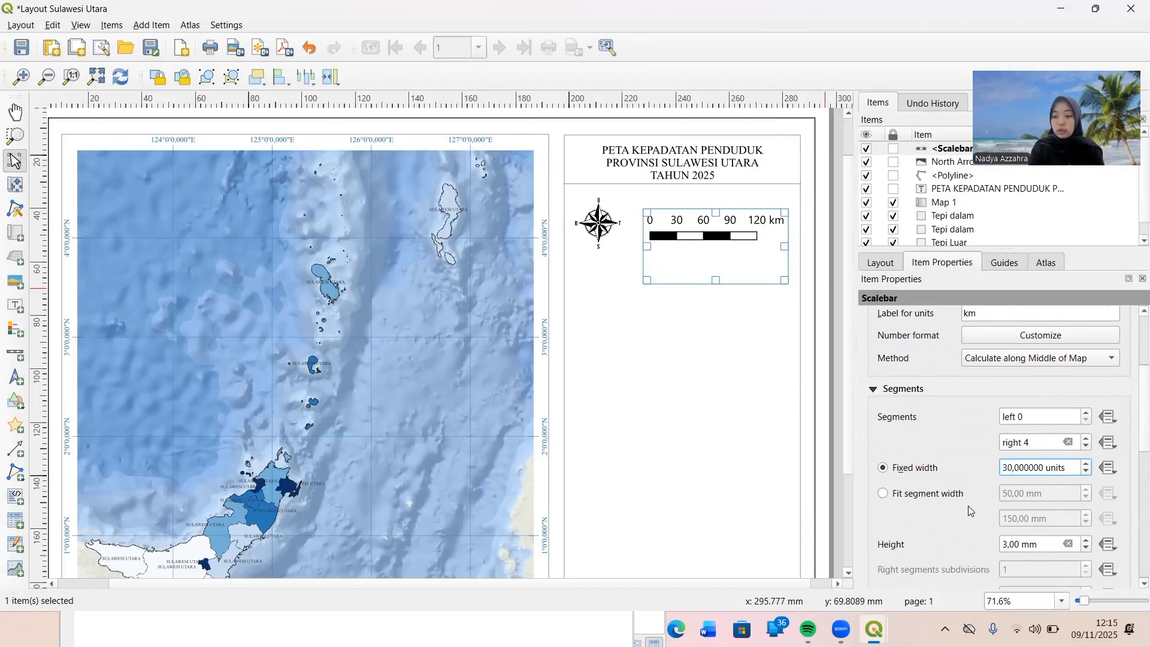
pyautogui.scroll(-3, 968, 506)
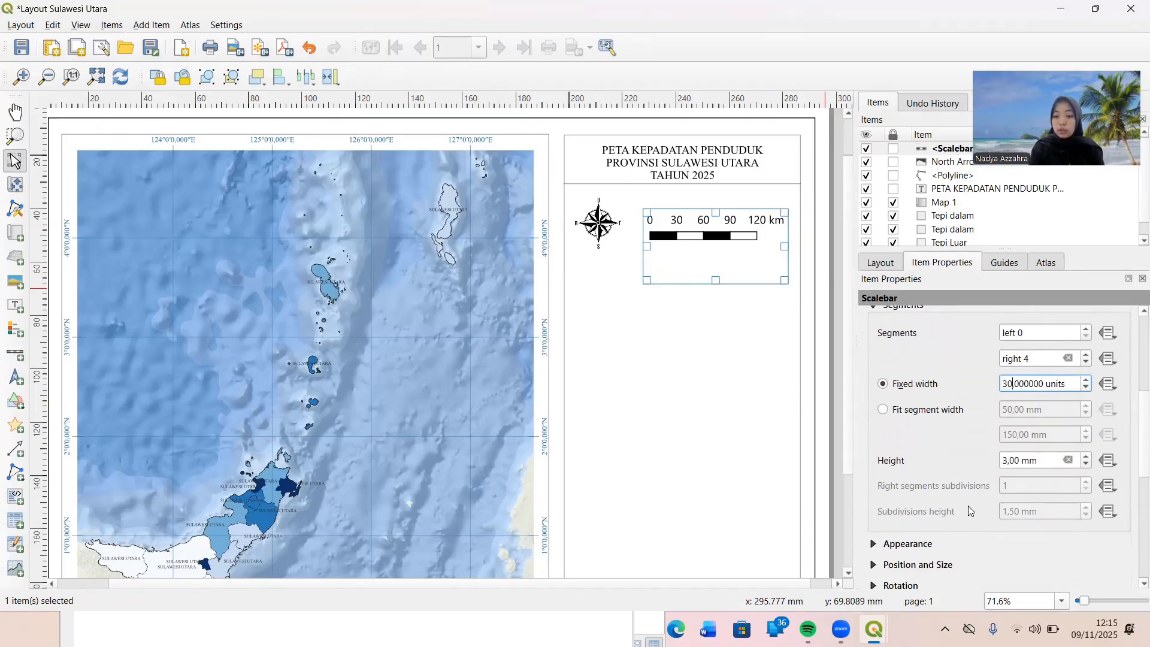
pyautogui.click(1085, 465)
pyautogui.click(1085, 465)
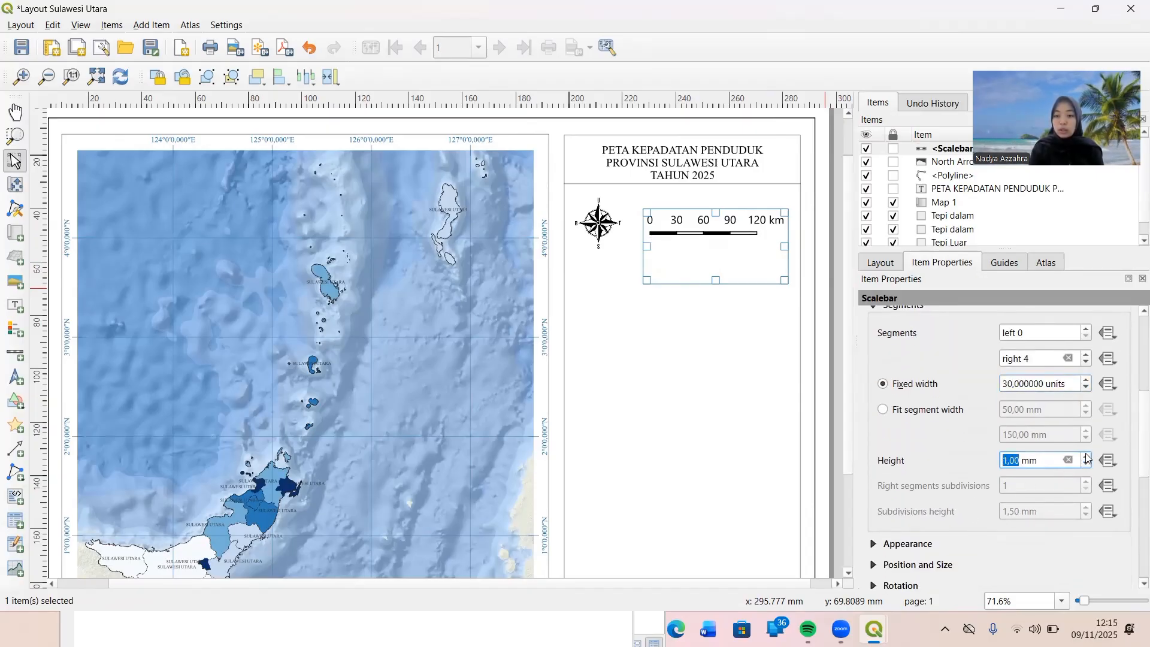
pyautogui.click(1085, 455)
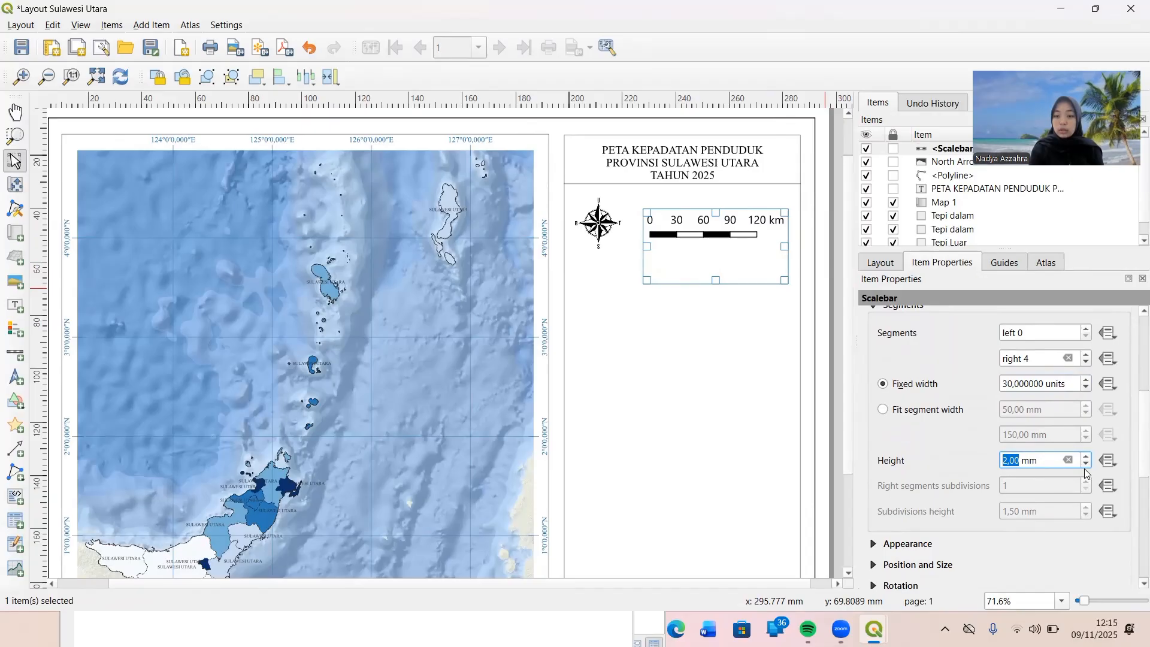
pyautogui.click(1085, 466)
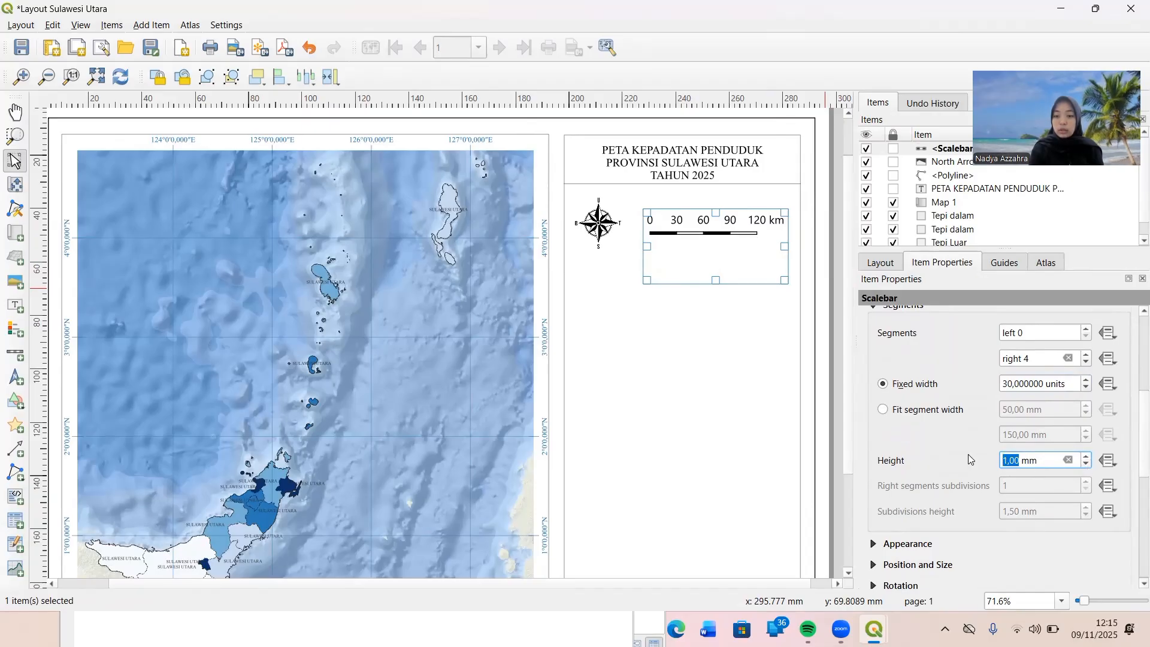
# Change the font of the scale bar's labels to Times New Roman.
pyautogui.scroll(-3, 968, 454)
pyautogui.click(872, 453)
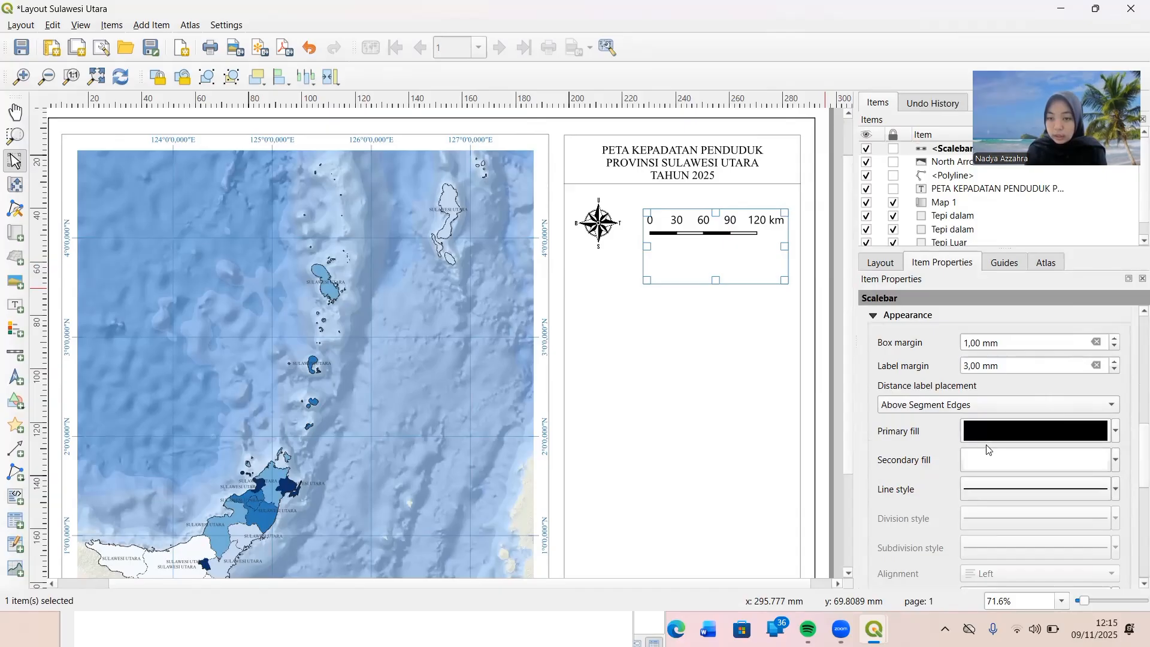
pyautogui.scroll(-1, 941, 477)
pyautogui.scroll(-2, 941, 474)
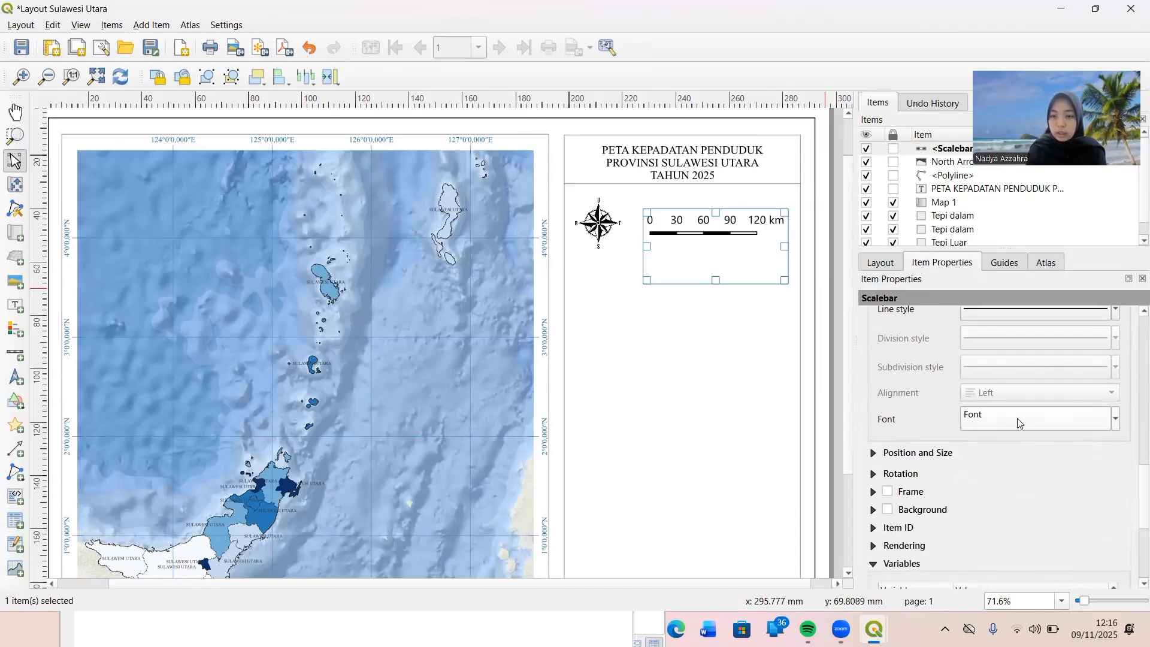
pyautogui.click(1018, 424)
pyautogui.click(954, 363)
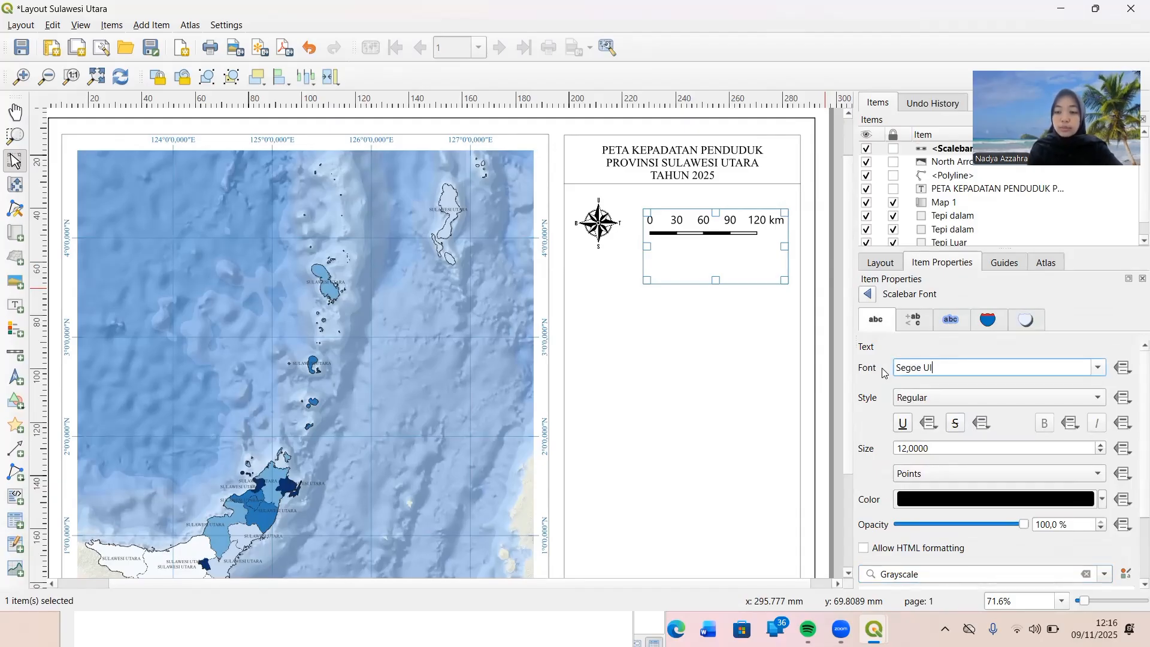
pyautogui.moveTo(897, 366); pyautogui.dragTo(960, 365)
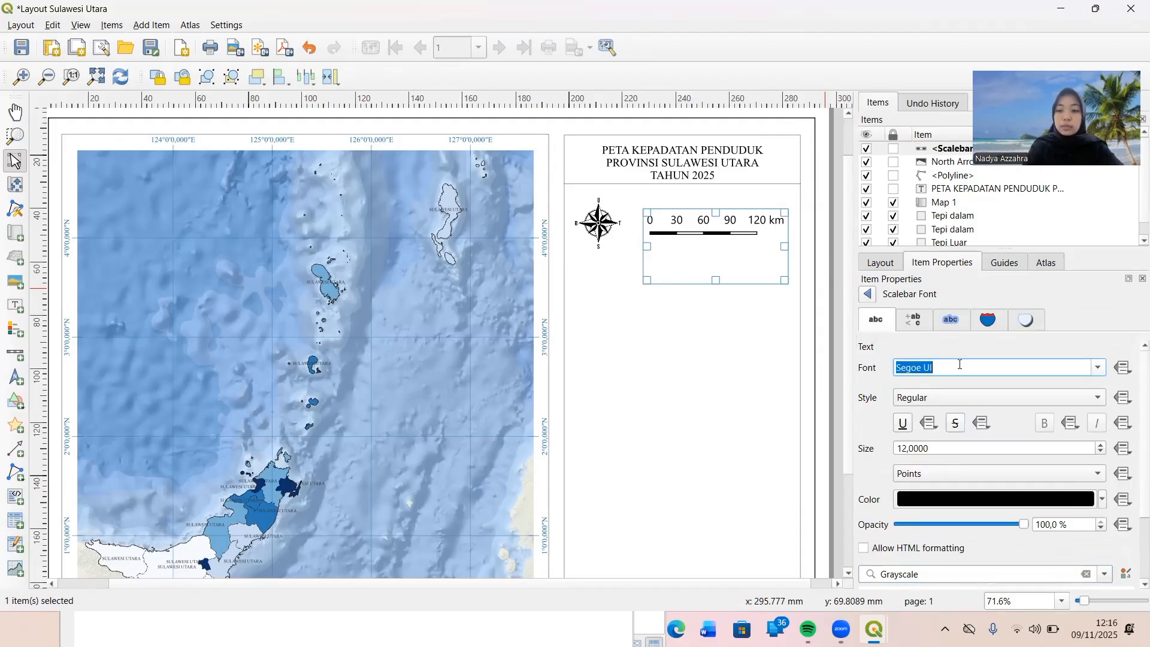
pyautogui.write('T')
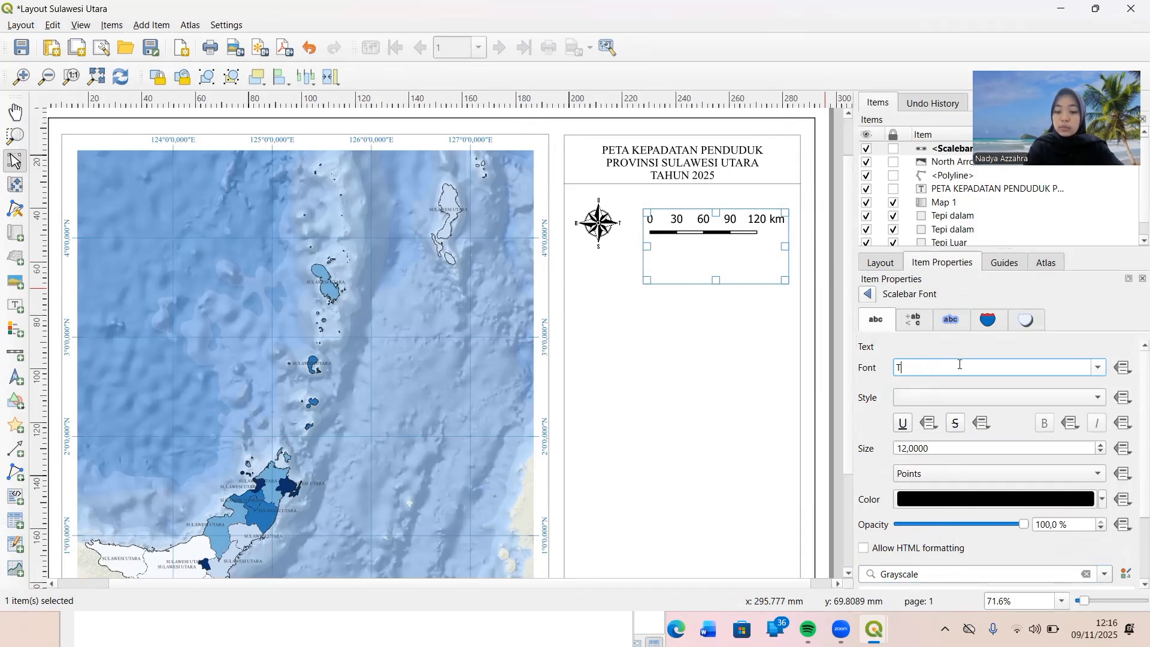
pyautogui.write('ahomaI')
pyautogui.press('Return')
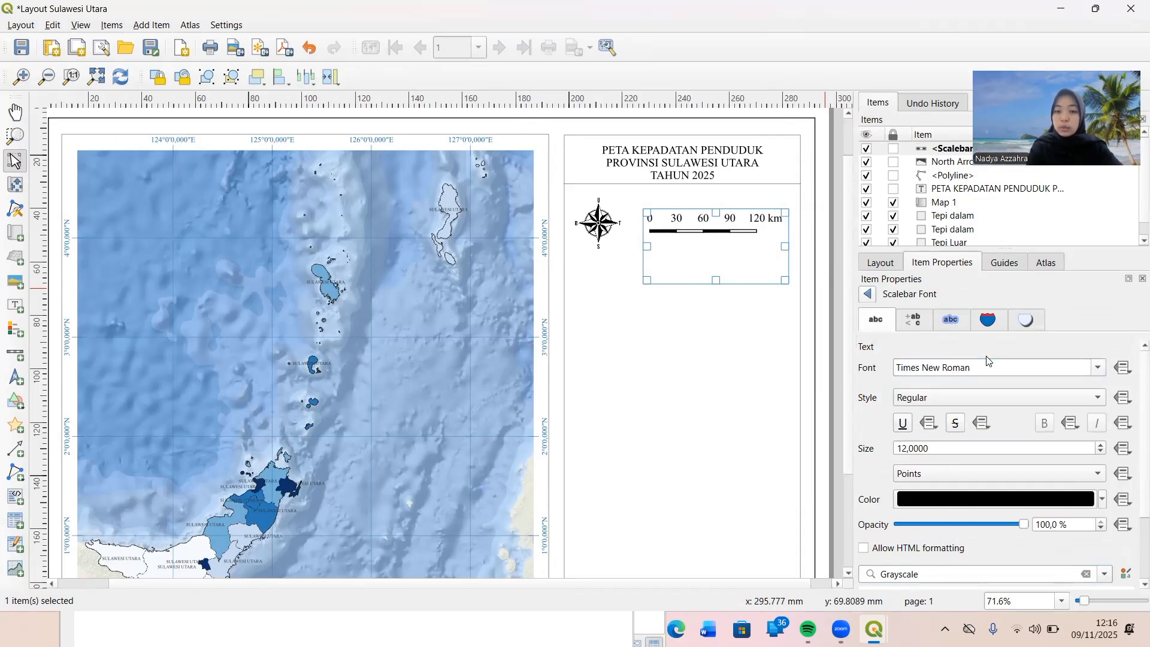
# Set the scale bar's label font size to 10 points and shorten its frame to fit closely around the bar.
pyautogui.doubleClick(1103, 453)
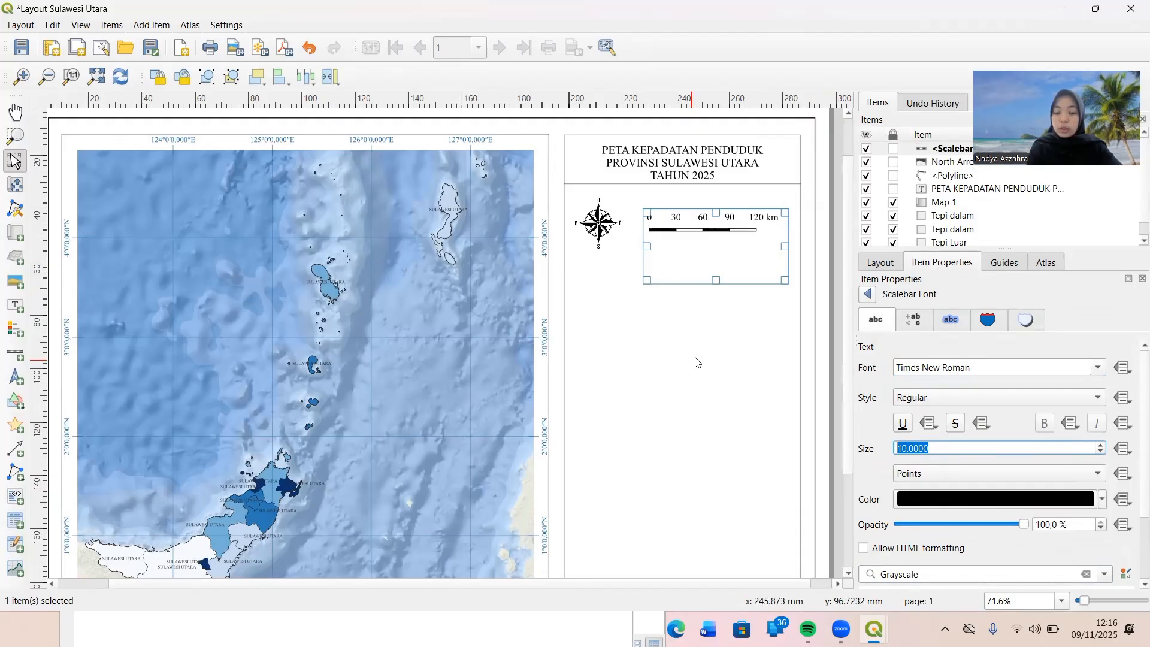
pyautogui.moveTo(718, 280); pyautogui.dragTo(721, 237)
pyautogui.click(721, 264)
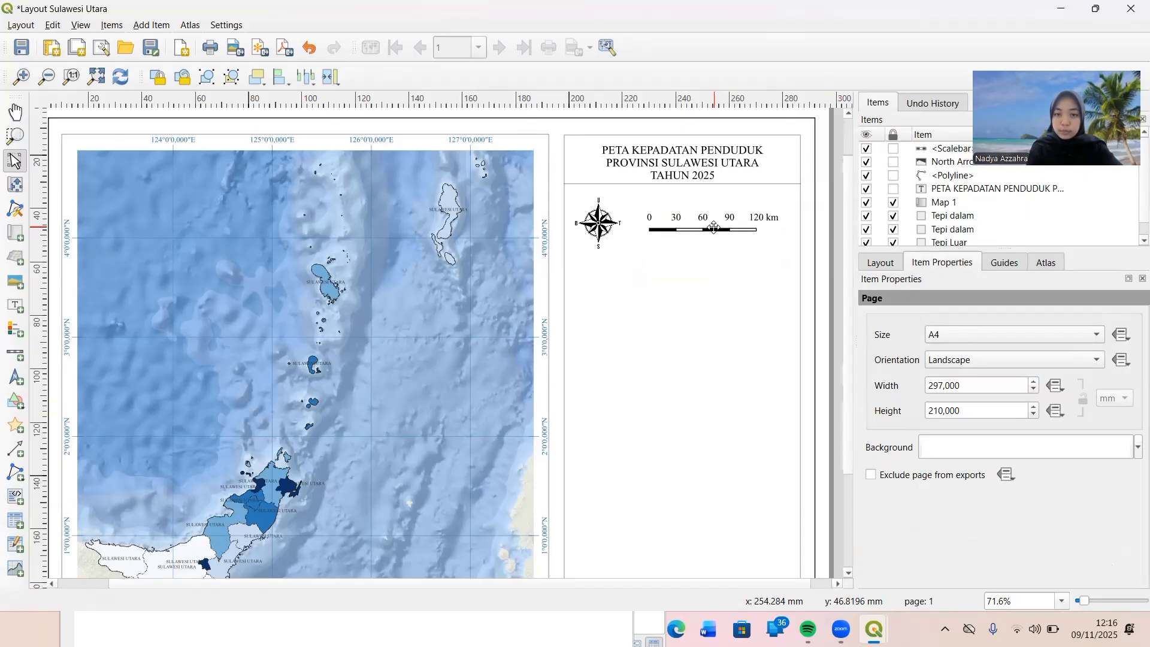
pyautogui.click(714, 227)
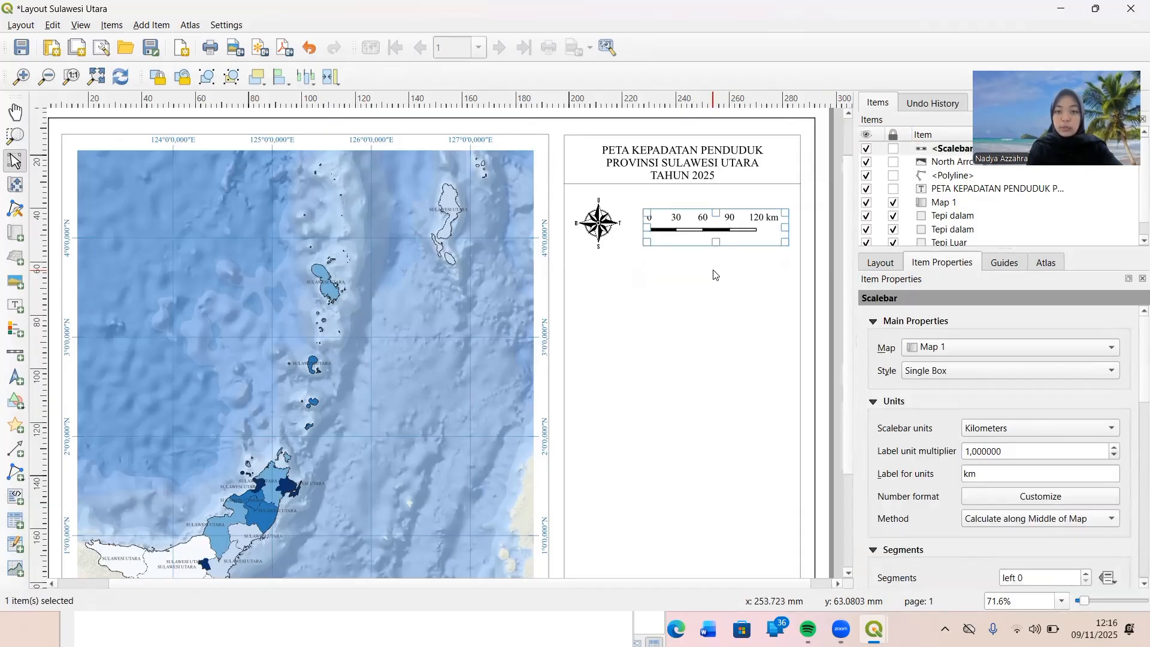
pyautogui.click(714, 274)
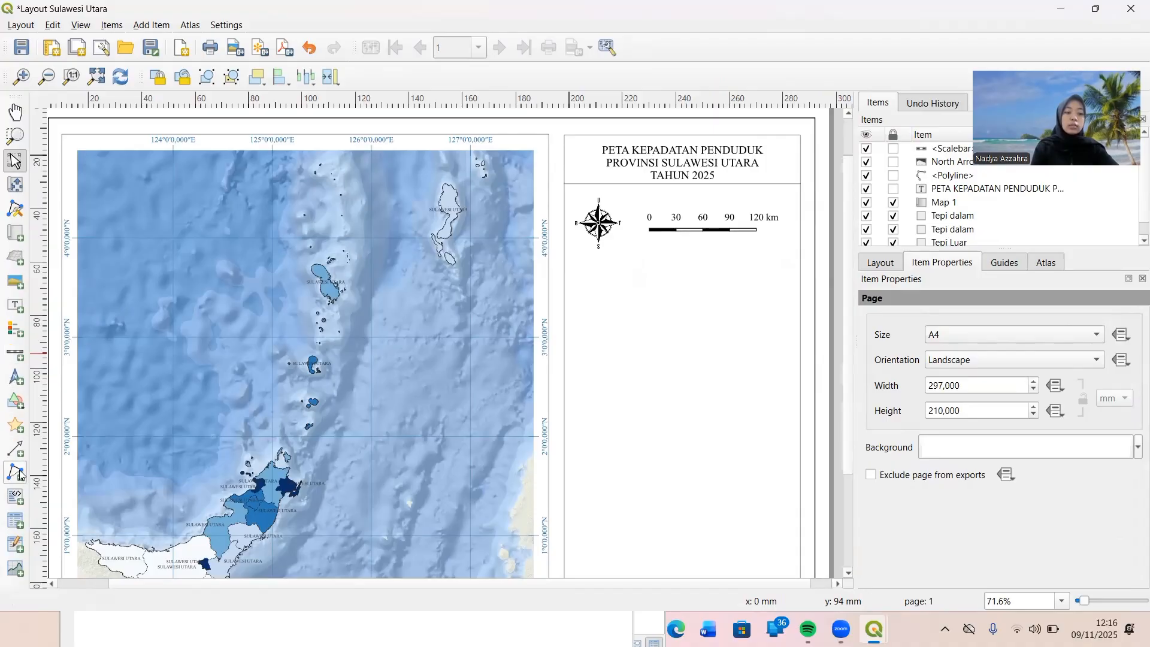
# Add a text label below the compass rose and scale bar reading "Skala 1 : 3.000.000".
pyautogui.click(15, 305)
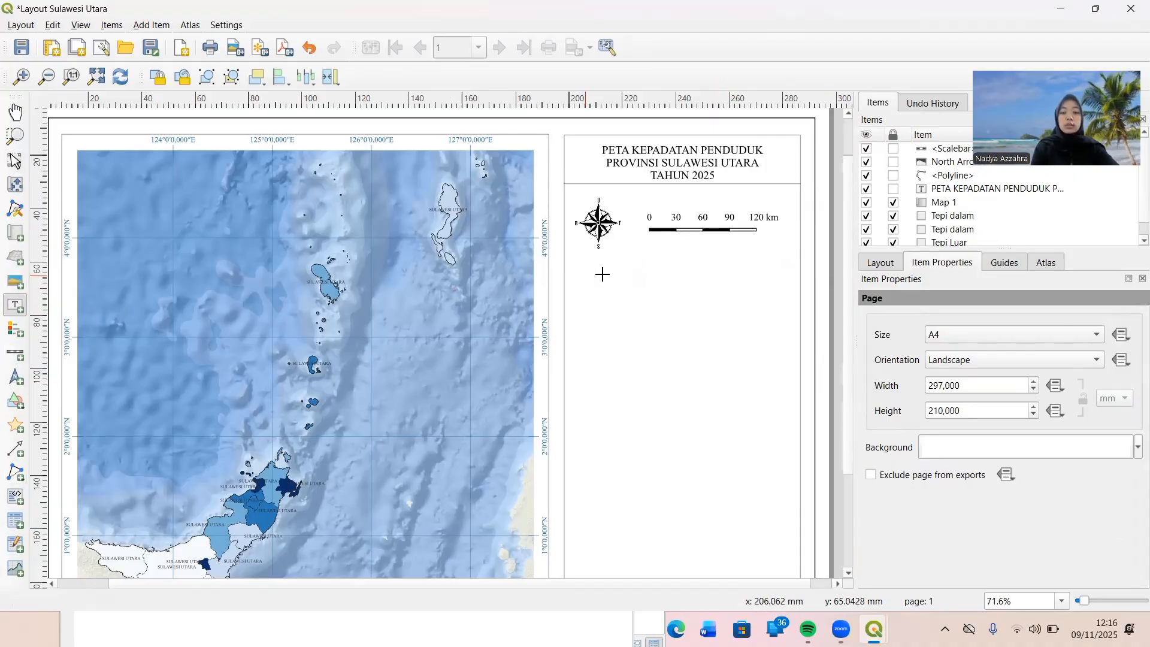
pyautogui.moveTo(602, 274); pyautogui.dragTo(753, 331)
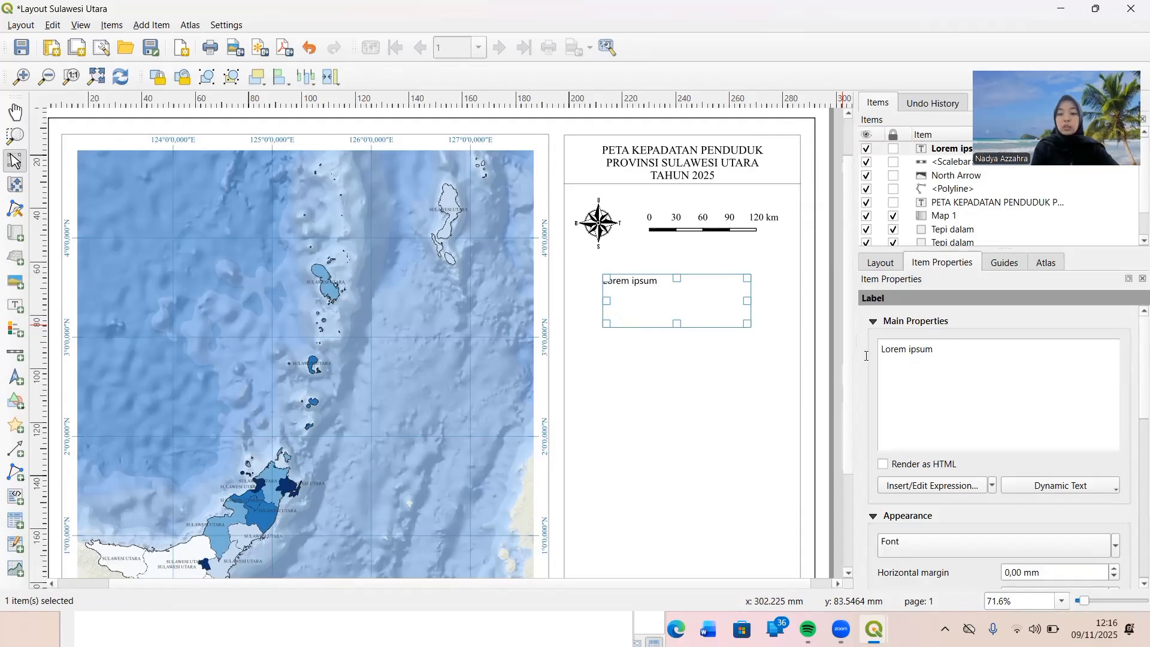
pyautogui.hotkey('ctrl', 'a')
pyautogui.write('sKAL')
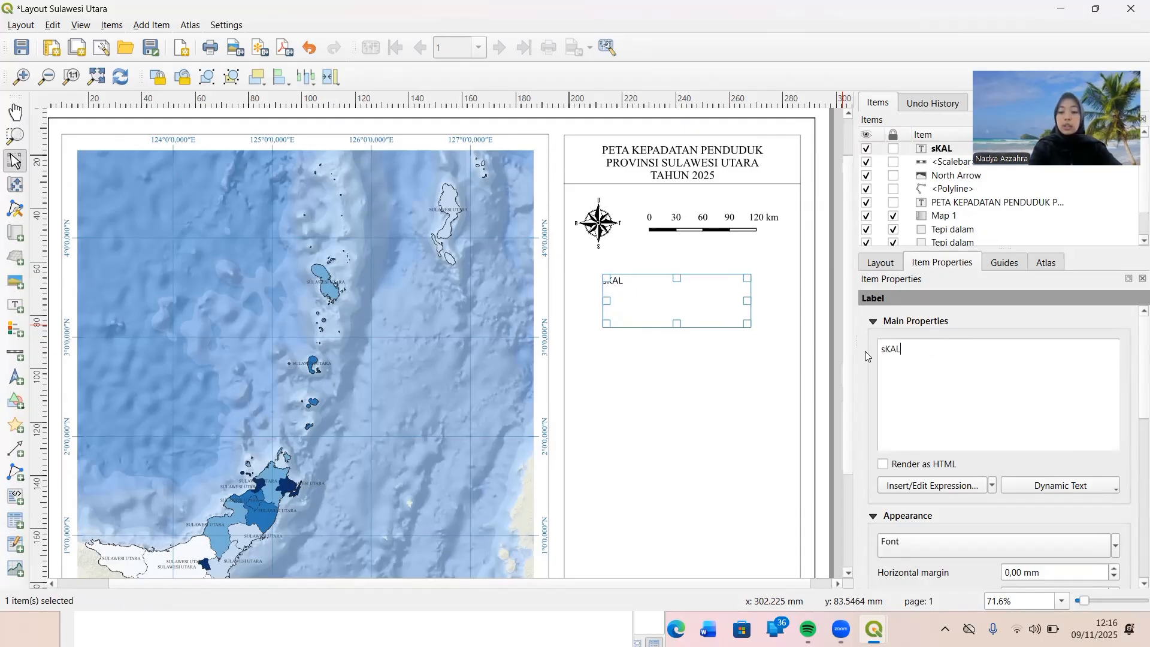
pyautogui.write('A')
pyautogui.press('BackSpace')
pyautogui.press('BackSpace')
pyautogui.press('BackSpace')
pyautogui.press('BackSpace')
pyautogui.press('BackSpace')
pyautogui.press('capslock')
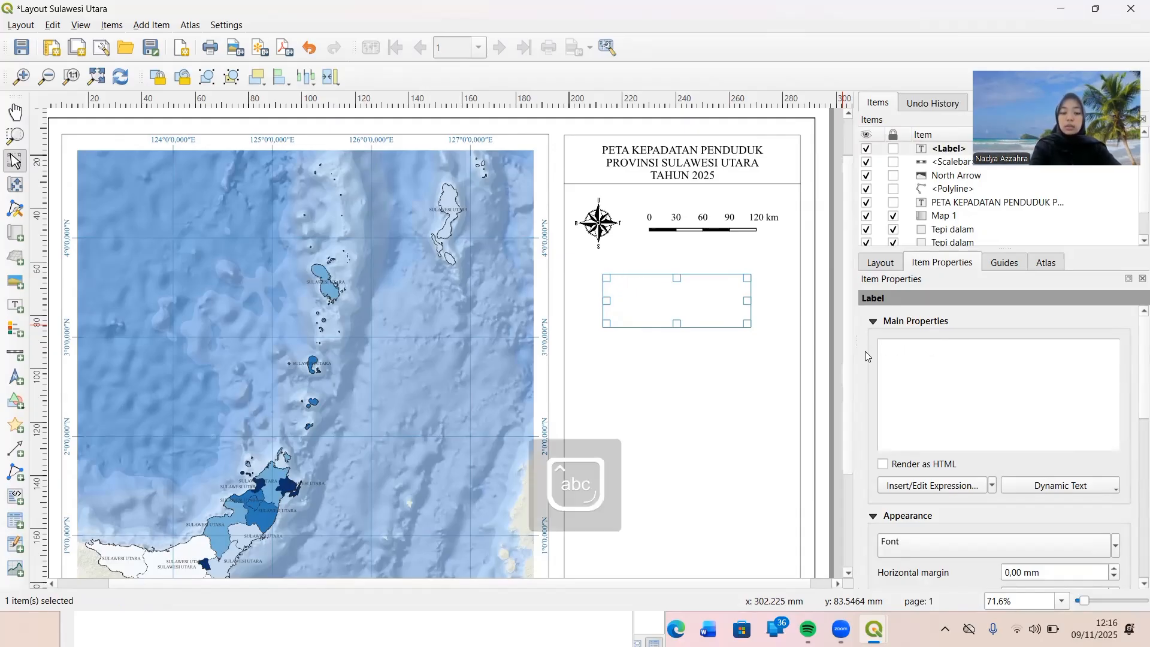
pyautogui.write('A')
pyautogui.press('BackSpace')
pyautogui.write('Sakal')
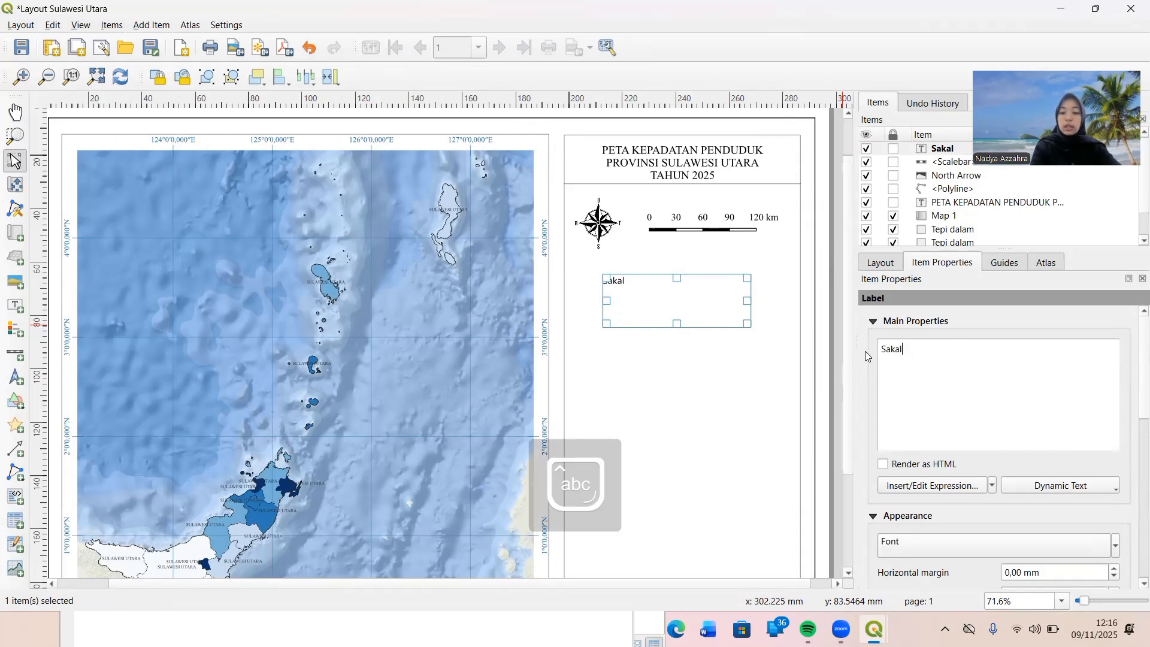
pyautogui.press('BackSpace')
pyautogui.press('BackSpace')
pyautogui.press('BackSpace')
pyautogui.press('BackSpace')
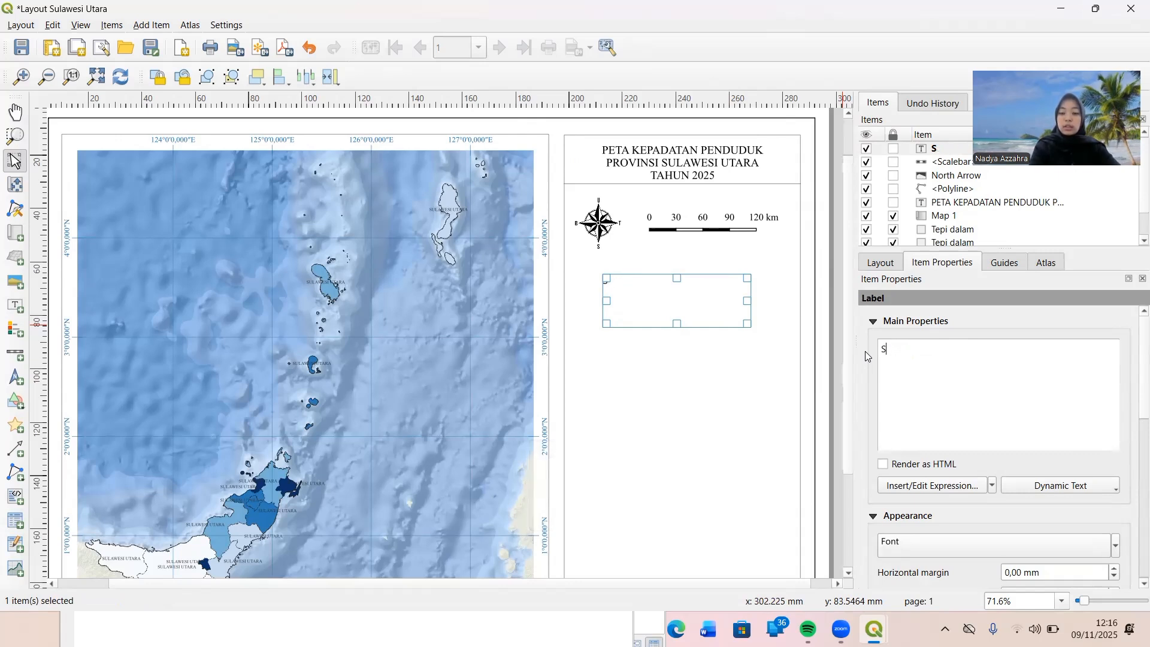
pyautogui.write('kala 1:')
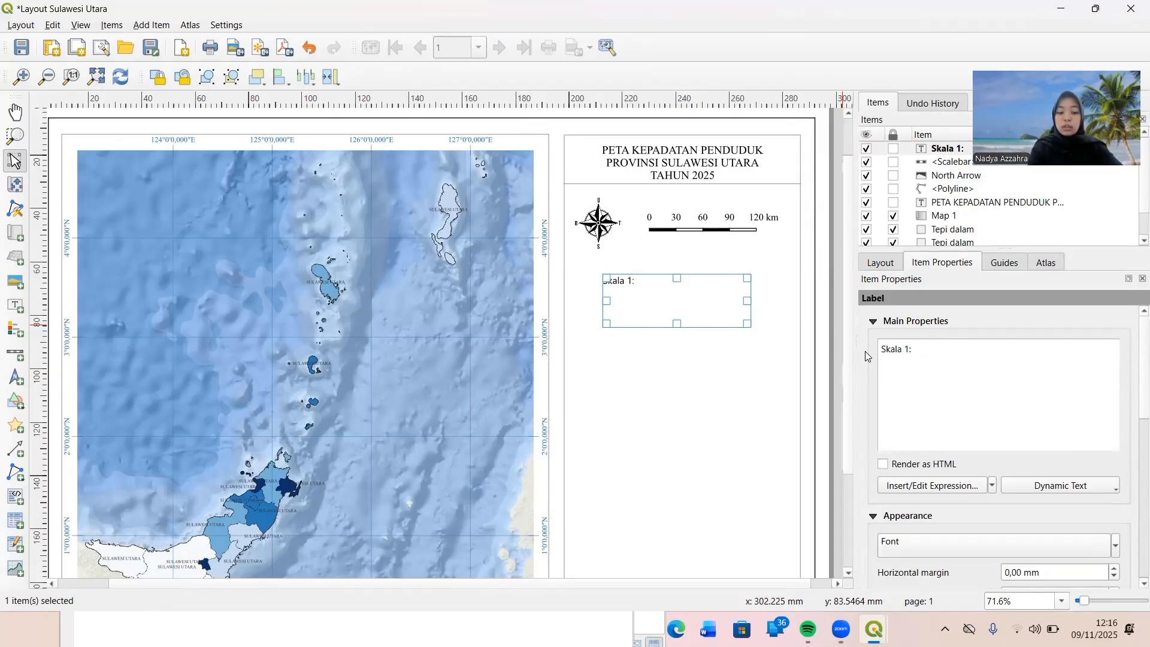
pyautogui.write(' 3.00')
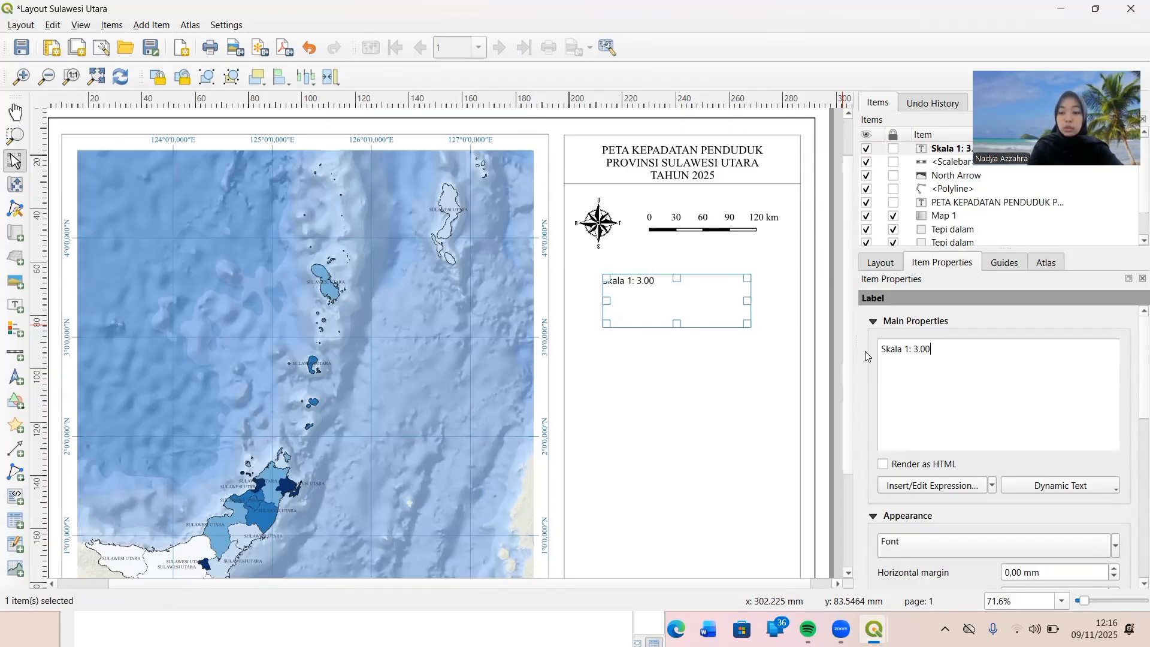
pyautogui.write('0.000')
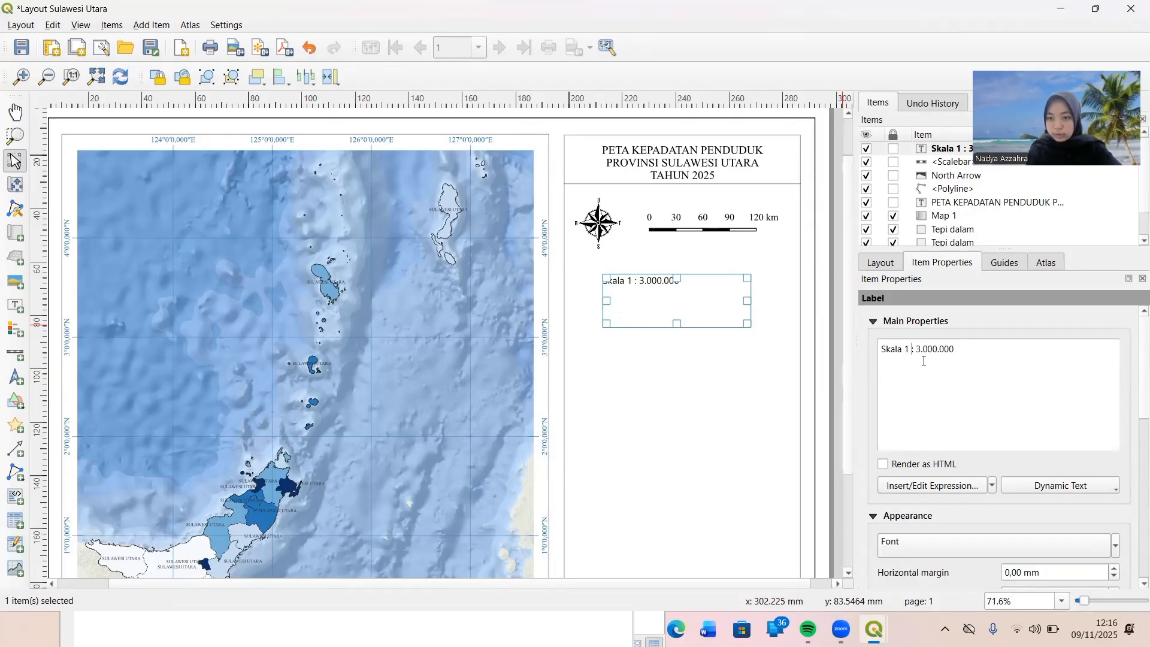
pyautogui.press('BackSpace')
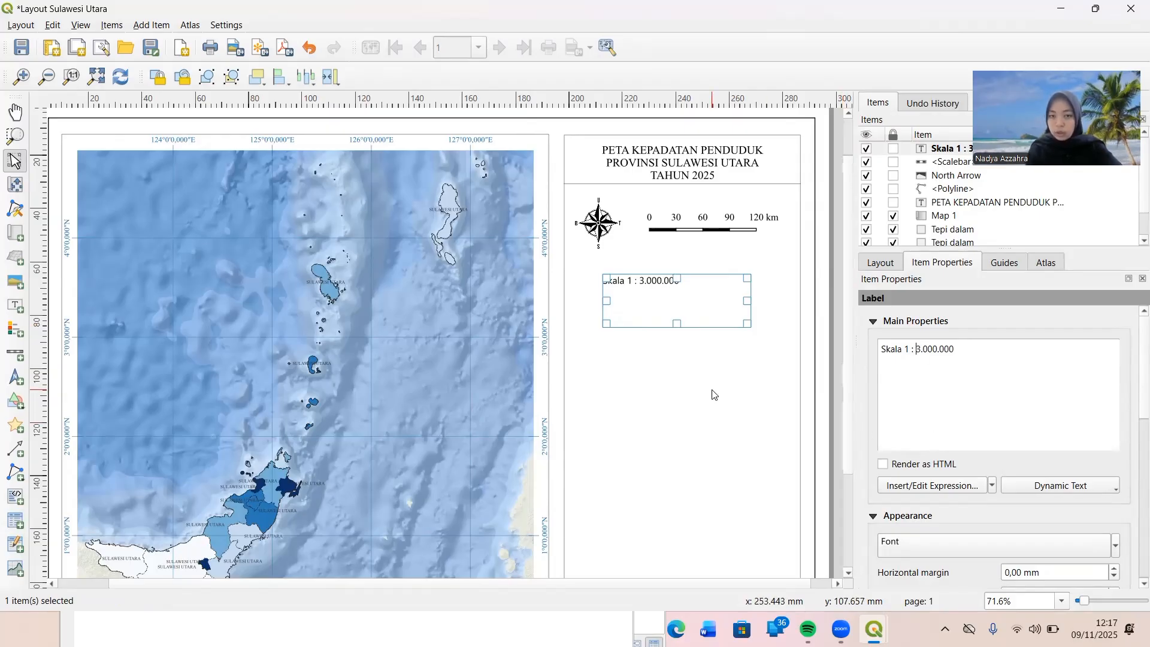
# Change the font of the scale text label to Times New Roman.
pyautogui.scroll(-1, 949, 503)
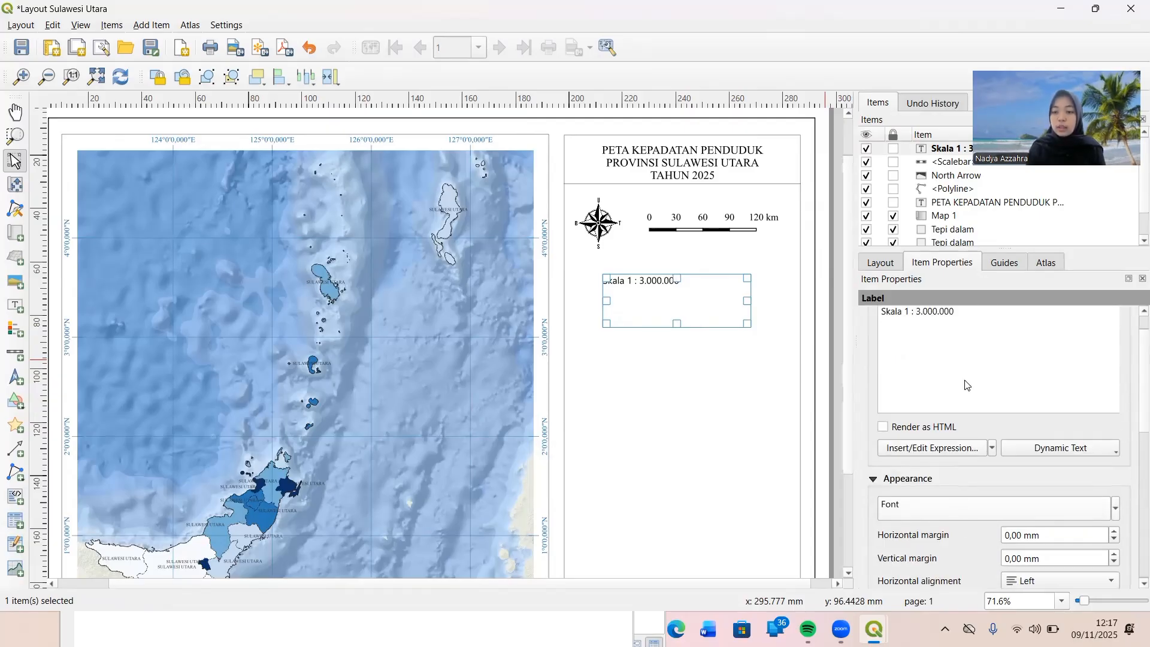
pyautogui.click(994, 508)
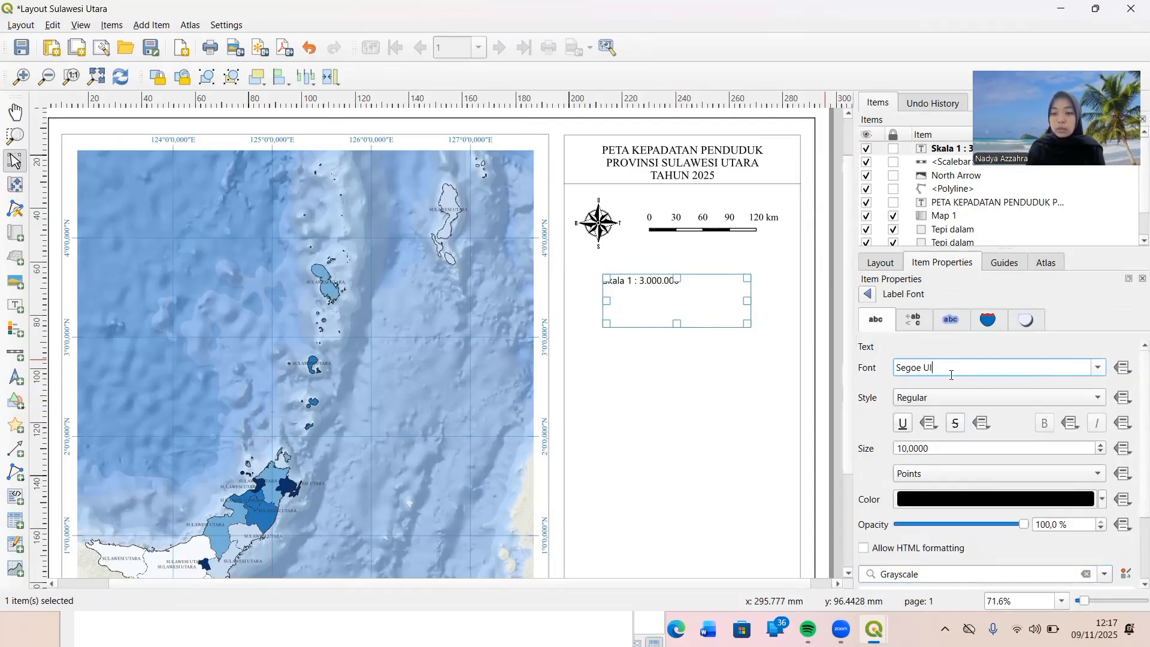
pyautogui.moveTo(1045, 371); pyautogui.dragTo(897, 376)
pyautogui.write('Tah')
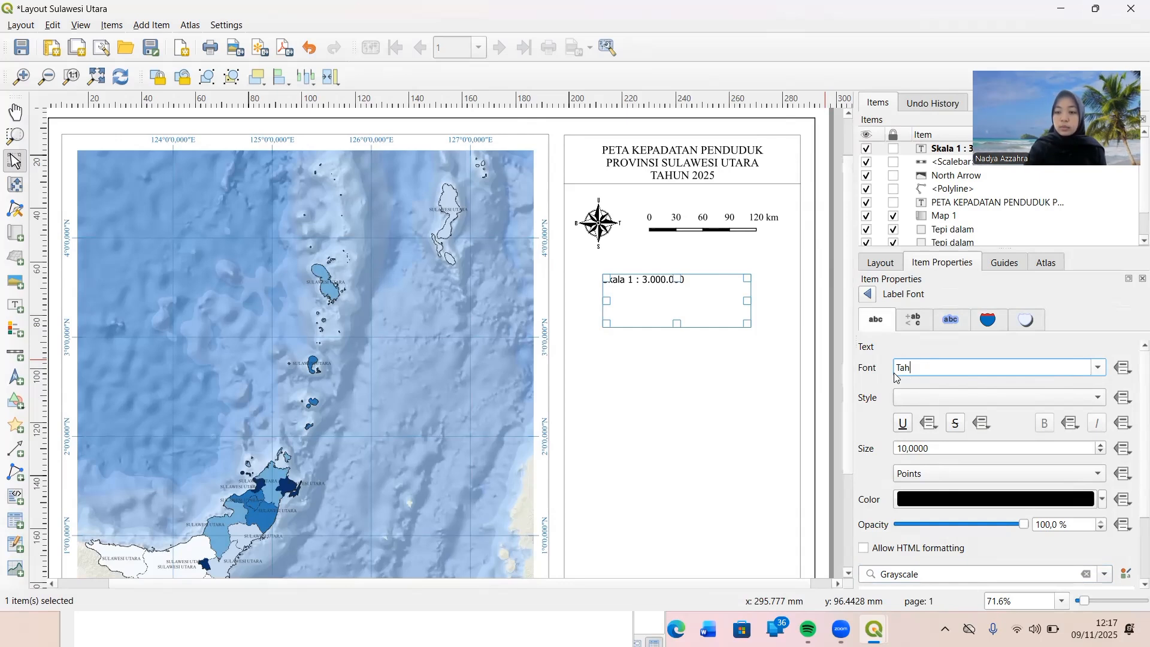
pyautogui.write('omaimes New Roman')
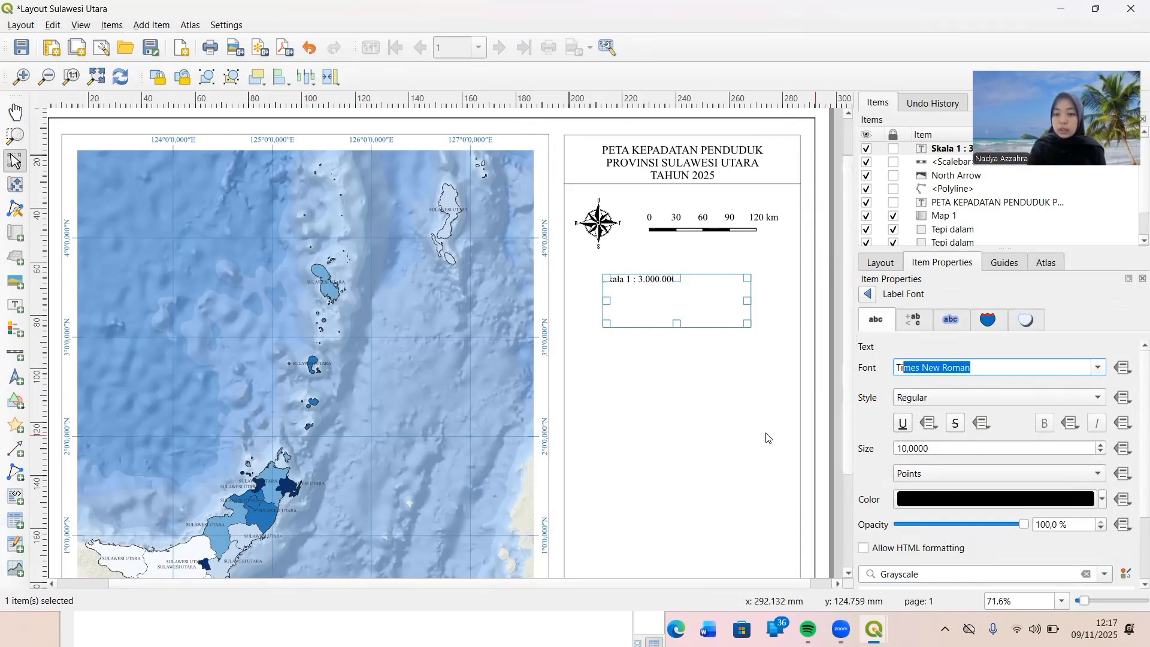
# Shrink the scale text label's frame to fit its text and move it centred above the scale bar.
pyautogui.moveTo(677, 324); pyautogui.dragTo(680, 294)
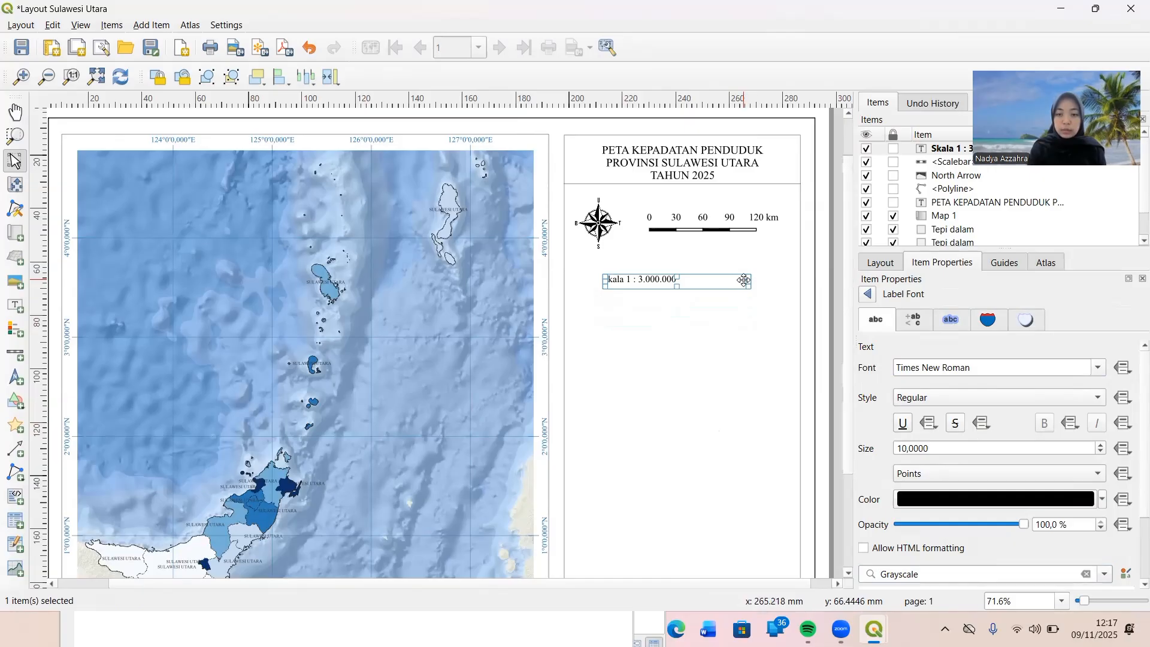
pyautogui.moveTo(747, 279); pyautogui.dragTo(688, 280)
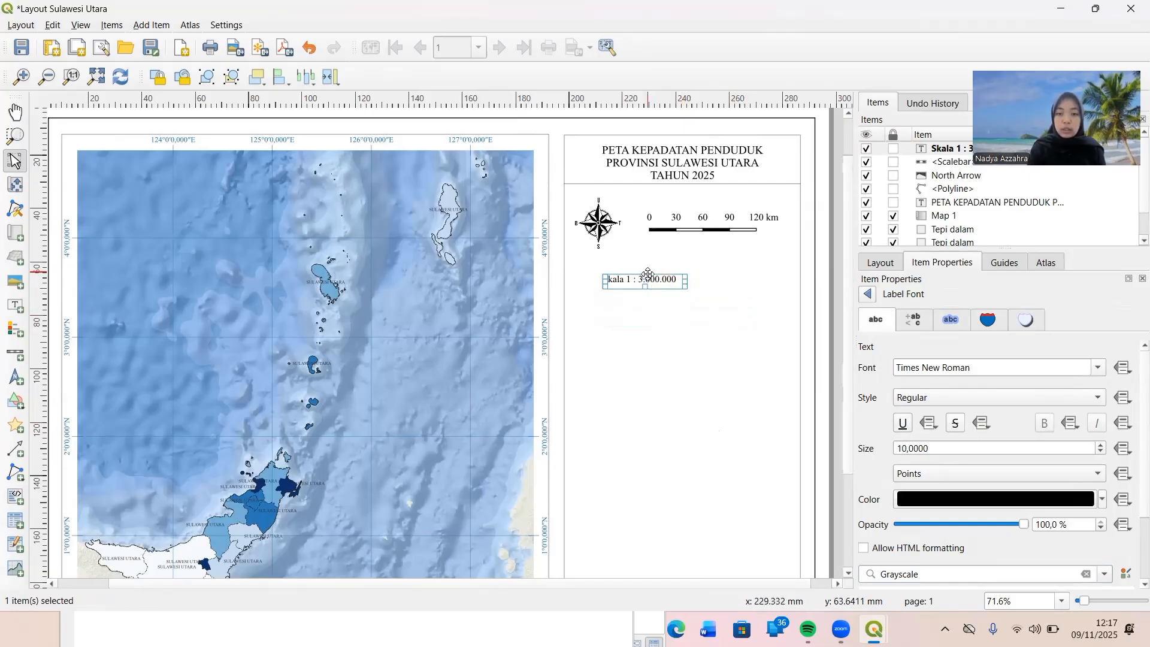
pyautogui.moveTo(648, 279); pyautogui.dragTo(705, 195)
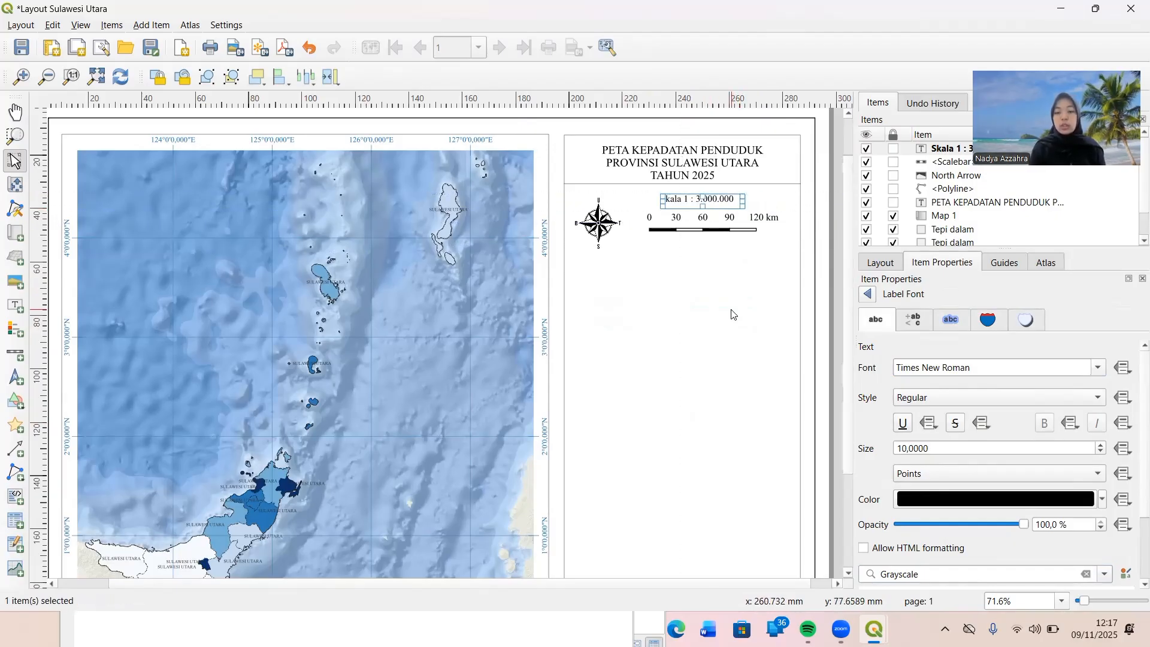
pyautogui.click(731, 312)
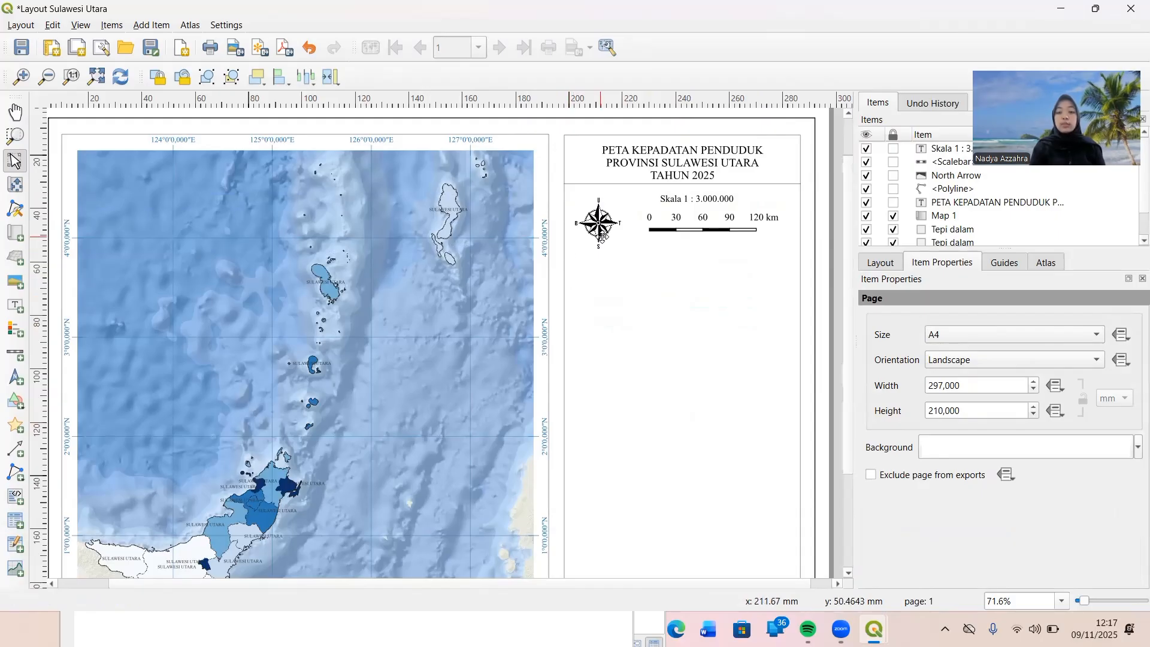
# Duplicate the horizontal divider line under the title and place the copy just beneath the compass rose and scale bar.
pyautogui.click(628, 184)
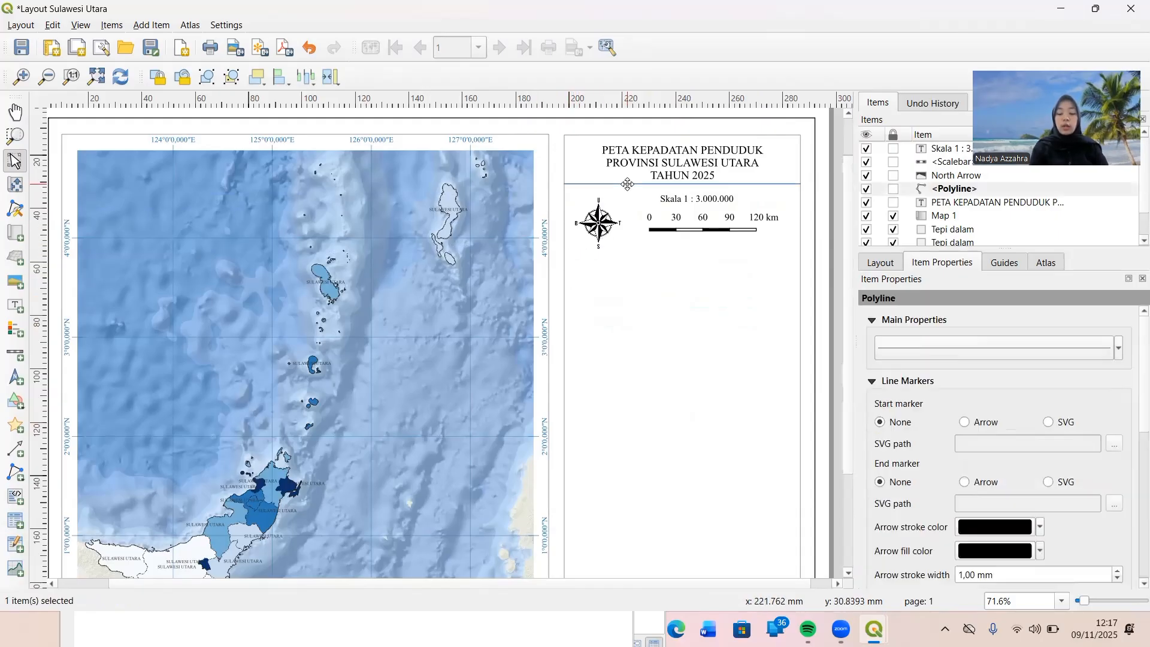
pyautogui.rightClick(628, 184)
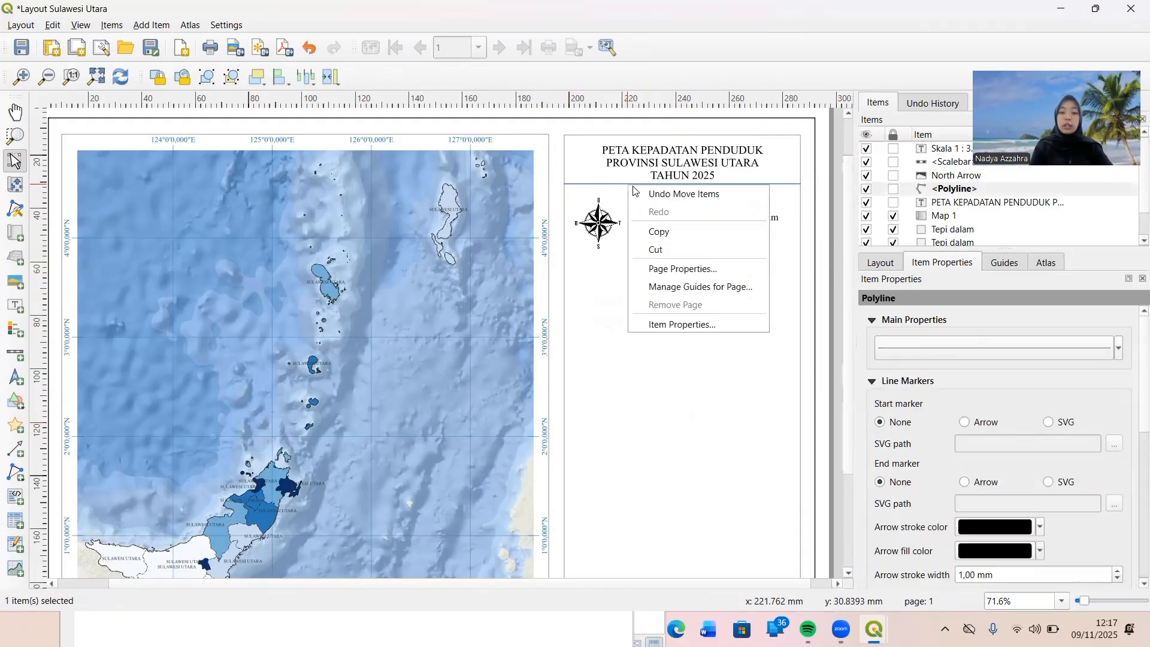
pyautogui.click(646, 232)
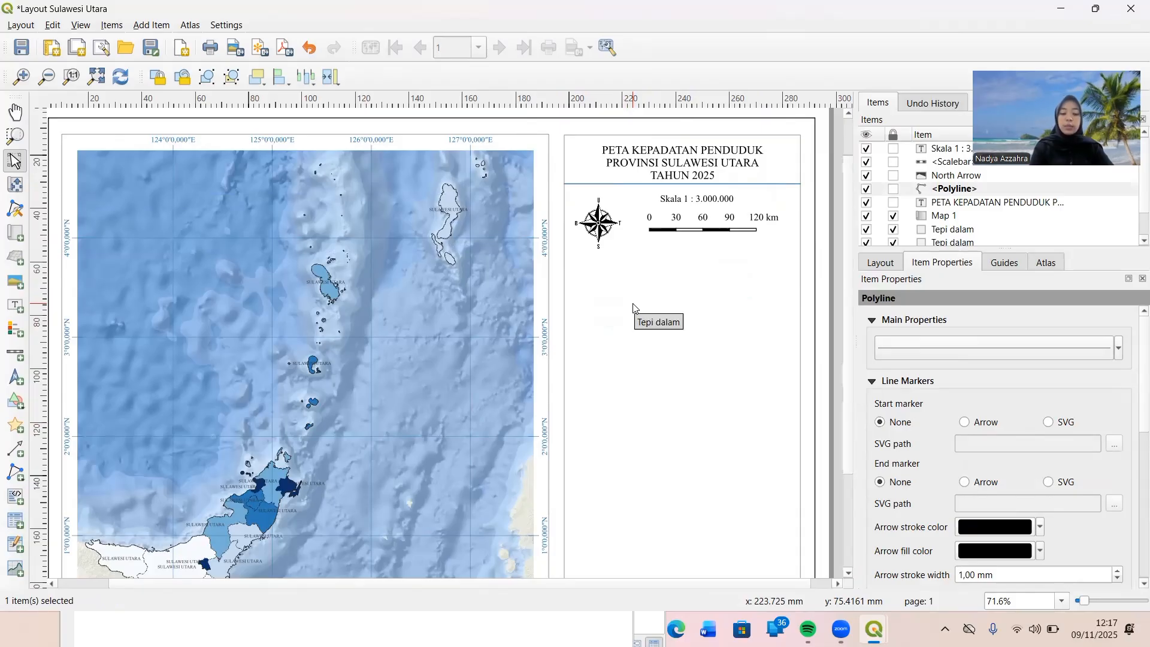
pyautogui.hotkey('ctrl', 'v')
pyautogui.moveTo(639, 292); pyautogui.dragTo(608, 255)
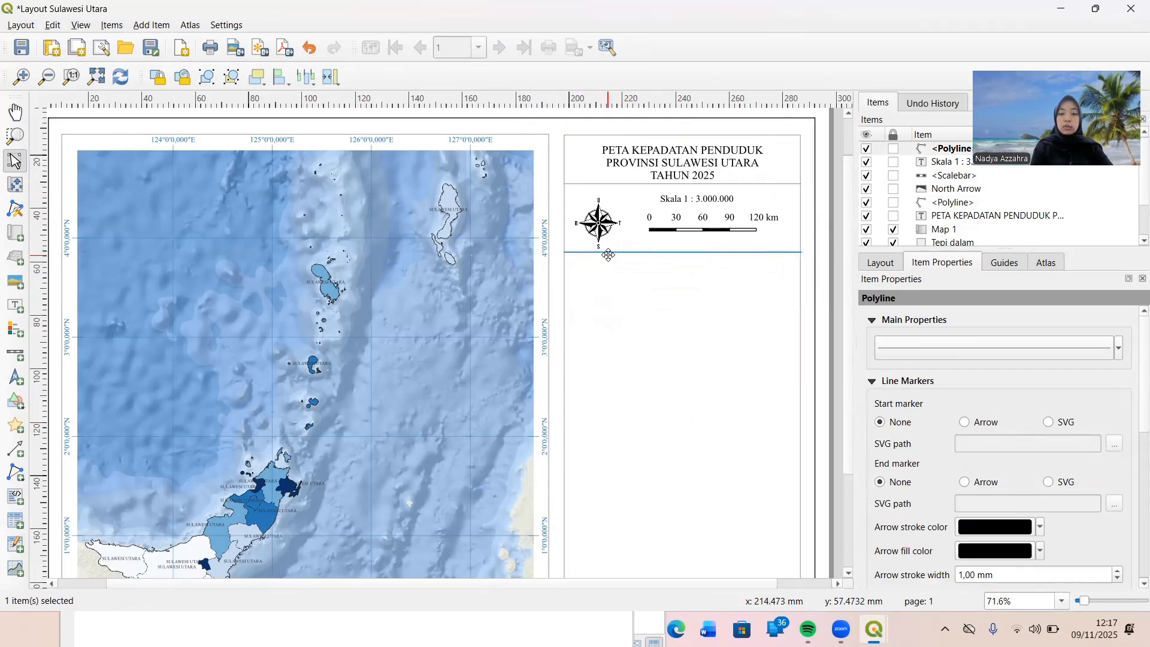
pyautogui.click(611, 308)
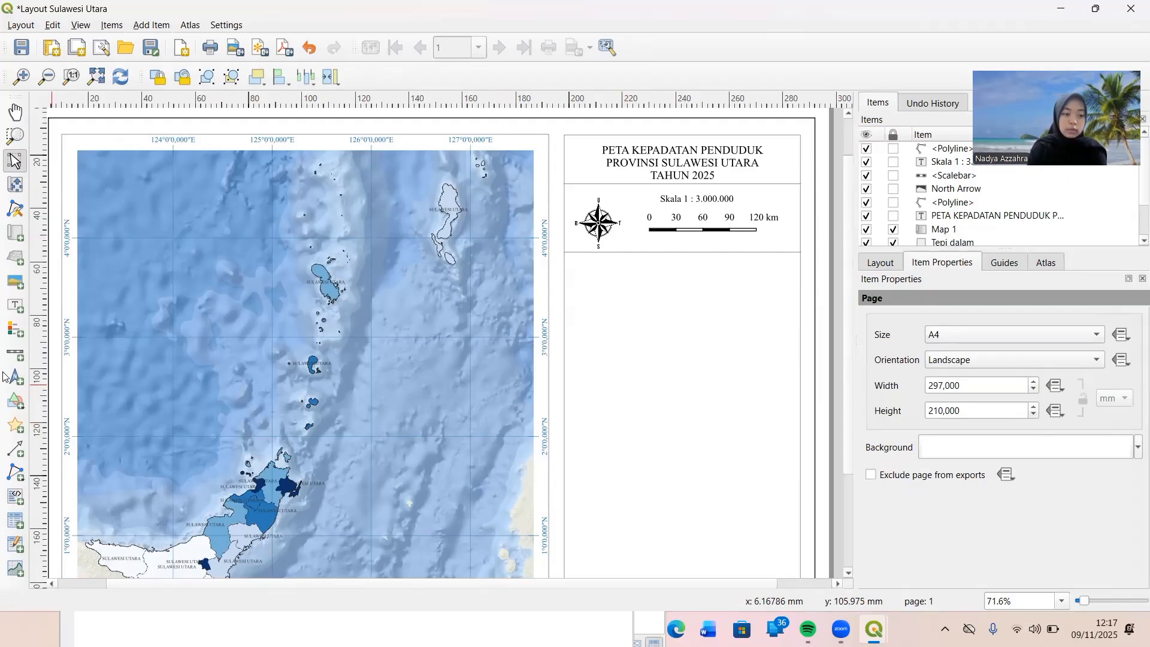
# Draw a vertical polyline between the compass rose and the scale bar, joining the two horizontal divider lines.
pyautogui.click(12, 473)
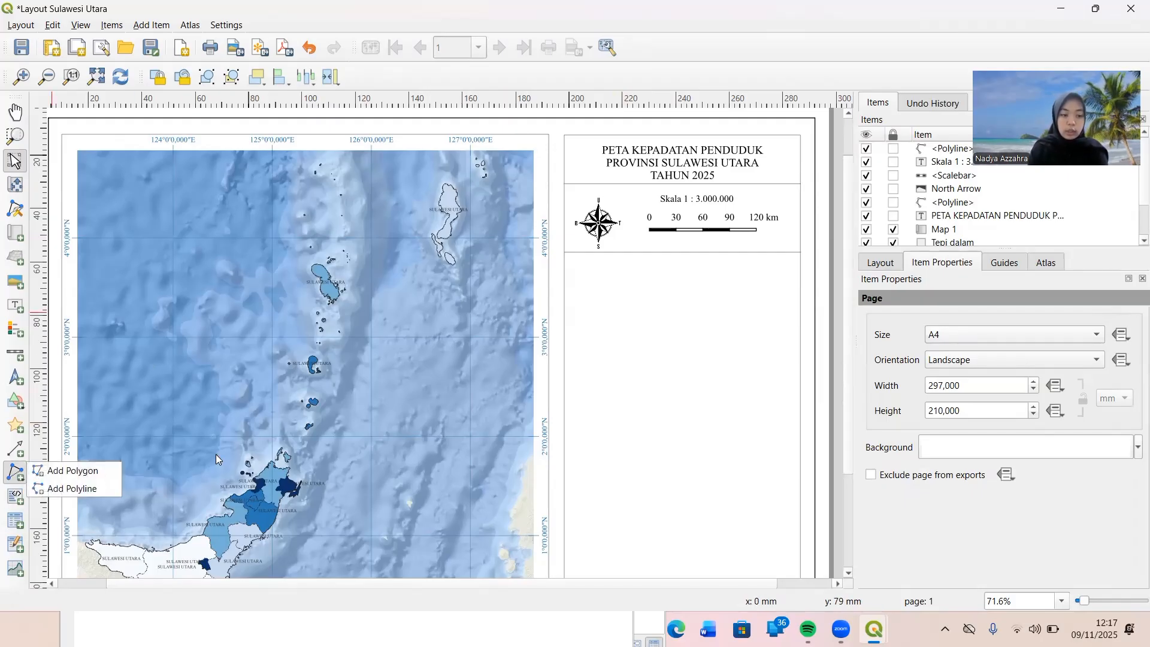
pyautogui.click(103, 490)
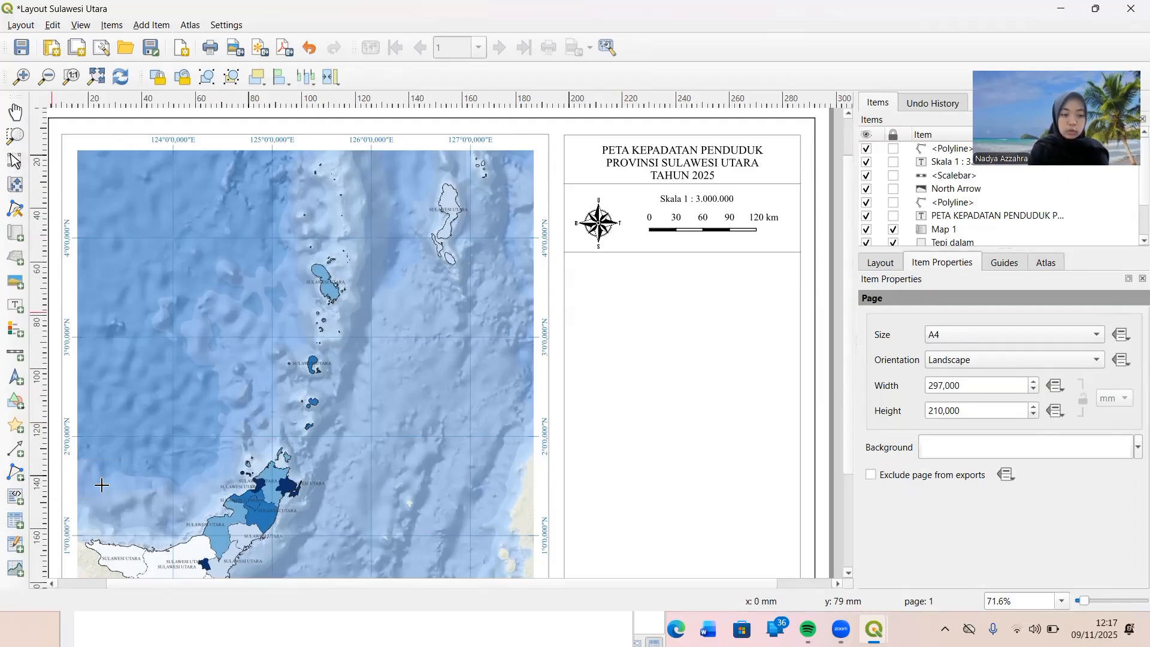
pyautogui.click(631, 185)
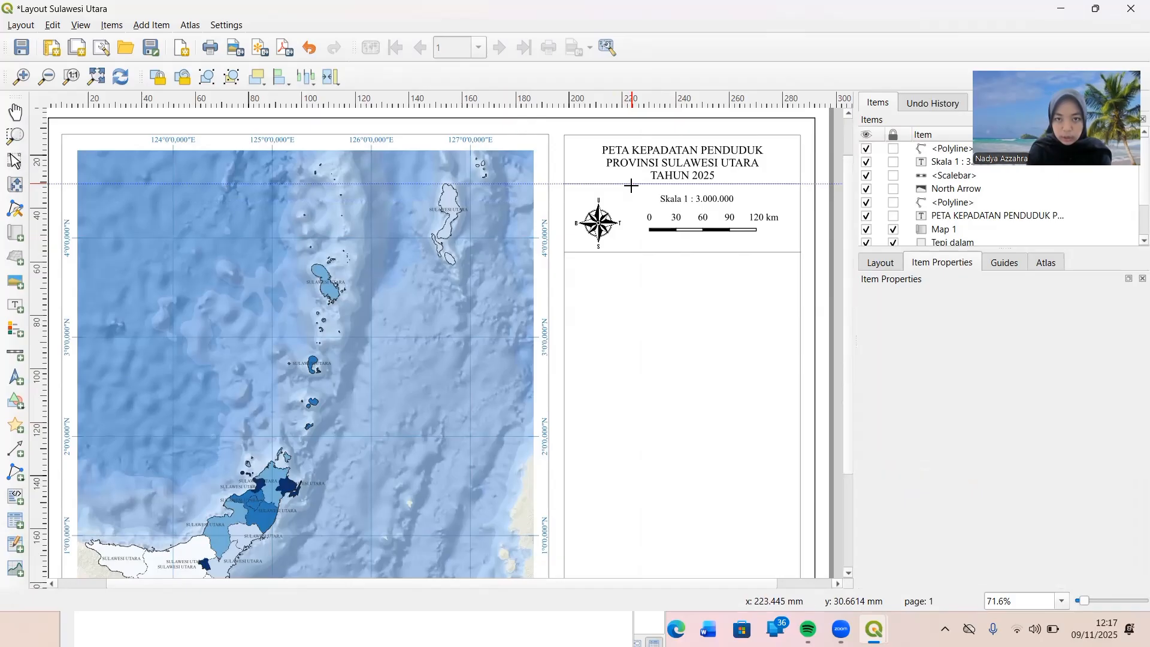
pyautogui.click(633, 259)
pyautogui.rightClick(633, 259)
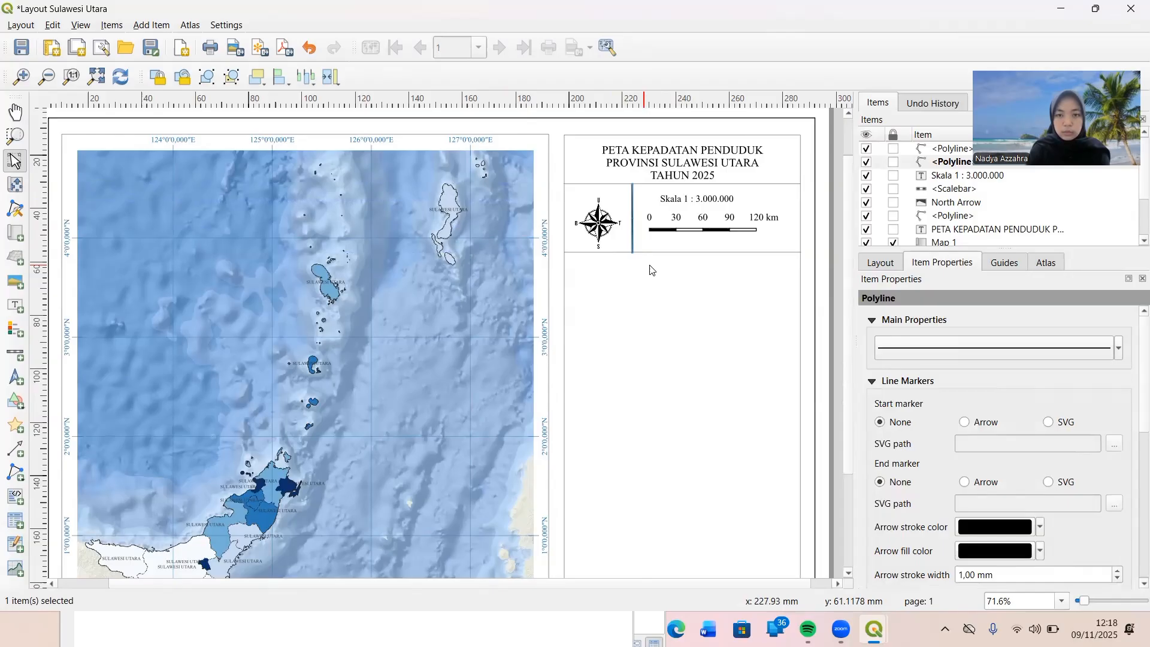
# Set the stroke width of the vertical divider's simple line to 0.1 mm.
pyautogui.click(904, 343)
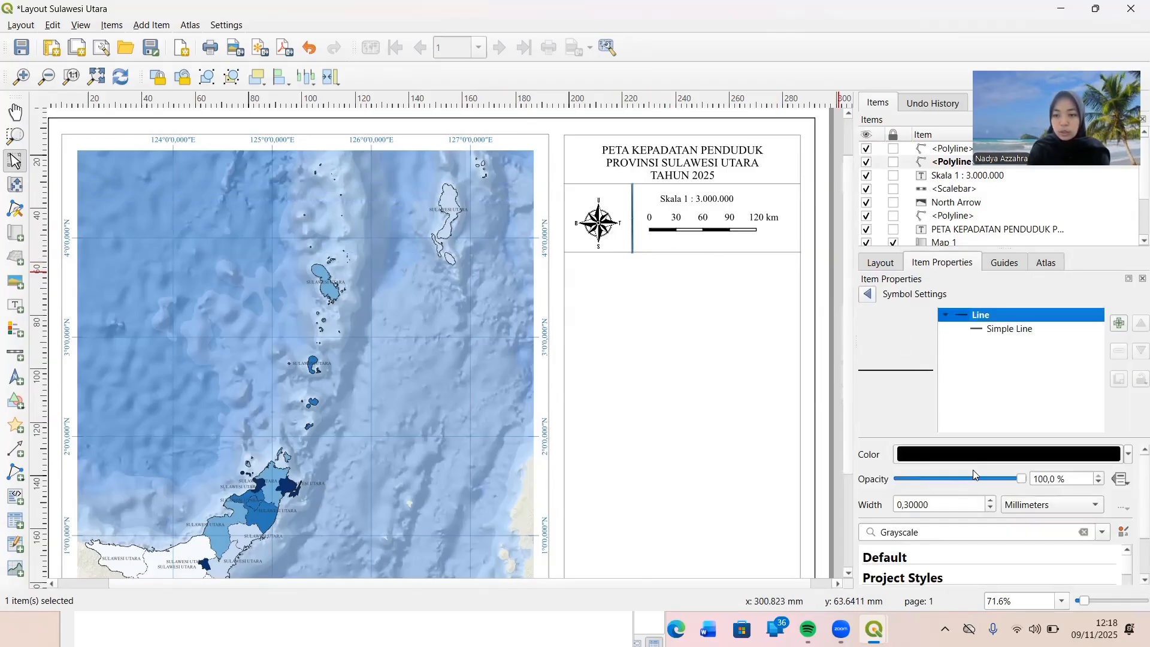
pyautogui.scroll(-1, 973, 471)
pyautogui.scroll(1, 973, 471)
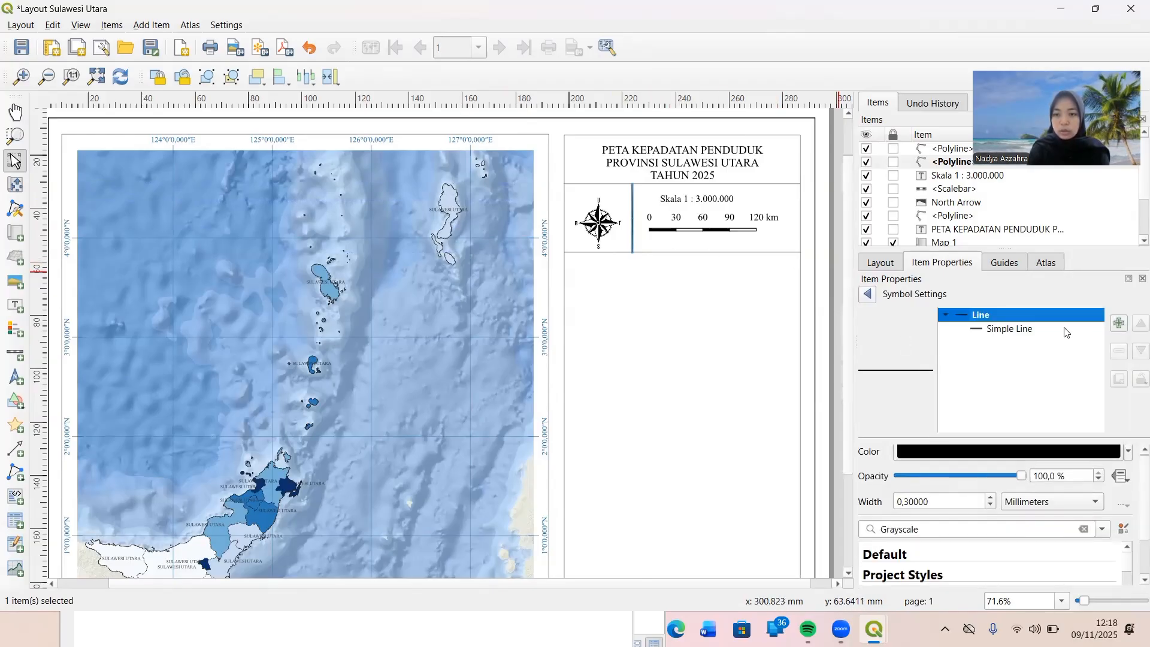
pyautogui.click(1026, 331)
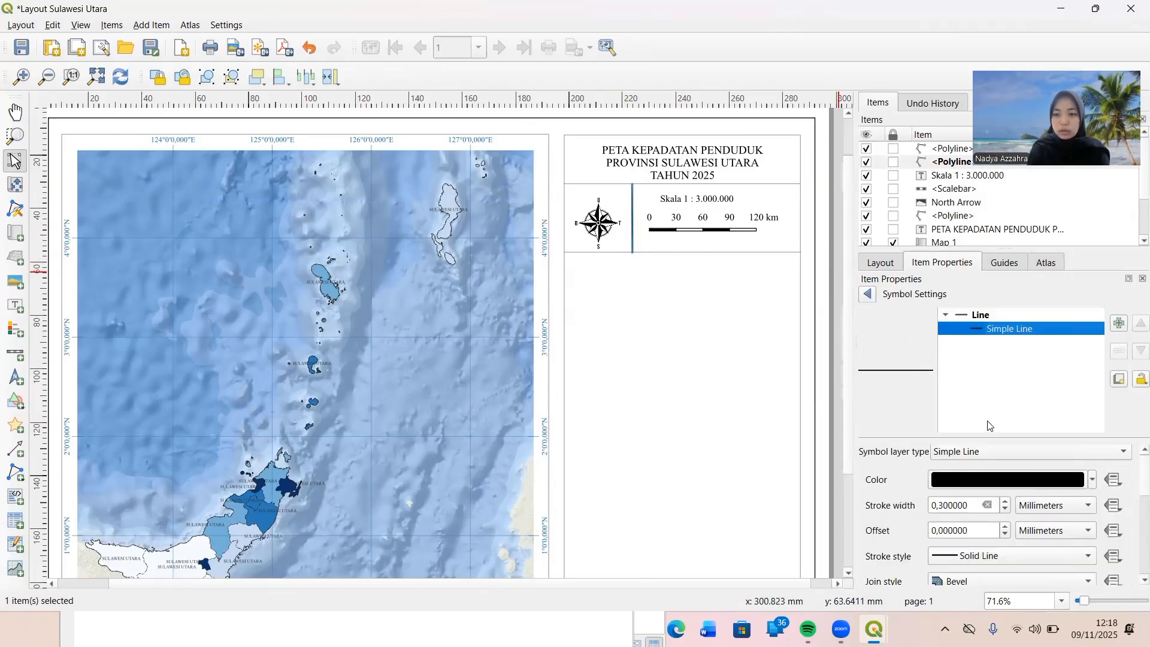
pyautogui.click(1010, 511)
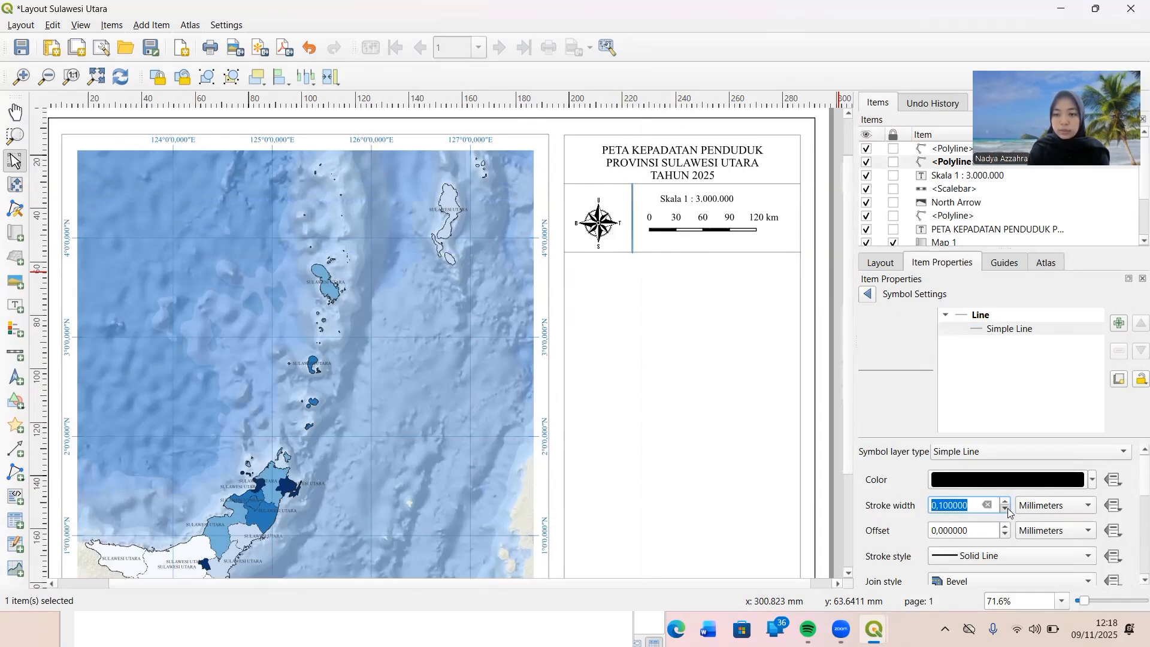
# Try to stretch the vertical divider's frame slightly sideways towards the scale bar.
pyautogui.click(728, 354)
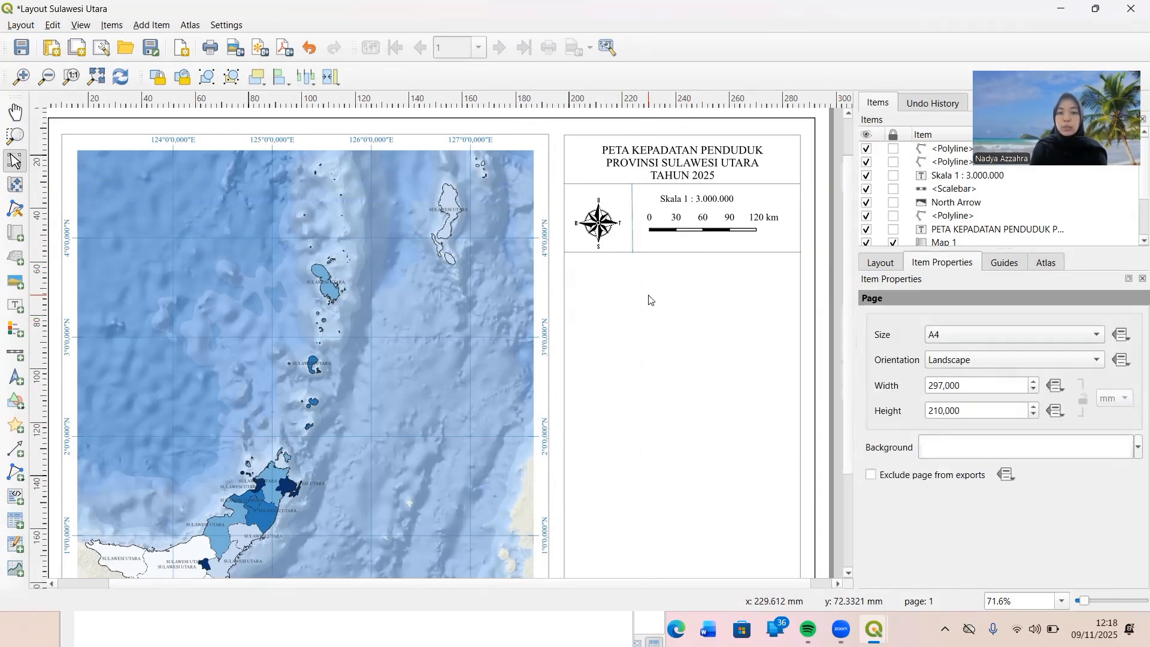
pyautogui.click(632, 233)
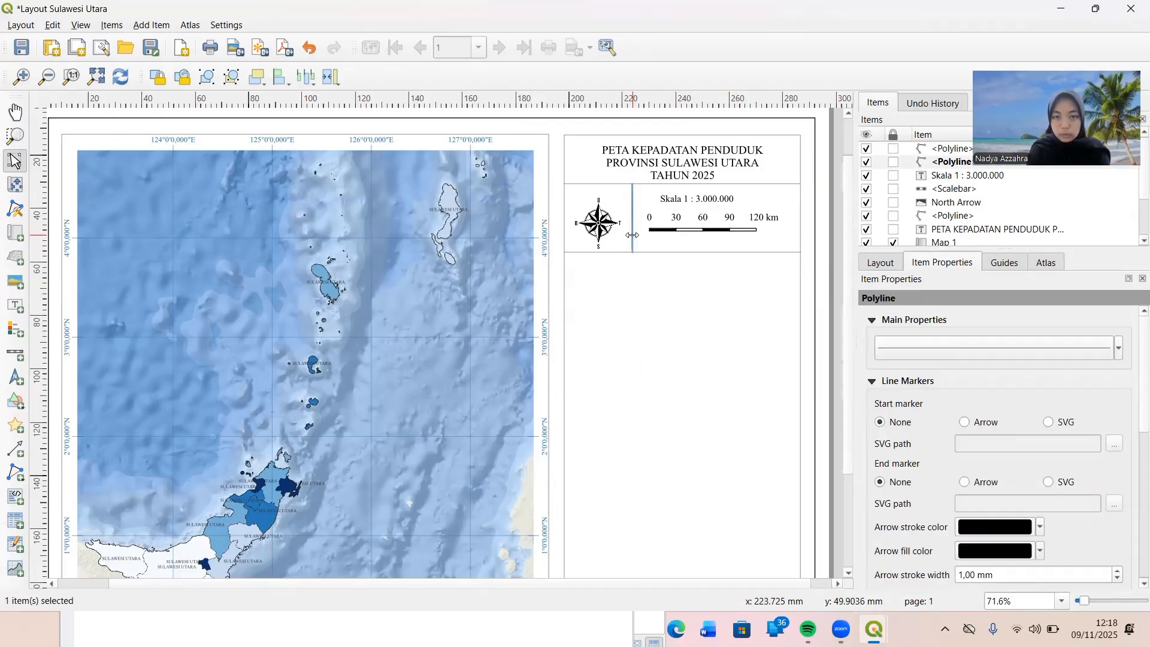
pyautogui.moveTo(632, 235); pyautogui.dragTo(634, 235)
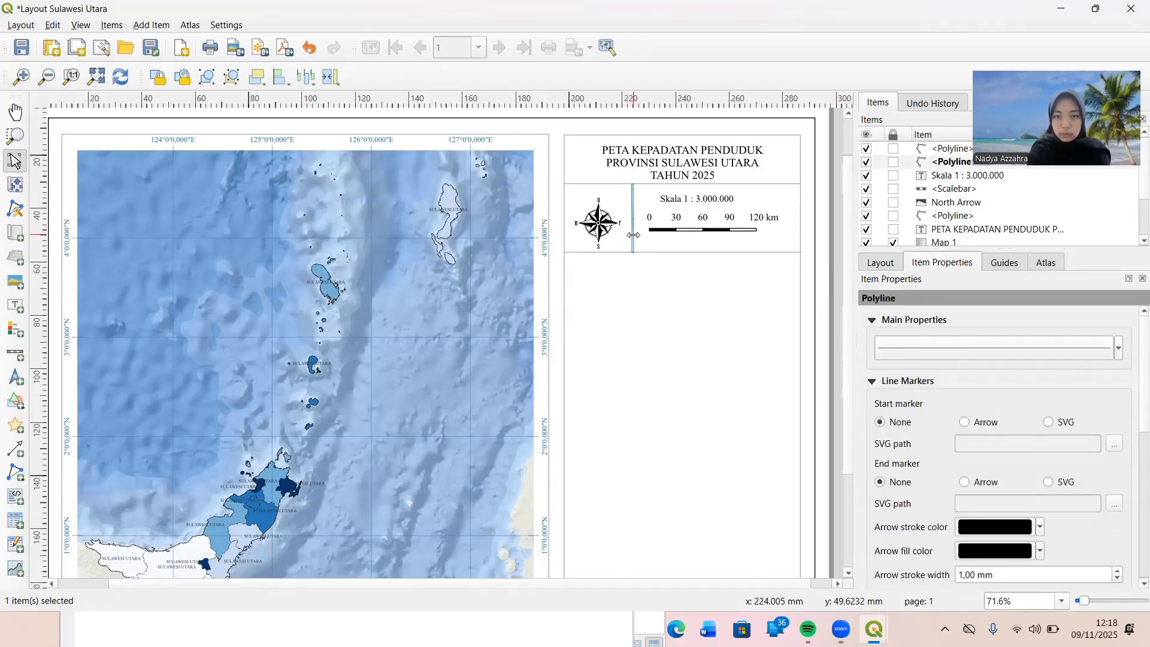
pyautogui.click(644, 276)
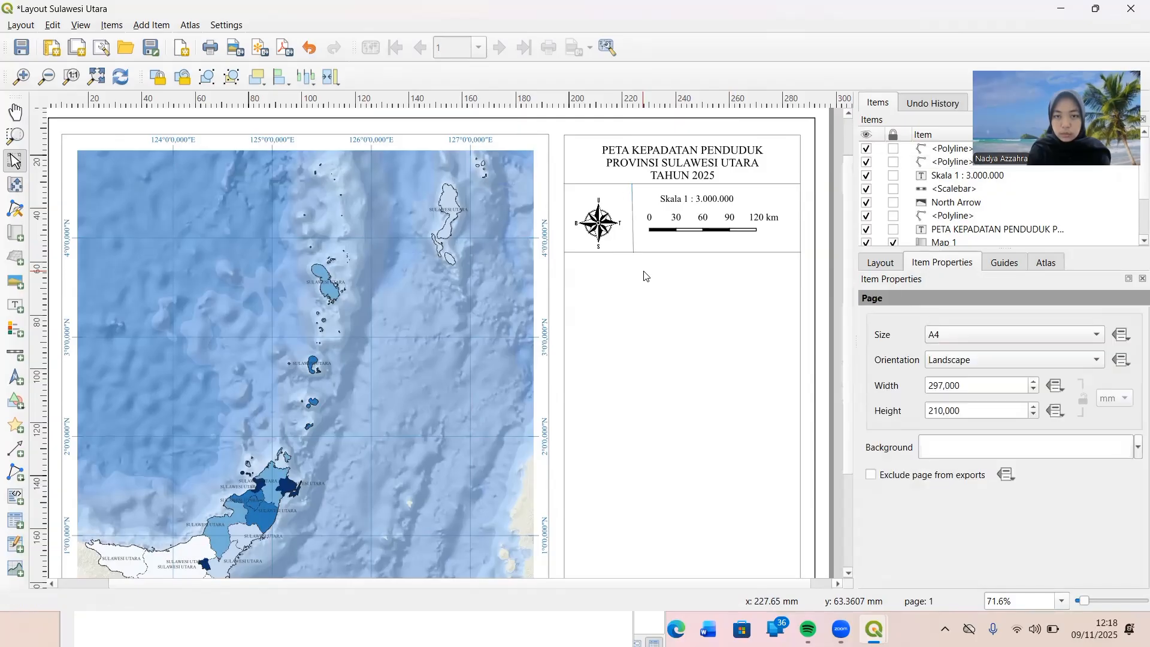
# Cut the vertical divider and draw a new vertical polyline between the compass rose and scale bar, joining the two horizontal dividers.
pyautogui.click(633, 223)
pyautogui.rightClick(633, 222)
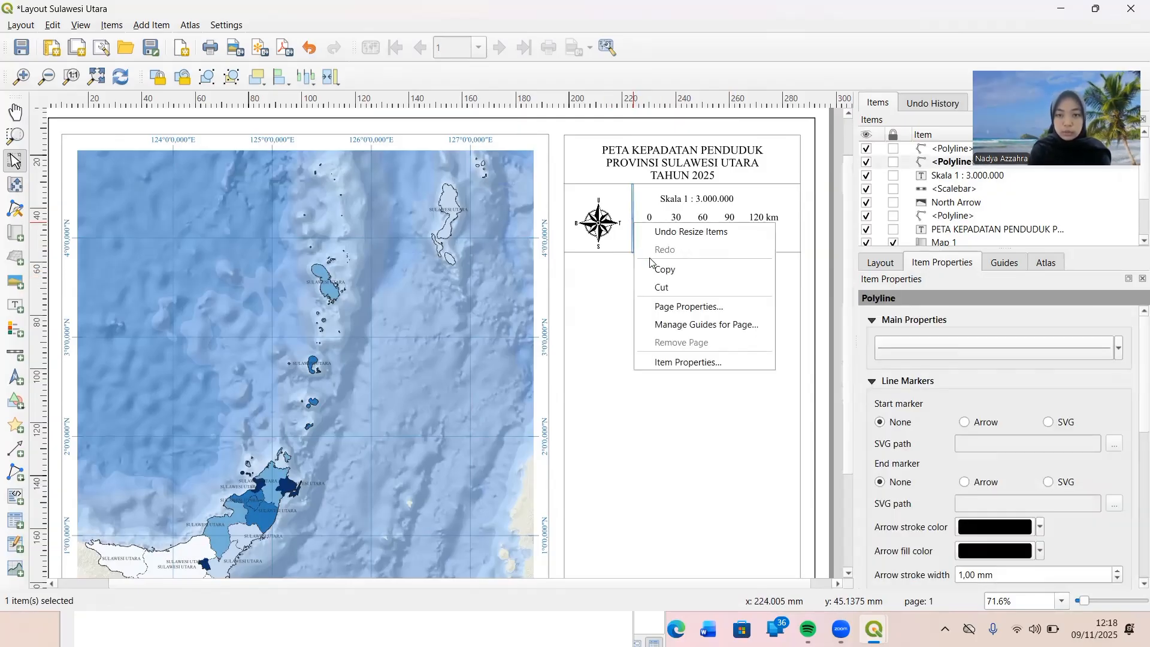
pyautogui.click(677, 285)
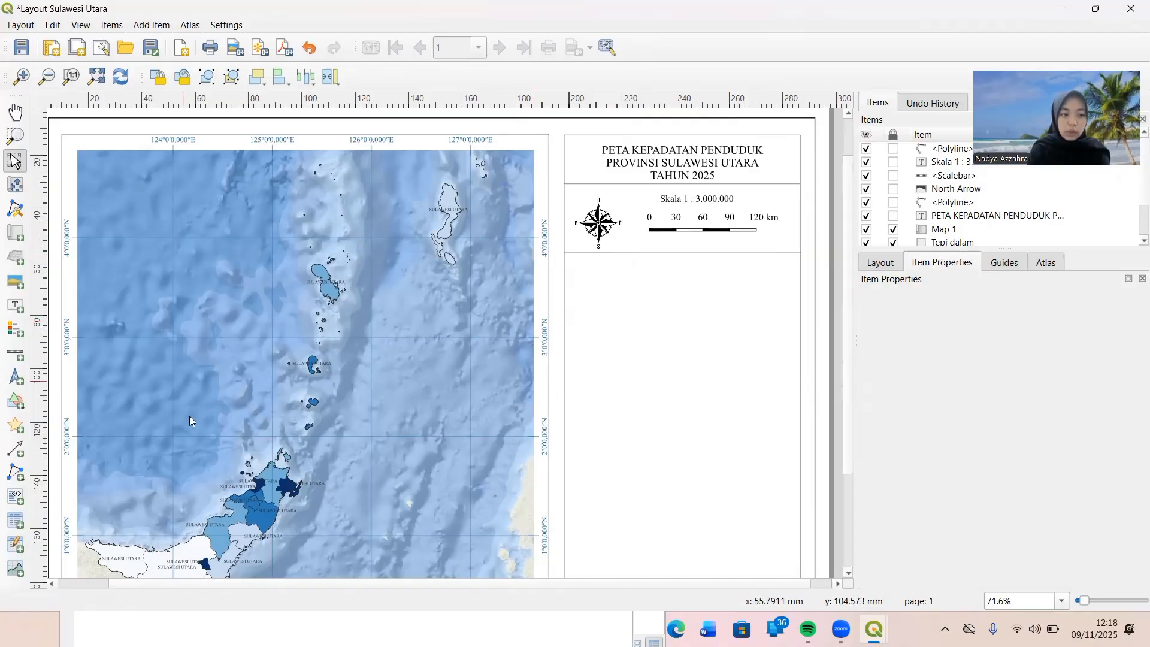
pyautogui.click(16, 473)
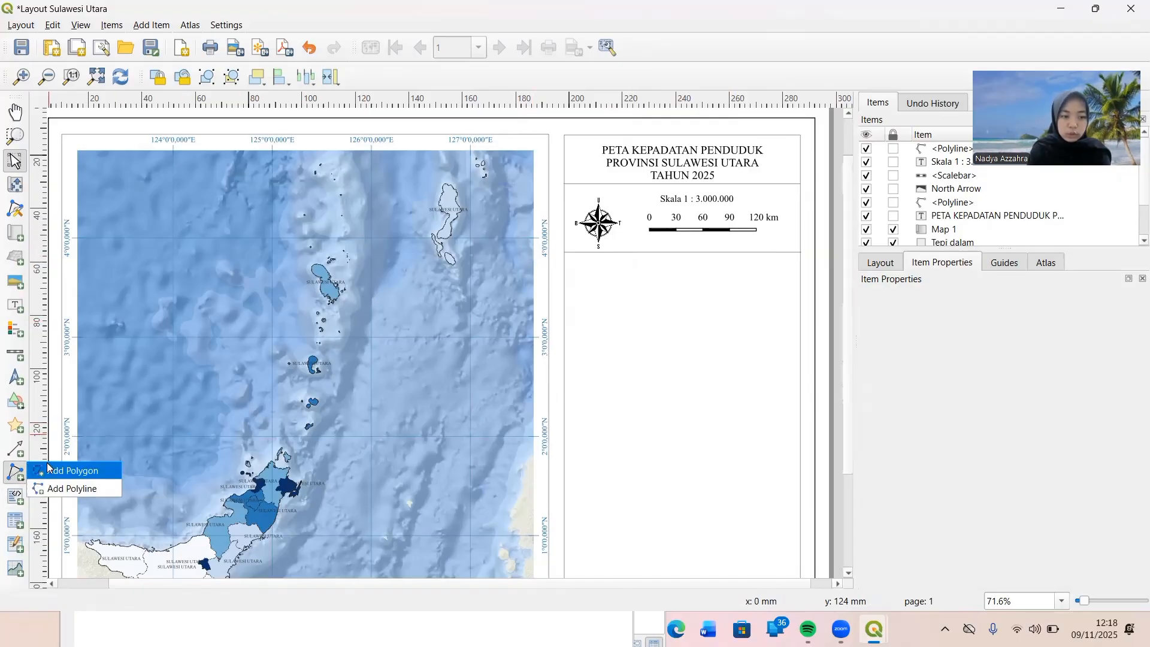
pyautogui.click(72, 489)
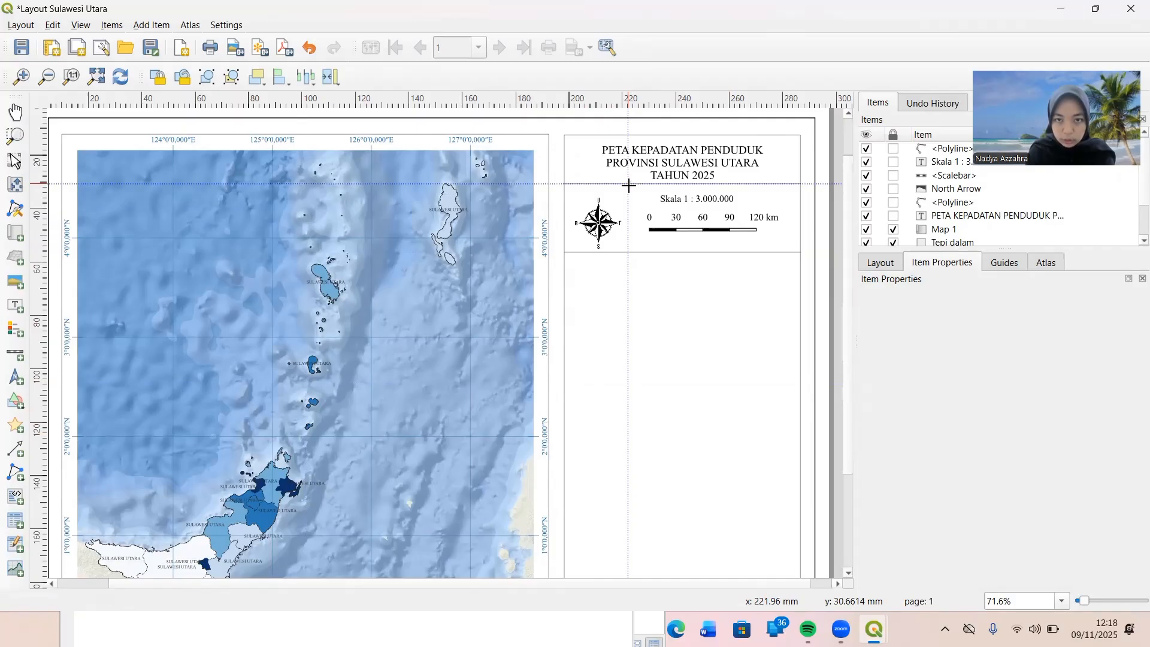
pyautogui.click(628, 251)
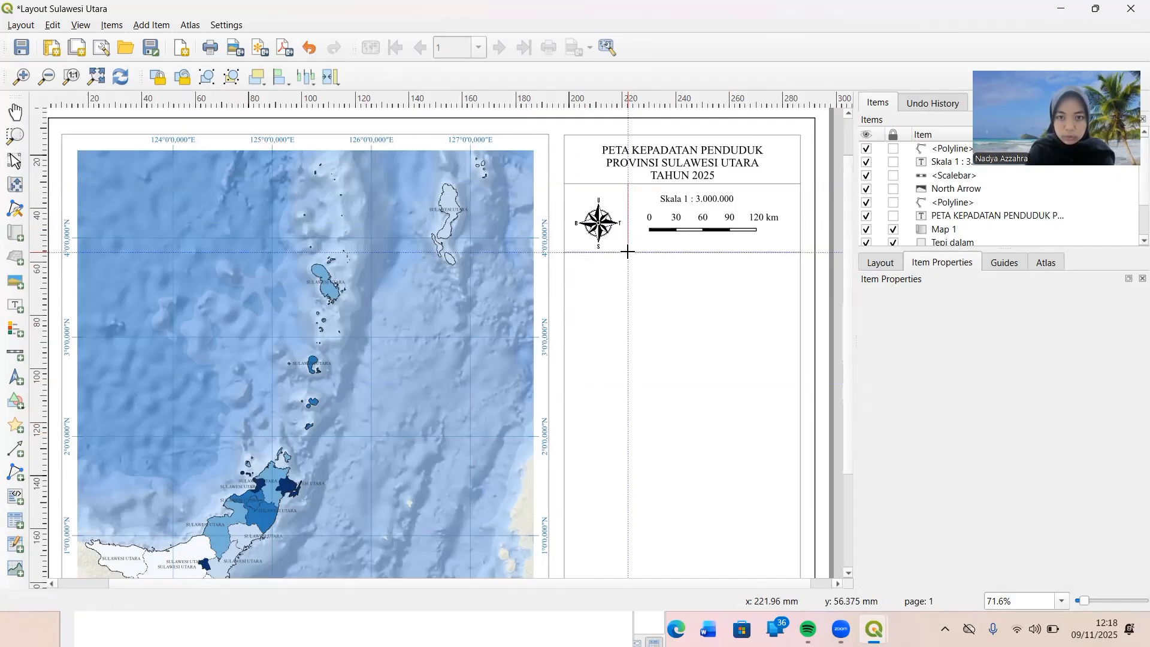
pyautogui.rightClick(627, 251)
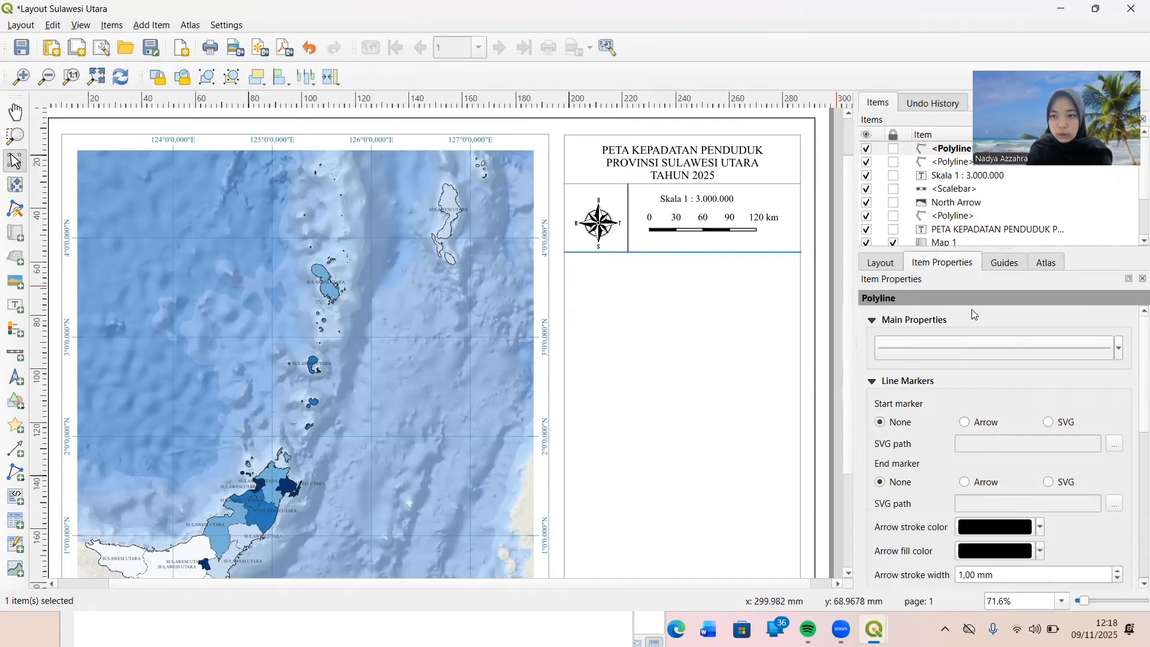
# Reduce the new vertical divider's line width to match the thin horizontal dividers.
pyautogui.click(628, 206)
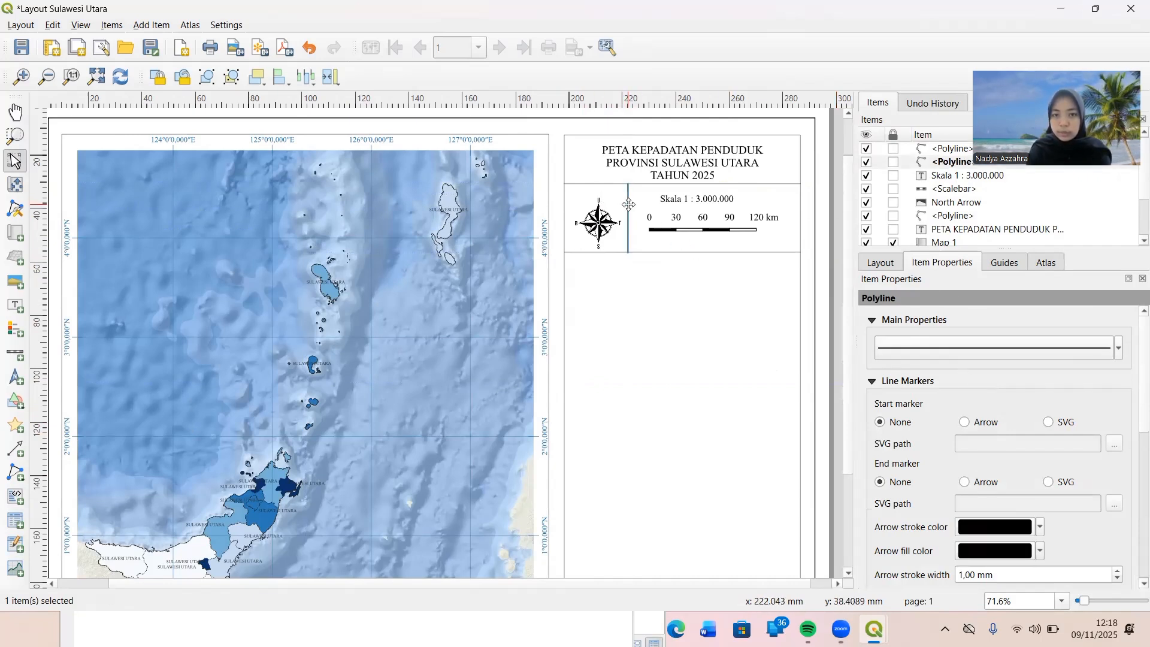
pyautogui.click(921, 349)
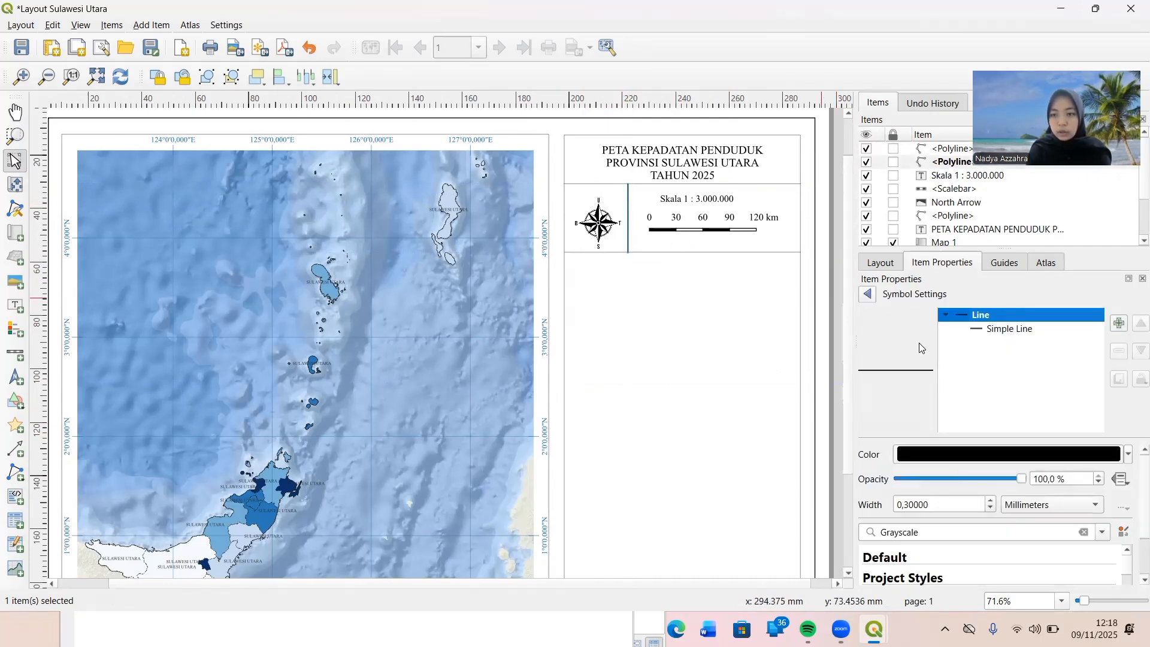
pyautogui.click(991, 510)
pyautogui.click(756, 445)
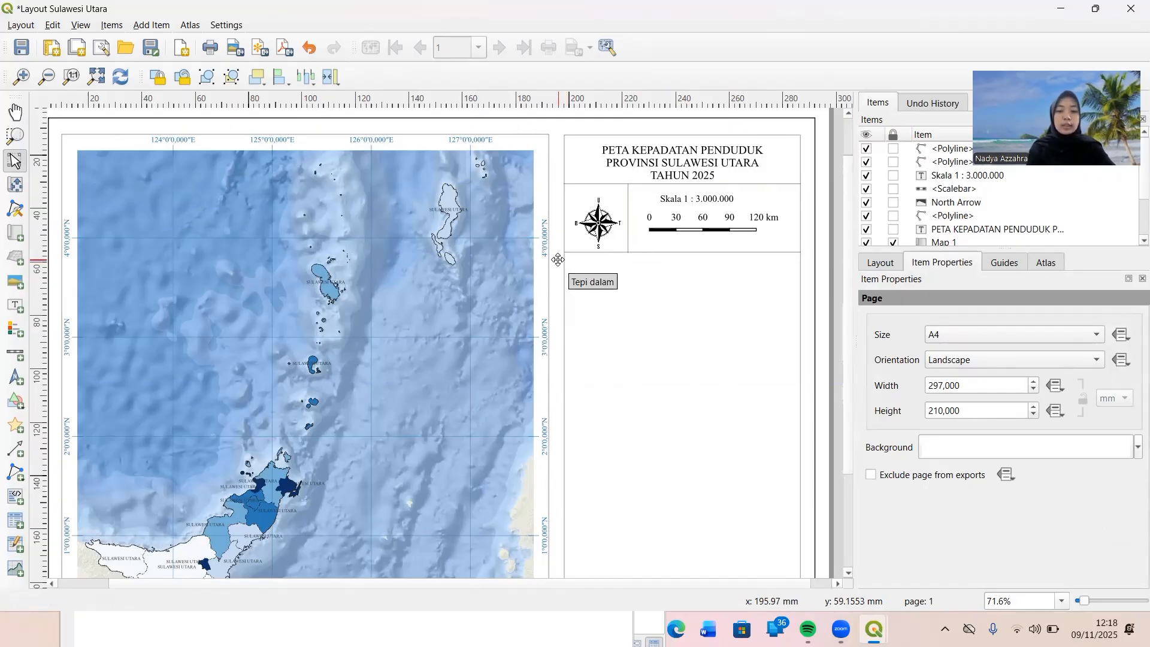
# Add a text label beneath the lower horizontal divider with the first line "Proyeksi : Universal Tranveres Mecator".
pyautogui.click(14, 303)
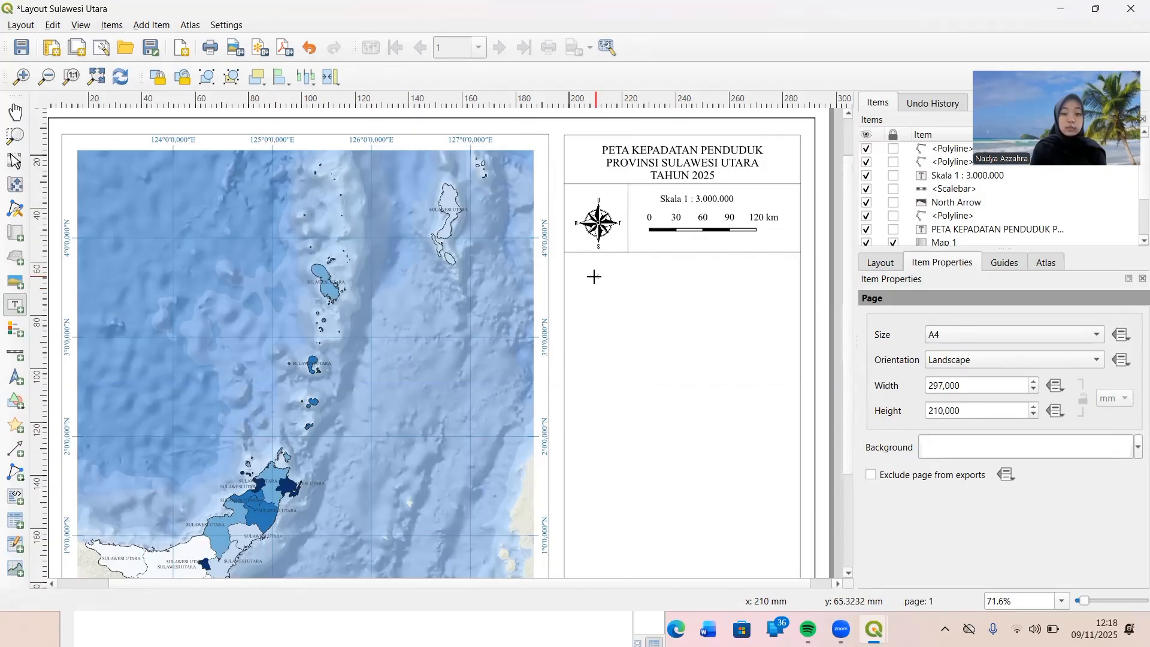
pyautogui.moveTo(596, 276); pyautogui.dragTo(770, 385)
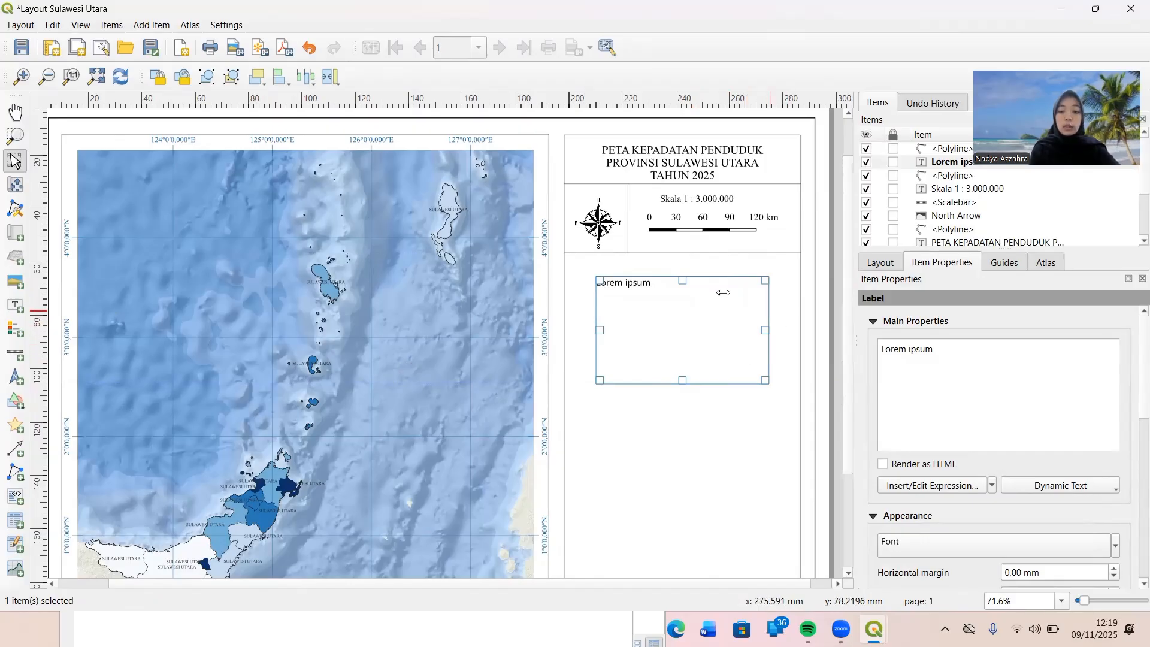
pyautogui.moveTo(936, 347); pyautogui.dragTo(867, 352)
pyautogui.write('Pro')
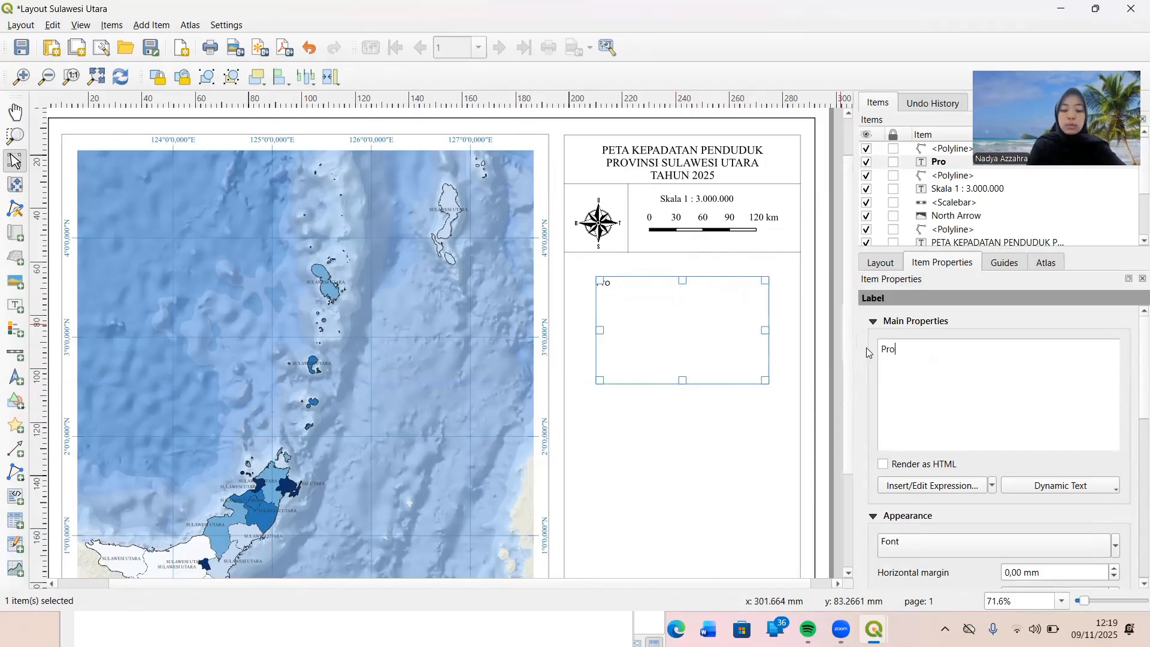
pyautogui.write('yeksi')
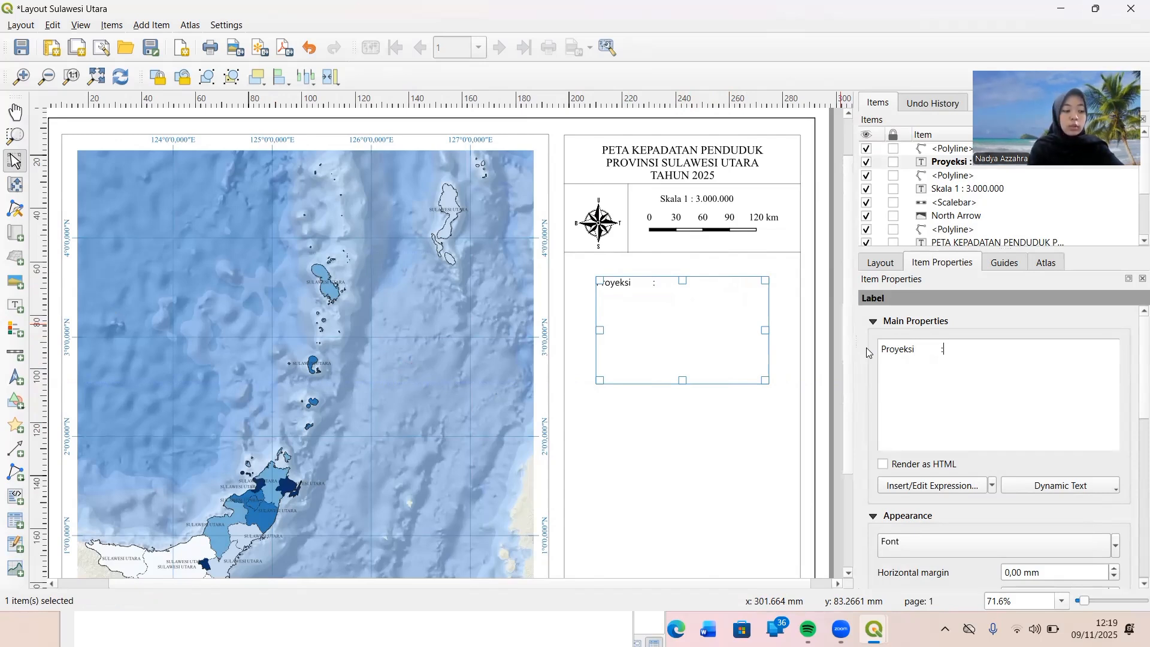
pyautogui.write(': ')
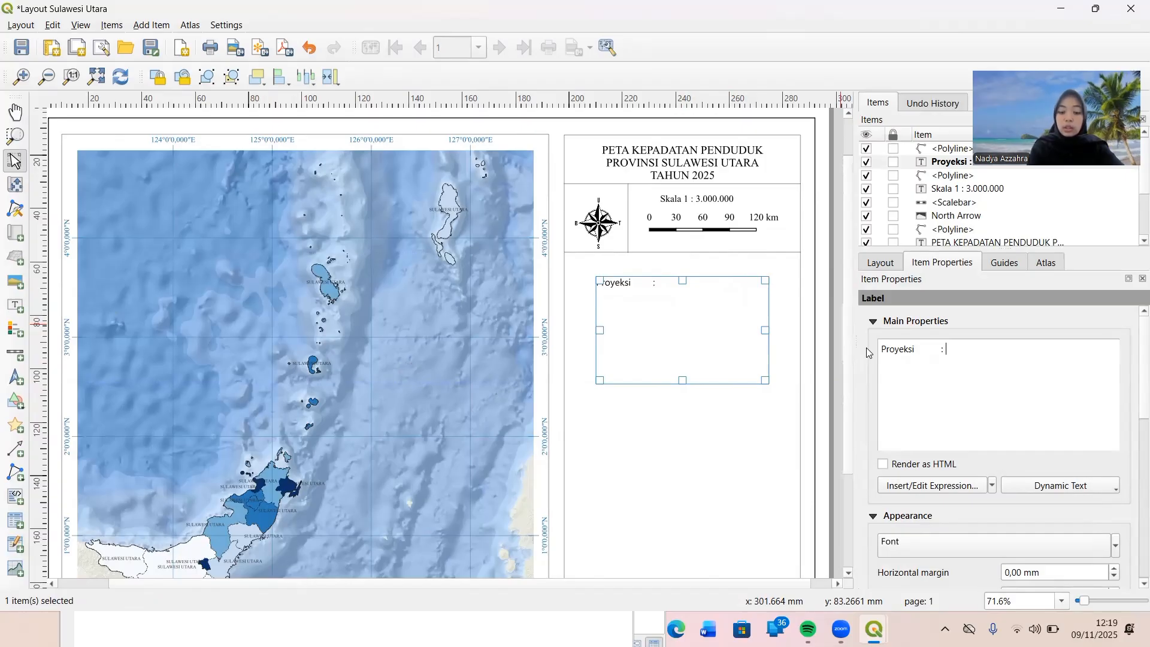
pyautogui.write('Universa')
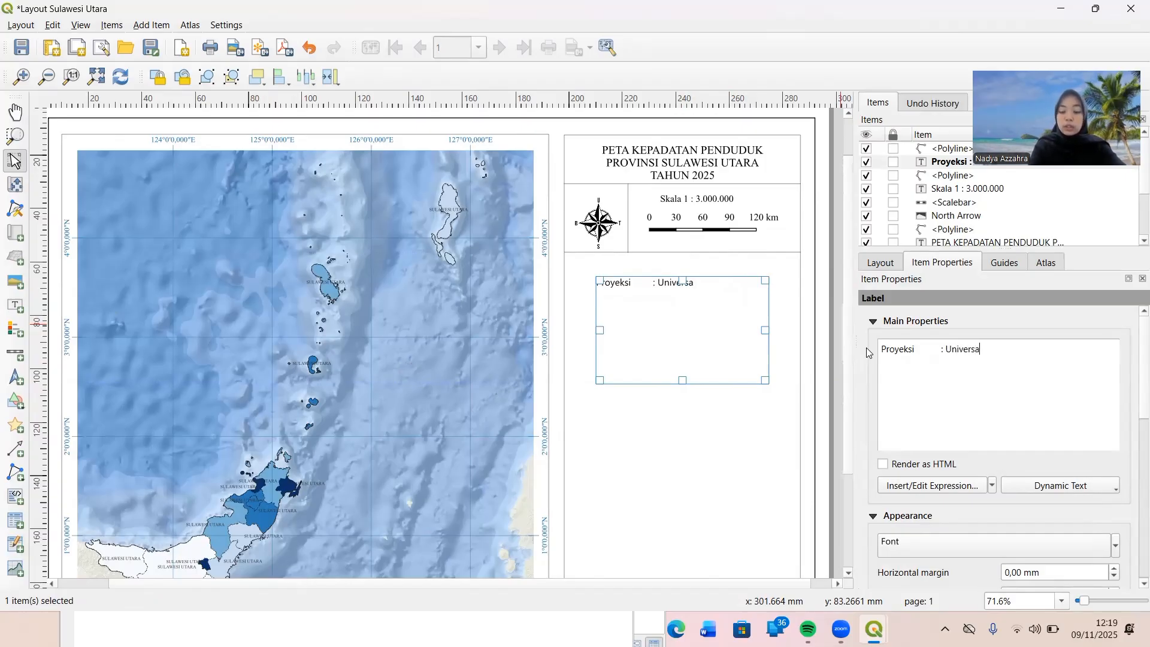
pyautogui.write('l')
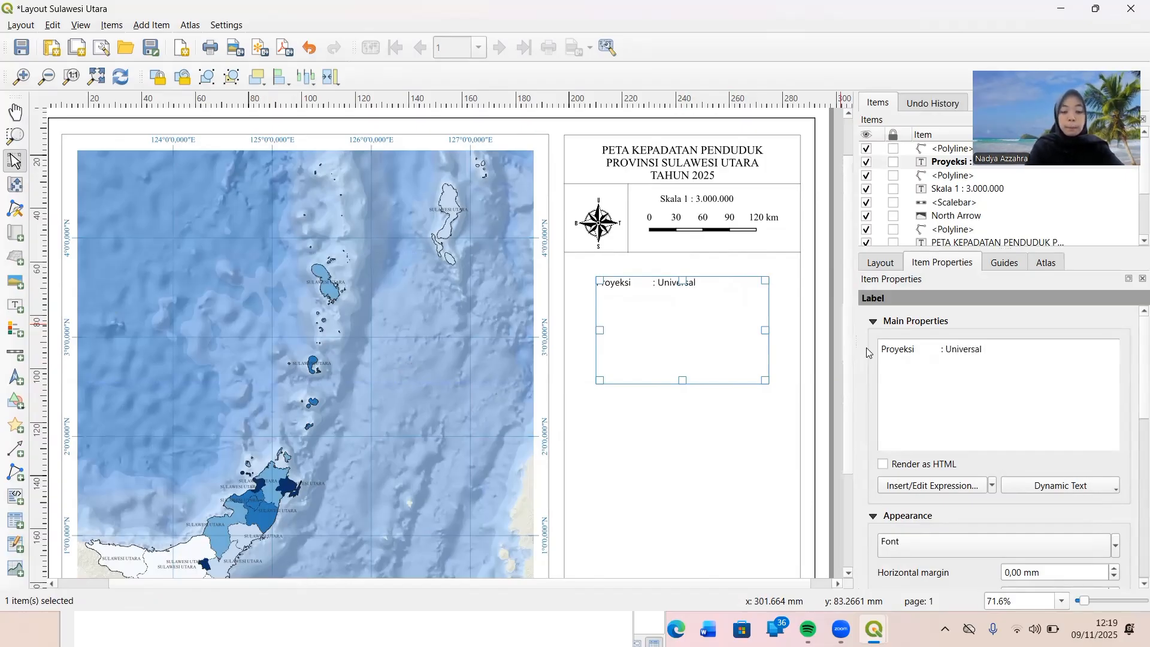
pyautogui.write(' Tranver')
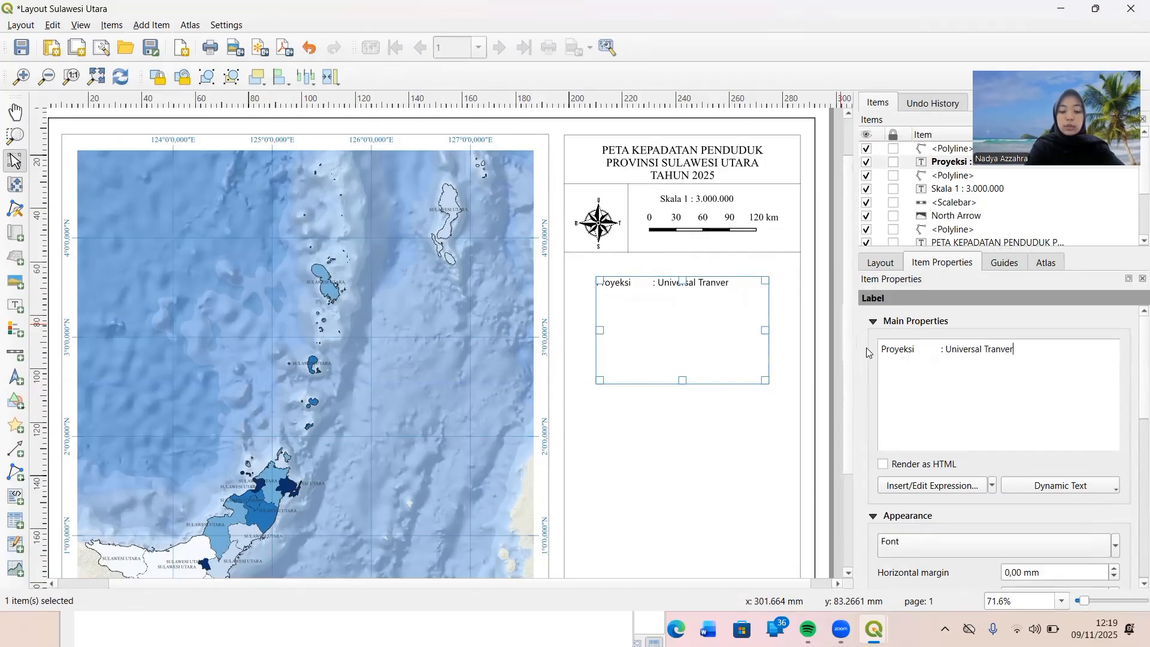
pyautogui.write('es Mec')
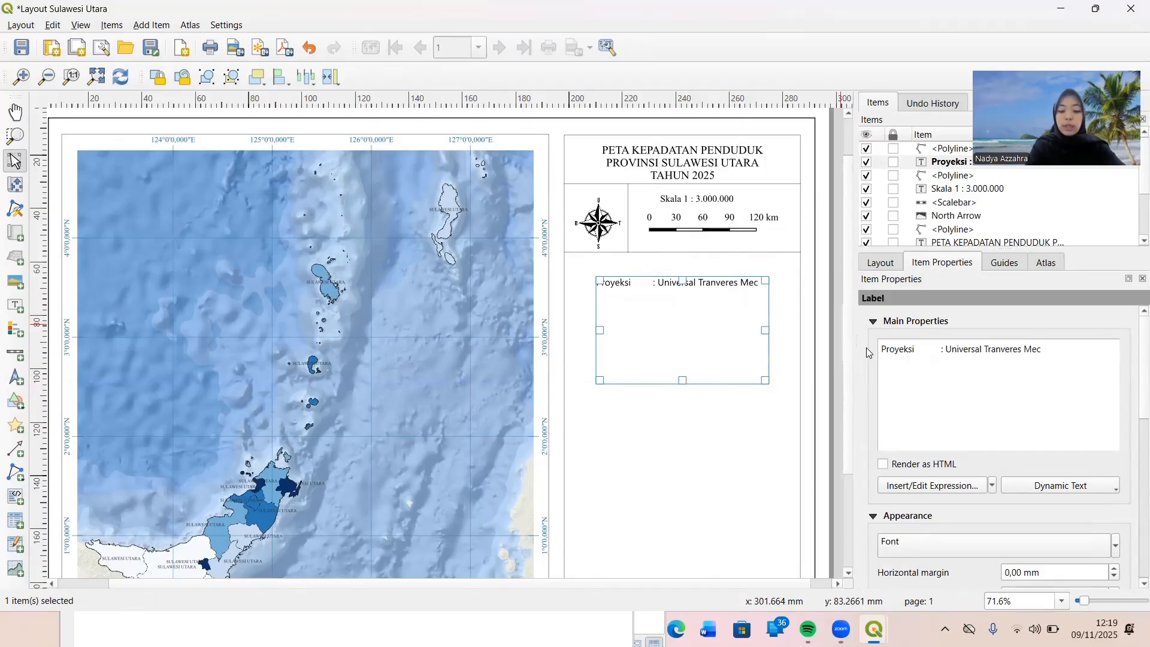
pyautogui.write('ator')
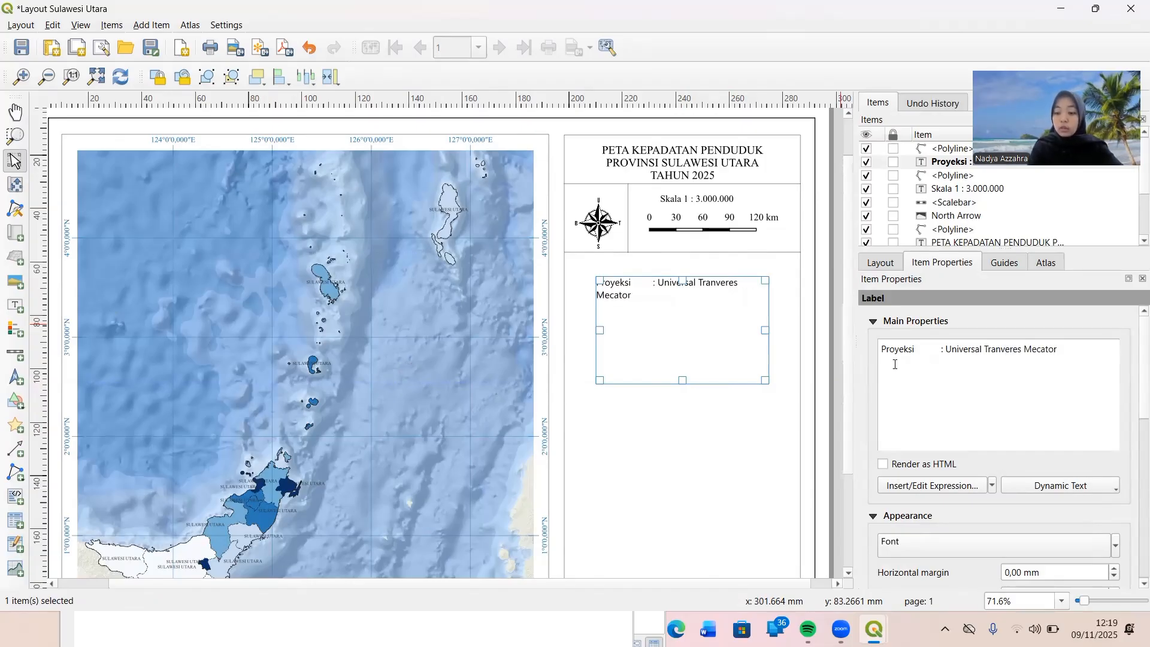
# Add a second line to the projection label reading "Sistem Grid : Grid Geografis", with its colon aligned to the first line.
pyautogui.press('Return')
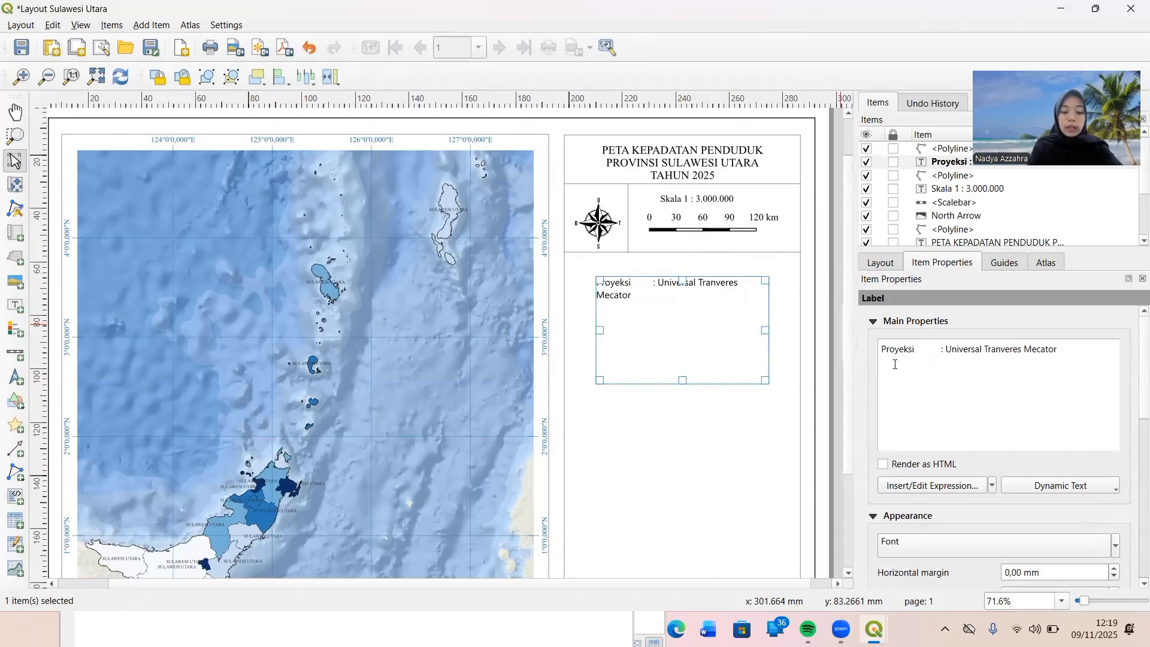
pyautogui.write('Sistem')
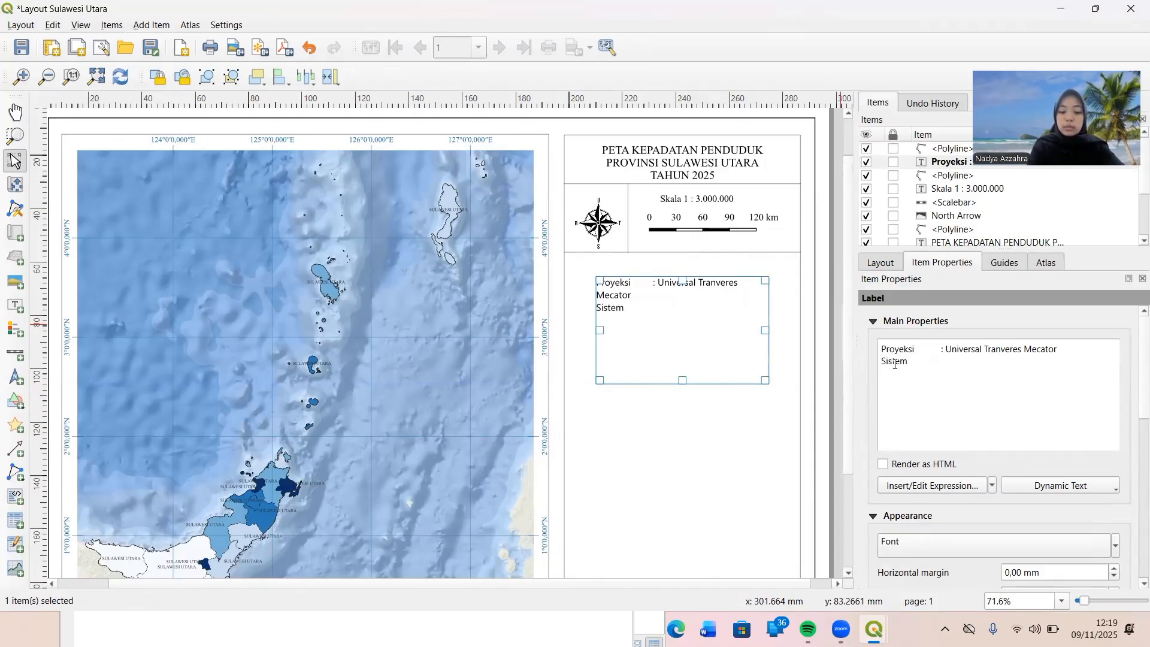
pyautogui.write(' Grid')
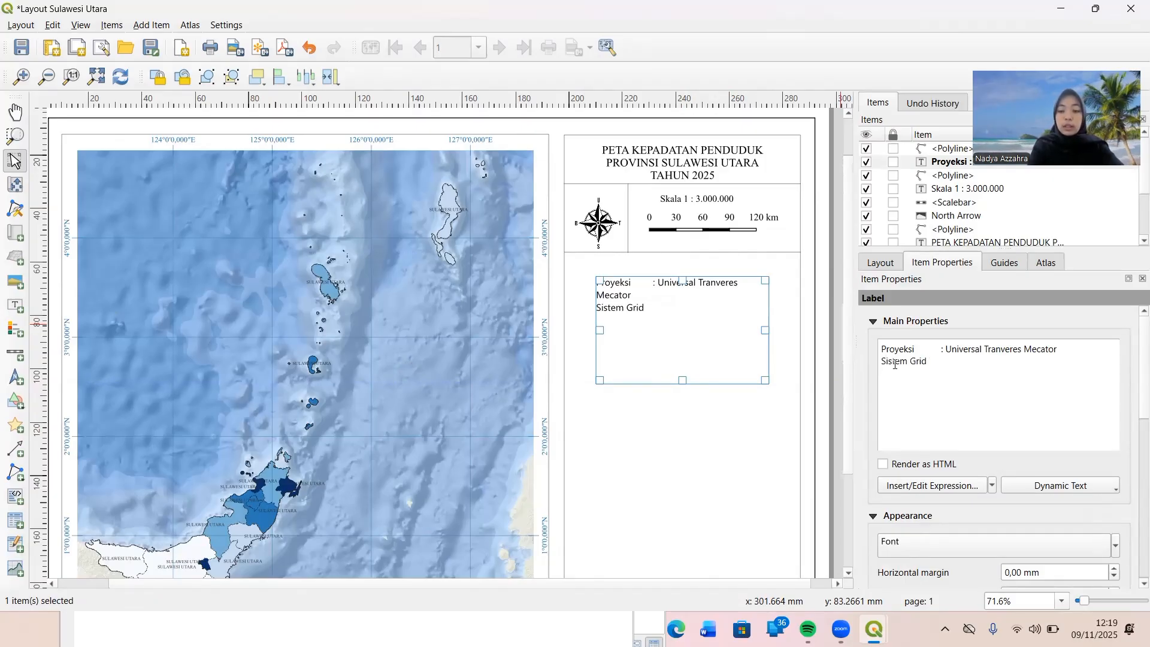
pyautogui.write('\t: ')
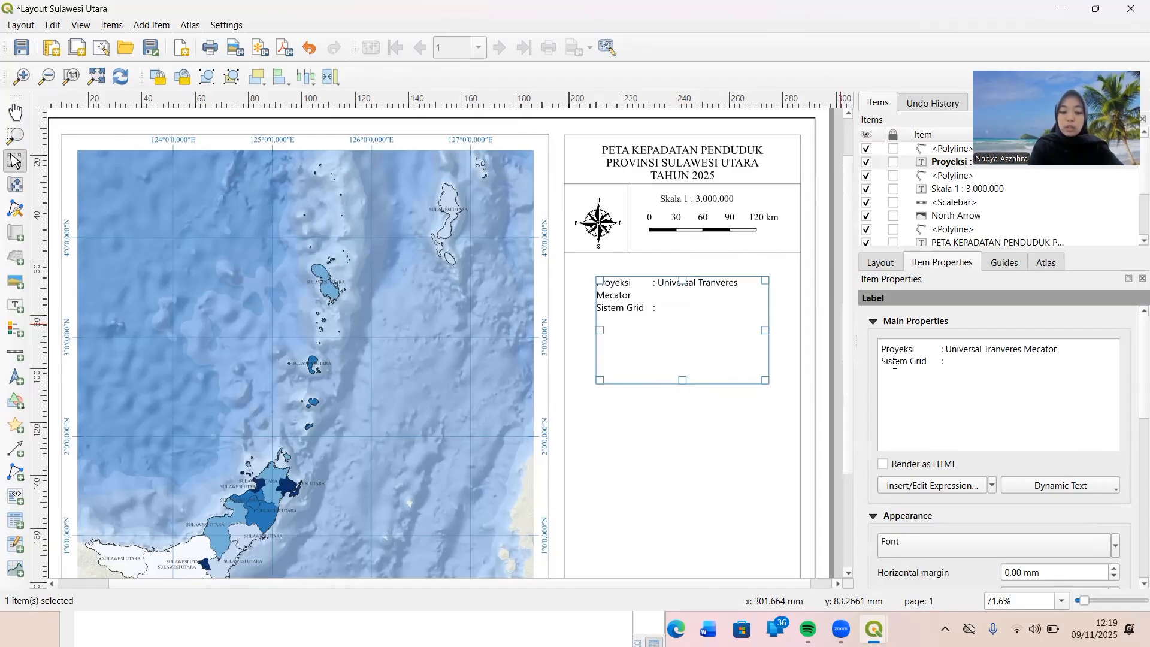
pyautogui.write('G')
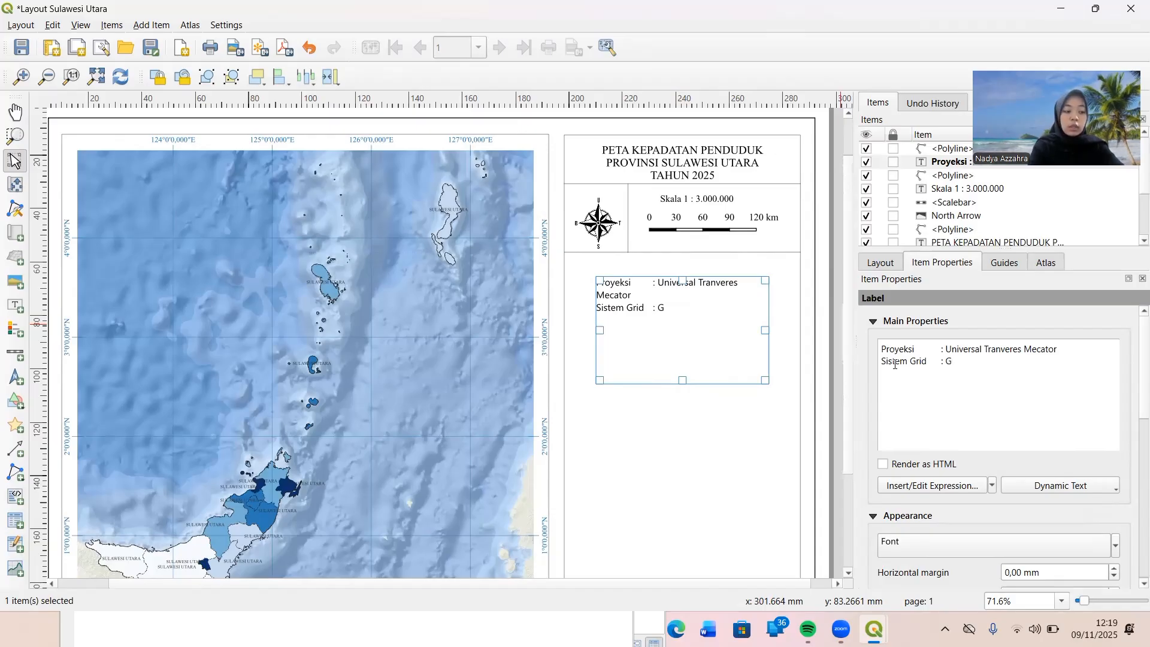
pyautogui.write('ri')
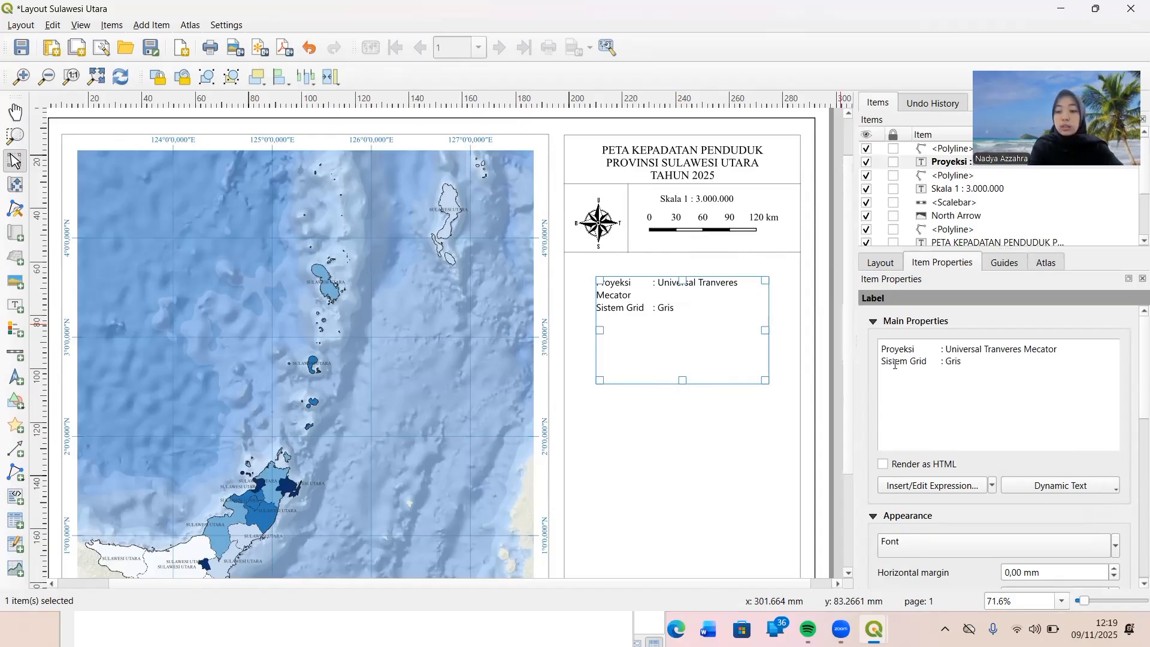
pyautogui.write('d')
pyautogui.write(' Geo')
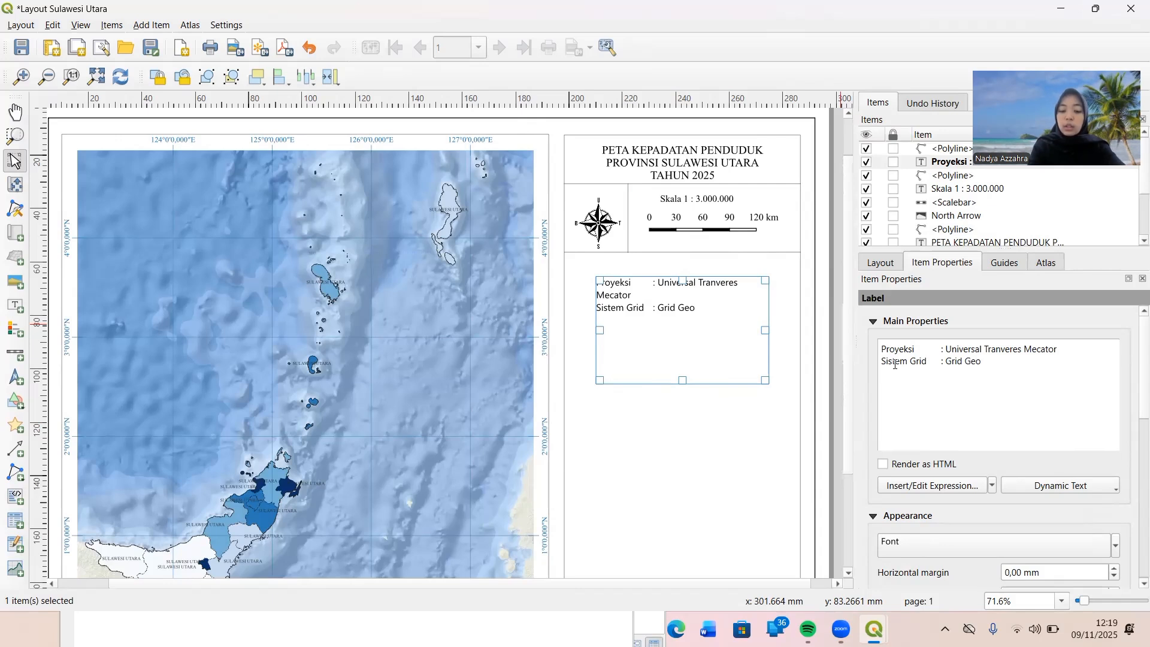
pyautogui.write('grafis ')
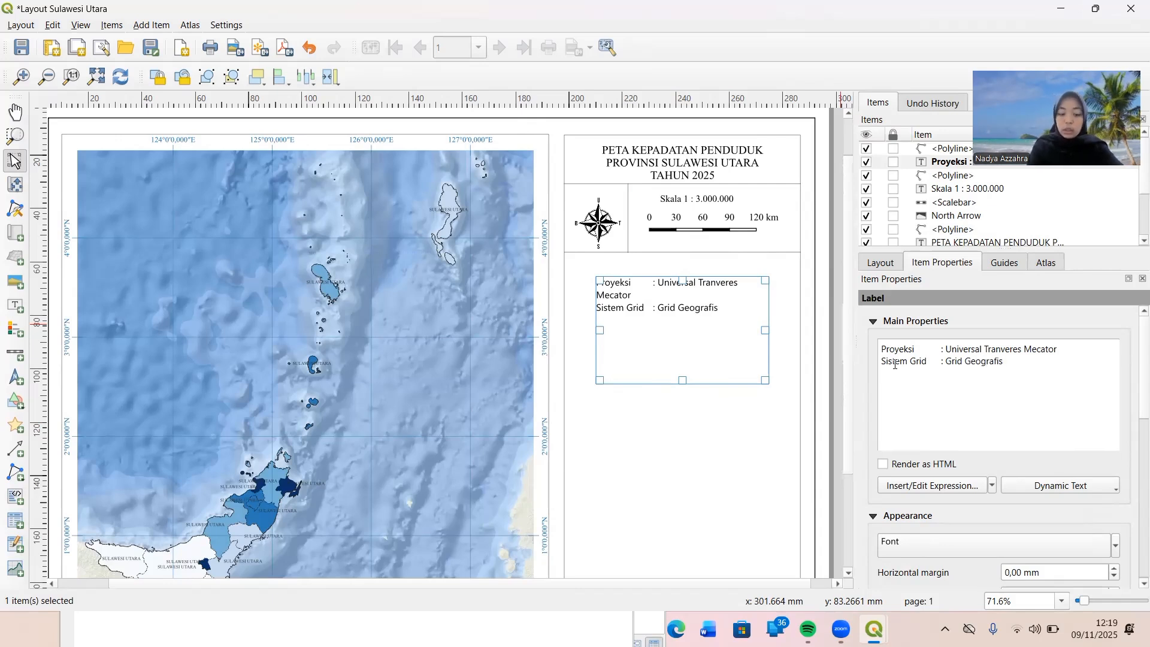
pyautogui.write('Datum\t')
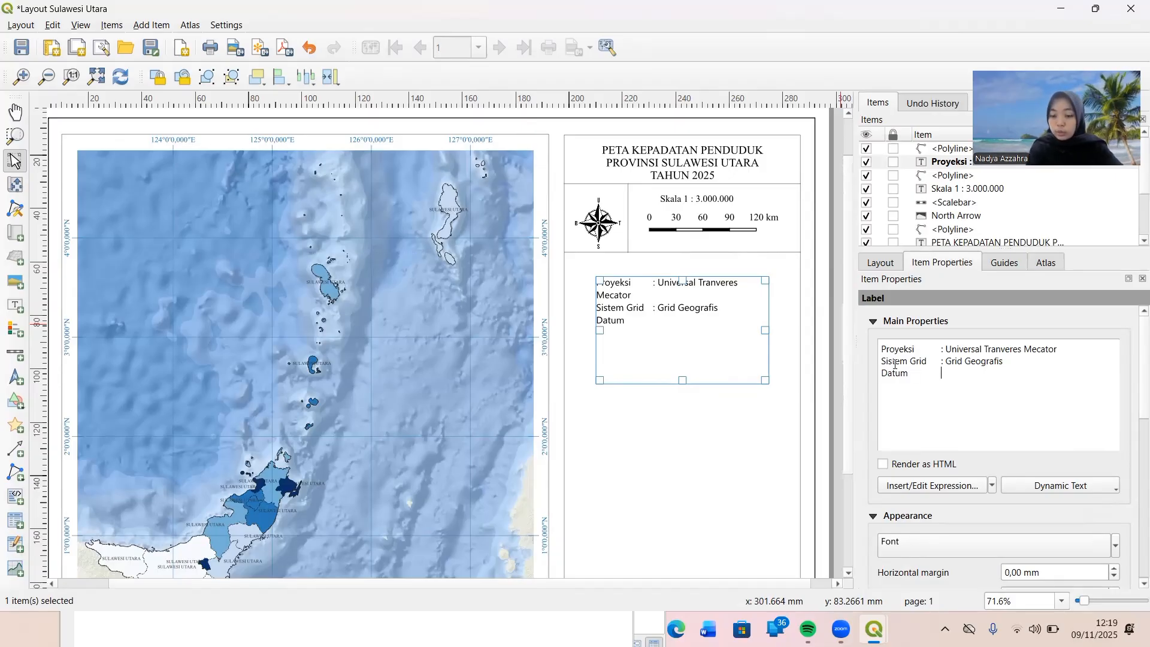
pyautogui.write(': W')
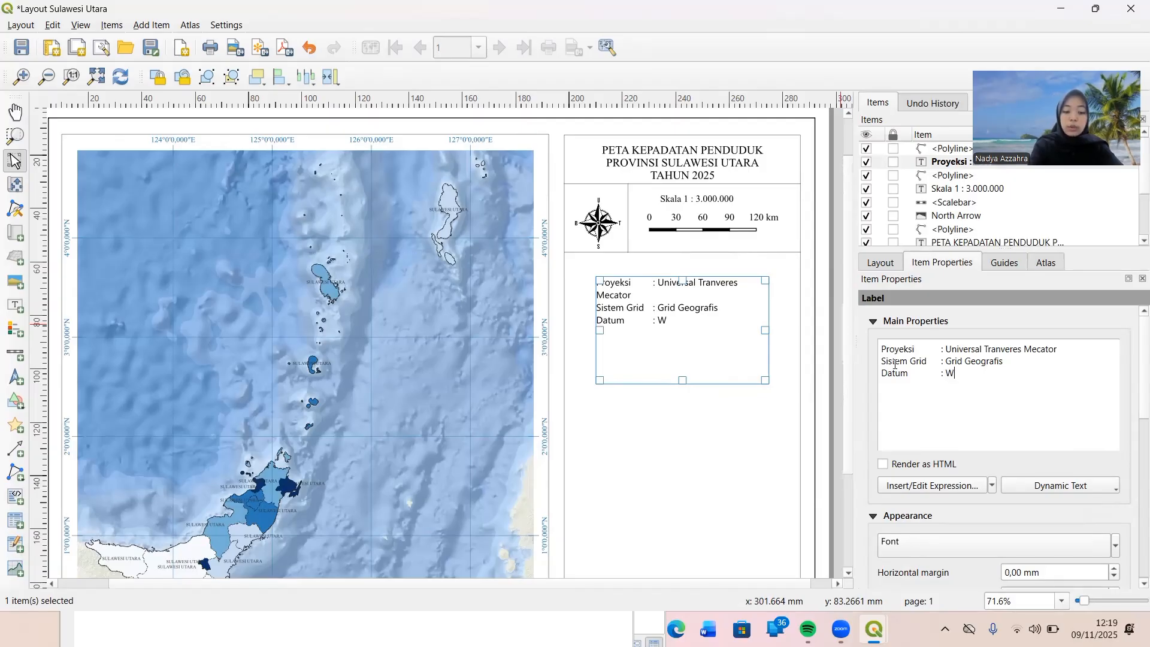
pyautogui.write('GS1')
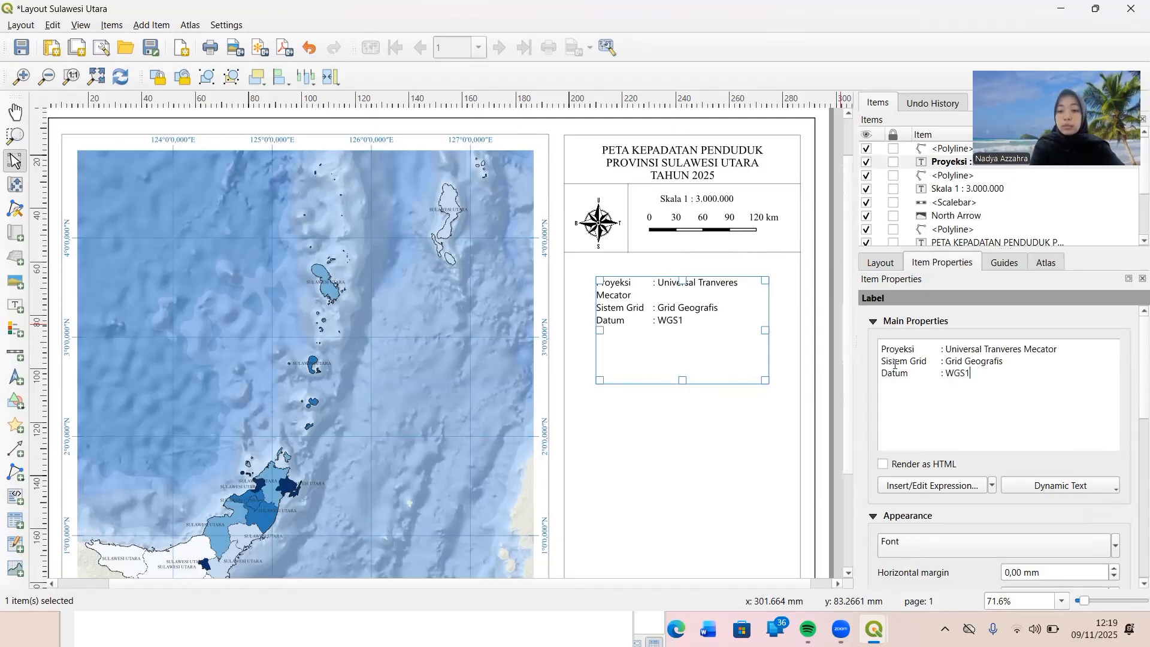
# Add a third line to the projection label reading "Datum : WGS 1984", with its colon aligned to the lines above.
pyautogui.press('BackSpace')
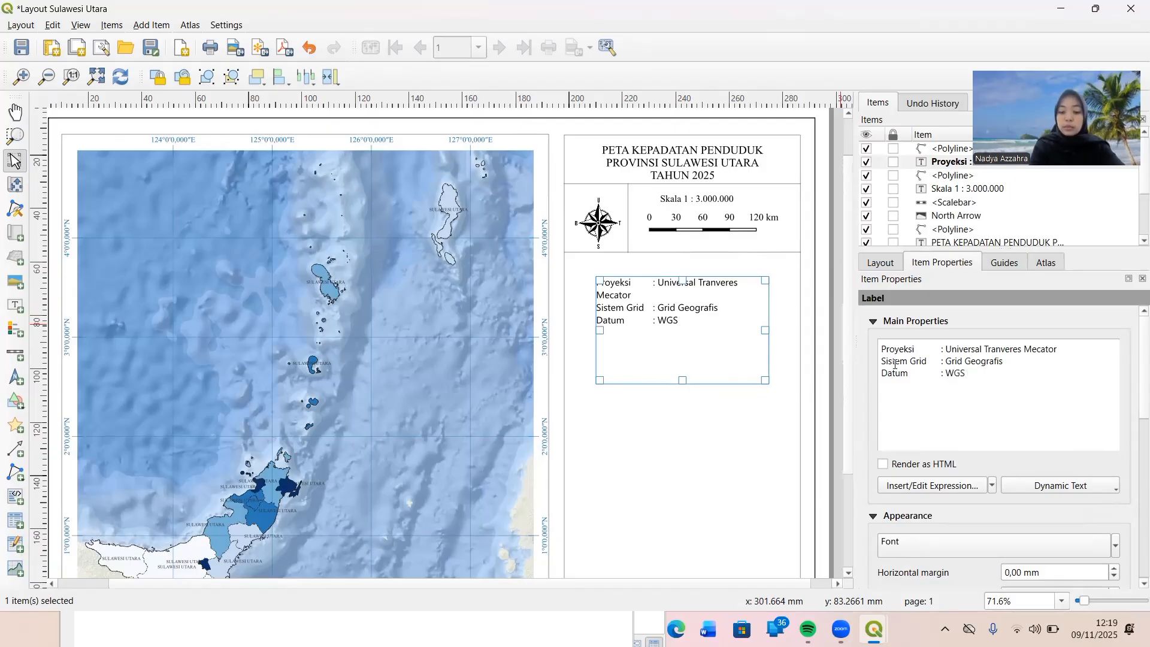
pyautogui.write('19')
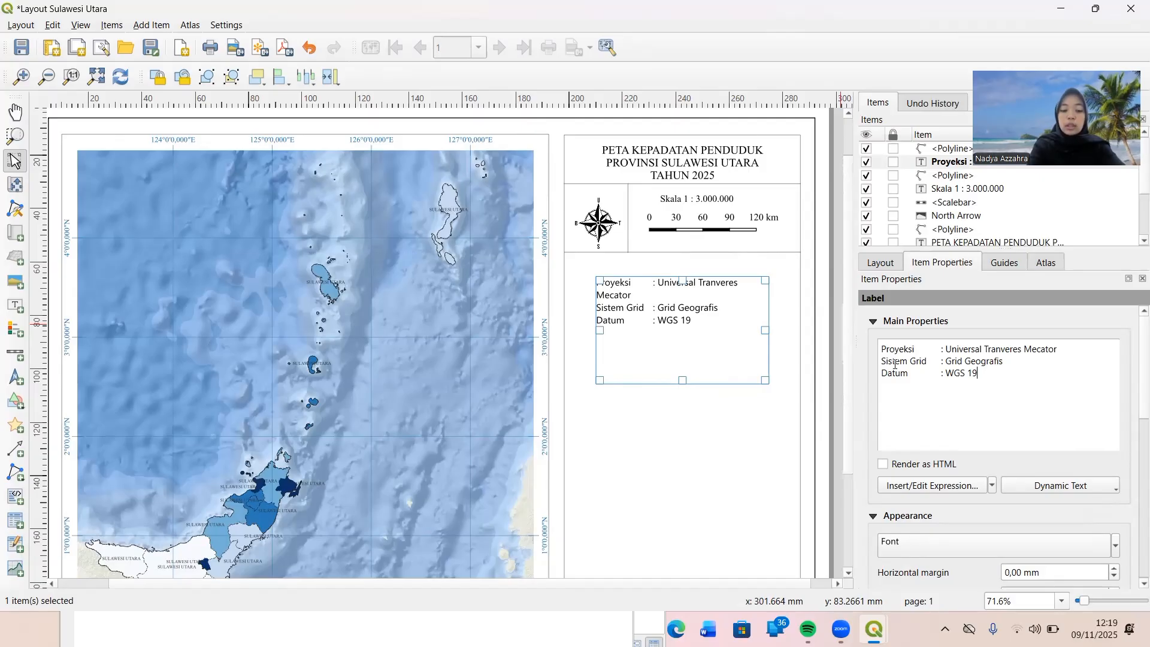
pyautogui.write('84')
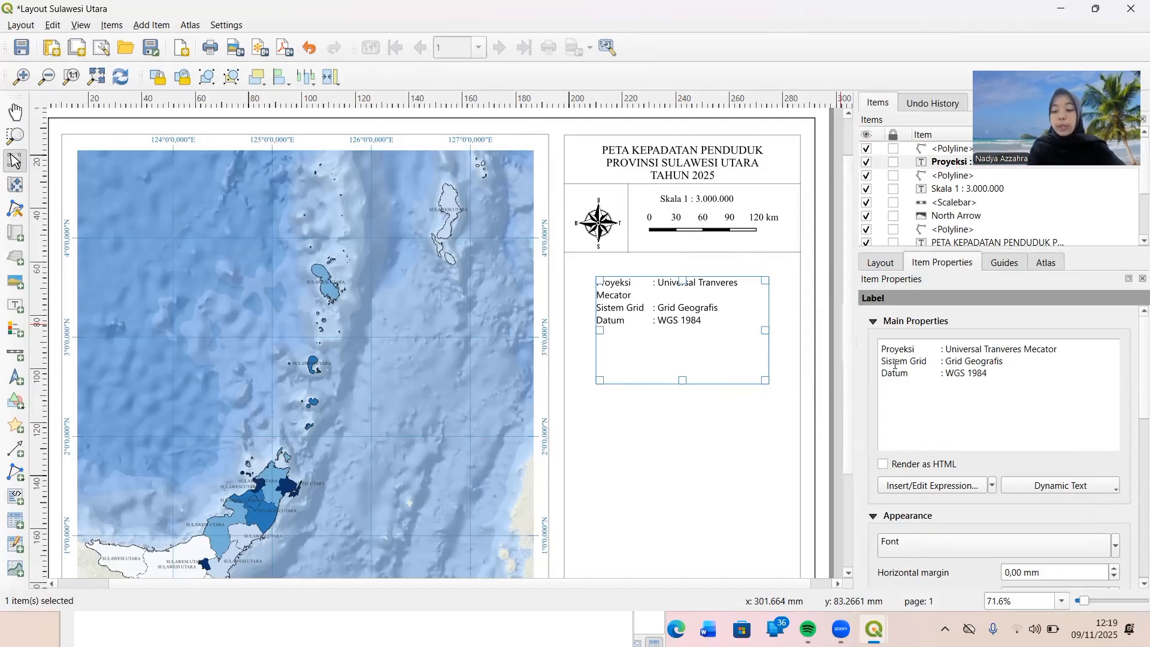
# Add a fourth line to the projection label reading "Zona : 51 N", keeping the colon aligned.
pyautogui.press('Return')
pyautogui.write('Zona')
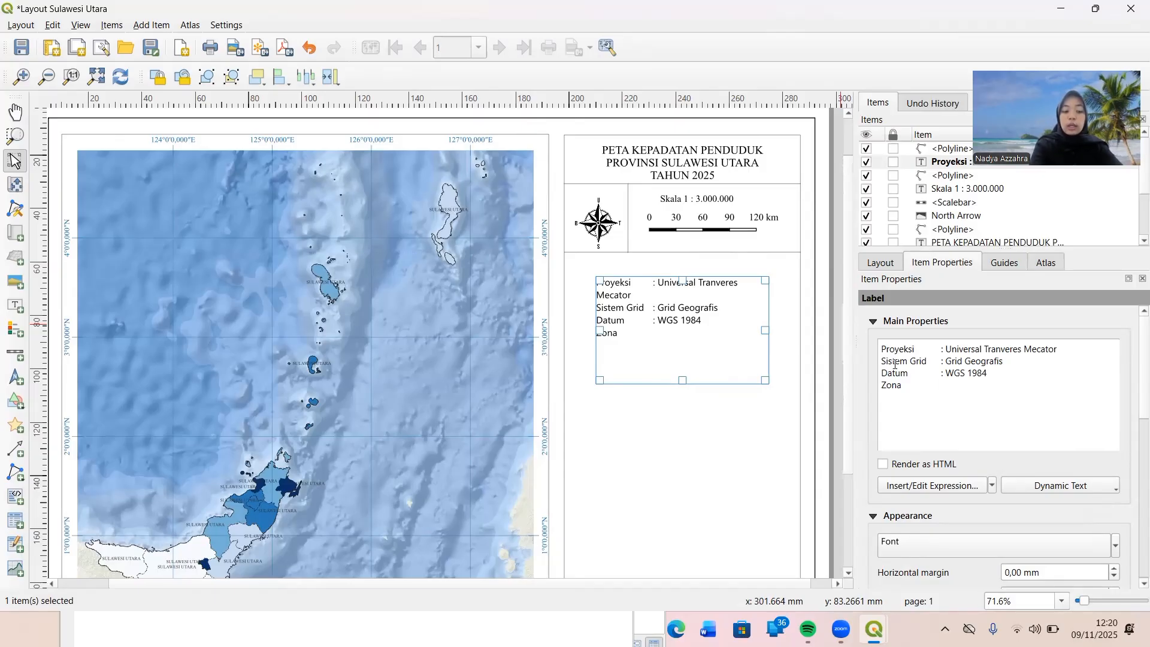
pyautogui.write('\t: ')
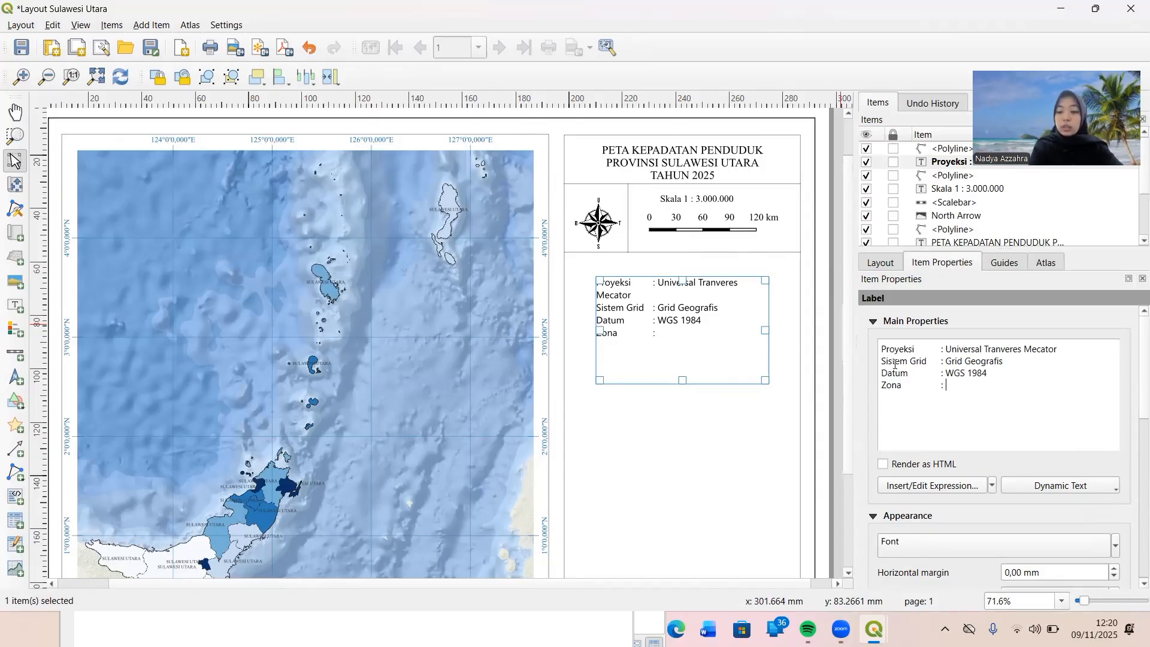
pyautogui.write('51')
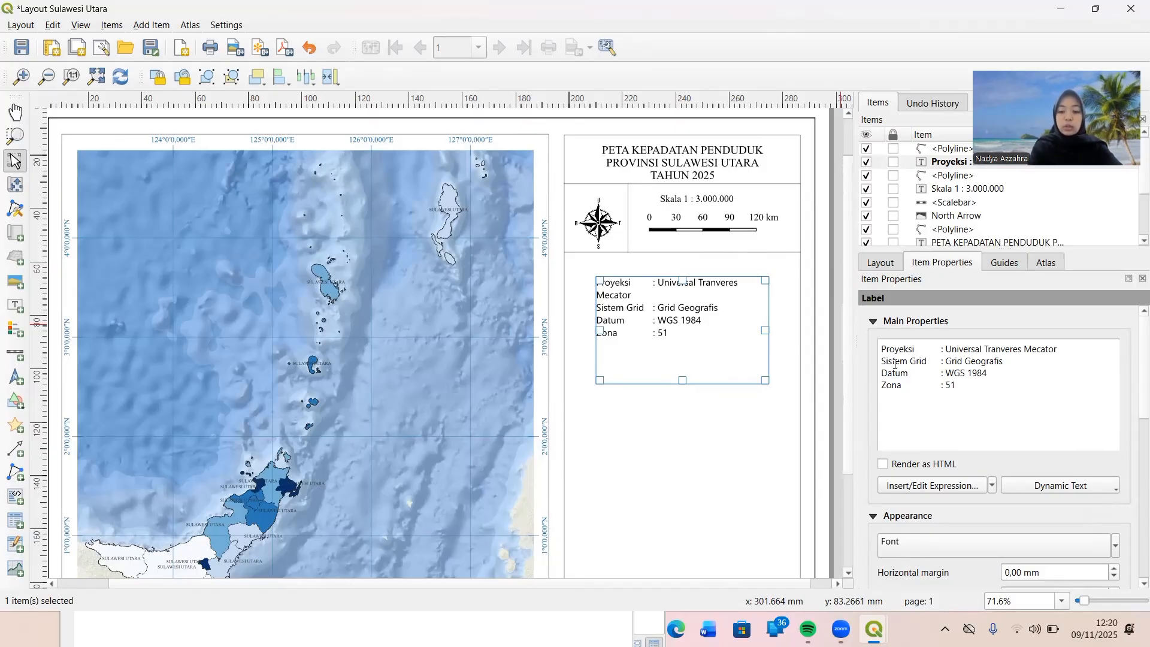
pyautogui.write(' N')
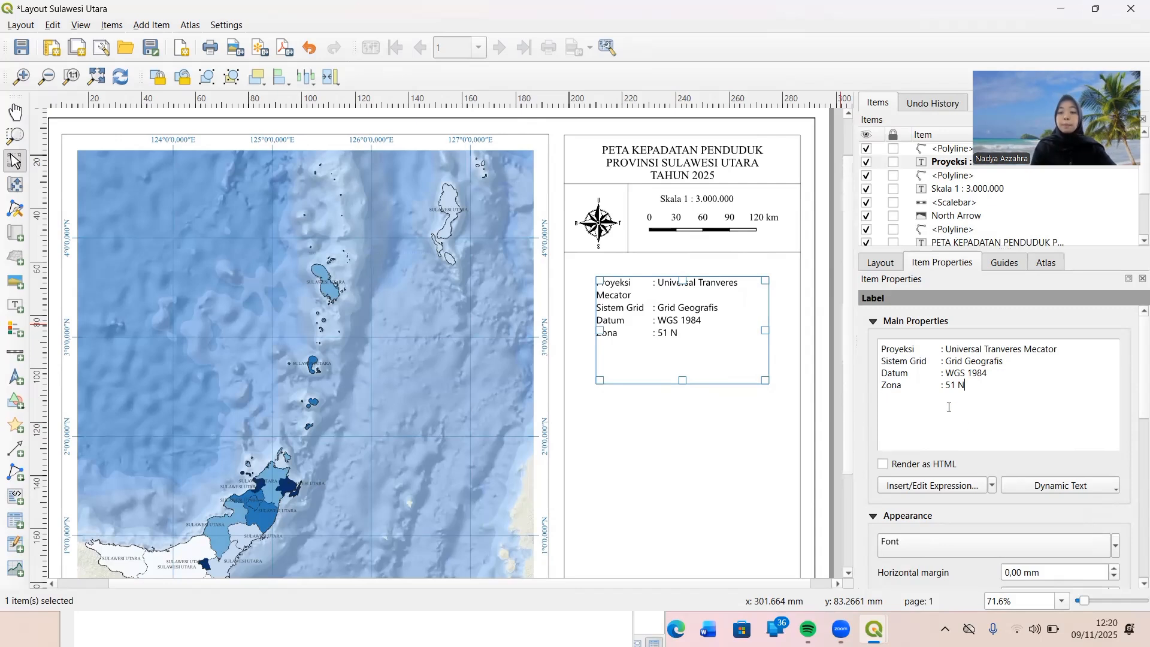
# Change the projection label's font to Times New Roman.
pyautogui.scroll(-1, 972, 520)
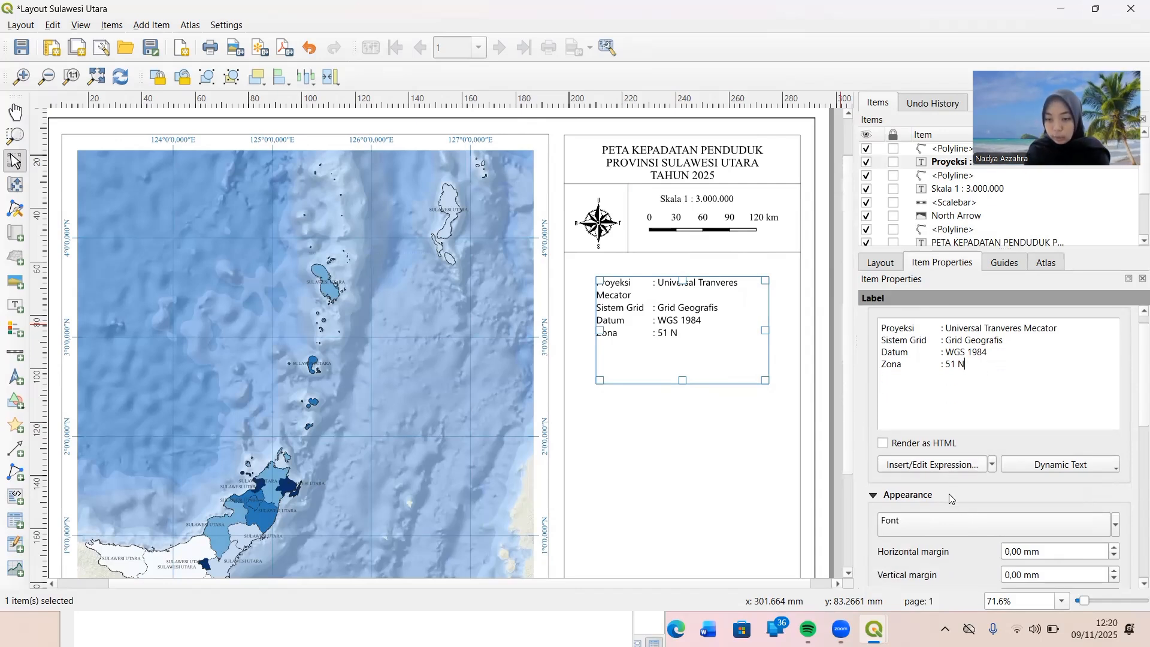
pyautogui.scroll(-1, 949, 494)
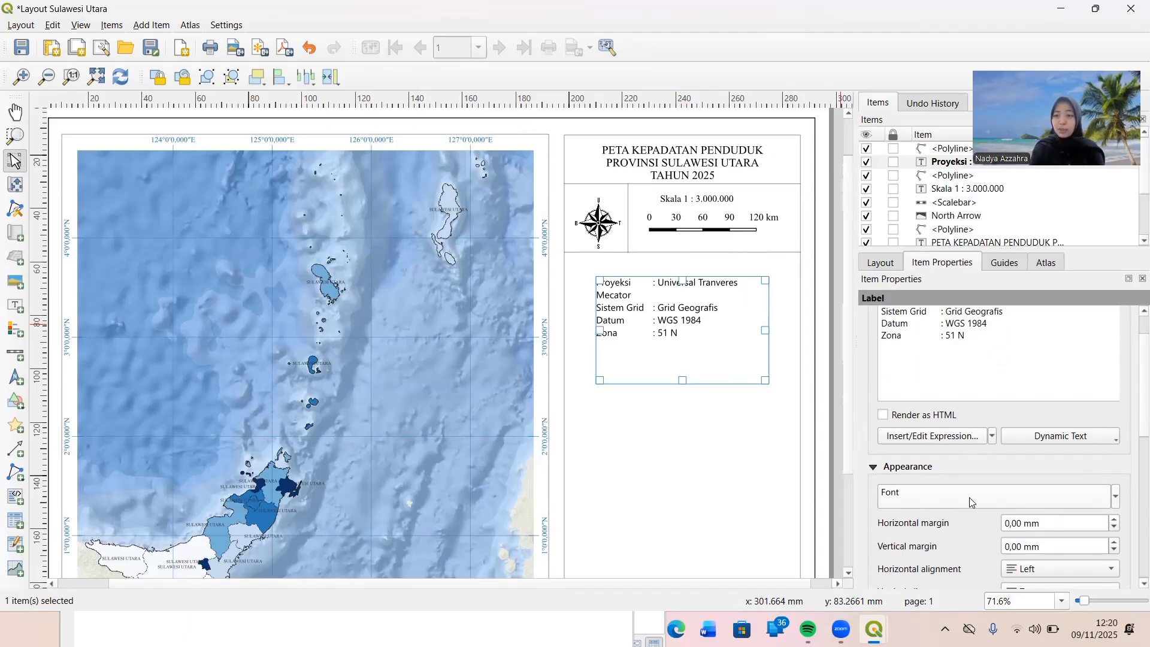
pyautogui.click(969, 502)
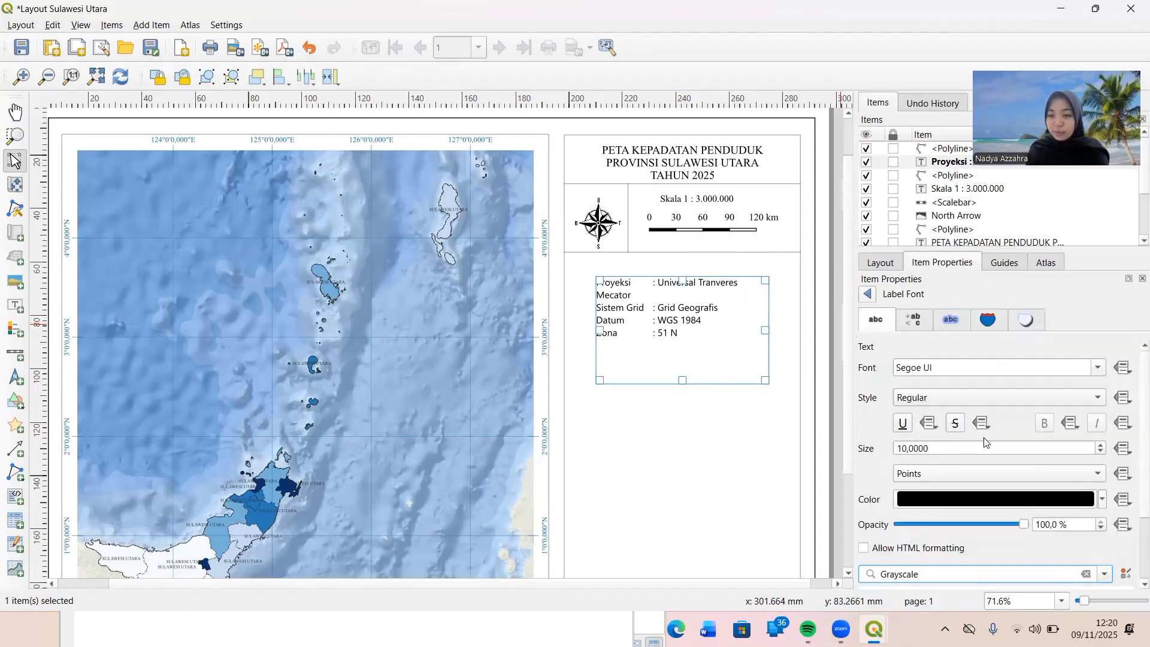
pyautogui.click(944, 368)
pyautogui.moveTo(945, 368); pyautogui.dragTo(893, 371)
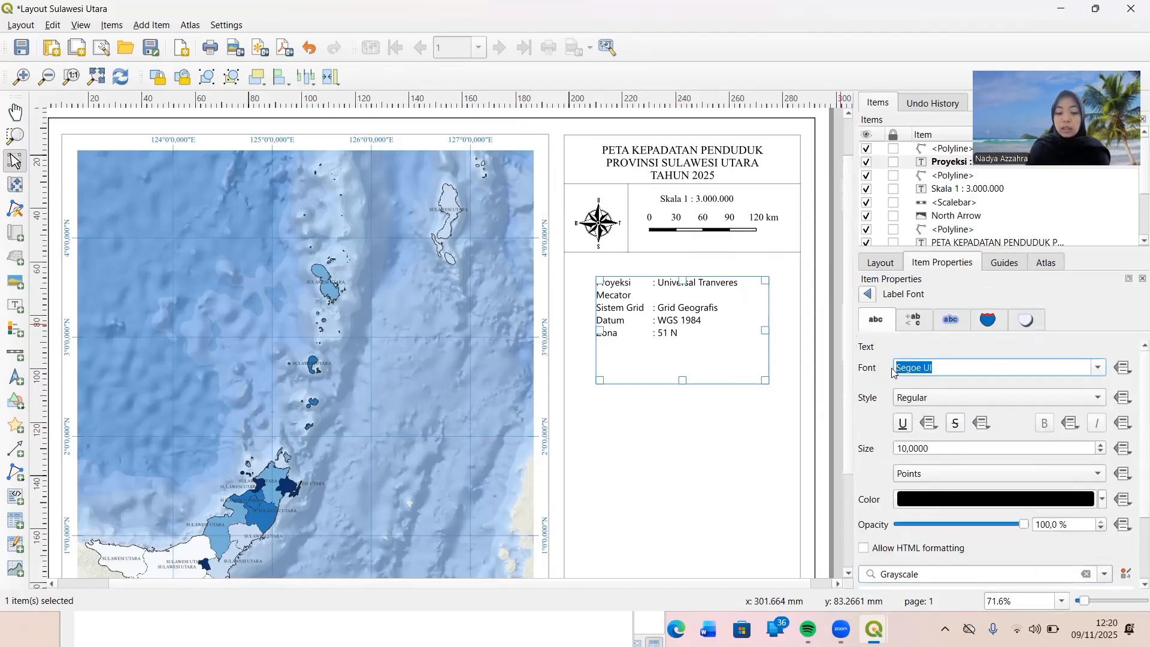
pyautogui.write('Tahoma')
pyautogui.press('BackSpace')
pyautogui.press('BackSpace')
pyautogui.press('BackSpace')
pyautogui.press('BackSpace')
pyautogui.press('BackSpace')
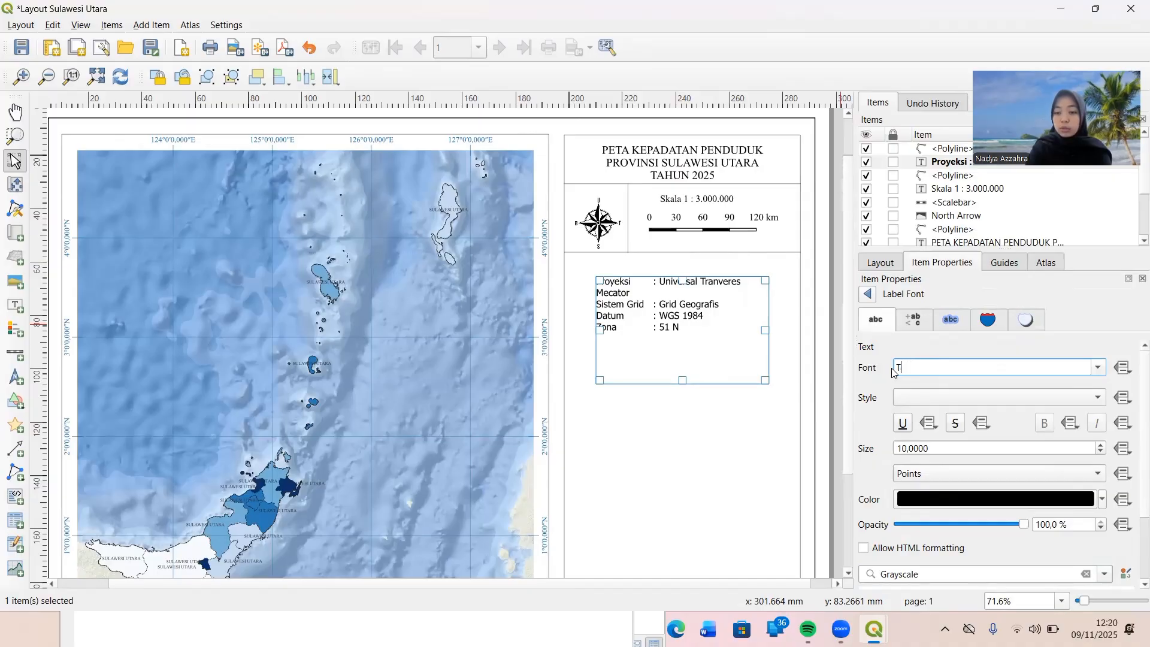
pyautogui.write('imes New Roman')
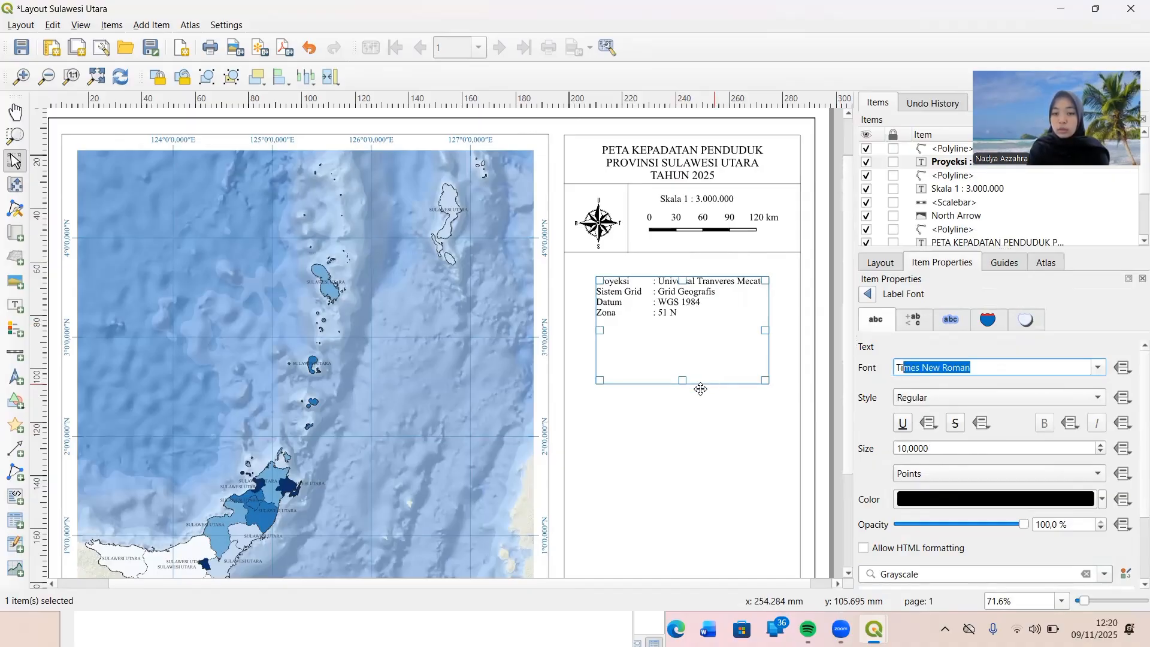
# Shrink the projection label's frame to fit its four lines and move it just beneath the lower horizontal divider, near the column's left edge.
pyautogui.moveTo(682, 381); pyautogui.dragTo(699, 319)
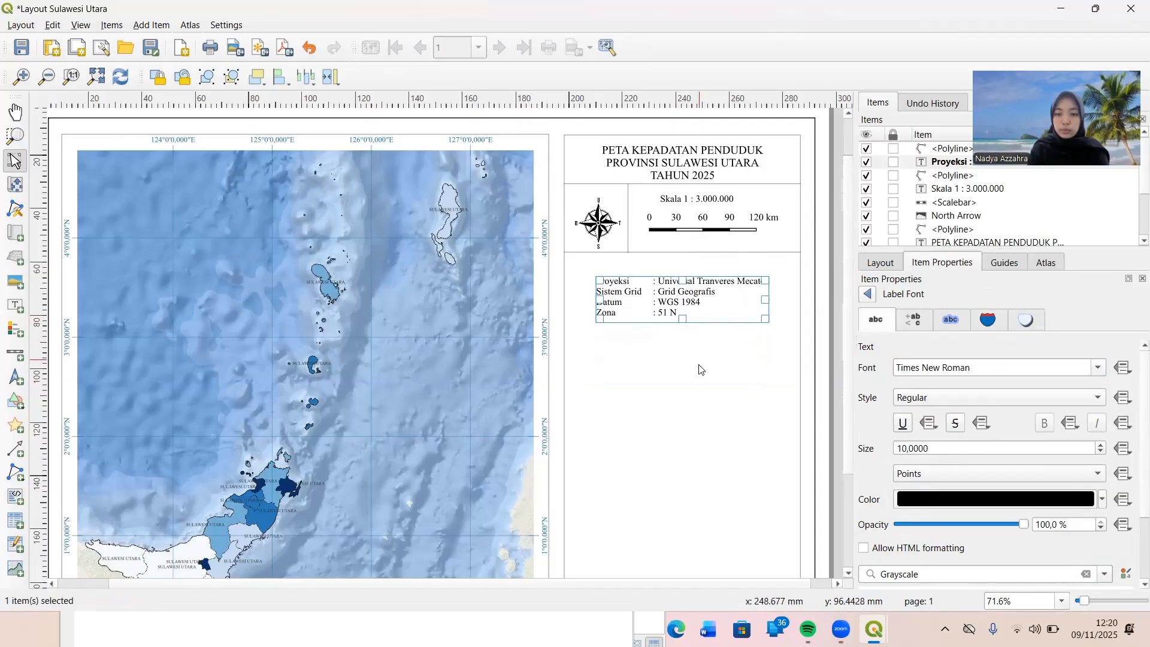
pyautogui.click(699, 369)
pyautogui.click(659, 297)
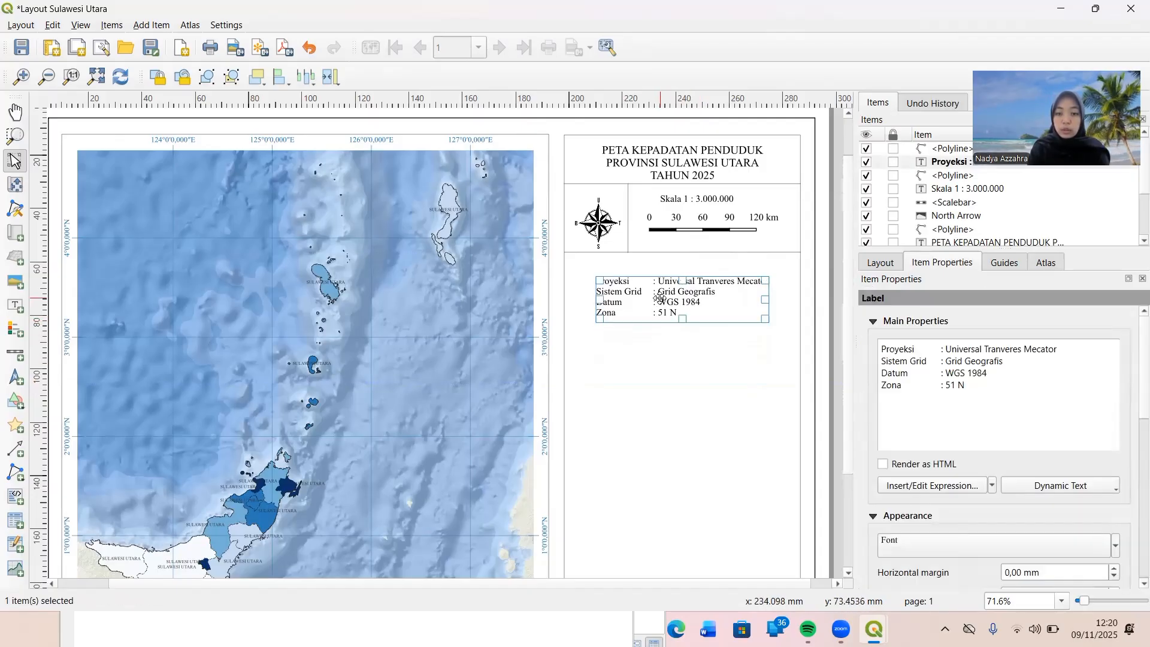
pyautogui.moveTo(650, 306); pyautogui.dragTo(617, 283)
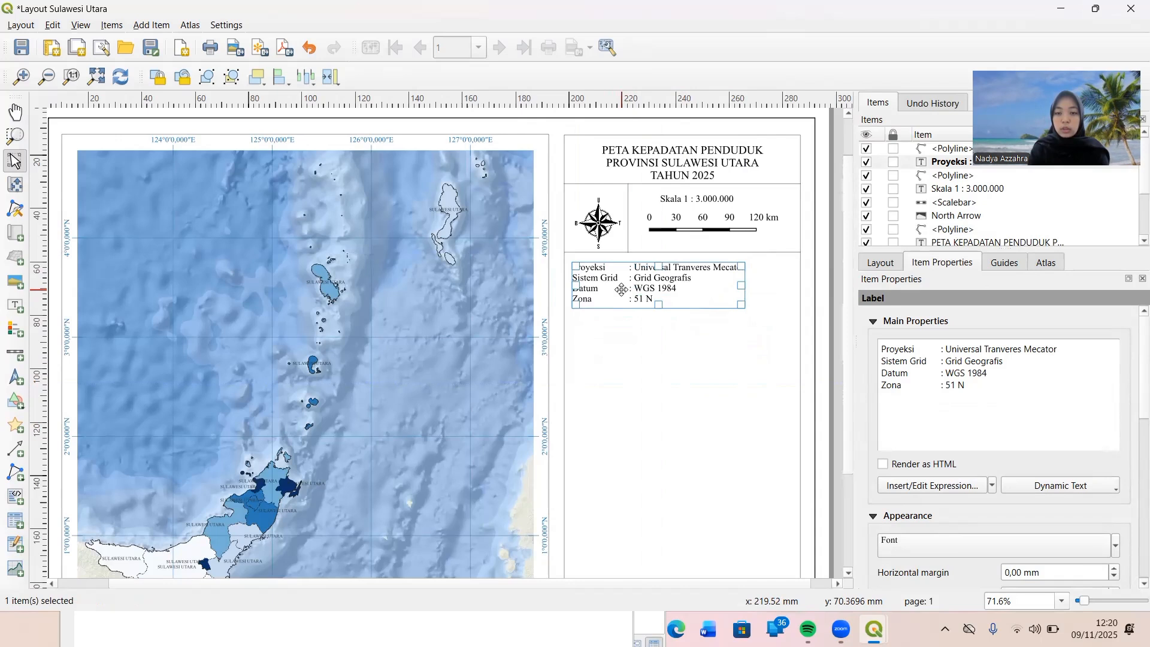
pyautogui.click(654, 356)
pyautogui.click(726, 253)
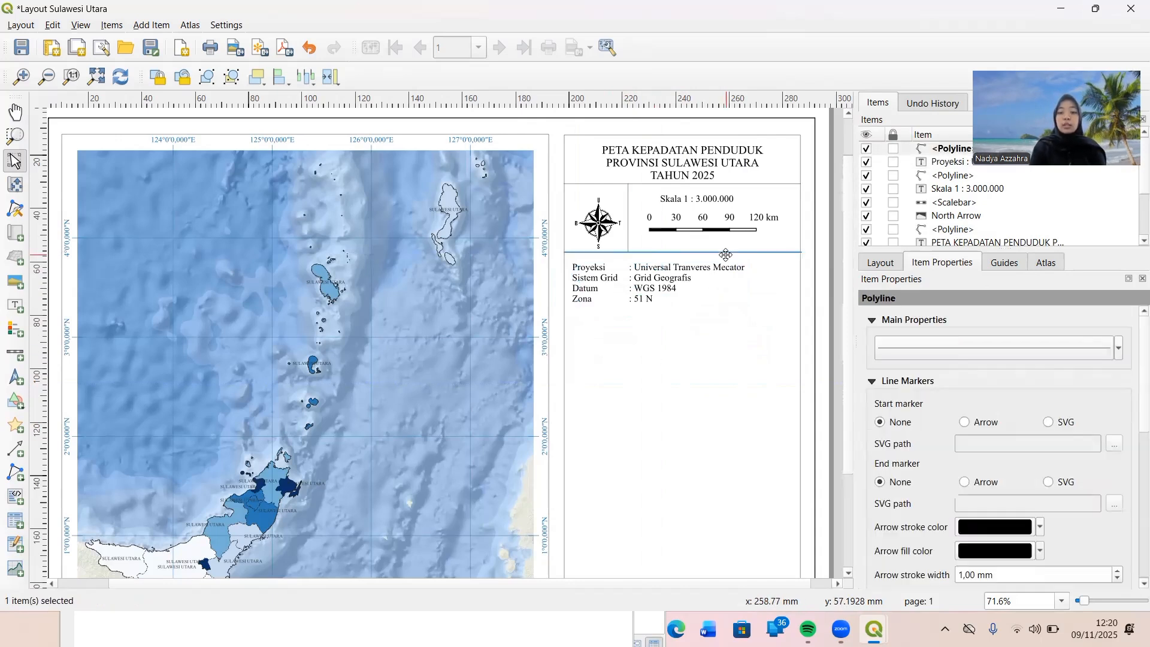
pyautogui.click(723, 399)
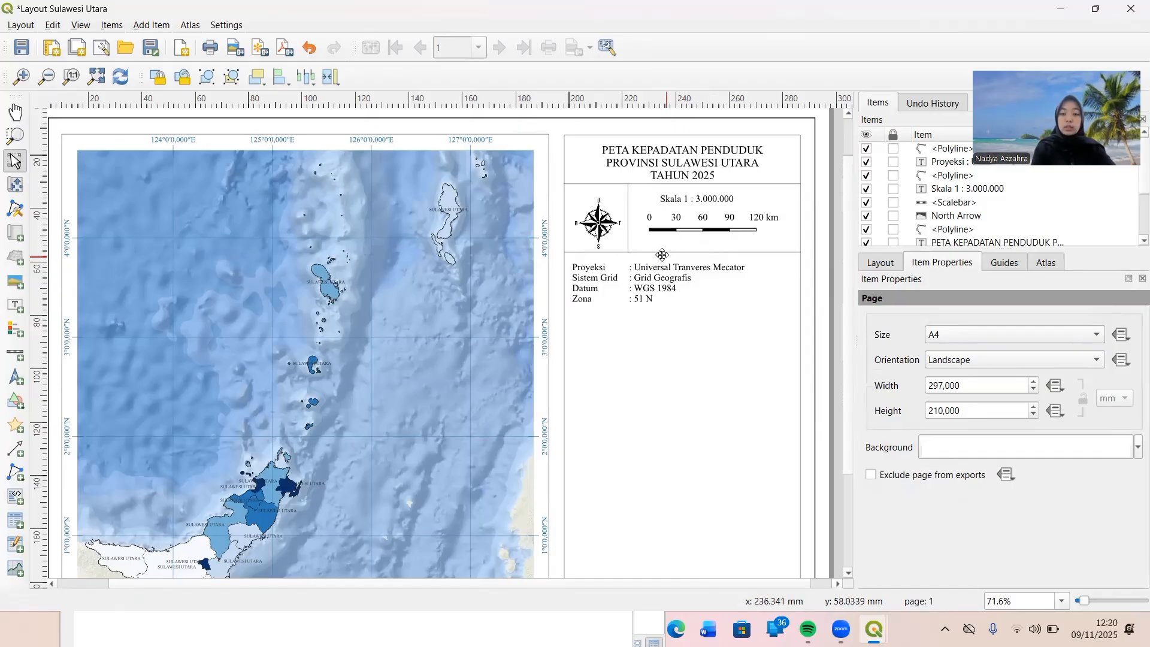
pyautogui.hotkey('ctrl', 'v')
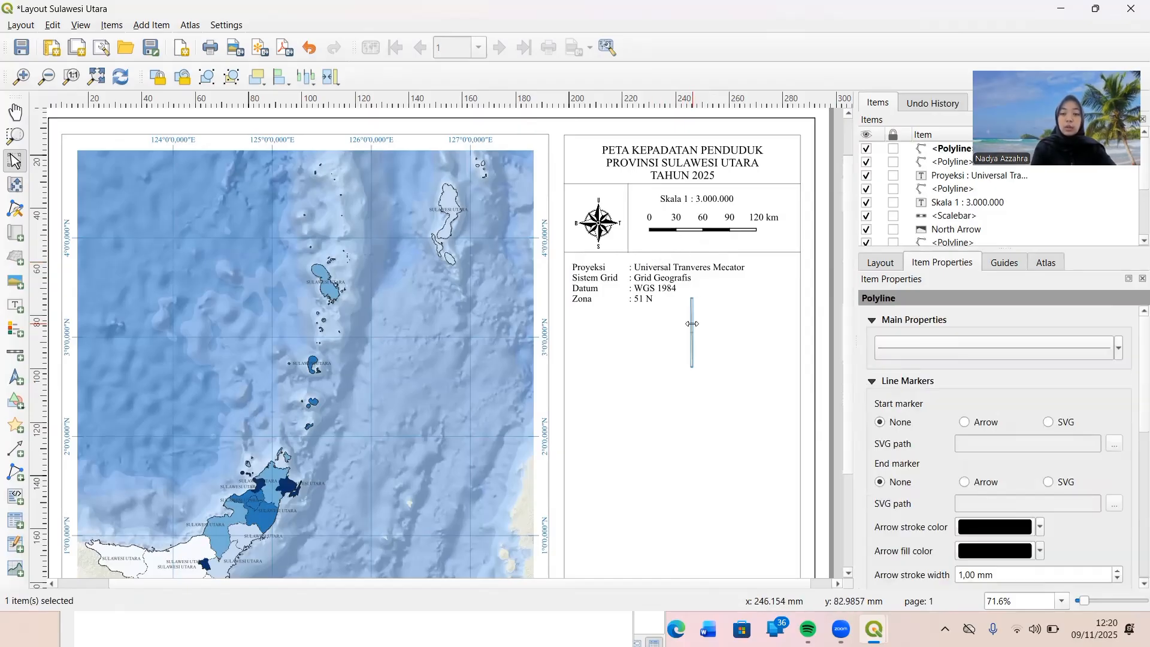
pyautogui.rightClick(691, 324)
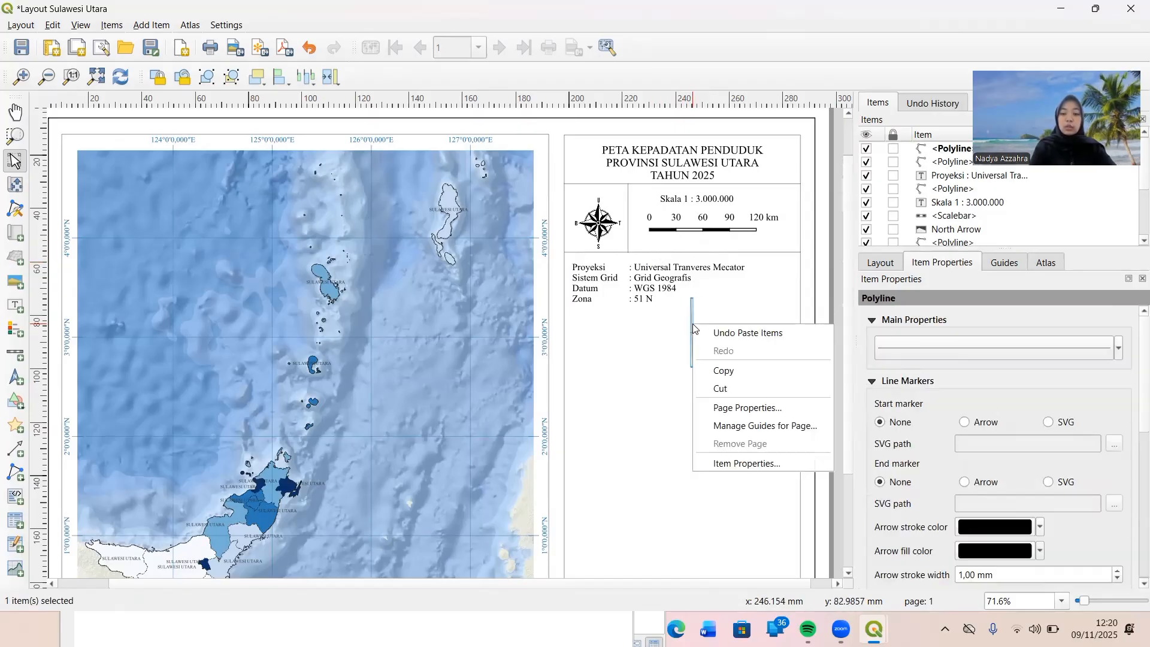
pyautogui.click(716, 369)
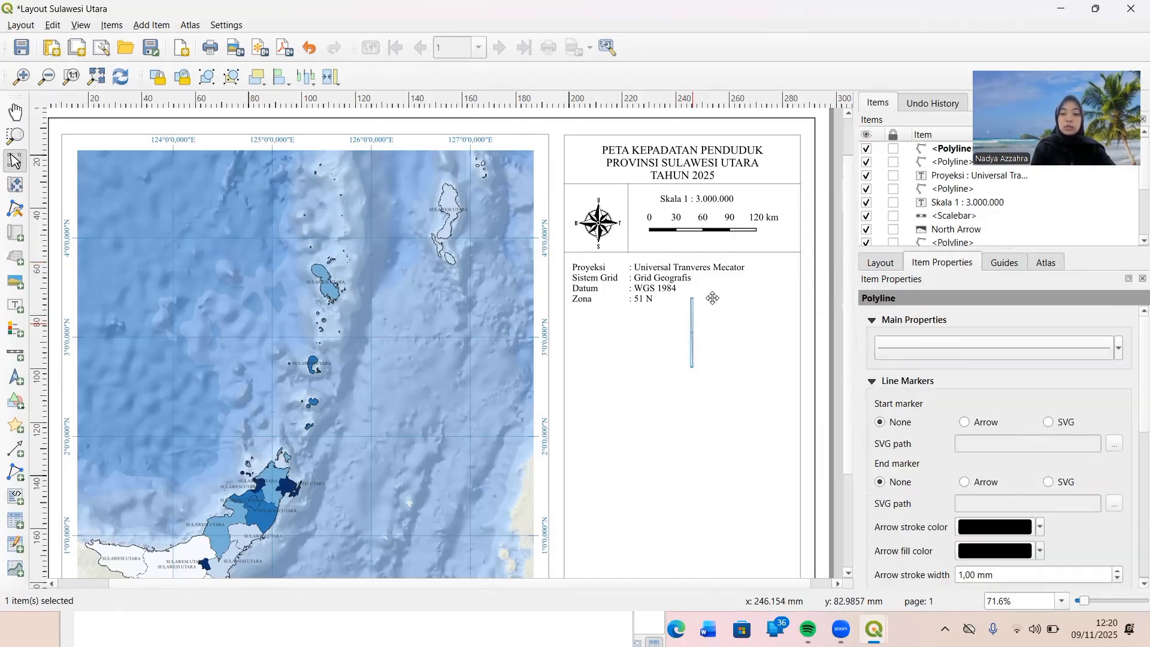
pyautogui.rightClick(693, 329)
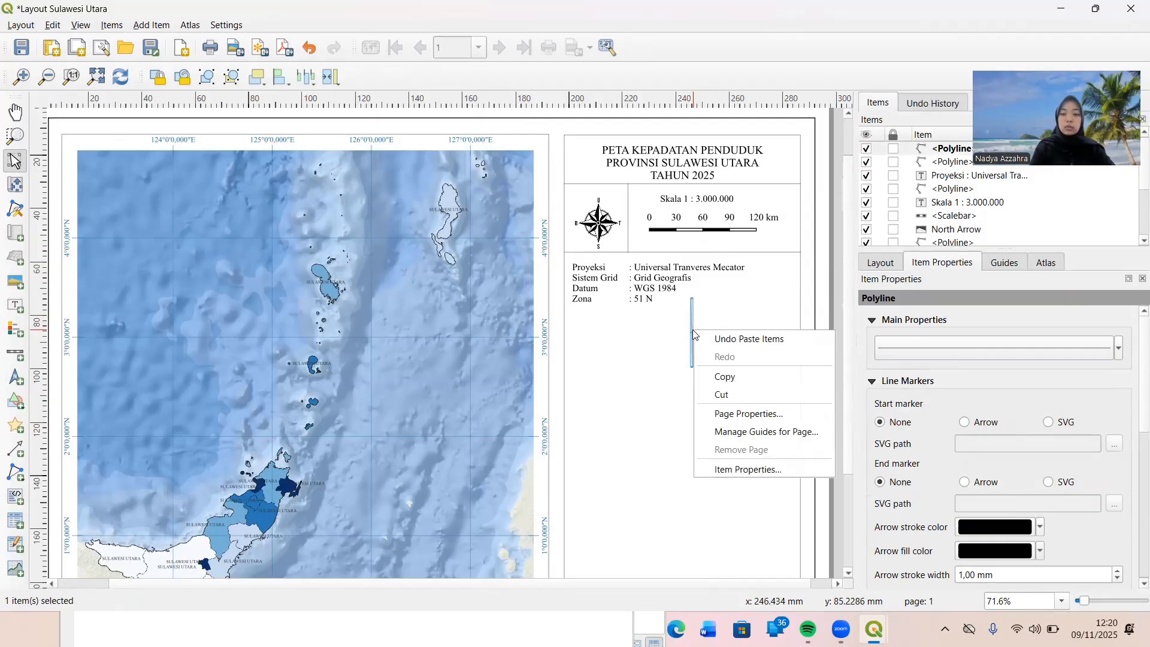
pyautogui.click(717, 395)
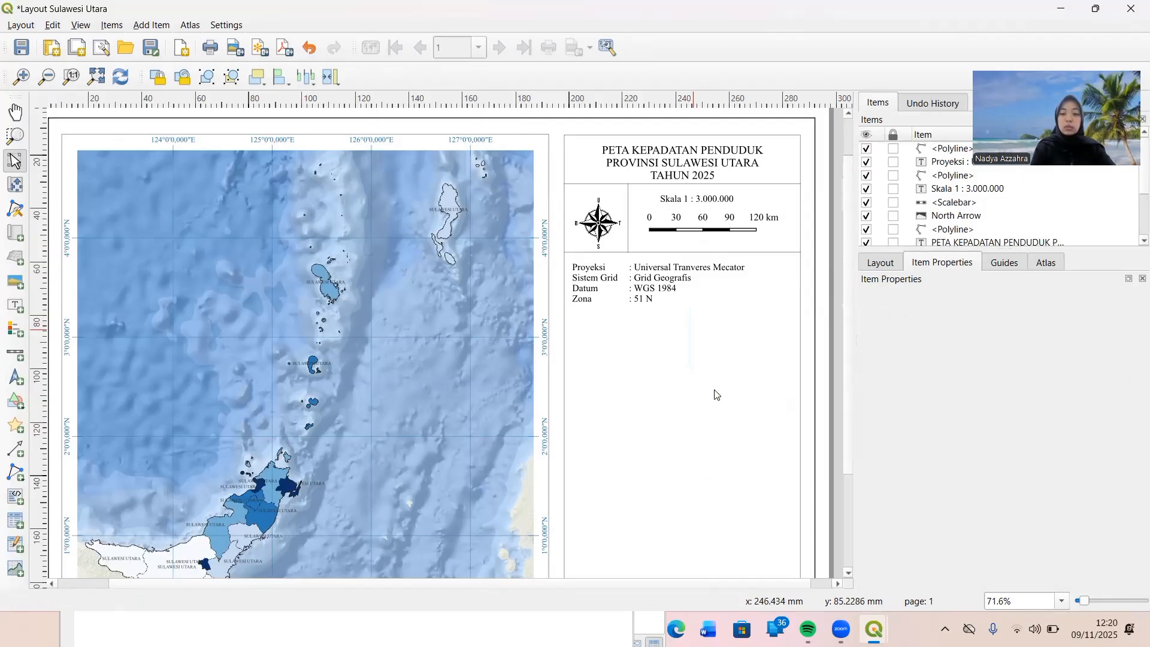
# Copy the horizontal divider above the projection text and place the duplicate just below the "Zona" line, spanning the column frame.
pyautogui.click(677, 252)
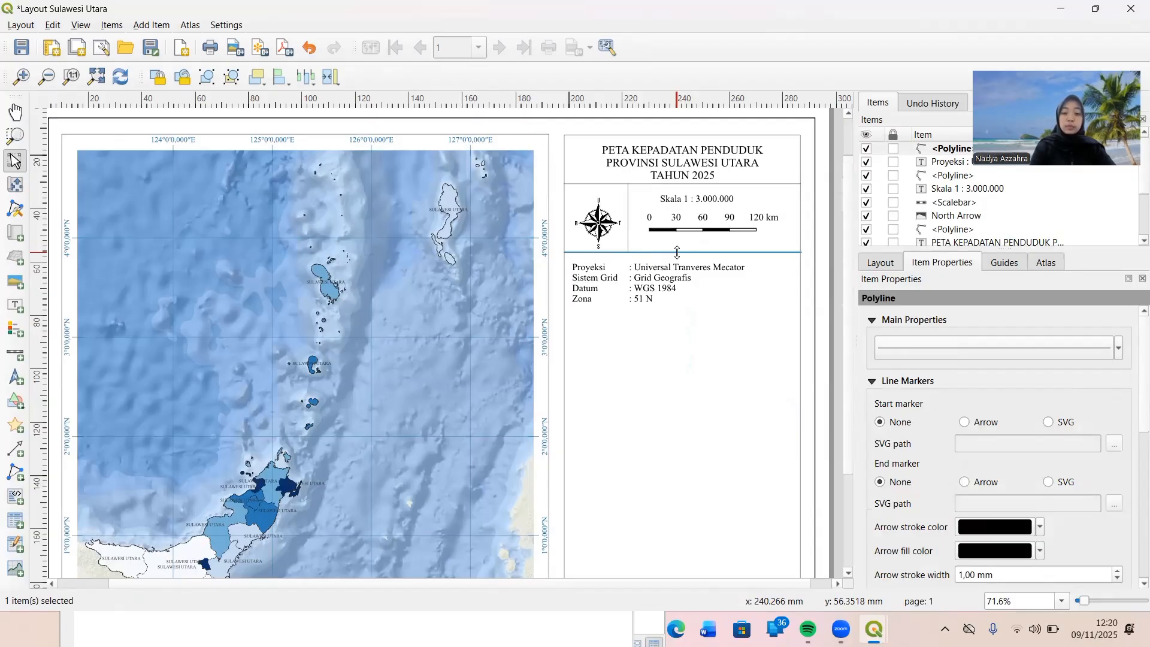
pyautogui.rightClick(678, 252)
pyautogui.click(707, 299)
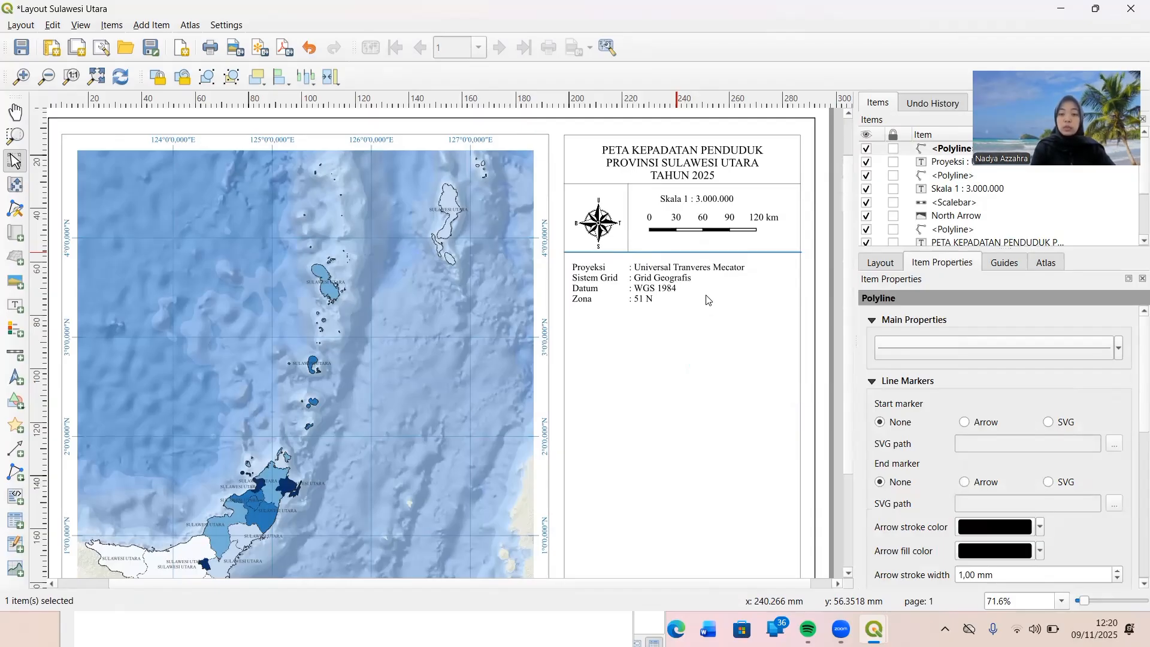
pyautogui.click(678, 353)
pyautogui.hotkey('ctrl', 'v')
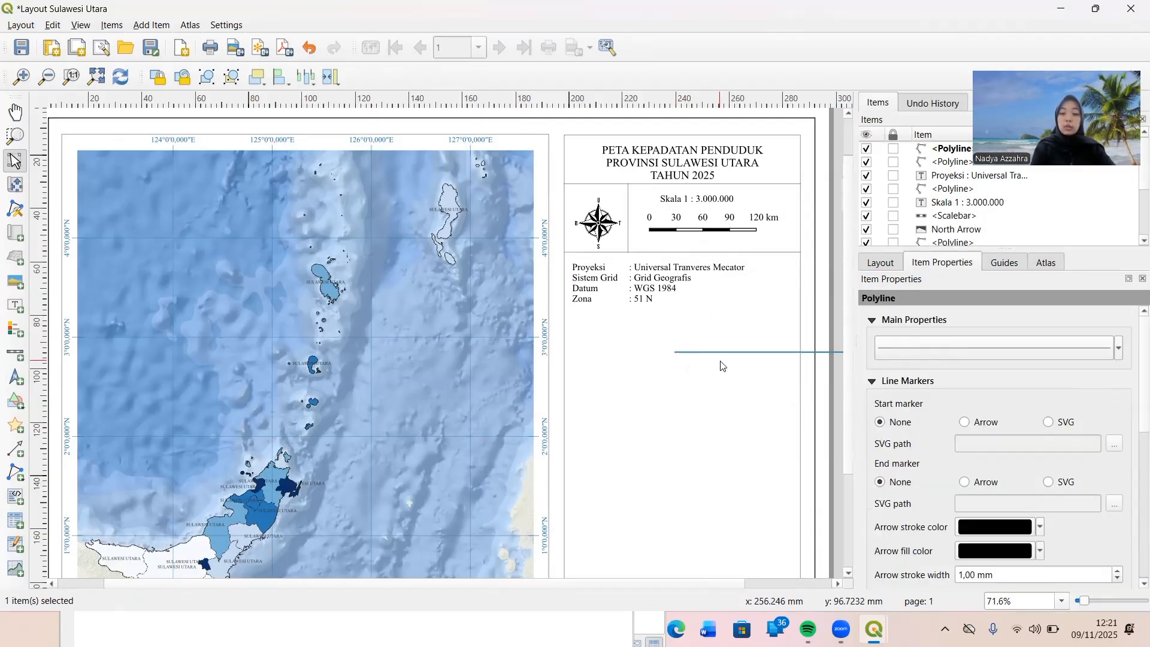
pyautogui.moveTo(697, 353); pyautogui.dragTo(607, 316)
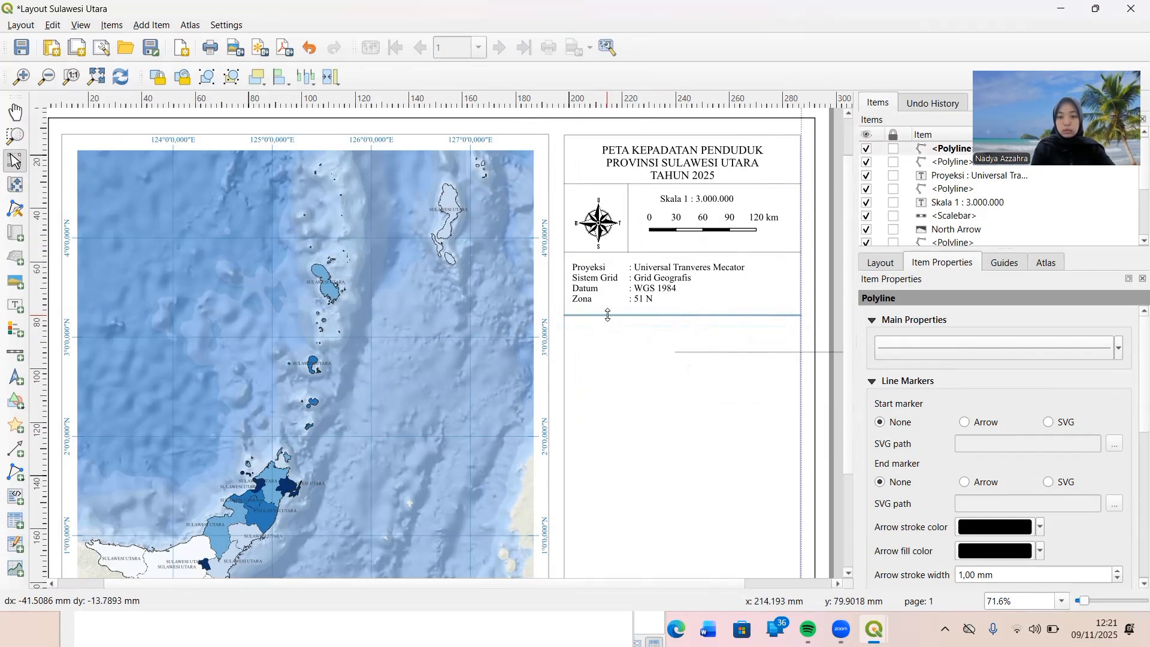
pyautogui.click(618, 352)
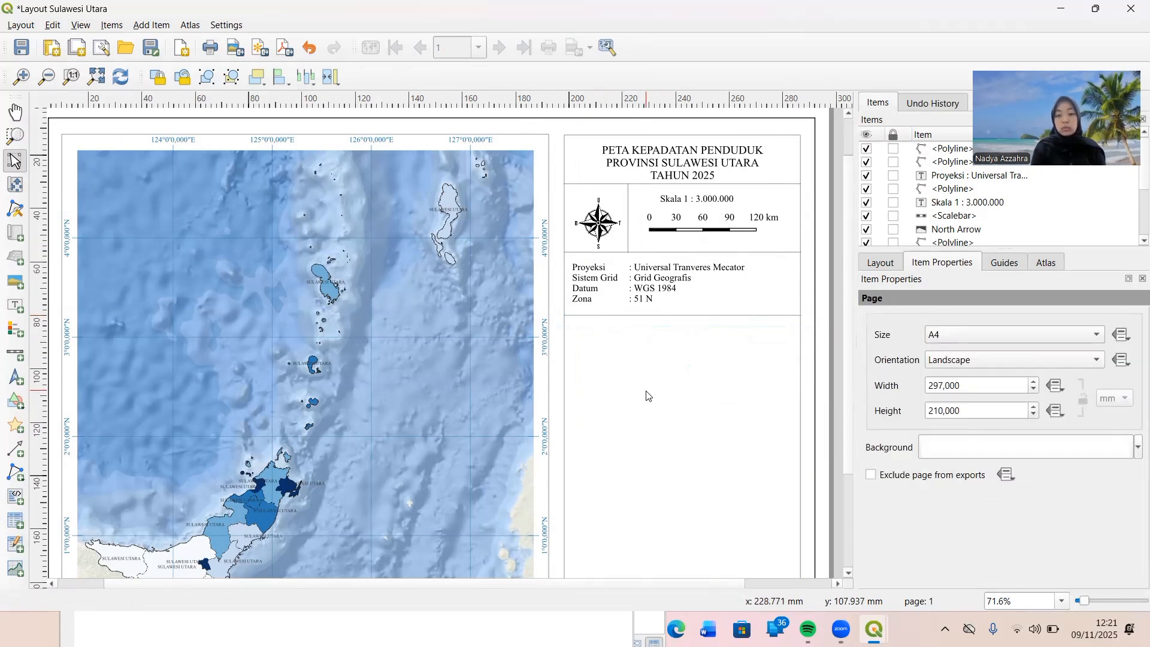
# Add a legend for Map 1 in the empty area beneath the new divider and bring up its list of legend items.
pyautogui.click(15, 334)
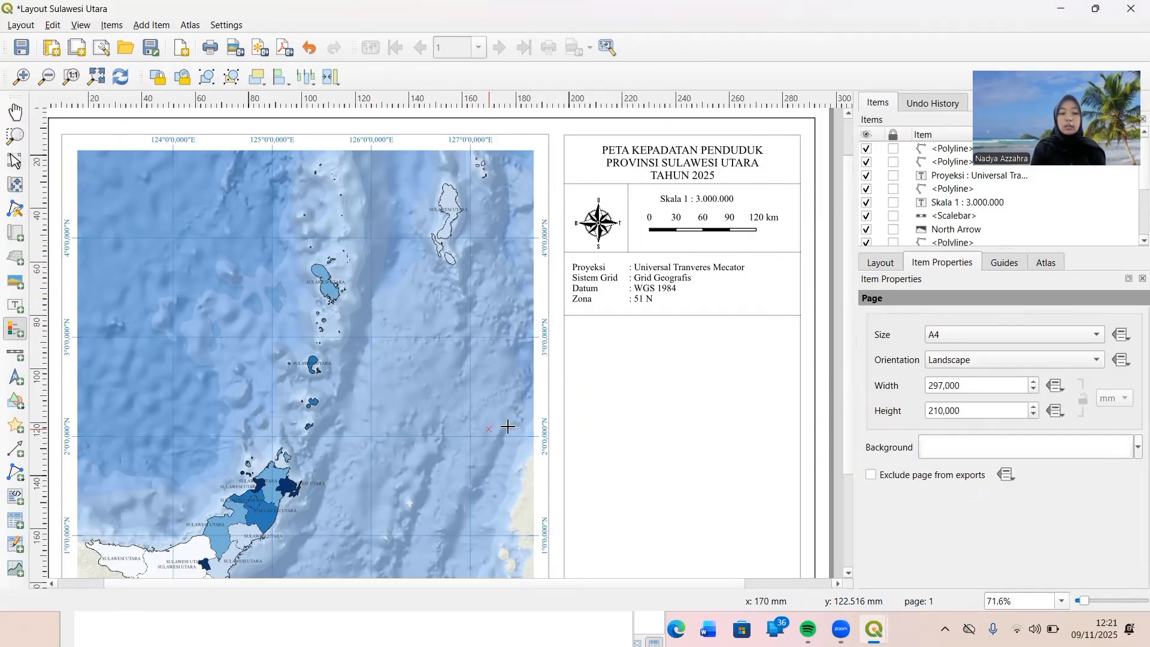
pyautogui.moveTo(586, 333); pyautogui.dragTo(733, 465)
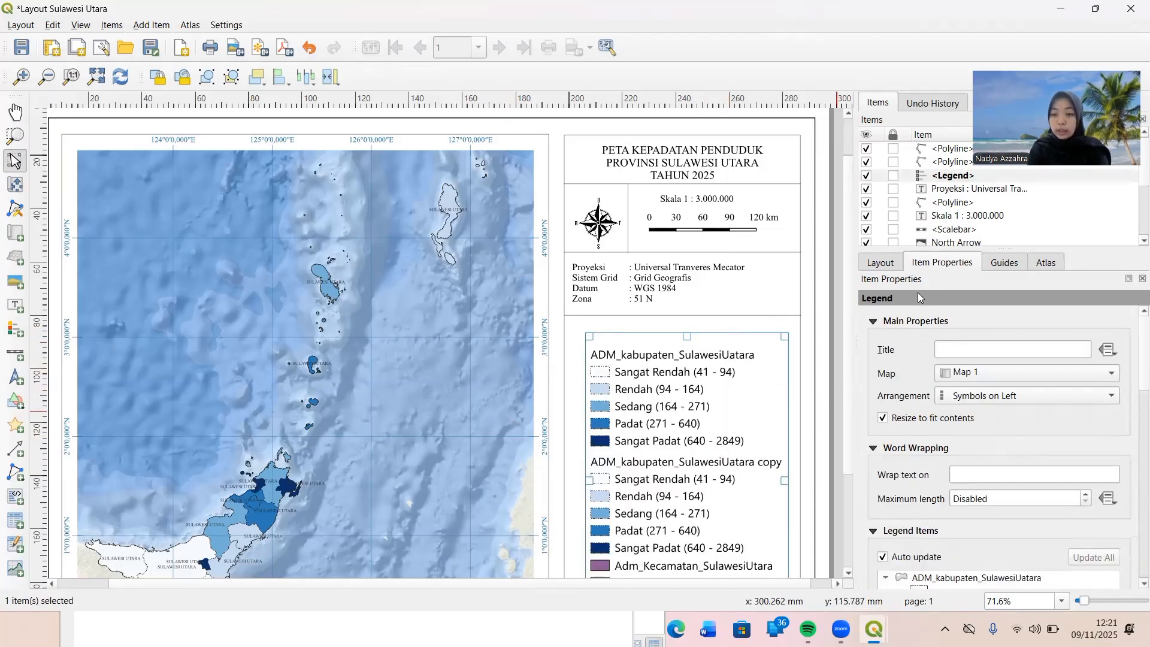
pyautogui.scroll(-2, 908, 344)
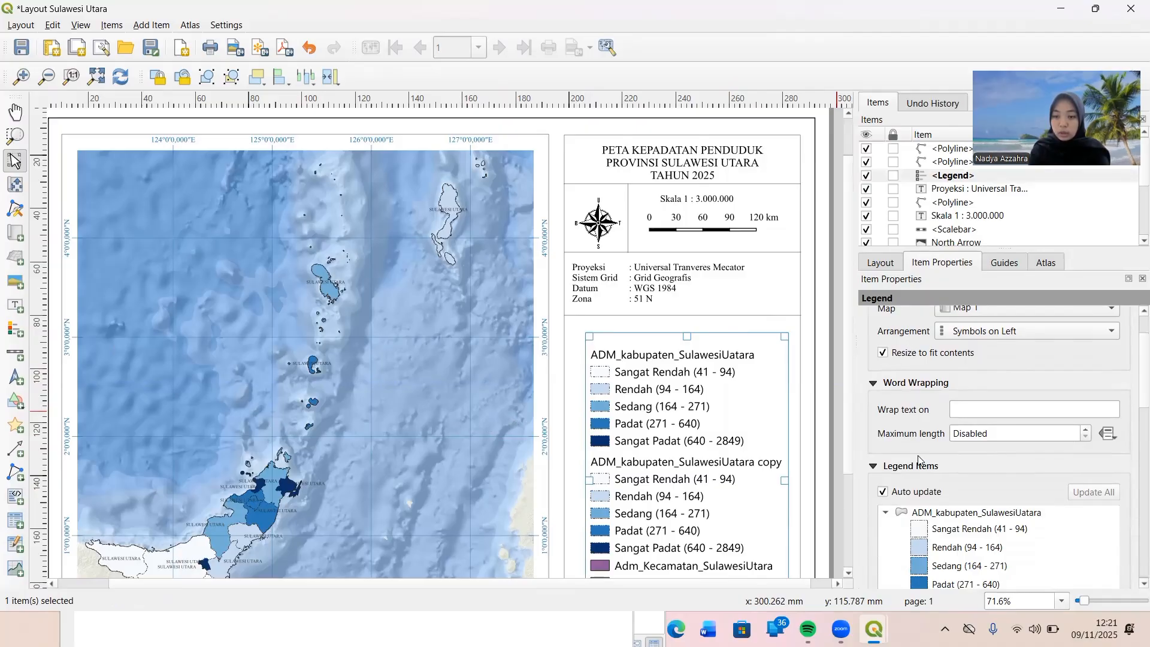
pyautogui.scroll(-4, 962, 476)
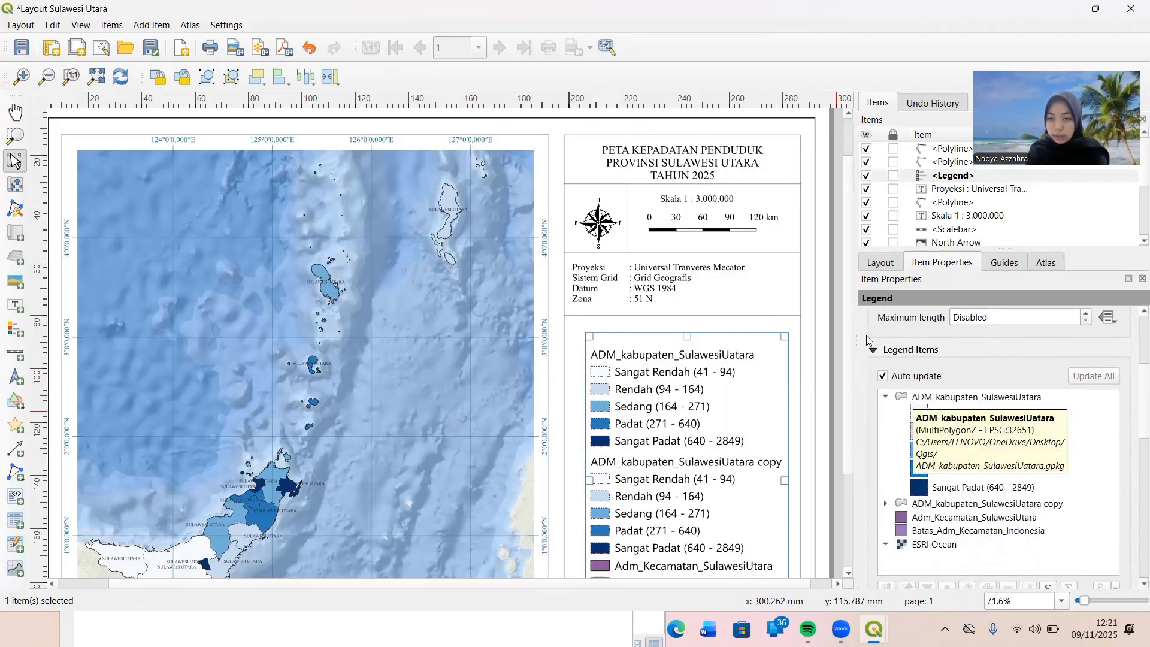
# Turn off the legend's auto update and remove ADM_kabupaten_SulawesiUatara copy, Adm_Kecamatan_SulawesiUtara, Batas_Adm_Kecamatan_Indonesia and ESRI Ocean from its items.
pyautogui.click(884, 376)
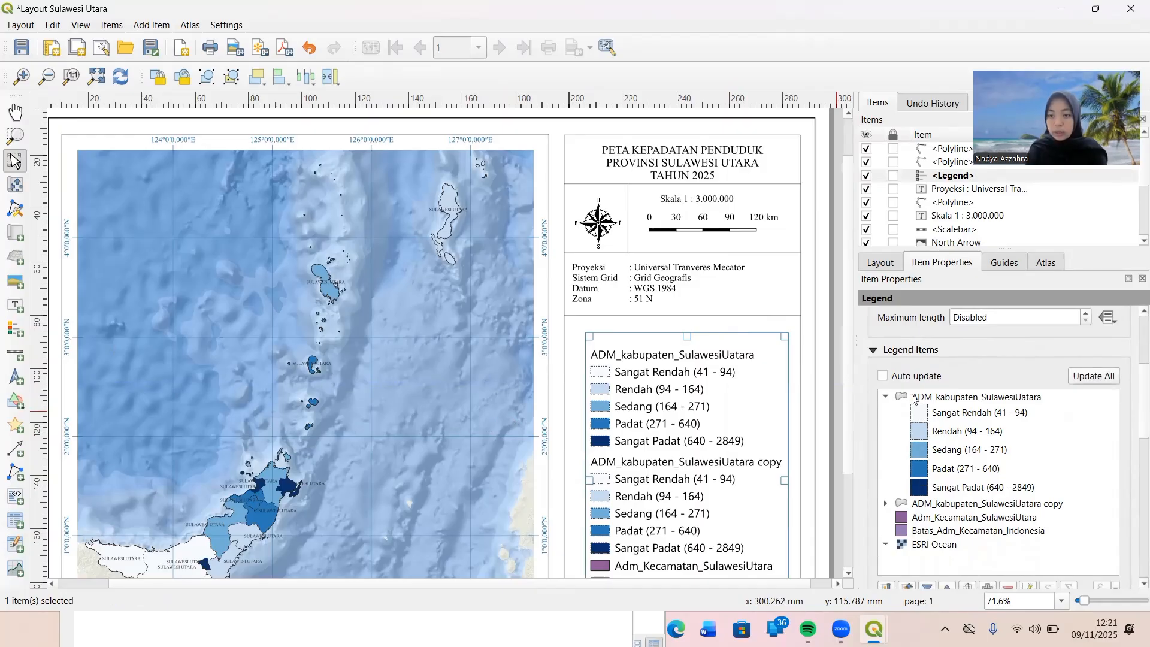
pyautogui.scroll(-3, 903, 454)
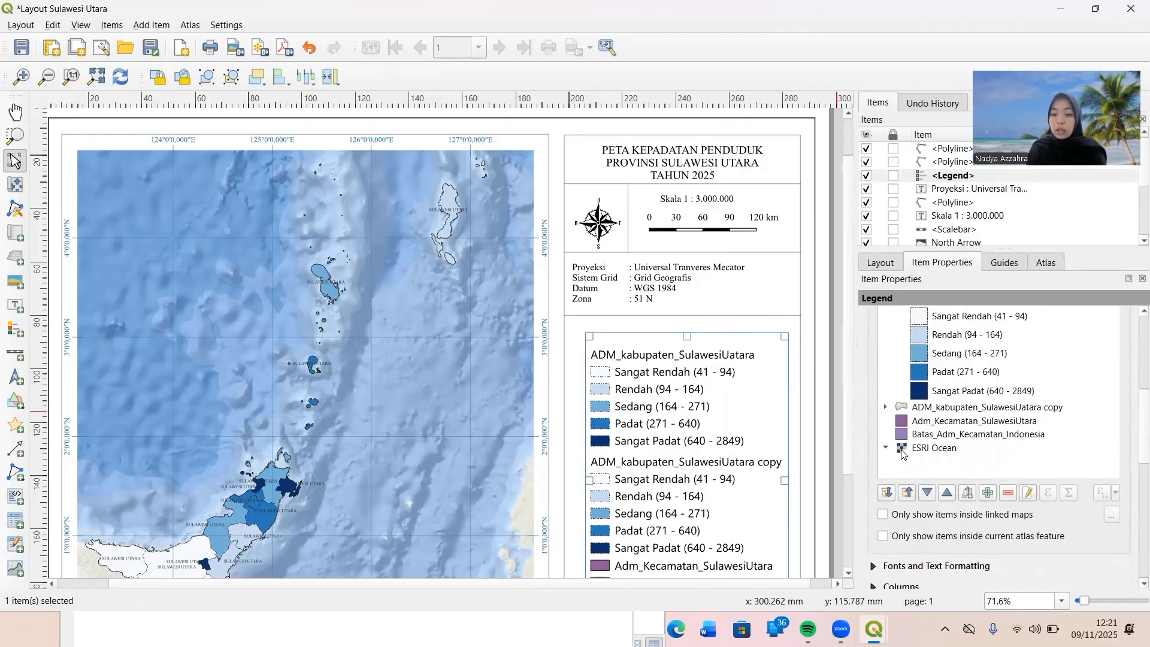
pyautogui.click(899, 400)
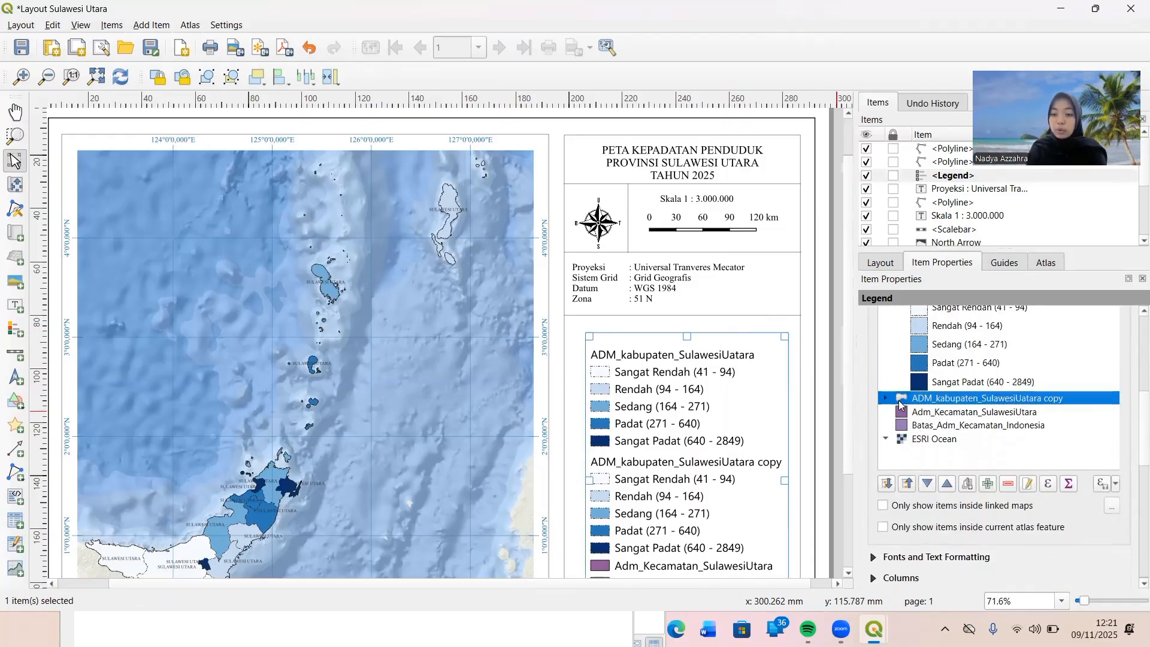
pyautogui.click(999, 489)
pyautogui.click(969, 401)
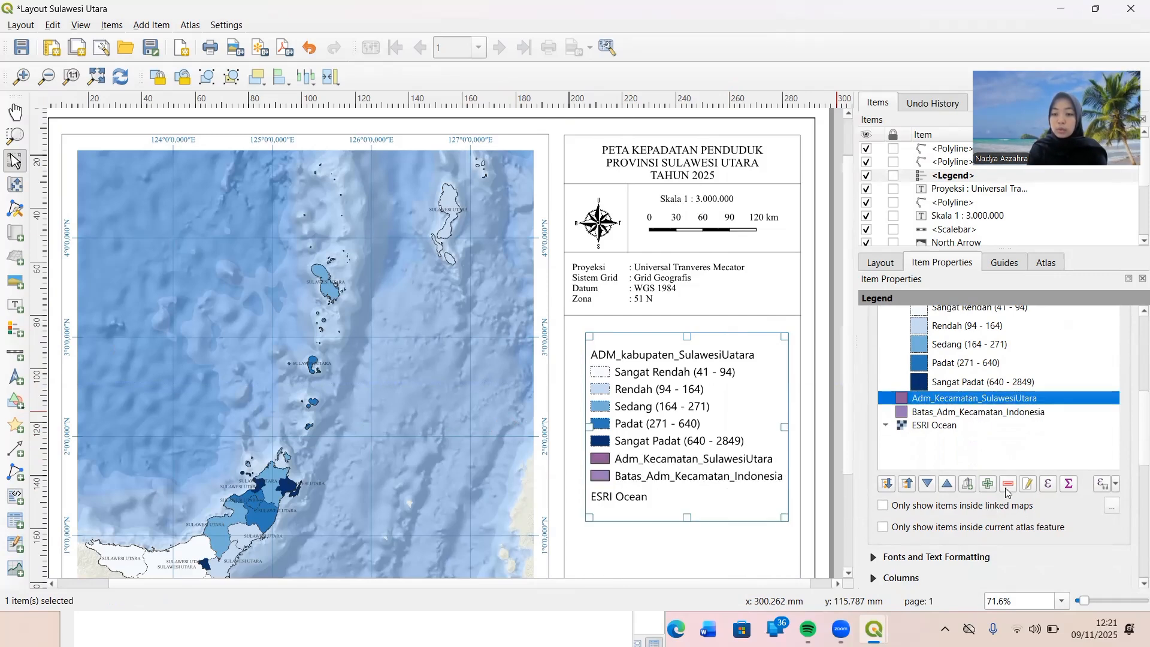
pyautogui.click(1006, 490)
pyautogui.click(967, 400)
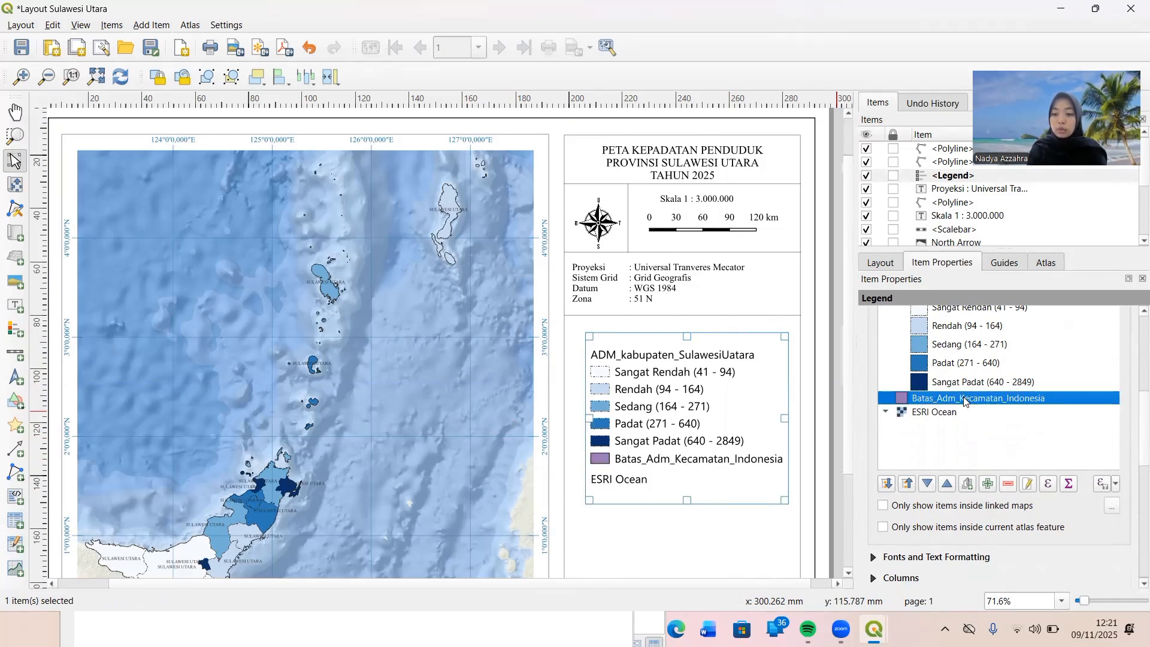
pyautogui.click(1010, 487)
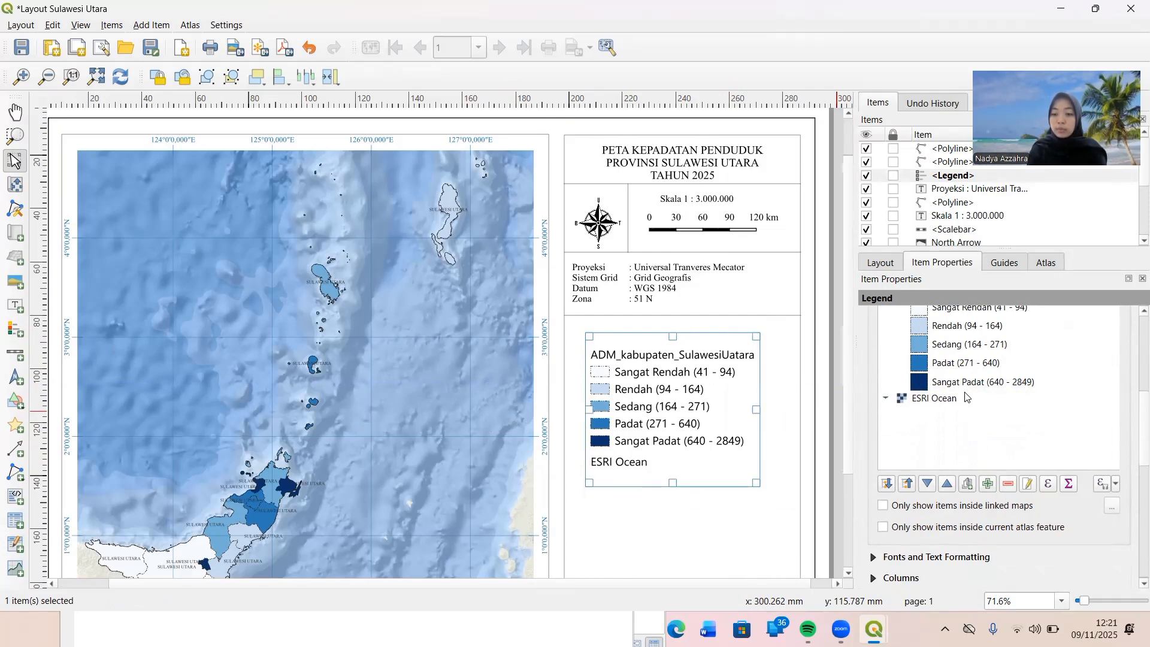
pyautogui.click(1010, 484)
# Rename the legend's ADM_kabupaten_SulawesiUatara heading to "Kepadatan Penduduk (Jiwa/Km2)".
pyautogui.scroll(2, 959, 419)
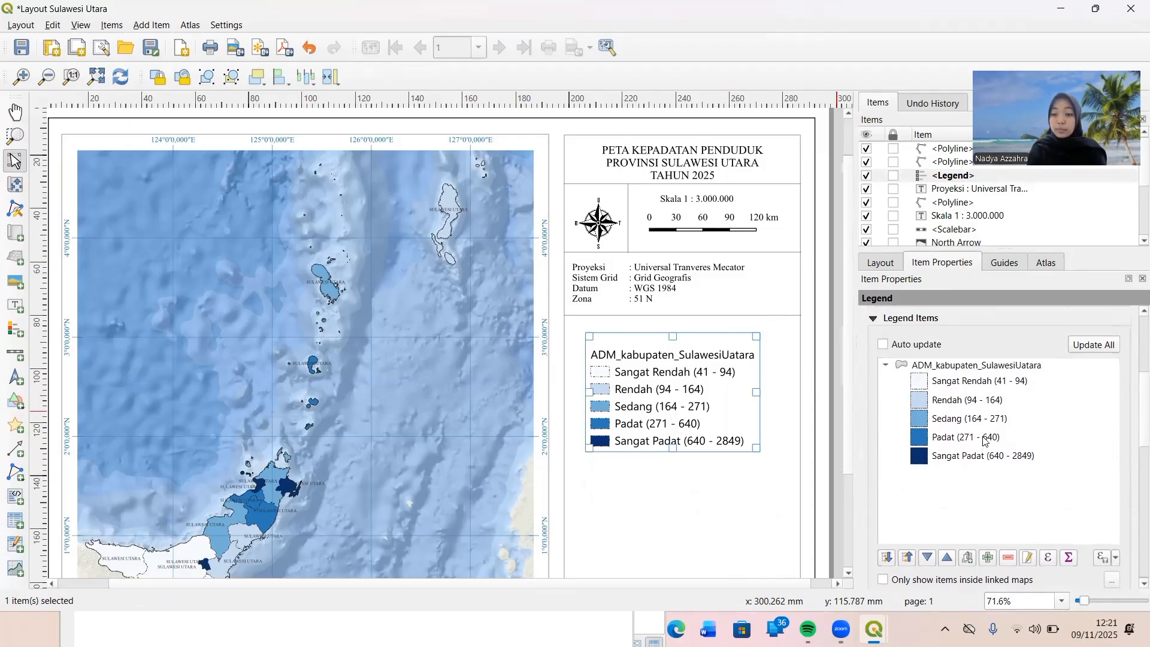
pyautogui.doubleClick(927, 366)
pyautogui.moveTo(1008, 341); pyautogui.dragTo(853, 344)
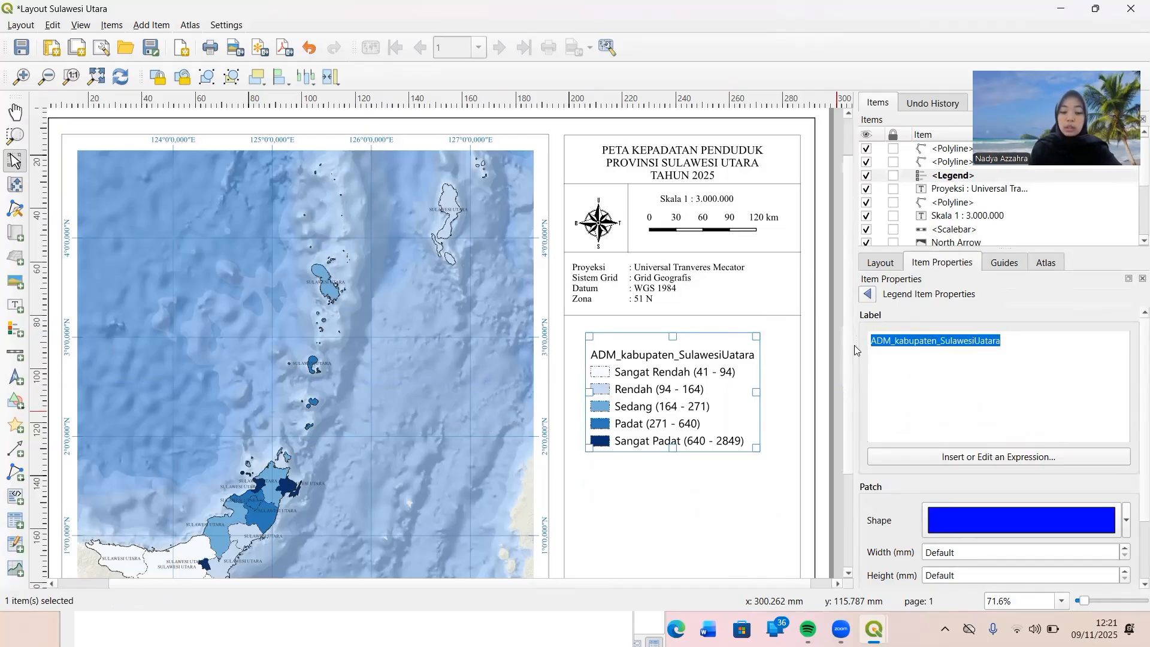
pyautogui.write('Kepadatan')
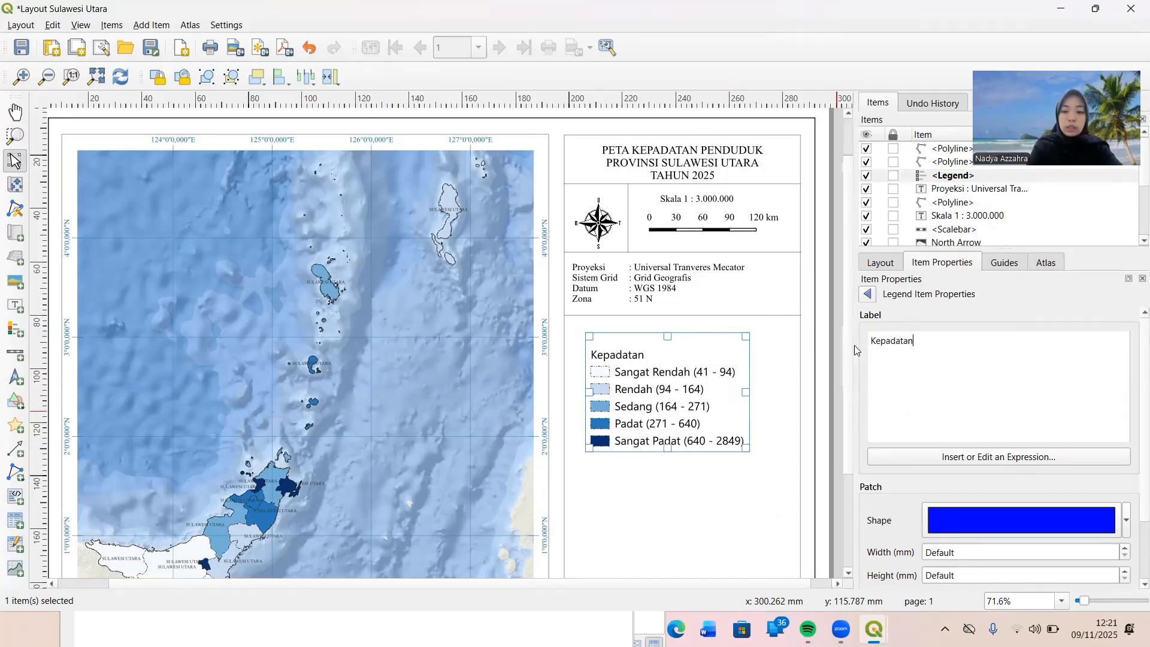
pyautogui.write(' Pendudul')
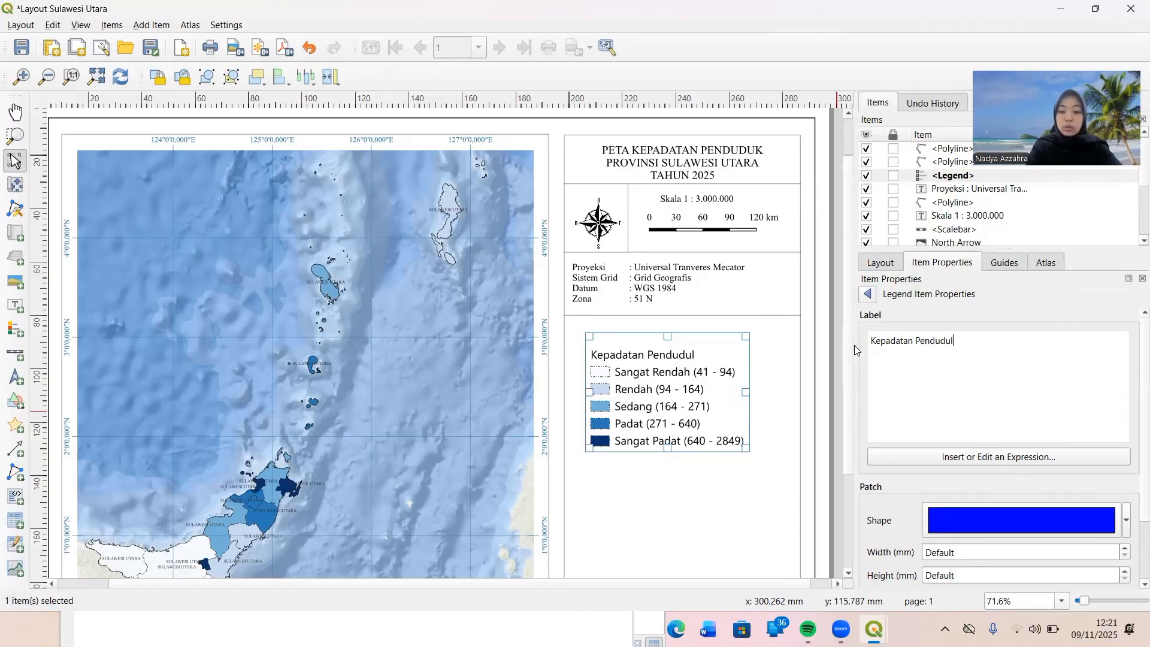
pyautogui.press('BackSpace')
pyautogui.write('k')
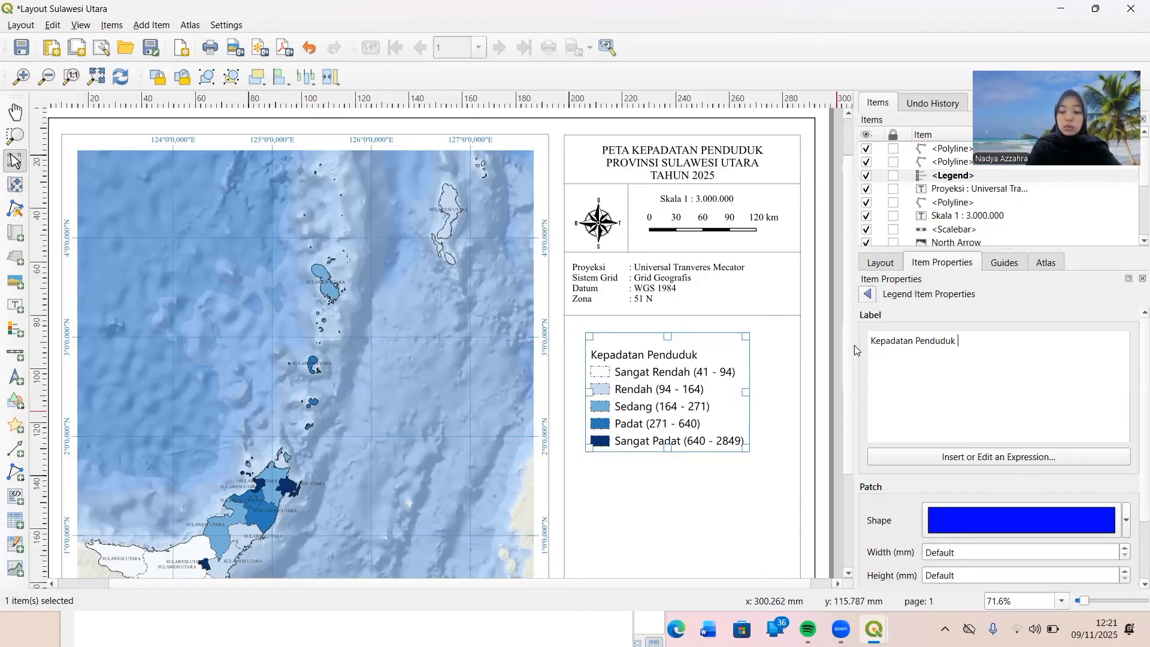
pyautogui.write(' (Ji')
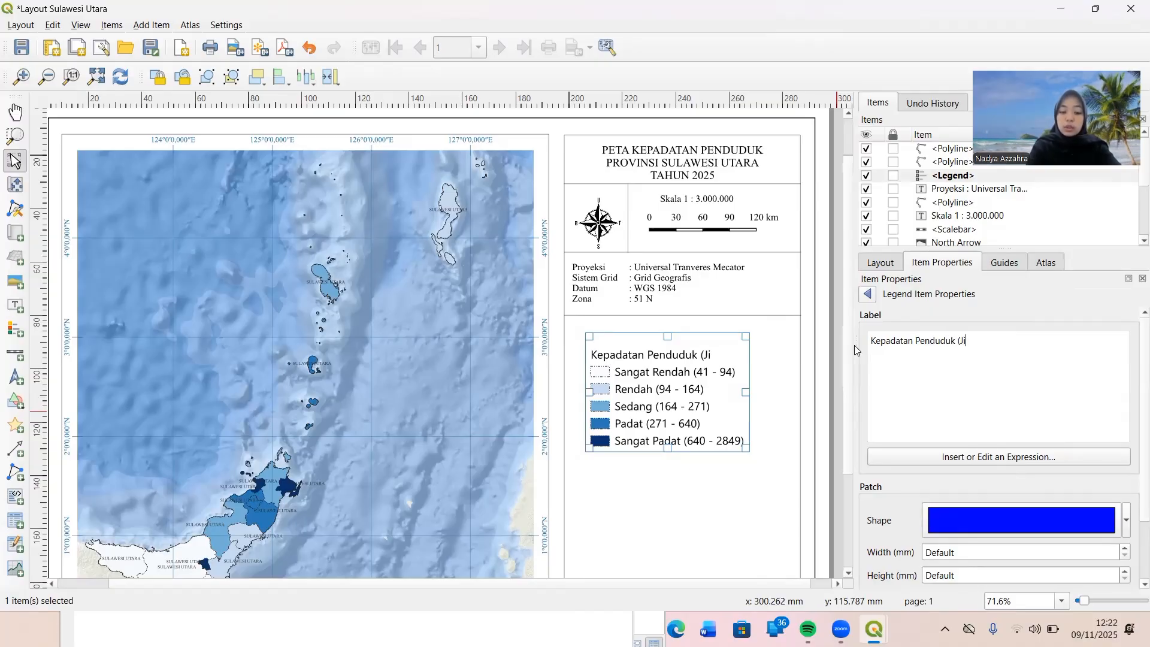
pyautogui.write('wa/')
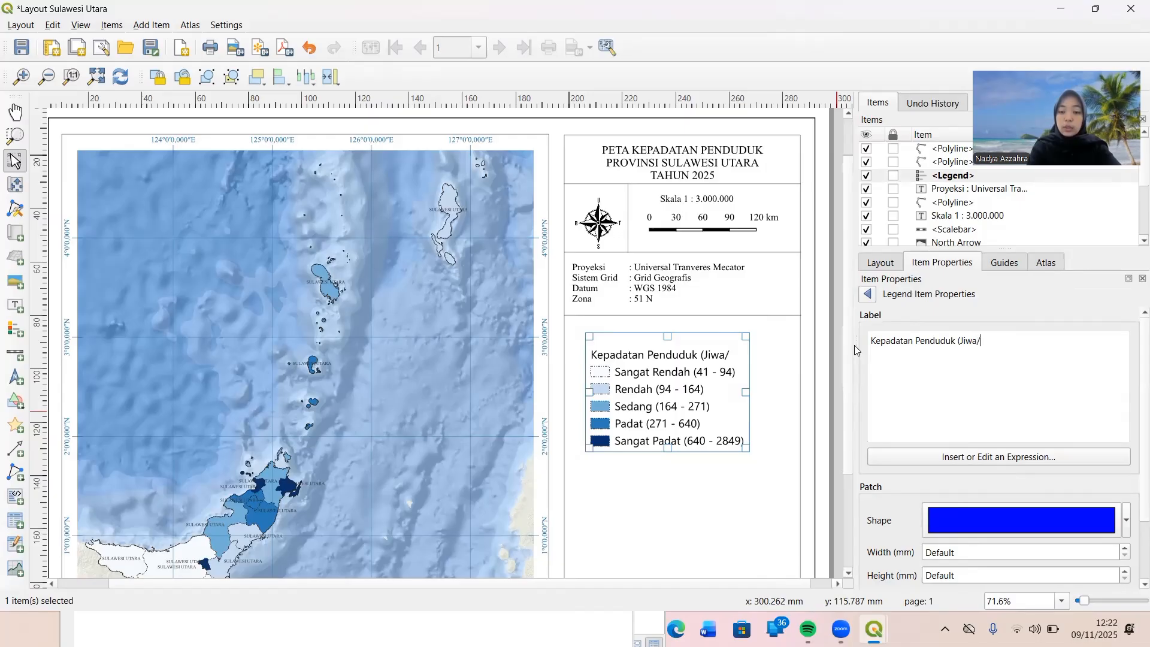
pyautogui.write('K')
pyautogui.press('BackSpace')
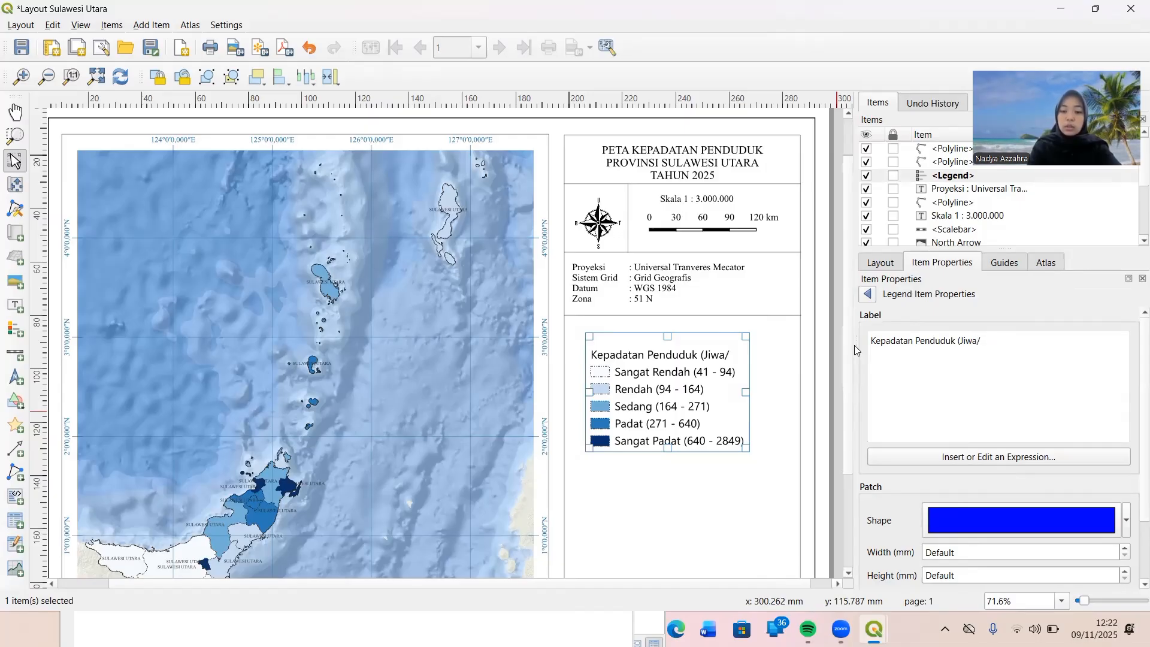
pyautogui.write('Km2')
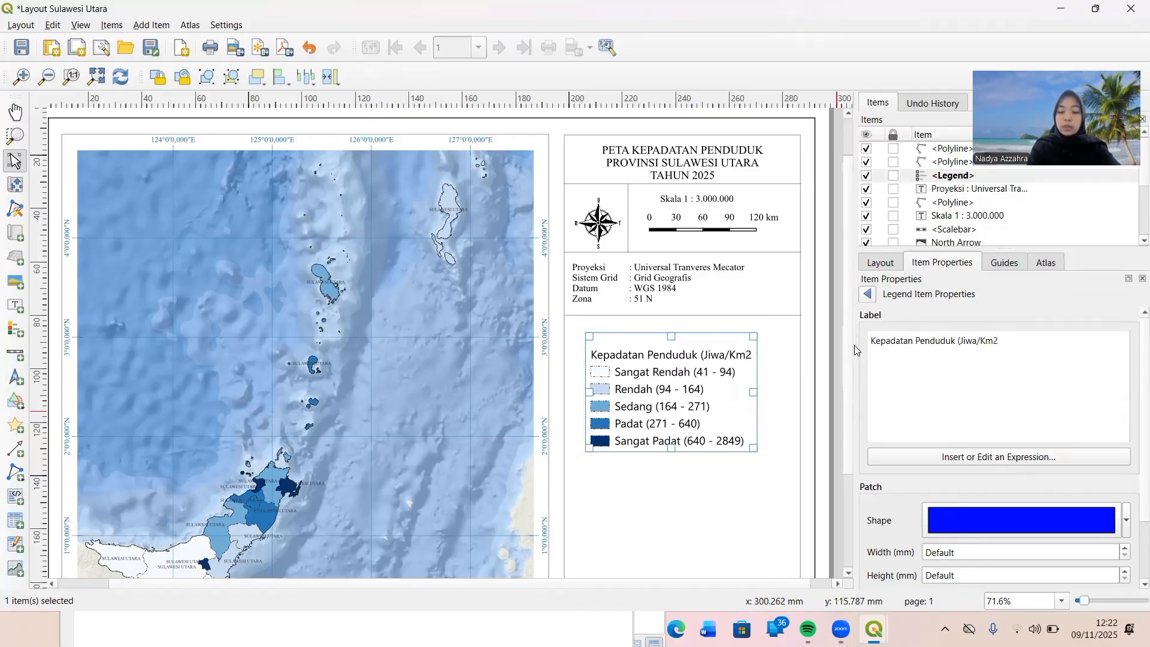
pyautogui.write(')')
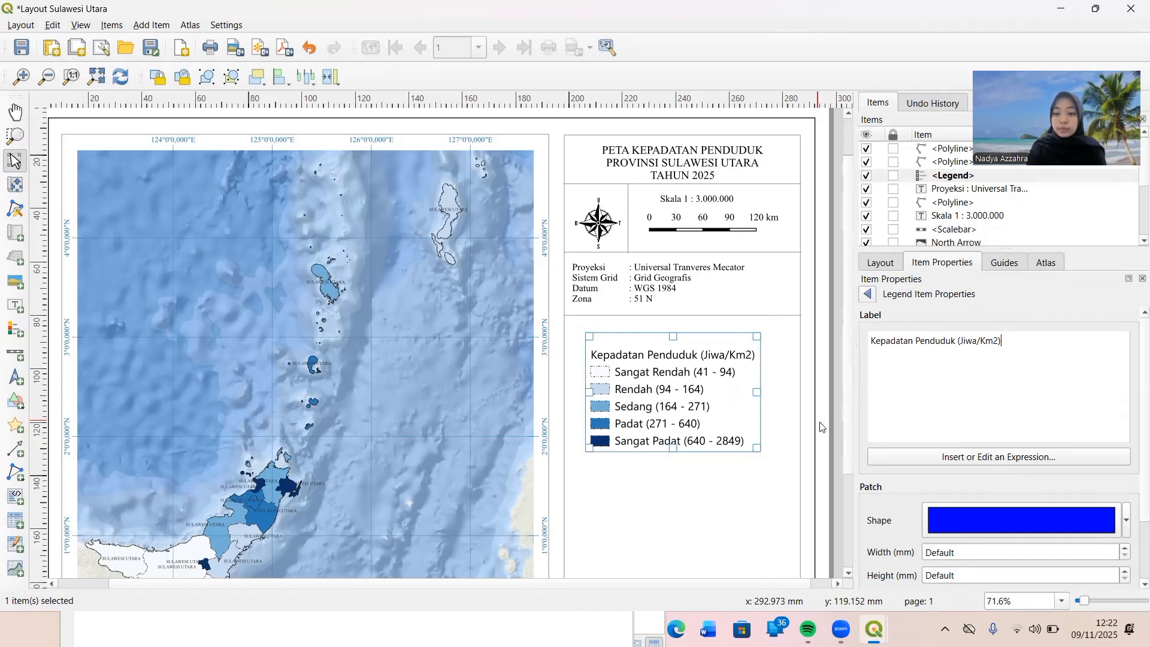
pyautogui.scroll(-3, 849, 386)
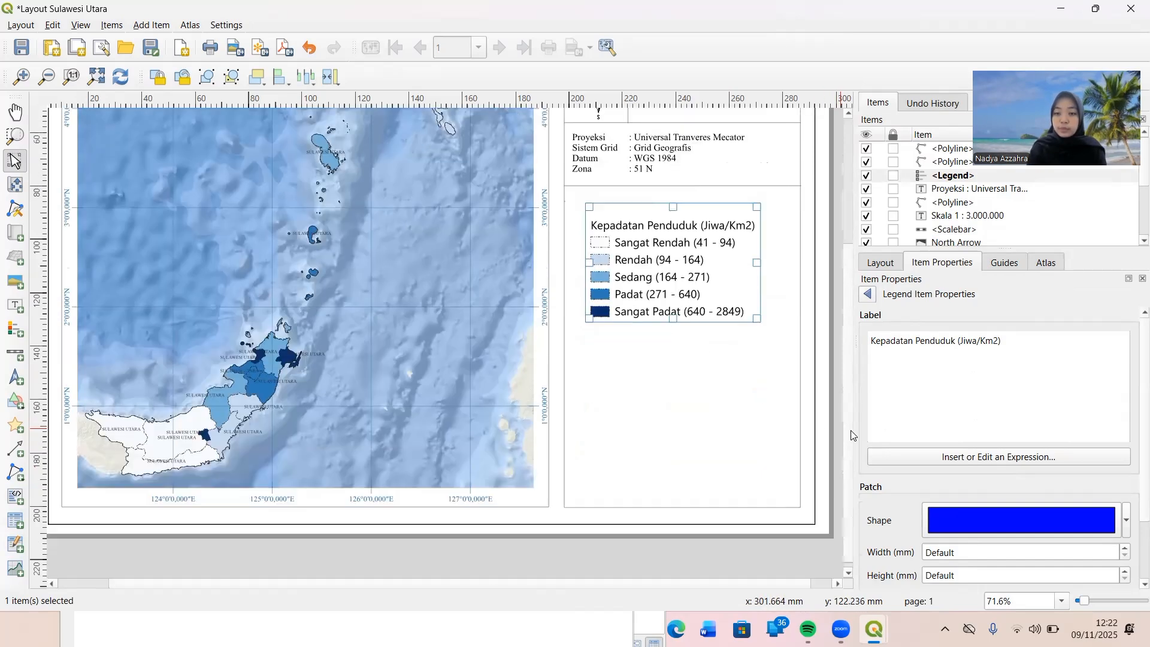
pyautogui.click(869, 296)
# Change the font of the legend's item labels to Times New Roman.
pyautogui.scroll(-2, 897, 441)
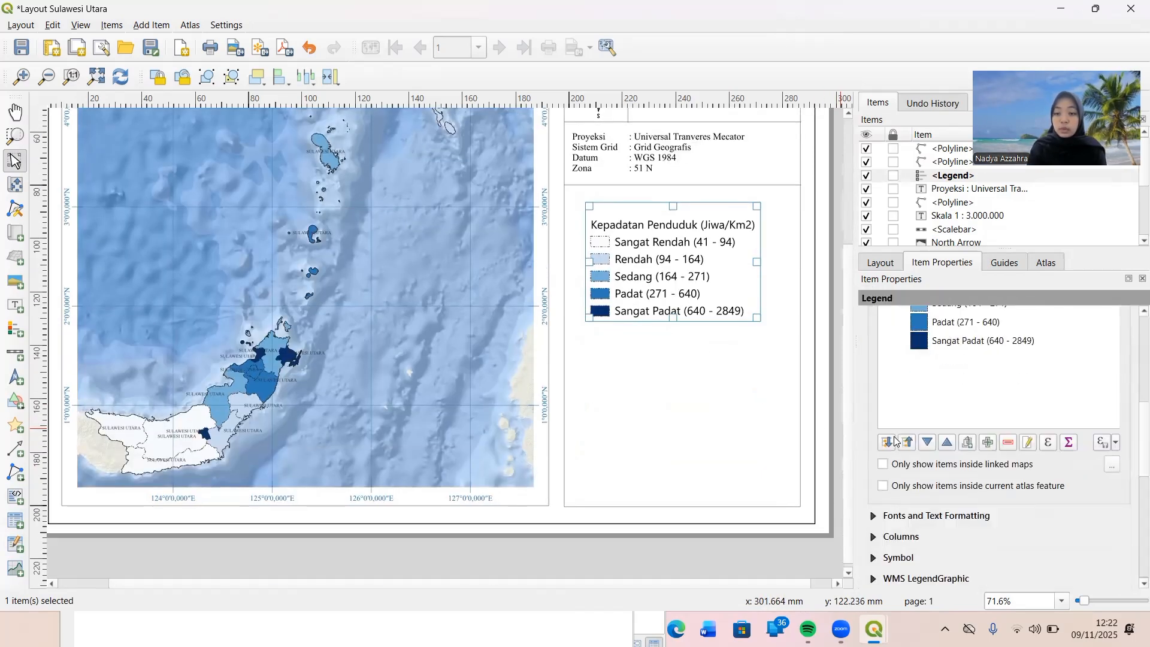
pyautogui.scroll(1, 898, 464)
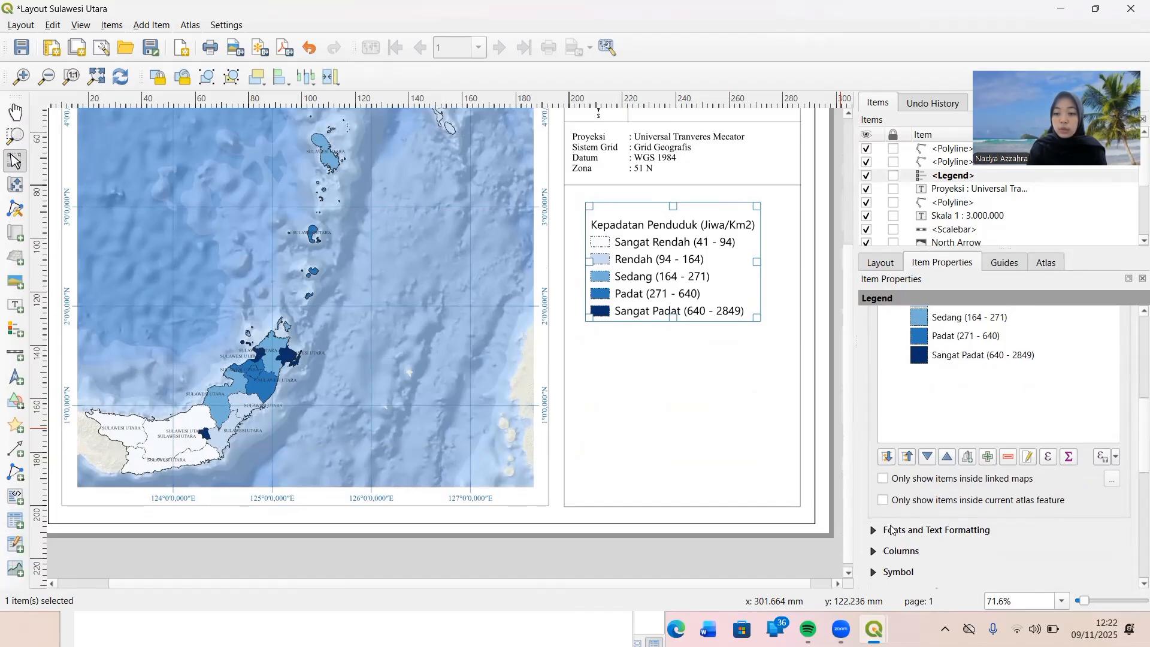
pyautogui.click(892, 531)
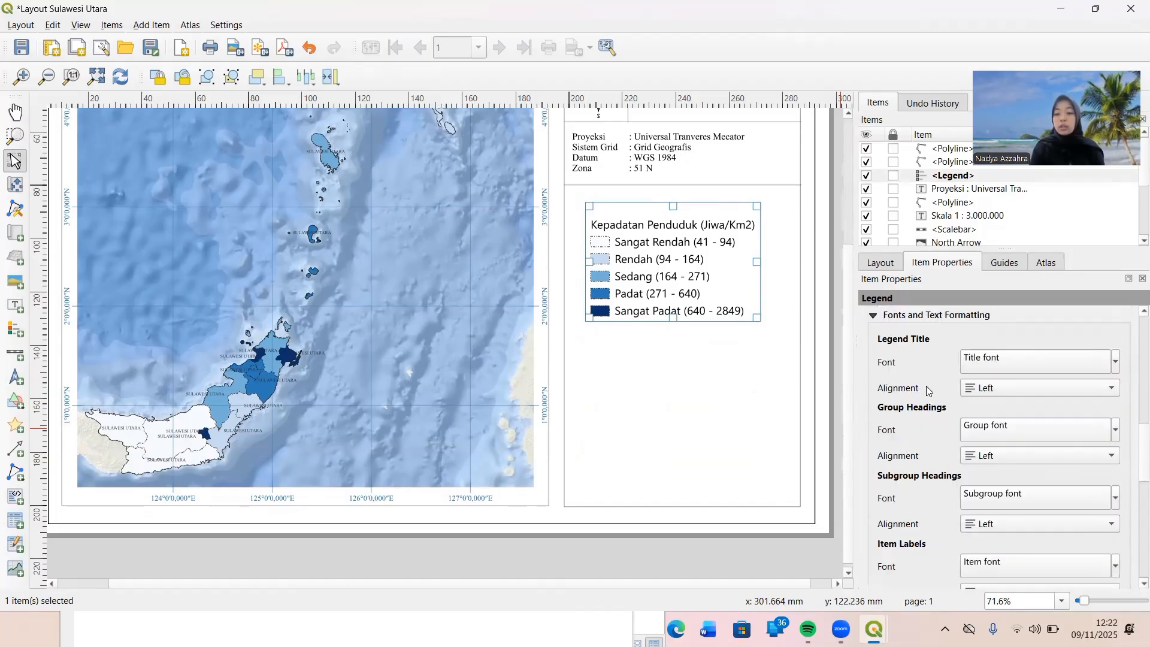
pyautogui.scroll(-1, 926, 386)
pyautogui.scroll(-1, 926, 386)
pyautogui.scroll(1, 926, 386)
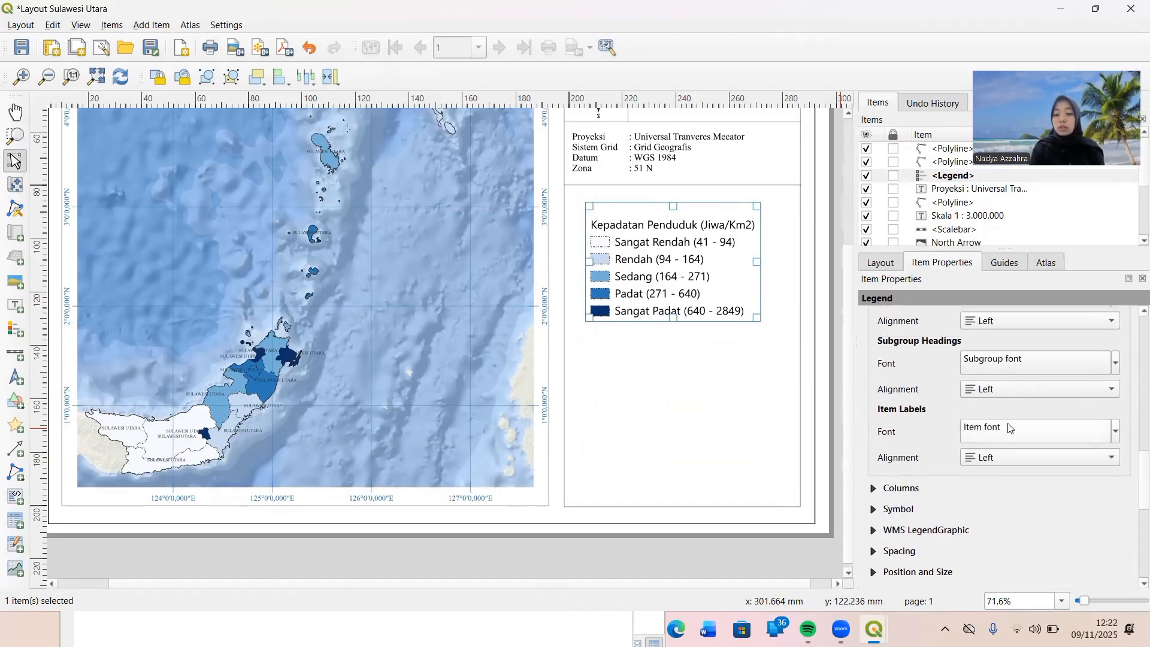
pyautogui.click(1071, 437)
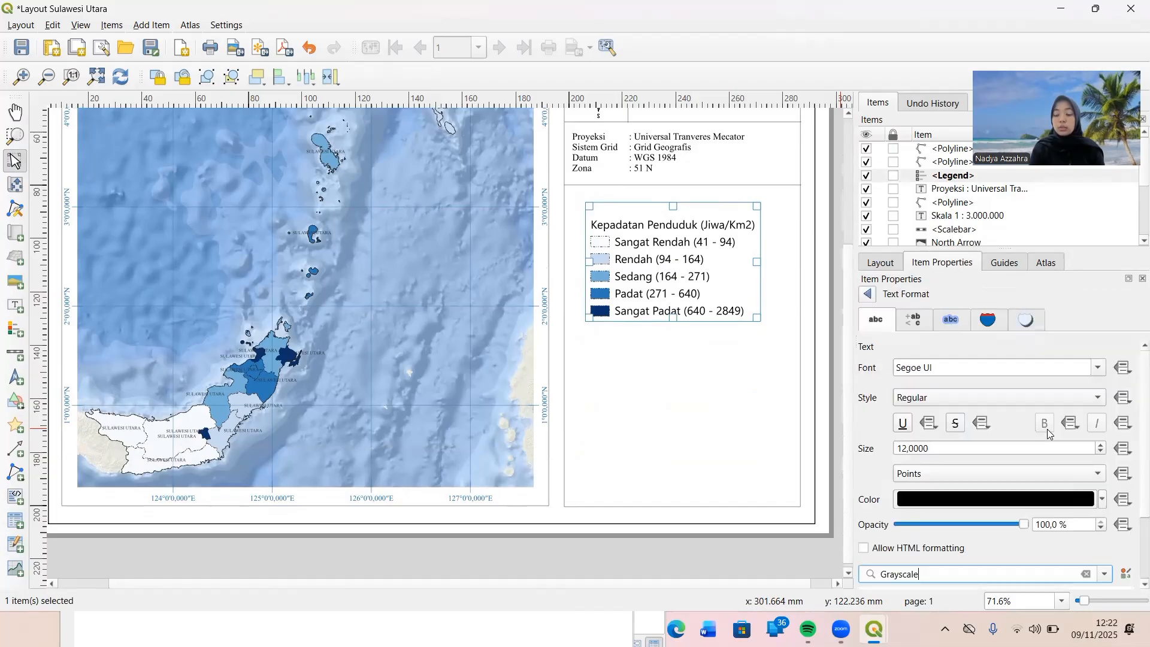
pyautogui.moveTo(969, 367); pyautogui.dragTo(890, 369)
pyautogui.write('Tahoma')
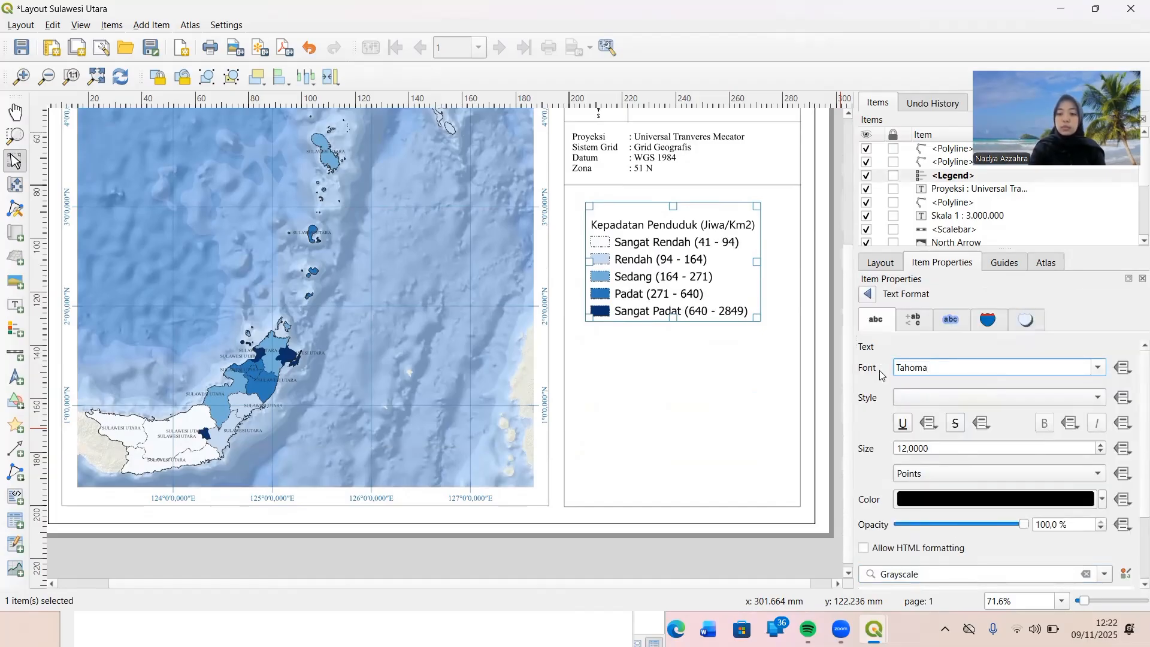
pyautogui.press('BackSpace')
pyautogui.press('BackSpace')
pyautogui.press('BackSpace')
pyautogui.press('BackSpace')
pyautogui.write('imes New R')
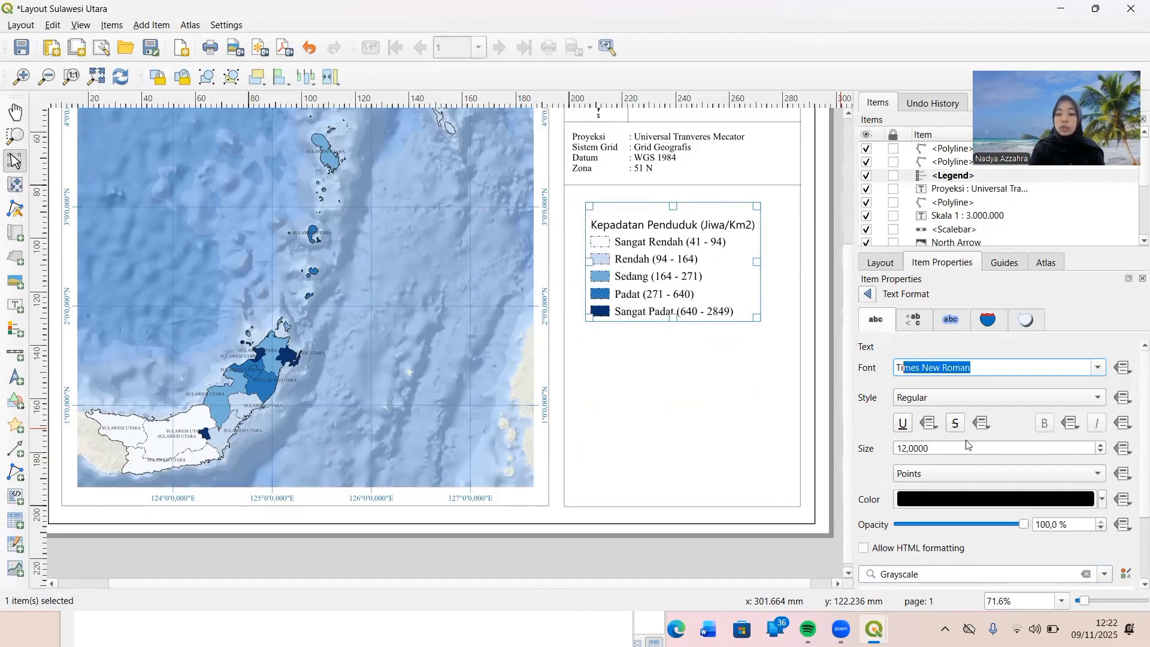
# Reduce the legend item labels' text size to 10 points.
pyautogui.click(1101, 453)
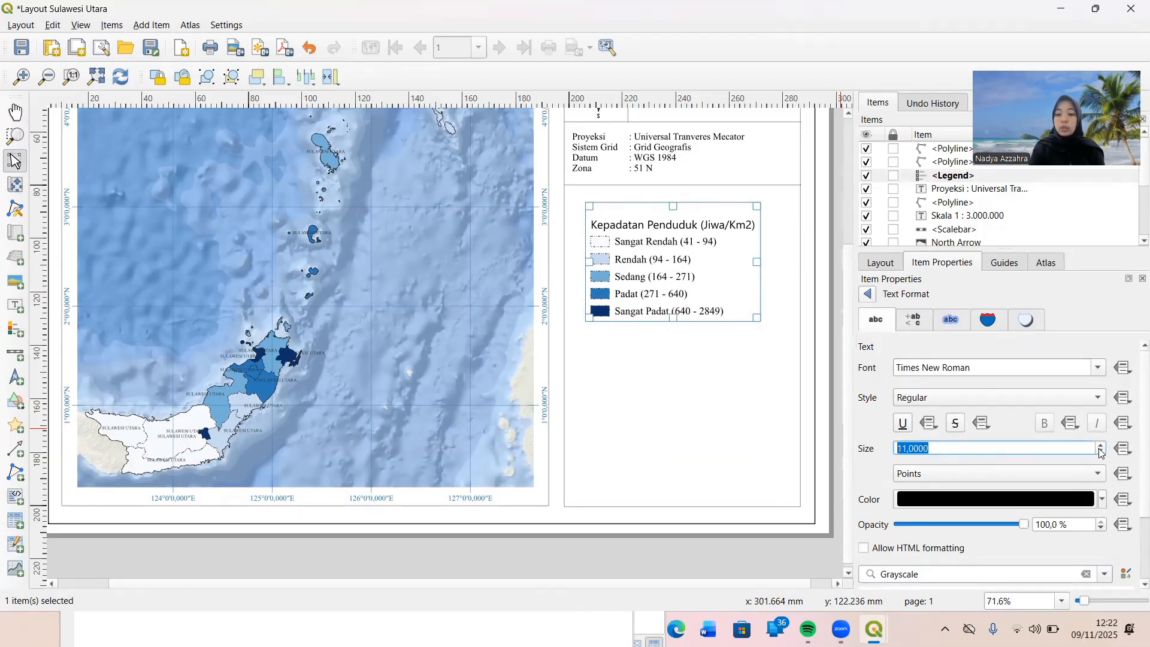
pyautogui.click(1101, 453)
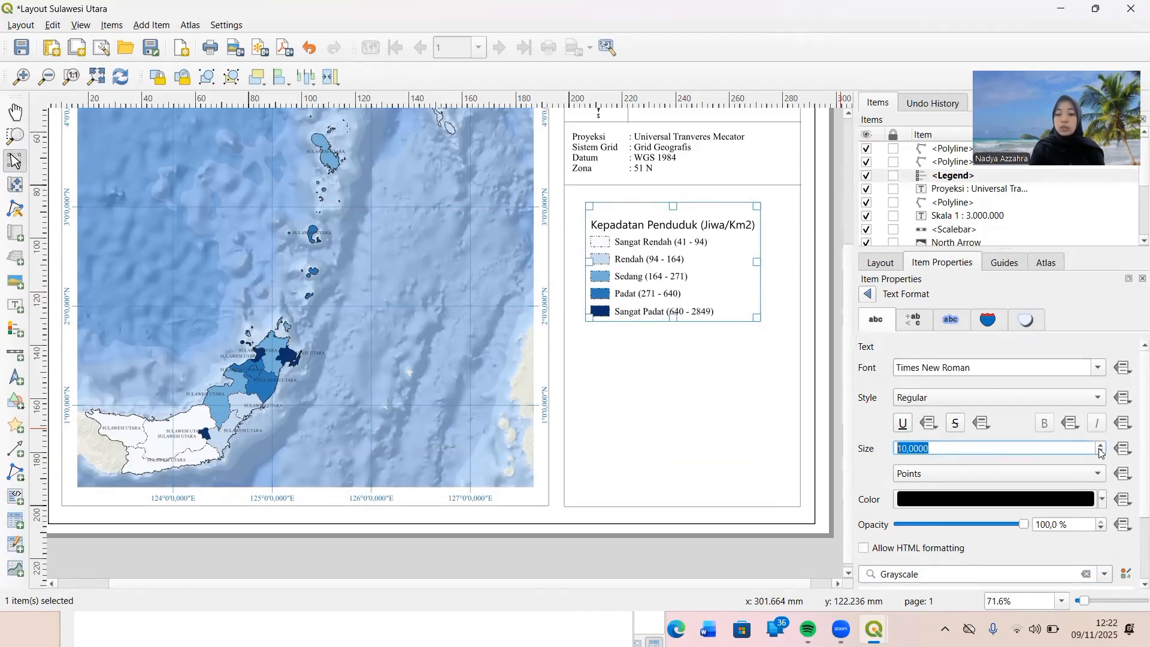
pyautogui.click(867, 293)
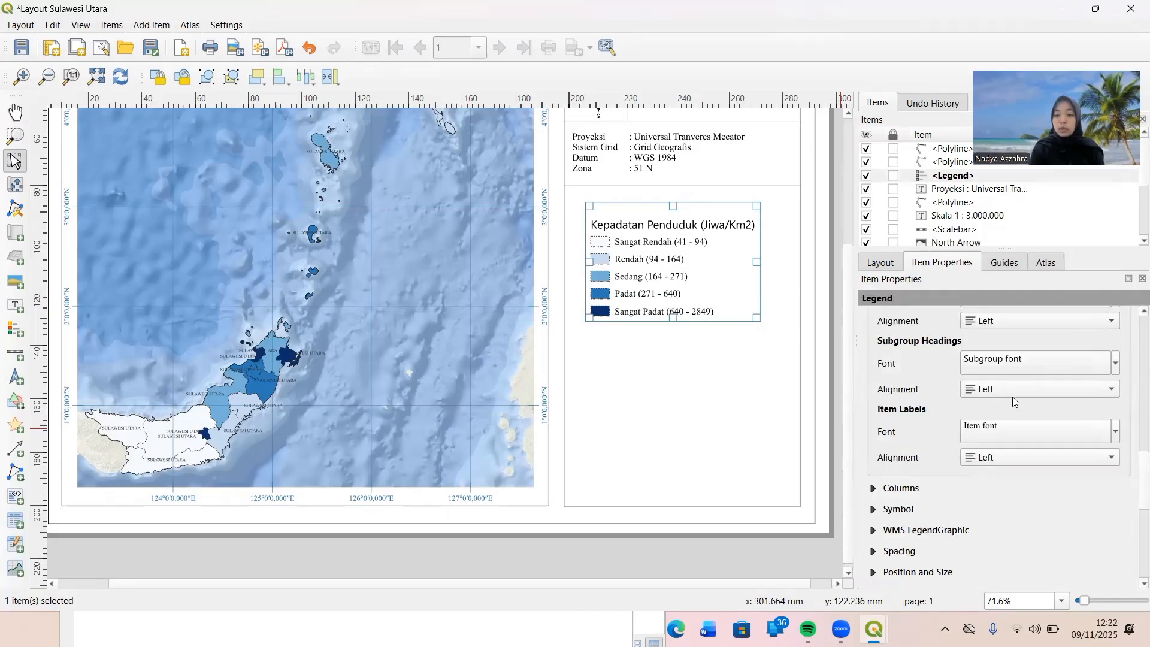
# Set the legend's subgroup heading font to Times New Roman at 10 points.
pyautogui.click(1006, 357)
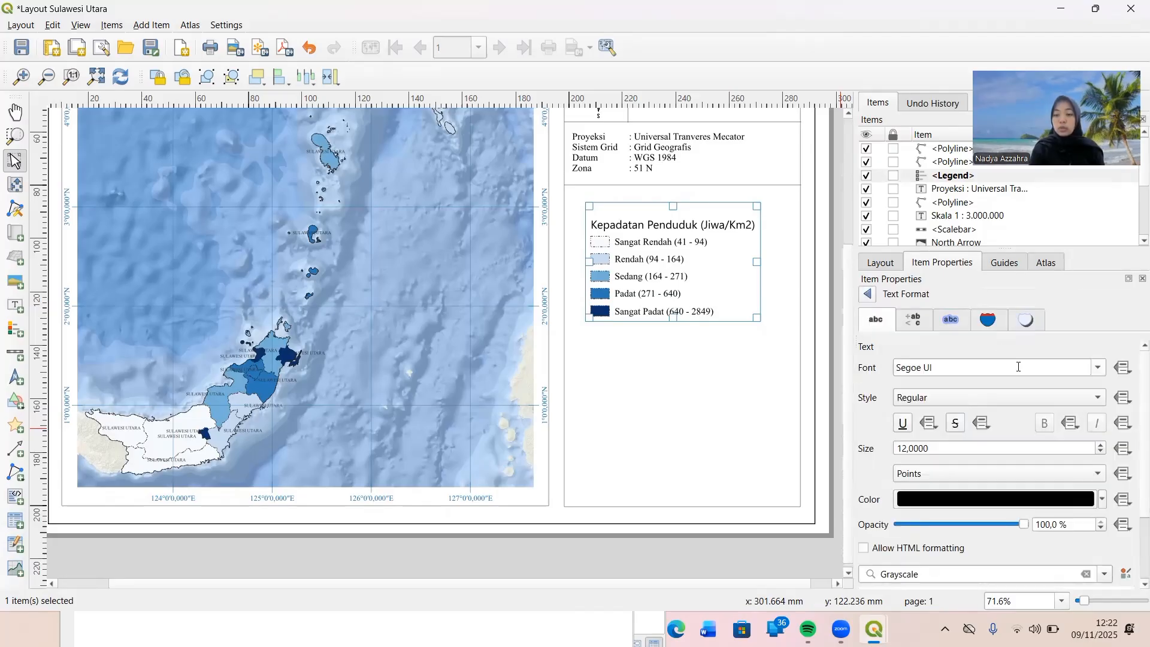
pyautogui.tripleClick(982, 372)
pyautogui.write('T')
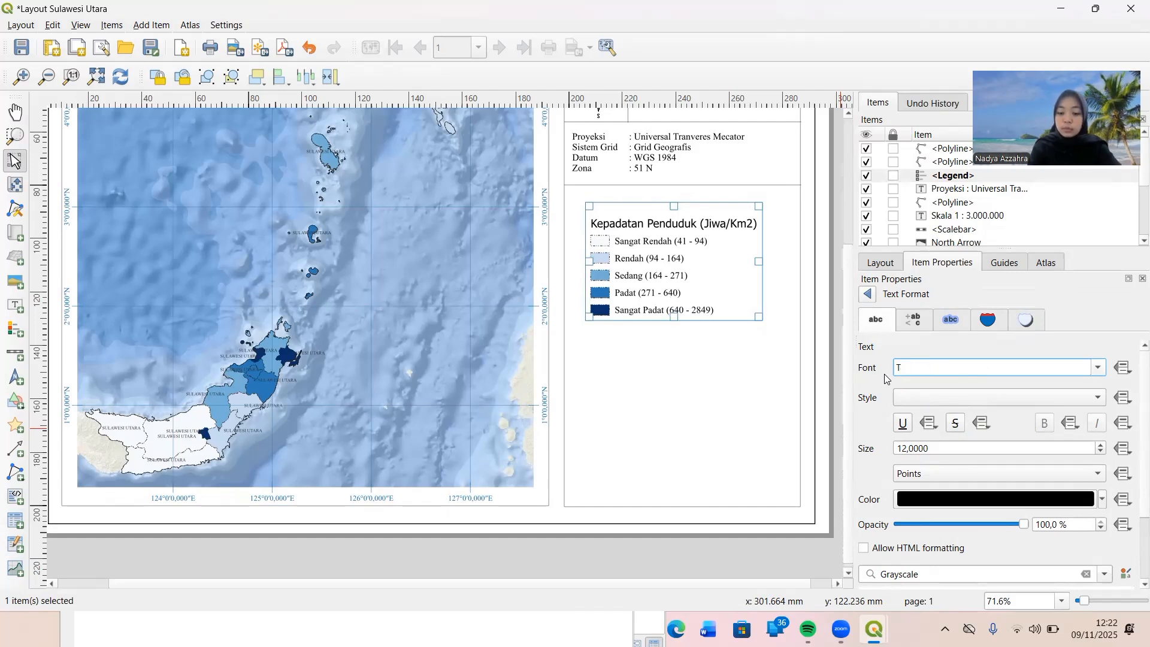
pyautogui.write('ahomaimes New Roman')
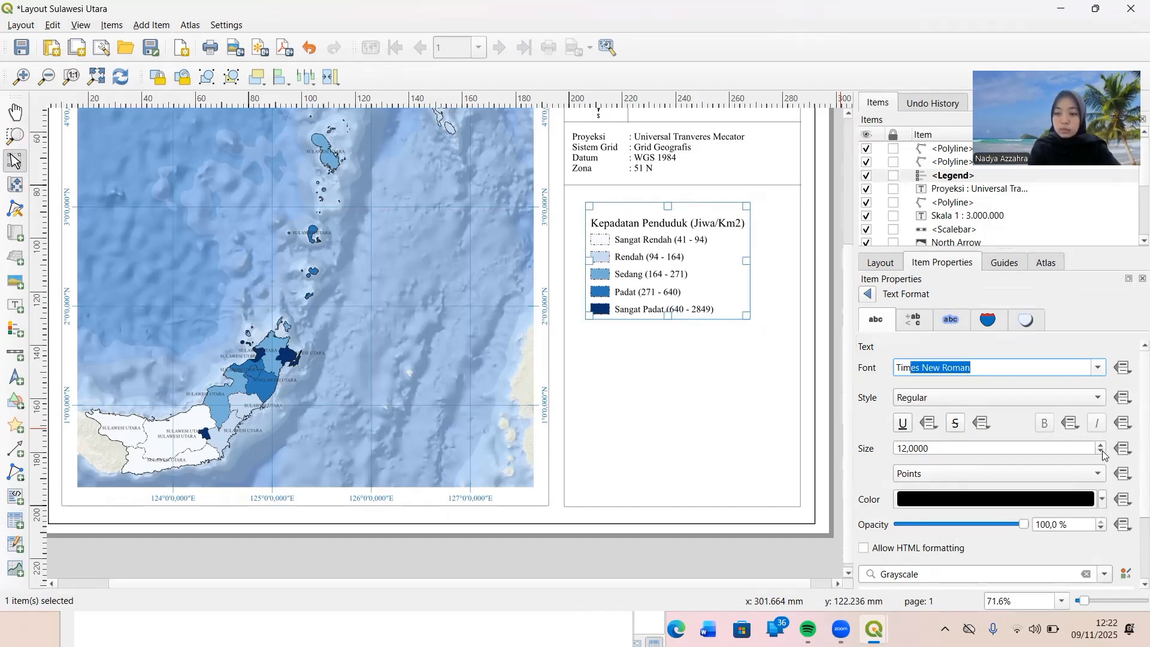
pyautogui.click(1102, 453)
pyautogui.click(1102, 453)
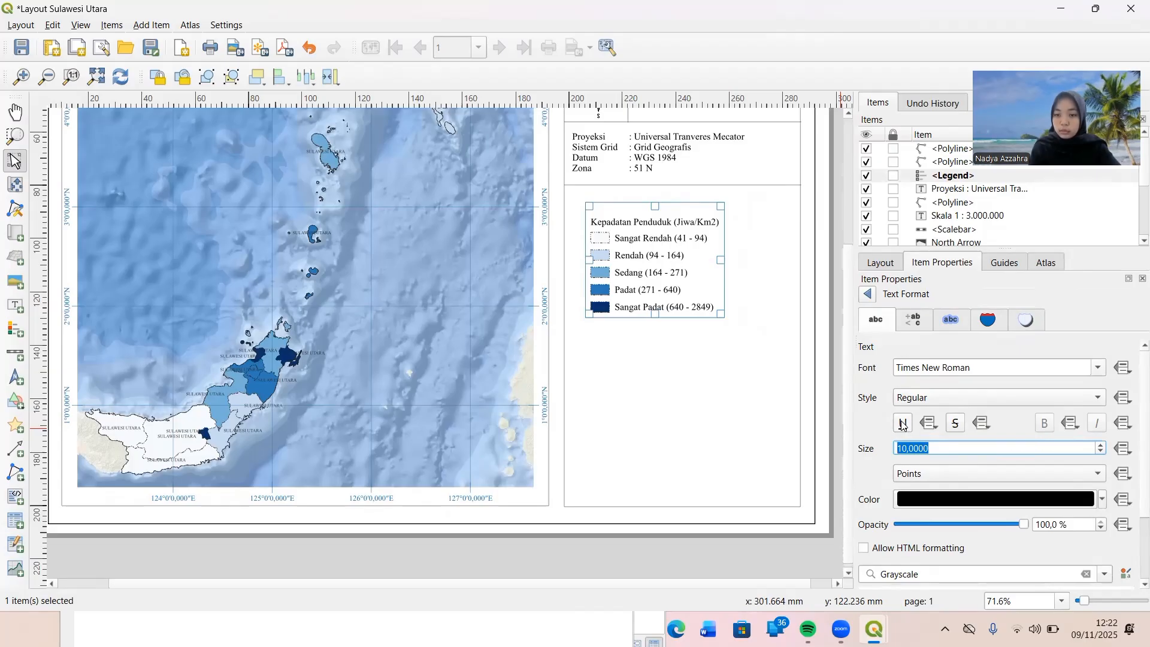
pyautogui.click(867, 294)
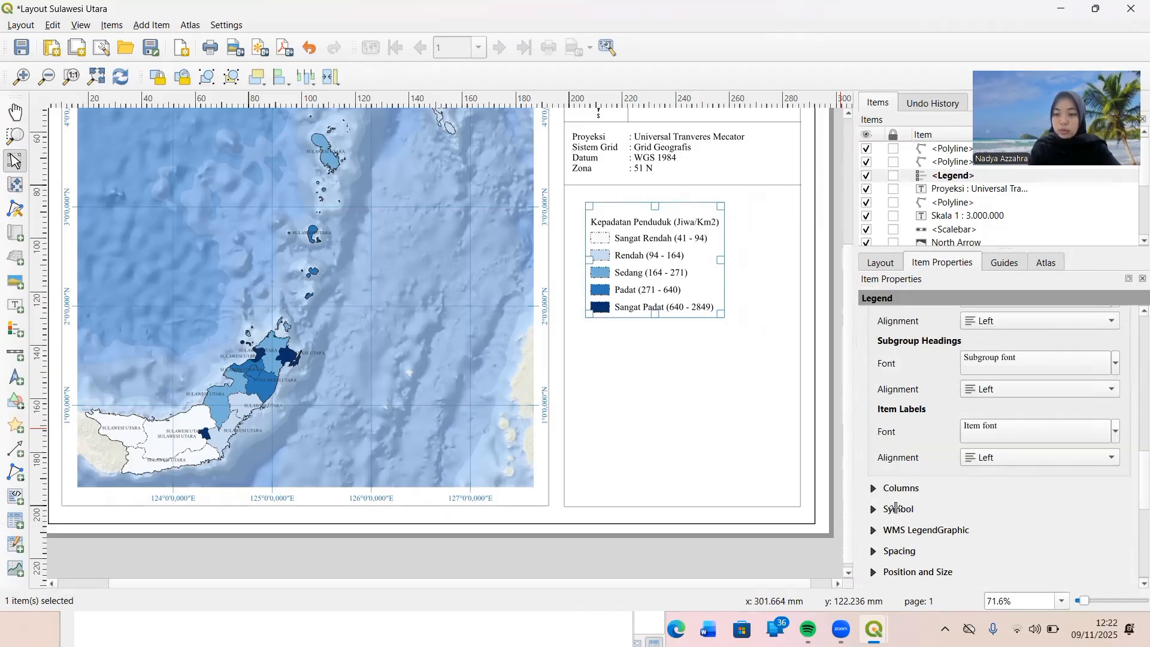
# Set the legend's symbol height to 2 mm and symbol width to 10 mm.
pyautogui.click(897, 508)
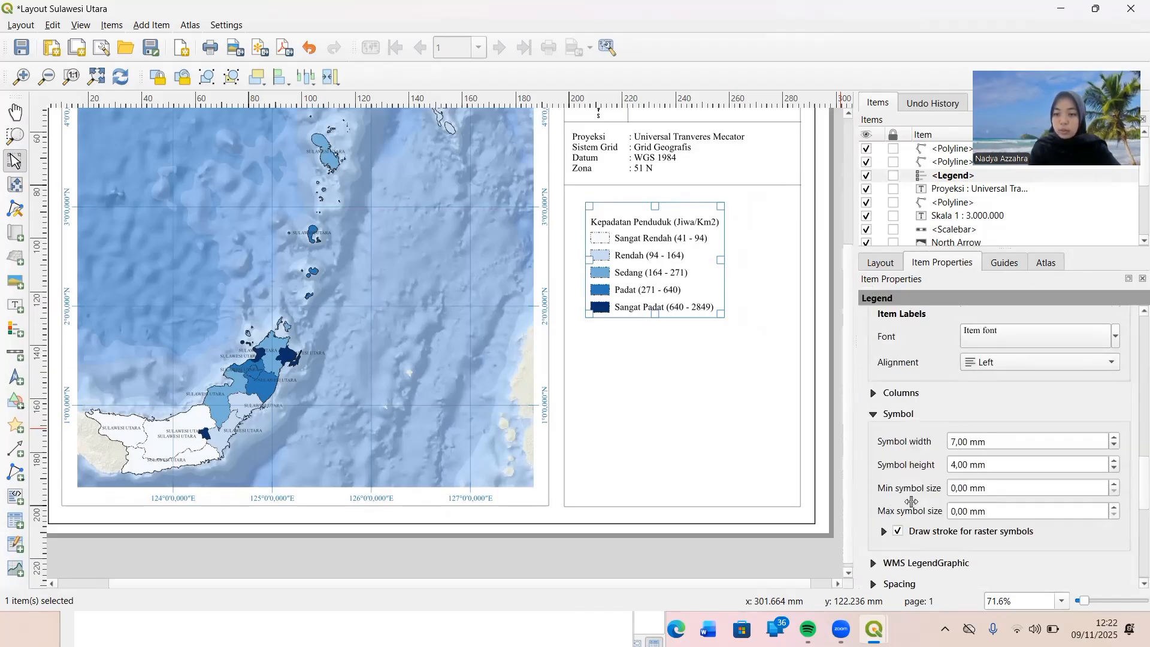
pyautogui.click(955, 465)
pyautogui.press('BackSpace')
pyautogui.write('2')
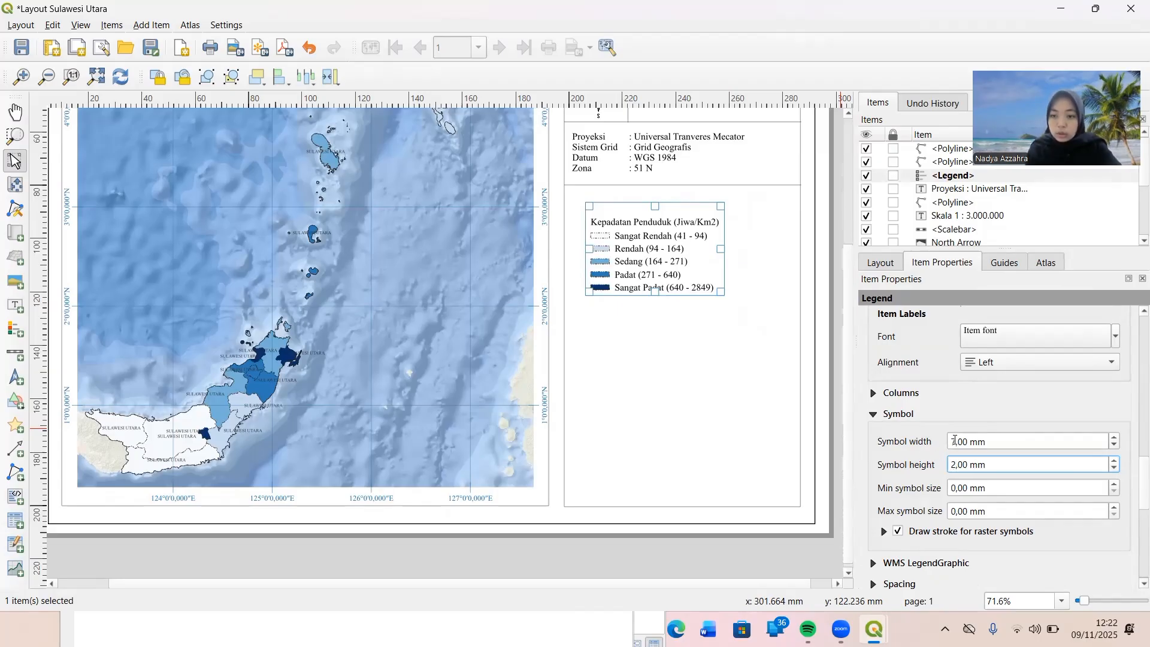
pyautogui.click(955, 441)
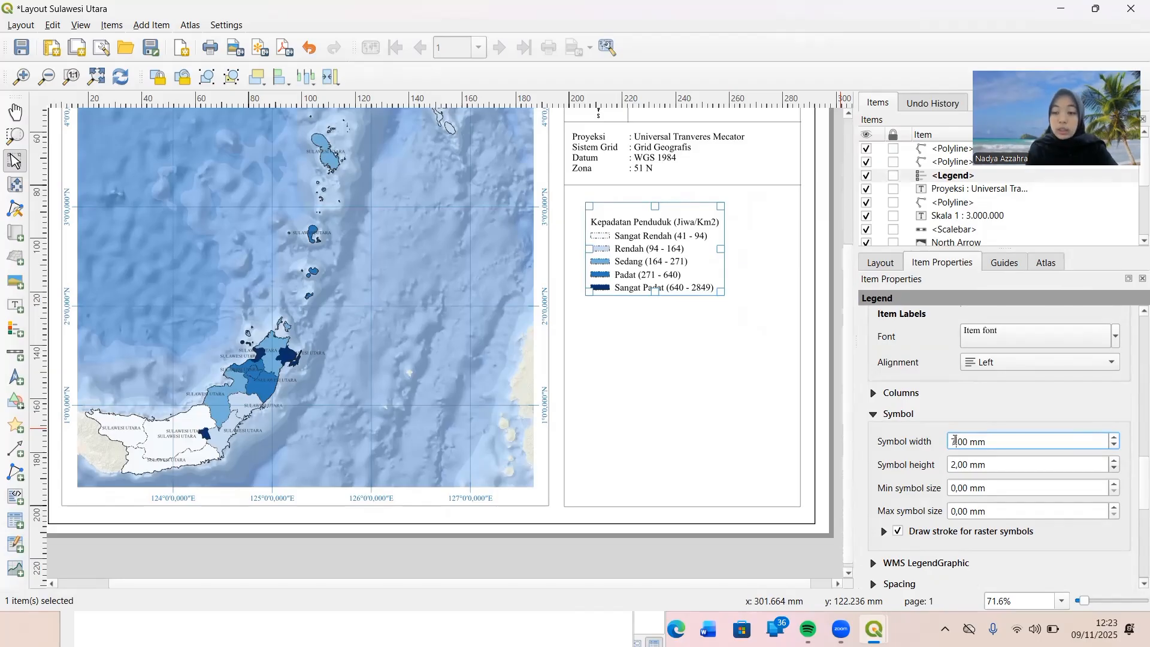
pyautogui.press('BackSpace')
pyautogui.write('10')
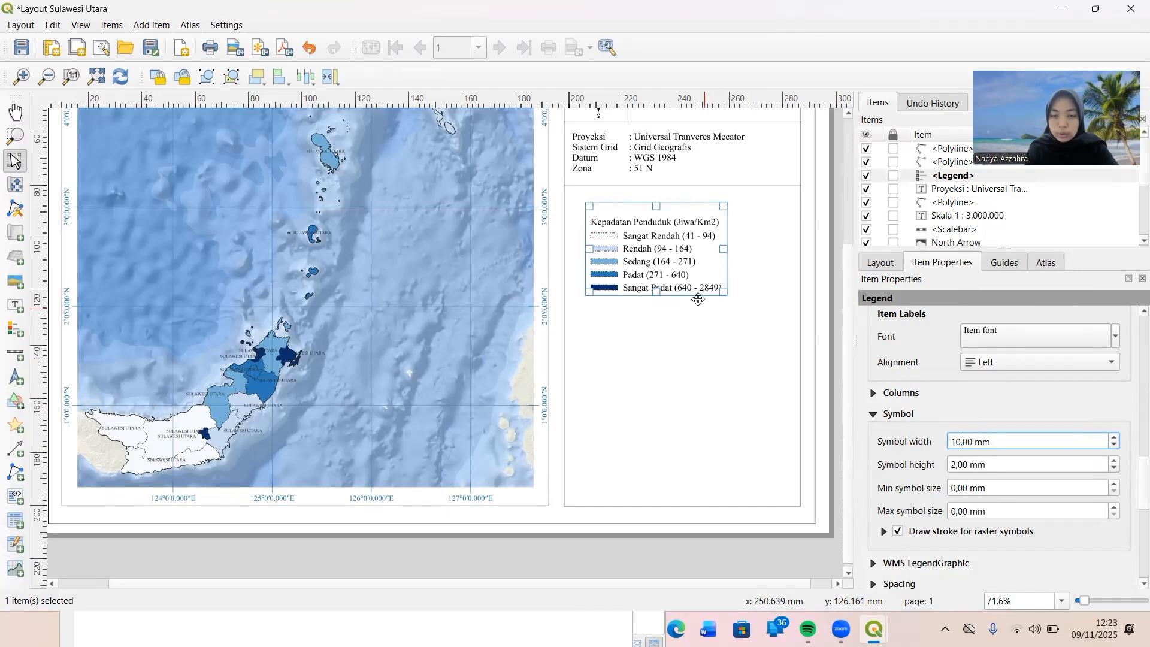
pyautogui.click(703, 329)
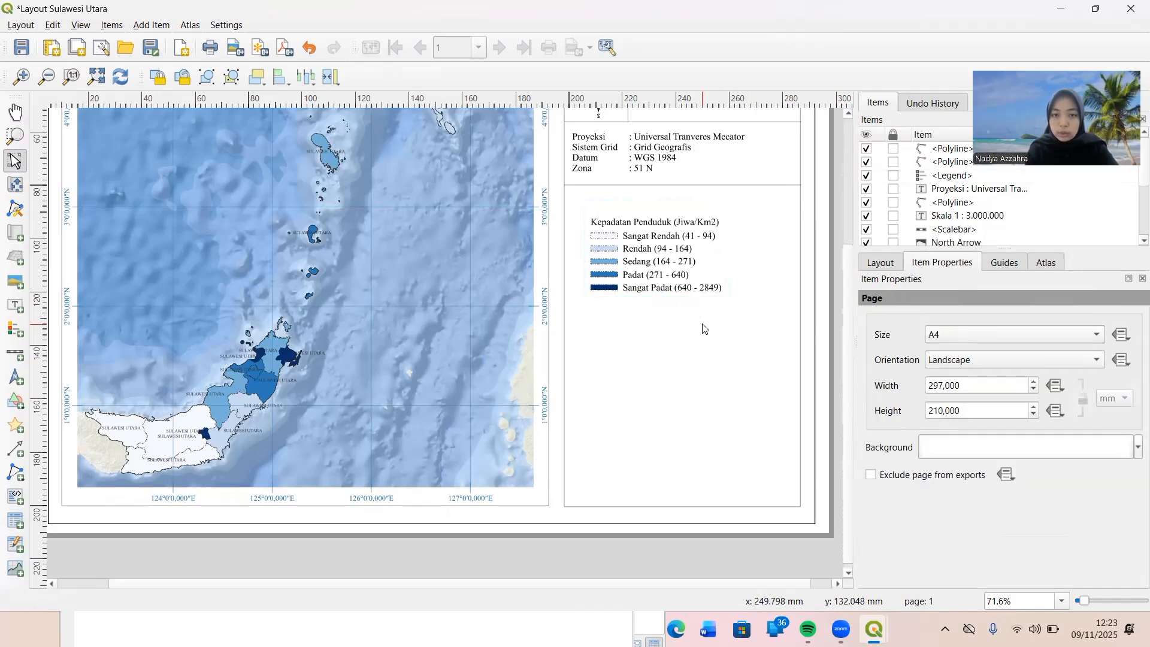
# Move the legend up and to the side so it sits just under the divider below the projection information.
pyautogui.click(667, 266)
pyautogui.moveTo(645, 237); pyautogui.dragTo(633, 217)
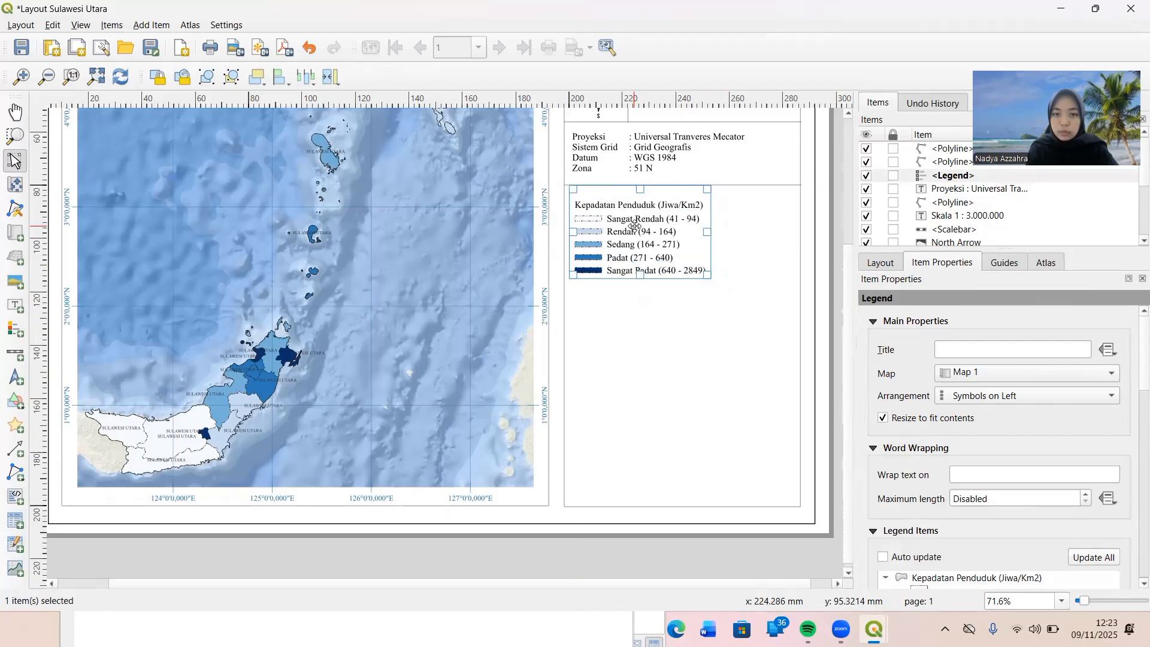
pyautogui.click(714, 305)
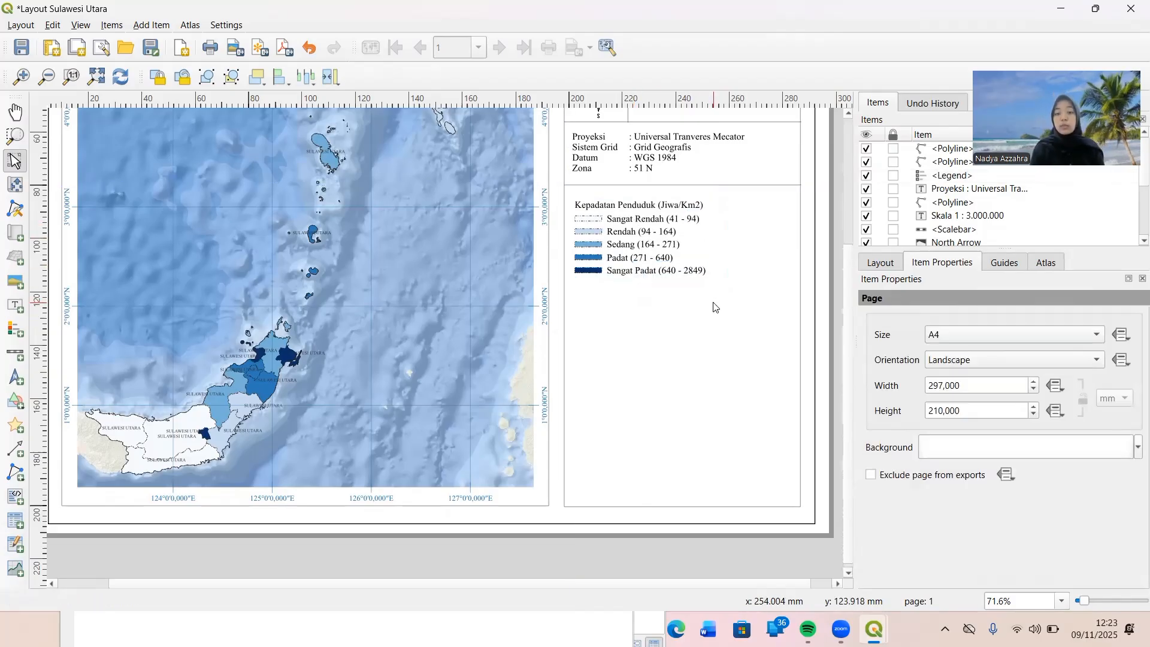
pyautogui.click(653, 246)
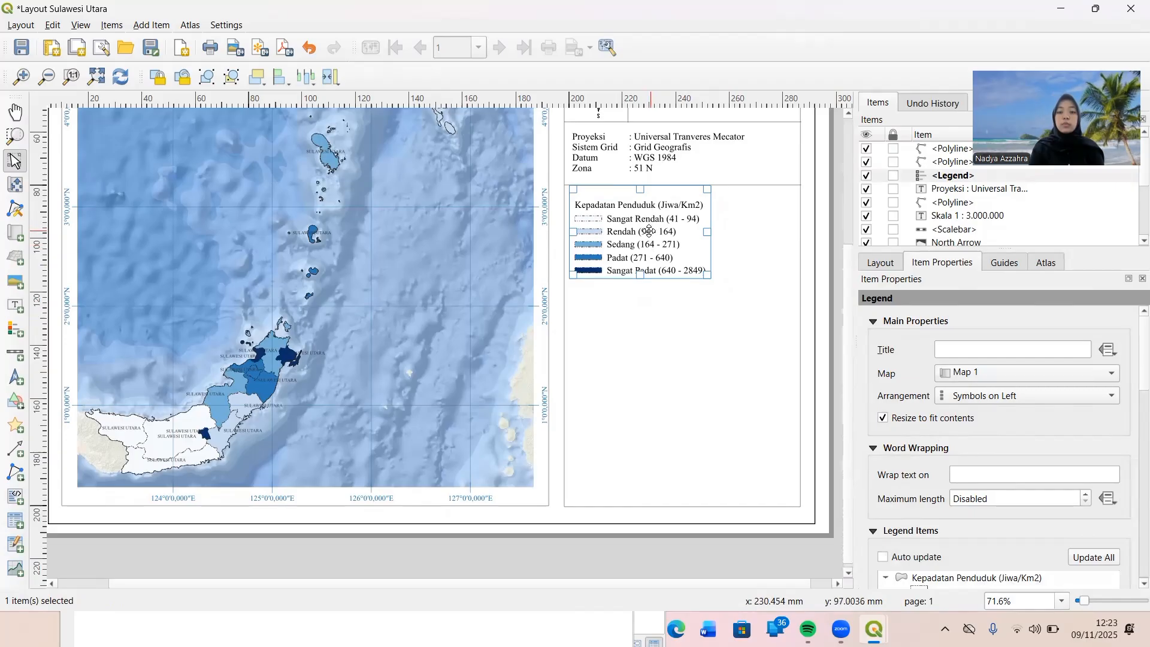
pyautogui.moveTo(642, 232); pyautogui.dragTo(642, 221)
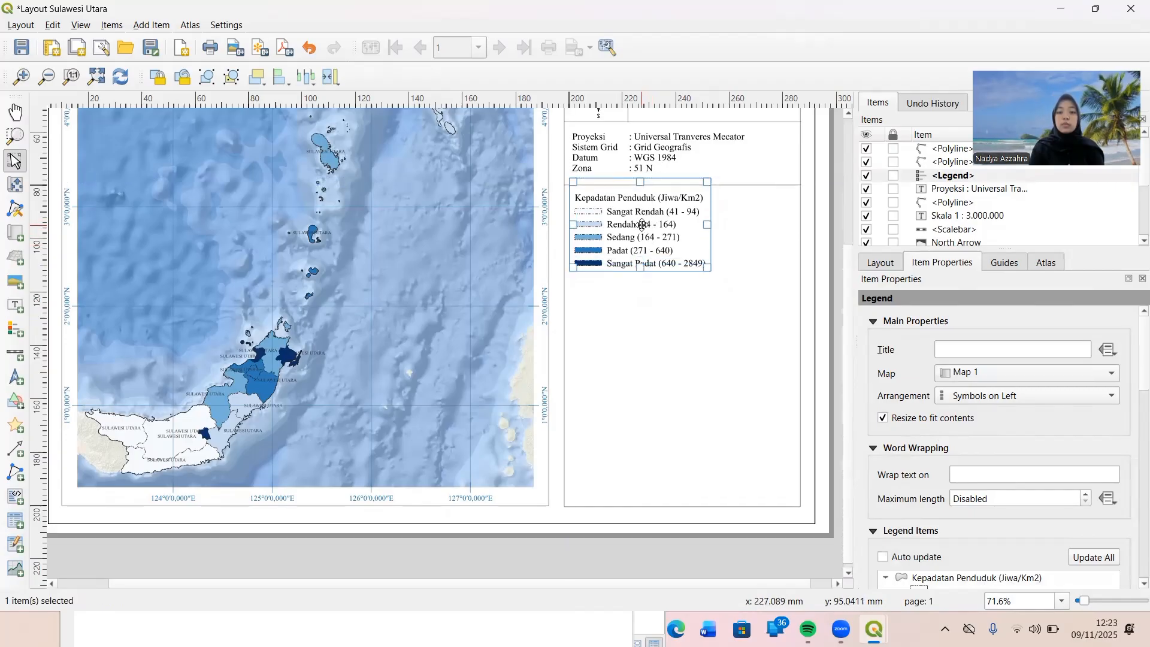
pyautogui.click(726, 331)
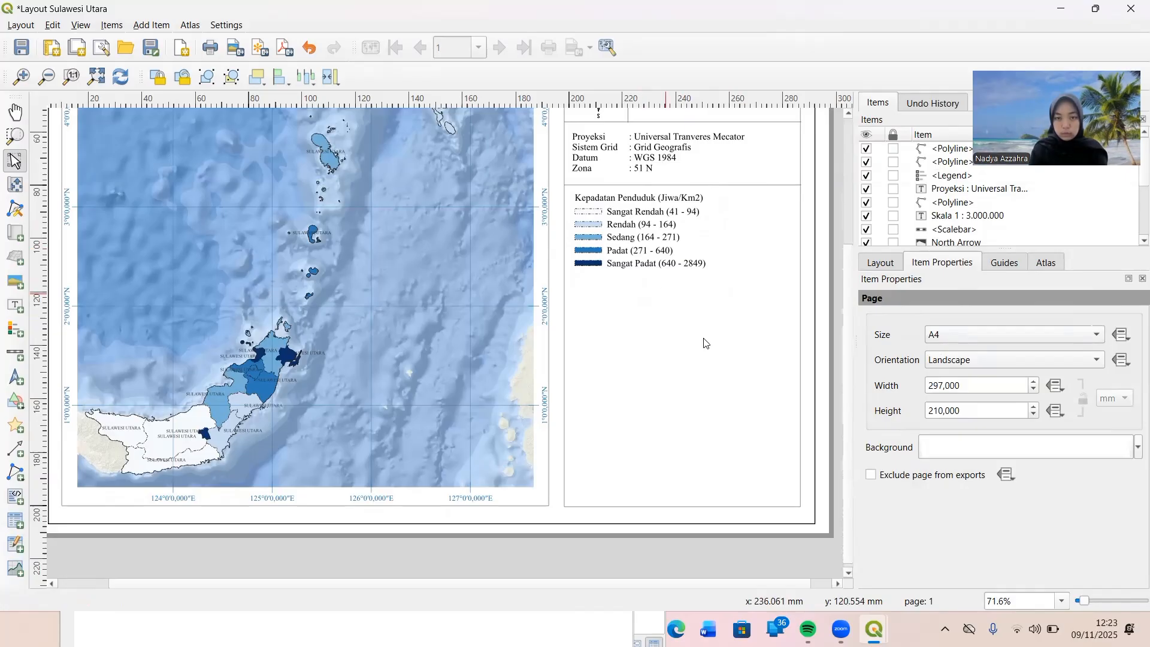
# Paste a copy of the horizontal divider line and place it directly beneath the legend, spanning the information frame.
pyautogui.scroll(-1, 704, 382)
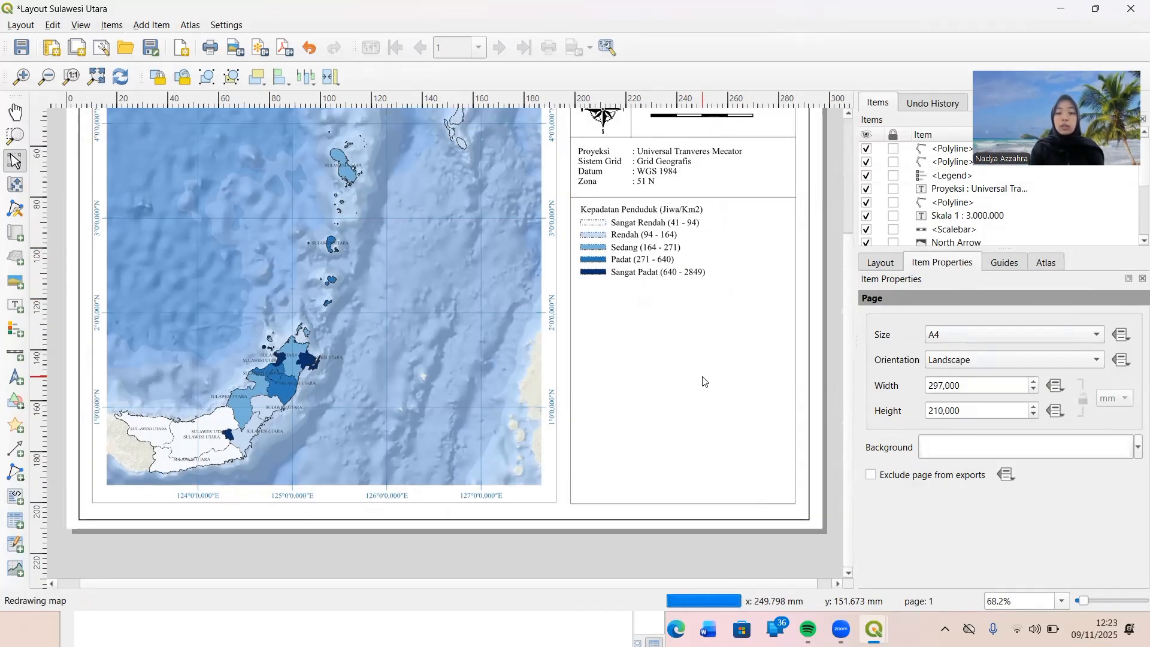
pyautogui.scroll(-1, 704, 381)
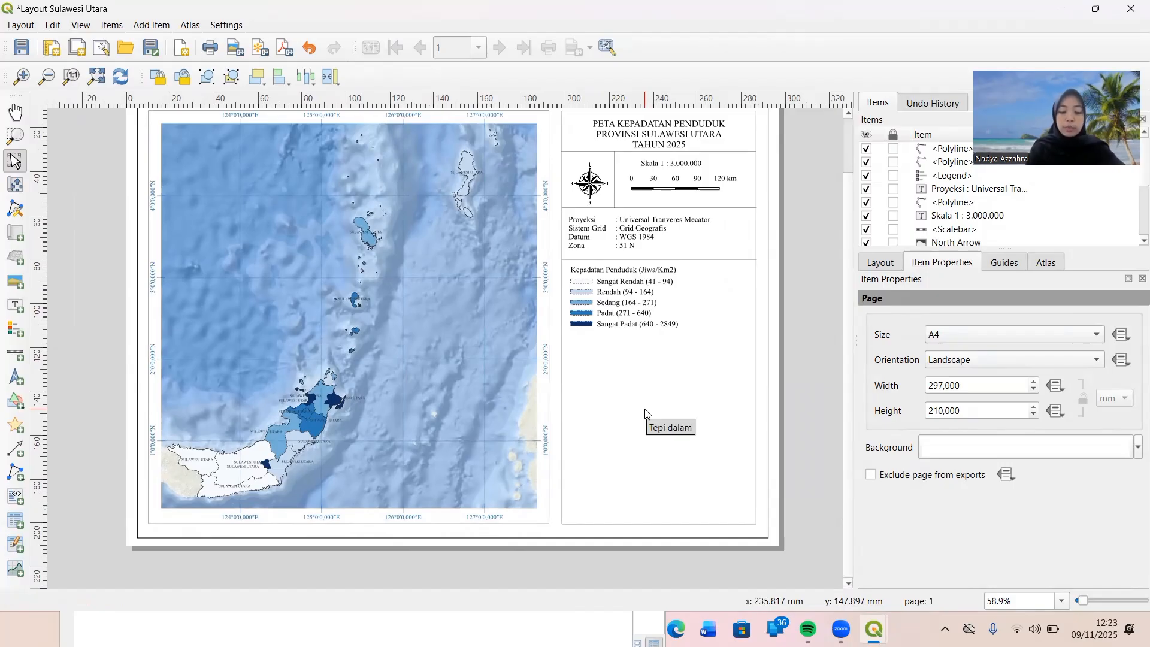
pyautogui.hotkey('ctrl', 'v')
pyautogui.moveTo(666, 412); pyautogui.dragTo(584, 341)
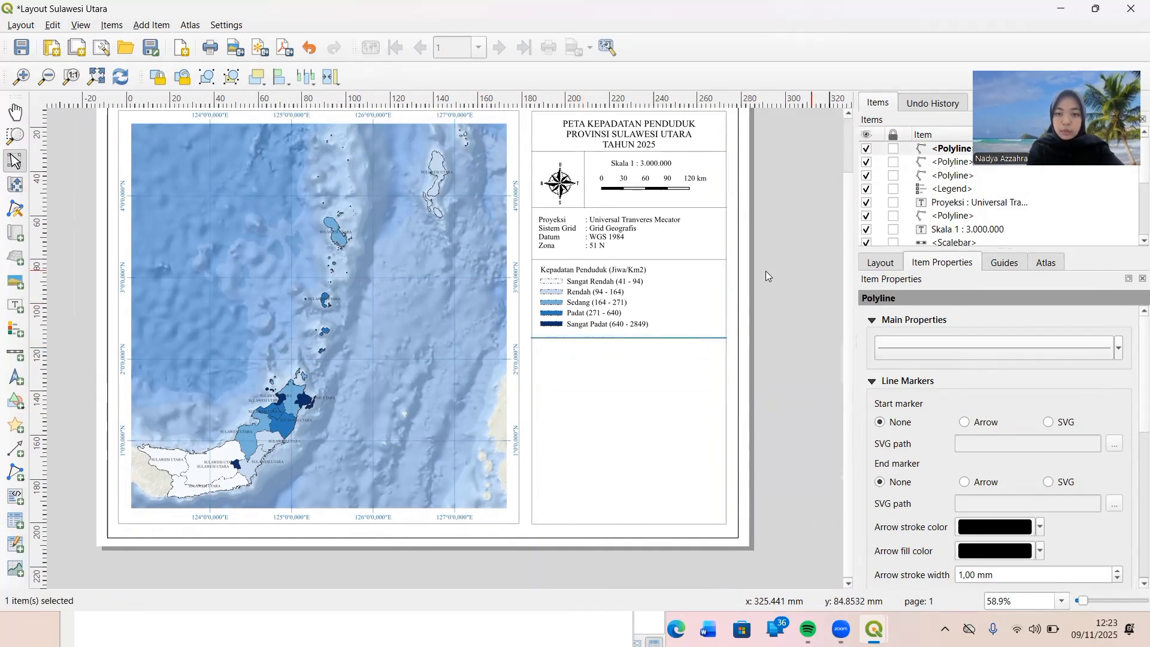
pyautogui.click(694, 318)
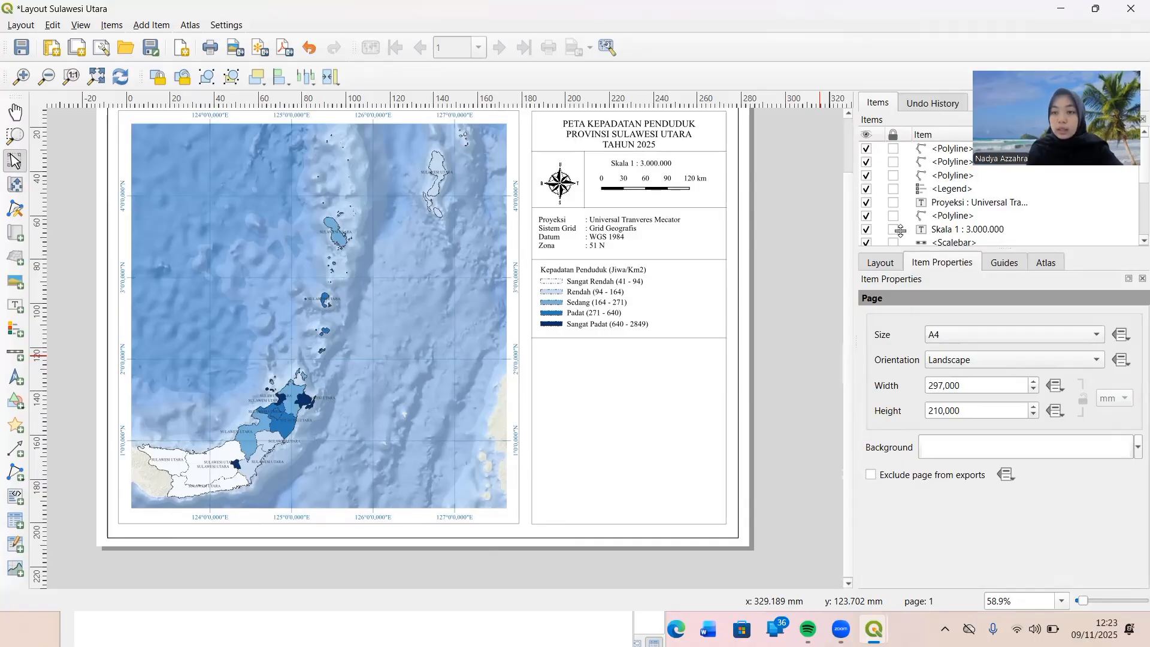
# Lock the compass rose, scale bar, scale text, projection text and the divider lines around them against further edits.
pyautogui.scroll(-3, 900, 231)
pyautogui.scroll(-1, 896, 225)
pyautogui.scroll(2, 895, 225)
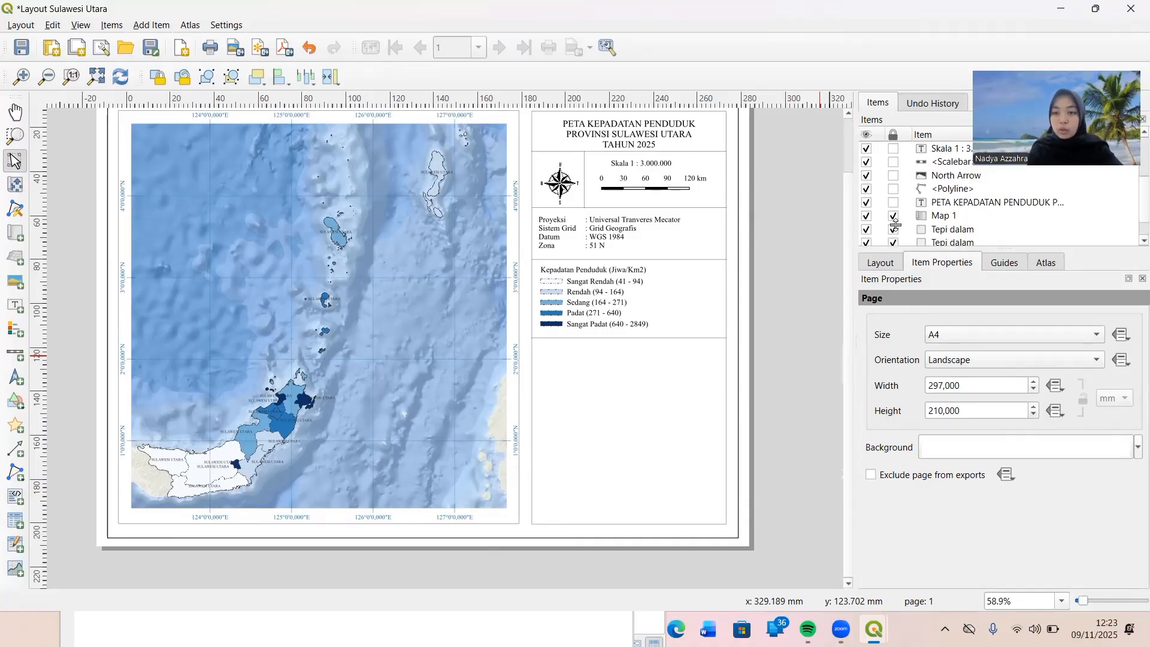
pyautogui.click(892, 188)
pyautogui.keyDown('ctrl'); pyautogui.click(892, 175); pyautogui.keyUp('ctrl')
pyautogui.click(892, 175)
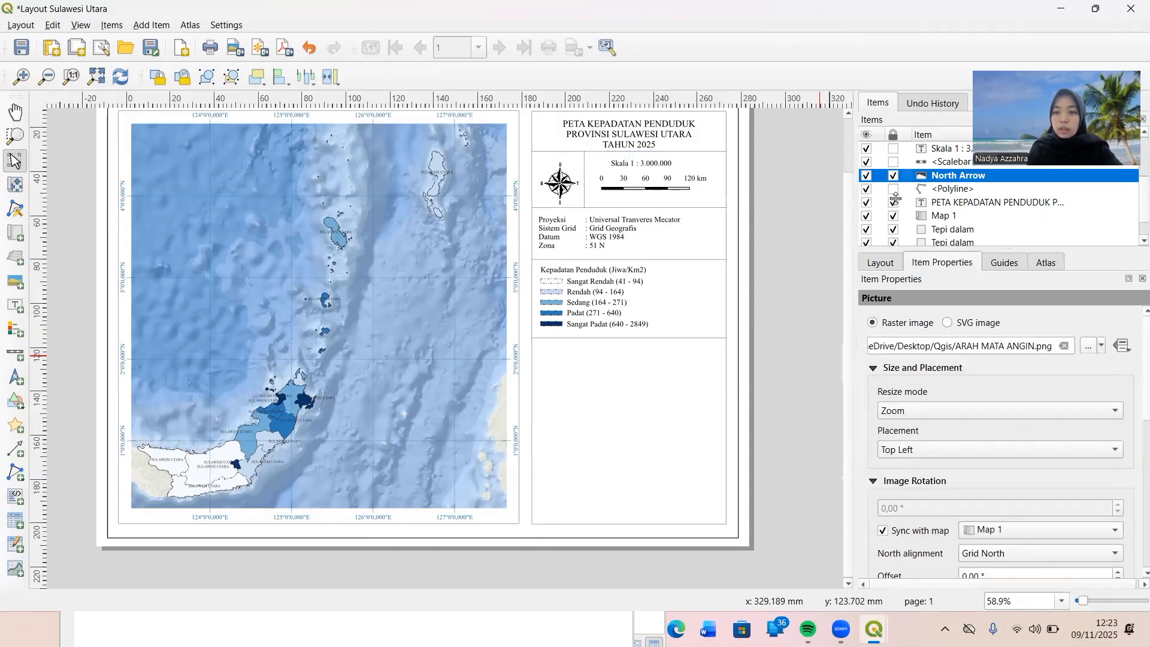
pyautogui.click(893, 188)
pyautogui.click(893, 162)
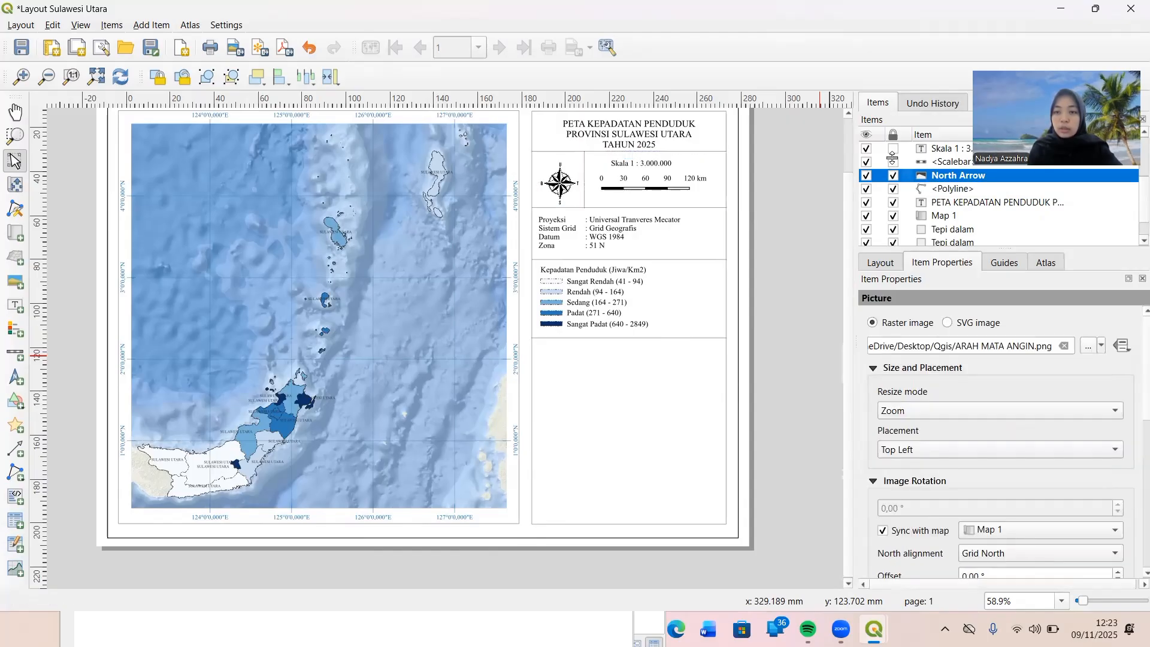
pyautogui.click(893, 148)
pyautogui.scroll(2, 892, 148)
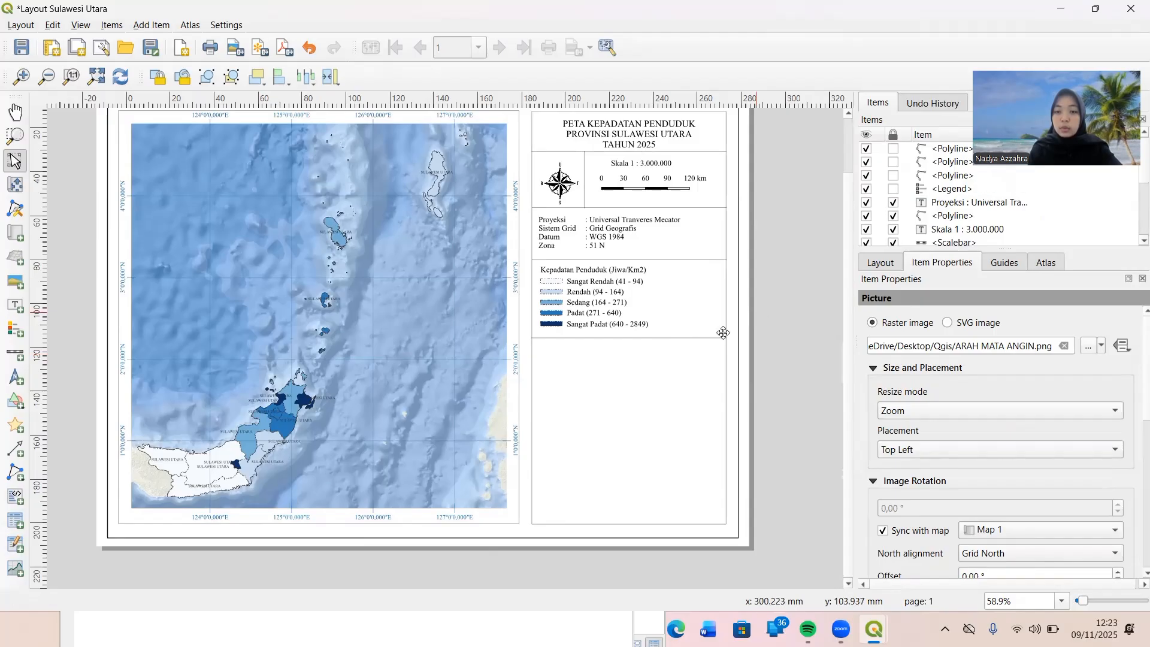
# Add a second map as a small inset in the empty space below the legend's lower divider.
pyautogui.click(8, 238)
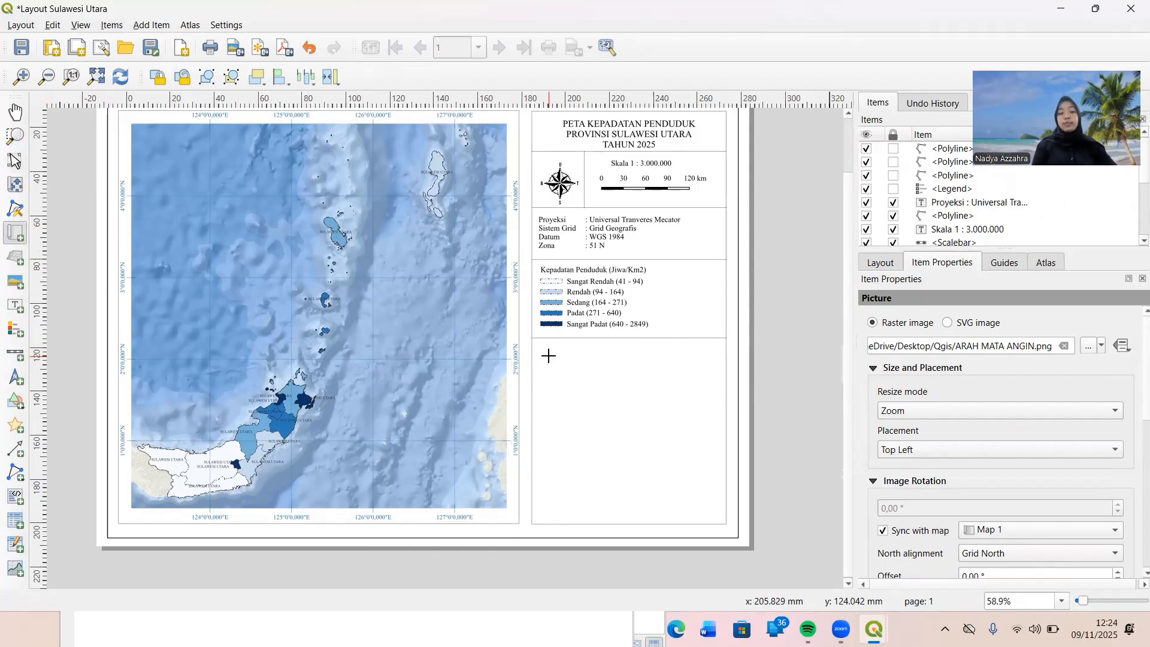
pyautogui.click(612, 369)
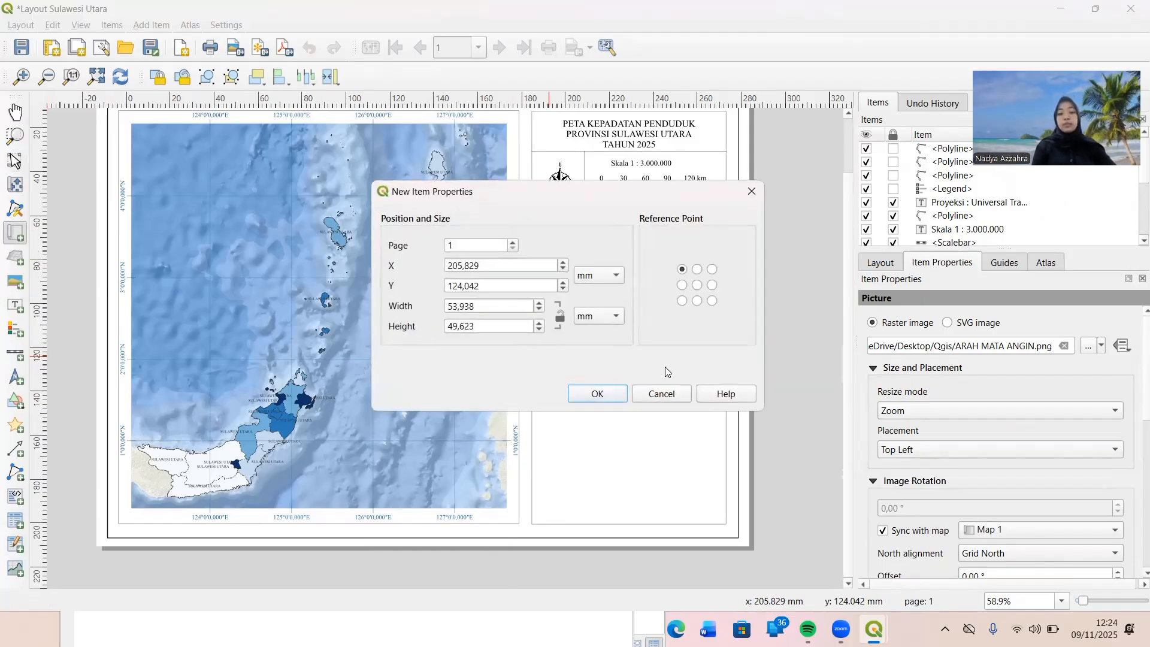
pyautogui.click(751, 192)
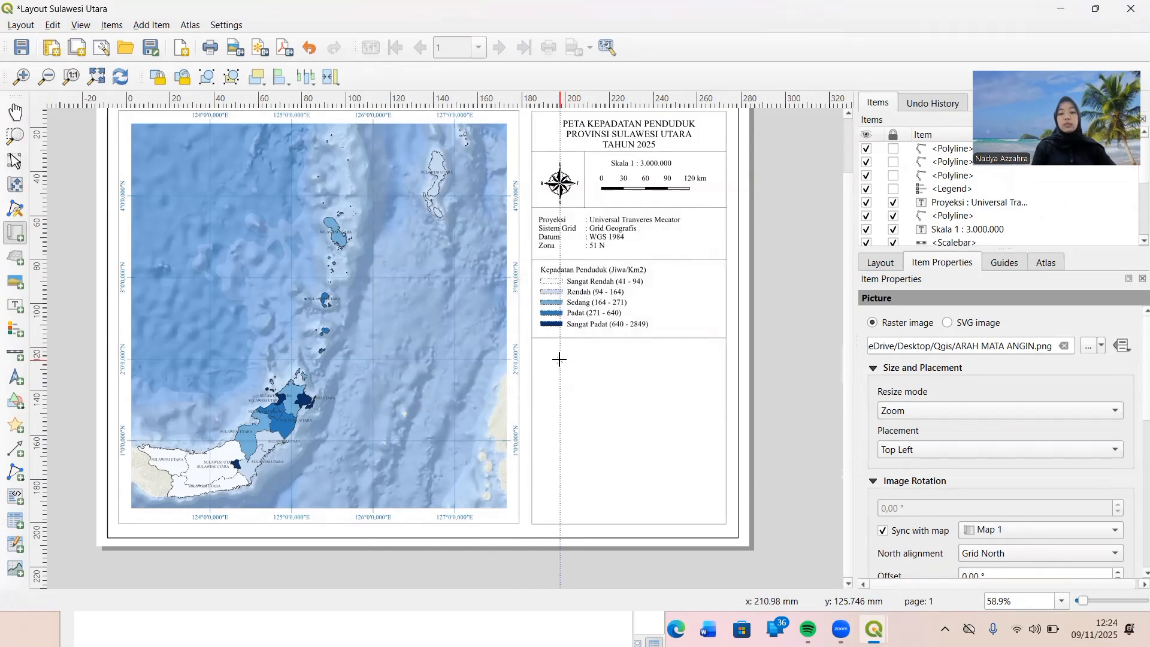
pyautogui.moveTo(557, 358)
pyautogui.mouseDown()
pyautogui.moveTo(616, 359)
pyautogui.moveTo(704, 418)
pyautogui.moveTo(707, 442)
pyautogui.mouseUp()
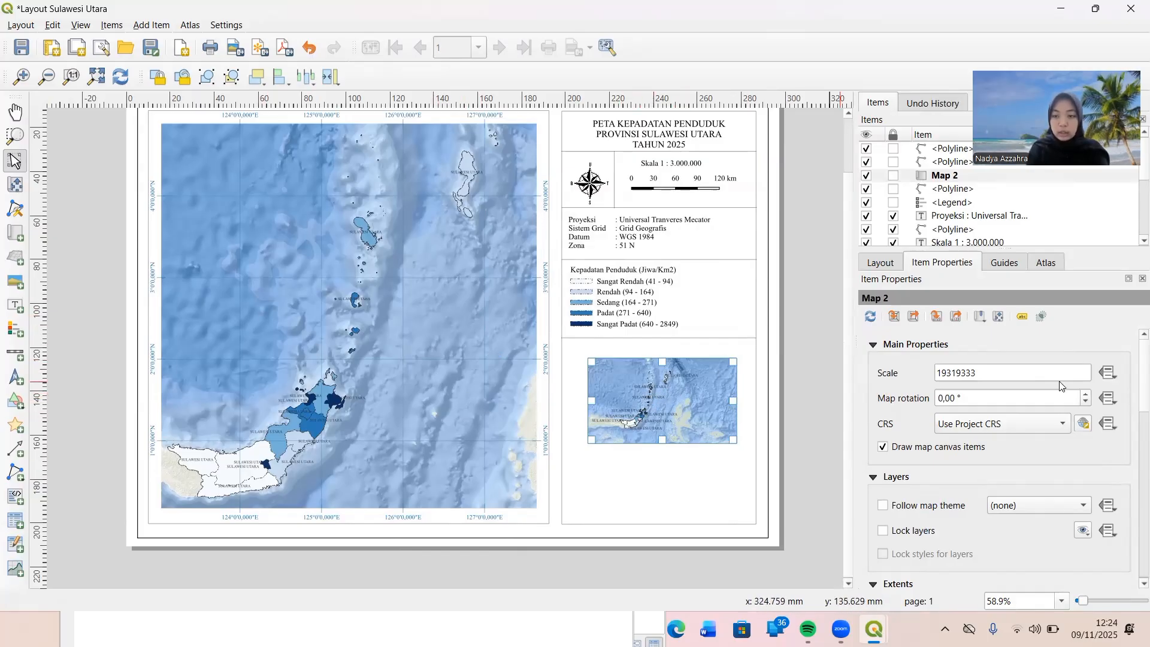
# Set the inset map's scale to 80000000.
pyautogui.moveTo(992, 375); pyautogui.dragTo(931, 378)
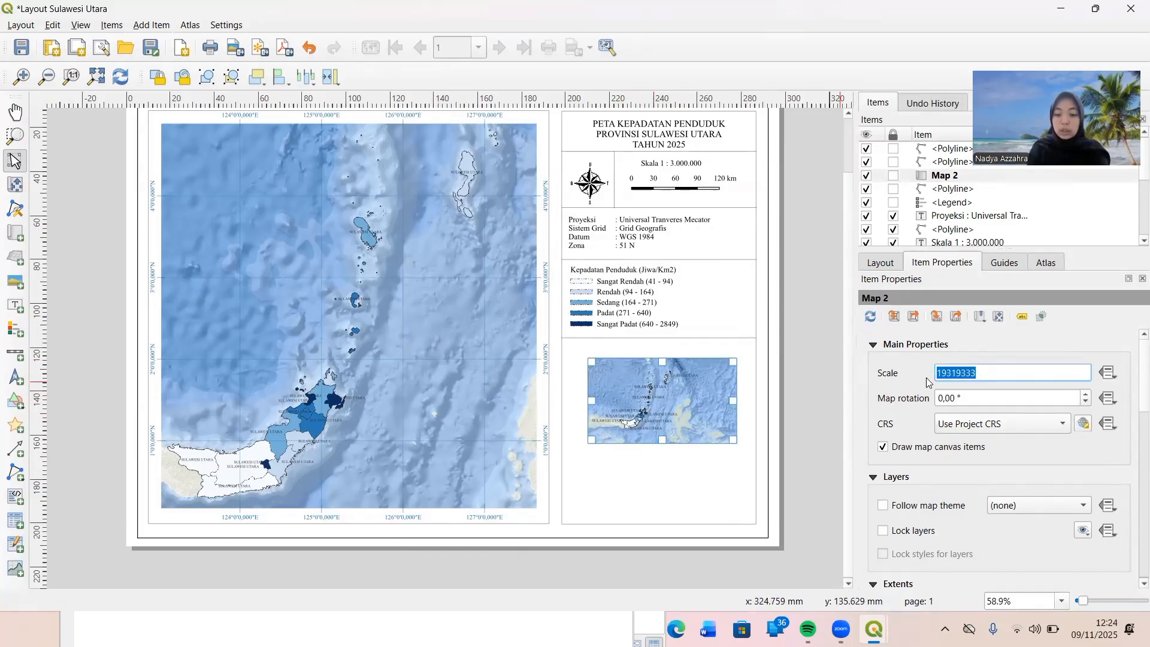
pyautogui.write('800')
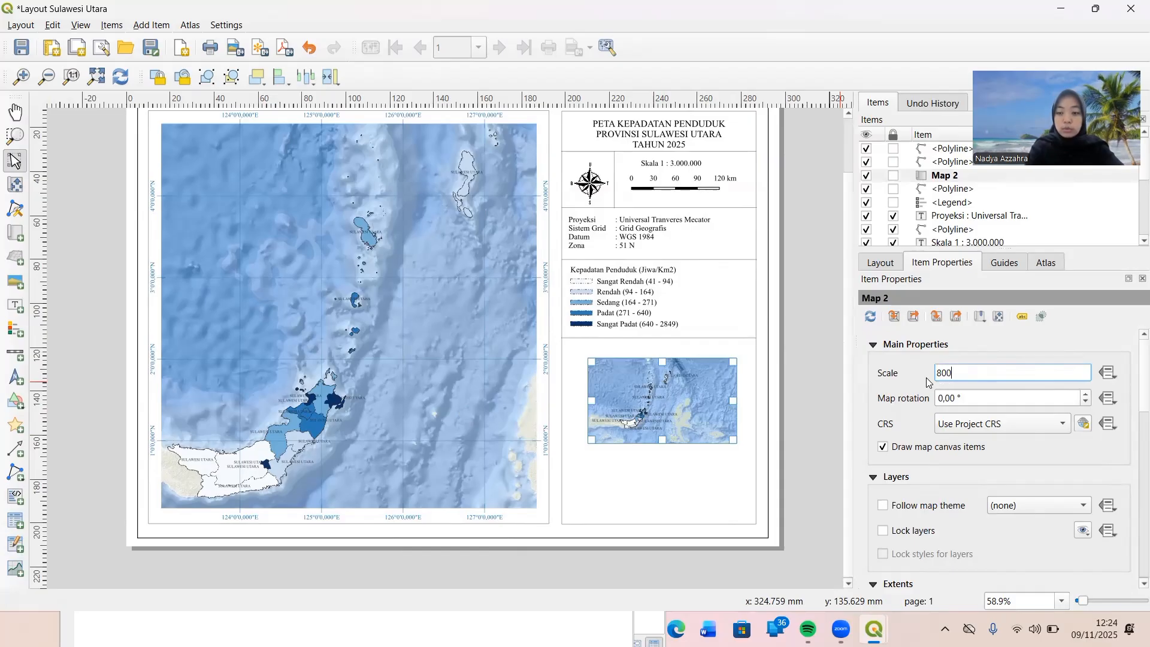
pyautogui.write('00000')
pyautogui.press('Return')
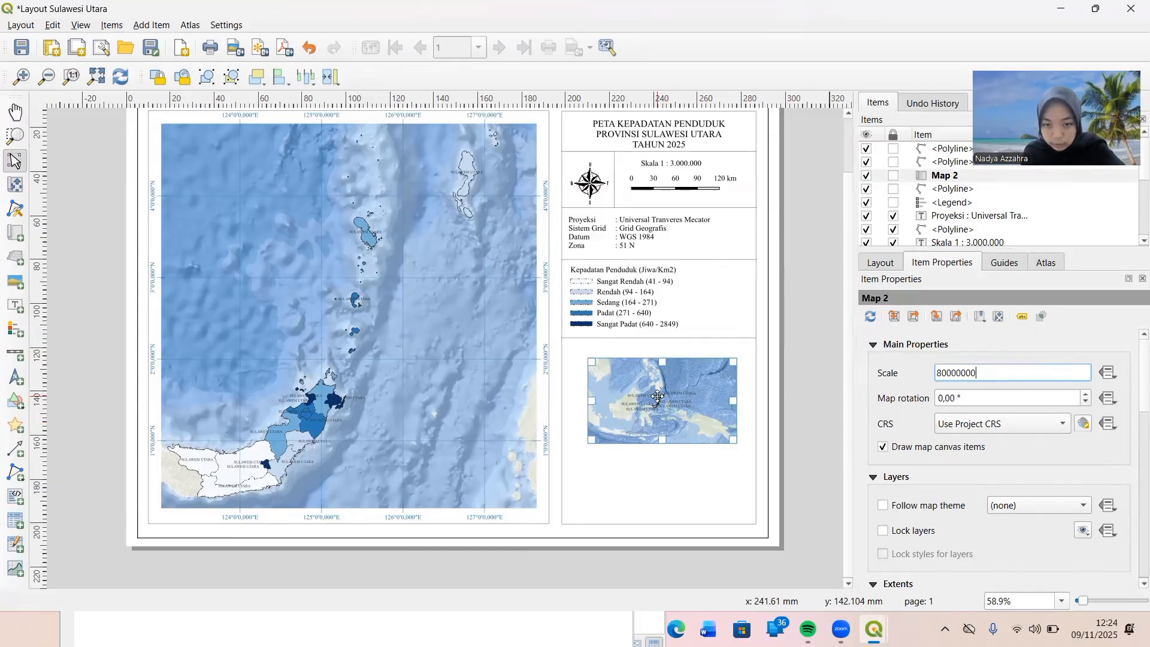
# Shift the inset map's content within its frame so the Indonesian archipelago fits, with Sulawesi Utara near the middle.
pyautogui.click(15, 185)
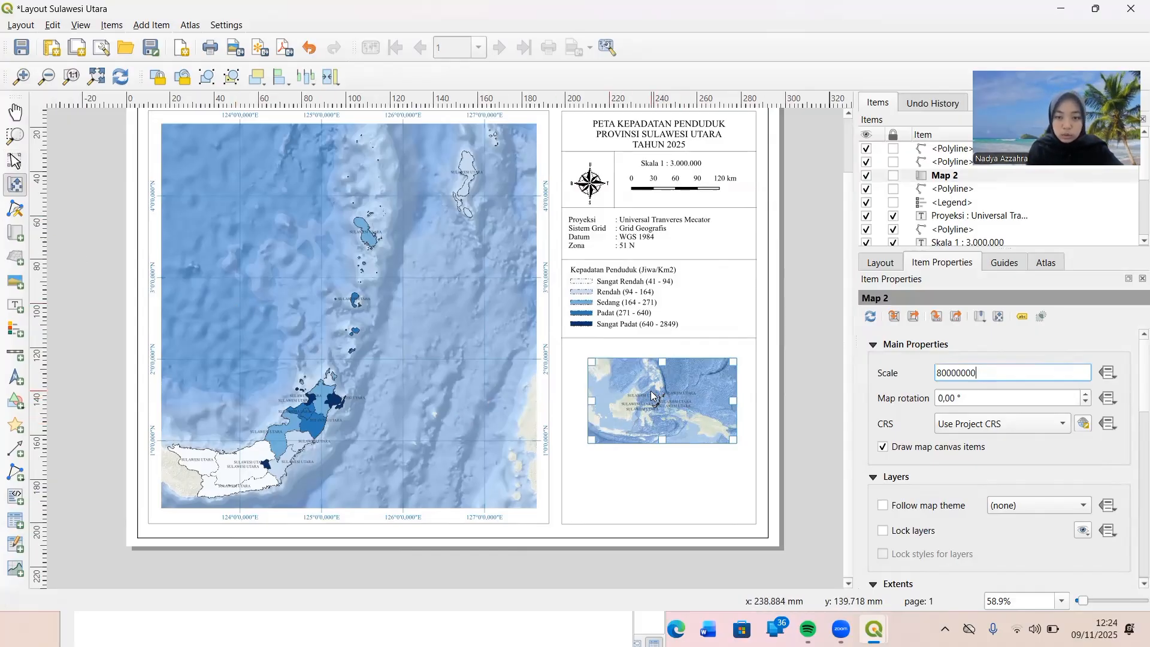
pyautogui.moveTo(652, 394); pyautogui.dragTo(677, 400)
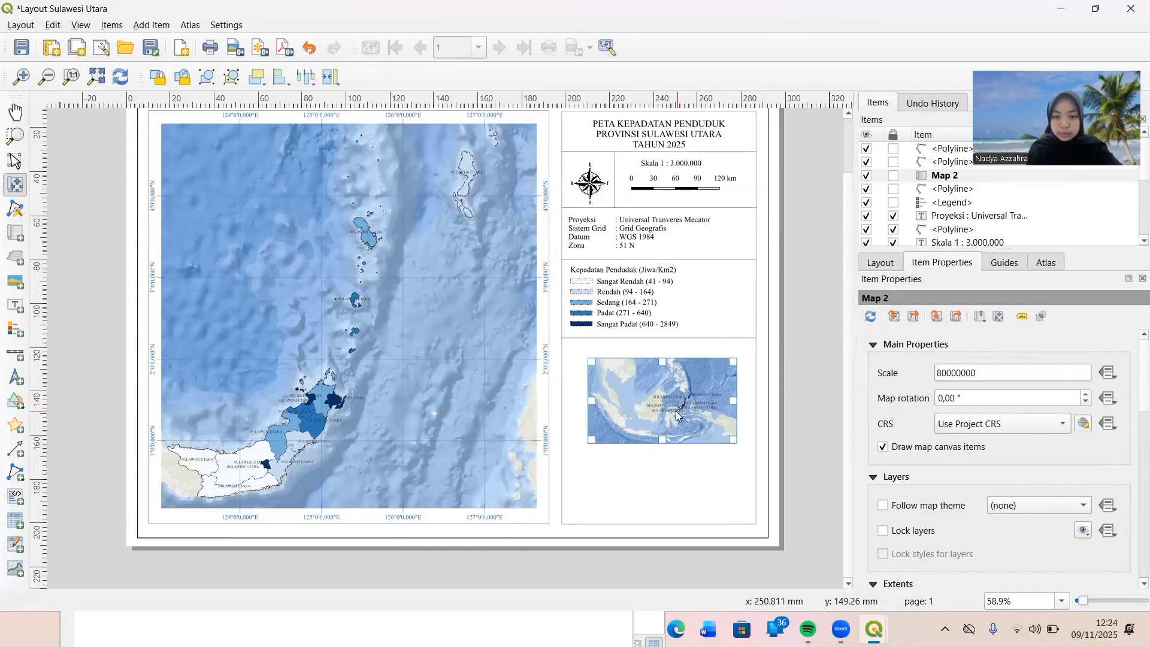
pyautogui.moveTo(674, 409); pyautogui.dragTo(671, 403)
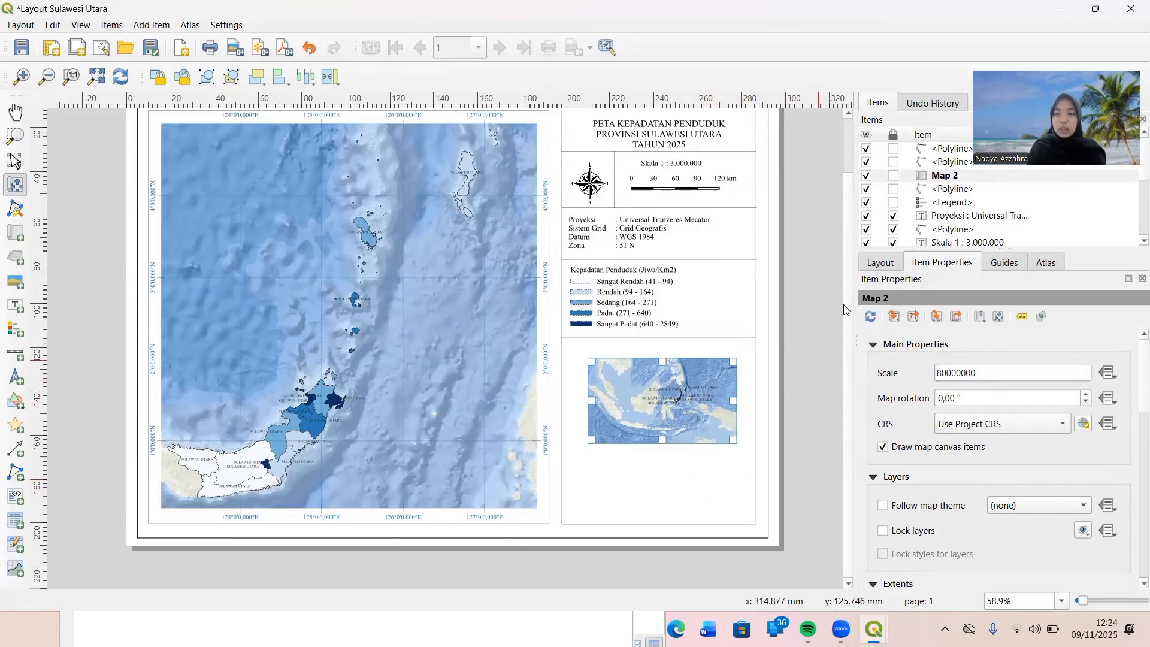
# Switch from the print layout to the main Sulawesi Utara project window.
pyautogui.moveTo(875, 629)
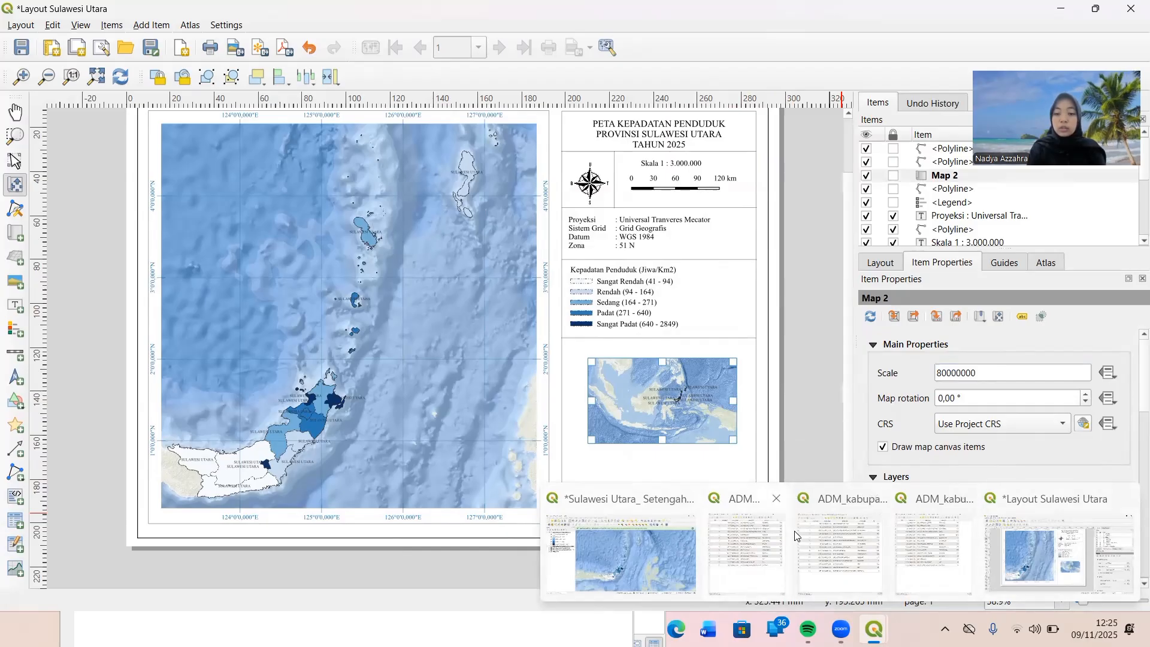
pyautogui.click(623, 551)
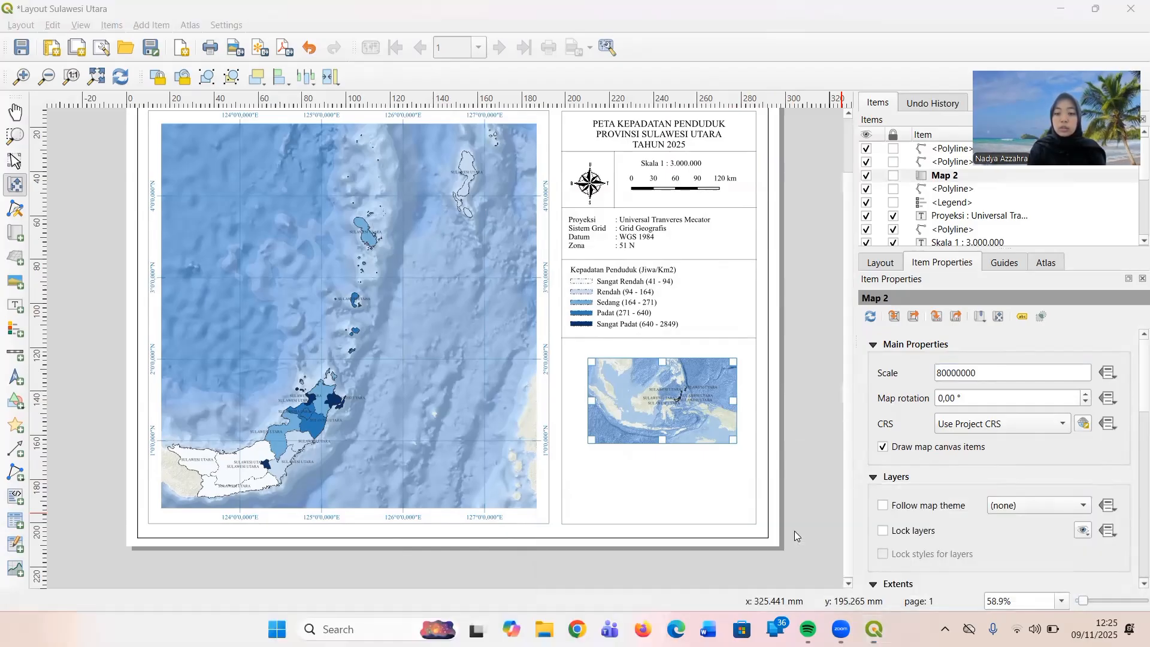
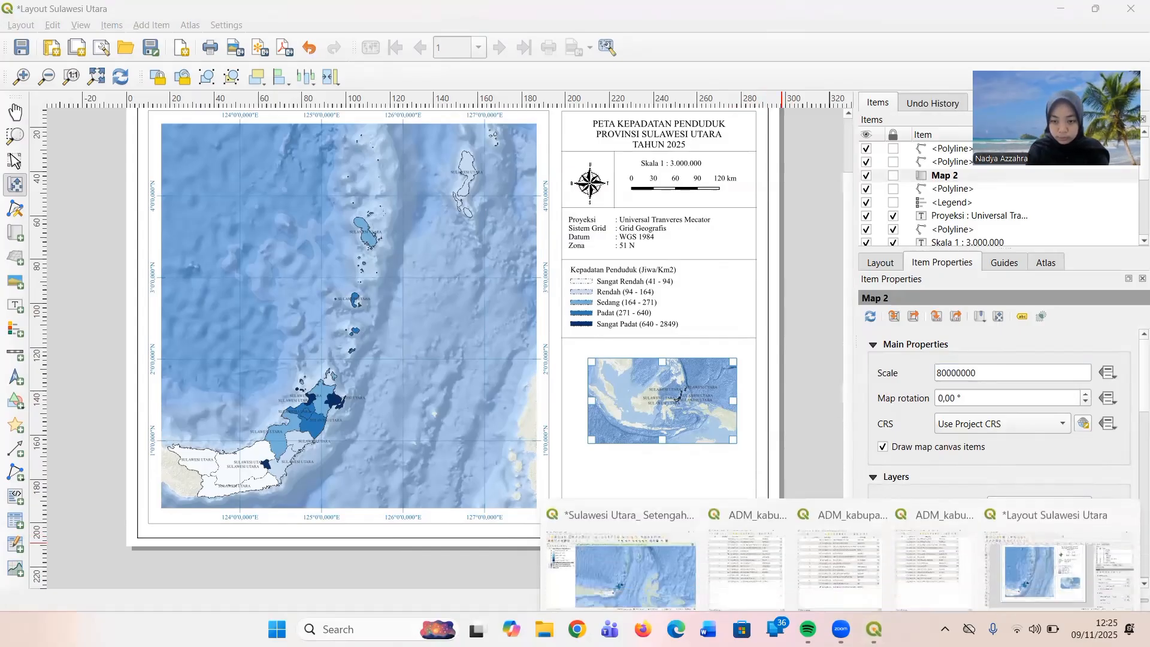
# Close the leftover ADM_kabupaten attribute table windows and bring up the main Sulawesi Utara project window.
pyautogui.click(874, 498)
pyautogui.moveTo(874, 501)
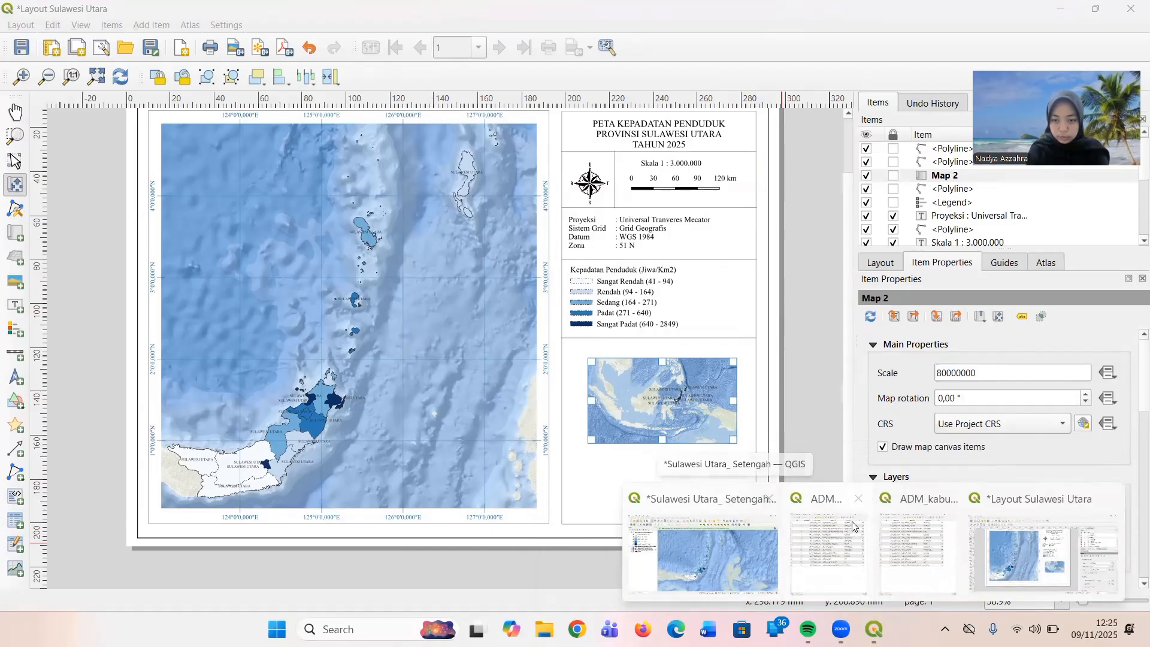
pyautogui.click(859, 498)
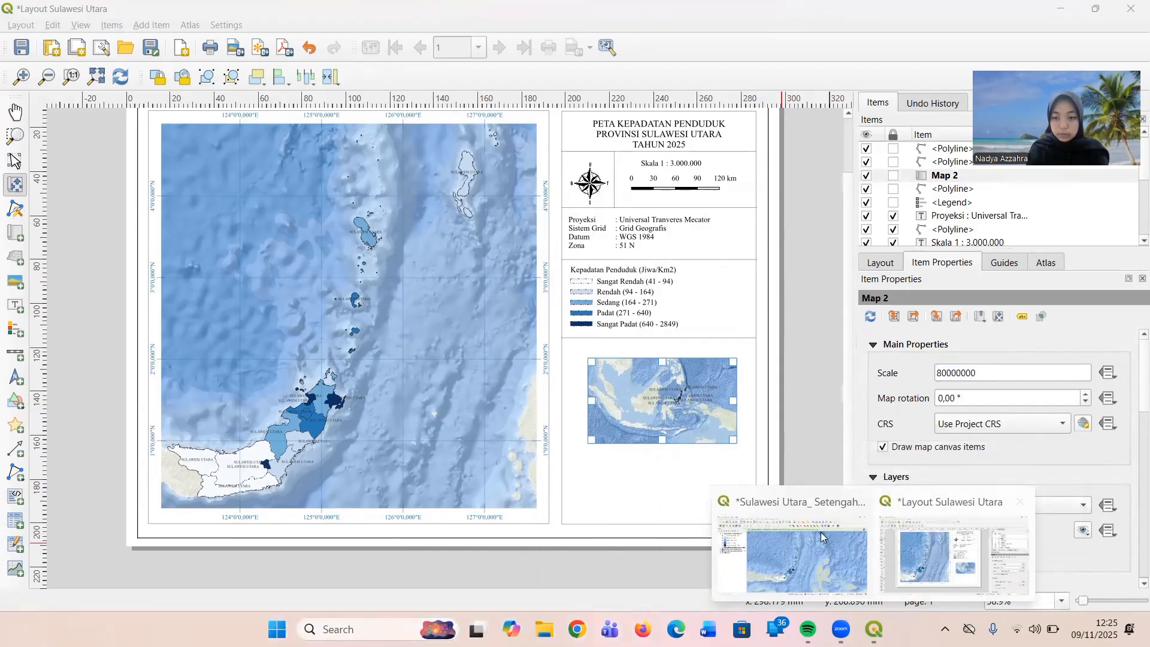
pyautogui.click(823, 537)
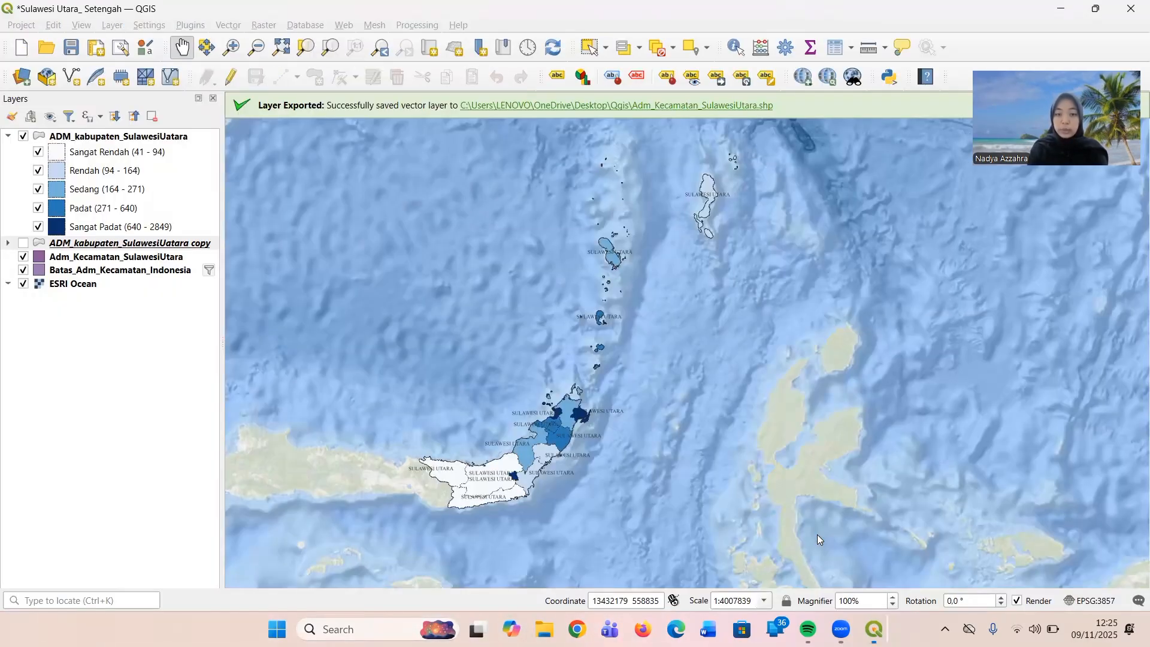
# Make the ADM_kabupaten_SulawesiUatara copy layer visible and hide the original ADM_kabupaten_SulawesiUatara layer.
pyautogui.click(115, 248)
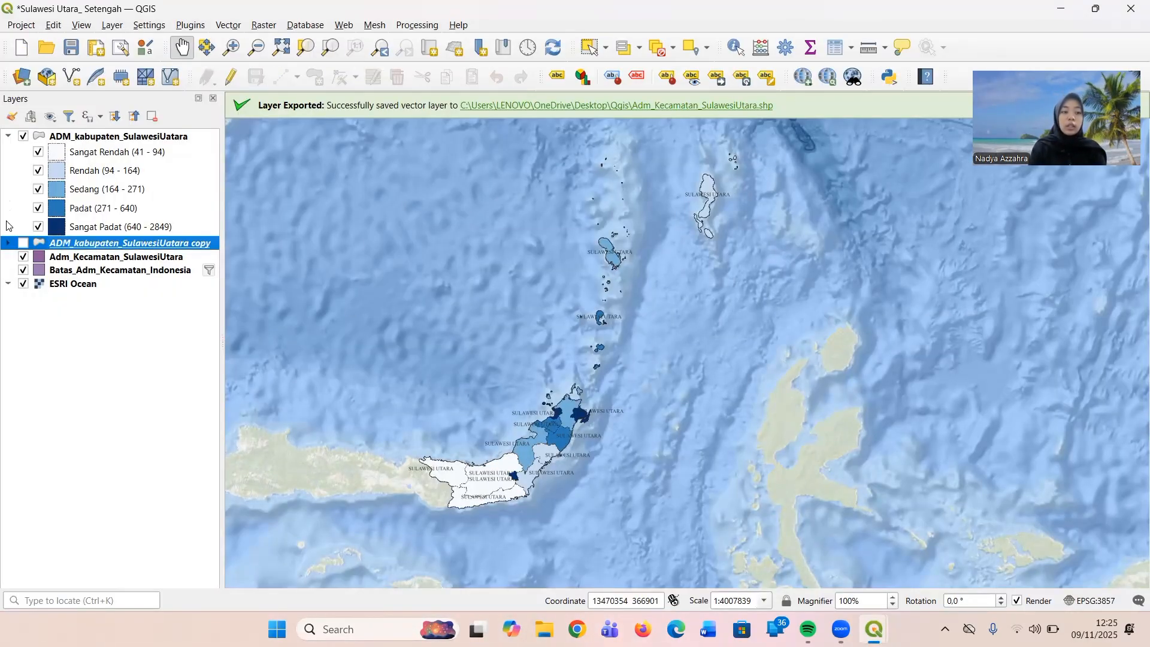
pyautogui.click(8, 243)
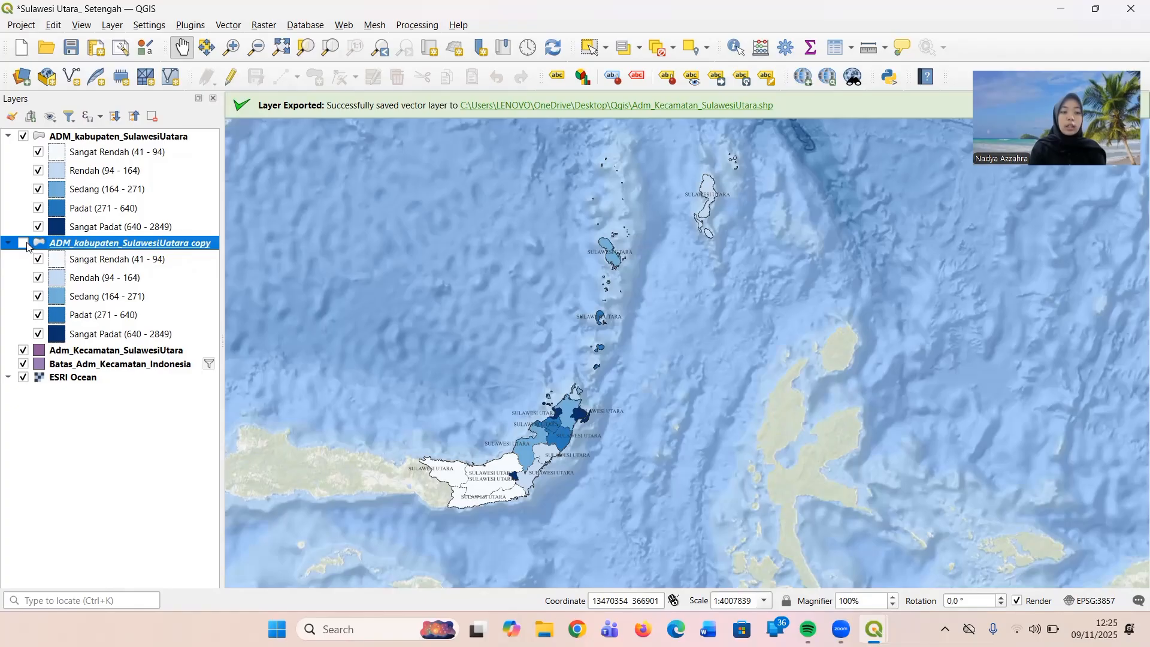
pyautogui.click(25, 244)
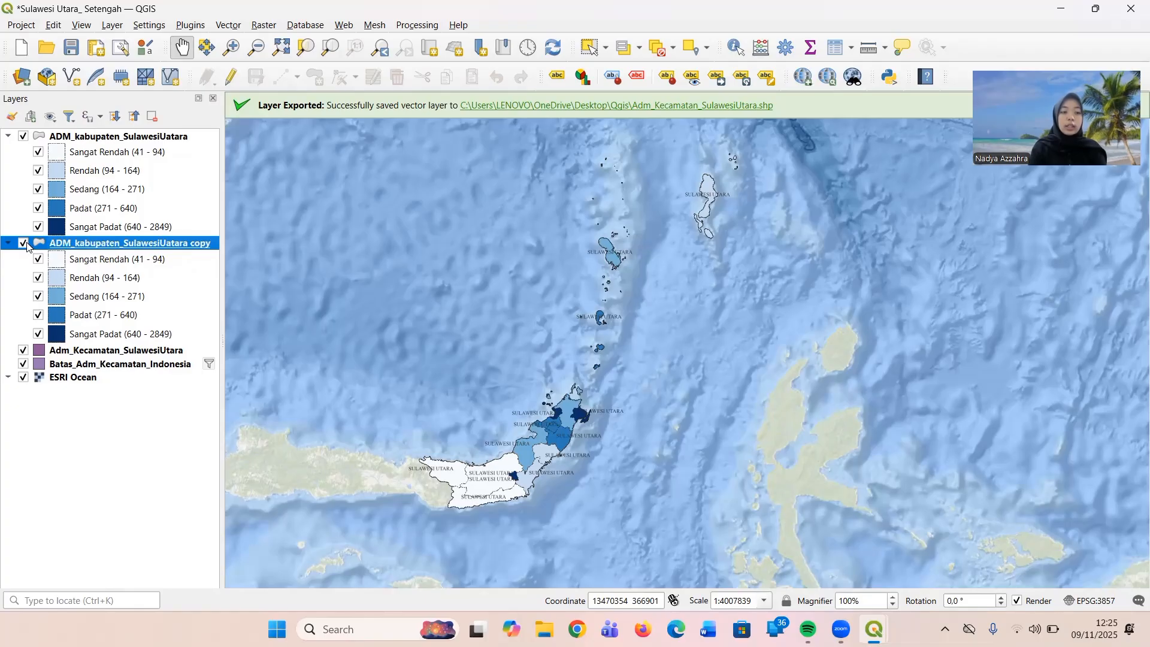
pyautogui.click(23, 137)
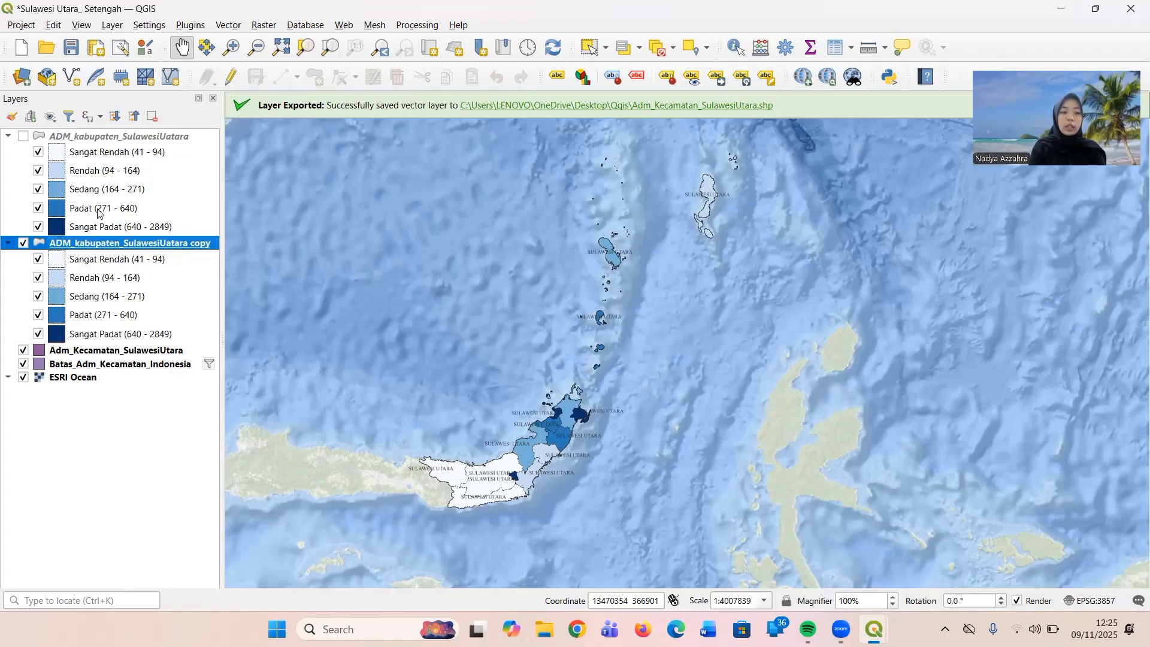
# Set the labelling of the ADM_kabupaten_SulawesiUatara copy layer to No Labels in its layer properties.
pyautogui.rightClick(106, 246)
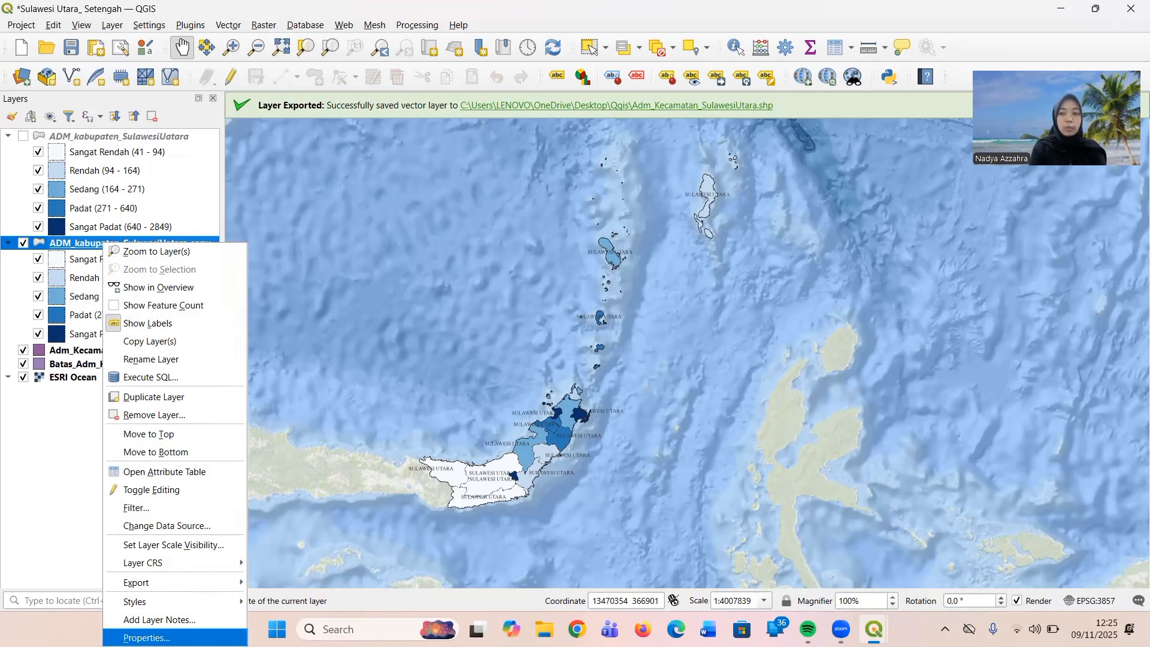
pyautogui.click(161, 638)
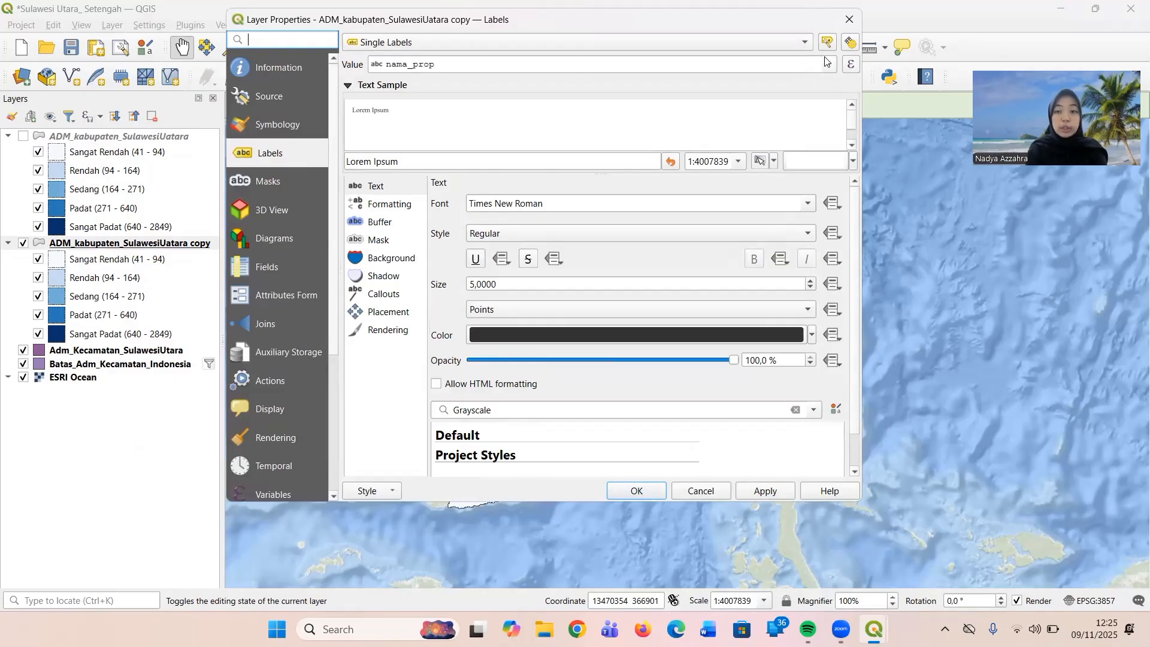
pyautogui.click(804, 41)
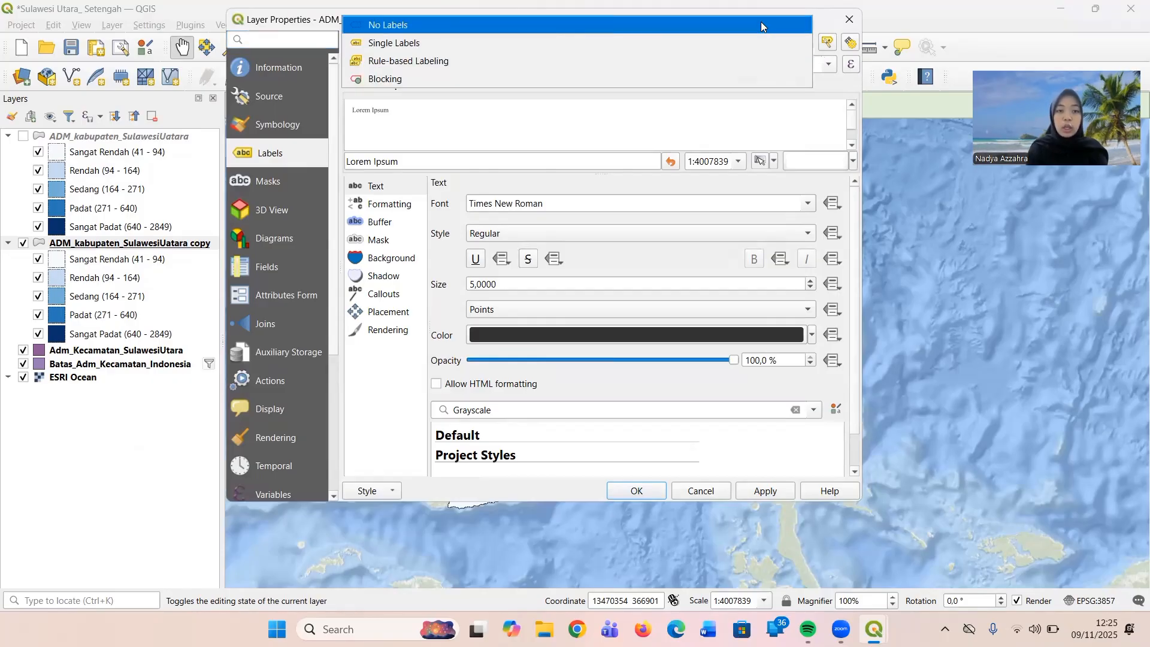
pyautogui.click(761, 26)
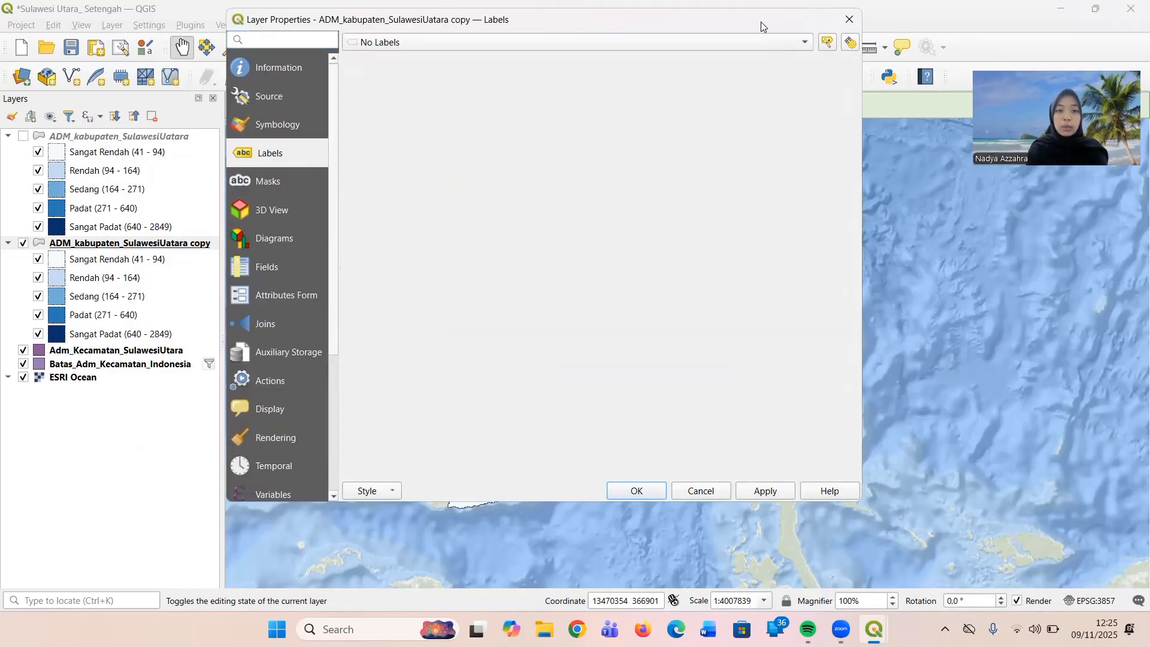
# Change the copy layer's symbology to Single Symbol with a red simple fill and apply the layer properties.
pyautogui.click(295, 123)
pyautogui.click(841, 42)
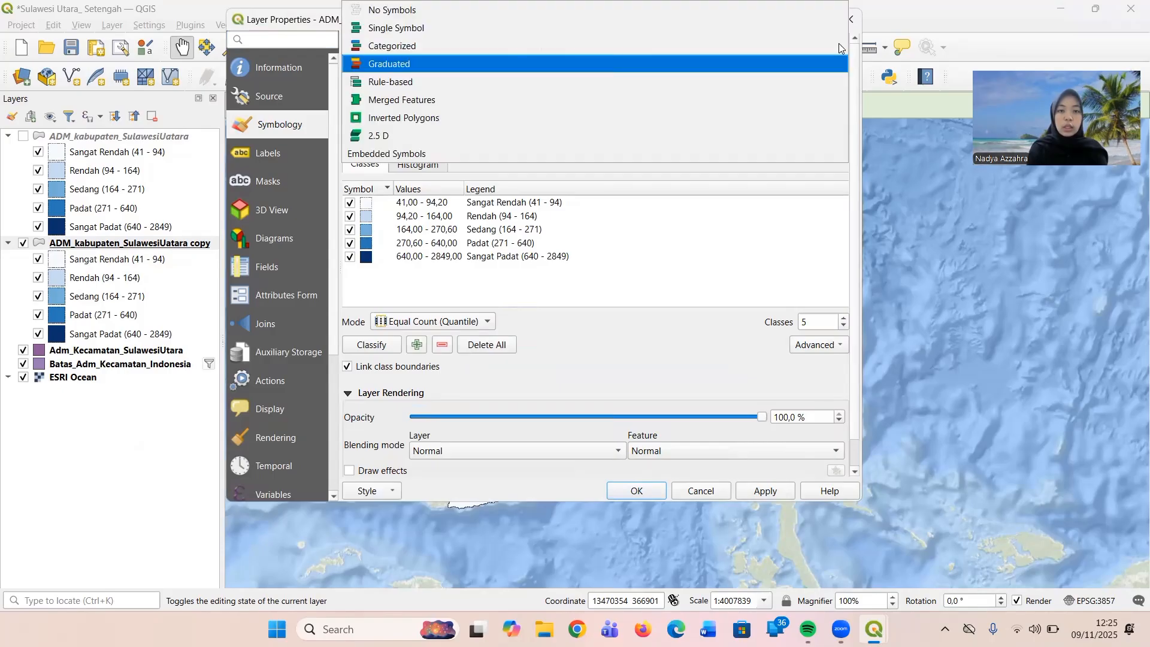
pyautogui.click(781, 22)
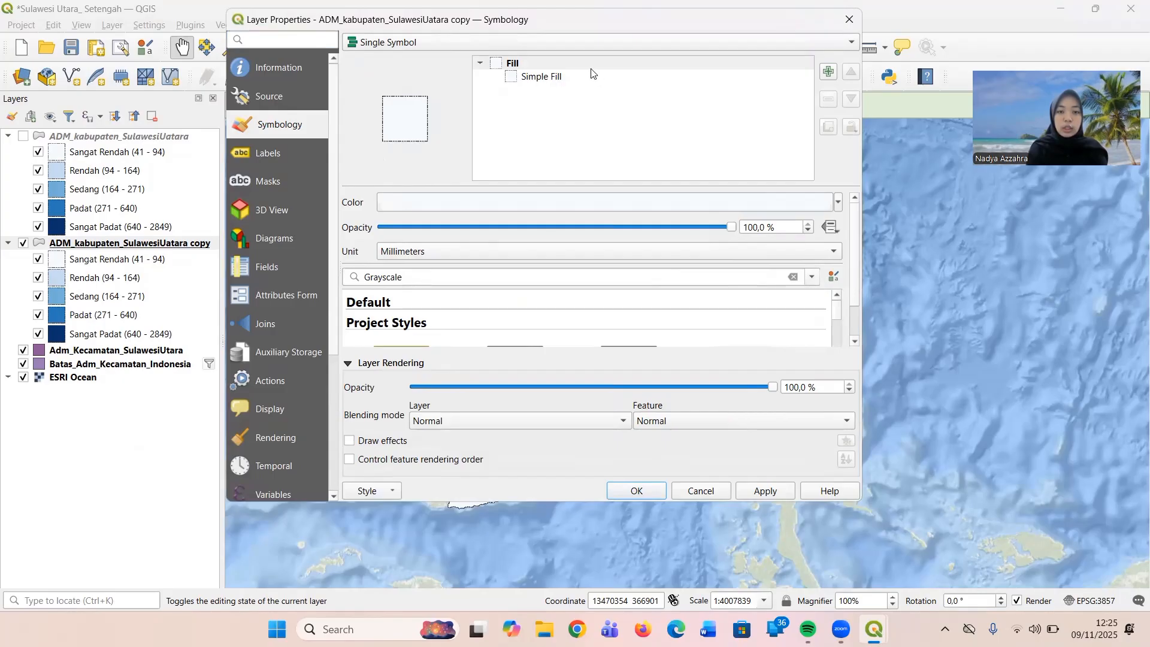
pyautogui.click(576, 78)
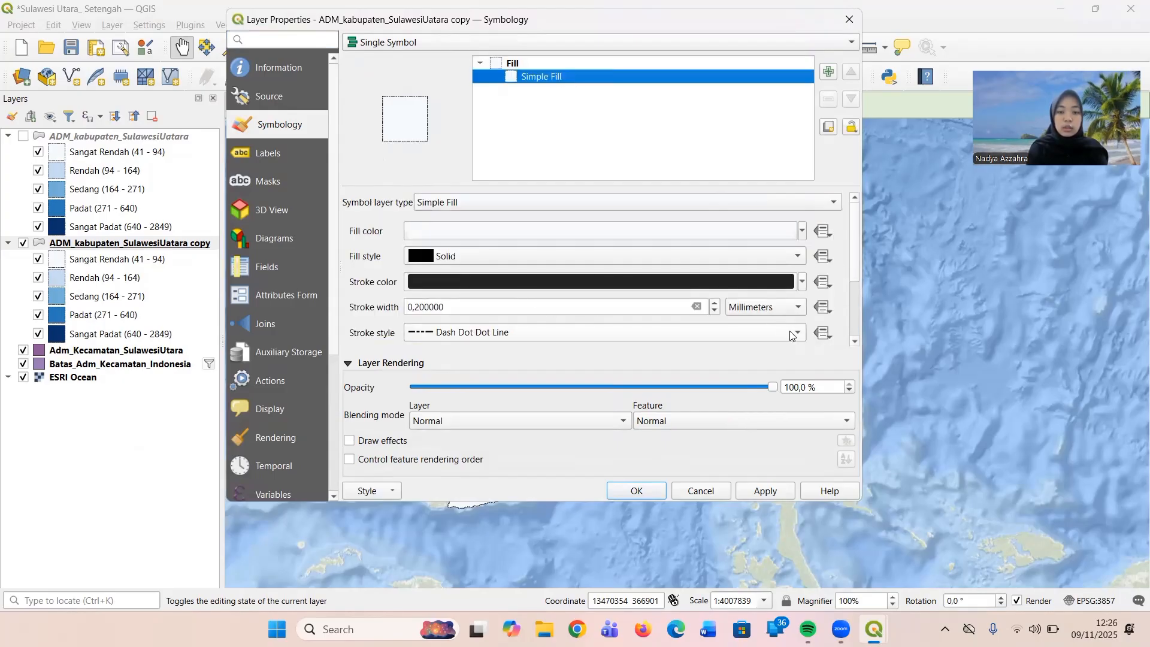
pyautogui.click(439, 84)
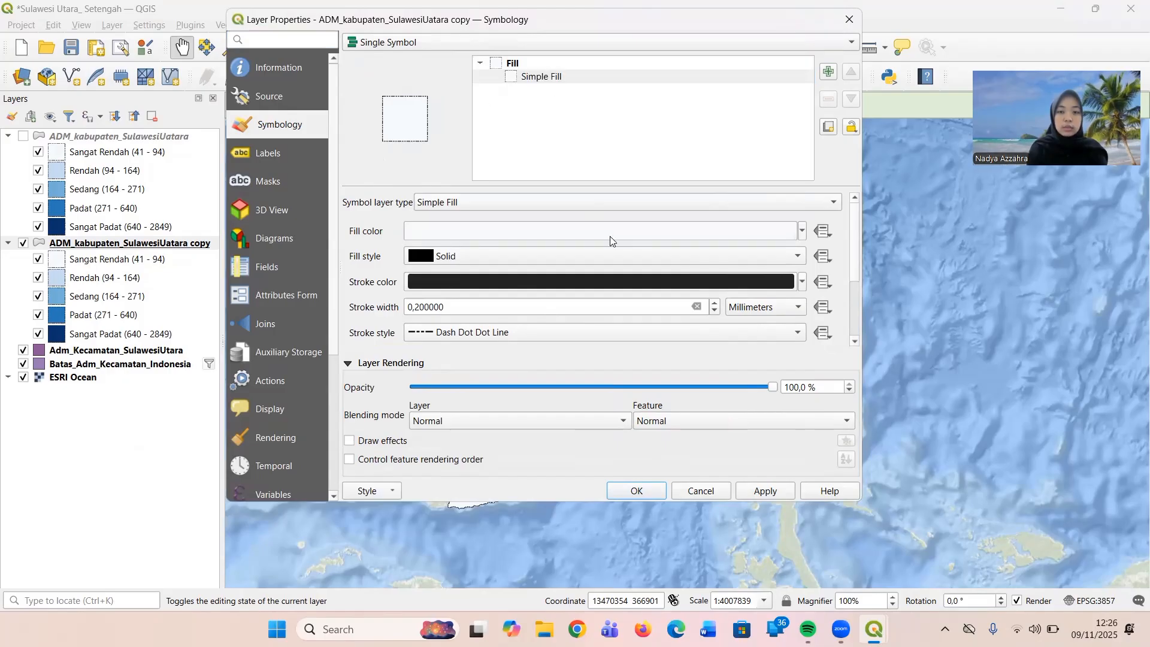
pyautogui.click(802, 232)
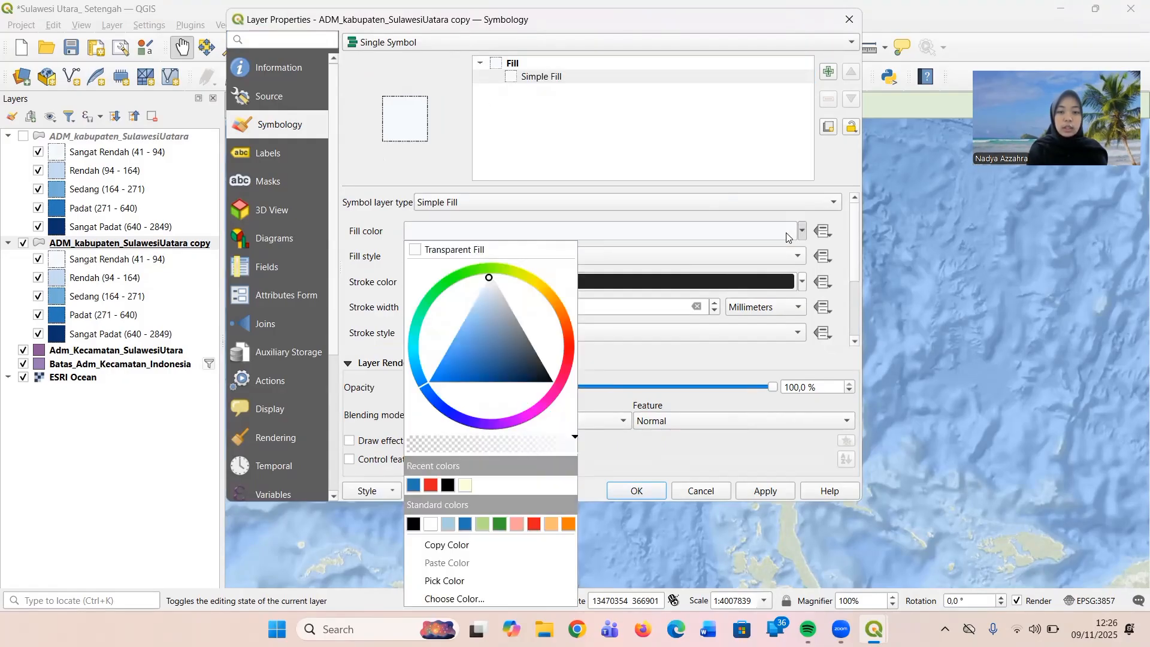
pyautogui.click(533, 520)
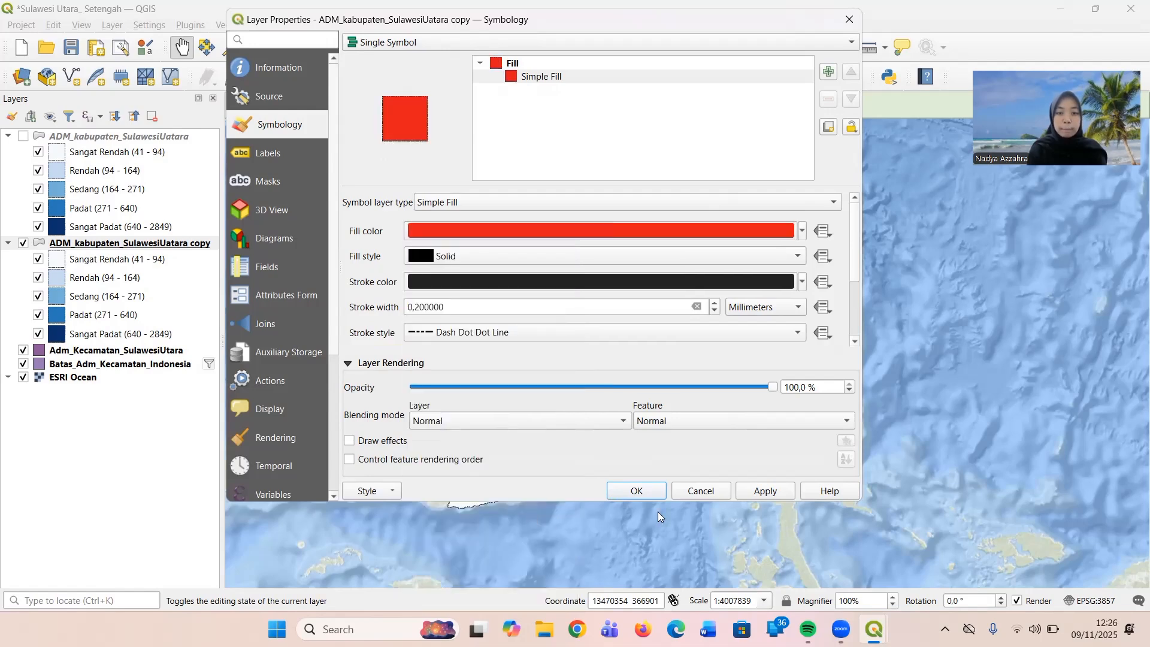
pyautogui.click(630, 498)
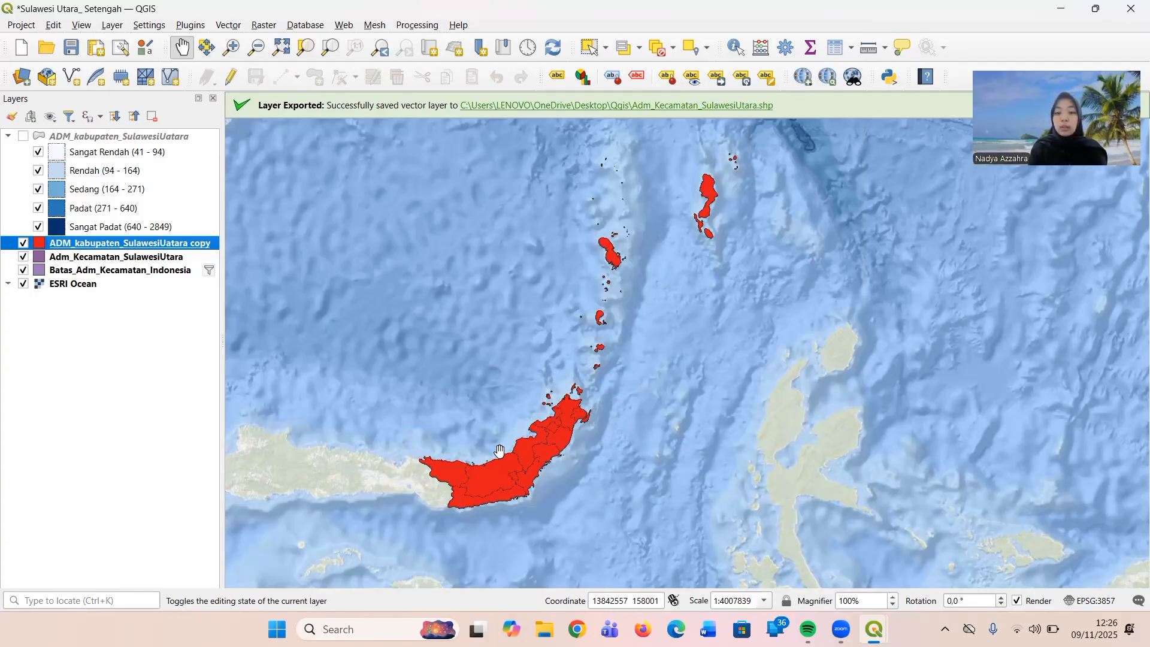
# Switch to the print layout and update the inset map's preview to match the main project's layers.
pyautogui.click(874, 629)
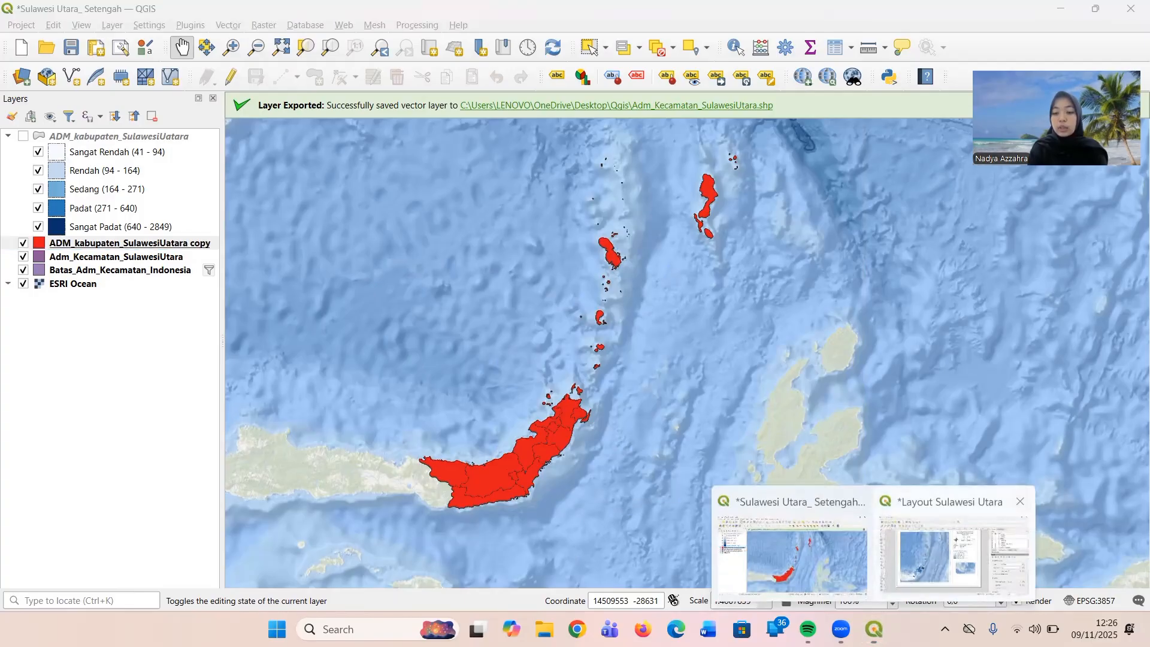
pyautogui.click(953, 551)
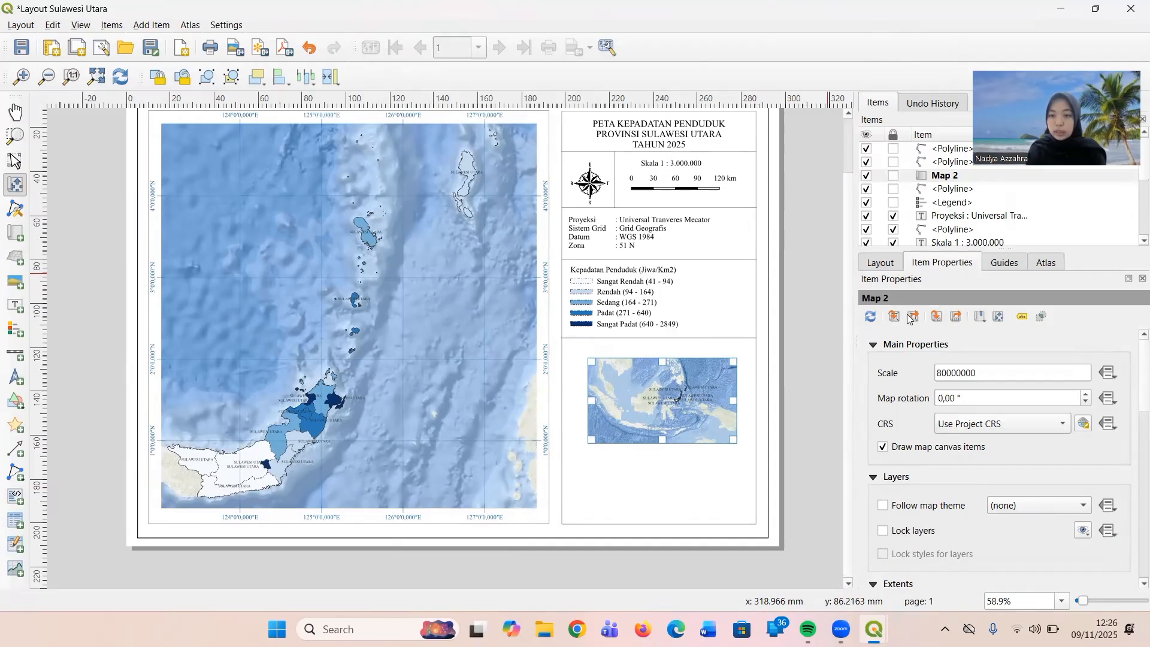
pyautogui.click(871, 317)
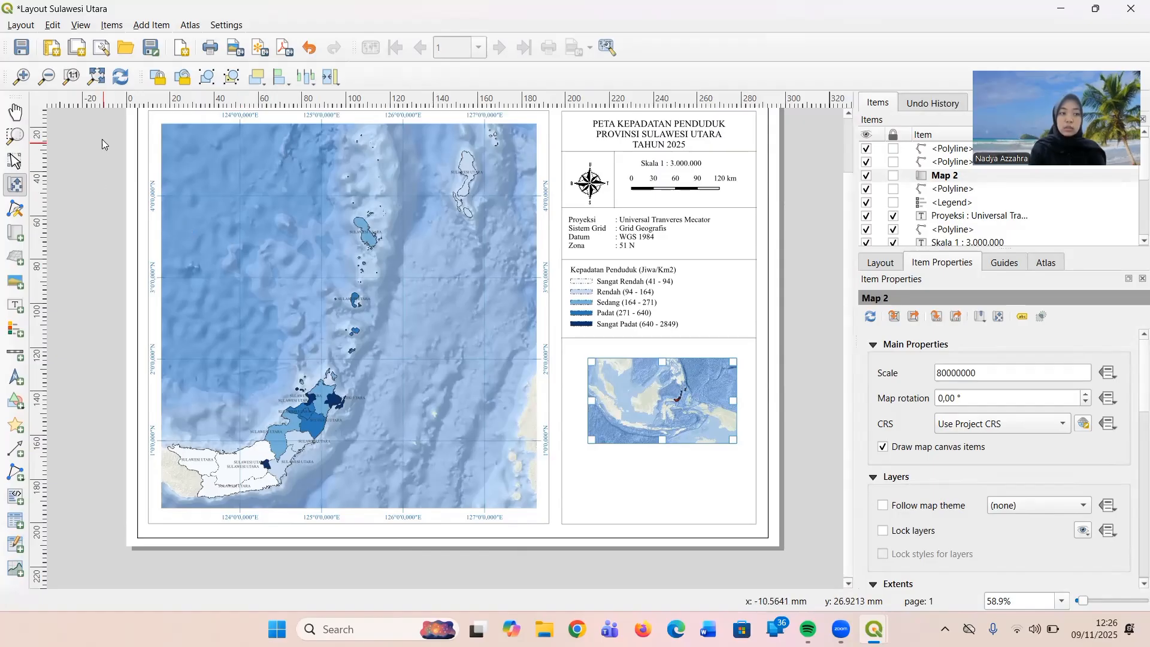
# Widen the inset map's frame slightly on both sides toward the edges of the information column, then deselect it.
pyautogui.click(9, 162)
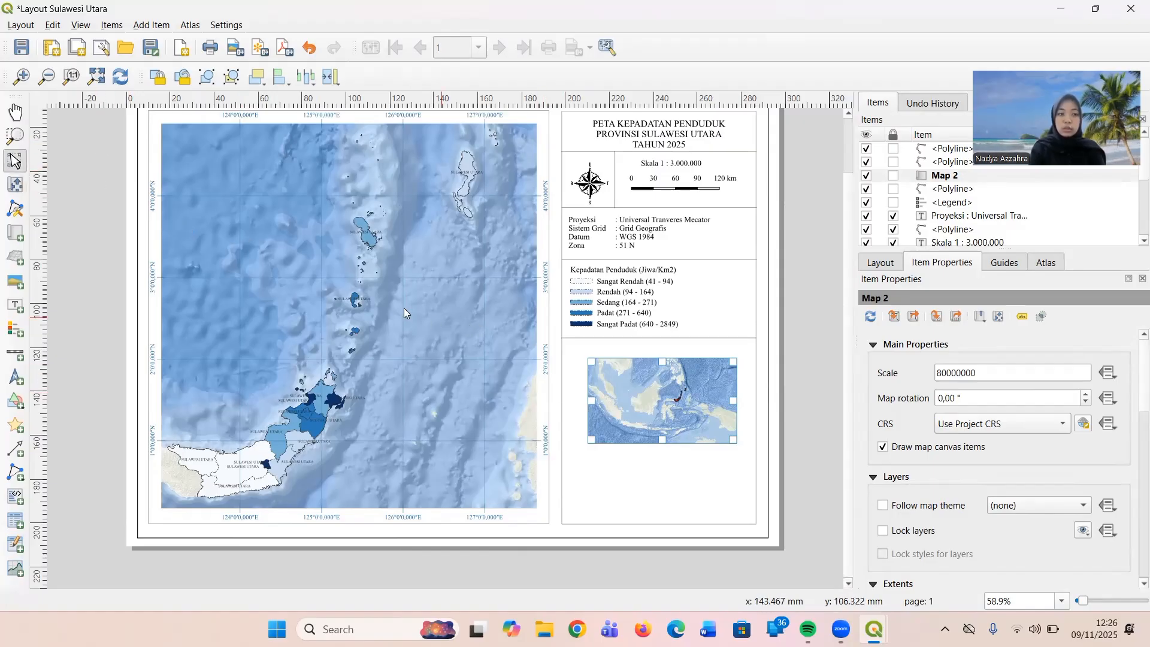
pyautogui.moveTo(591, 401); pyautogui.dragTo(579, 400)
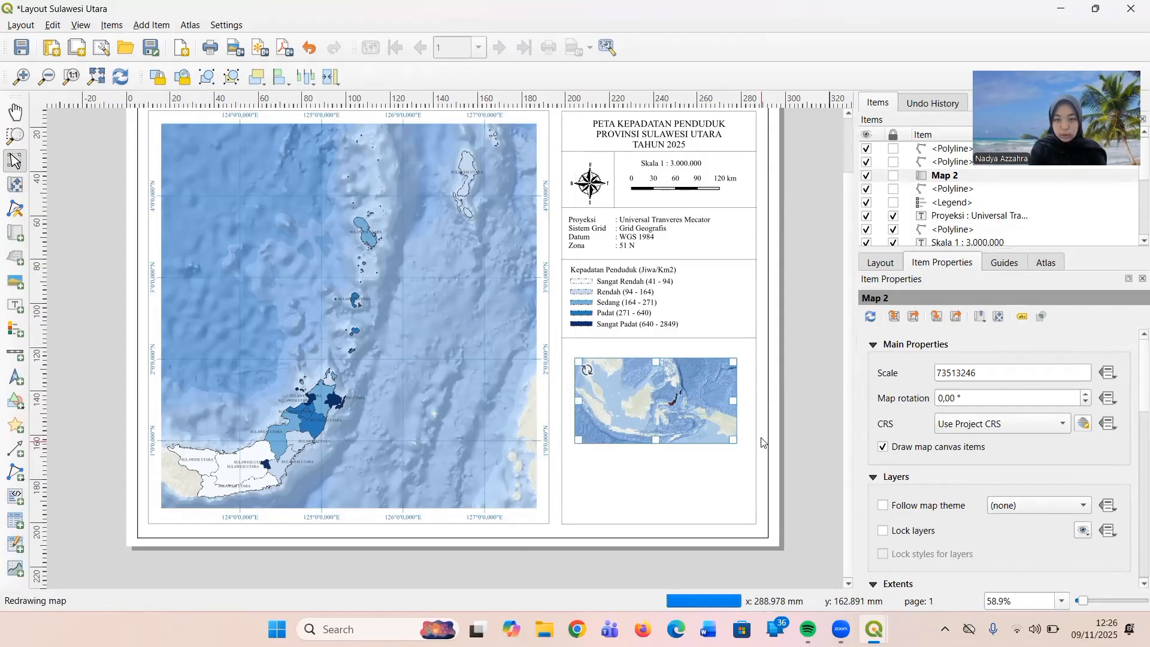
pyautogui.moveTo(734, 401); pyautogui.dragTo(743, 406)
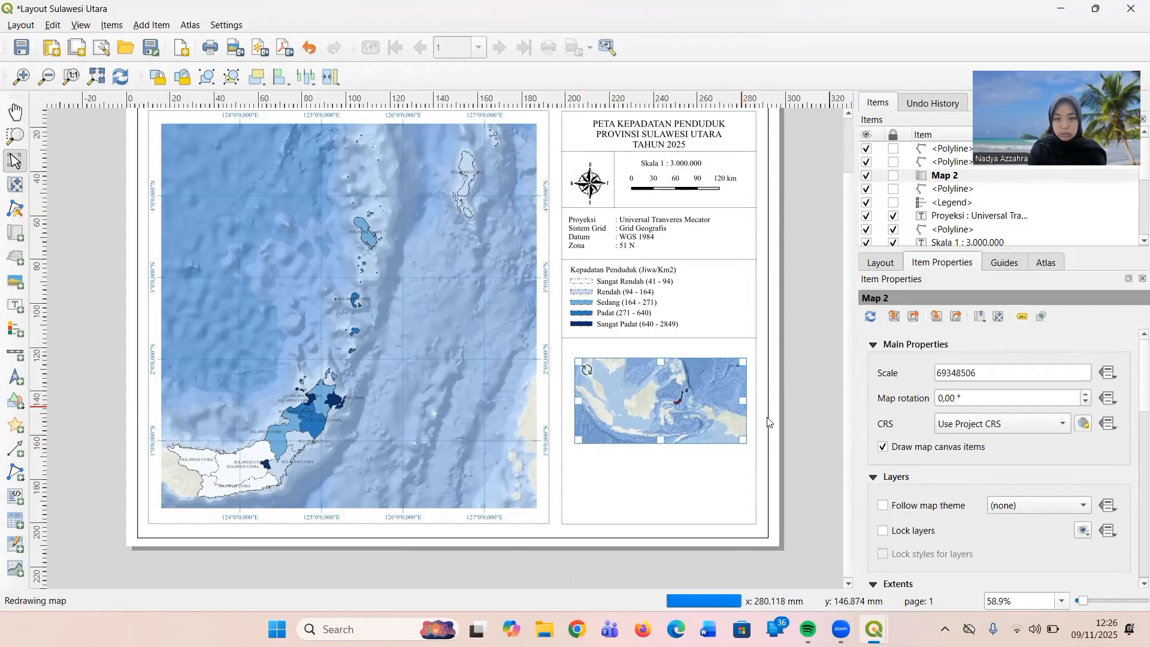
pyautogui.click(801, 435)
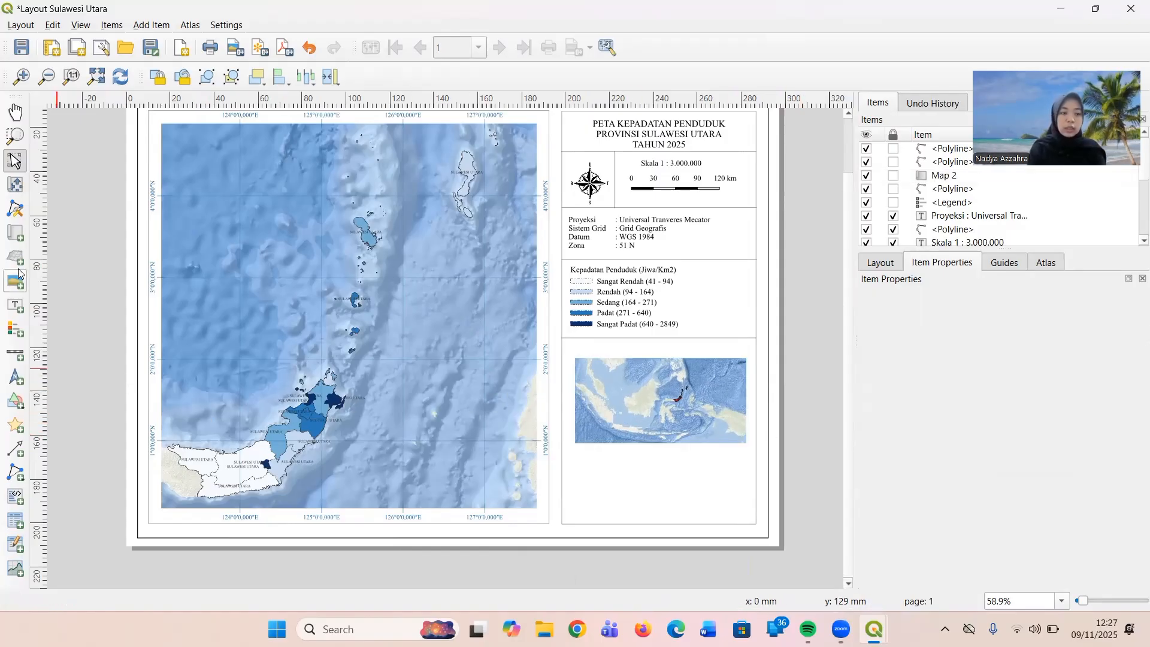
# Add a text label reading "PETA iNDONESIA" along the upper edge of the inset map.
pyautogui.click(15, 306)
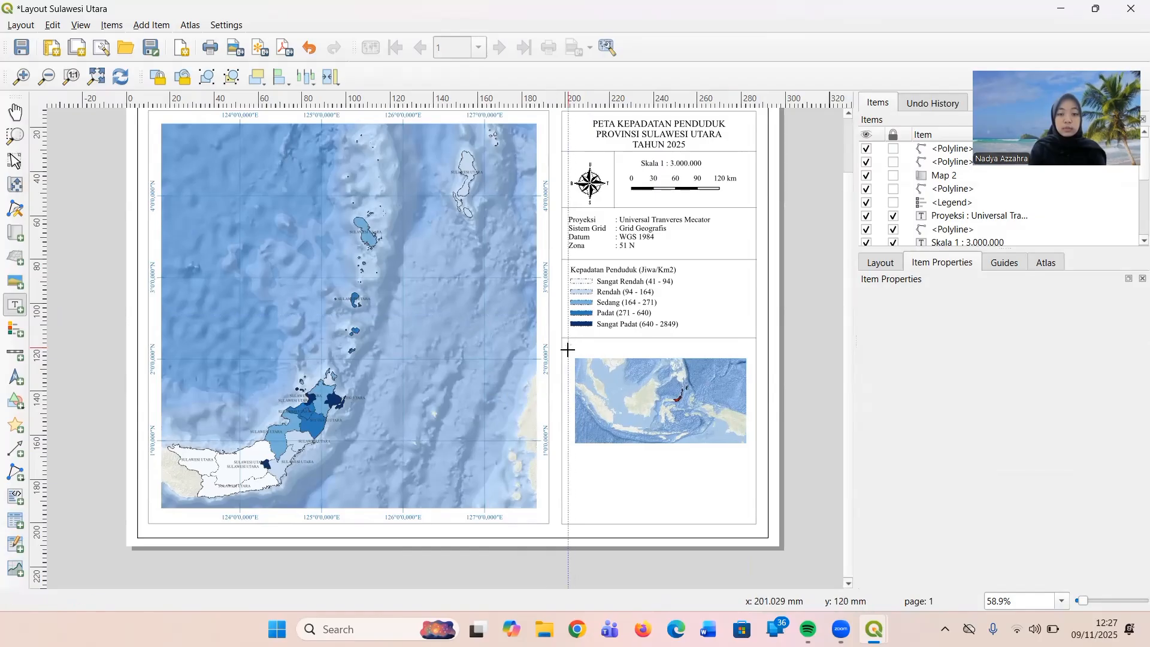
pyautogui.moveTo(567, 349); pyautogui.dragTo(726, 368)
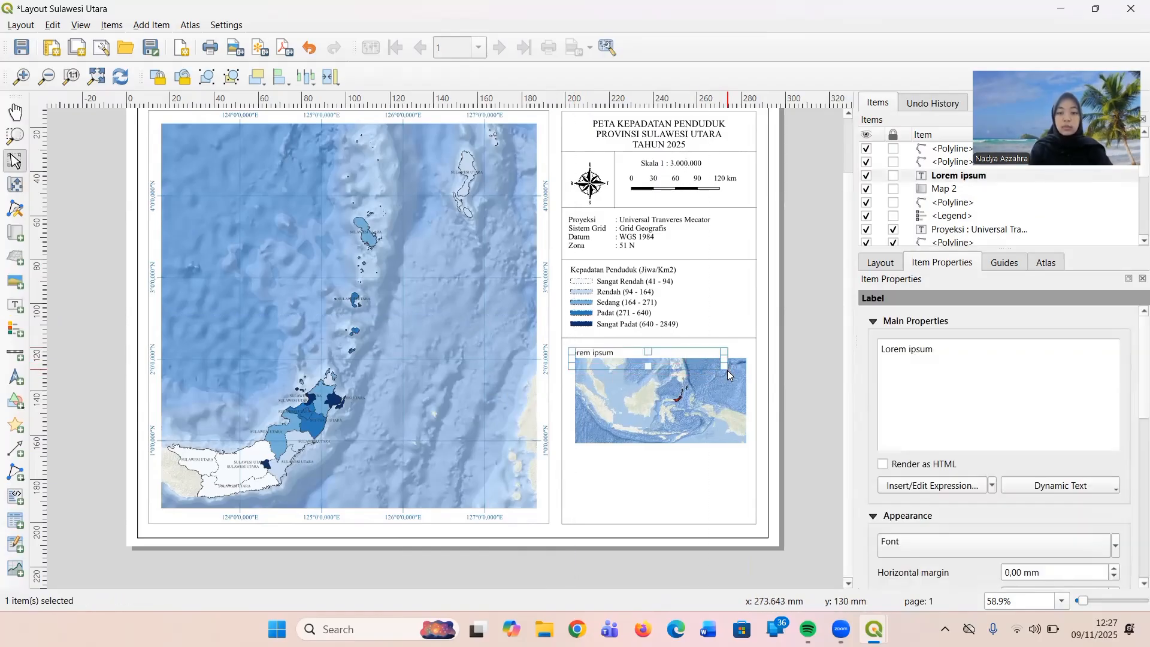
pyautogui.moveTo(977, 347); pyautogui.dragTo(884, 362)
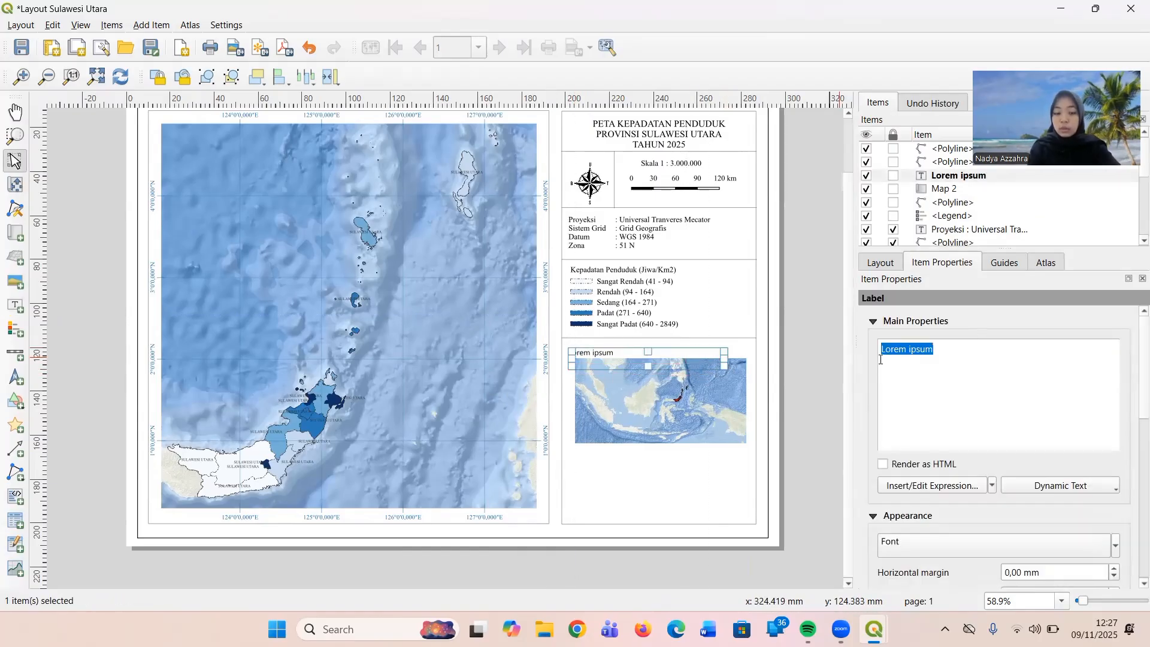
pyautogui.write('Peta I')
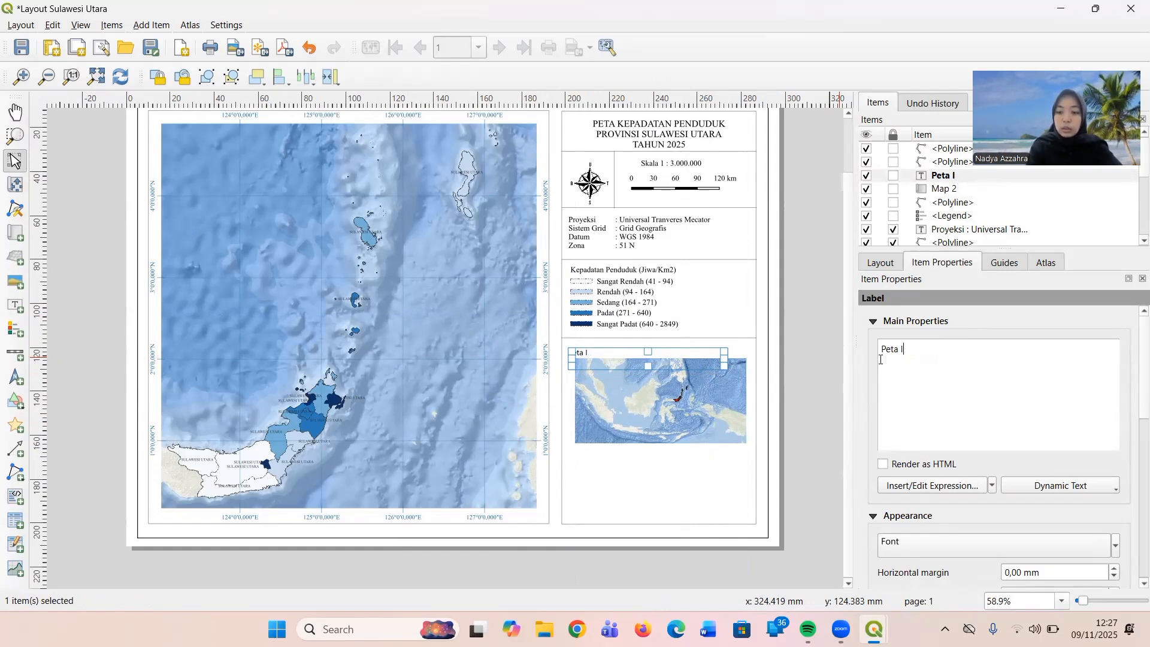
pyautogui.press('BackSpace')
pyautogui.press('BackSpace')
pyautogui.press('BackSpace')
pyautogui.press('BackSpace')
pyautogui.press('BackSpace')
pyautogui.press('BackSpace')
pyautogui.press('capslock')
pyautogui.write('P')
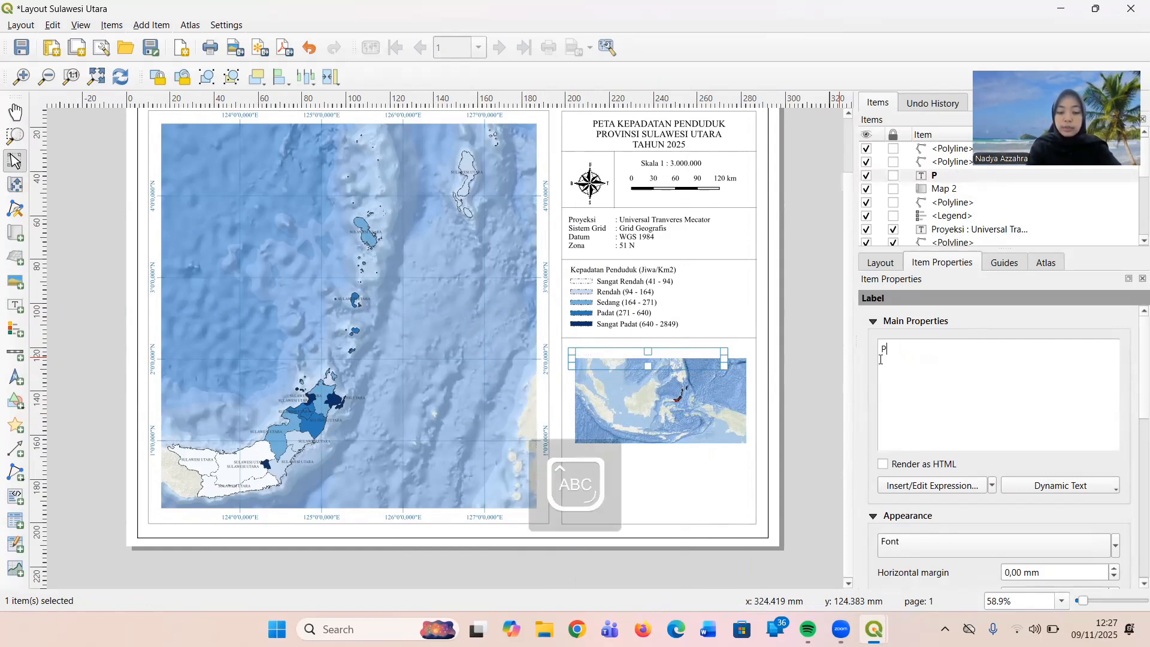
pyautogui.write('ETA iN')
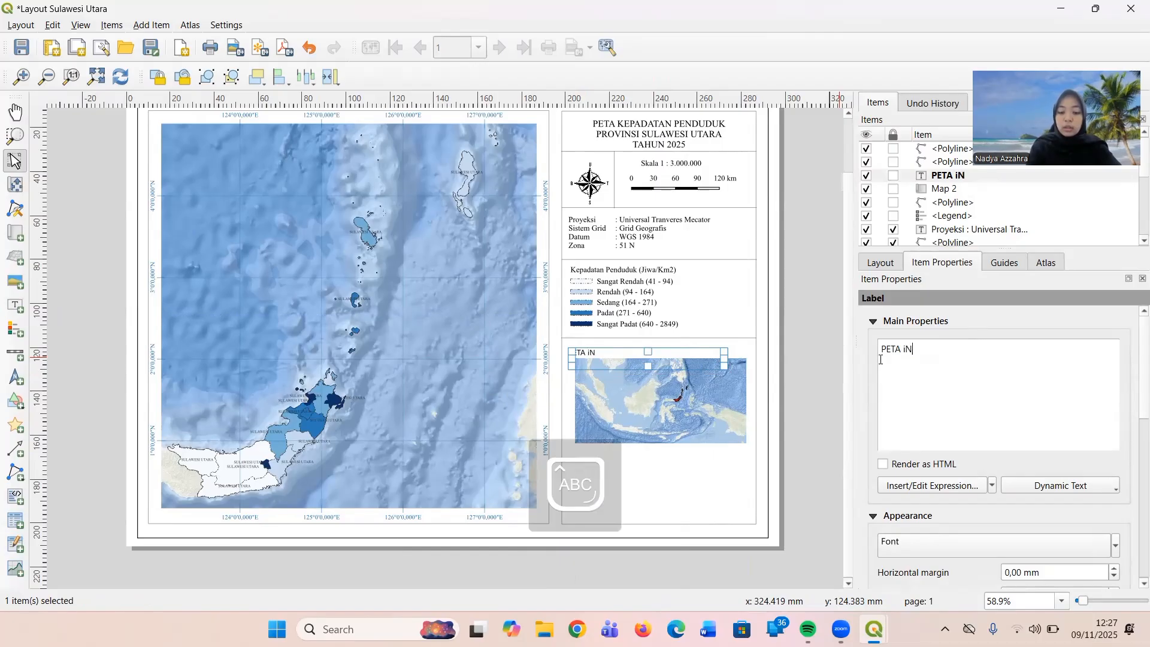
pyautogui.write('DONESIA')
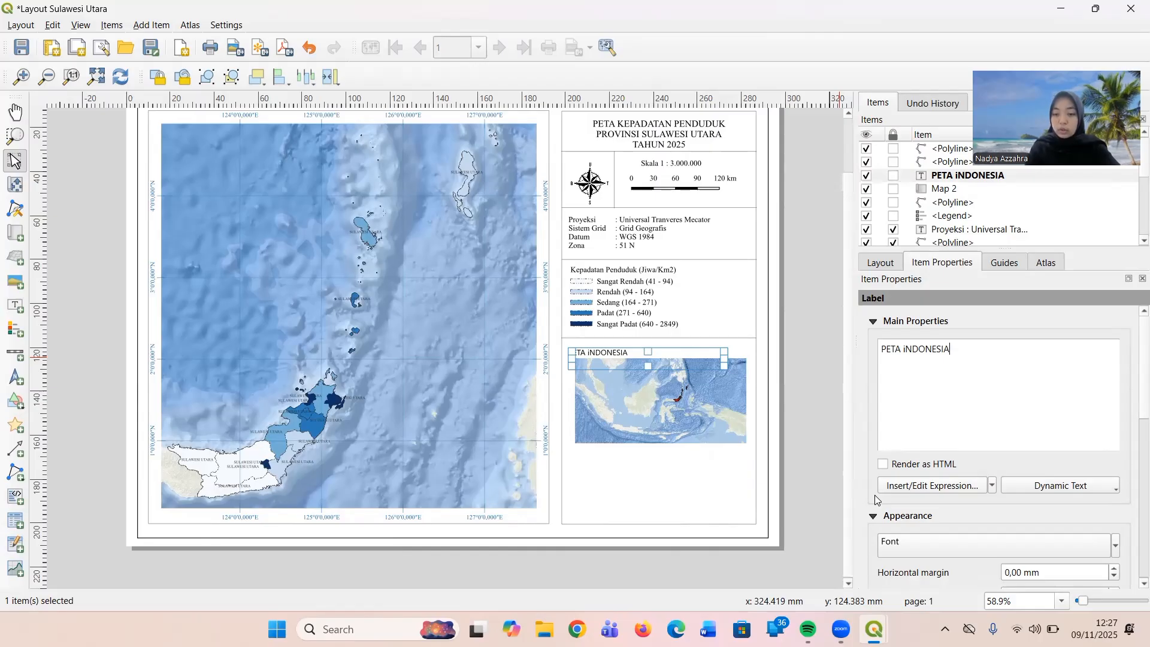
# Change the inset map title label's font to Times New Roman and deselect the label.
pyautogui.scroll(-1, 937, 505)
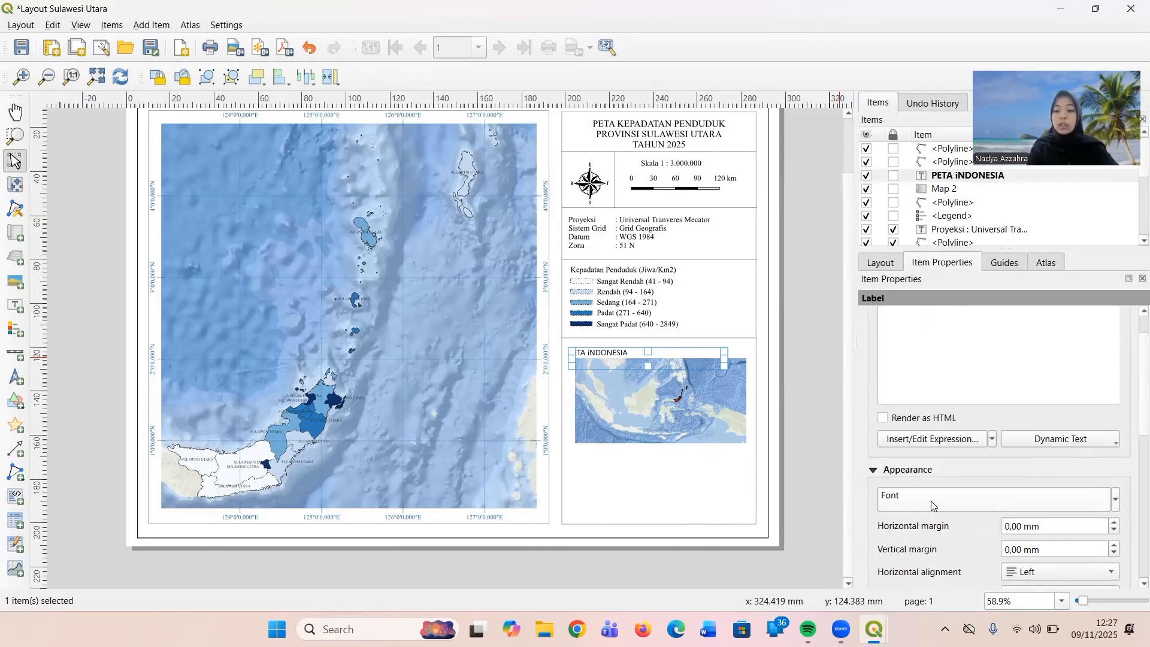
pyautogui.click(932, 502)
pyautogui.tripleClick(996, 361)
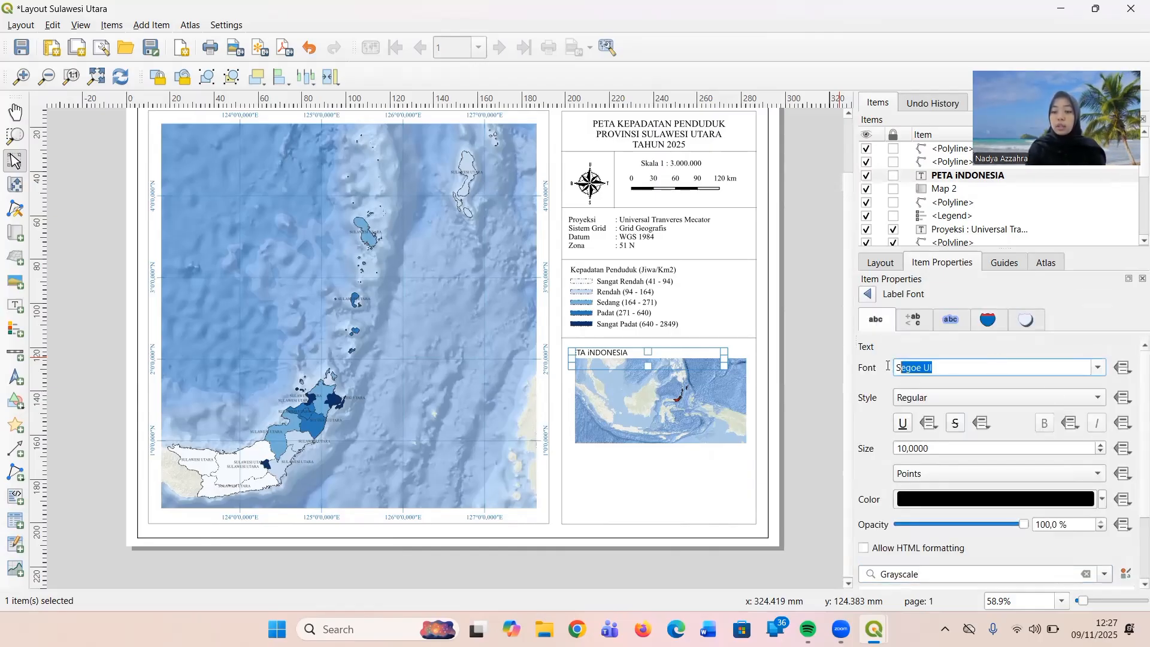
pyautogui.write('Tahoma')
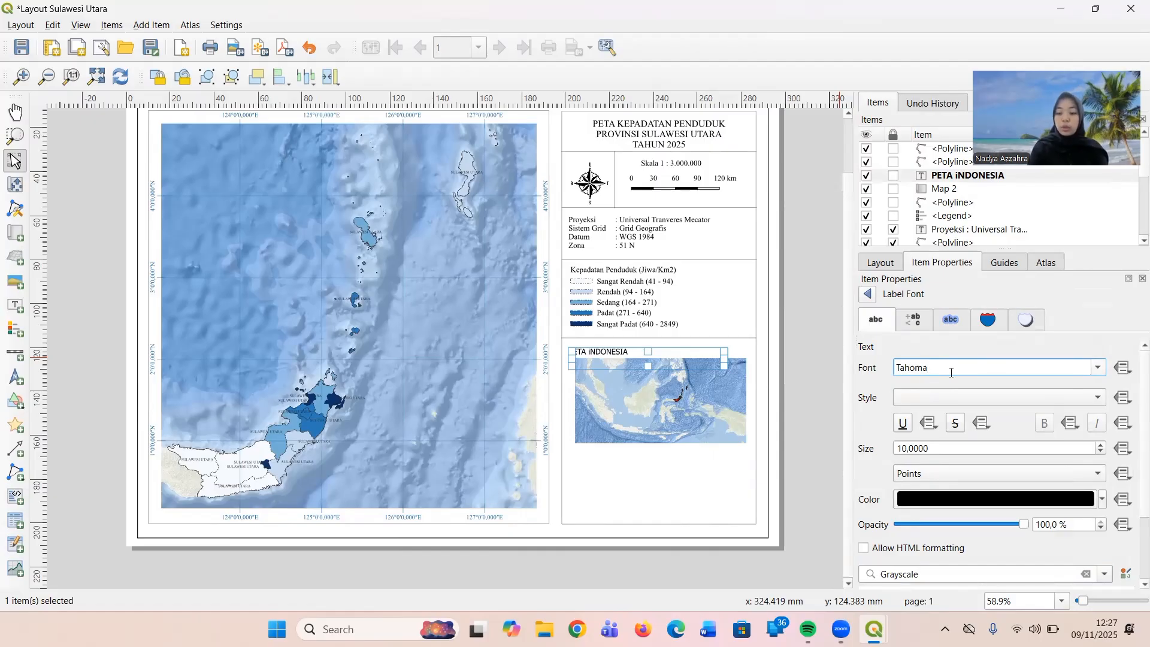
pyautogui.write('imes New R')
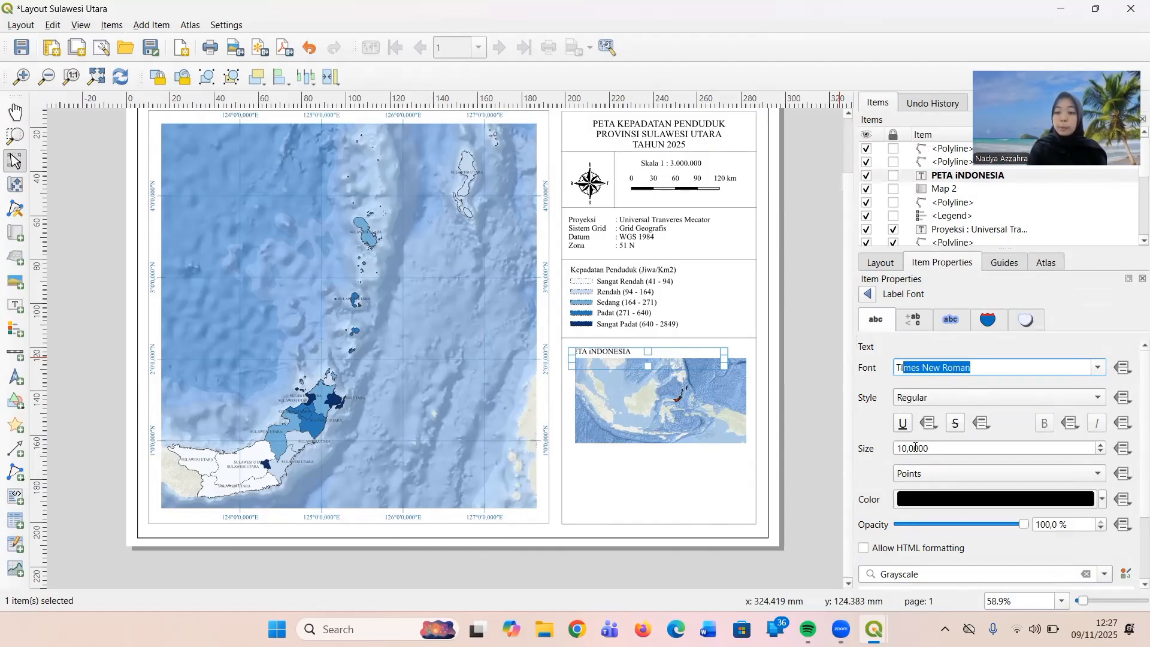
pyautogui.click(821, 482)
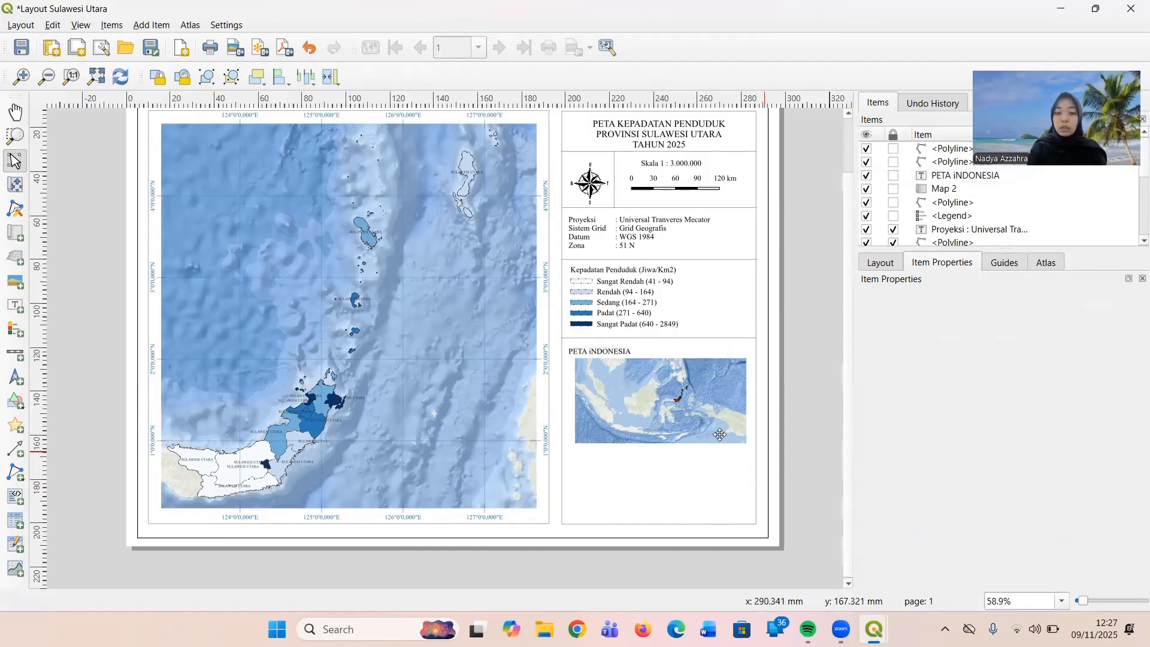
# Narrow the inset title label's frame to fit its text and shift it right until it is roughly centred above the inset map.
pyautogui.click(618, 357)
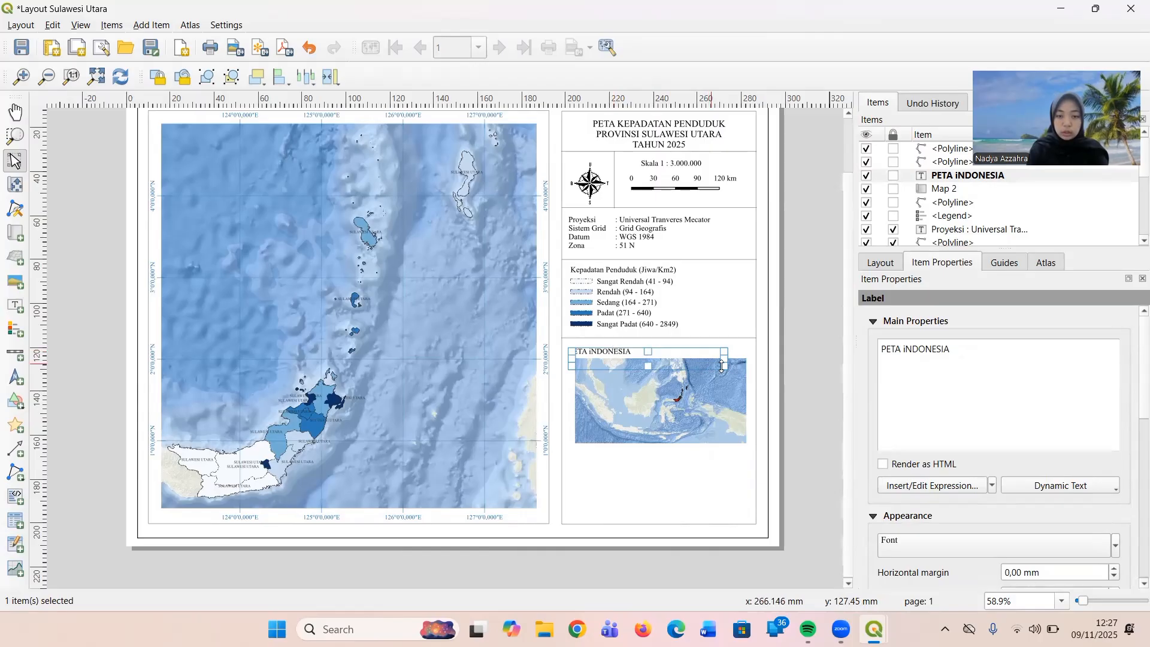
pyautogui.moveTo(726, 359); pyautogui.dragTo(637, 350)
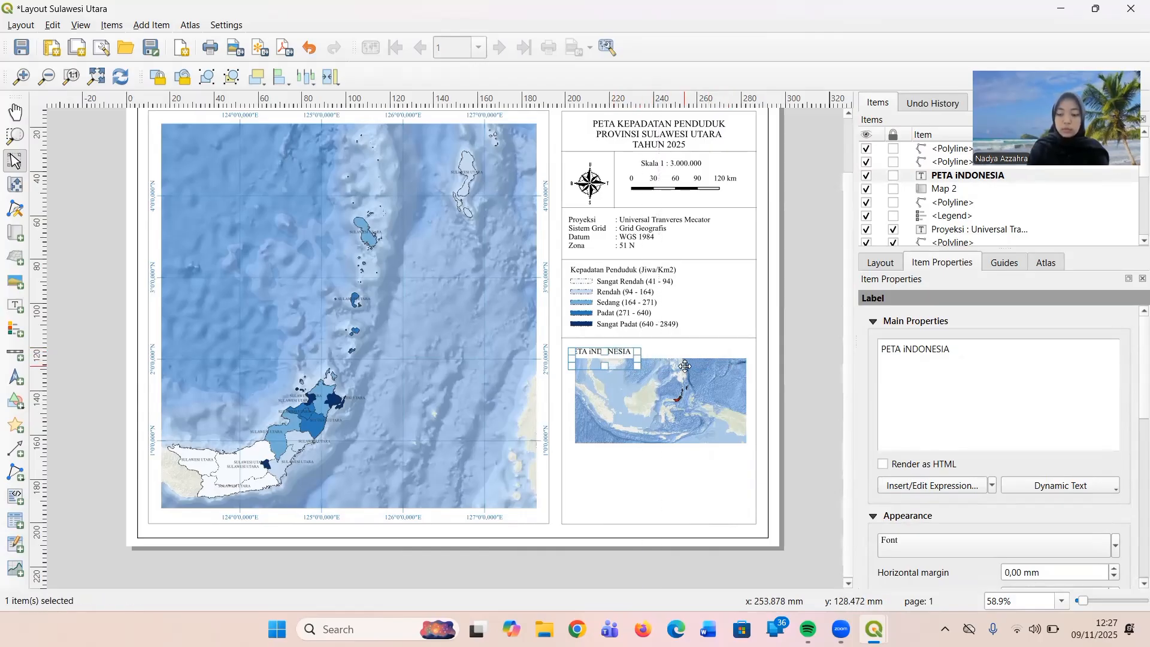
pyautogui.press('Right')
pyautogui.press('Right')
pyautogui.press('Right')
pyautogui.press('Right')
pyautogui.press('Right')
pyautogui.press('Right')
pyautogui.press('Right')
pyautogui.press('Right')
pyautogui.press('Right')
pyautogui.press('Right')
pyautogui.press('Right')
pyautogui.press('Right')
pyautogui.press('Right')
pyautogui.press('Right')
pyautogui.press('Right')
pyautogui.press('Right')
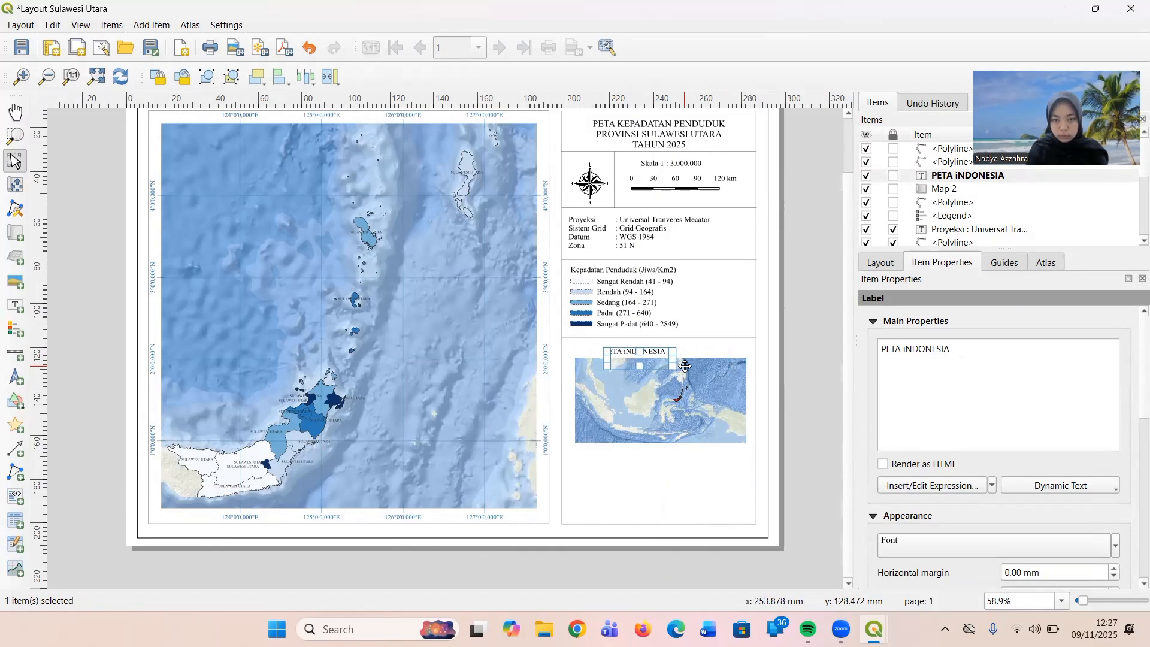
pyautogui.press('Right')
pyautogui.press('Right')
pyautogui.press('Right')
pyautogui.press('Right')
pyautogui.press('Right')
pyautogui.press('Right')
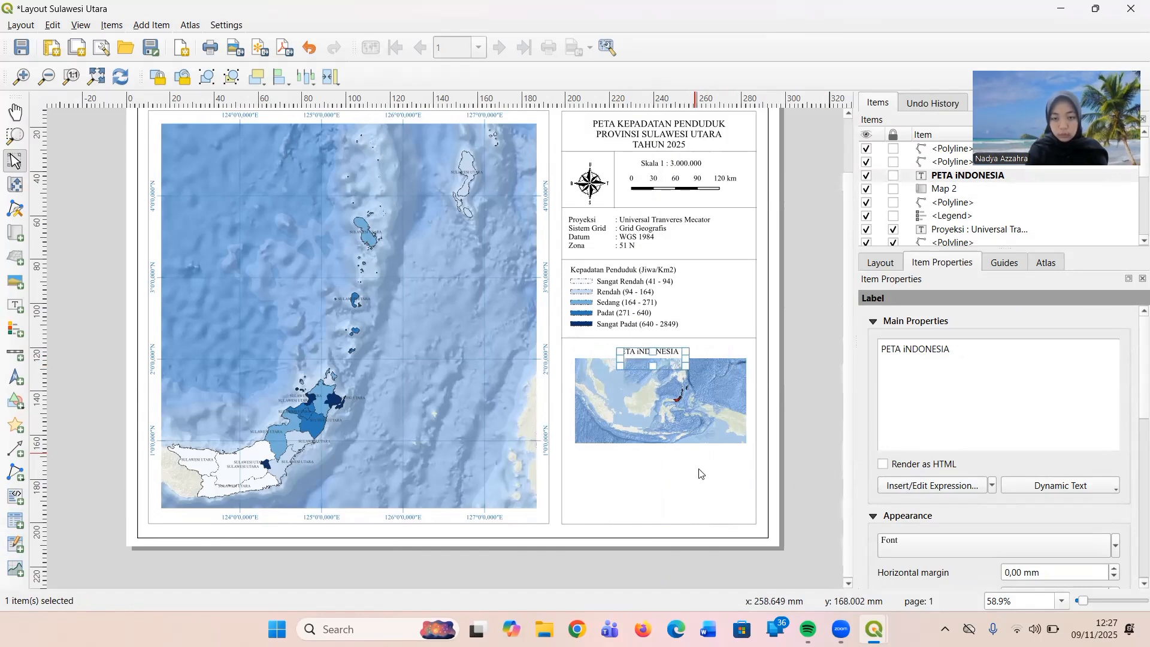
pyautogui.click(699, 473)
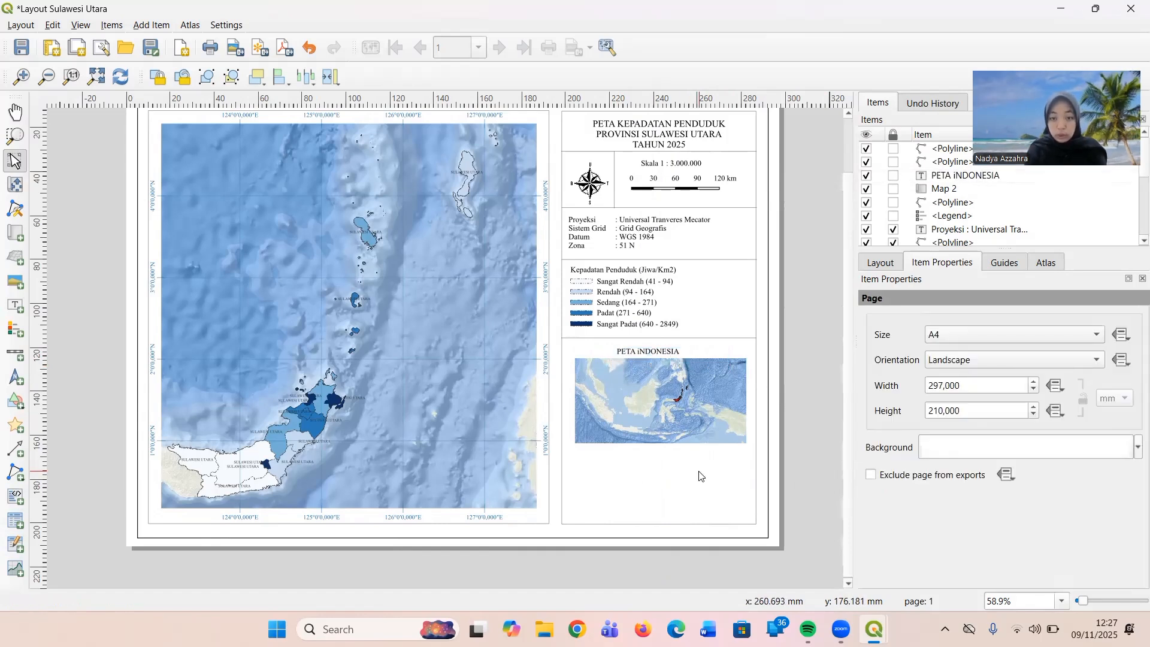
# Correct the inset title label's text to "PETA INDONESIA" with a capital I.
pyautogui.click(674, 349)
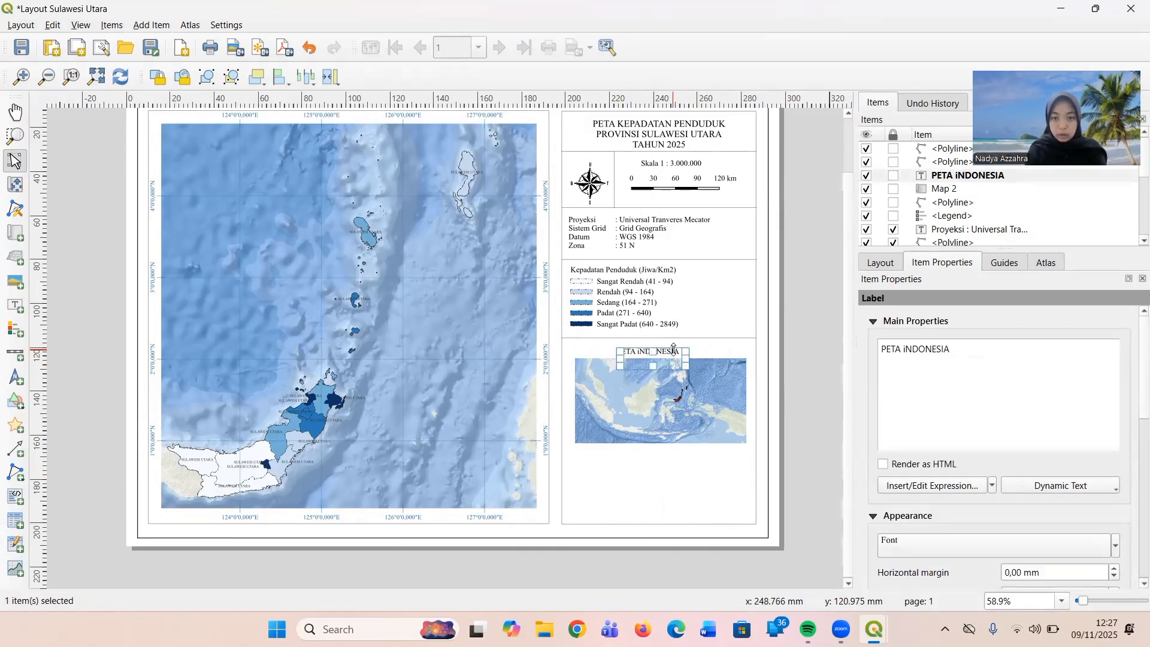
pyautogui.click(907, 349)
pyautogui.press('BackSpace')
pyautogui.write('I')
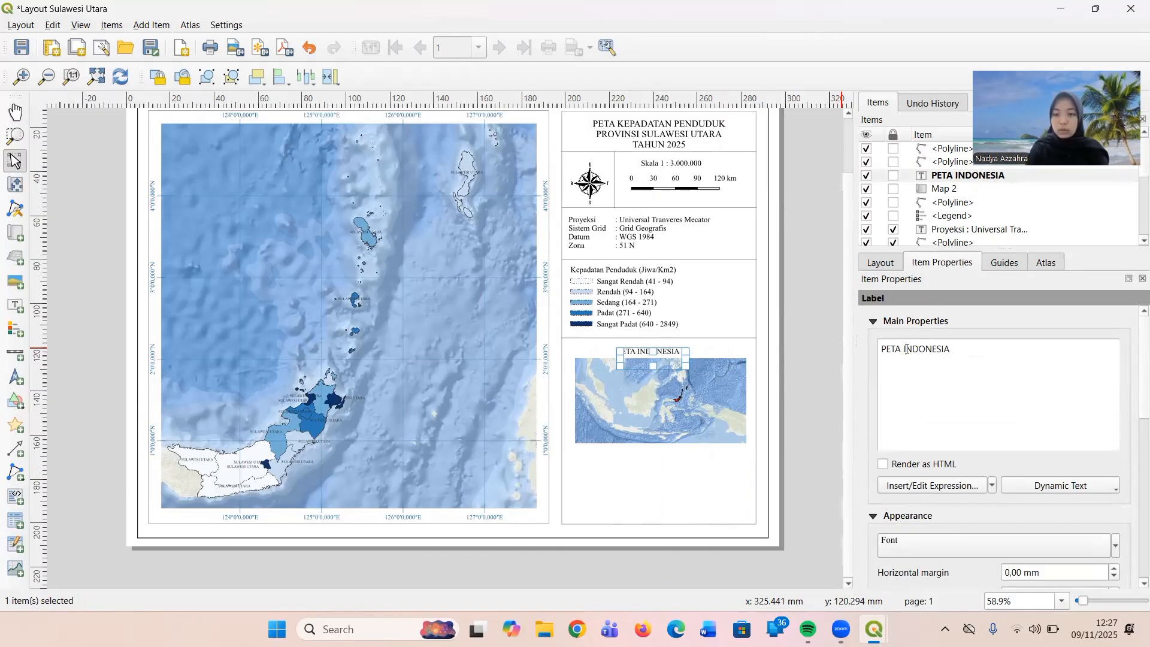
pyautogui.click(821, 421)
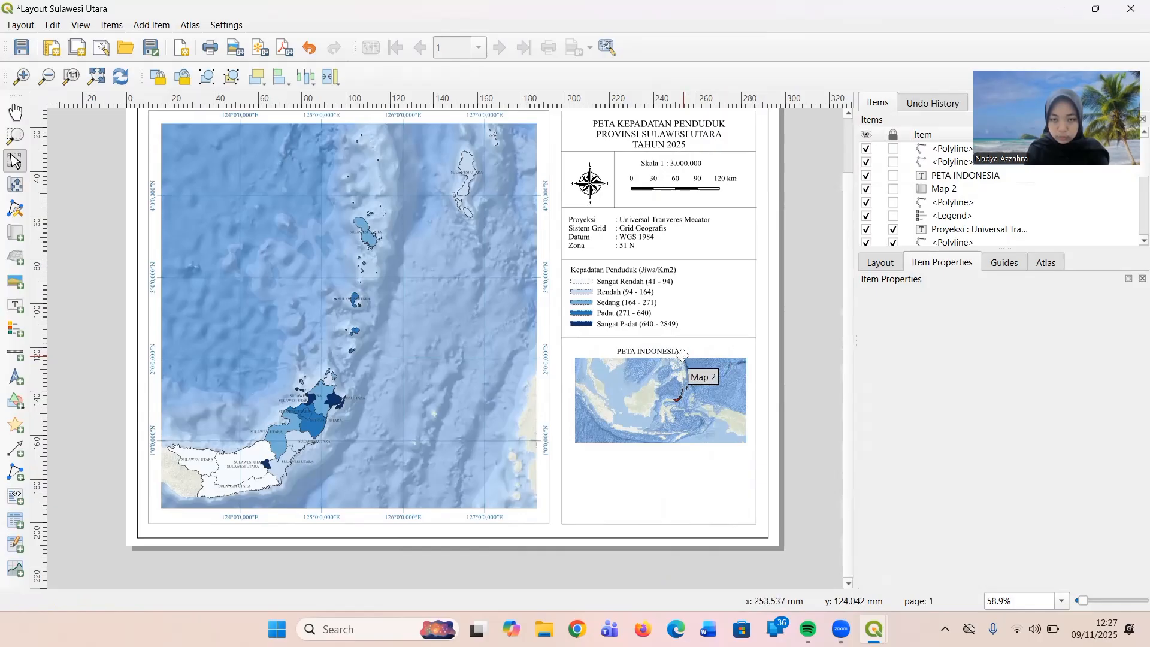
# Reposition the "PETA INDONESIA" label slightly higher, just below the divider line under the legend.
pyautogui.click(660, 353)
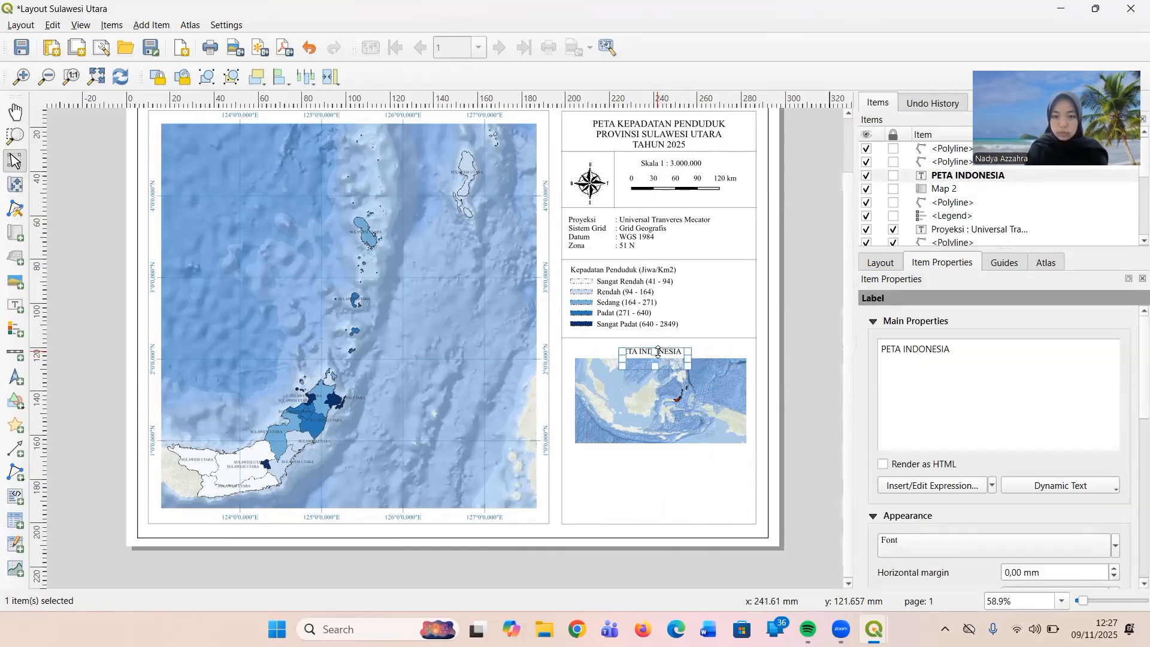
pyautogui.click(817, 364)
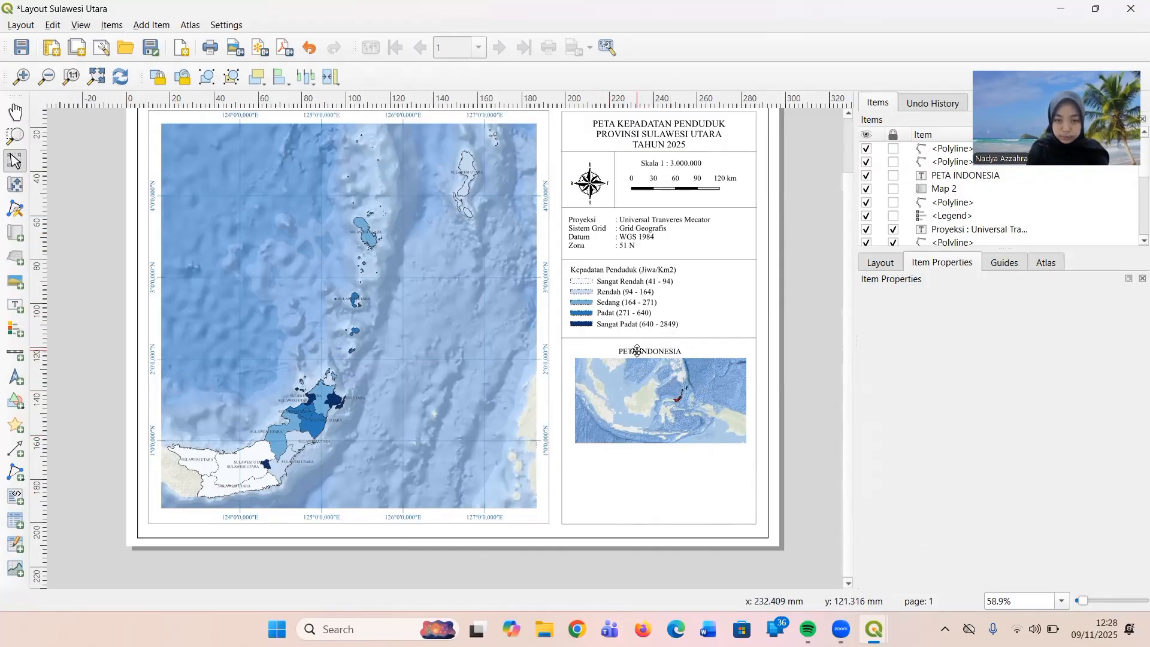
pyautogui.moveTo(637, 350); pyautogui.dragTo(637, 349)
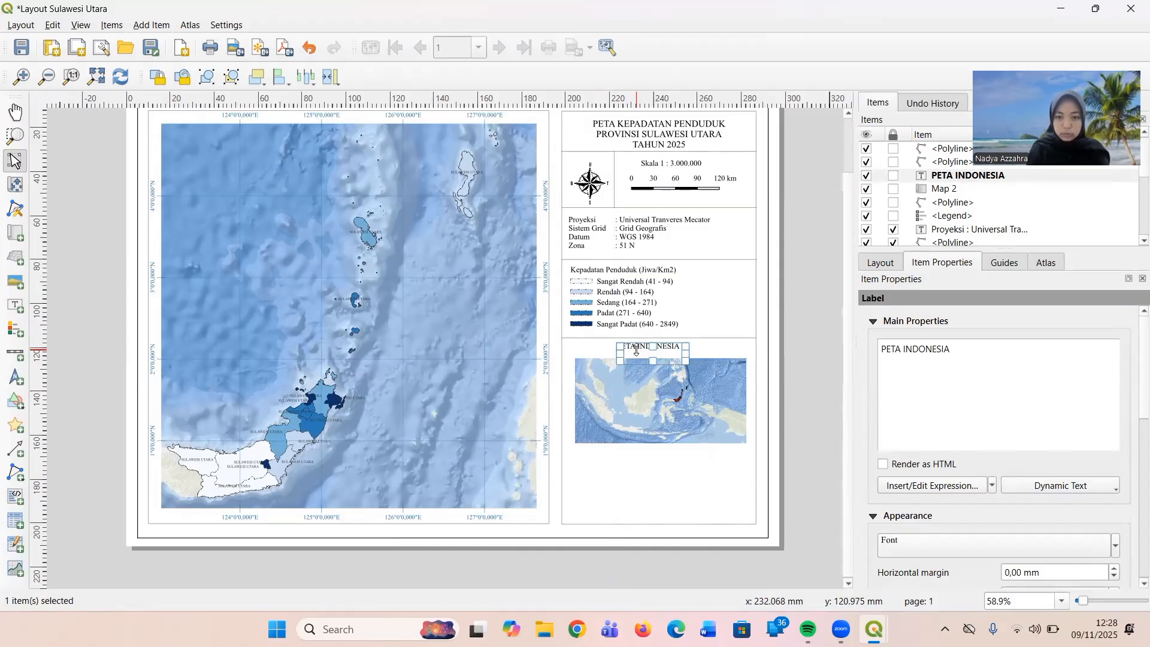
# Nudge the inset map slightly up toward its title and slightly left, then deselect it.
pyautogui.click(651, 414)
pyautogui.press('Up')
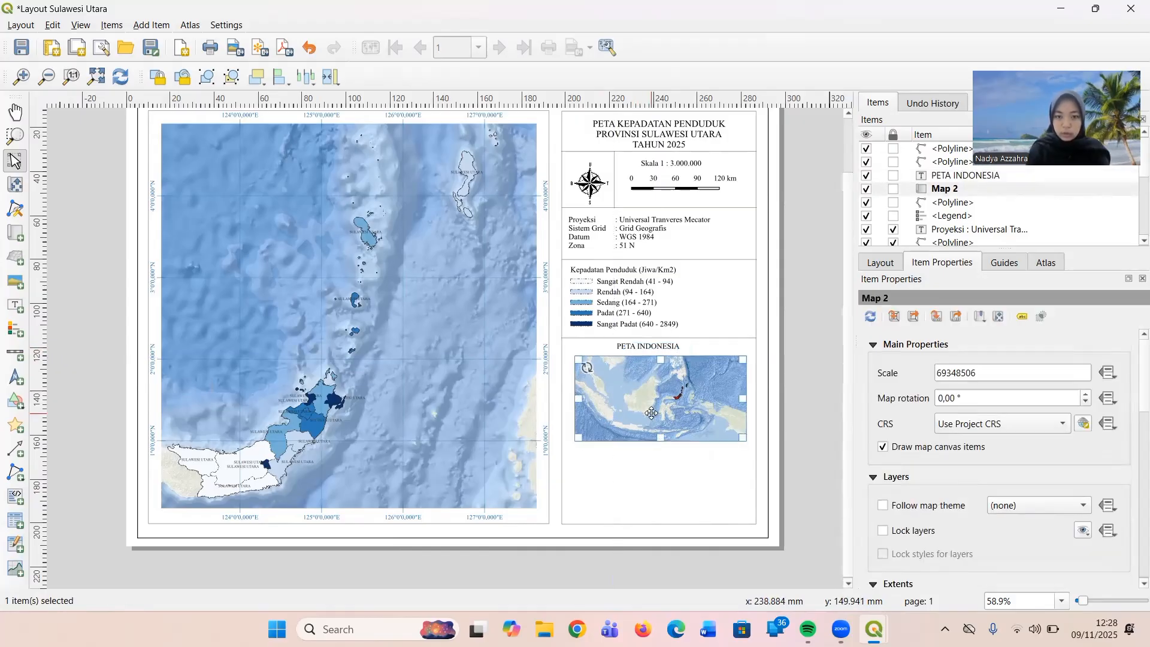
pyautogui.press('Up')
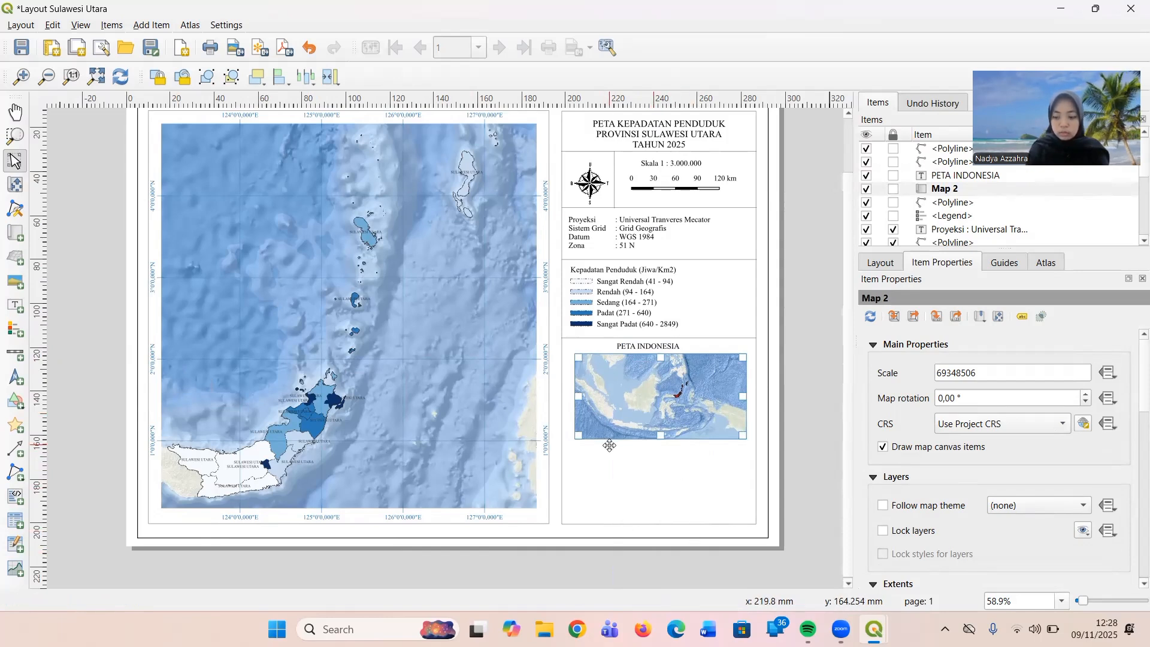
pyautogui.press('Left')
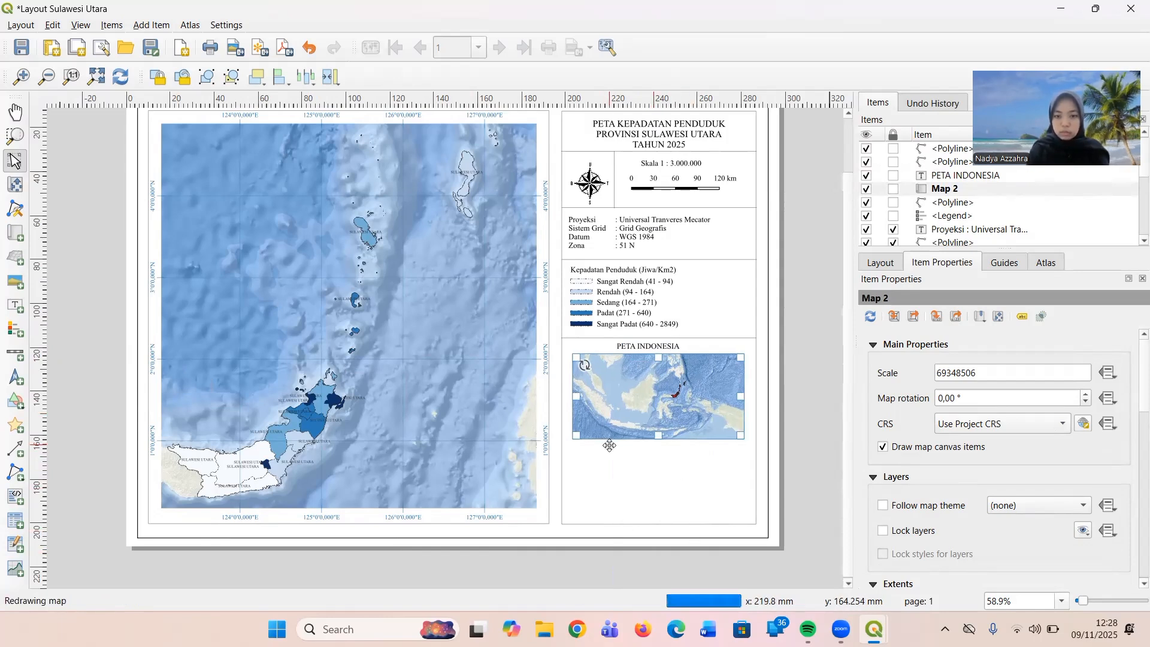
pyautogui.click(610, 446)
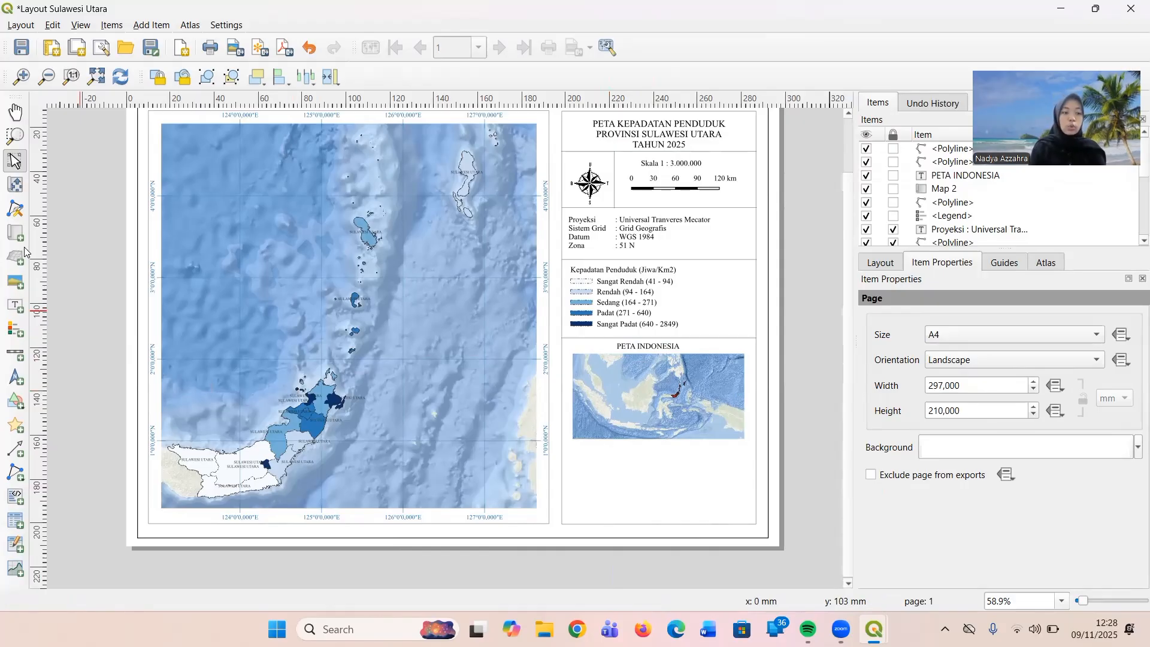
# Draw a small rectangle in the empty space just below the inset map's lower-left corner.
pyautogui.click(15, 400)
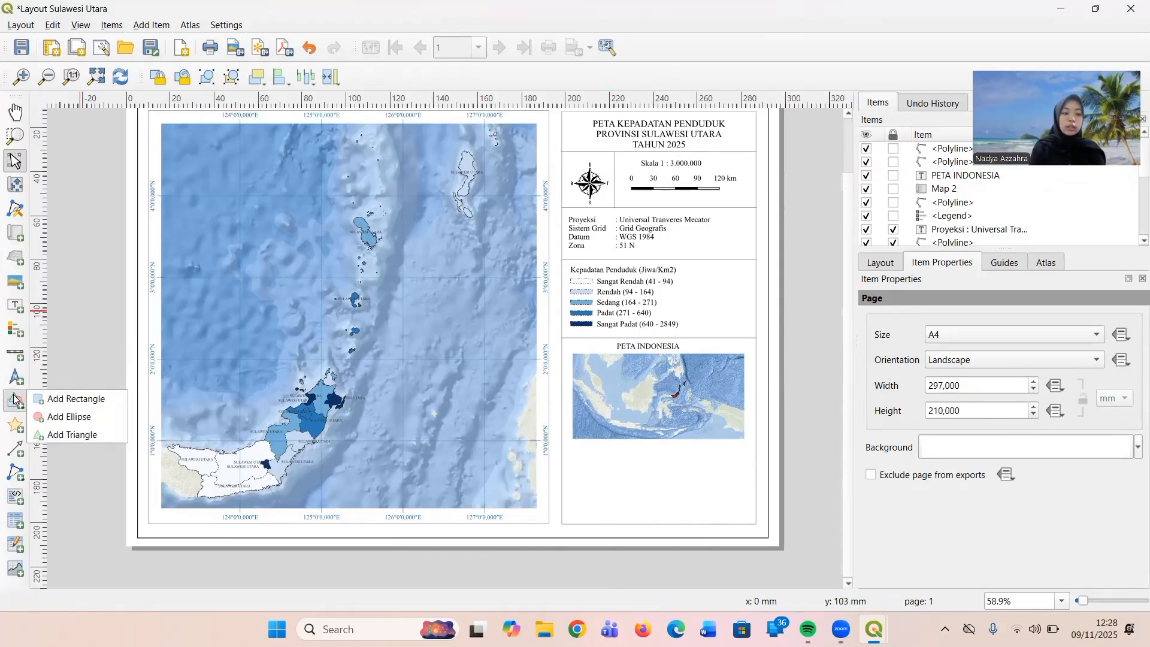
pyautogui.click(43, 400)
pyautogui.moveTo(583, 451)
pyautogui.mouseDown()
pyautogui.moveTo(635, 457)
pyautogui.moveTo(597, 458)
pyautogui.mouseUp()
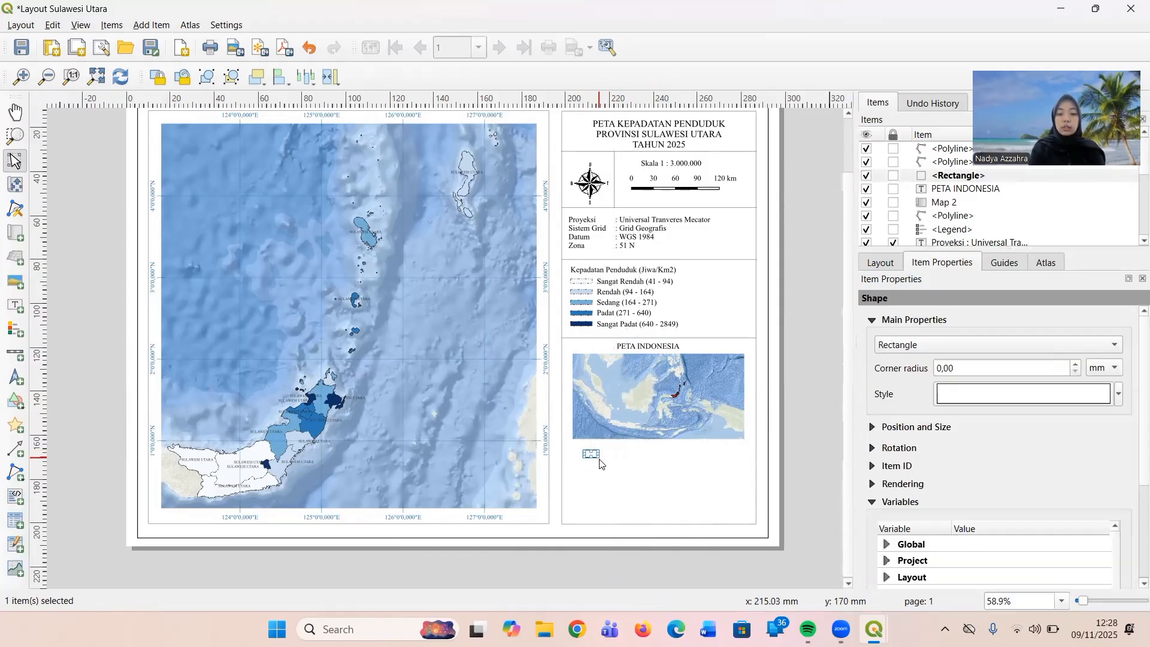
# Give the small rectangle a red simple fill with Solid style and a red stroke, then deselect it.
pyautogui.click(956, 392)
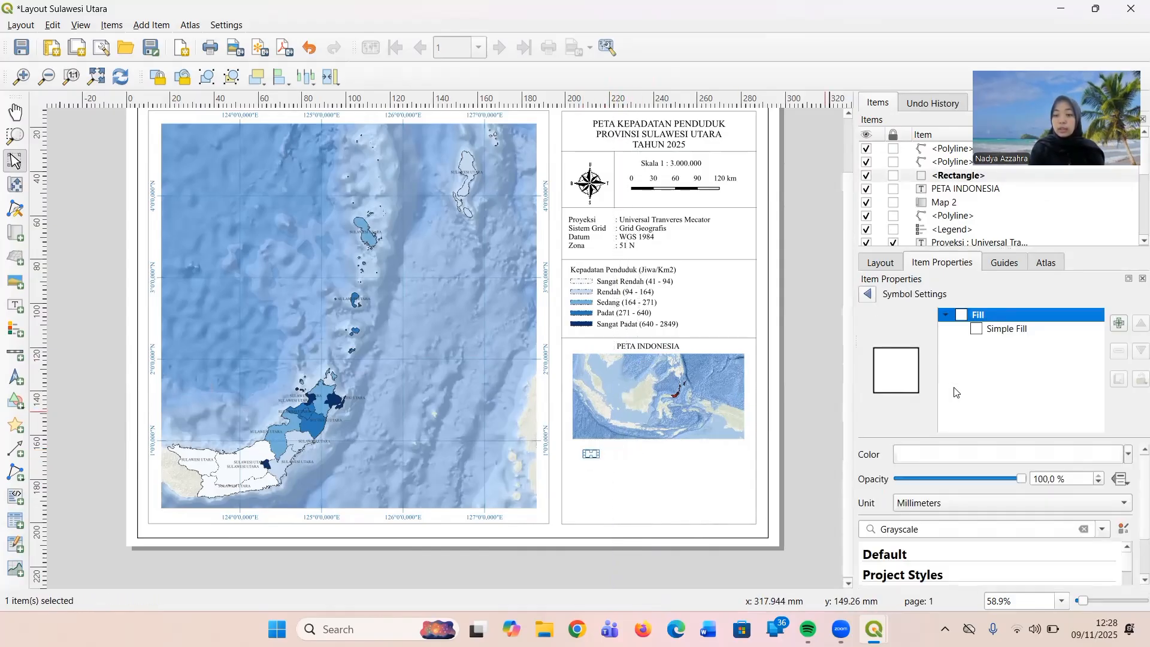
pyautogui.click(1007, 331)
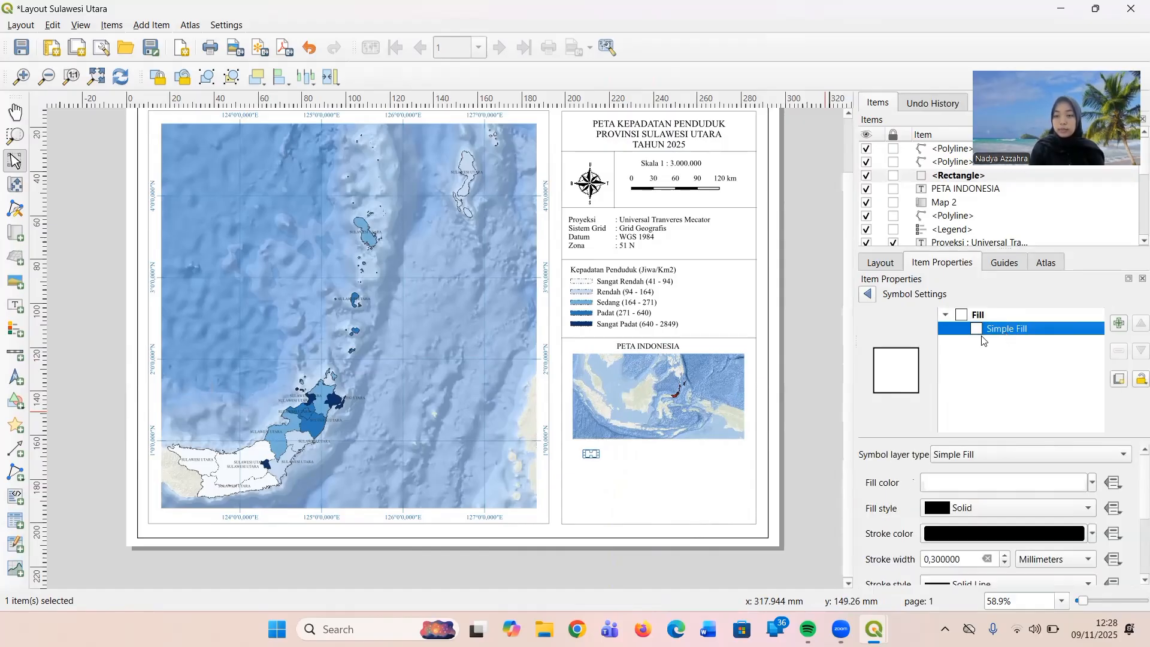
pyautogui.click(1093, 482)
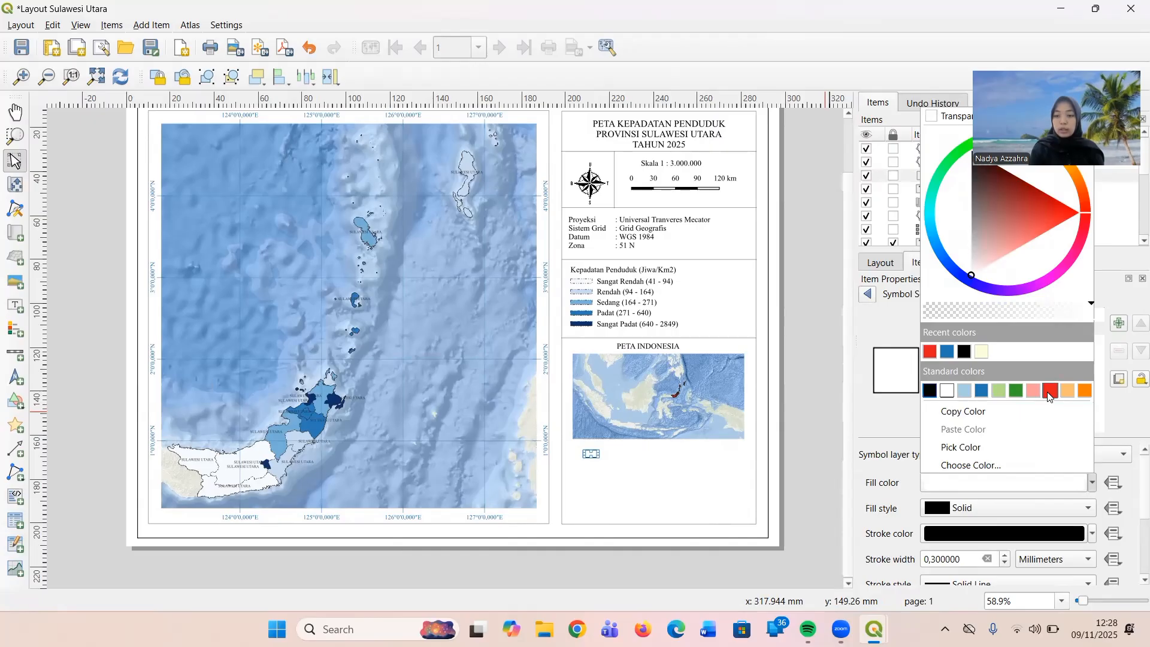
pyautogui.click(1051, 390)
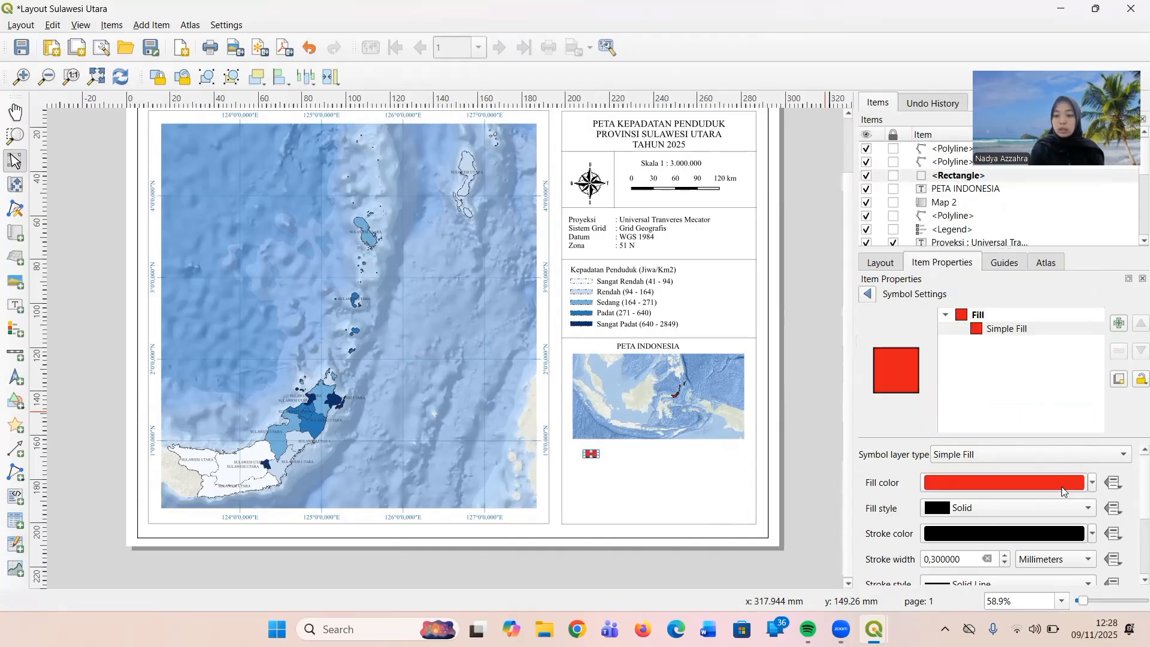
pyautogui.click(1088, 509)
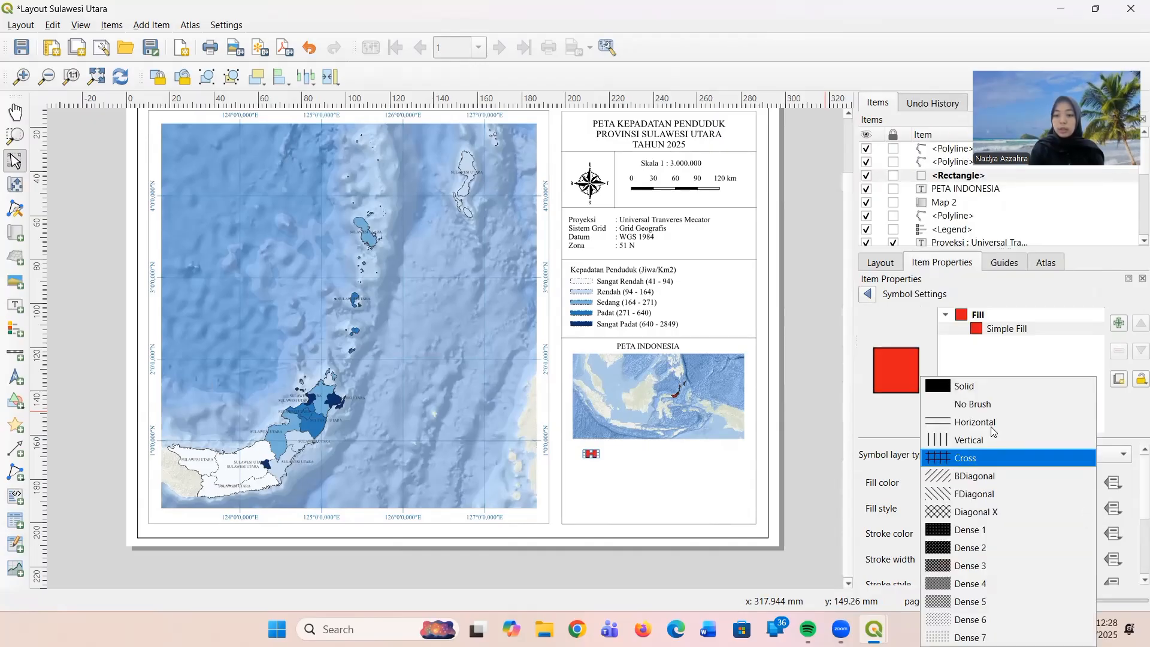
pyautogui.click(1030, 387)
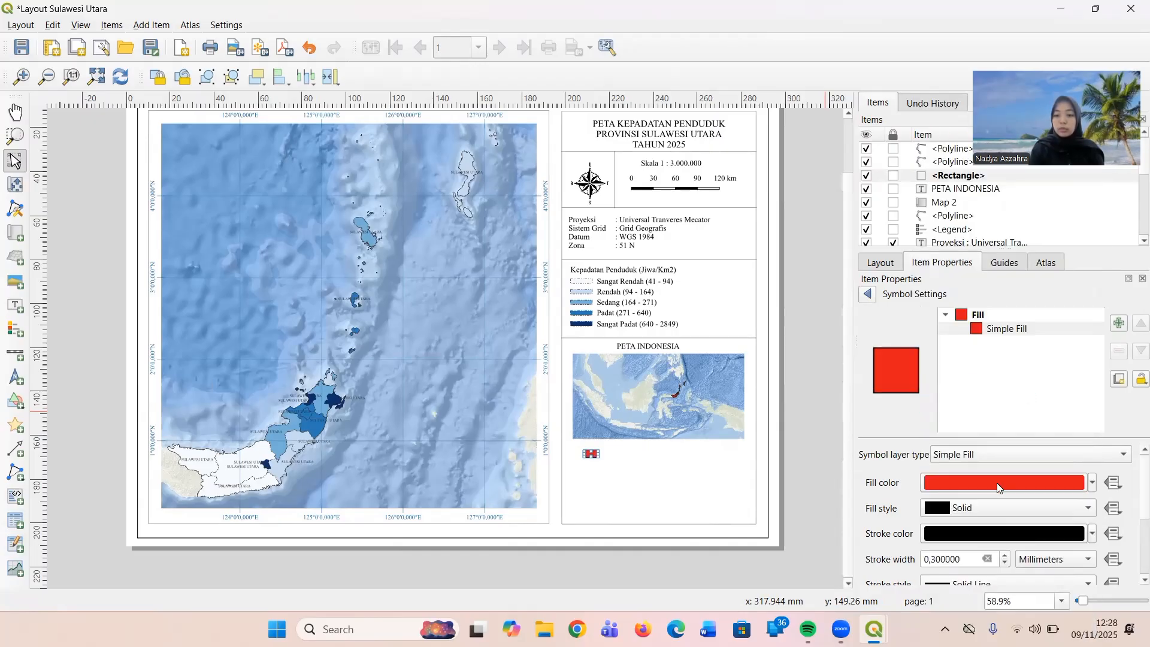
pyautogui.click(1091, 534)
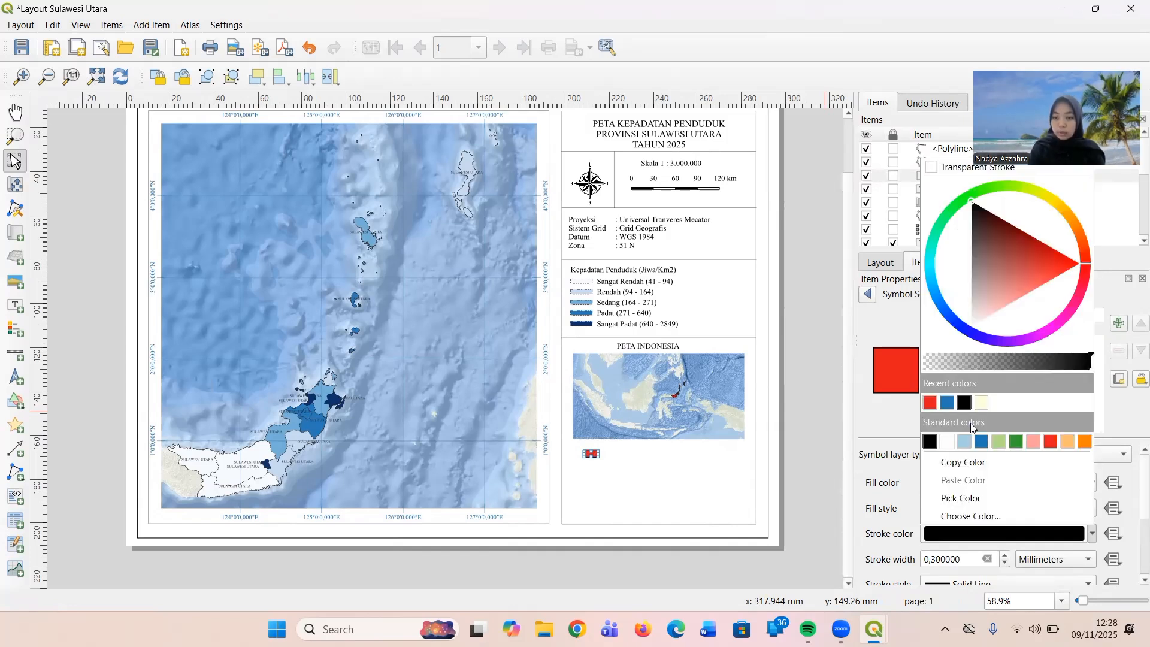
pyautogui.click(1049, 443)
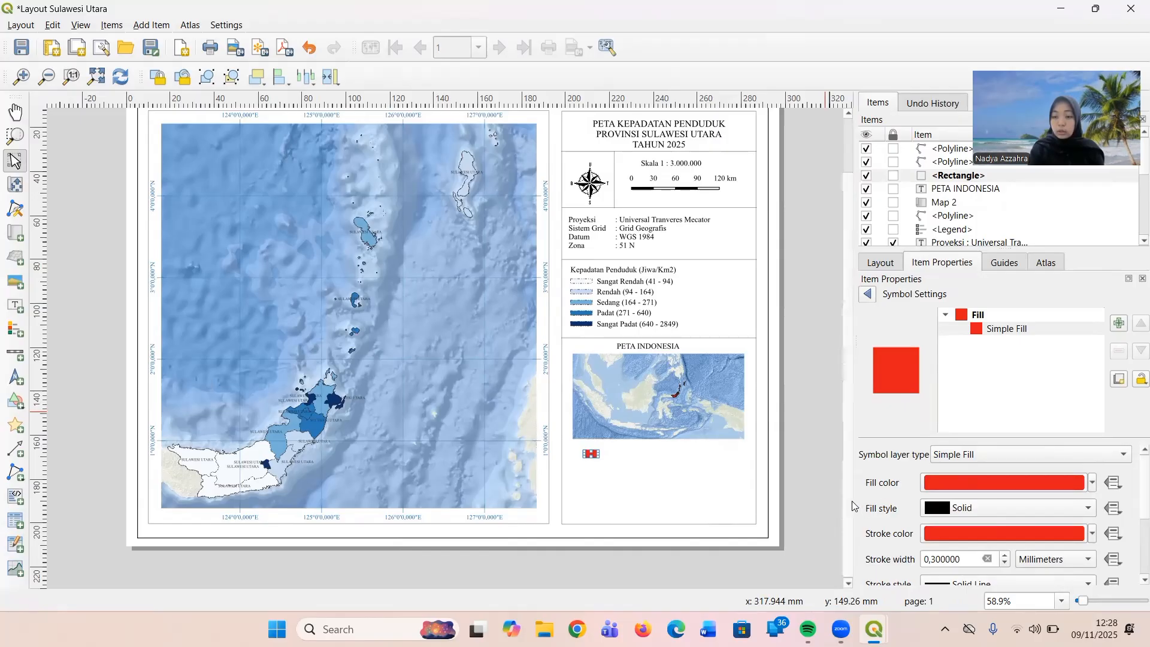
pyautogui.click(610, 470)
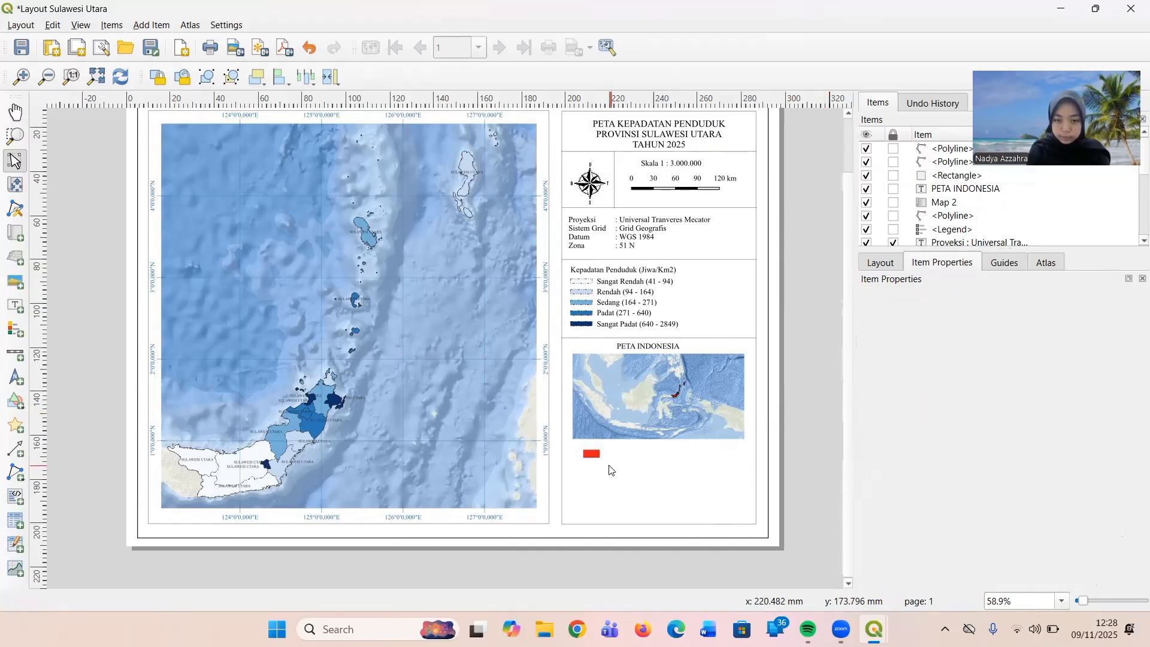
# Move the red rectangle up close to the inset map's lower edge and a little to the right.
pyautogui.click(592, 455)
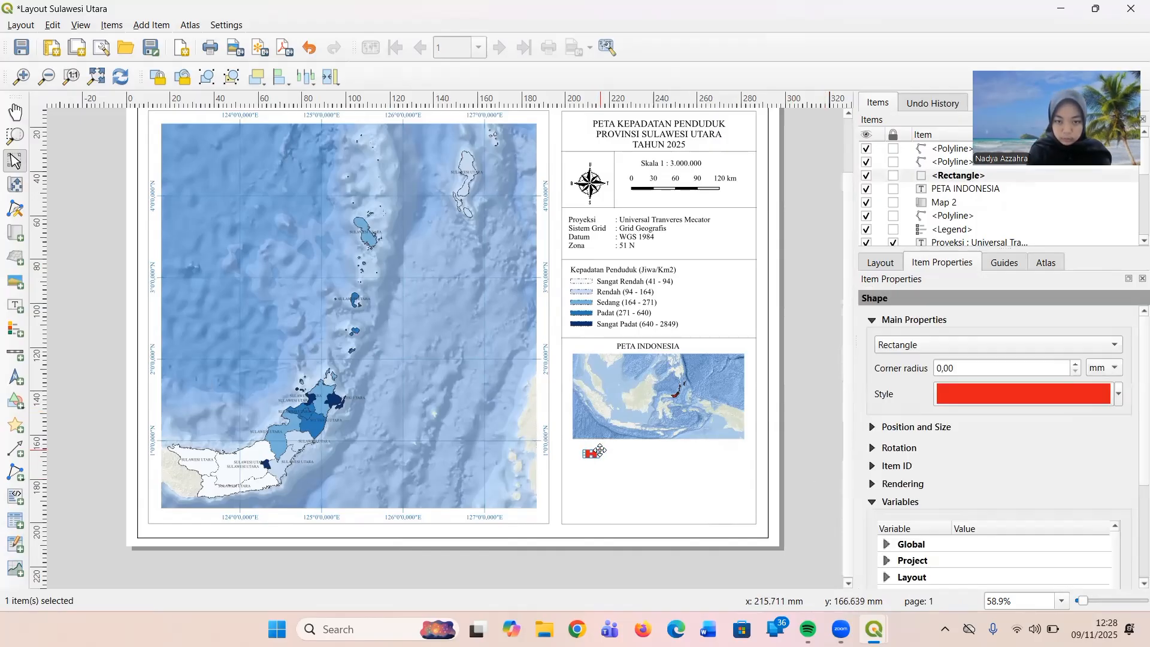
pyautogui.press('Up')
pyautogui.press('Up')
pyautogui.press('Up')
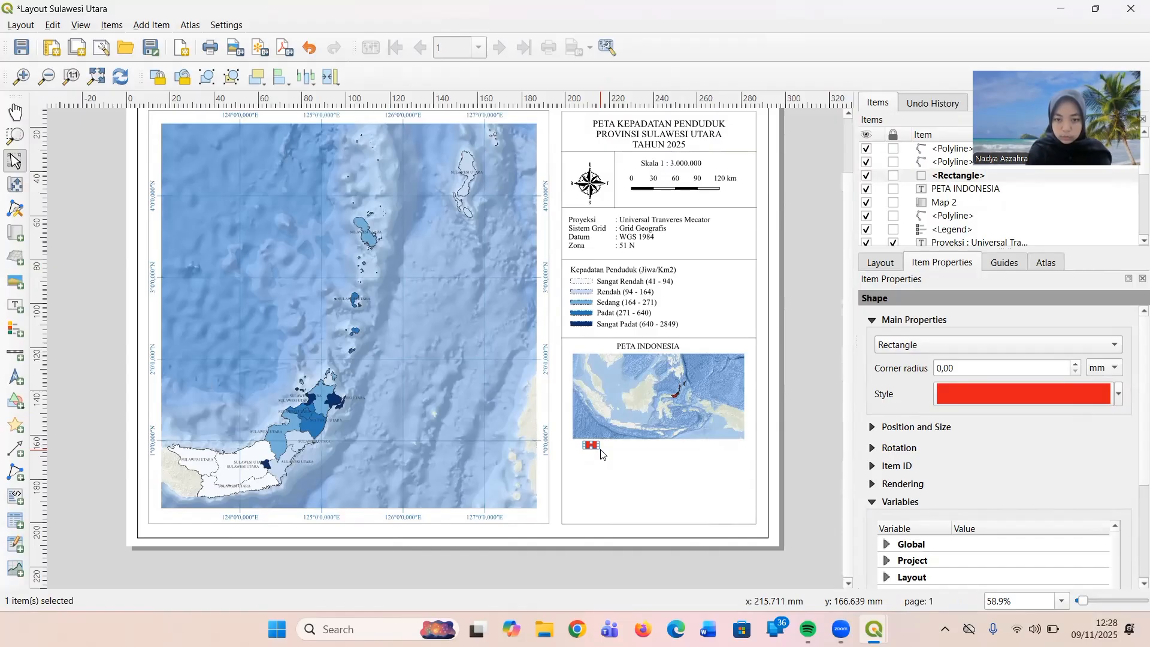
pyautogui.press('Right')
pyautogui.press('Right')
pyautogui.press('Right')
pyautogui.press('Right')
pyautogui.press('Right')
pyautogui.press('Right')
pyautogui.press('Right')
pyautogui.press('Right')
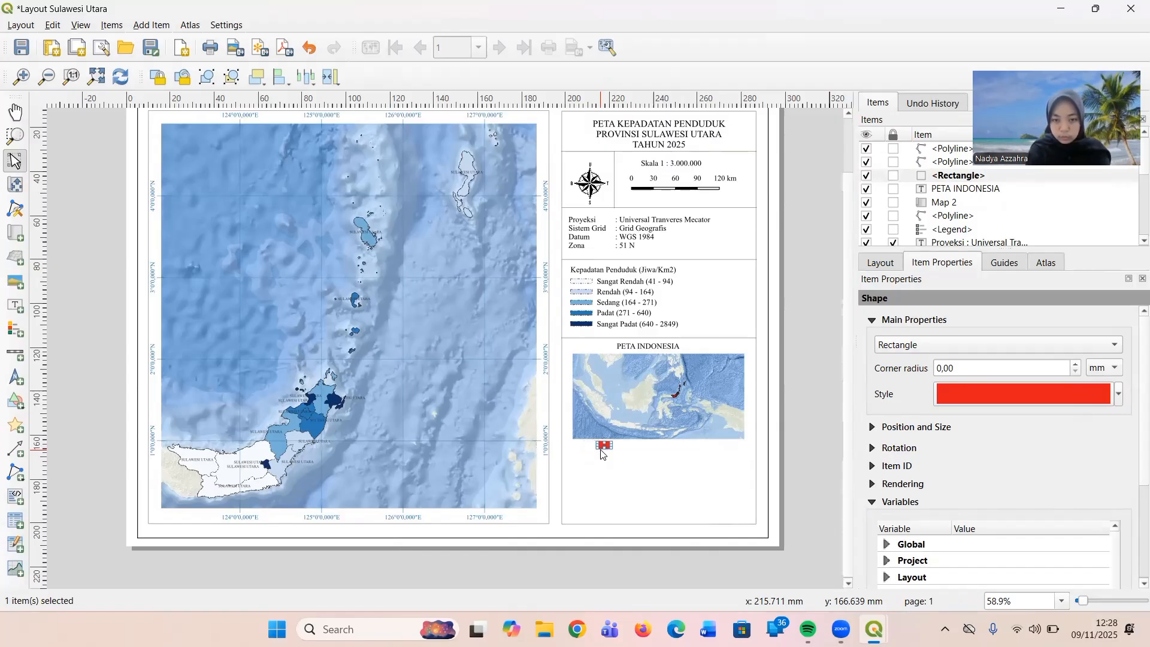
pyautogui.press('Right')
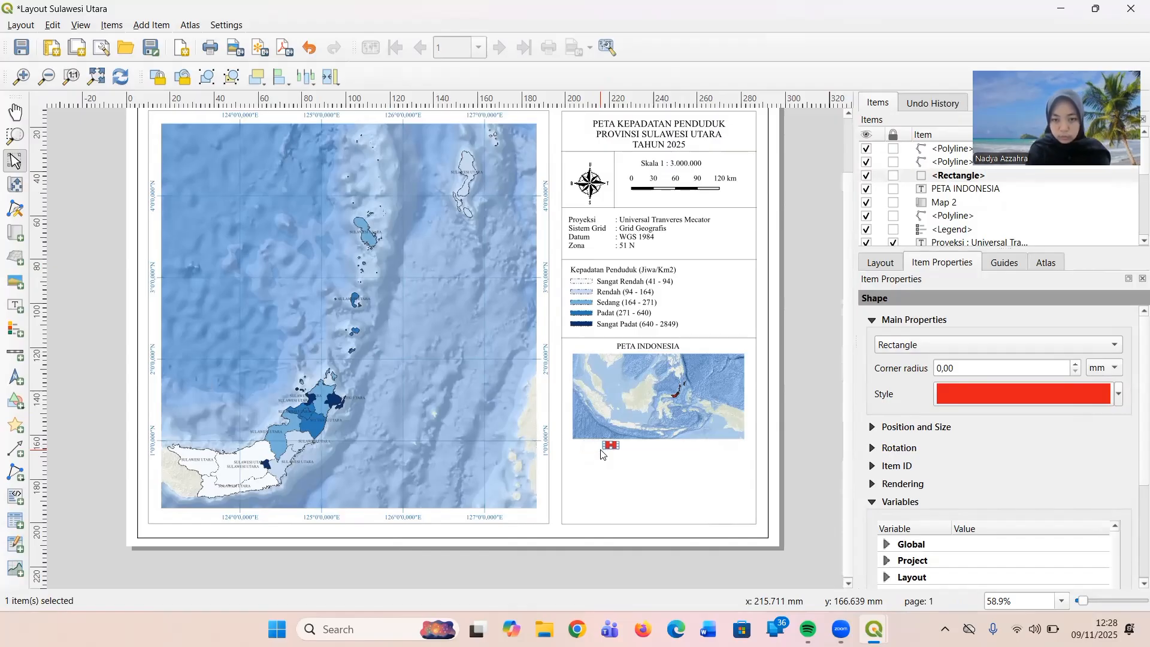
# Add a text label in the empty space below the inset map, reading "Provinsi Sulawesi Utara".
pyautogui.click(635, 473)
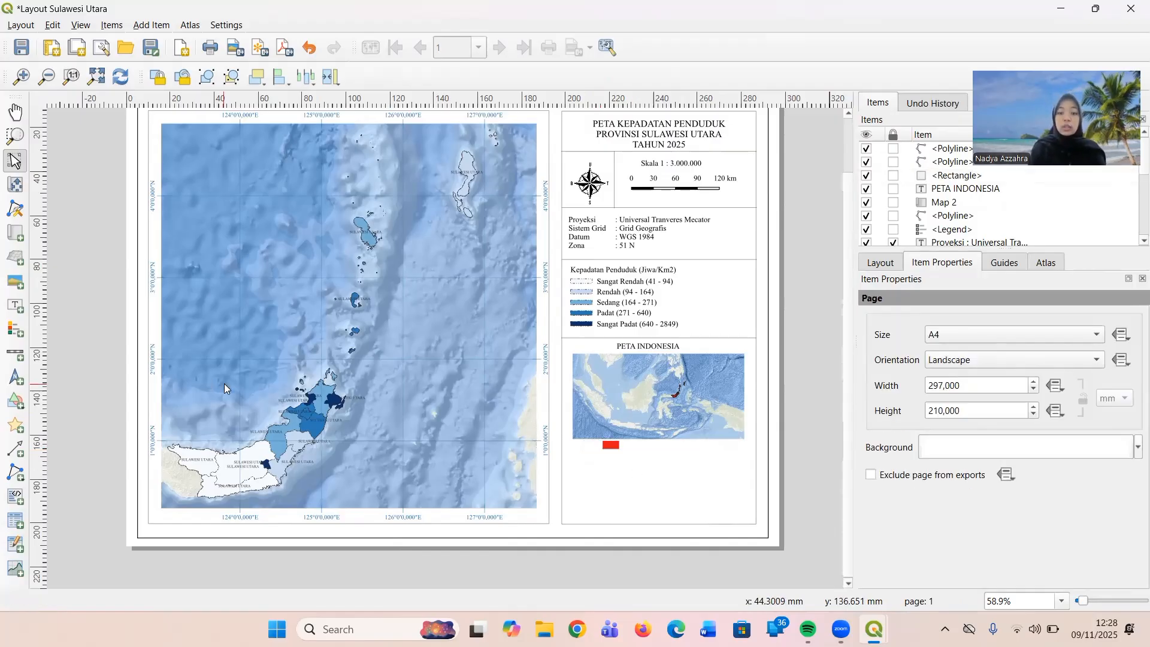
pyautogui.click(17, 313)
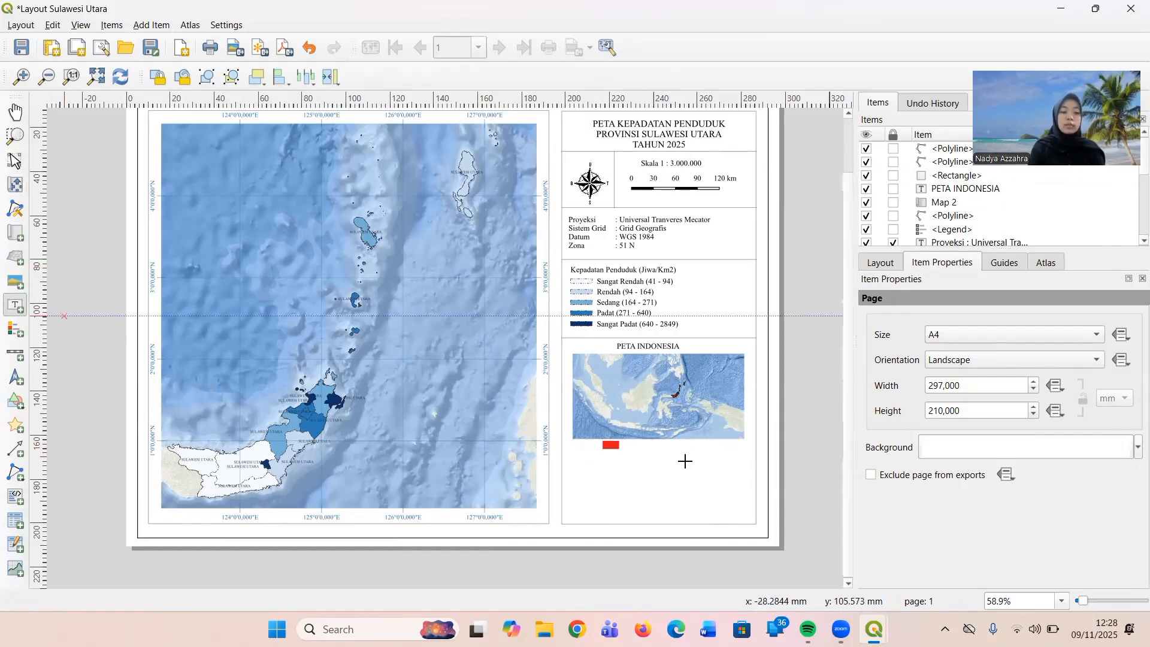
pyautogui.moveTo(666, 457); pyautogui.dragTo(753, 468)
pyautogui.moveTo(757, 481); pyautogui.dragTo(746, 481)
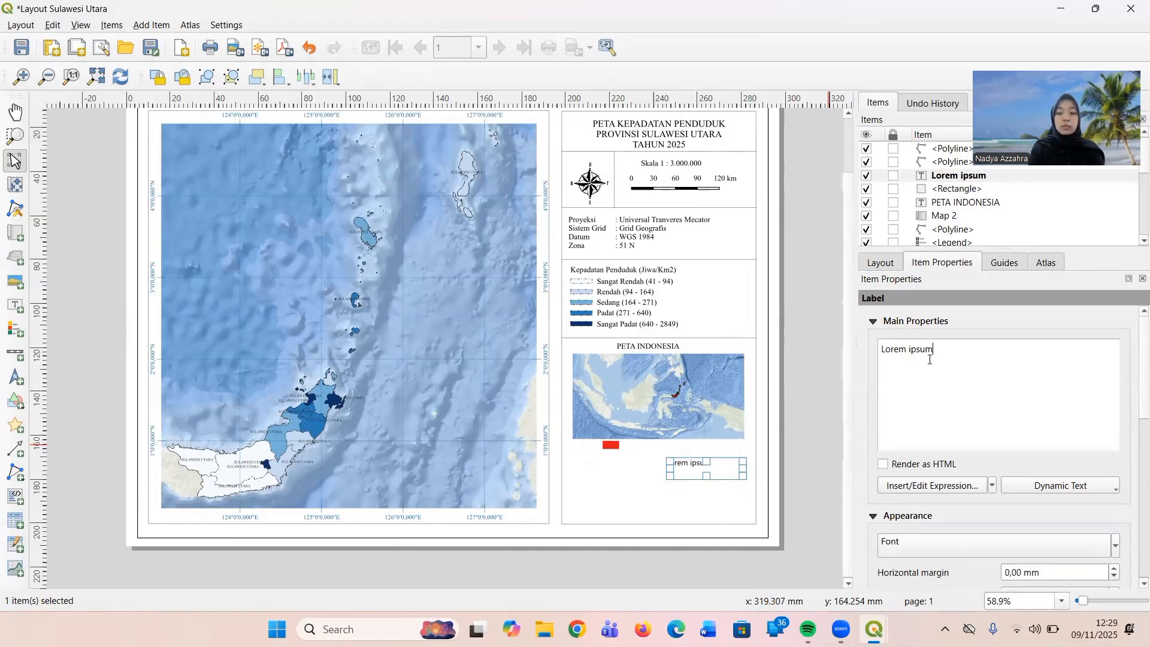
pyautogui.moveTo(930, 360); pyautogui.dragTo(878, 352)
pyautogui.press('capslock')
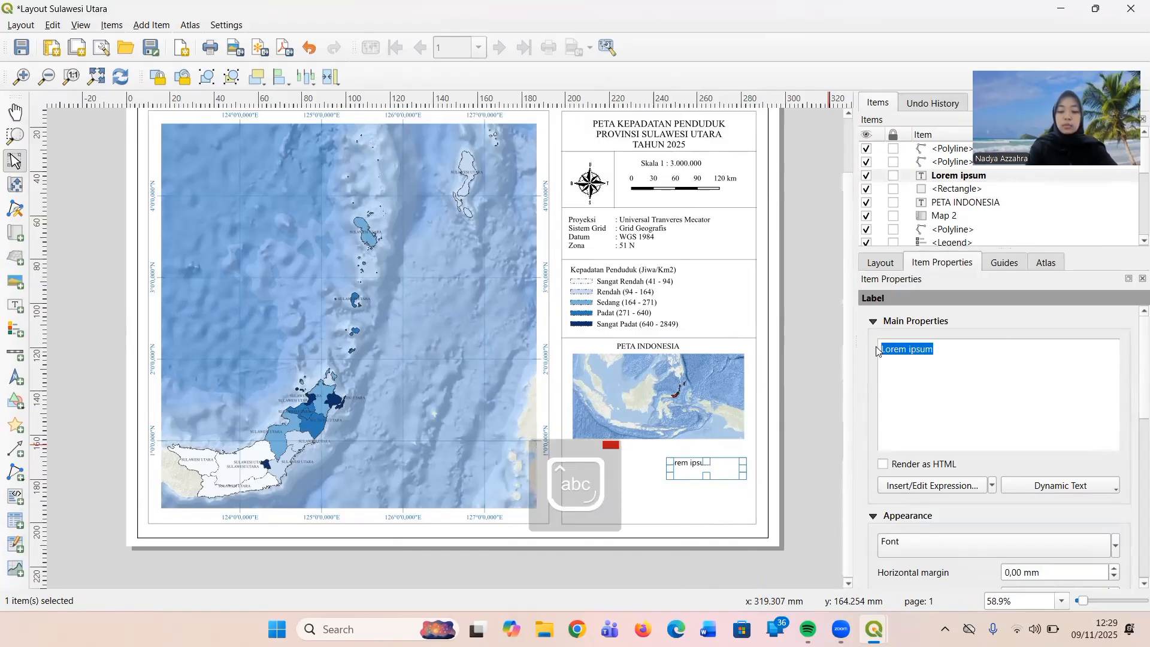
pyautogui.write('Provin')
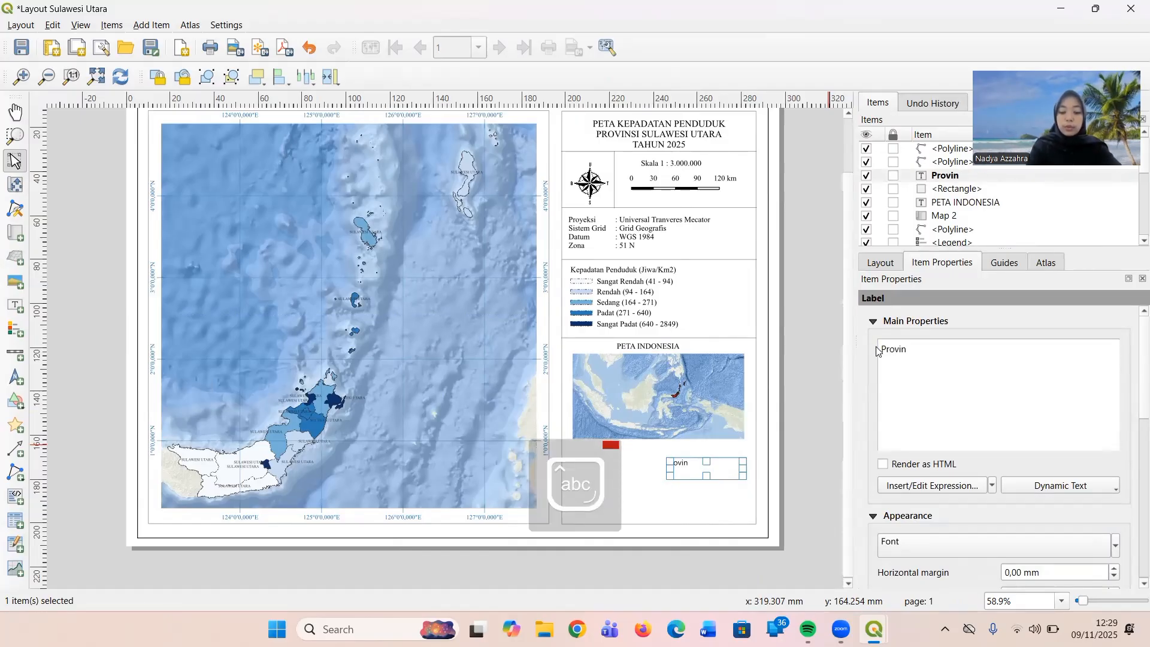
pyautogui.write('si U')
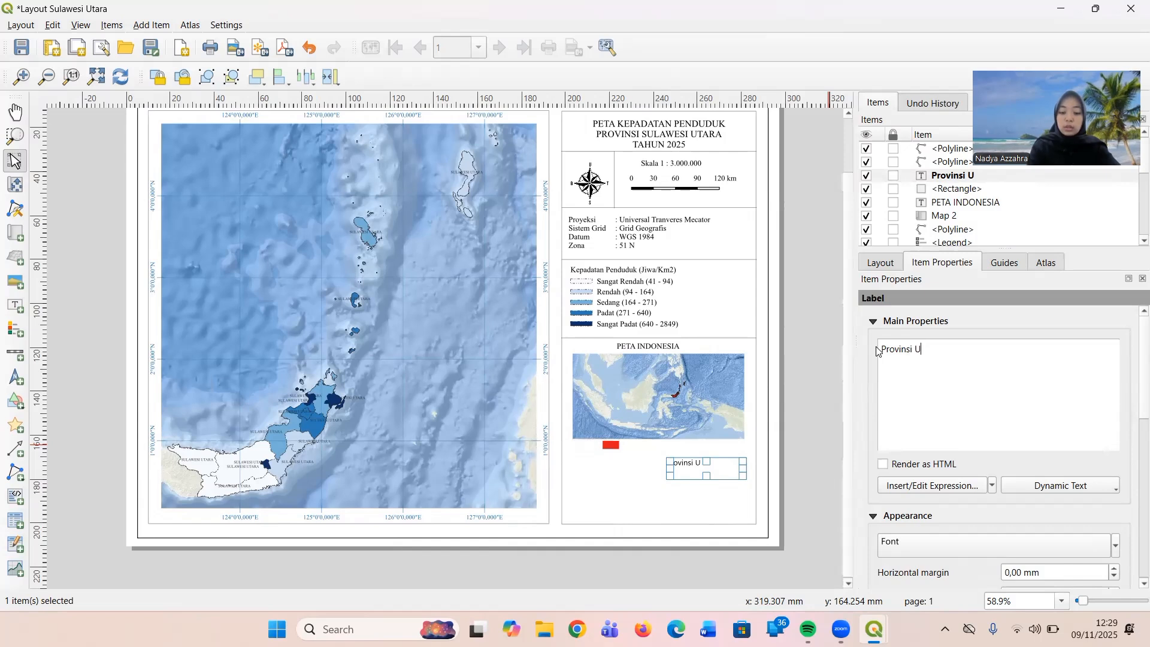
pyautogui.press('BackSpace')
pyautogui.write('Sulaw')
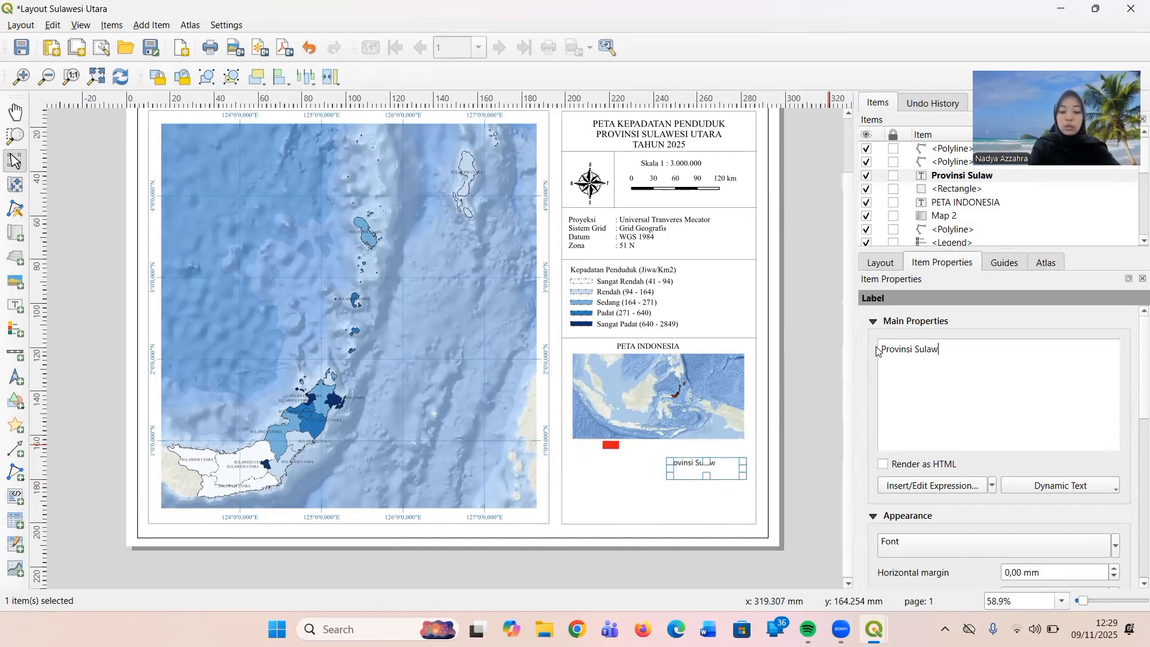
pyautogui.write('esi Utara')
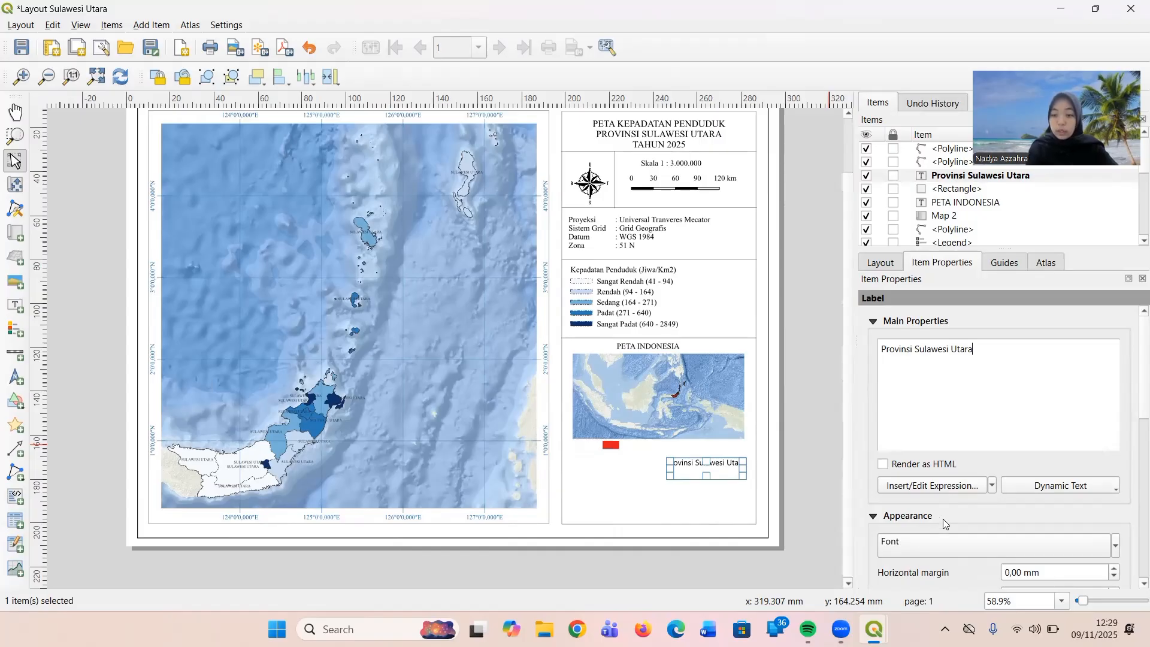
# Set the "Provinsi Sulawesi Utara" label's font to Times New Roman, then deselect the label.
pyautogui.scroll(-1, 944, 512)
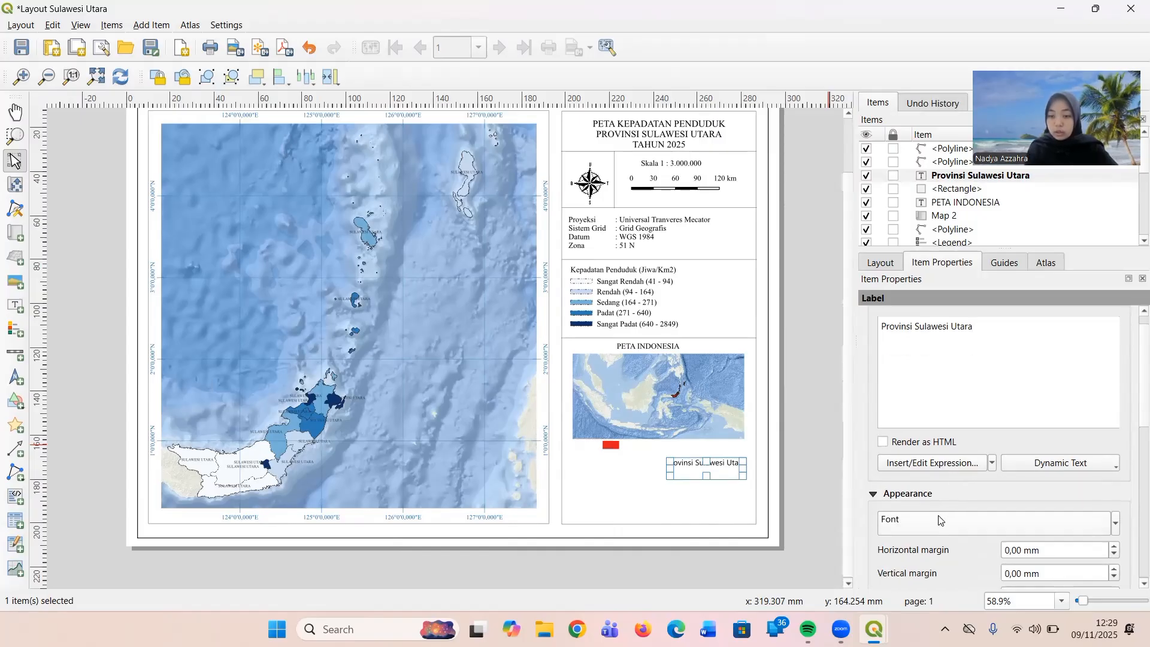
pyautogui.click(939, 520)
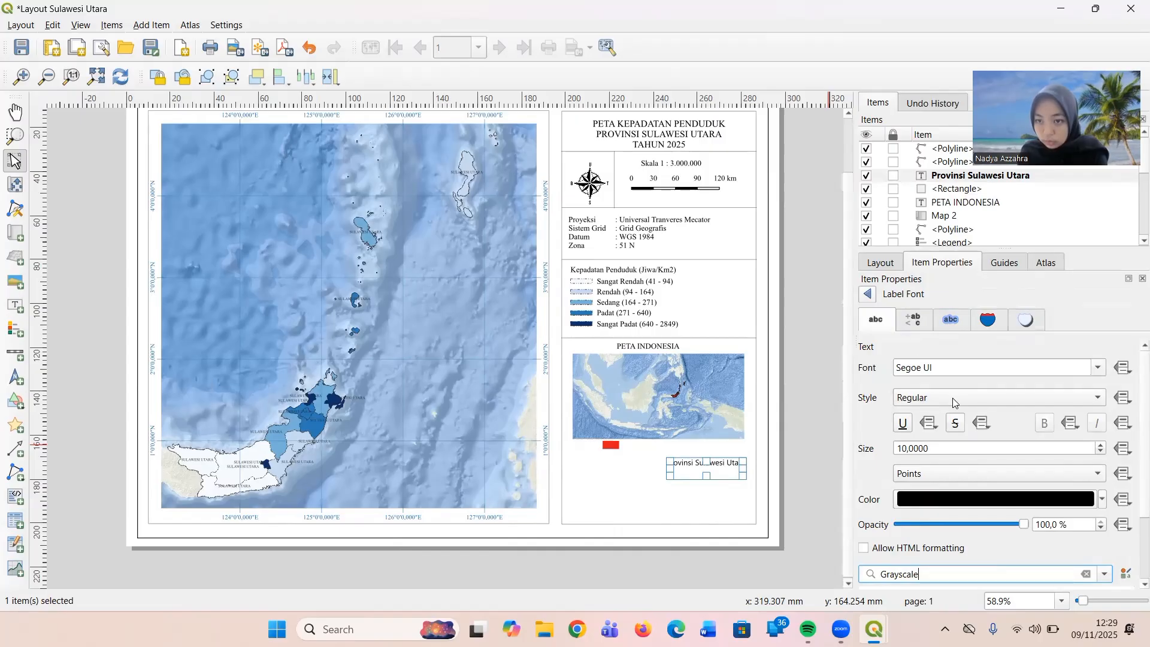
pyautogui.moveTo(952, 362); pyautogui.dragTo(892, 369)
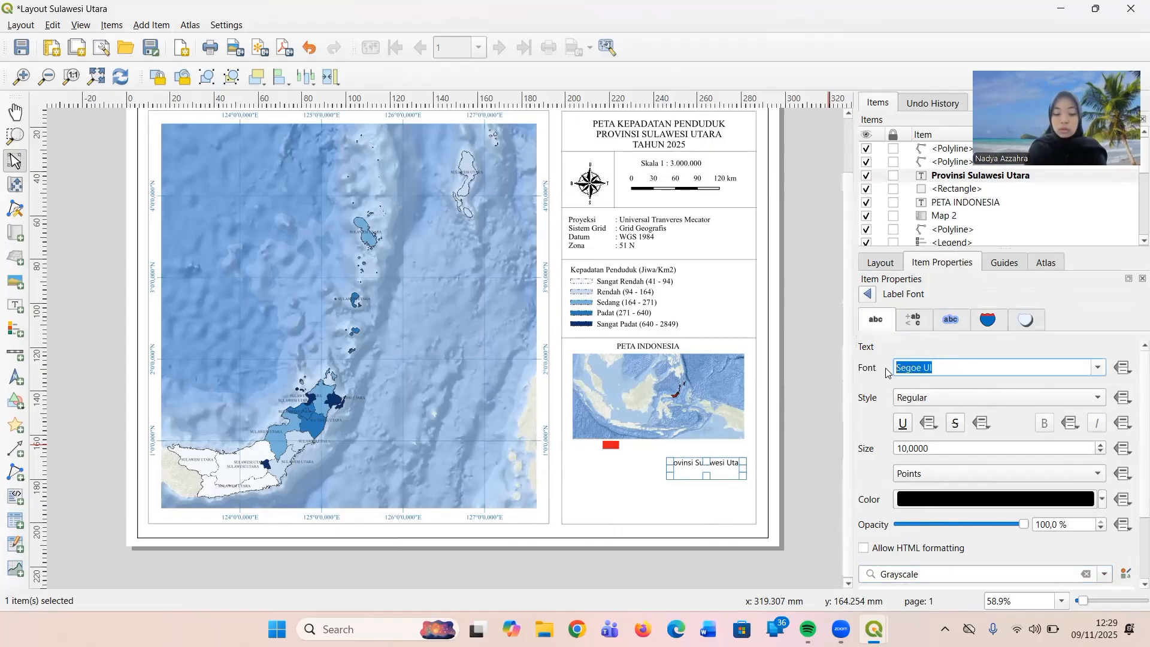
pyautogui.write('Tahoma')
pyautogui.press('BackSpace')
pyautogui.press('BackSpace')
pyautogui.press('BackSpace')
pyautogui.press('BackSpace')
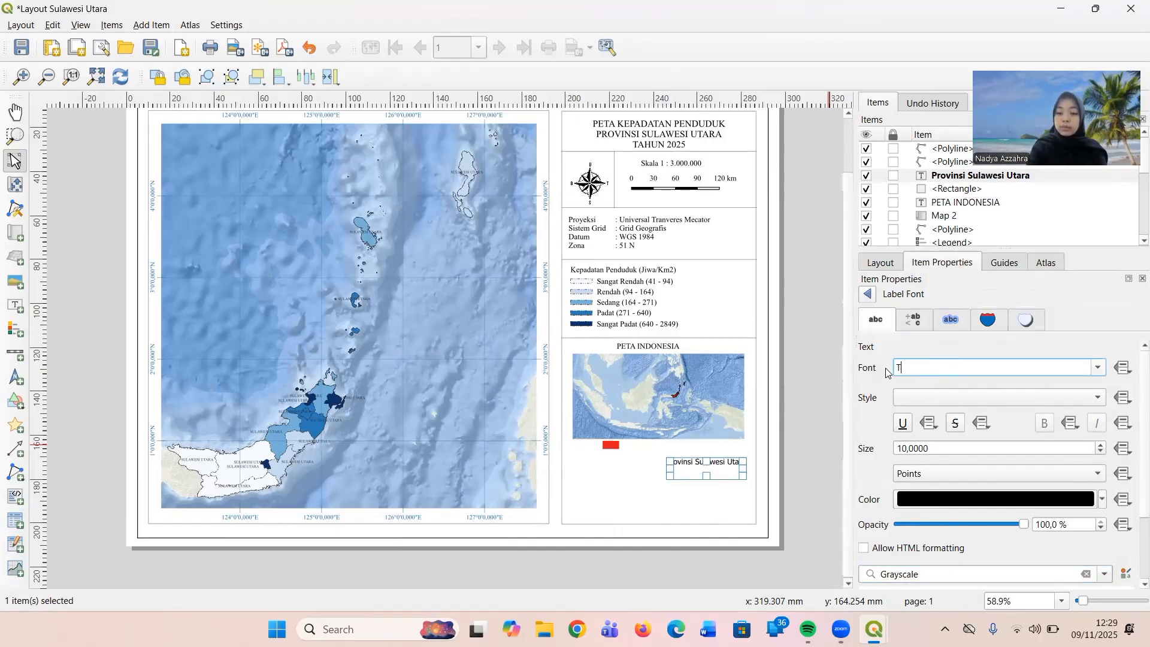
pyautogui.write('imes New Roman')
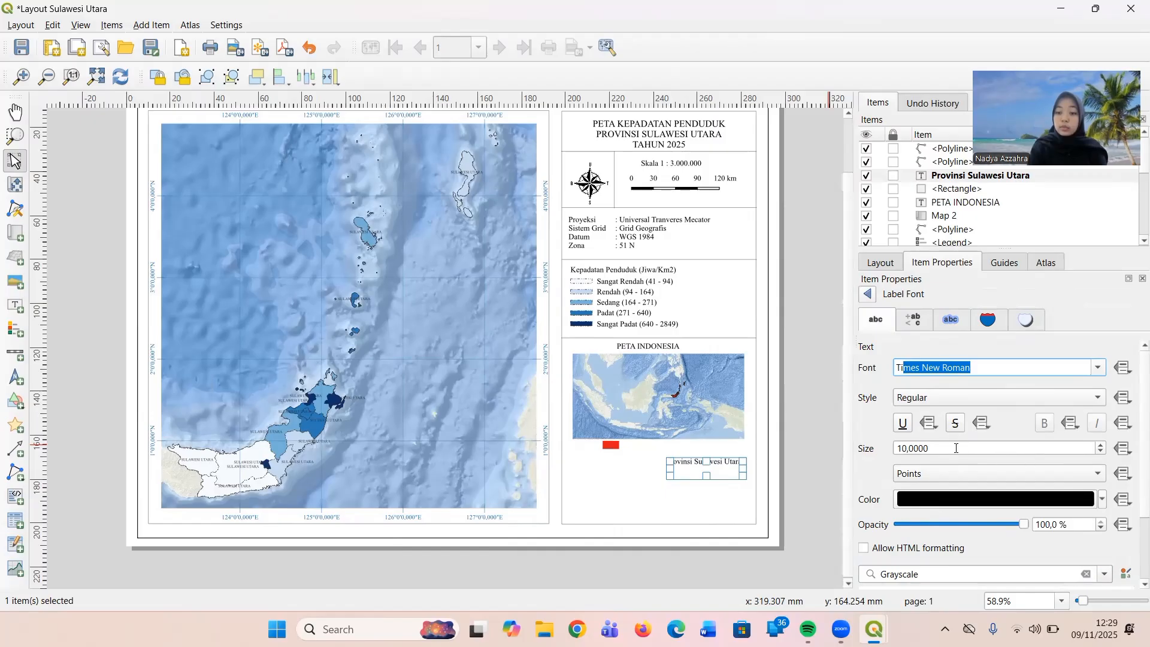
pyautogui.click(798, 471)
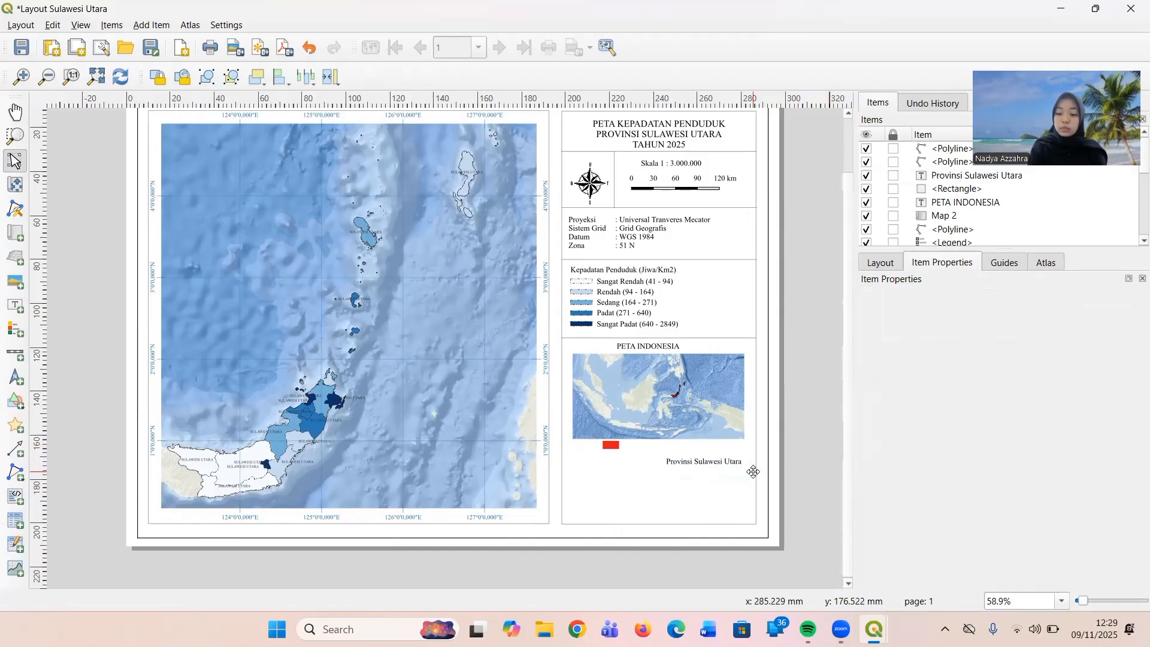
# Move the "Provinsi Sulawesi Utara" label left and up until it sits just beside the red rectangle.
pyautogui.click(713, 465)
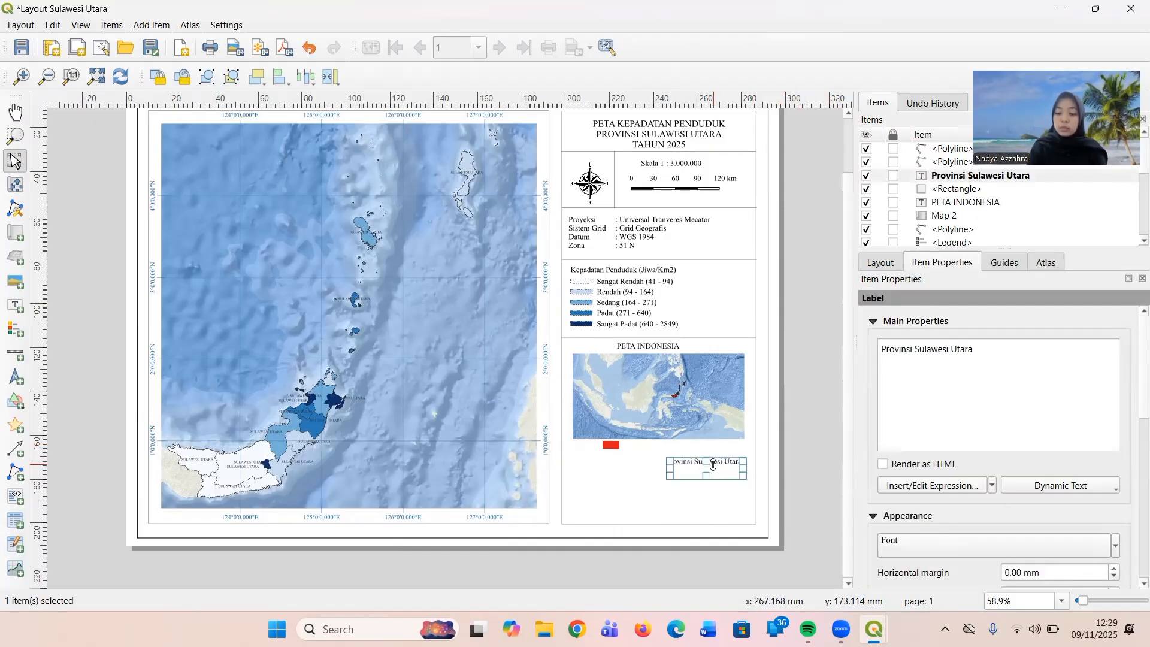
pyautogui.press('Left')
pyautogui.press('Left')
pyautogui.press('Left')
pyautogui.press('Left')
pyautogui.press('Left')
pyautogui.press('Left')
pyautogui.press('Left')
pyautogui.press('Left')
pyautogui.press('Left')
pyautogui.press('Left')
pyautogui.press('Left')
pyautogui.press('Left')
pyautogui.press('Left')
pyautogui.press('Left')
pyautogui.press('Left')
pyautogui.press('Left')
pyautogui.press('Left')
pyautogui.press('Left')
pyautogui.press('Left')
pyautogui.press('Left')
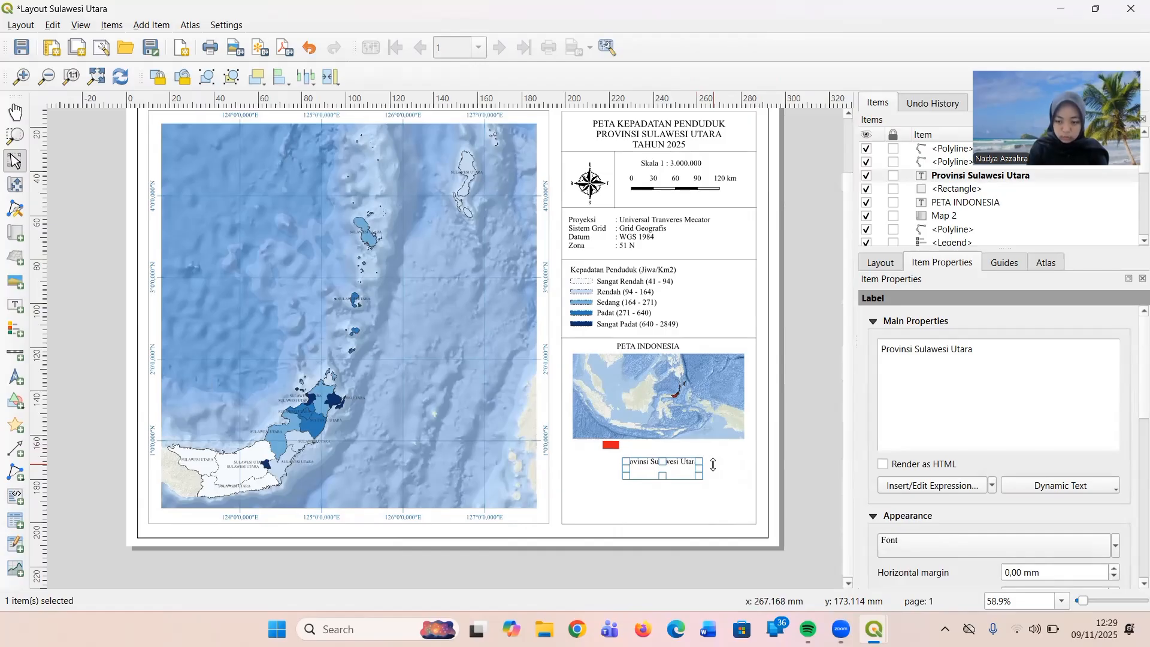
pyautogui.press('Up')
pyautogui.press('Up')
pyautogui.press('Up')
pyautogui.press('Up')
pyautogui.press('Up')
pyautogui.press('Up')
pyautogui.press('Up')
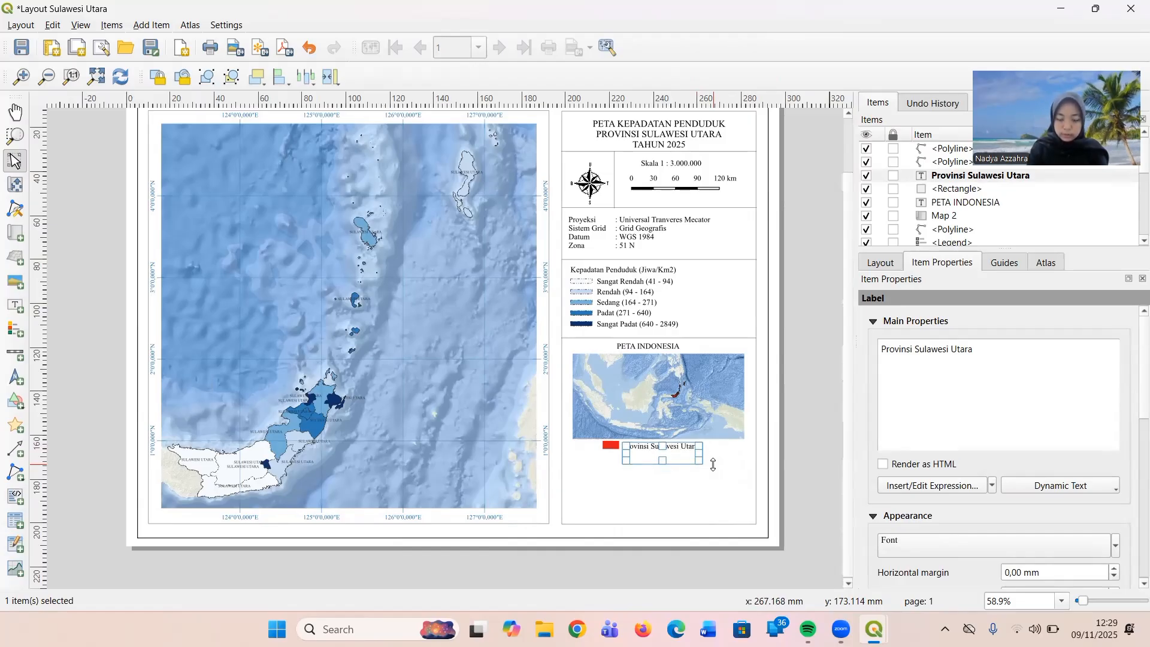
pyautogui.click(738, 473)
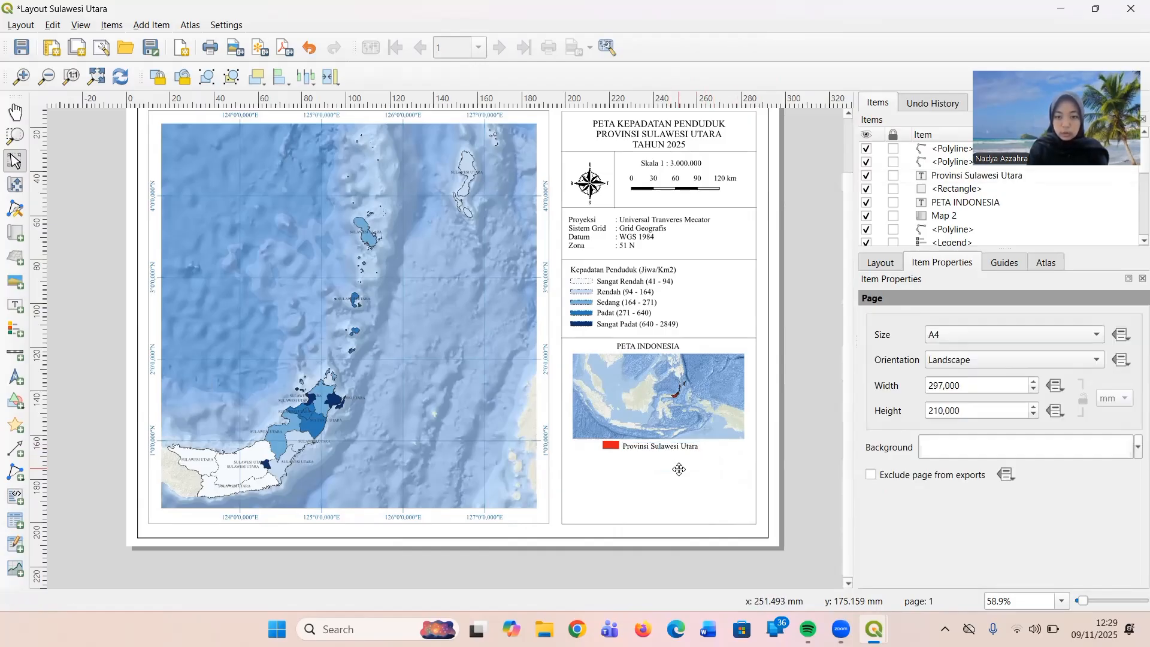
# Nudge the "Provinsi Sulawesi Utara" label slightly up to line up with the red rectangle, then deselect it.
pyautogui.click(673, 462)
pyautogui.click(653, 491)
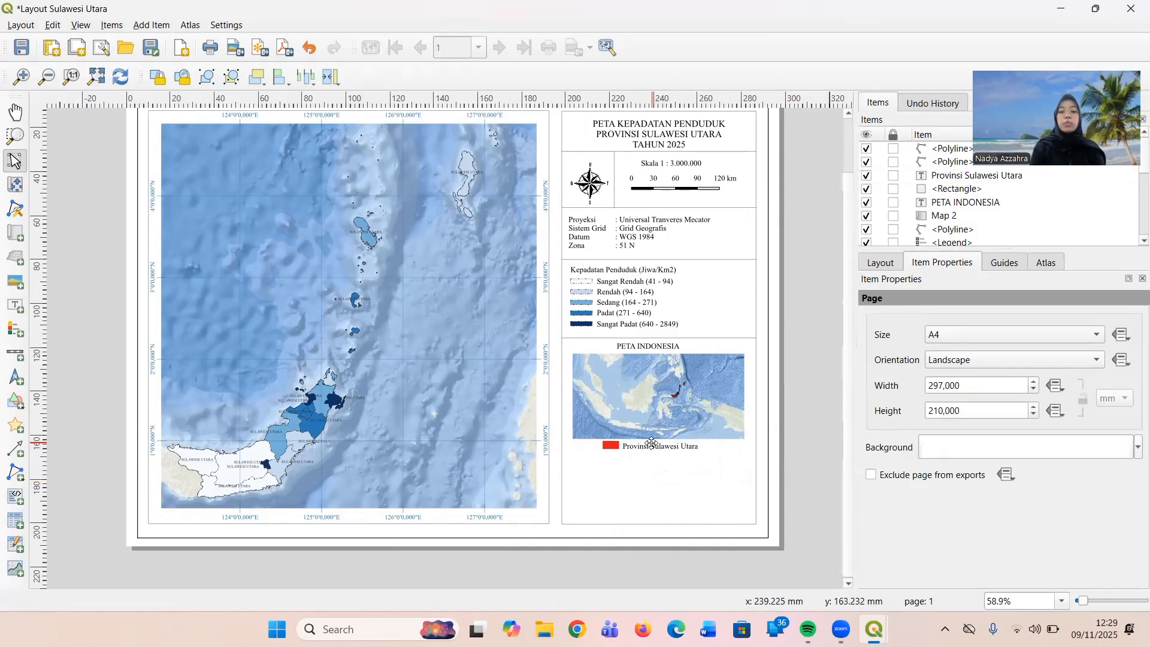
pyautogui.click(650, 448)
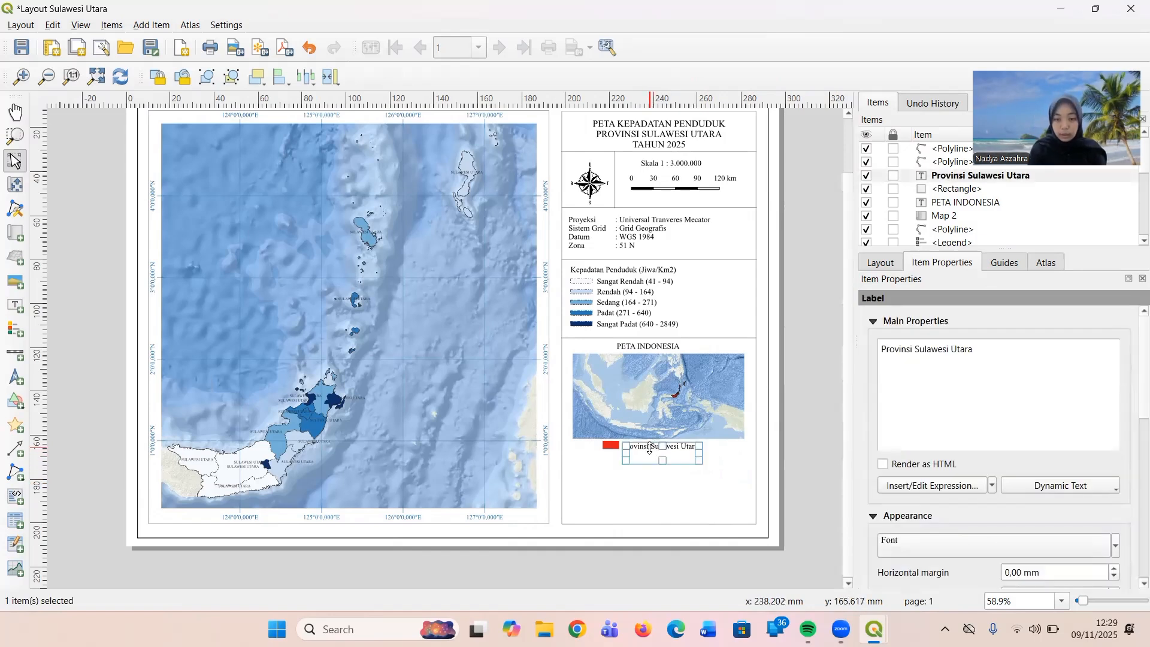
pyautogui.press('Up')
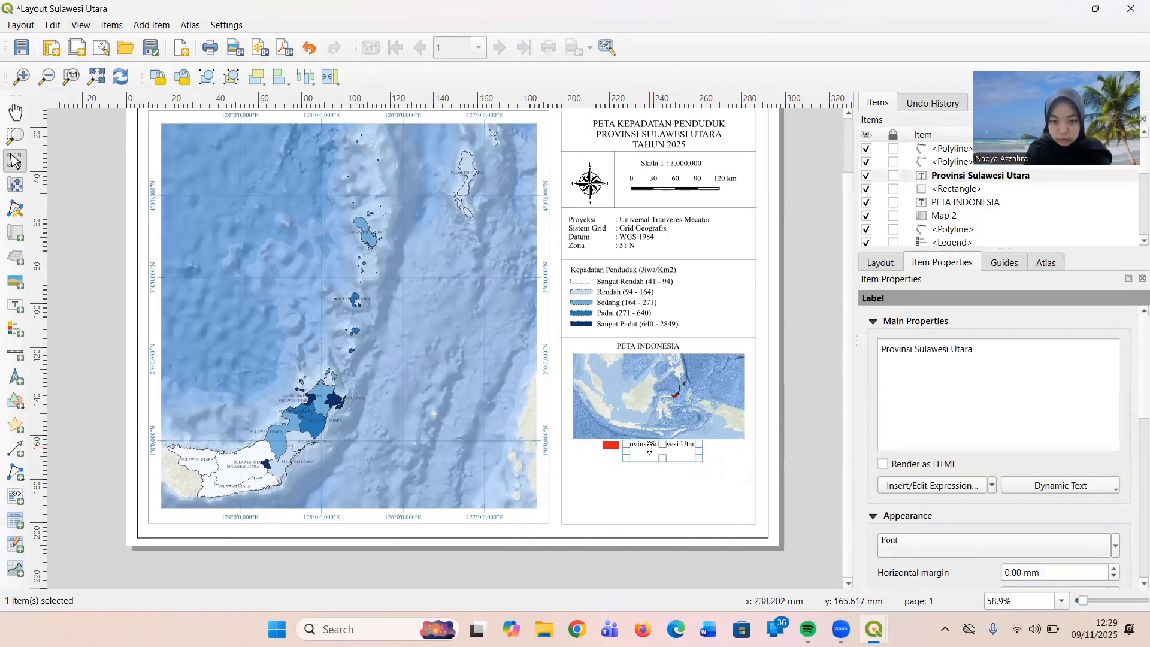
pyautogui.click(667, 474)
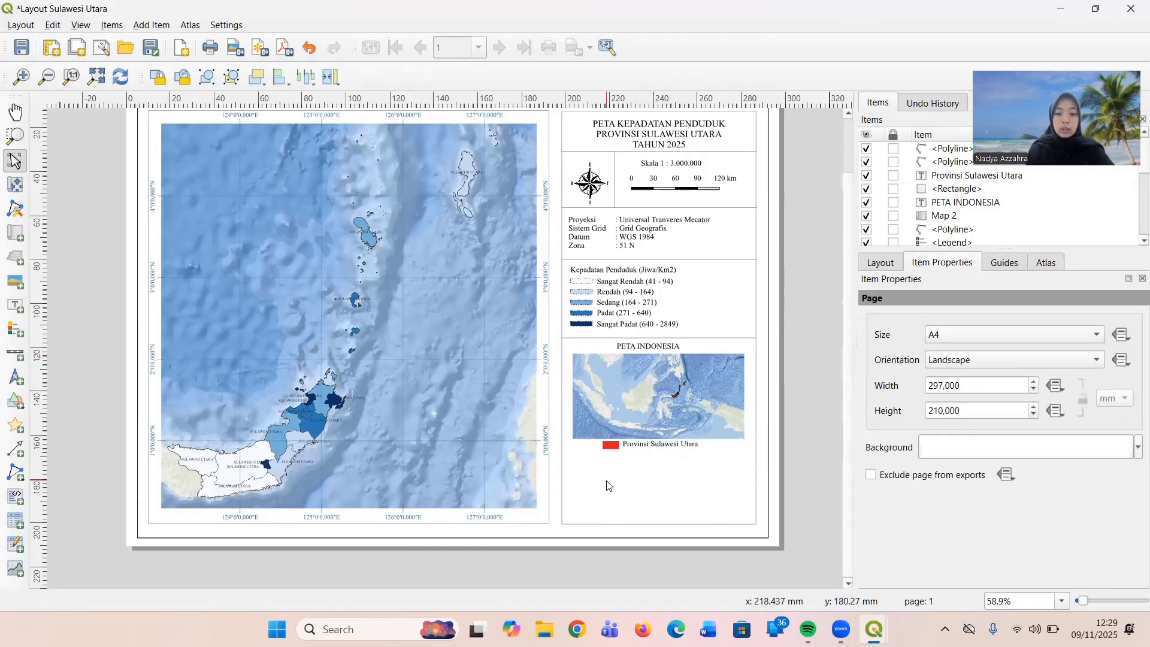
# Paste a copy of the horizontal divider line and place it just below the inset key, spanning the information frame's width.
pyautogui.hotkey('ctrl', 'v')
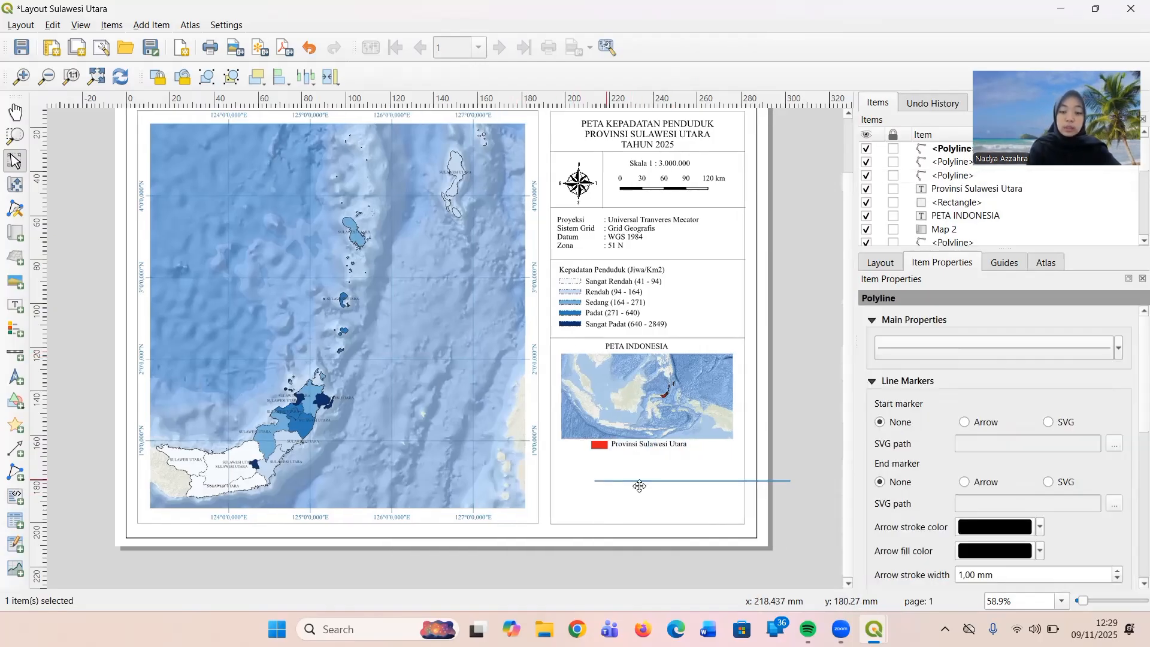
pyautogui.moveTo(658, 479); pyautogui.dragTo(622, 458)
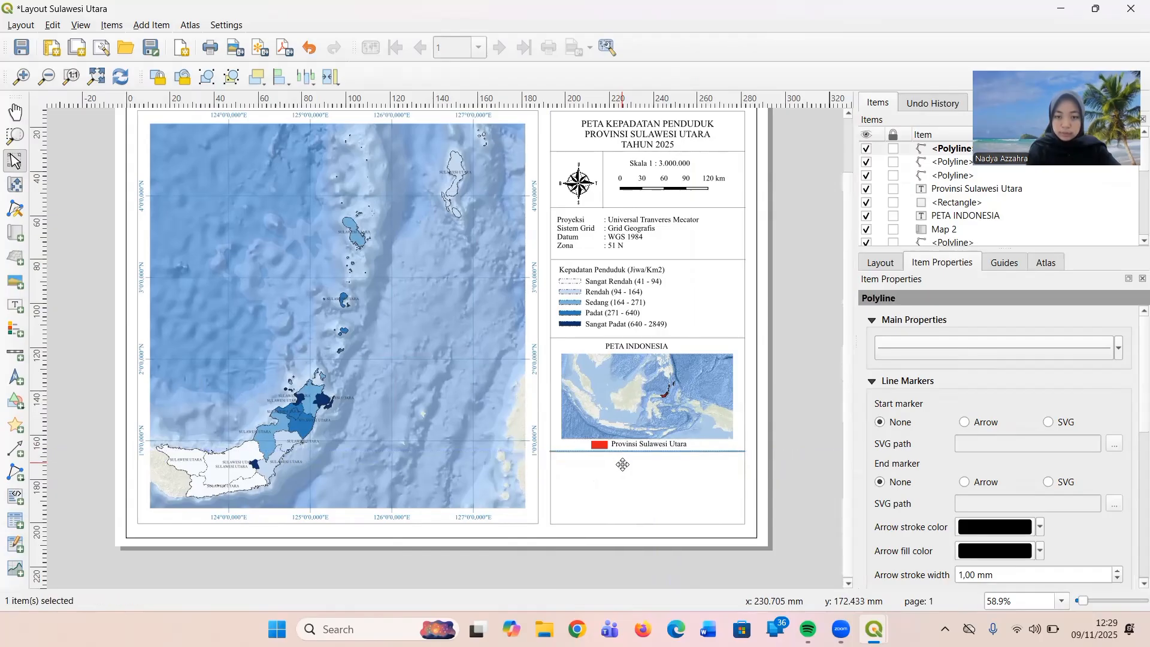
pyautogui.click(623, 463)
pyautogui.click(627, 518)
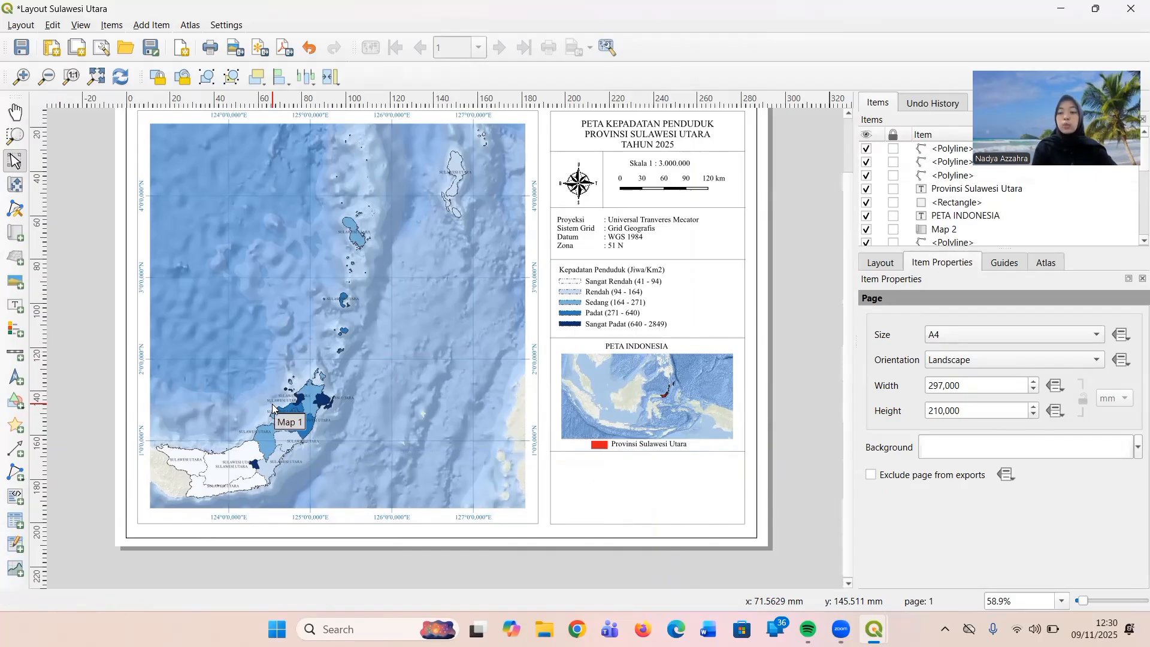
# Draw a text label over the inset map's left part with the heading "Sumber Data" and first source "1. Ina Geoportal".
pyautogui.click(15, 307)
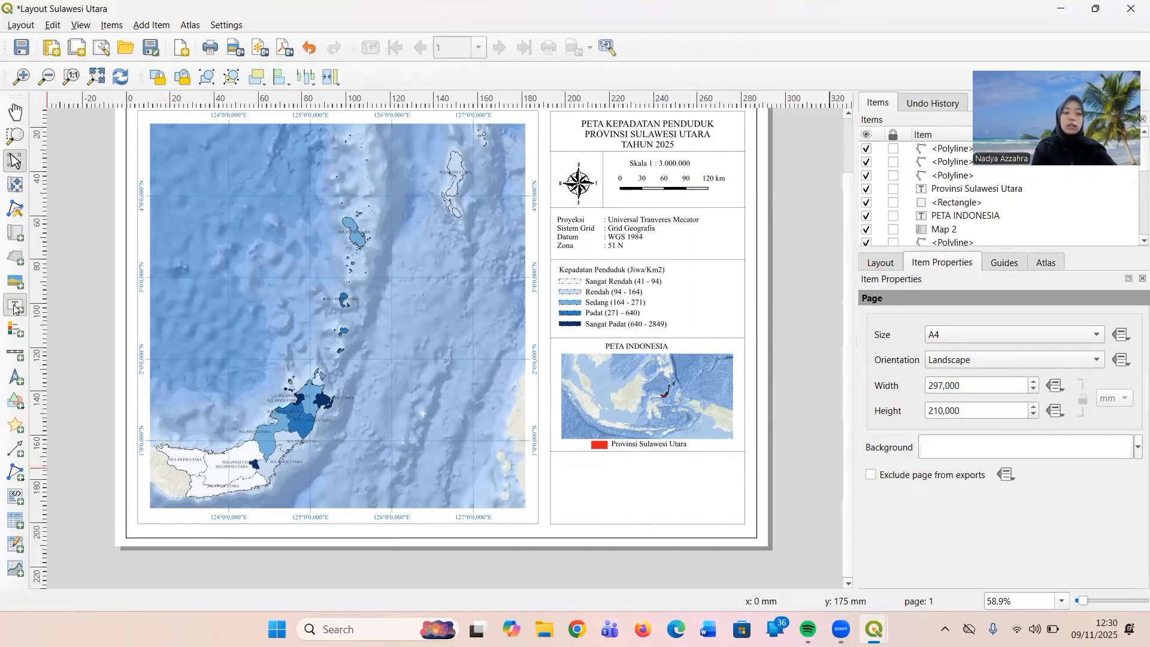
pyautogui.moveTo(531, 378); pyautogui.dragTo(647, 442)
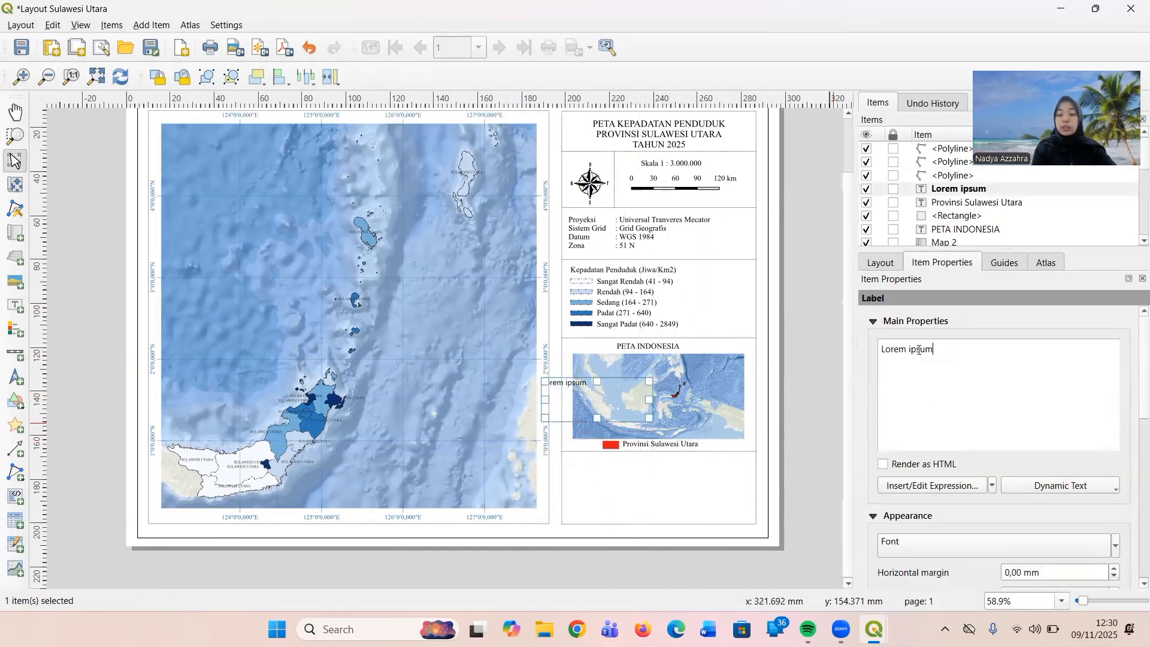
pyautogui.moveTo(919, 349); pyautogui.dragTo(877, 349)
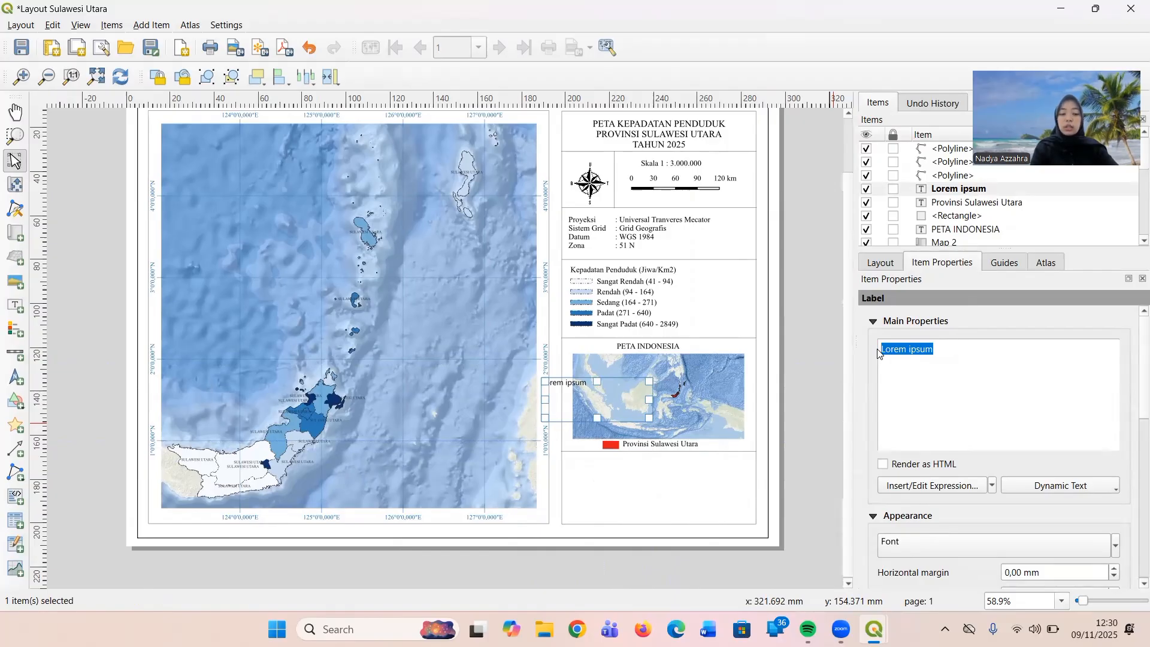
pyautogui.write('Sumber Data')
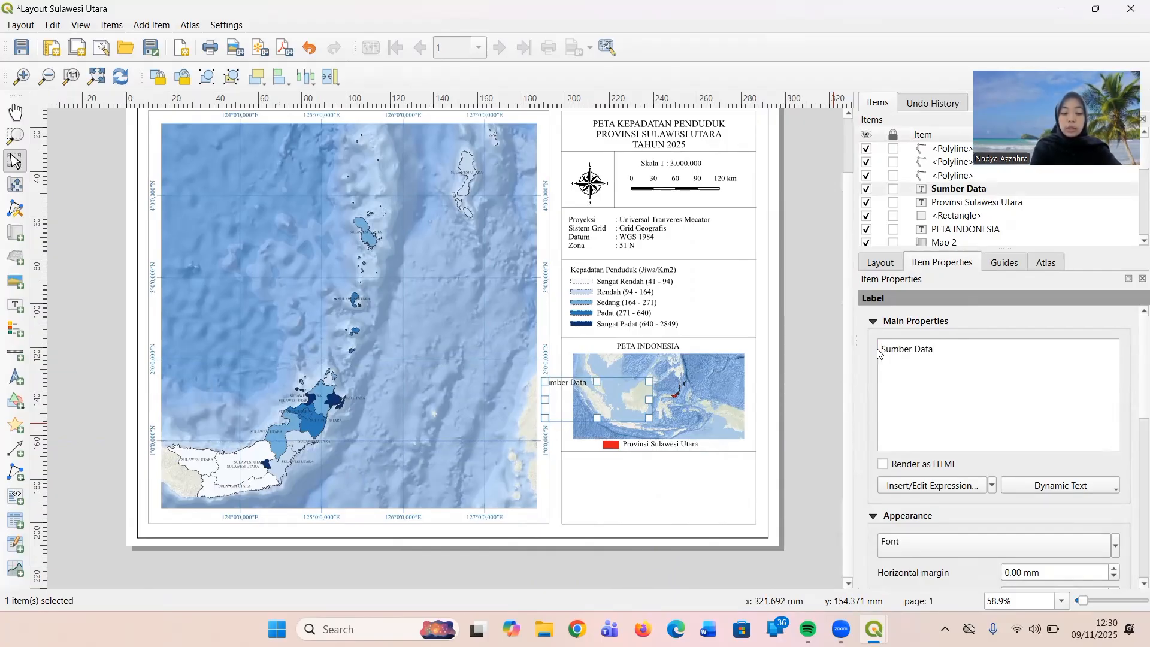
pyautogui.press('Return')
pyautogui.write('1. Ina Geoportal')
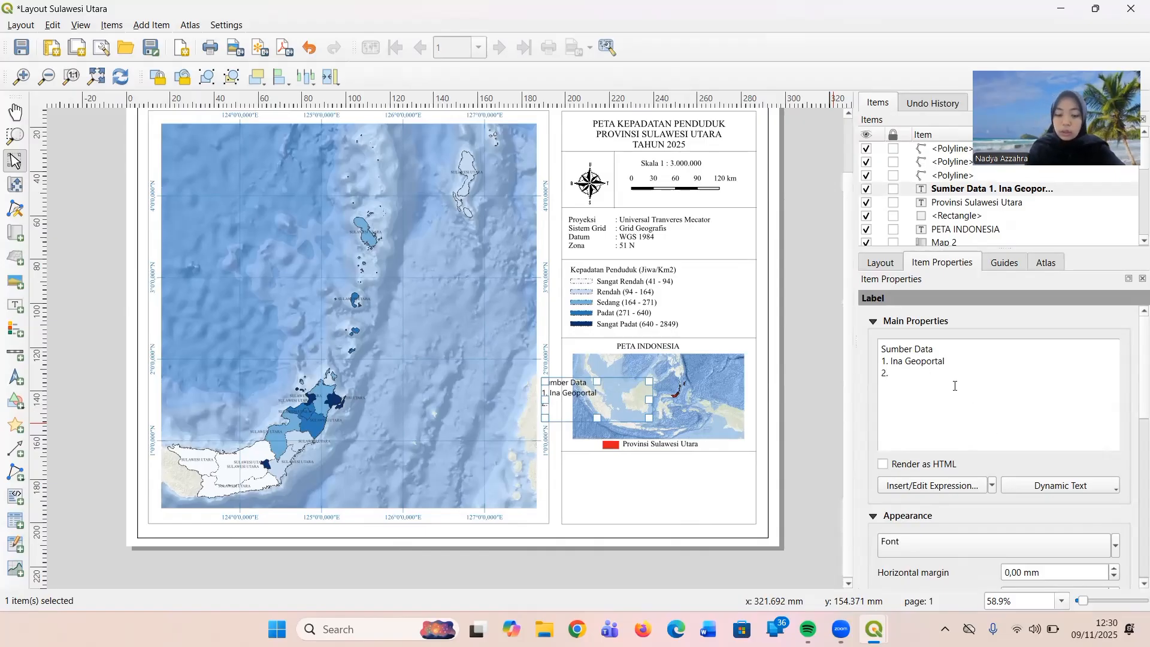
# Add the second source line "2. BPS Sulawesi Utara Tahun 2025" to the "Sumber Data" label.
pyautogui.write('Bps')
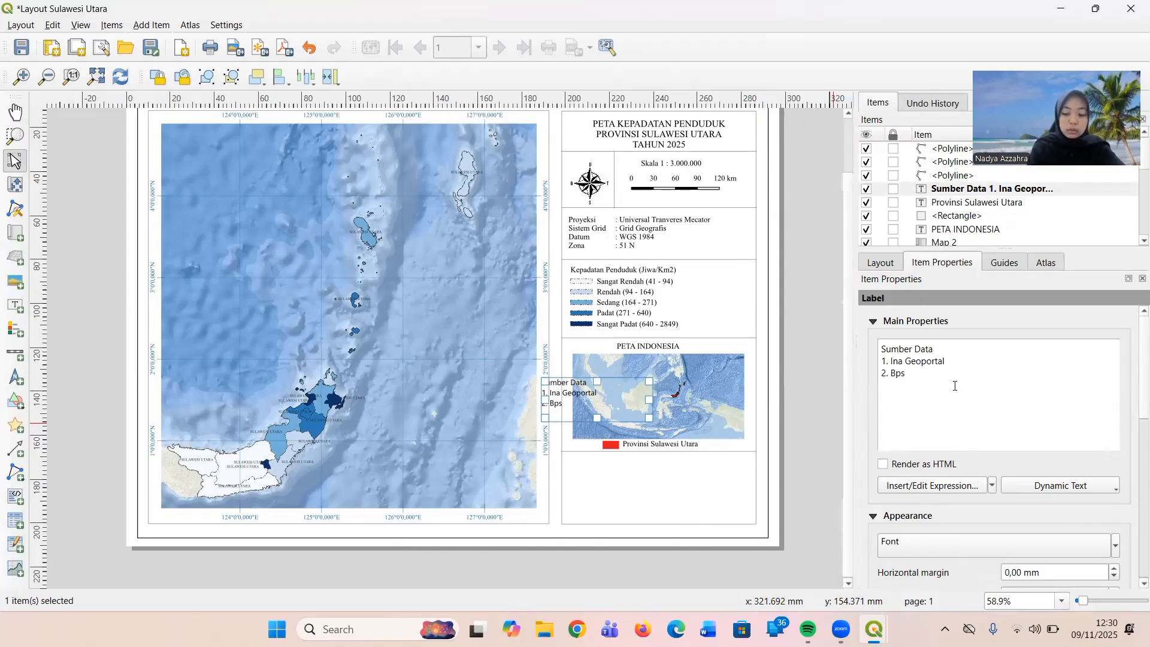
pyautogui.press('BackSpace')
pyautogui.press('BackSpace')
pyautogui.press('BackSpace')
pyautogui.write('PS')
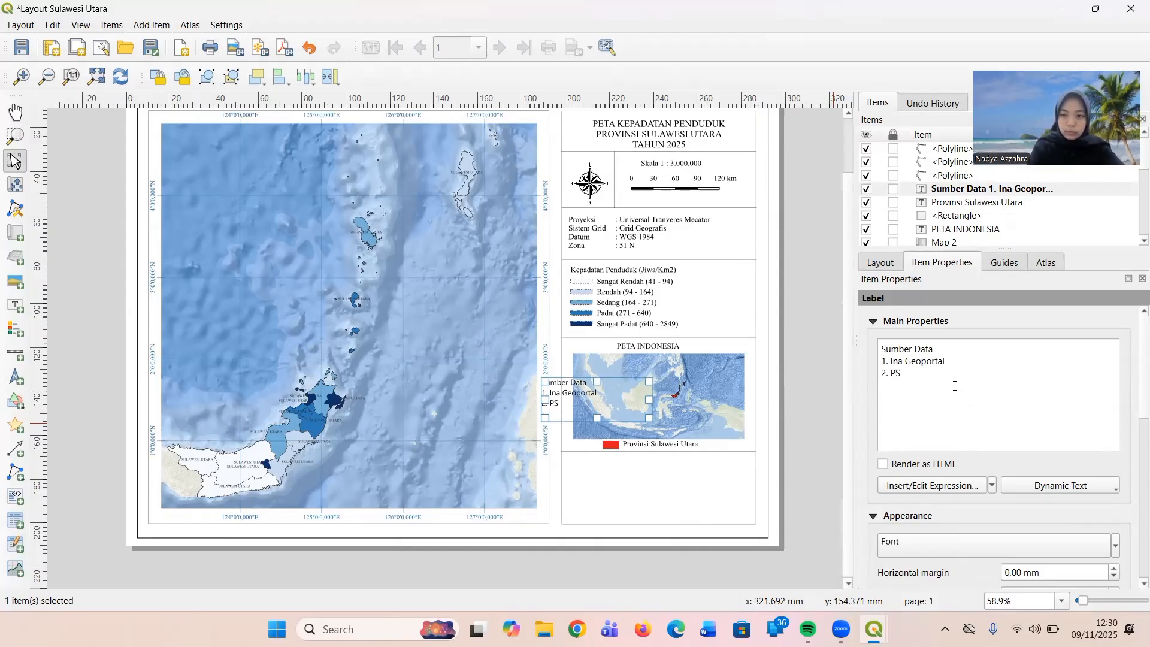
pyautogui.press('BackSpace')
pyautogui.press('BackSpace')
pyautogui.write('BPS')
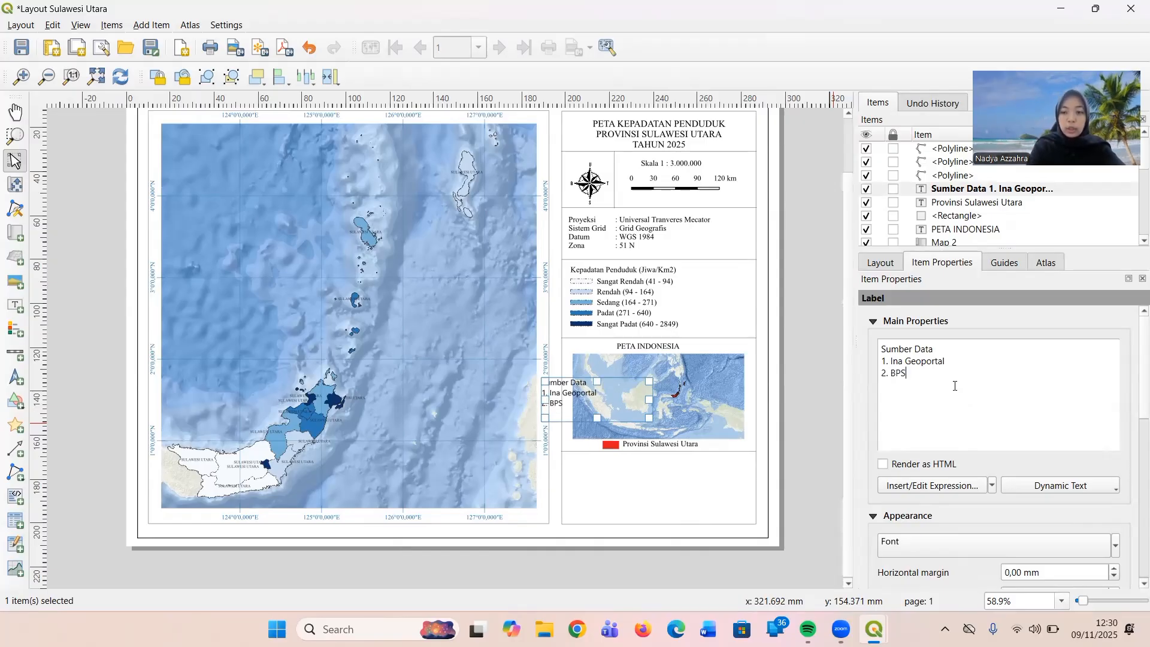
pyautogui.write(' su')
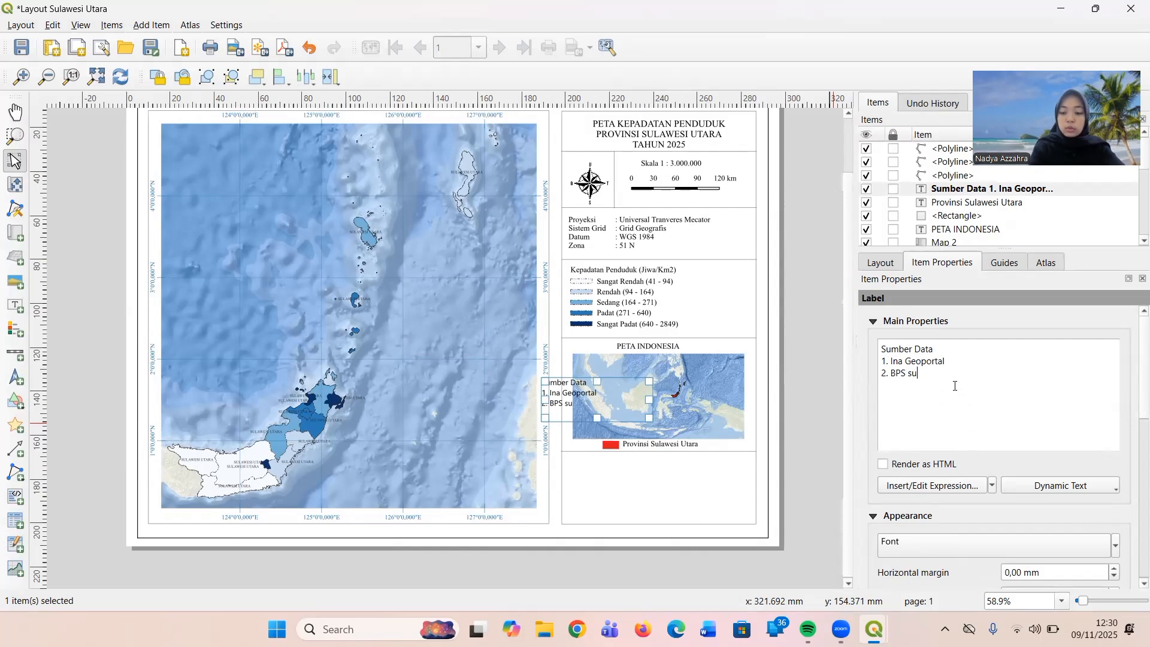
pyautogui.press('BackSpace')
pyautogui.press('BackSpace')
pyautogui.write('Sula')
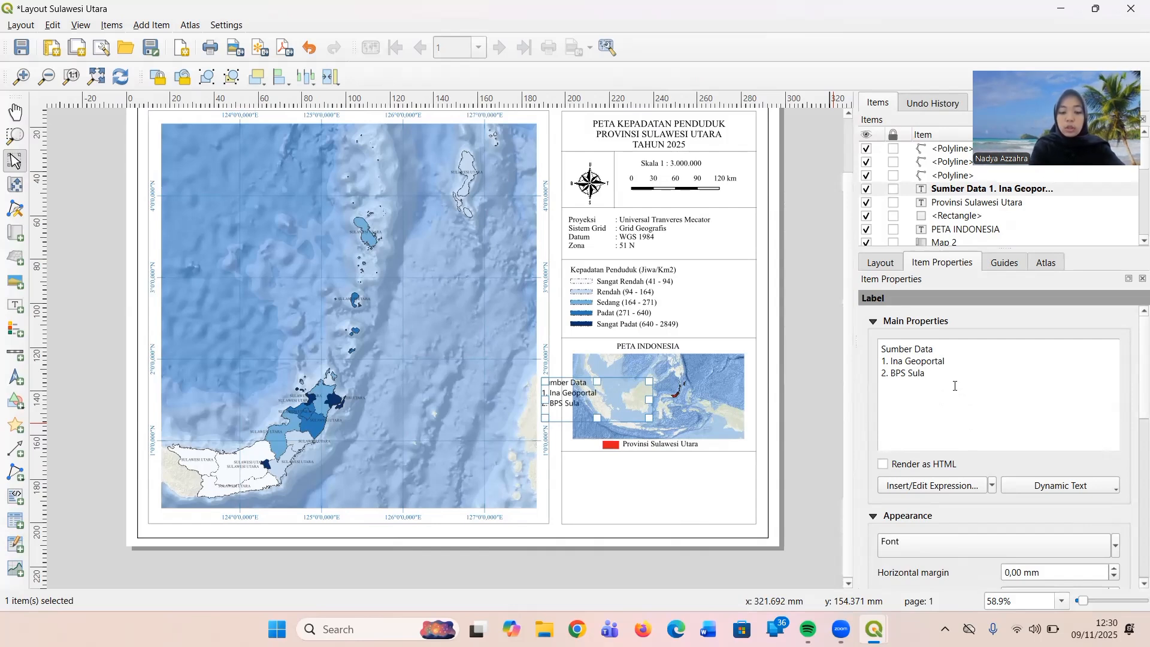
pyautogui.write('wesi Uta')
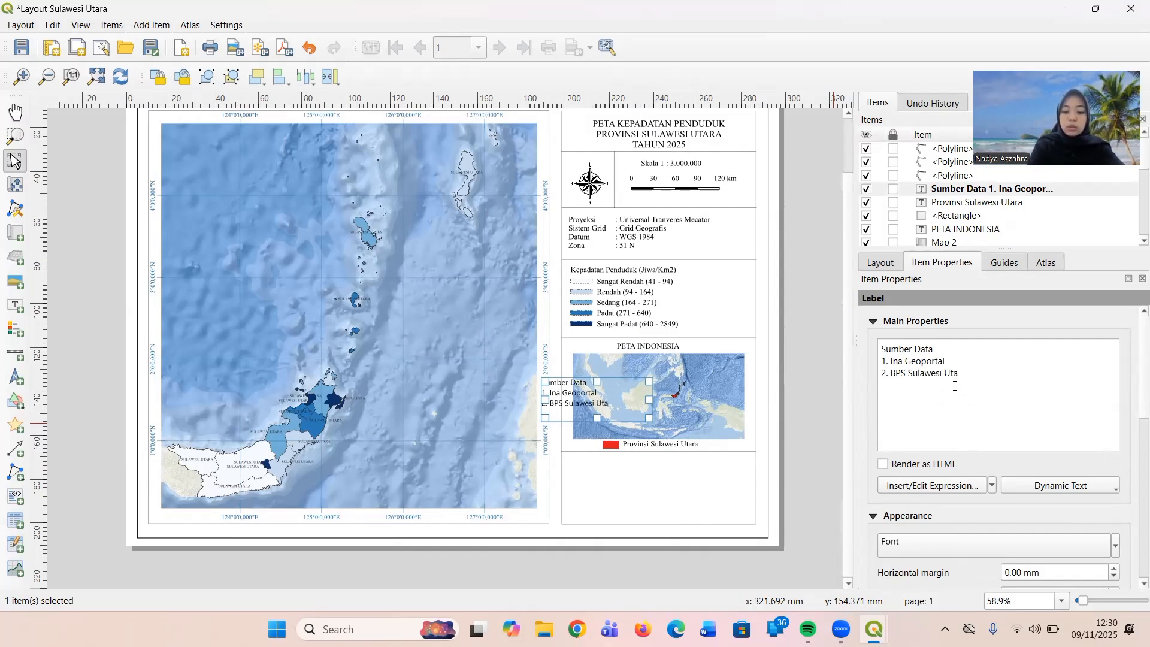
pyautogui.write('ra Ta')
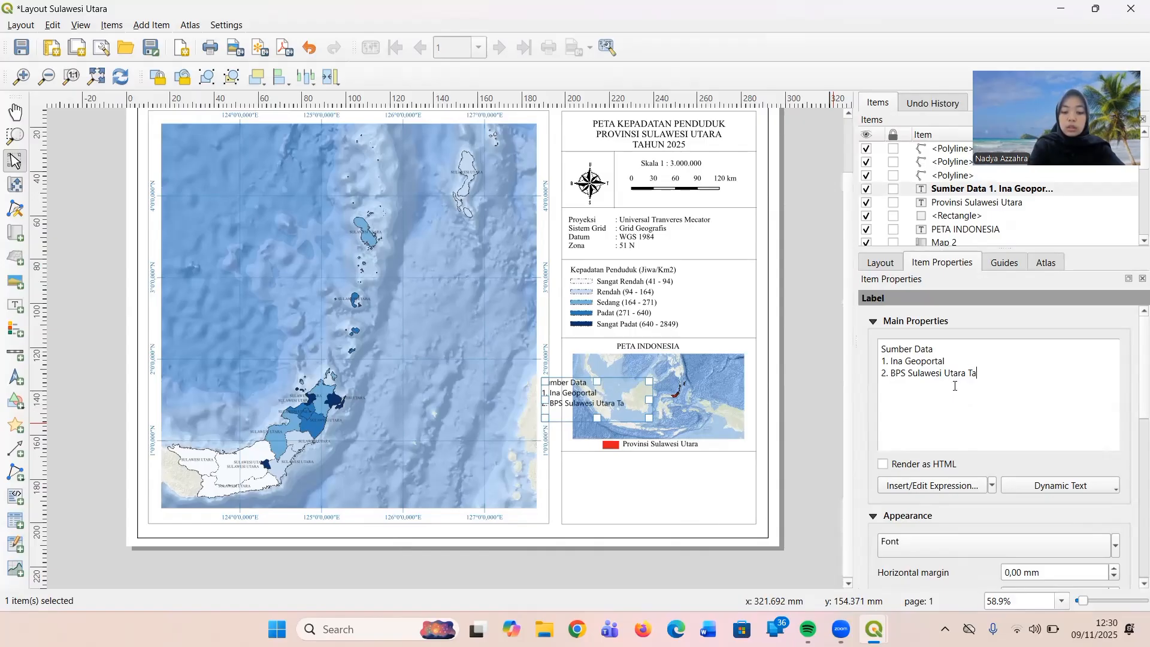
pyautogui.write('hun 2025')
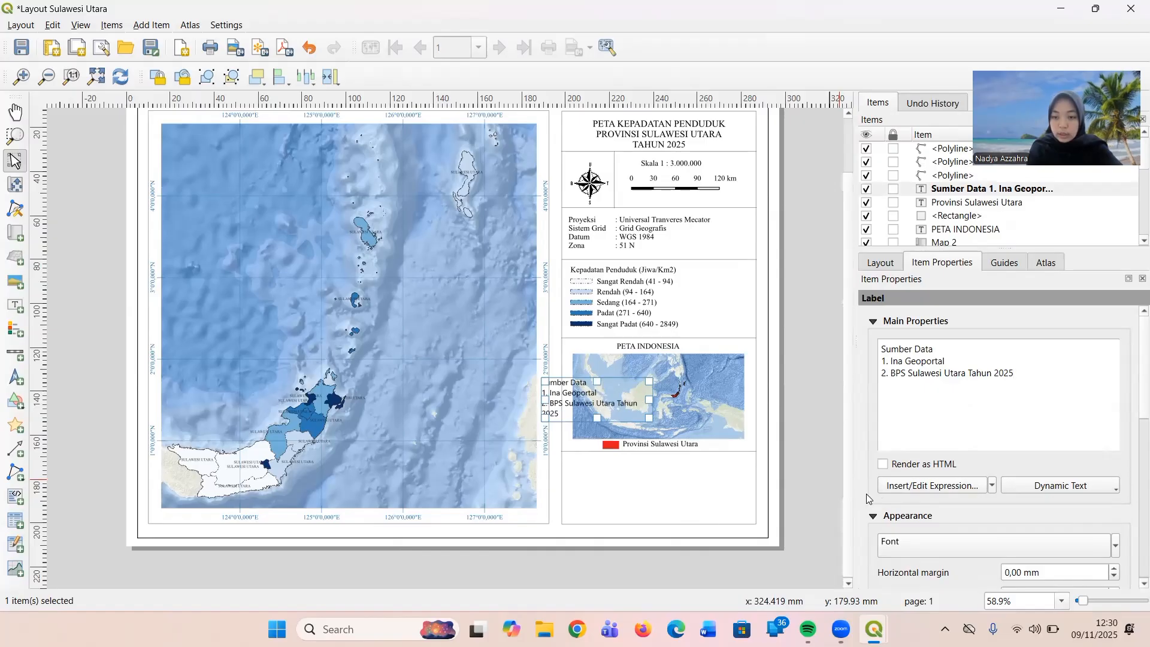
# Set the "Sumber Data" label's font to Times New Roman and leave nothing selected.
pyautogui.scroll(-3, 866, 497)
pyautogui.scroll(-2, 866, 493)
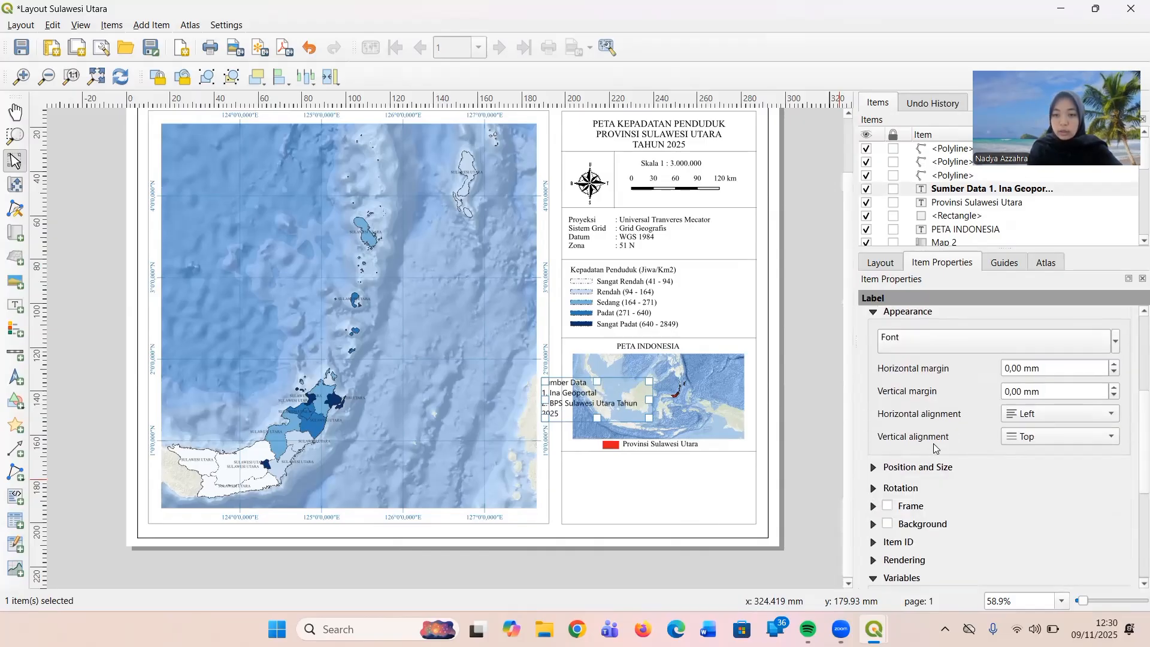
pyautogui.click(956, 342)
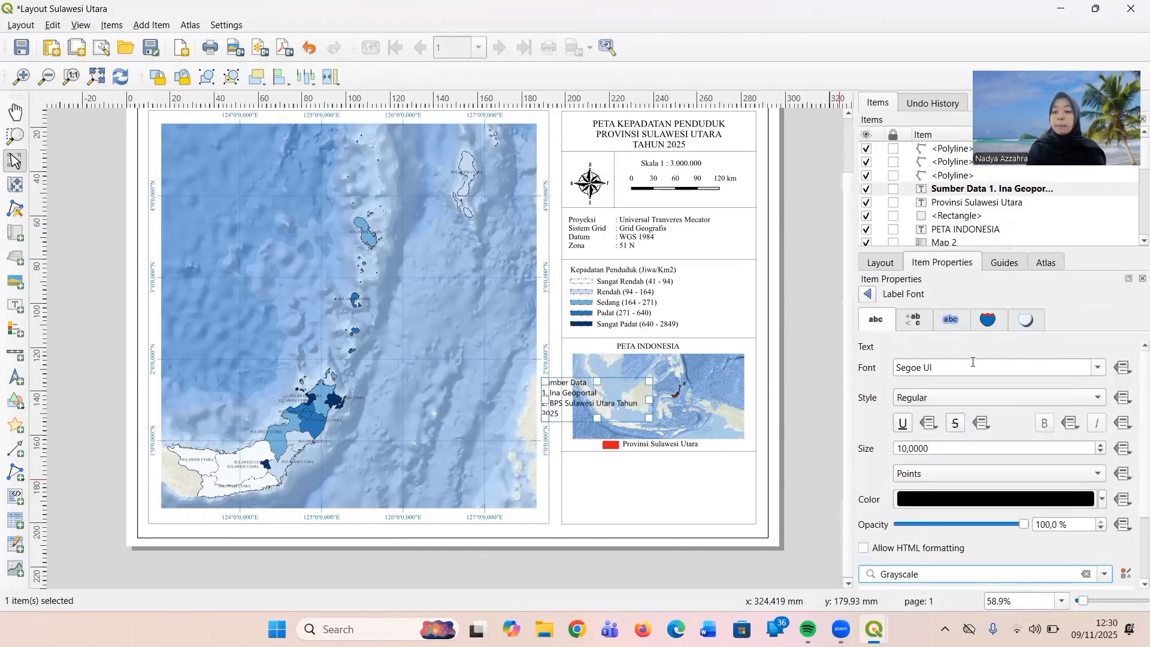
pyautogui.moveTo(948, 370); pyautogui.dragTo(890, 372)
pyautogui.write('Tahoma')
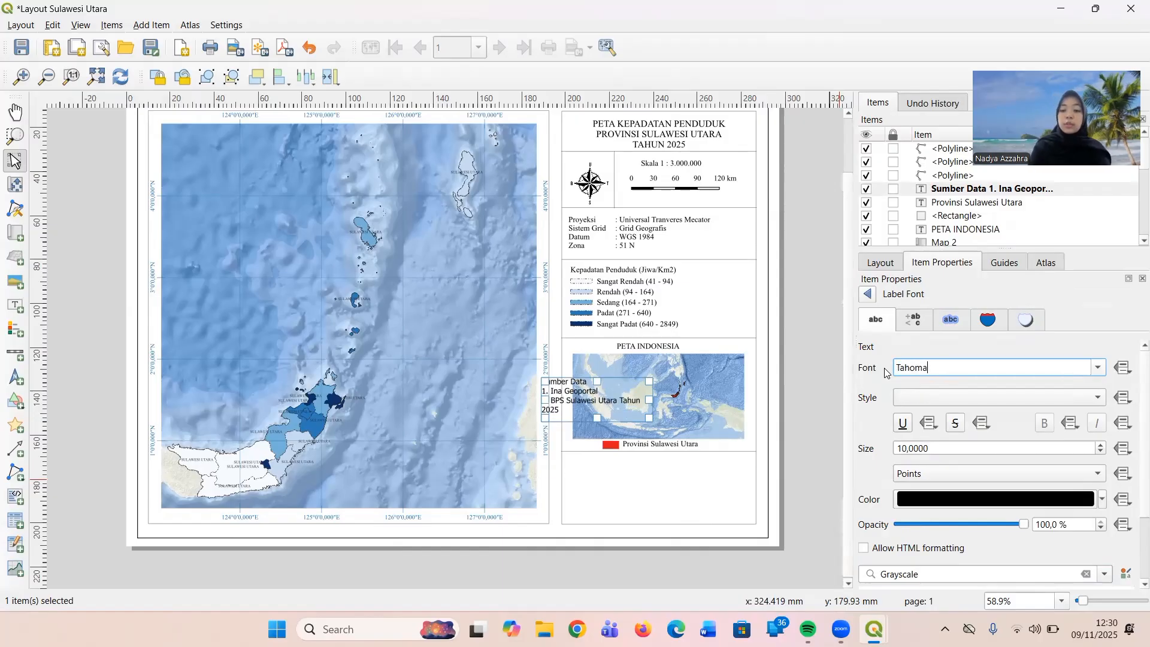
pyautogui.press('BackSpace')
pyautogui.press('BackSpace')
pyautogui.press('BackSpace')
pyautogui.press('BackSpace')
pyautogui.press('BackSpace')
pyautogui.write('imes New R')
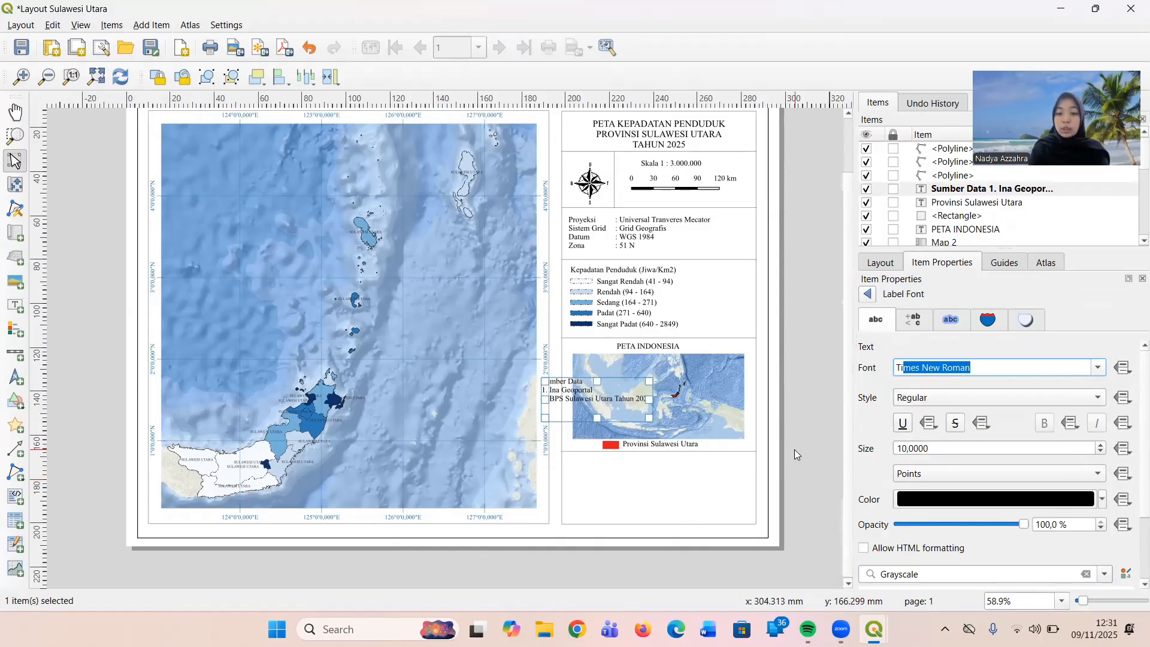
pyautogui.moveTo(795, 450); pyautogui.dragTo(614, 407)
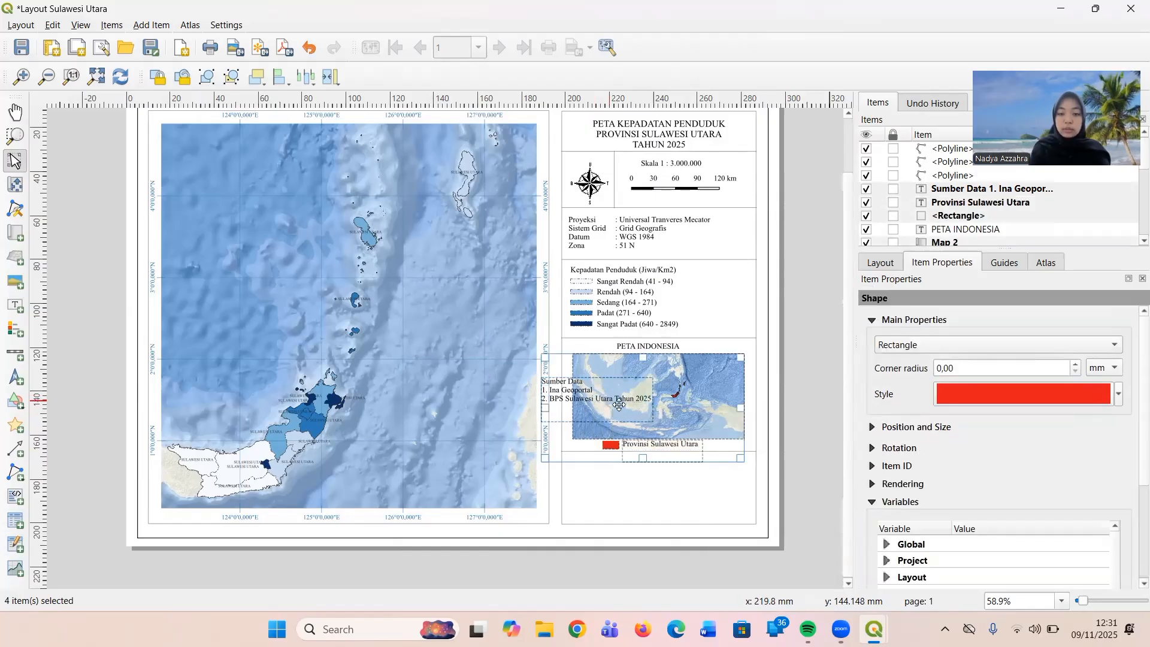
pyautogui.click(788, 449)
# Move the "Sumber Data" label down and right into the empty section below the inset key's divider line.
pyautogui.click(581, 388)
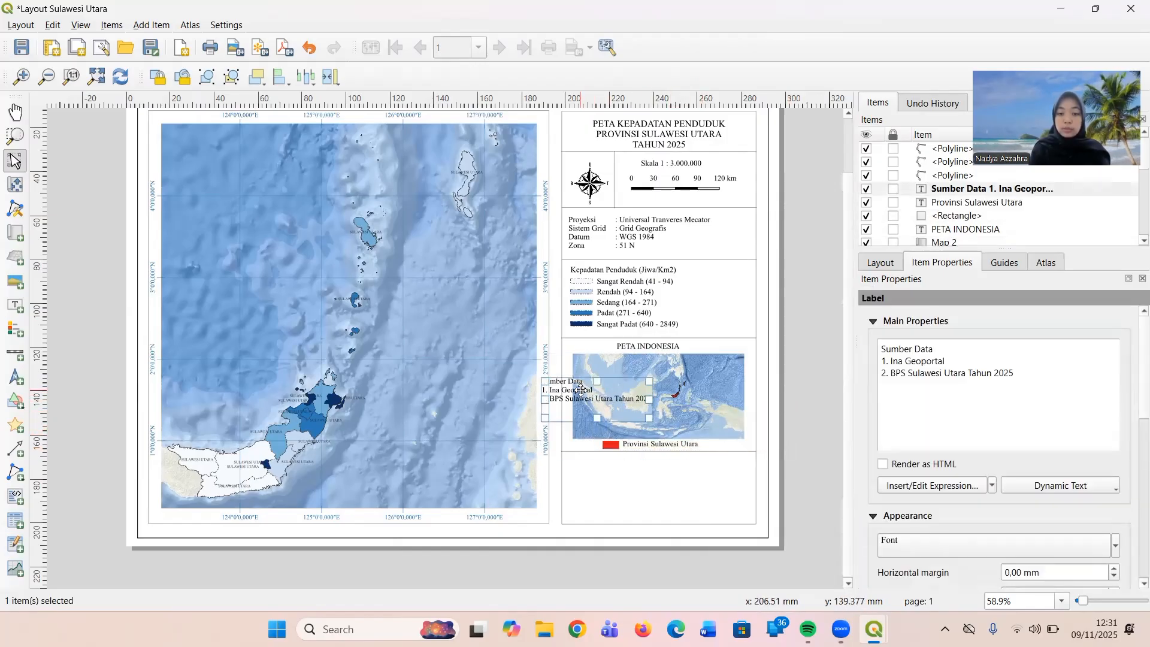
pyautogui.press('Down')
pyautogui.press('Down')
pyautogui.press('Down')
pyautogui.press('Down')
pyautogui.press('Down')
pyautogui.press('Down')
pyautogui.press('Down')
pyautogui.press('Down')
pyautogui.press('Down')
pyautogui.press('Down')
pyautogui.press('Down')
pyautogui.press('Down')
pyautogui.press('Down')
pyautogui.press('Down')
pyautogui.press('Down')
pyautogui.press('Down')
pyautogui.press('Down')
pyautogui.press('Down')
pyautogui.press('Down')
pyautogui.press('Down')
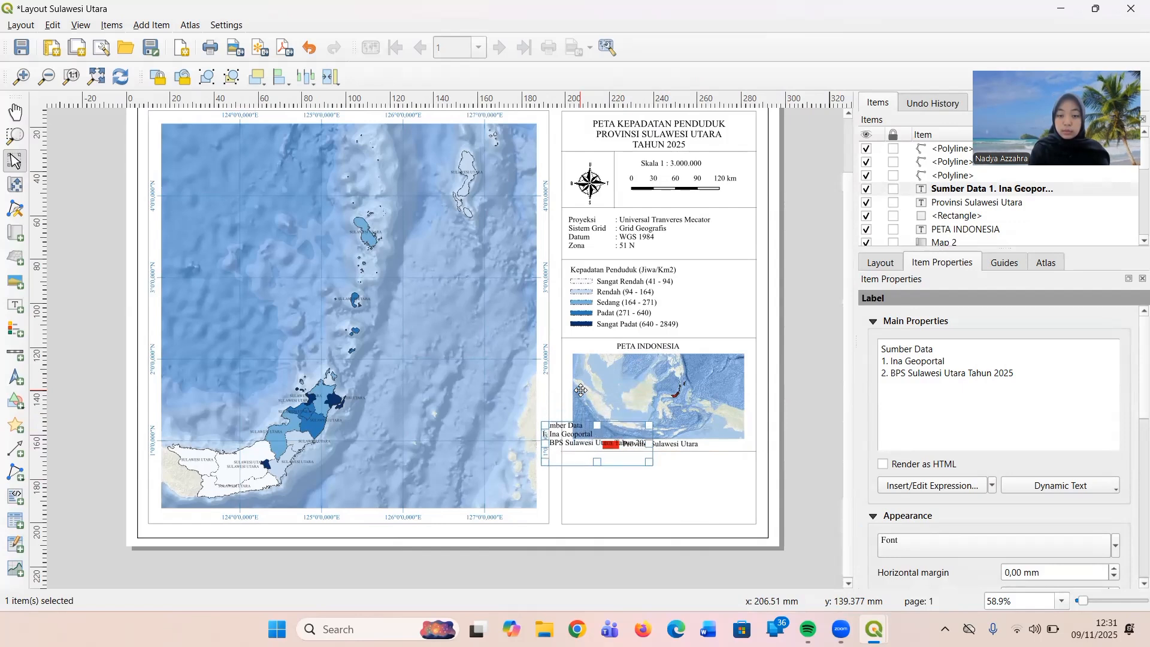
pyautogui.press('Down')
pyautogui.press('Down')
pyautogui.press('Down')
pyautogui.press('Down')
pyautogui.press('Down')
pyautogui.press('Down')
pyautogui.press('Down')
pyautogui.press('Down')
pyautogui.press('Down')
pyautogui.press('Down')
pyautogui.press('Down')
pyautogui.press('Down')
pyautogui.press('Right')
pyautogui.press('Right')
pyautogui.press('Right')
pyautogui.press('Right')
pyautogui.press('Right')
pyautogui.press('Right')
pyautogui.press('Right')
pyautogui.press('Right')
pyautogui.press('Right')
pyautogui.press('Right')
pyautogui.press('Right')
pyautogui.press('Right')
pyautogui.press('Right')
pyautogui.press('Right')
pyautogui.press('Right')
pyautogui.press('Right')
pyautogui.press('Right')
pyautogui.press('Right')
pyautogui.press('Right')
pyautogui.press('Right')
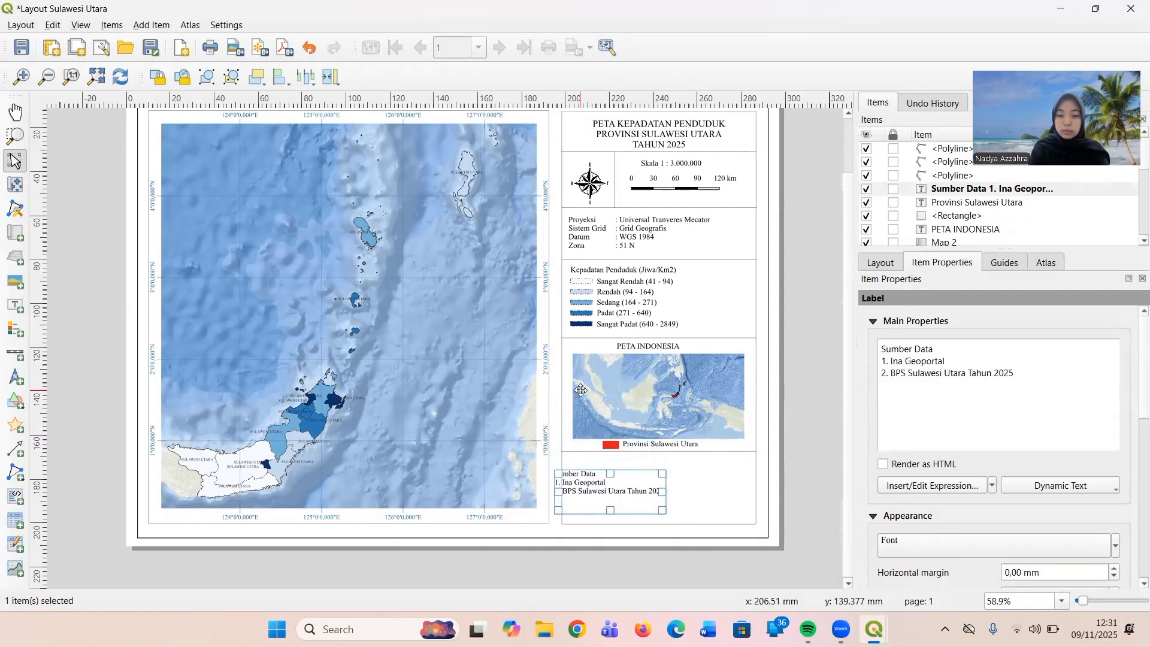
pyautogui.press('Up')
pyautogui.press('Up')
pyautogui.press('Up')
pyautogui.press('Up')
pyautogui.press('Up')
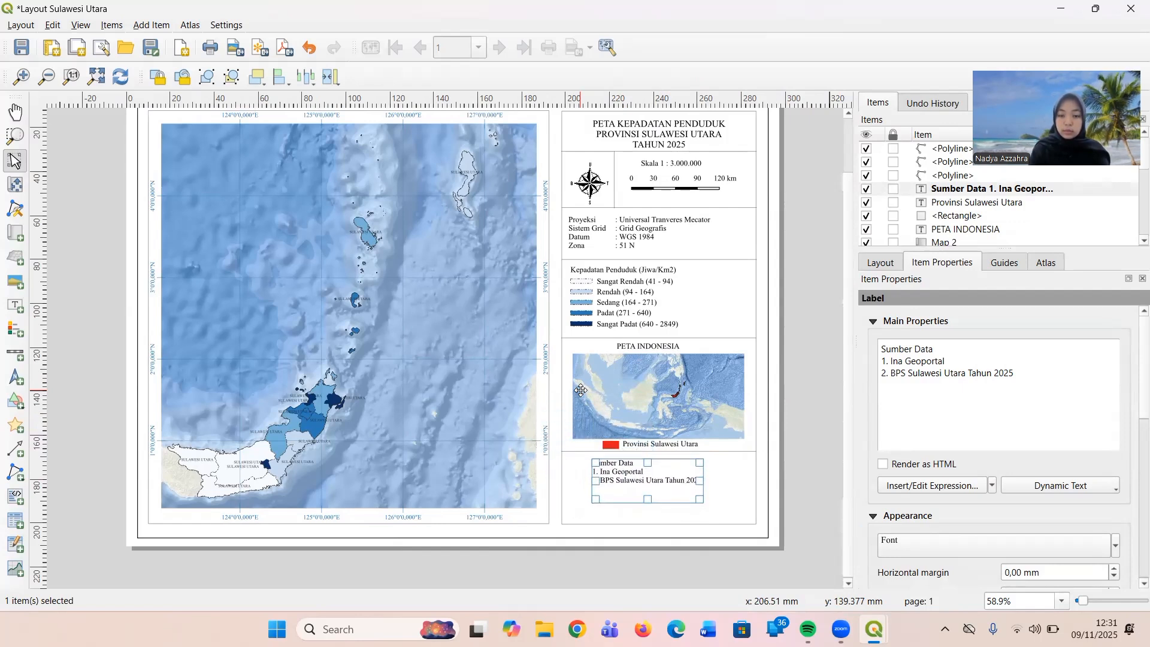
# Align the "Sumber Data" label with the inset map's left edge, just below the divider line, and deselect it.
pyautogui.press('Left')
pyautogui.press('Left')
pyautogui.press('Left')
pyautogui.press('Left')
pyautogui.press('Left')
pyautogui.press('Left')
pyautogui.press('Left')
pyautogui.press('Left')
pyautogui.press('Left')
pyautogui.press('Left')
pyautogui.press('Left')
pyautogui.press('Left')
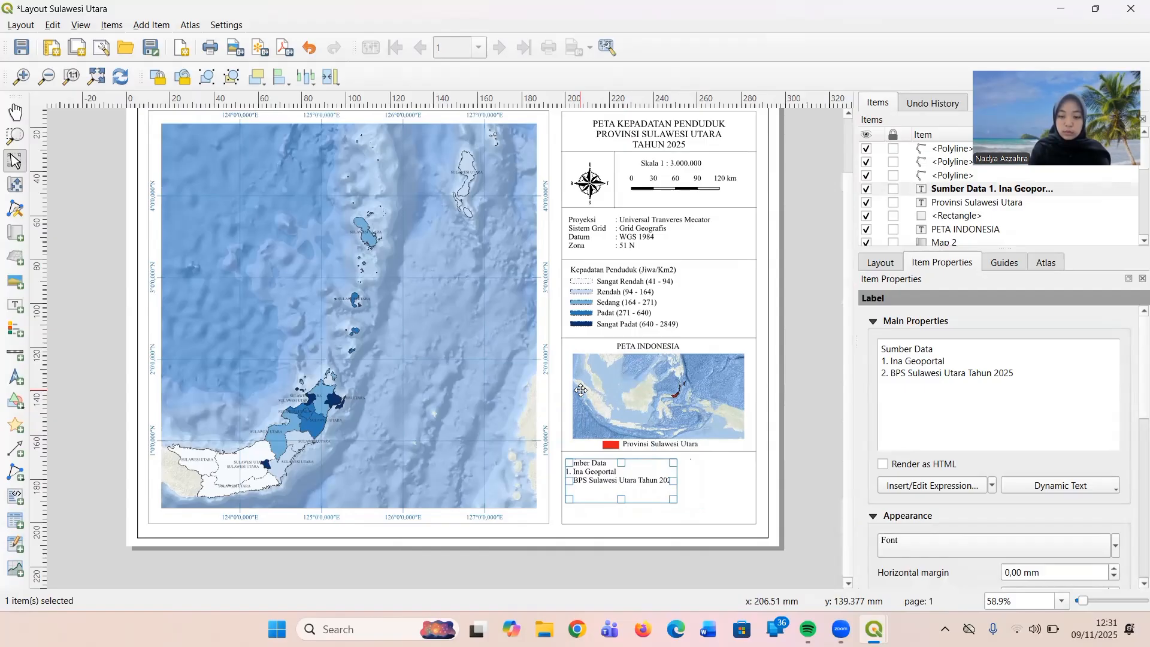
pyautogui.press('Up')
pyautogui.press('Up')
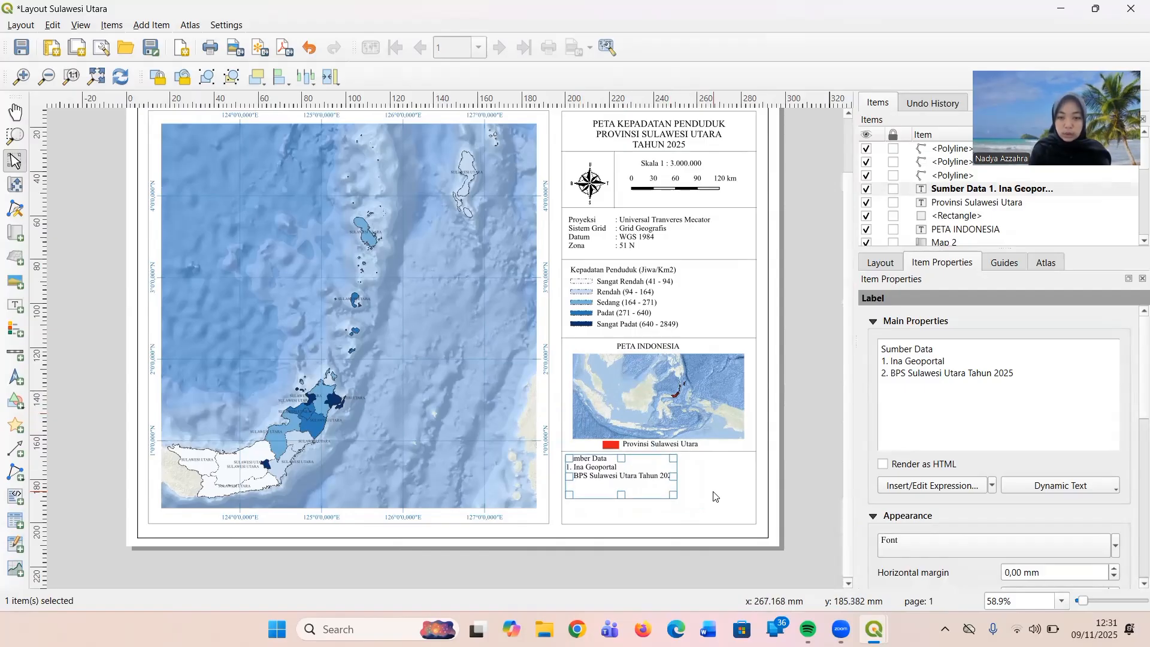
pyautogui.click(714, 496)
pyautogui.click(614, 473)
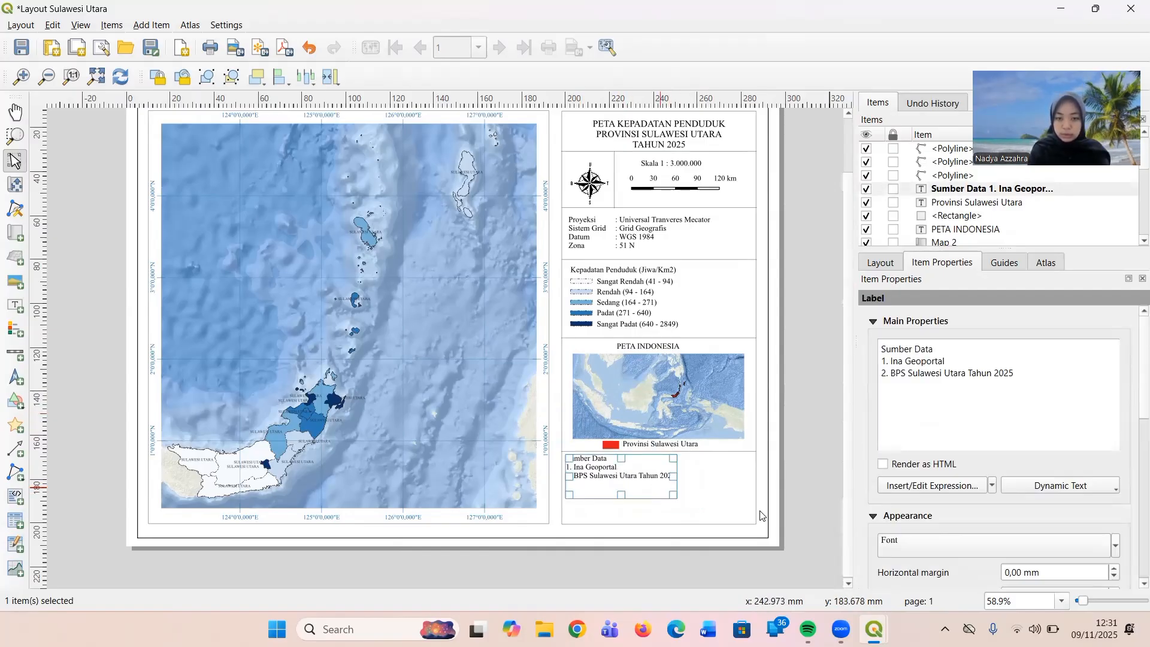
pyautogui.press('Right')
pyautogui.press('Right')
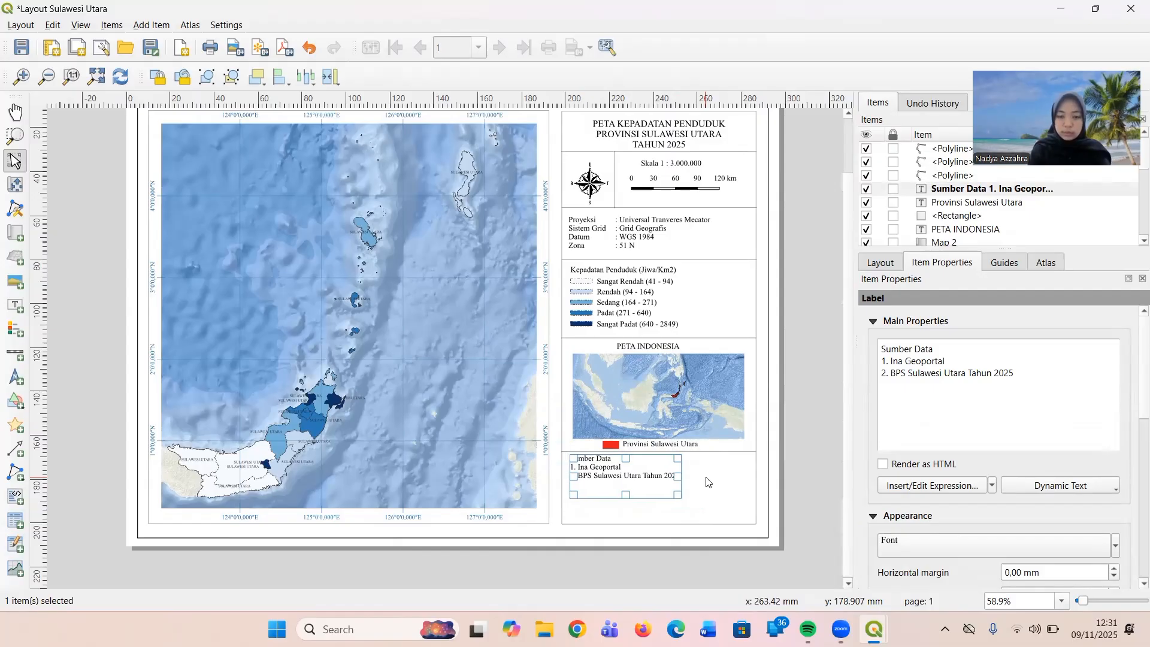
pyautogui.press('Right')
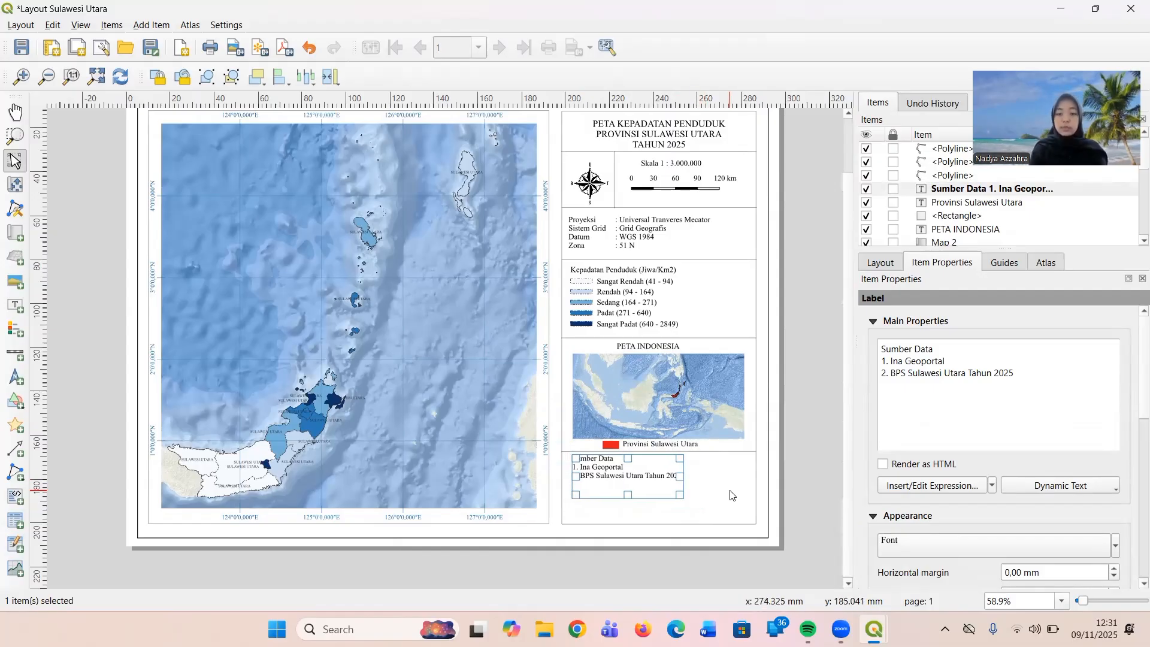
pyautogui.click(731, 495)
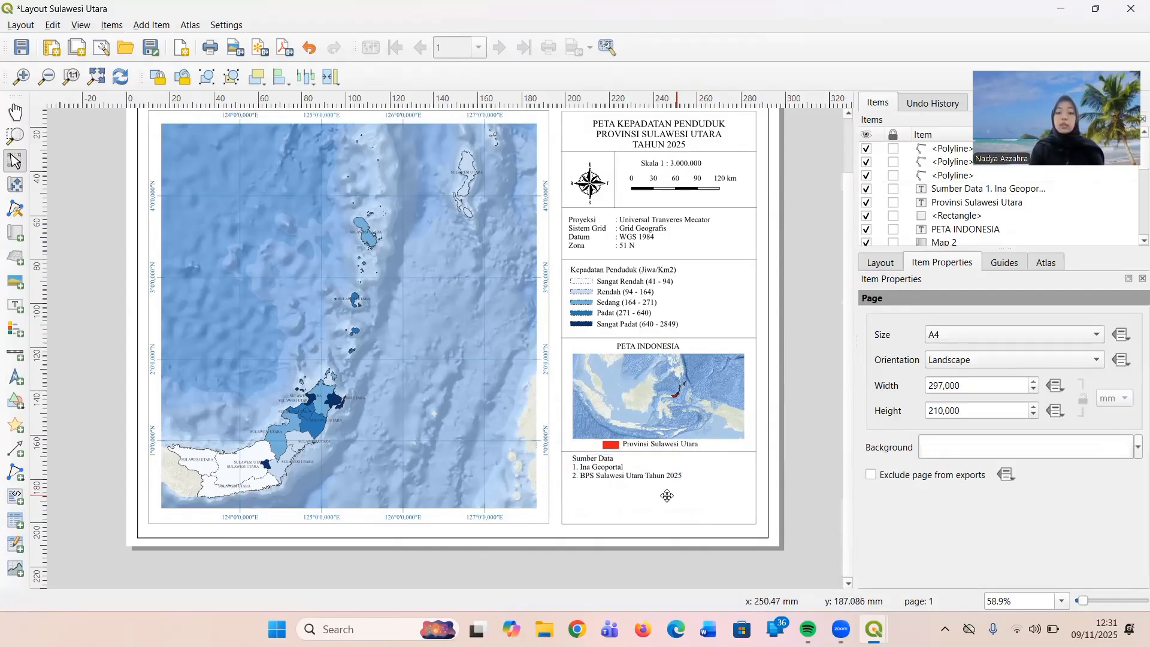
pyautogui.click(606, 480)
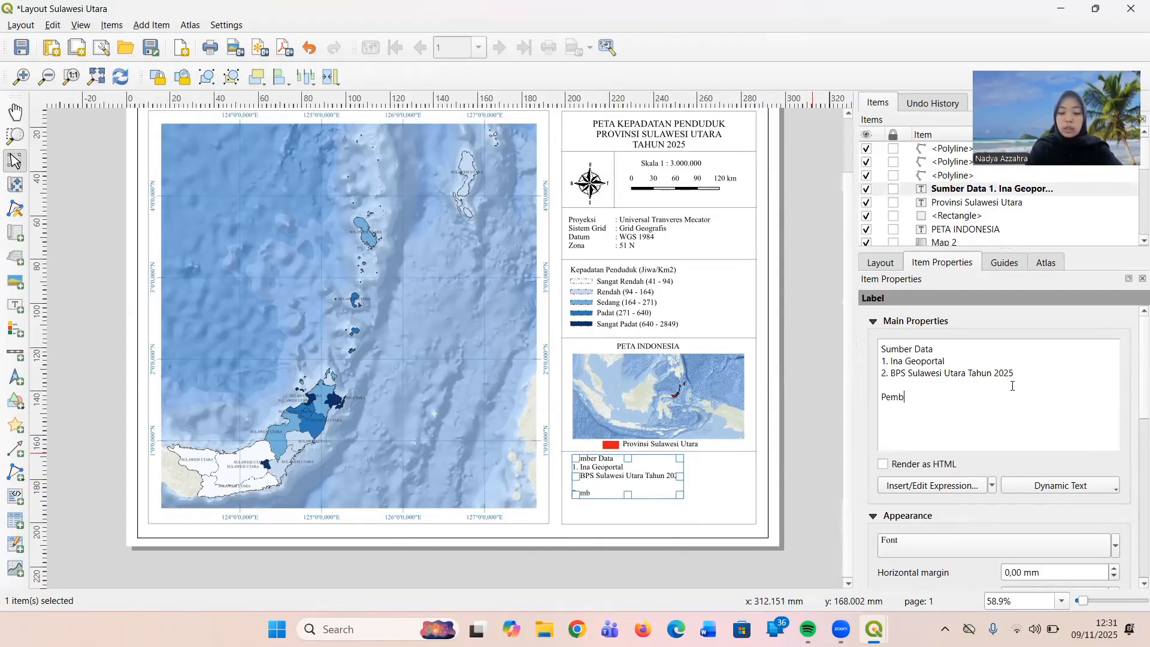
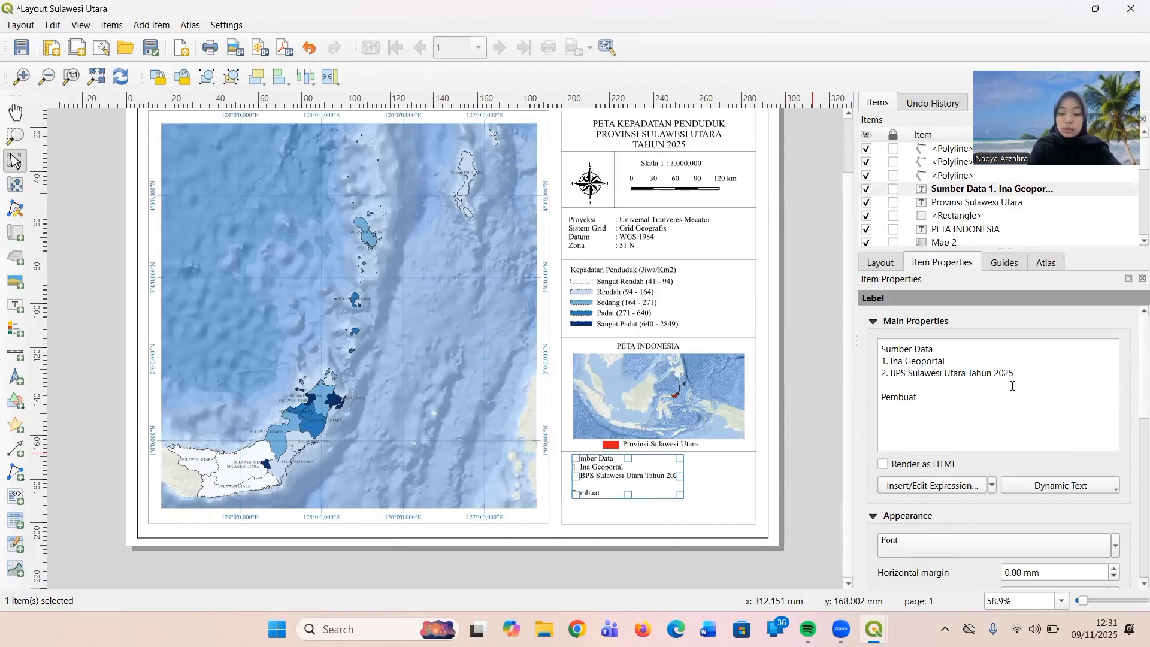
pyautogui.press('Return')
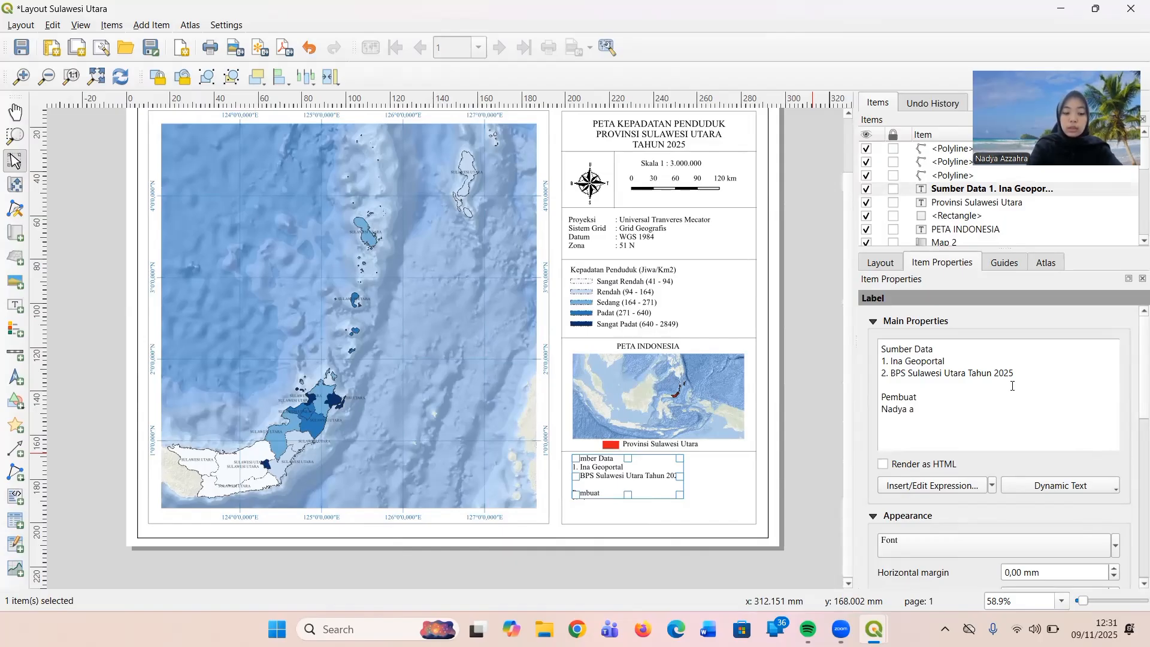
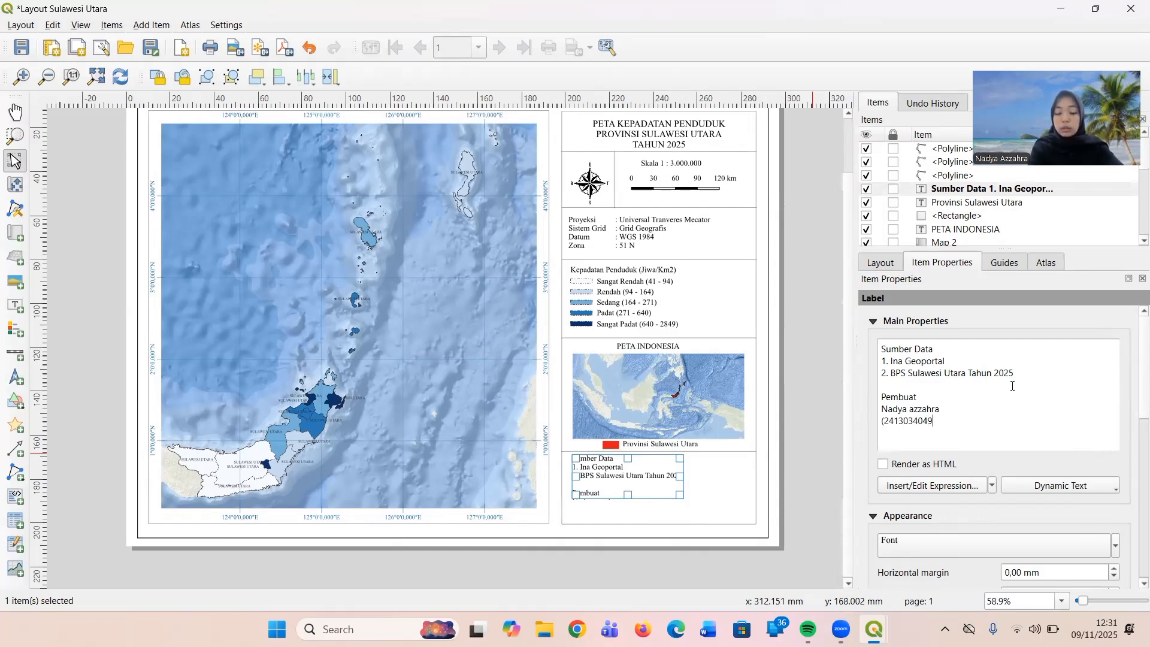
pyautogui.click(798, 443)
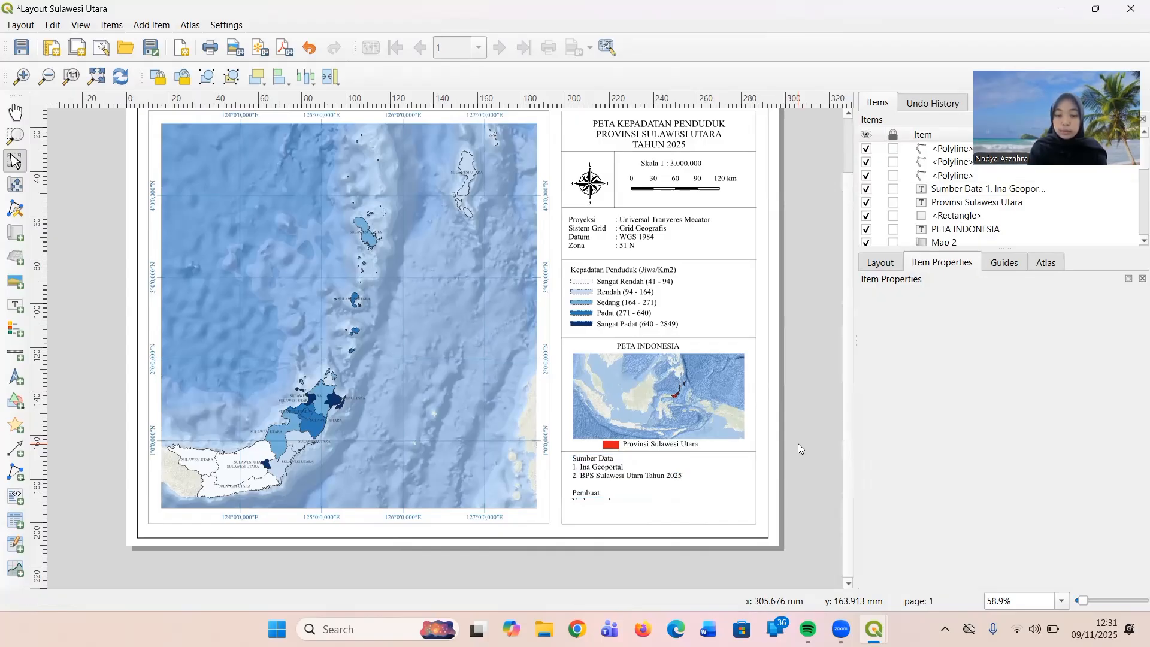
# Extend the "Sumber Data" label's box down to near the frame's lower edge so all its lines fit, then deselect it.
pyautogui.click(590, 488)
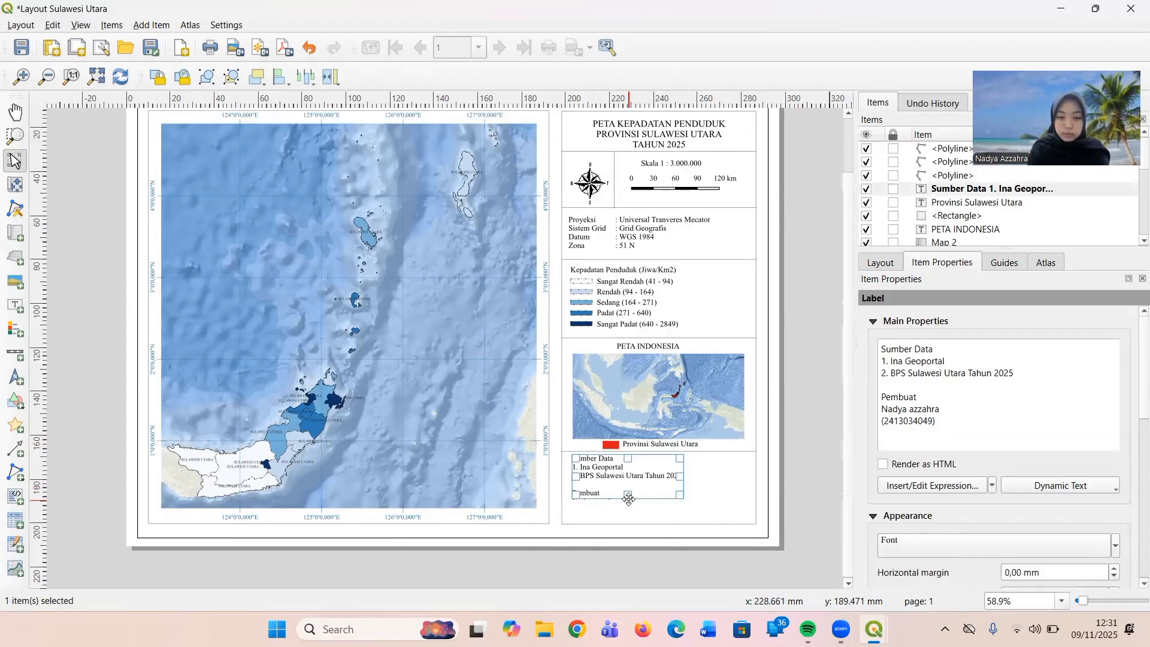
pyautogui.moveTo(629, 509); pyautogui.dragTo(628, 517)
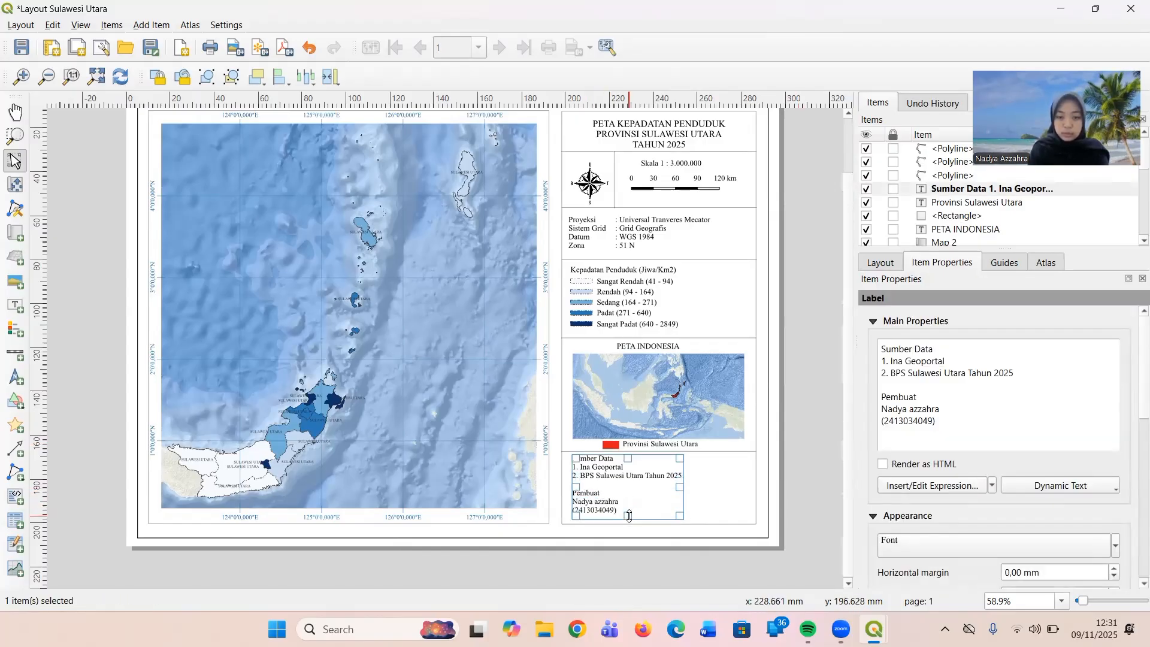
pyautogui.click(717, 513)
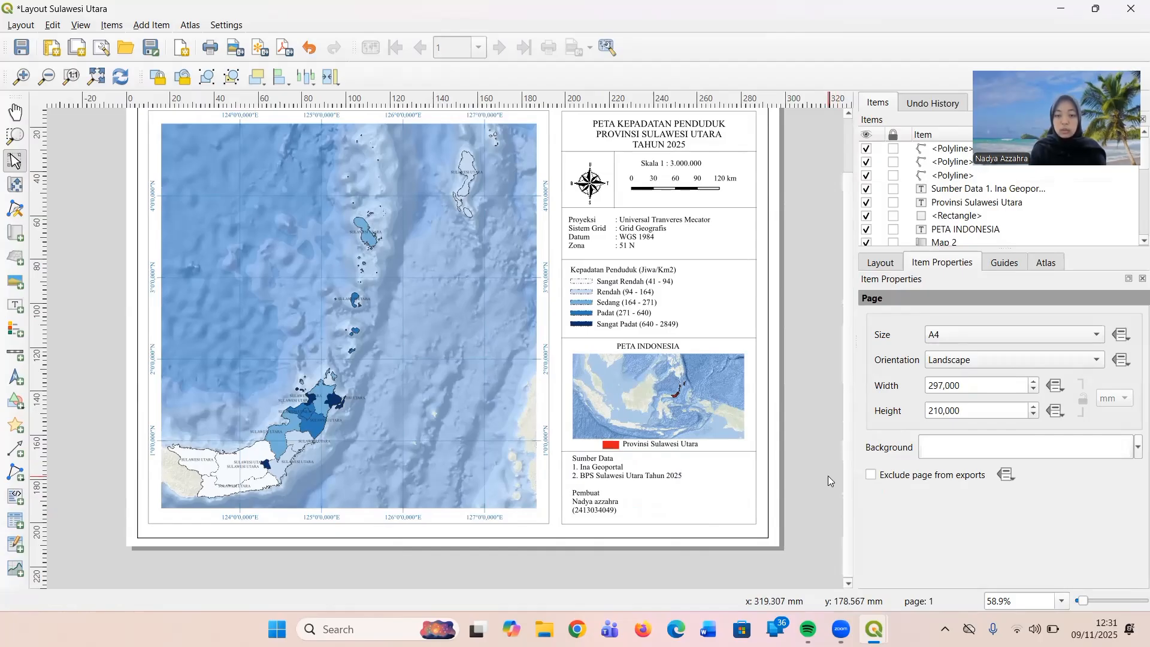
pyautogui.click(828, 475)
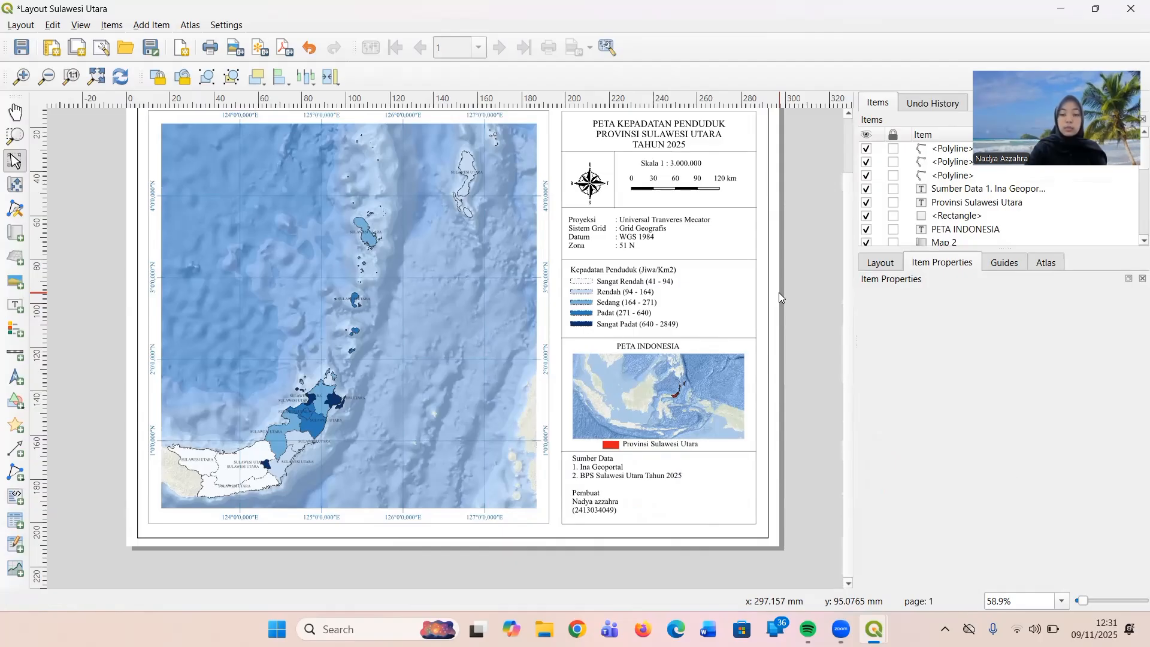
pyautogui.scroll(-1, 751, 258)
pyautogui.scroll(2, 750, 257)
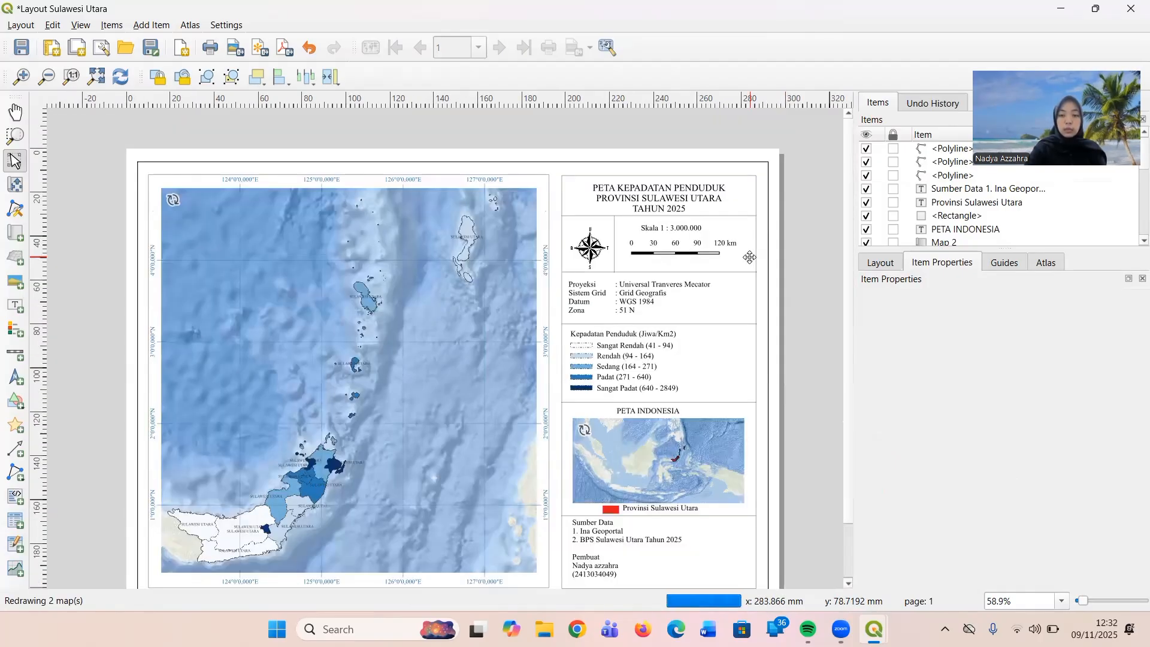
# Review the whole print layout, then examine the Indonesia inset map and its surrounding labels up close.
pyautogui.scroll(2, 753, 263)
pyautogui.scroll(-3, 753, 262)
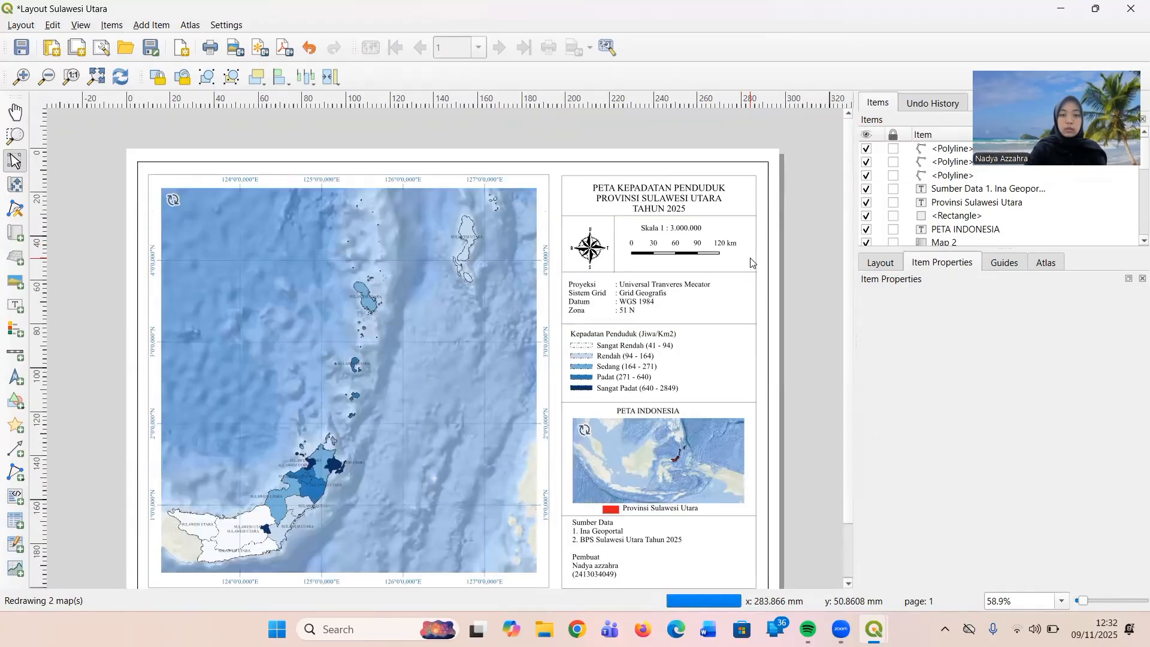
pyautogui.scroll(-3, 751, 262)
pyautogui.scroll(2, 750, 261)
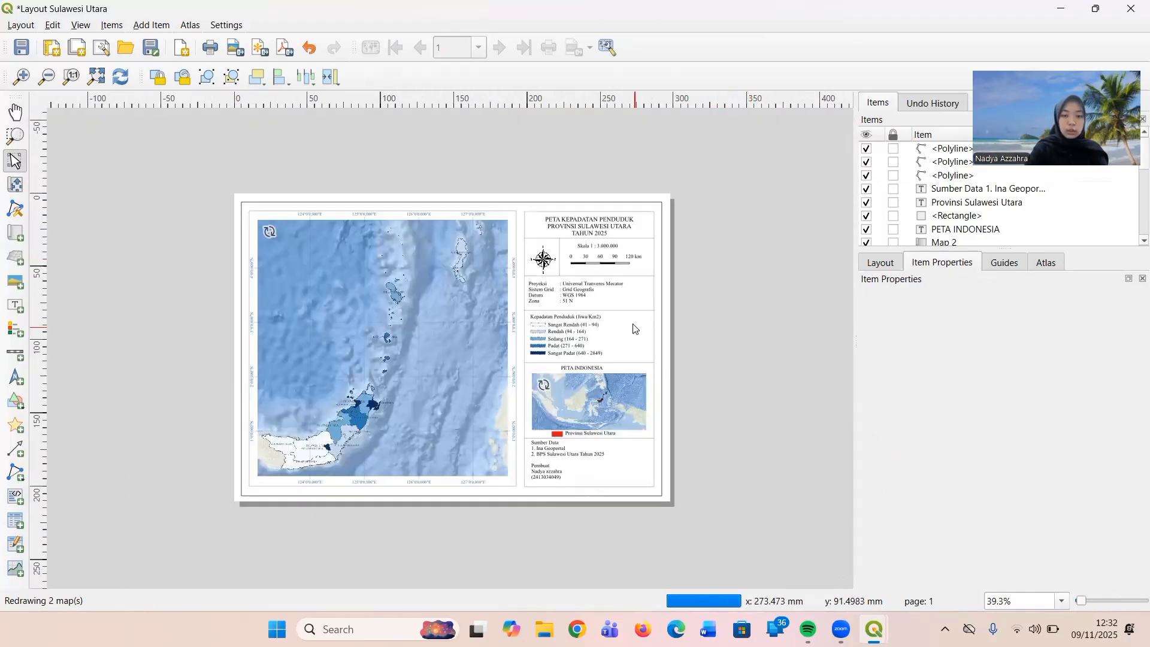
pyautogui.scroll(1, 626, 315)
pyautogui.scroll(-1, 625, 315)
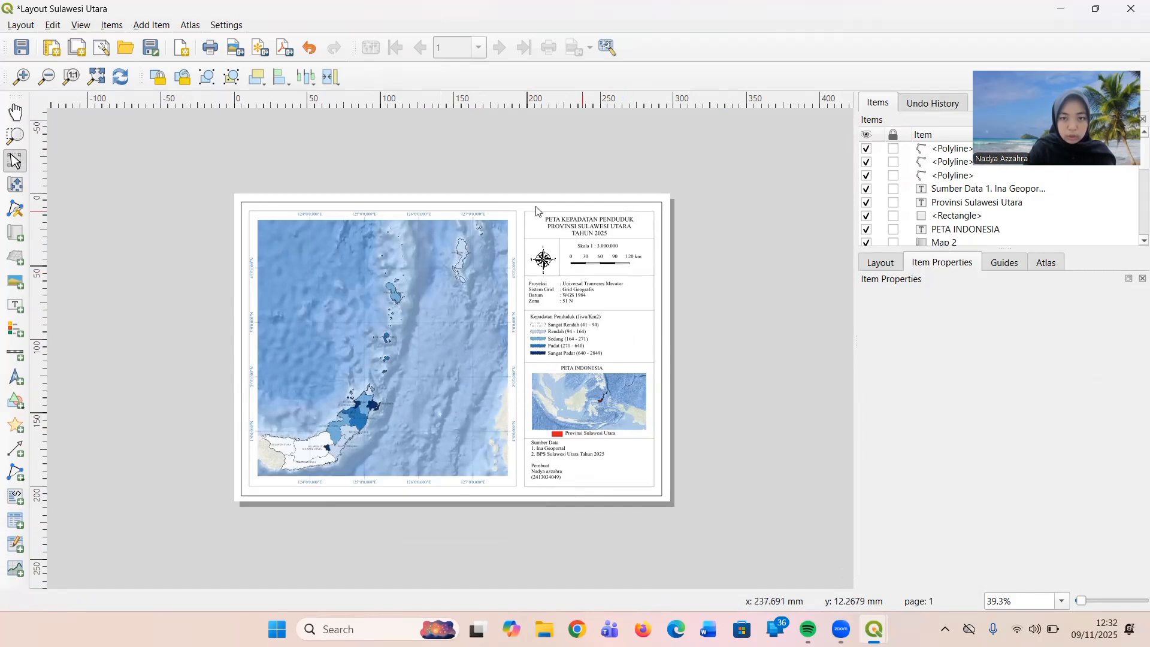
pyautogui.rightClick(584, 398)
pyautogui.click(573, 396)
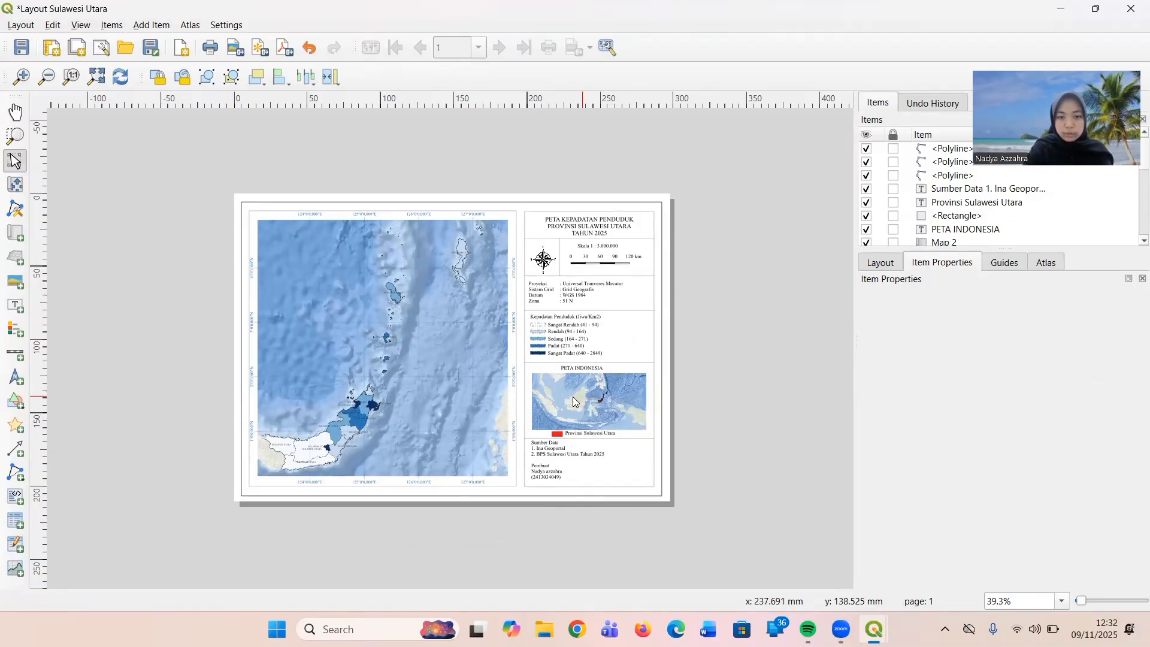
pyautogui.click(573, 397)
pyautogui.scroll(-5, 613, 400)
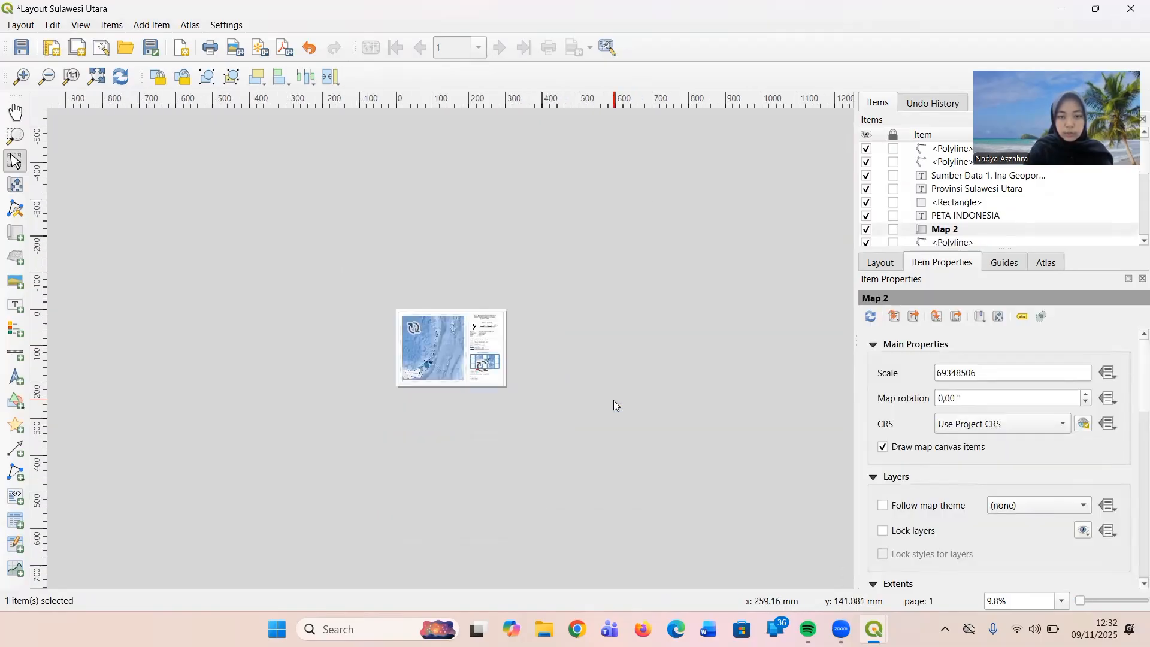
pyautogui.scroll(8, 589, 397)
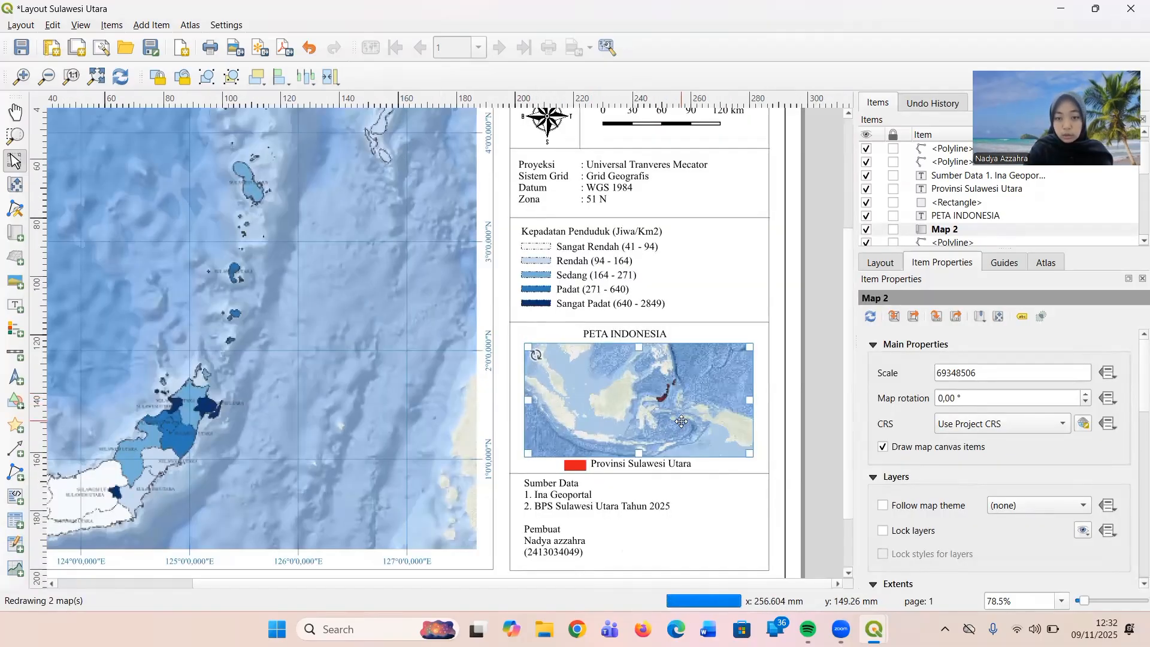
pyautogui.scroll(1, 681, 421)
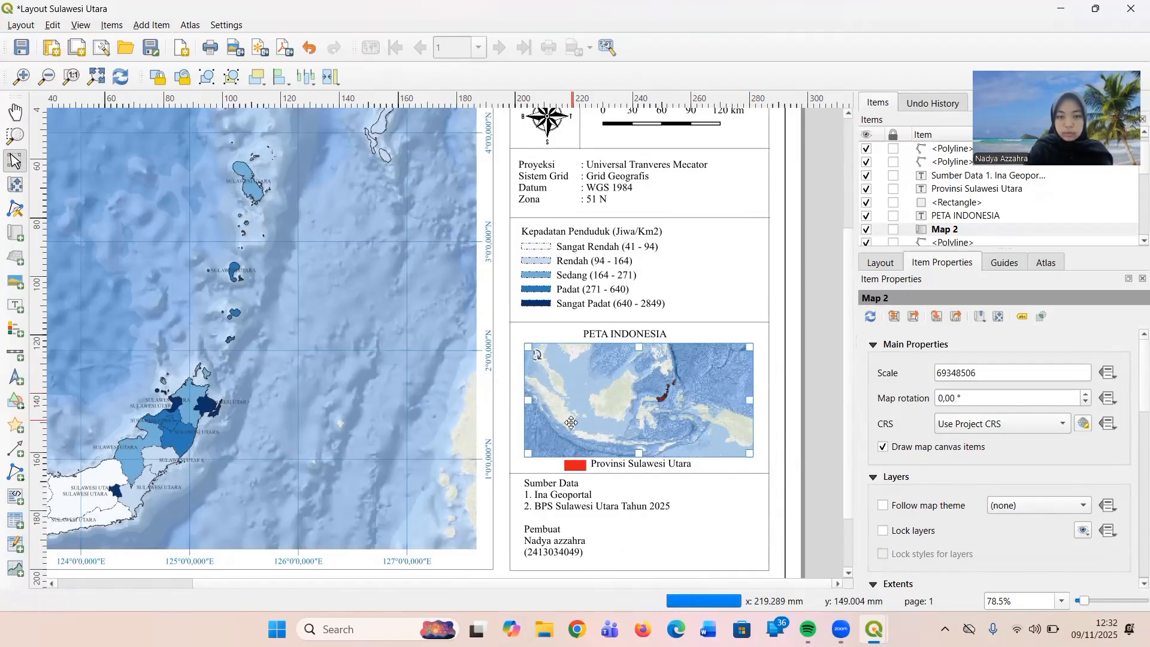
pyautogui.scroll(1, 572, 423)
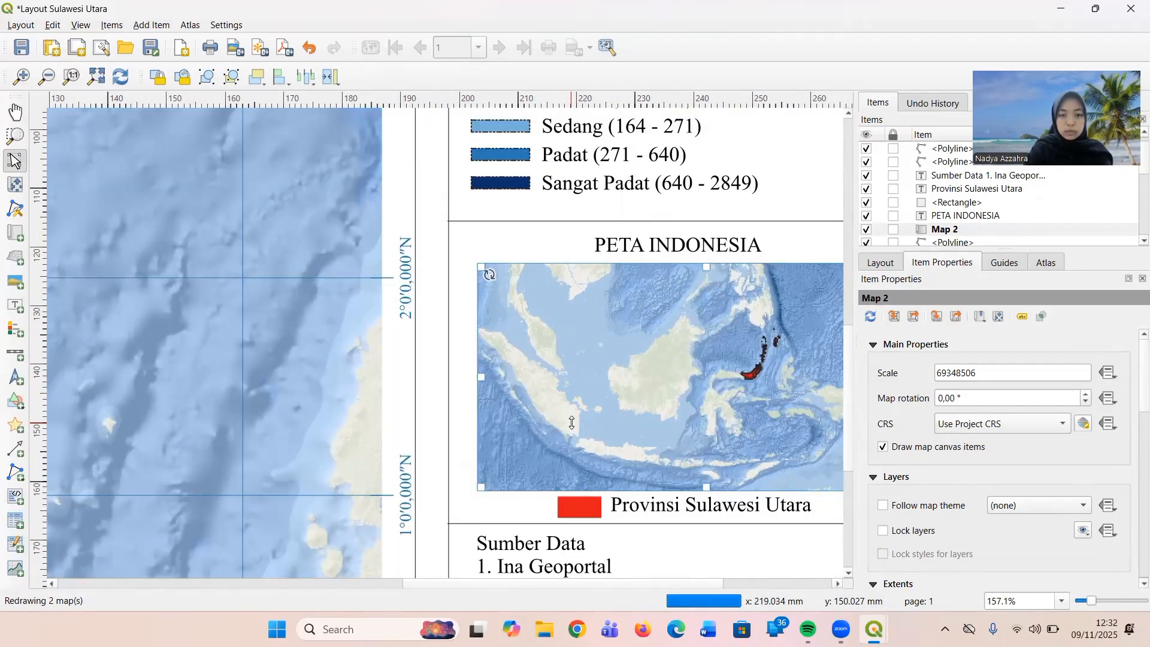
pyautogui.scroll(-2, 571, 423)
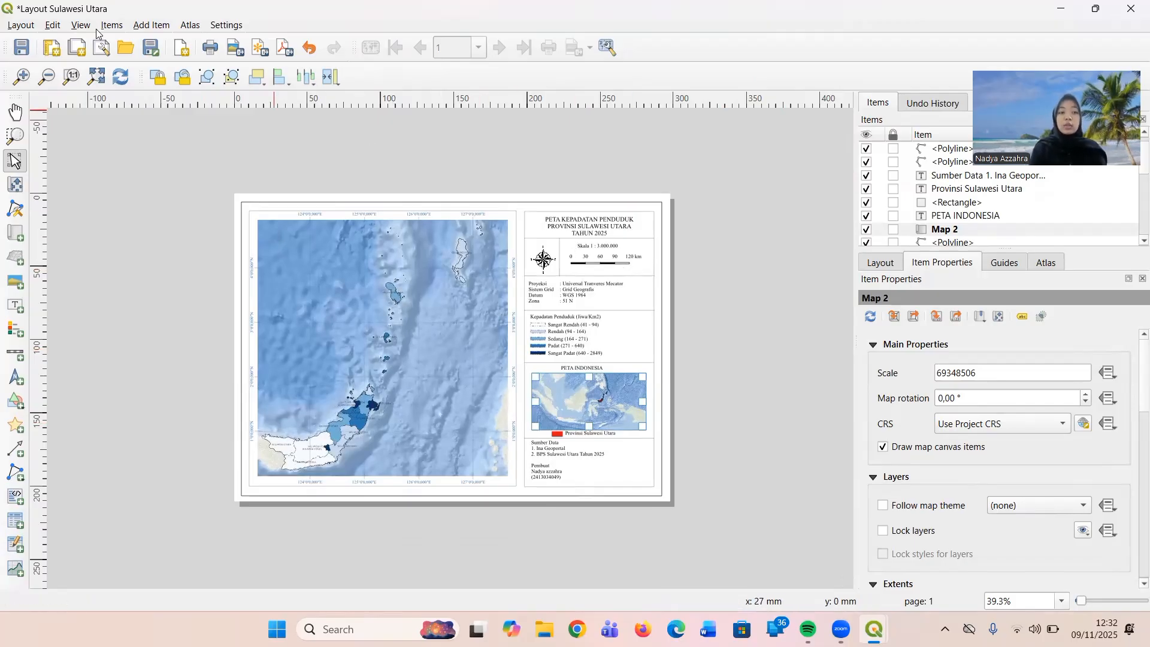
# Save the project and start exporting the layout as an image, with the Qgis folder on the Desktop as destination.
pyautogui.click(25, 46)
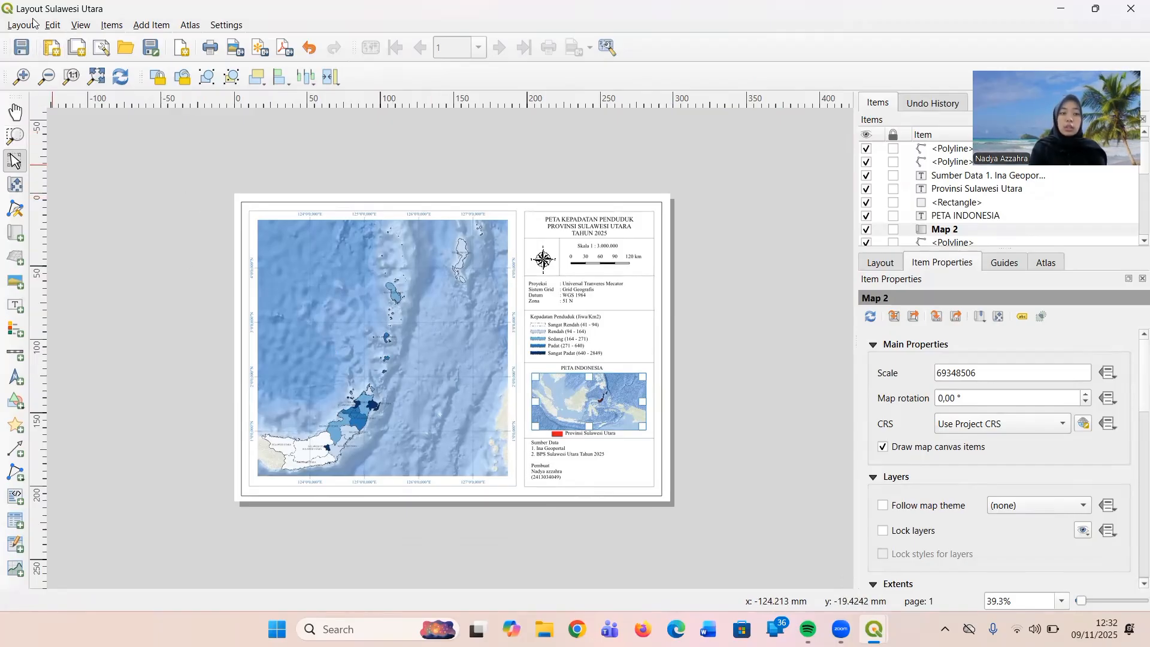
pyautogui.click(30, 25)
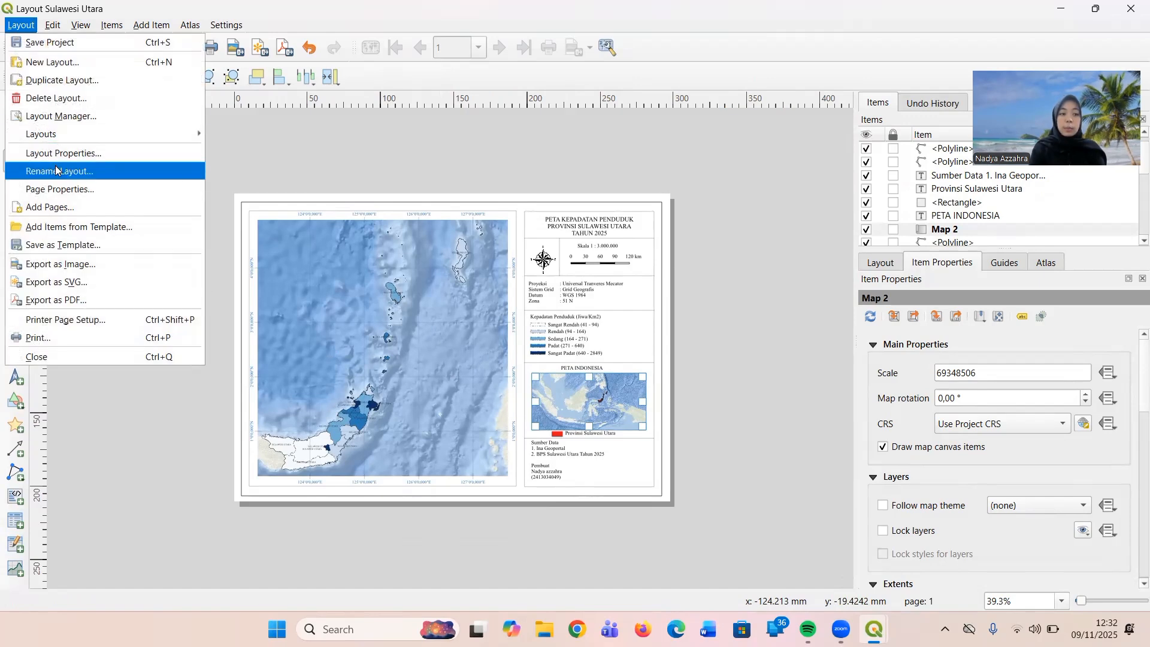
pyautogui.click(84, 267)
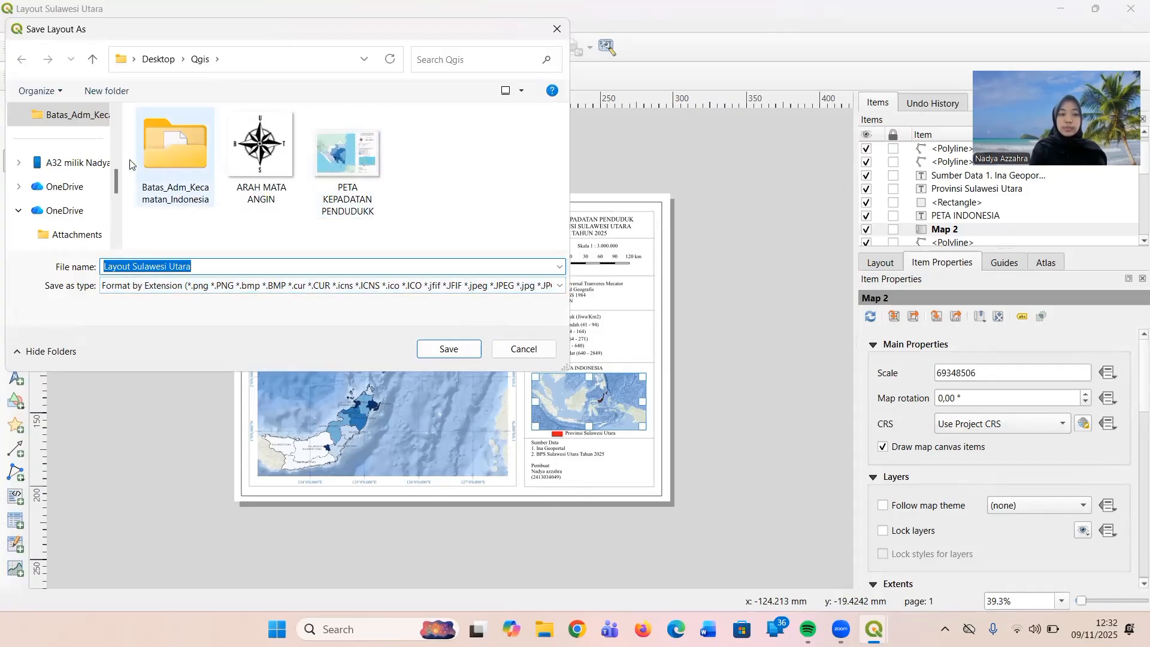
pyautogui.scroll(-3, 53, 187)
pyautogui.scroll(-3, 52, 186)
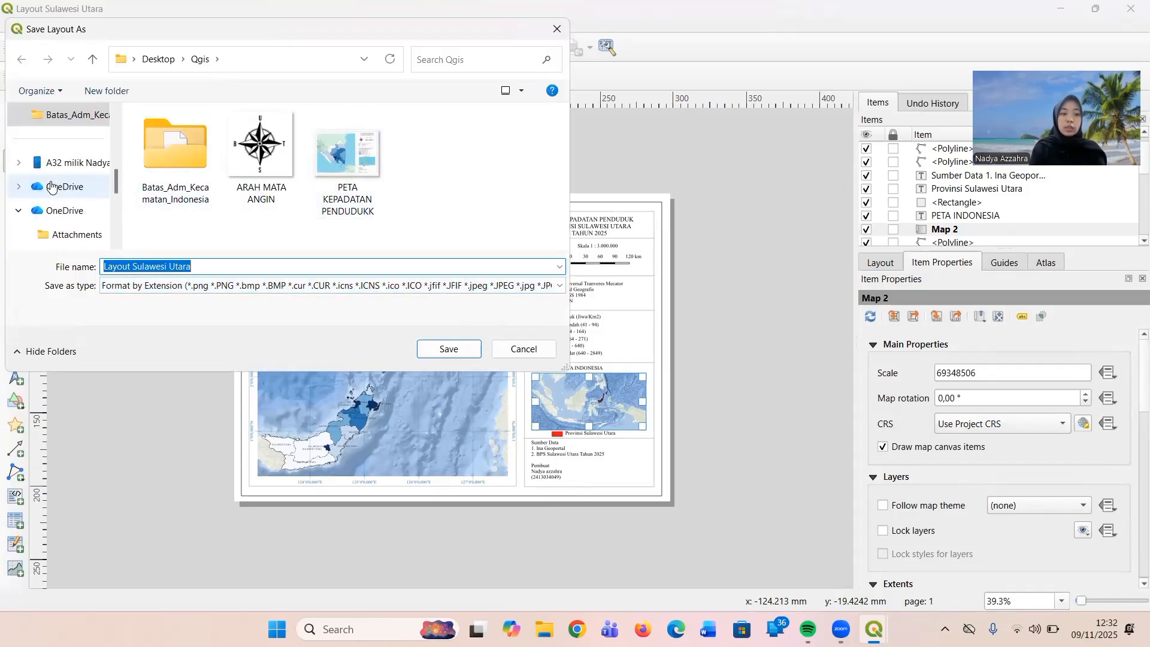
pyautogui.scroll(5, 51, 186)
pyautogui.click(77, 243)
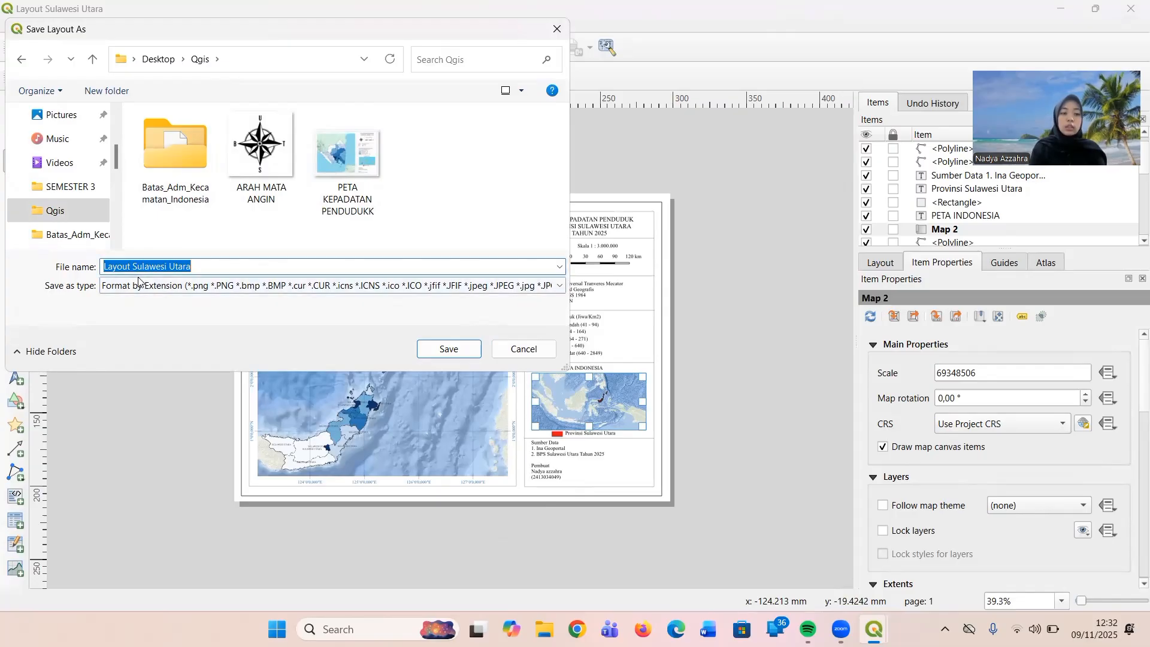
# Name the exported image file "Peta_Kepadatan Penduduk_Sulawesi Utara".
pyautogui.write('Pet')
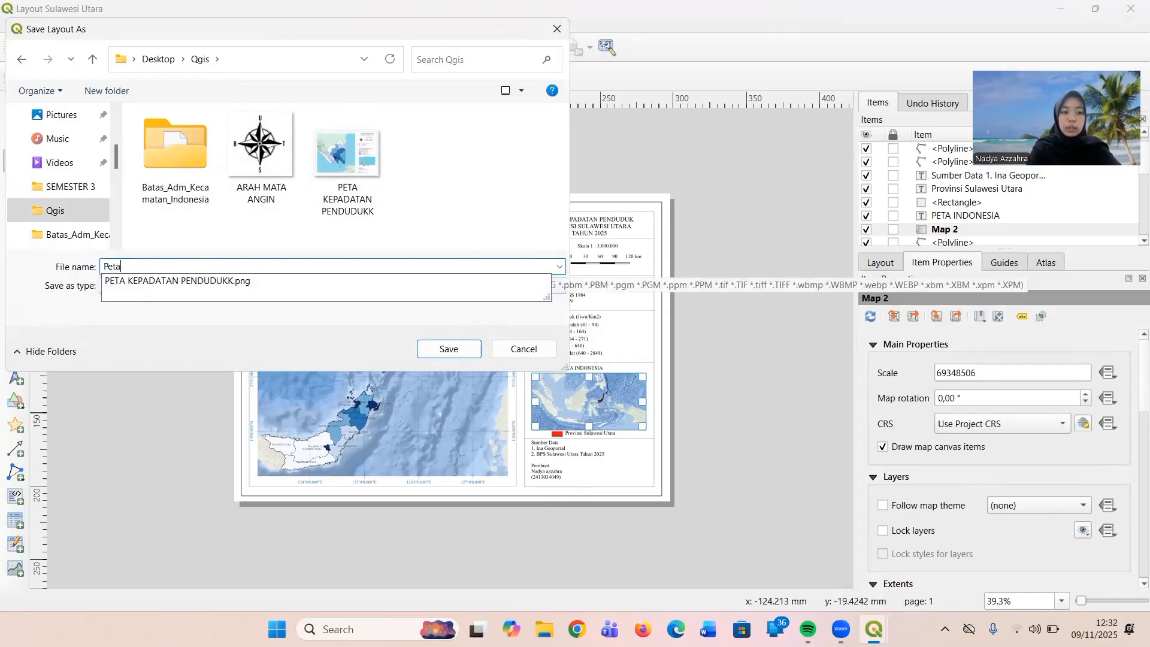
pyautogui.write('a')
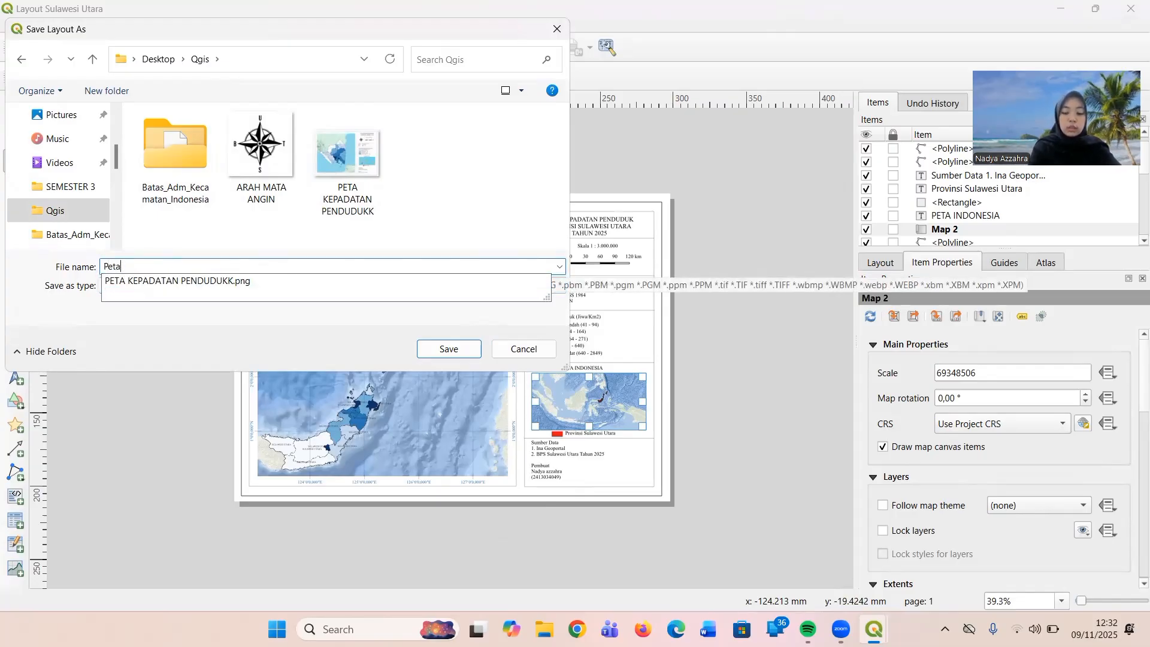
pyautogui.write('_K')
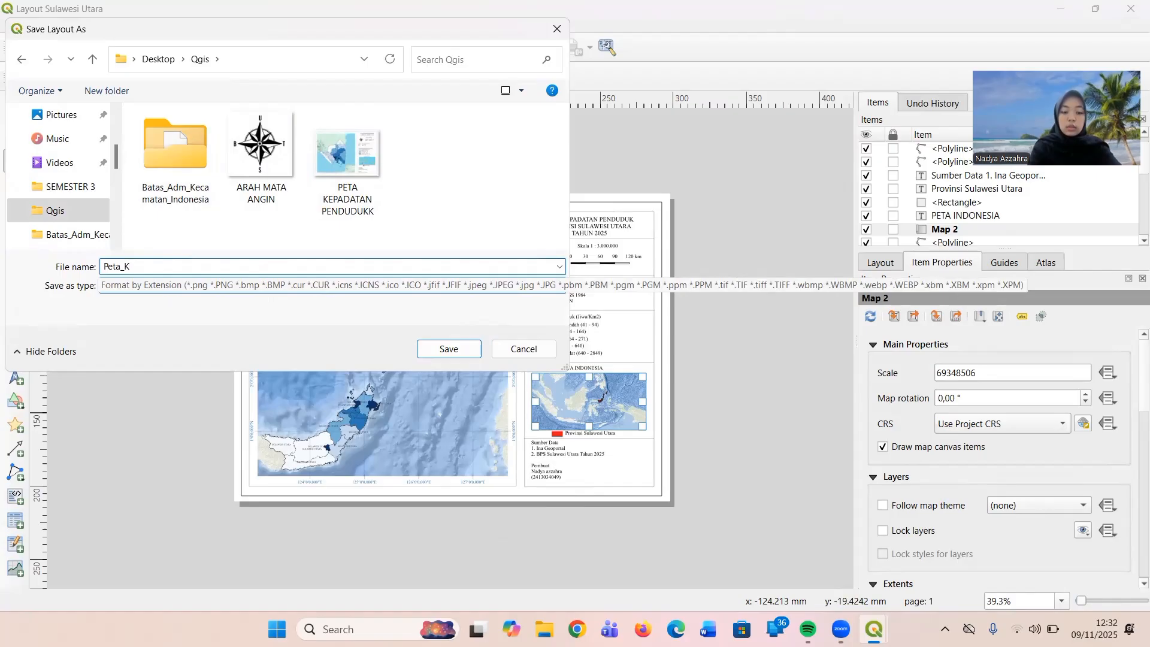
pyautogui.write('epadatan')
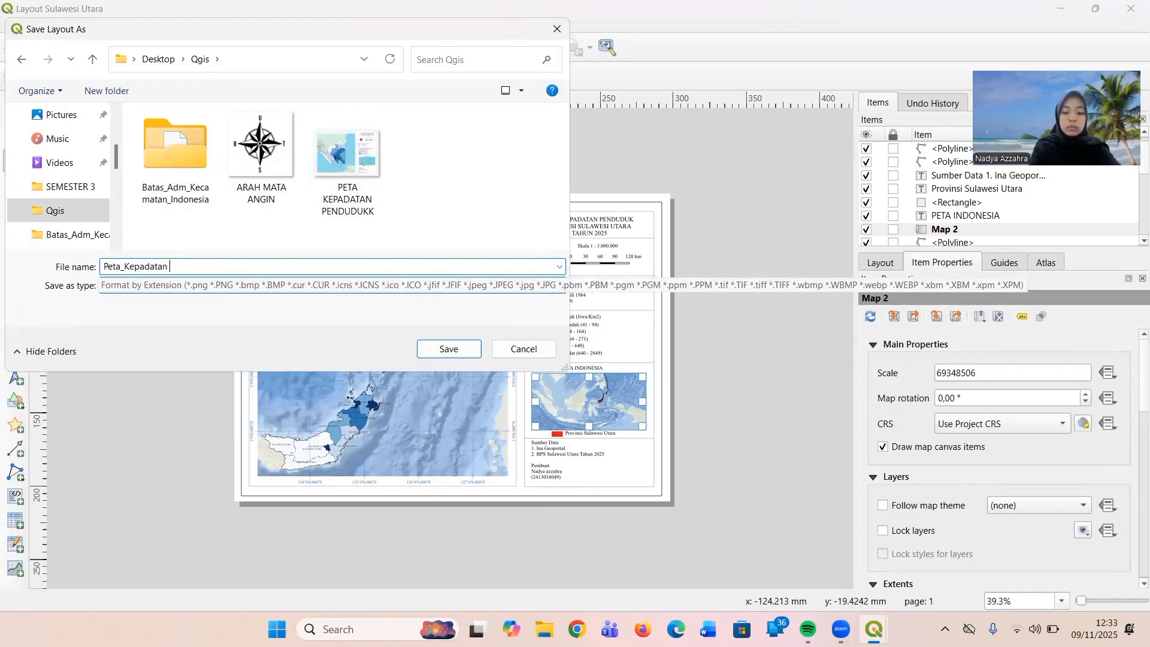
pyautogui.write('Penduduk_Sulawesi')
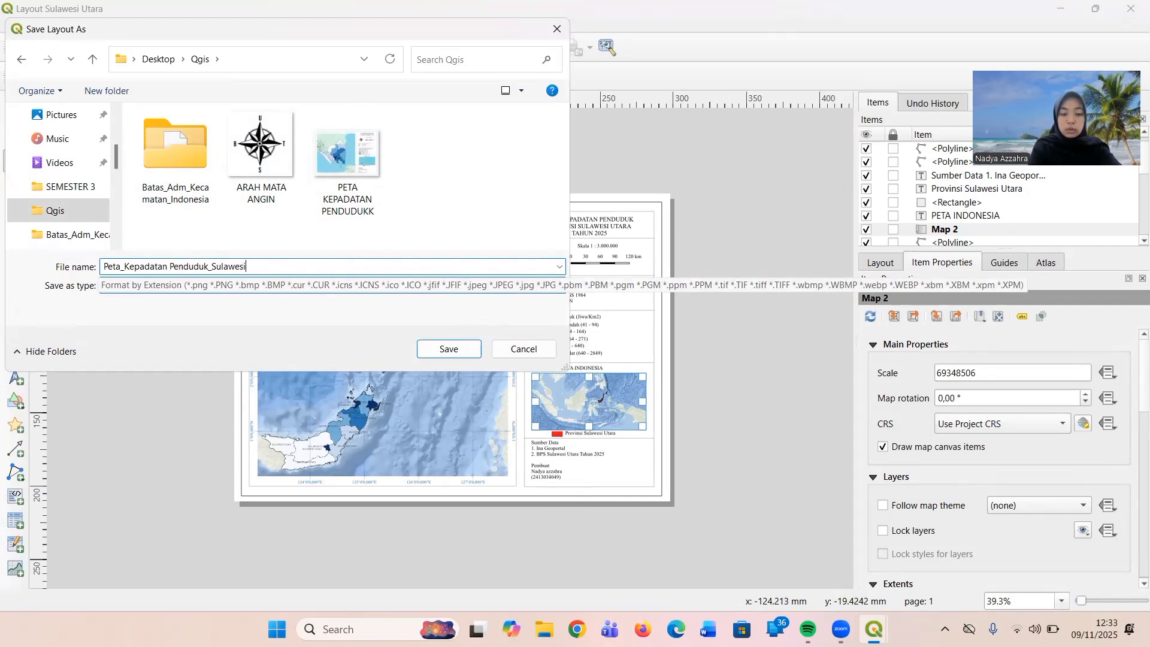
pyautogui.write('U')
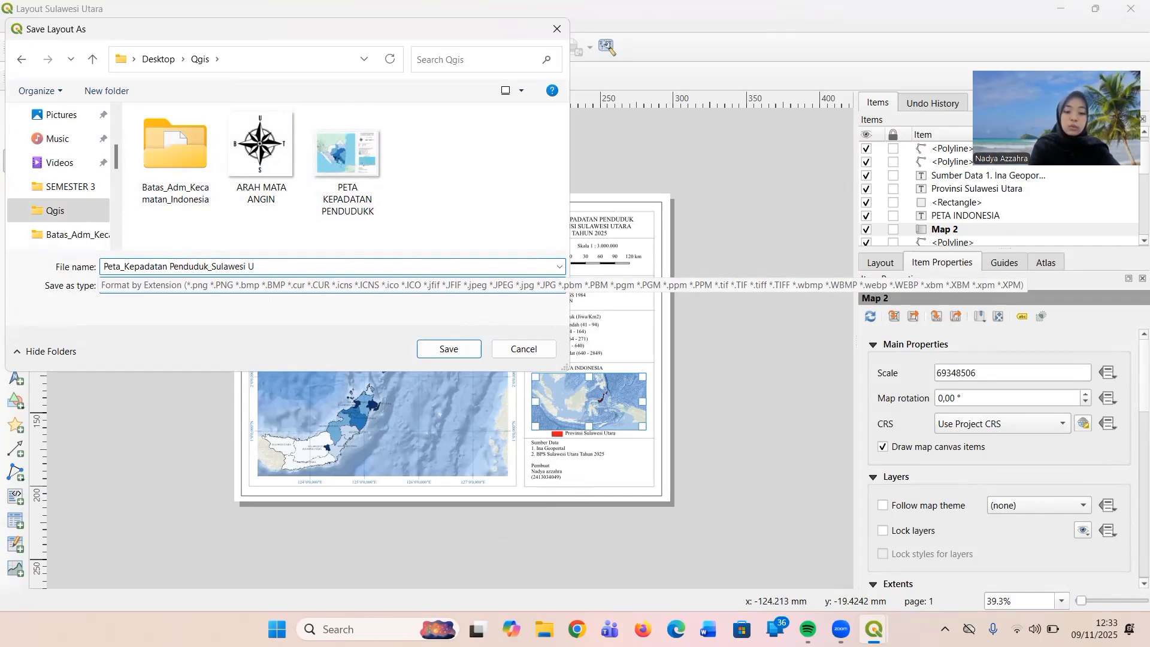
pyautogui.write('tara')
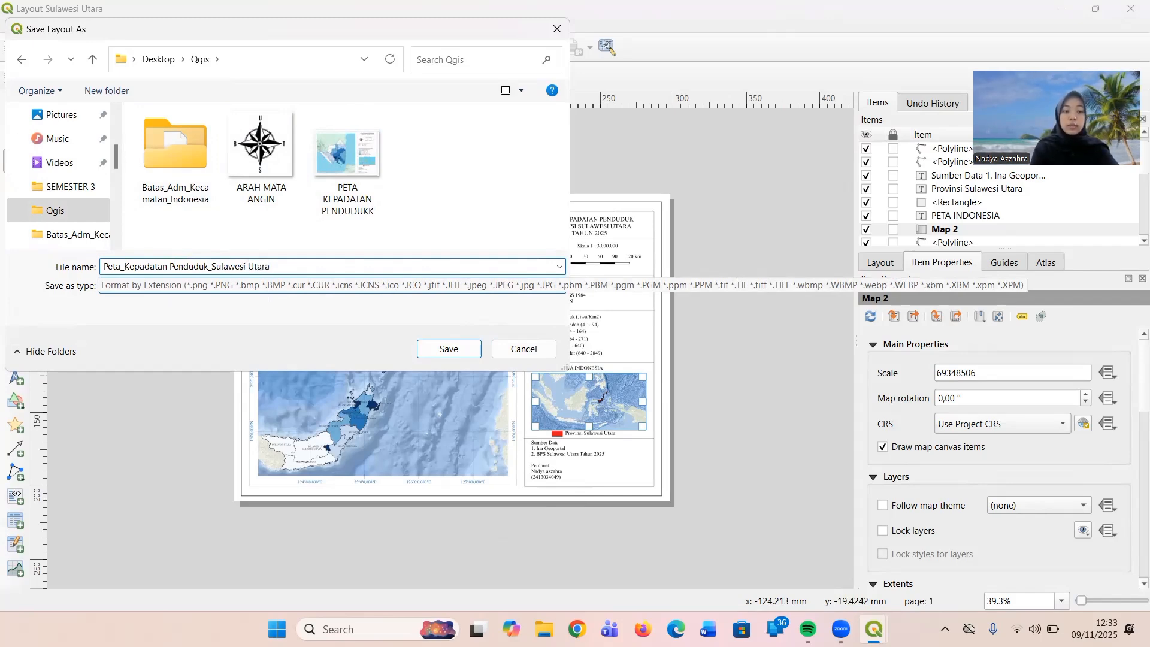
# Save the image export with the default options at 300 dpi, and close the exported picture when it opens.
pyautogui.click(446, 351)
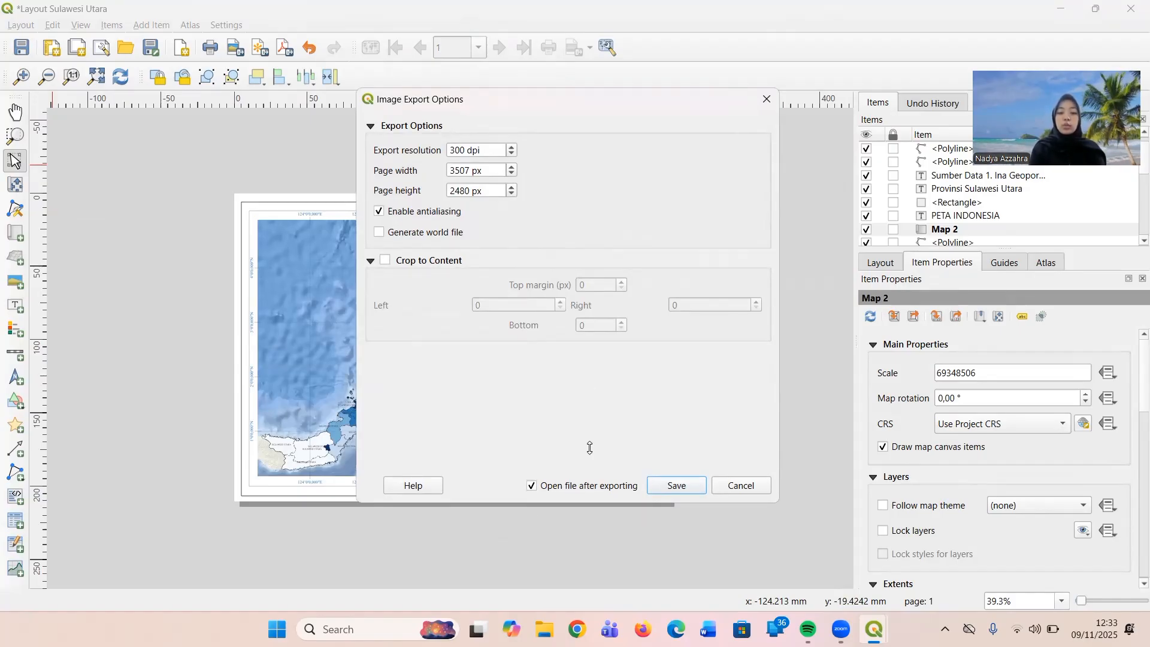
pyautogui.click(677, 486)
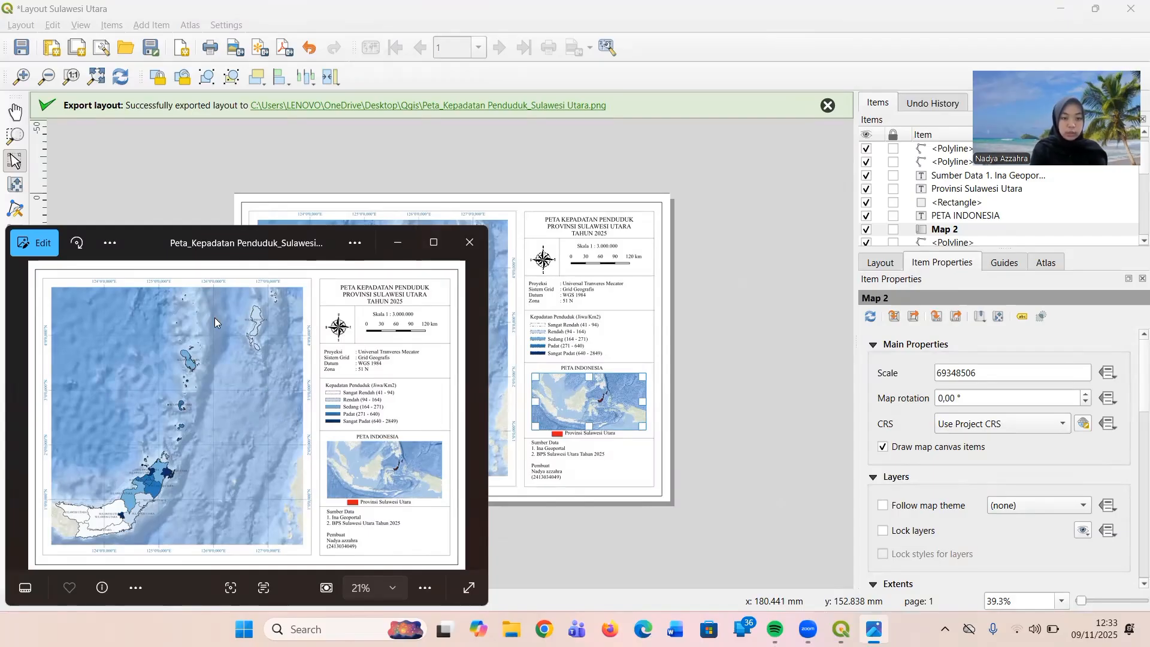
pyautogui.click(469, 245)
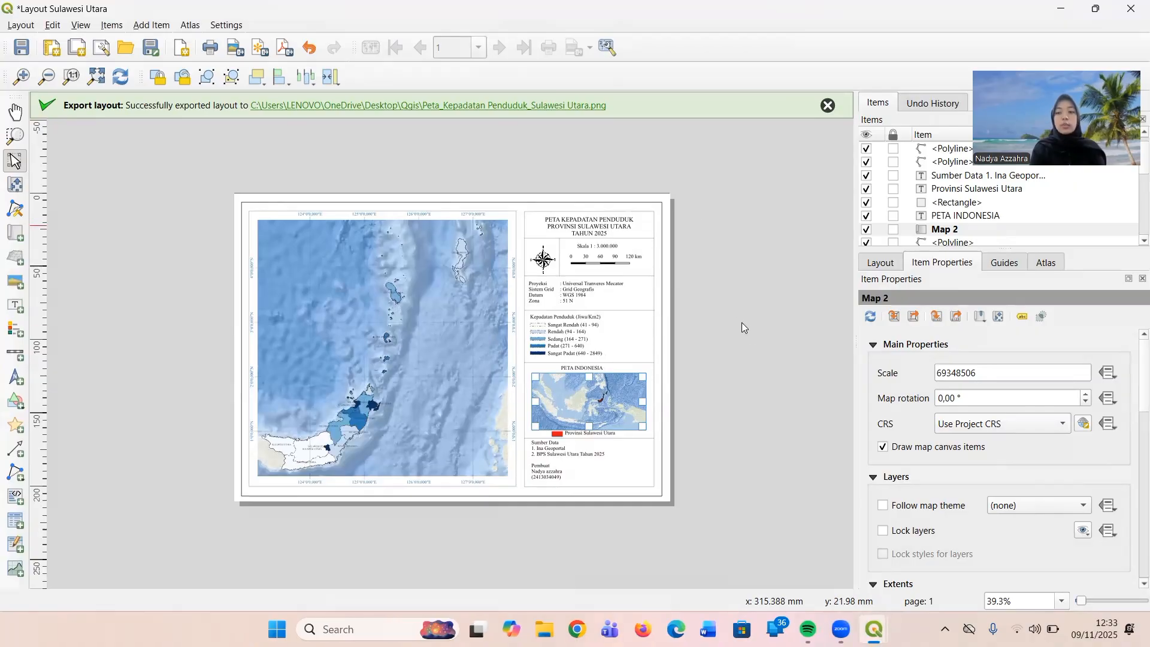